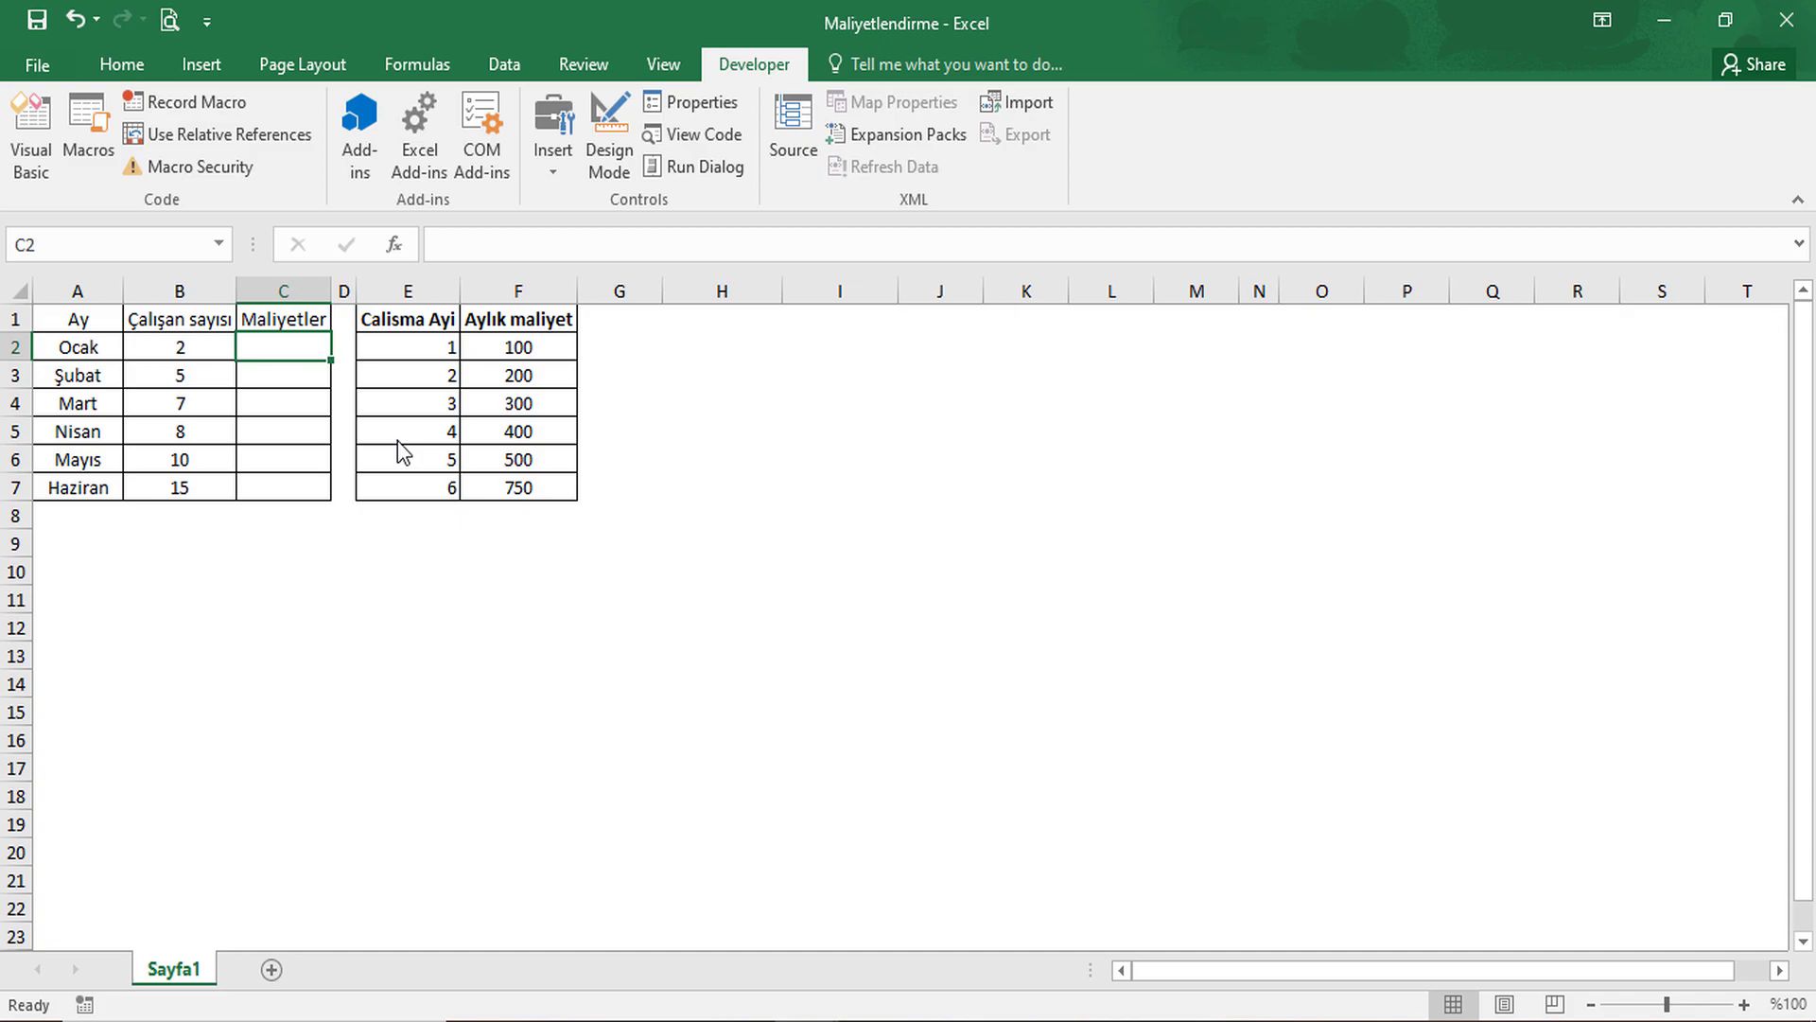
Walk through the monthly employee counts in B2:B7, from Ocak to Haziran.
left_click(216, 347)
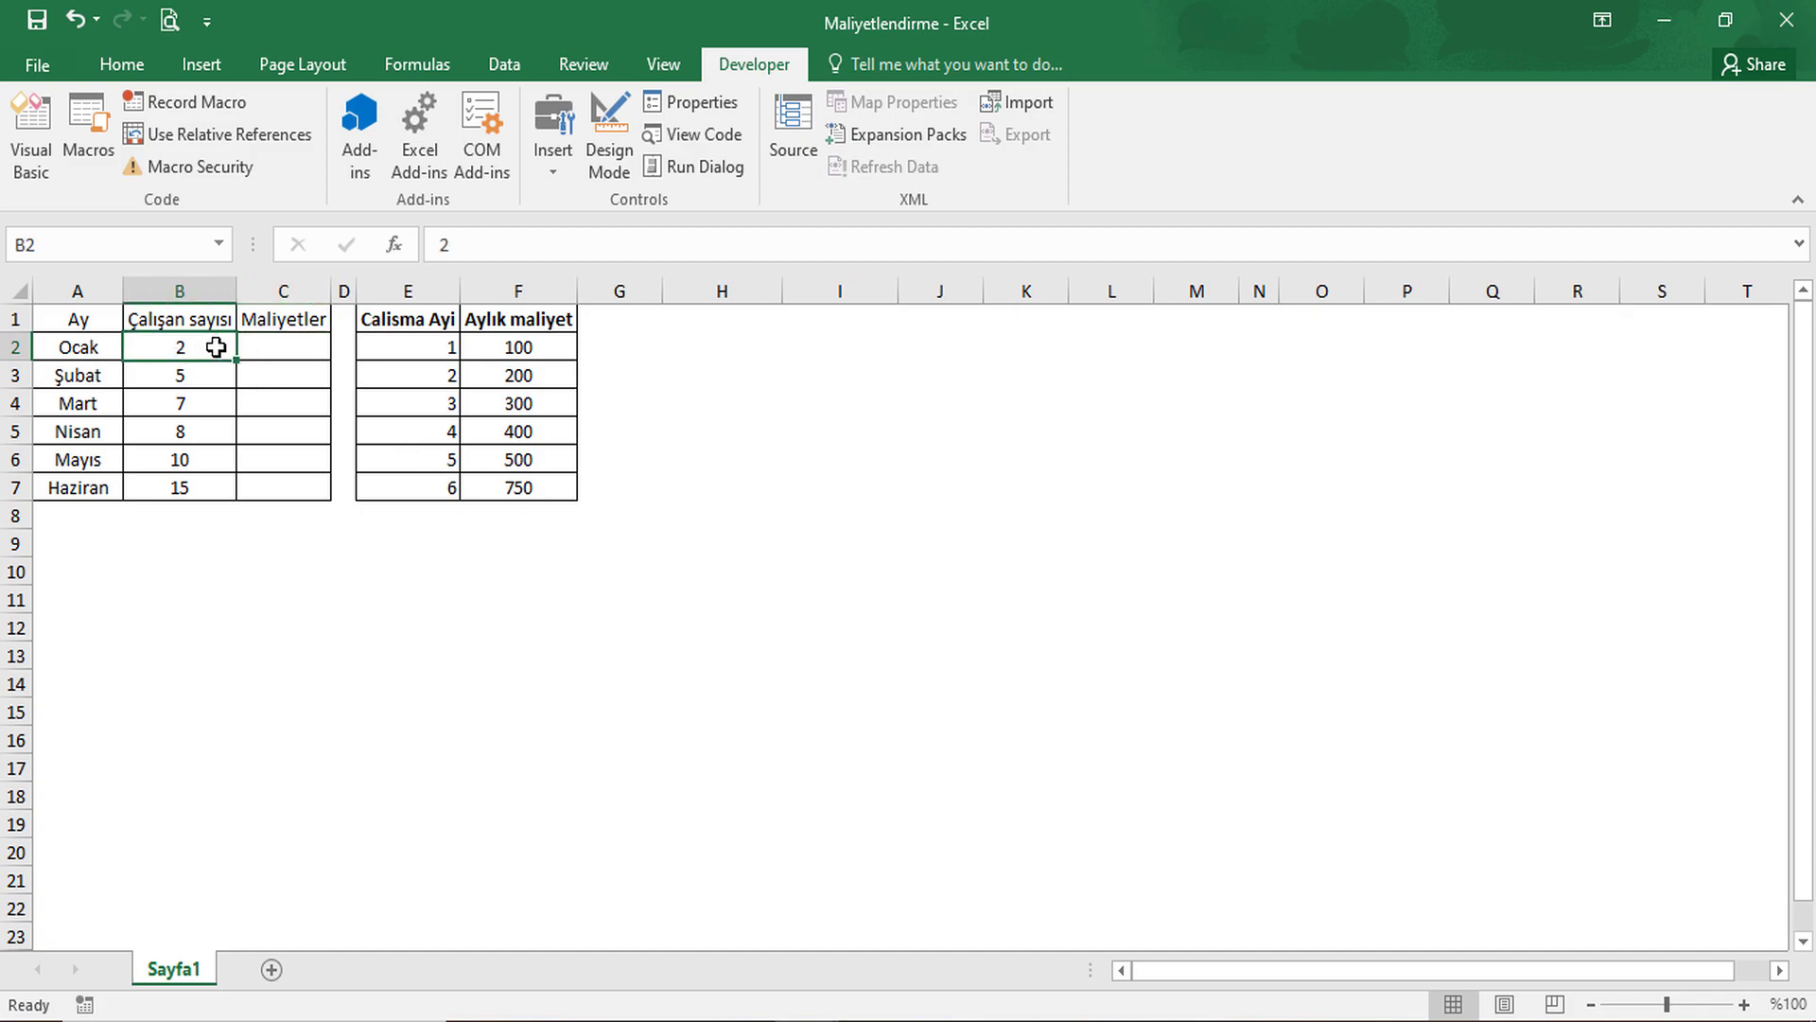
left_click(251, 381)
left_click_drag(230, 353, 186, 484)
left_click(183, 352)
left_click(176, 377)
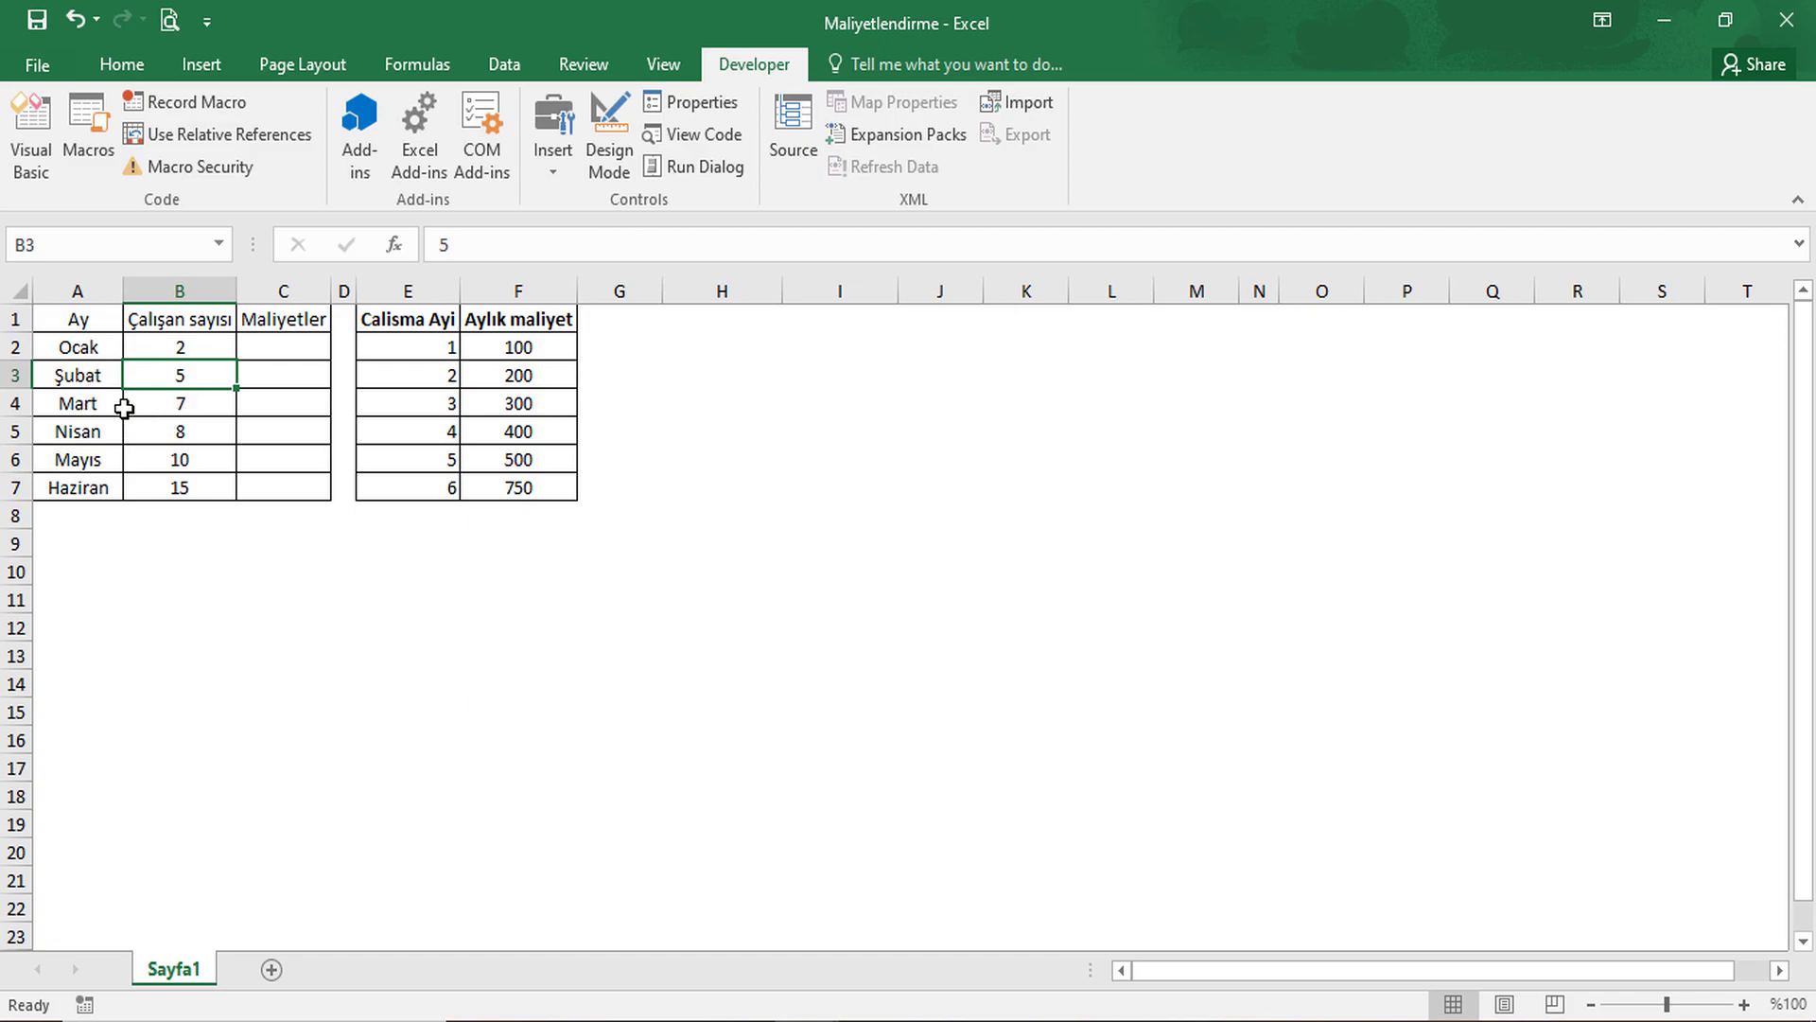
left_click(168, 407)
left_click(179, 434)
left_click(182, 464)
left_click(179, 485)
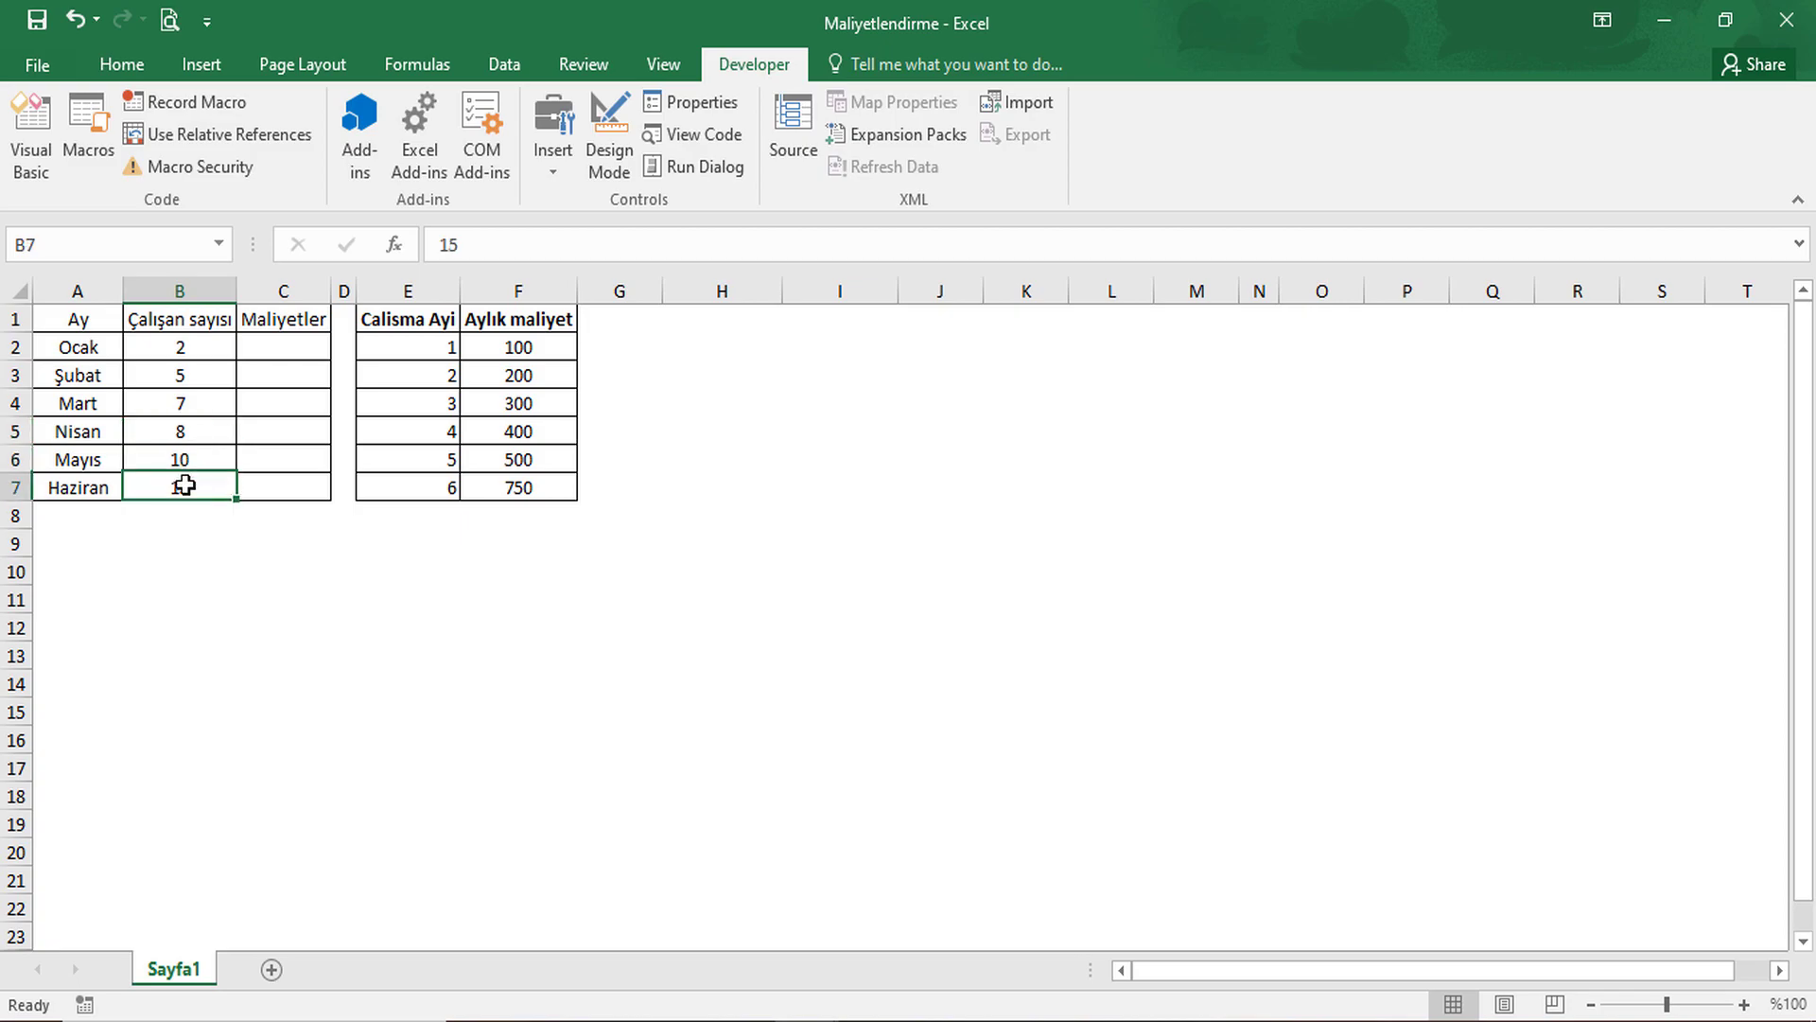
left_click_drag(218, 349, 216, 494)
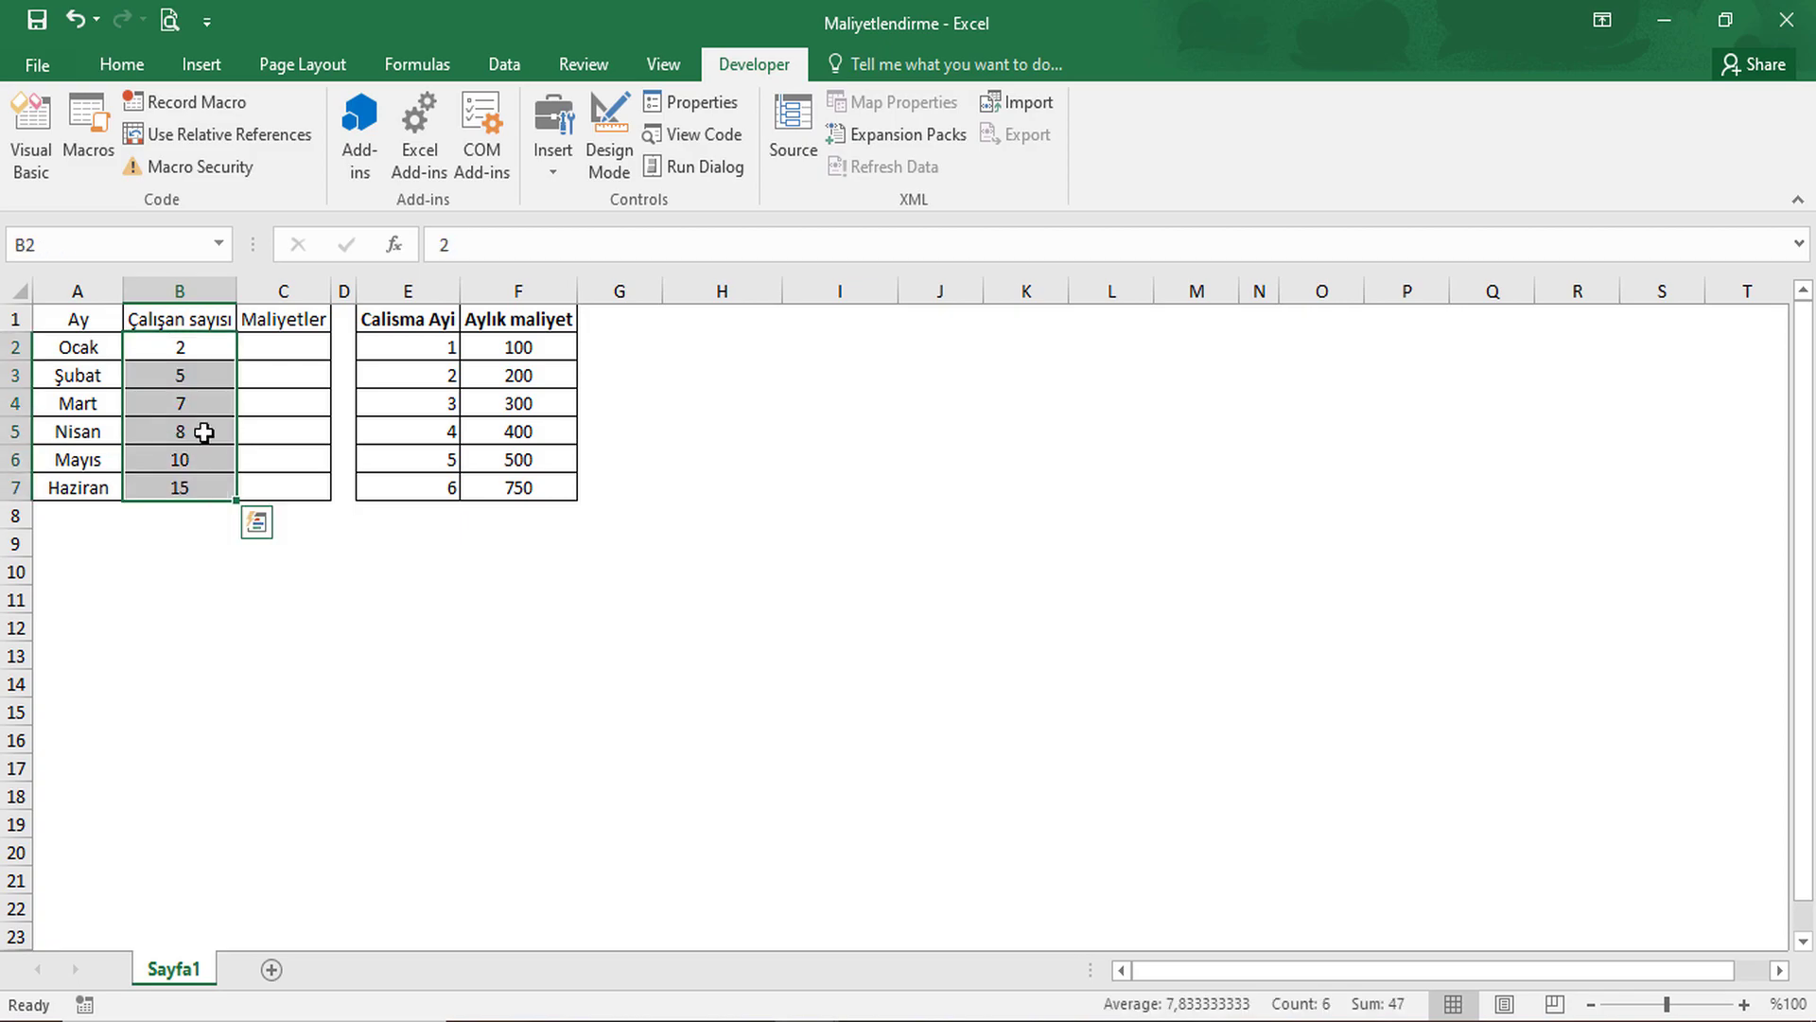
left_click(194, 378)
left_click(183, 404)
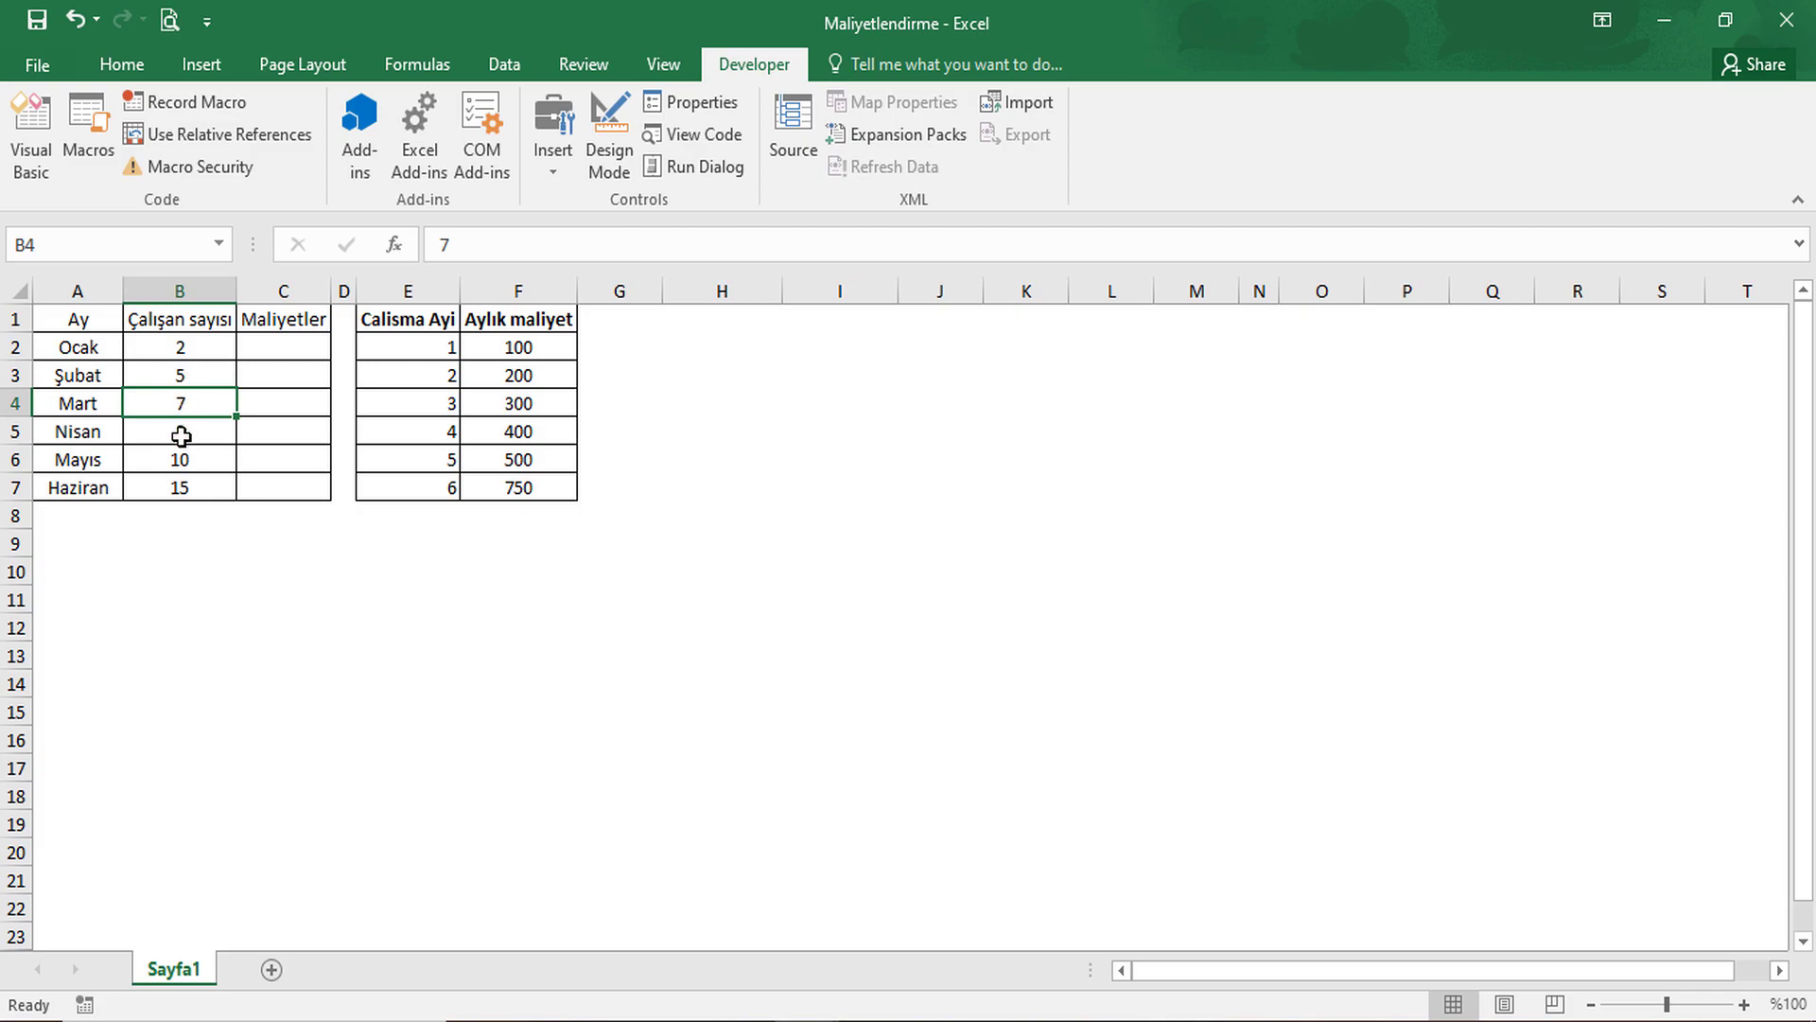
left_click(182, 432)
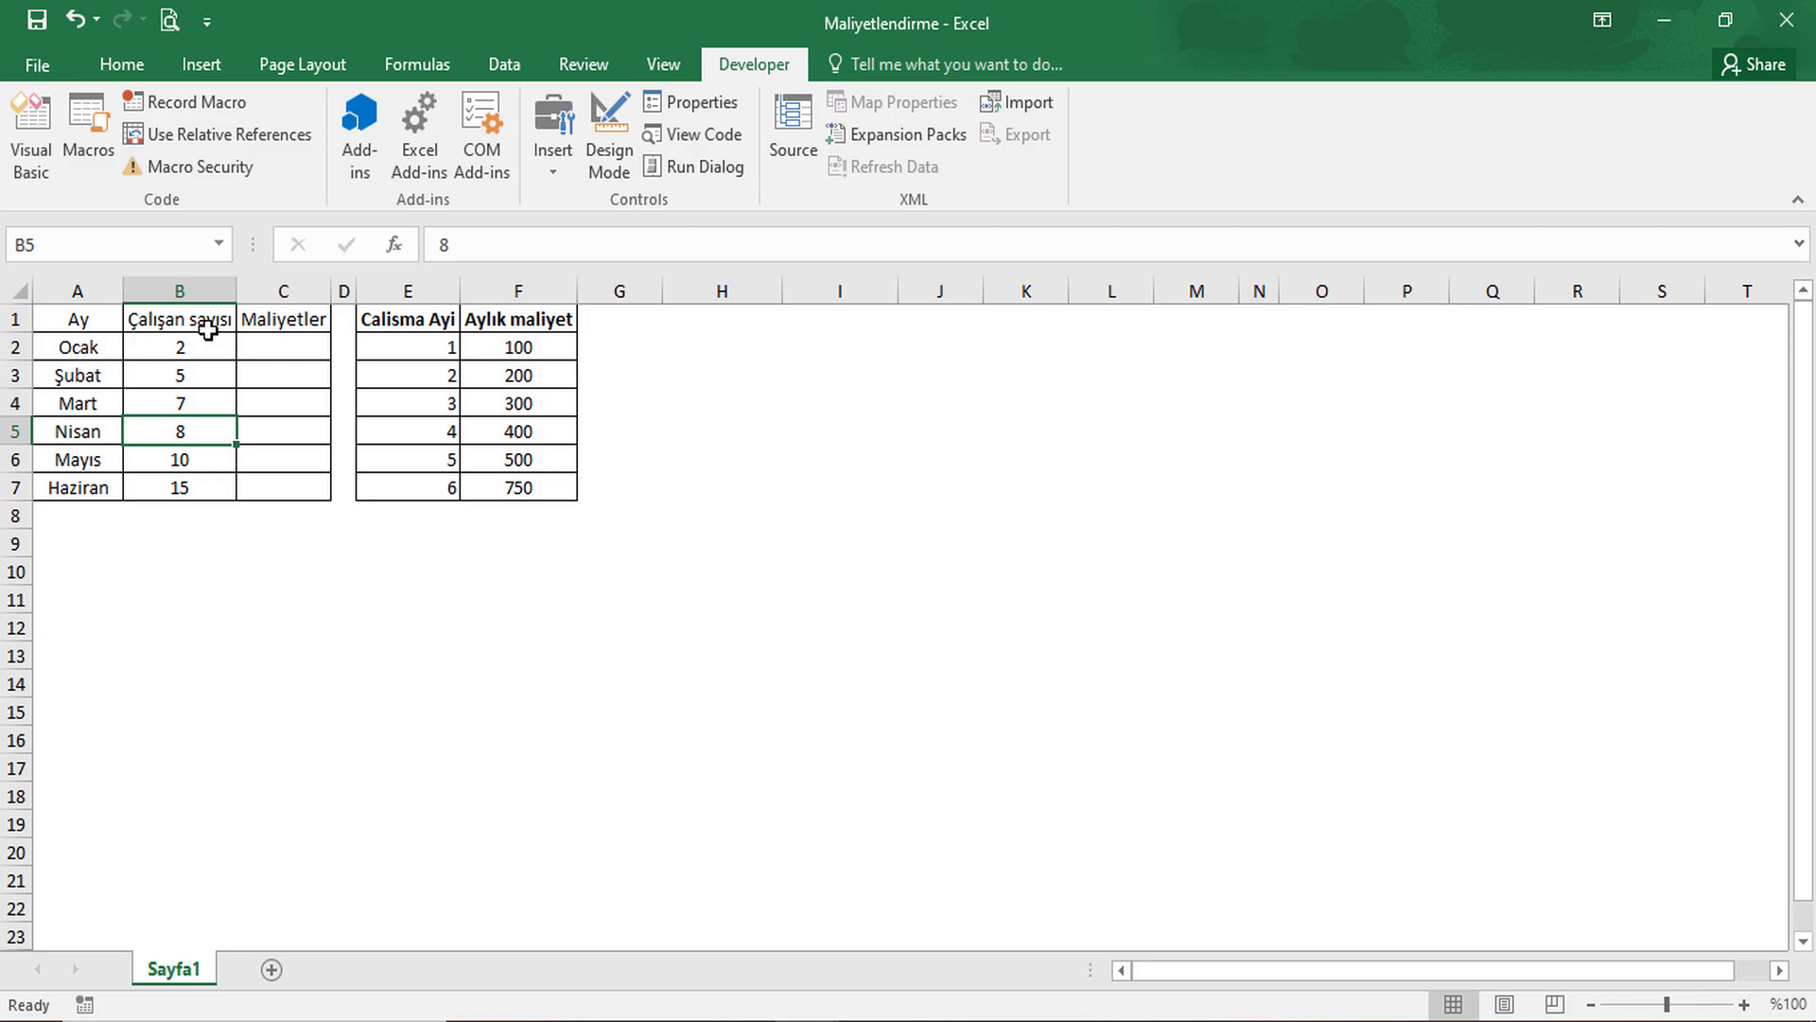
left_click(179, 490)
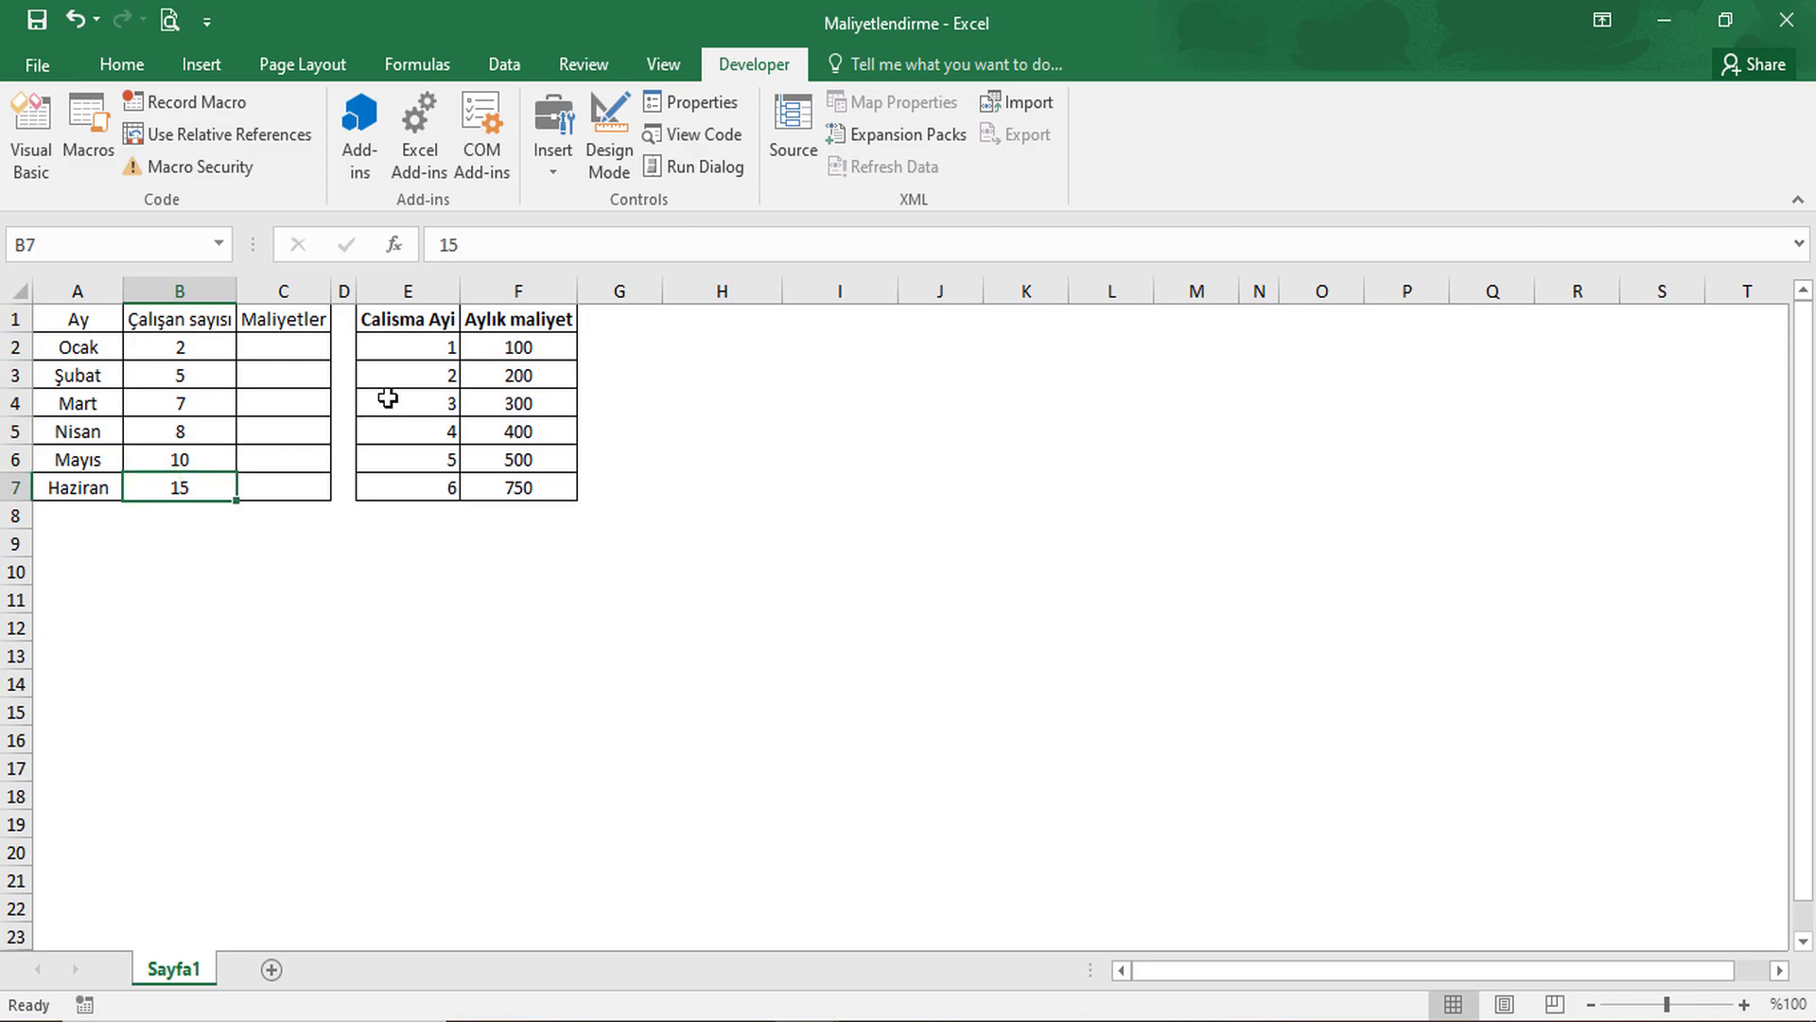
left_click(167, 350)
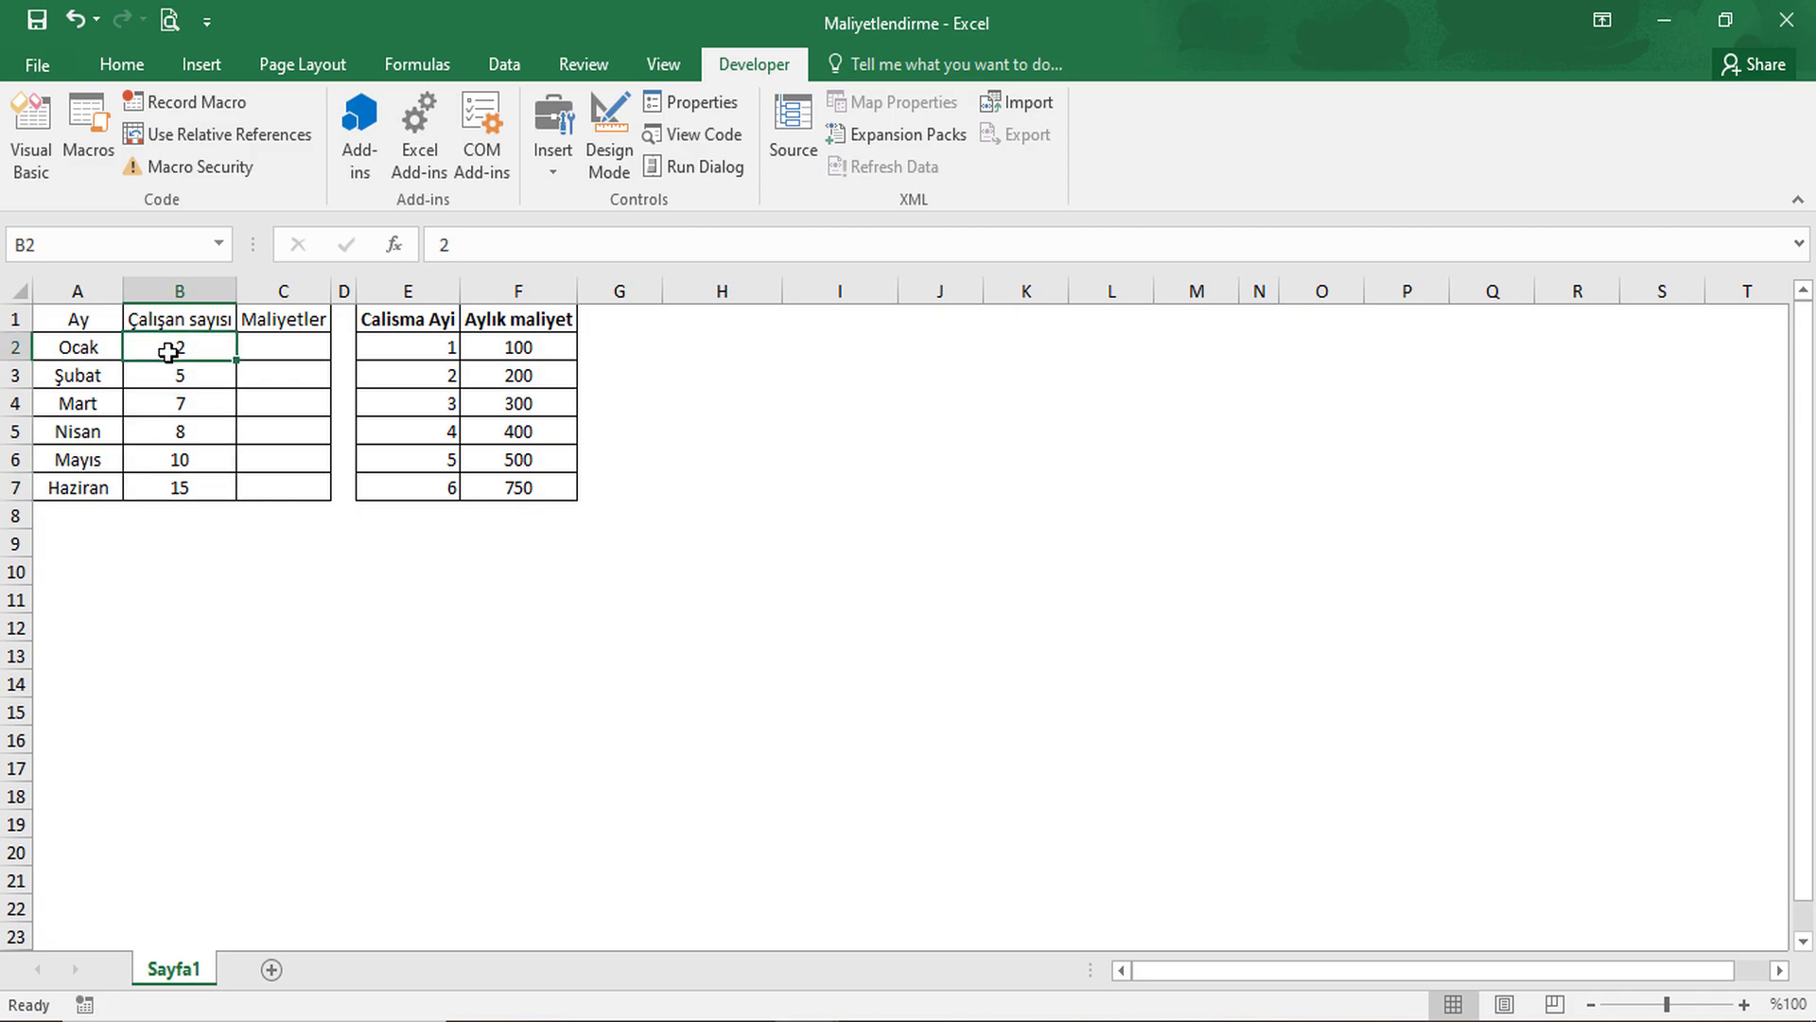
Compare the employee counts with the monthly costs of 100 and 200 in F2:F3.
left_click(517, 346)
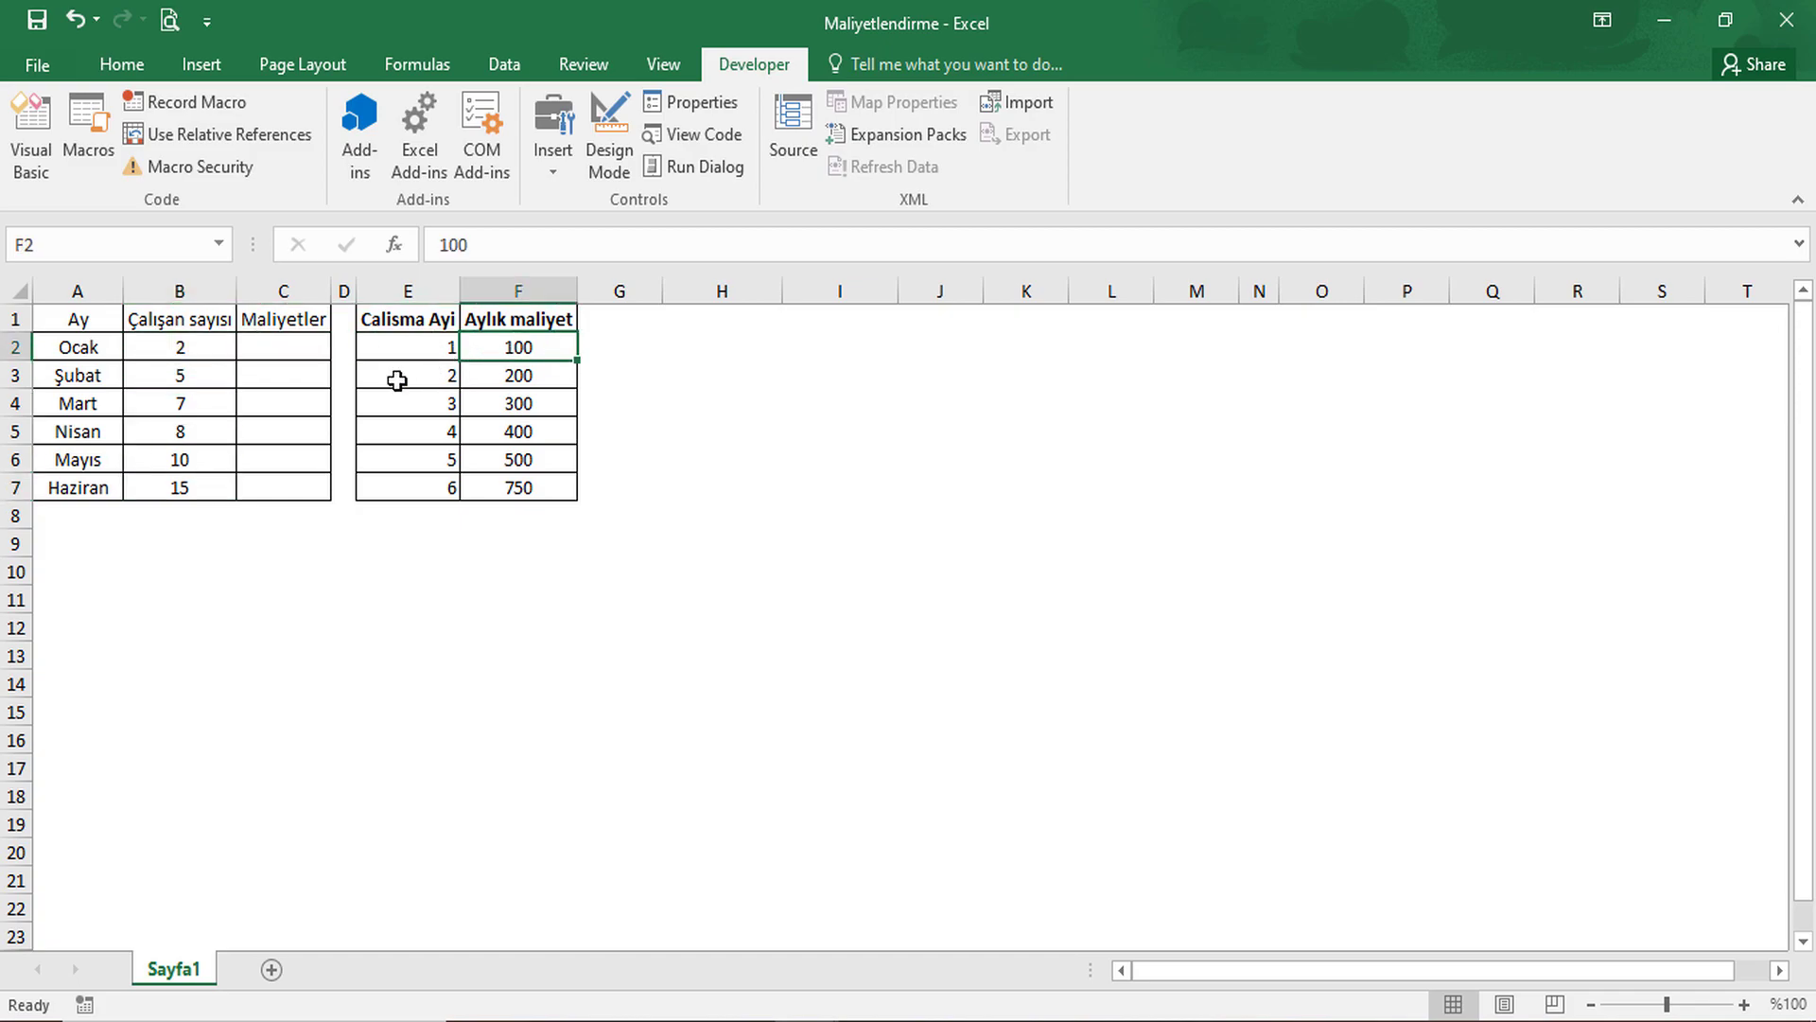
left_click(181, 378)
left_click(538, 375)
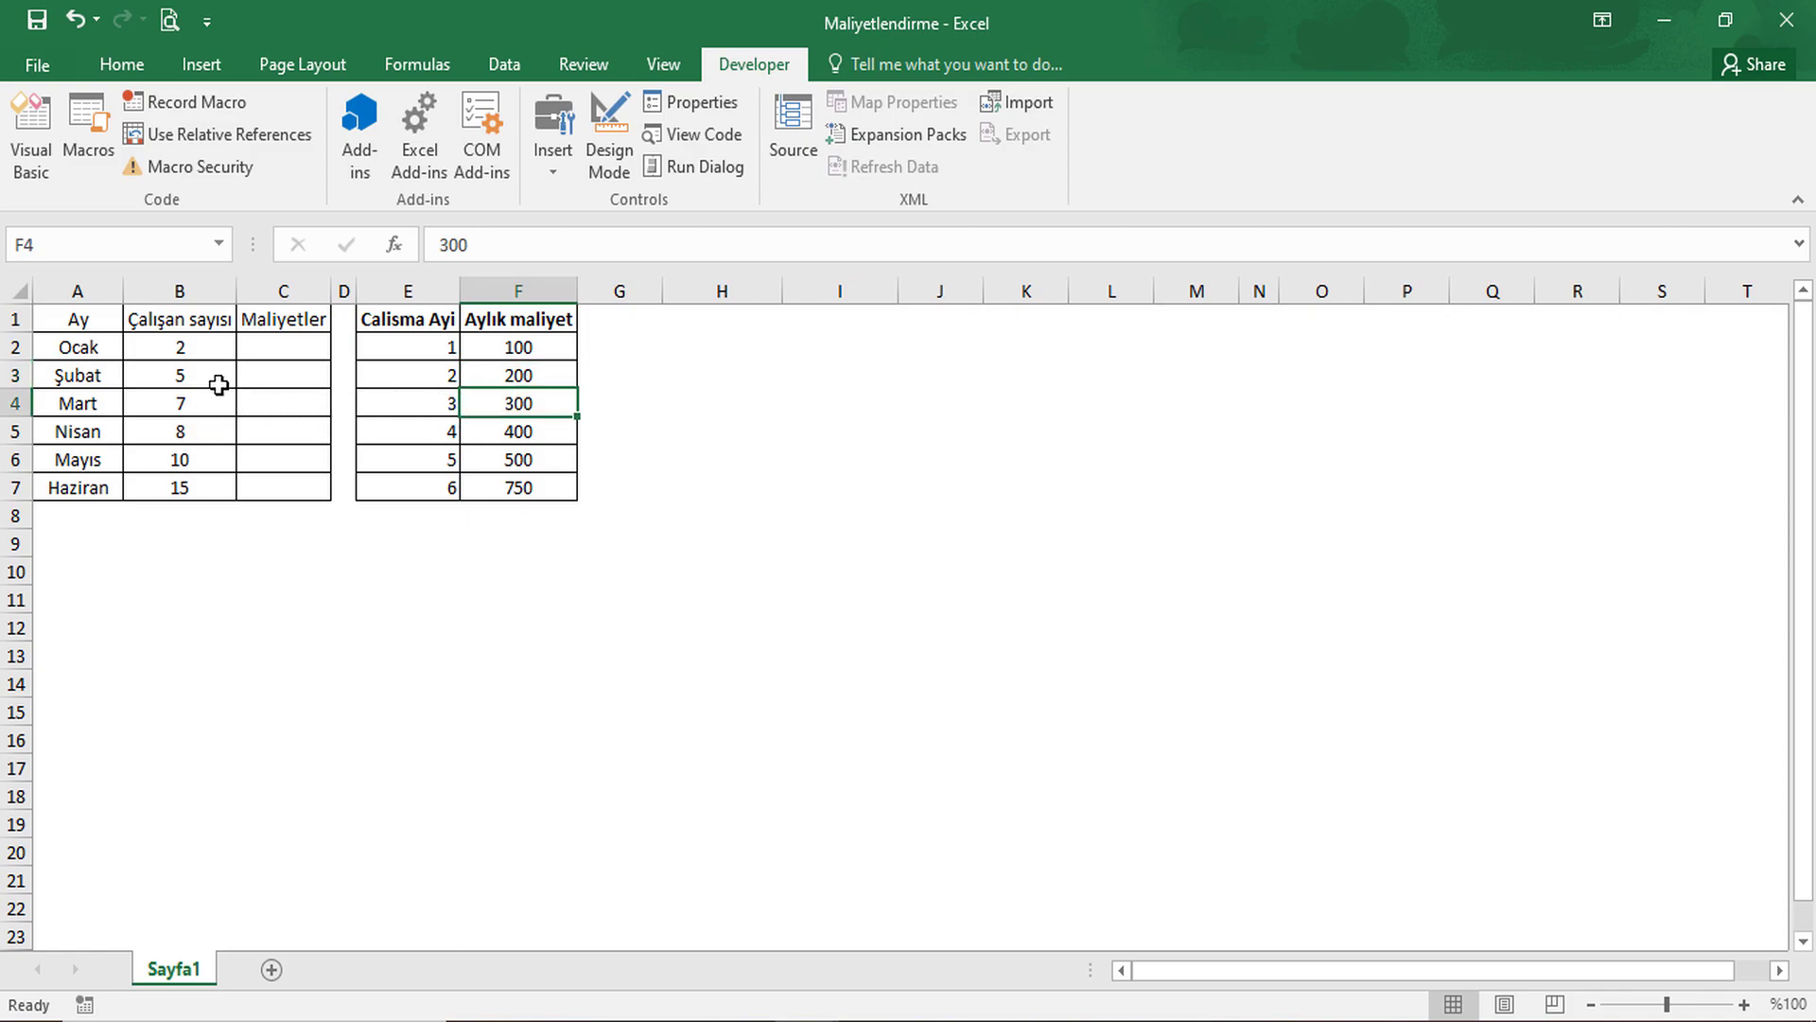
left_click(218, 383)
left_click(519, 346)
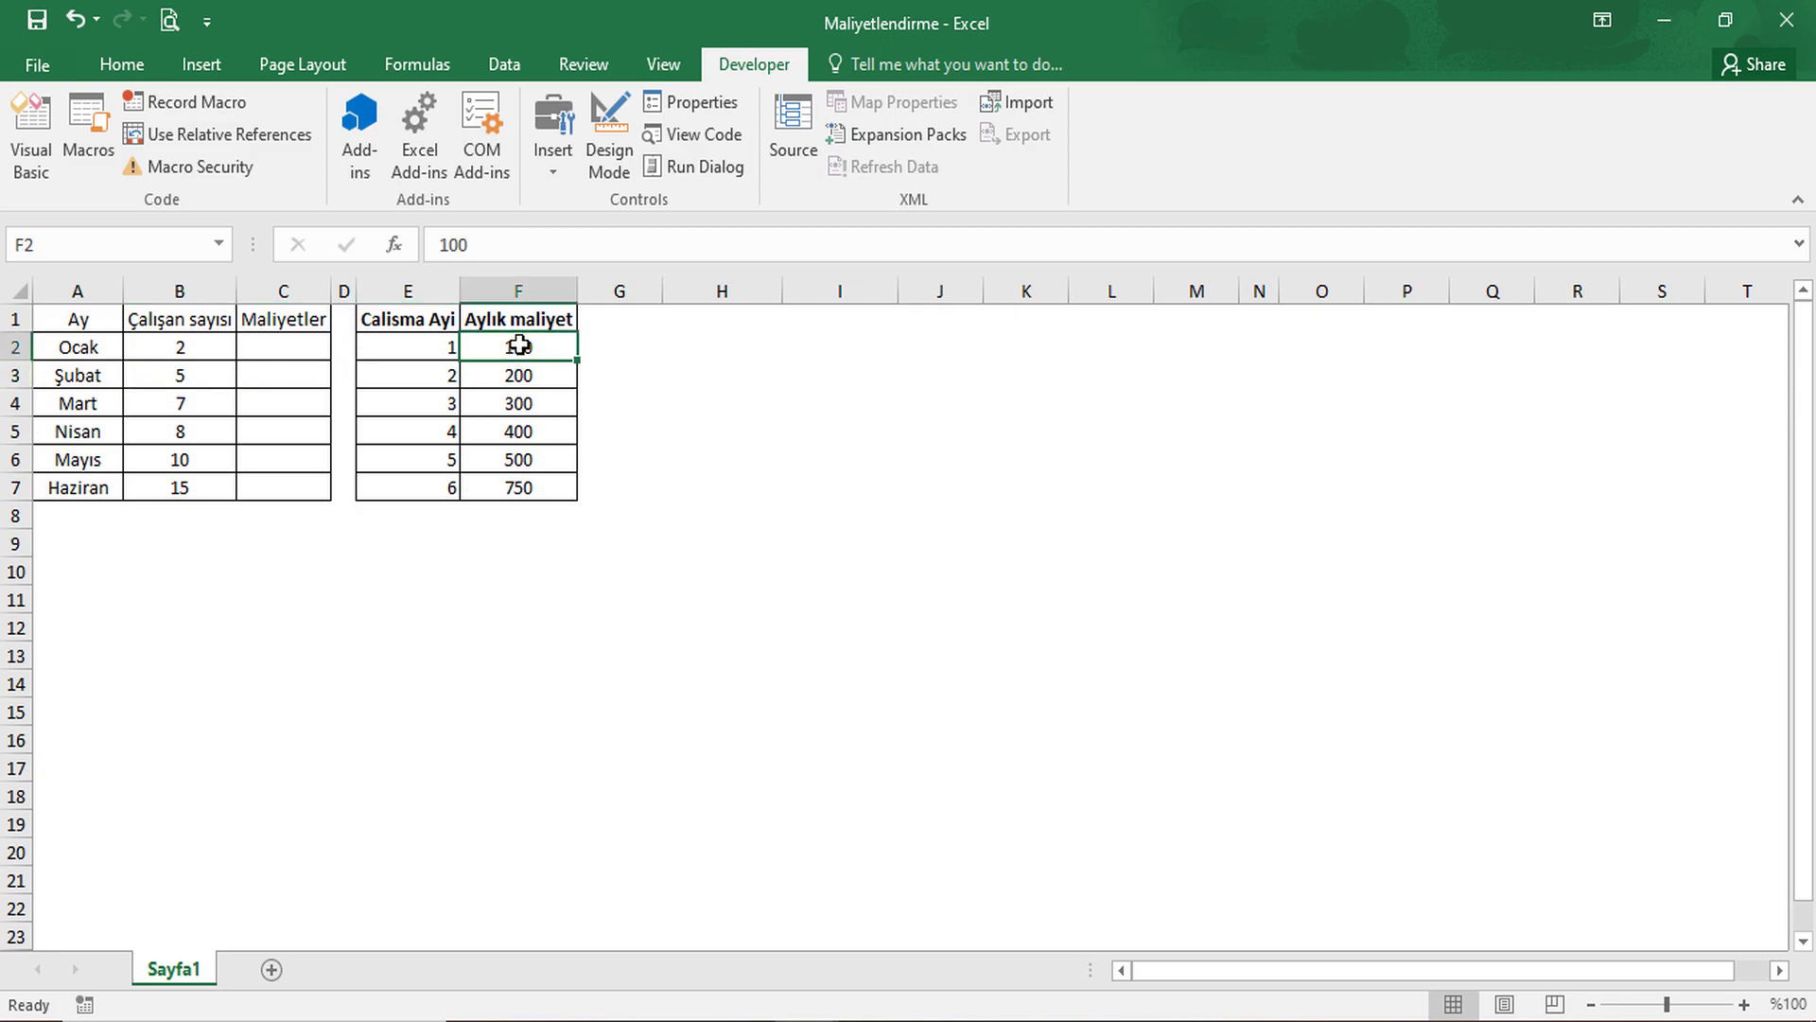
left_click(156, 350)
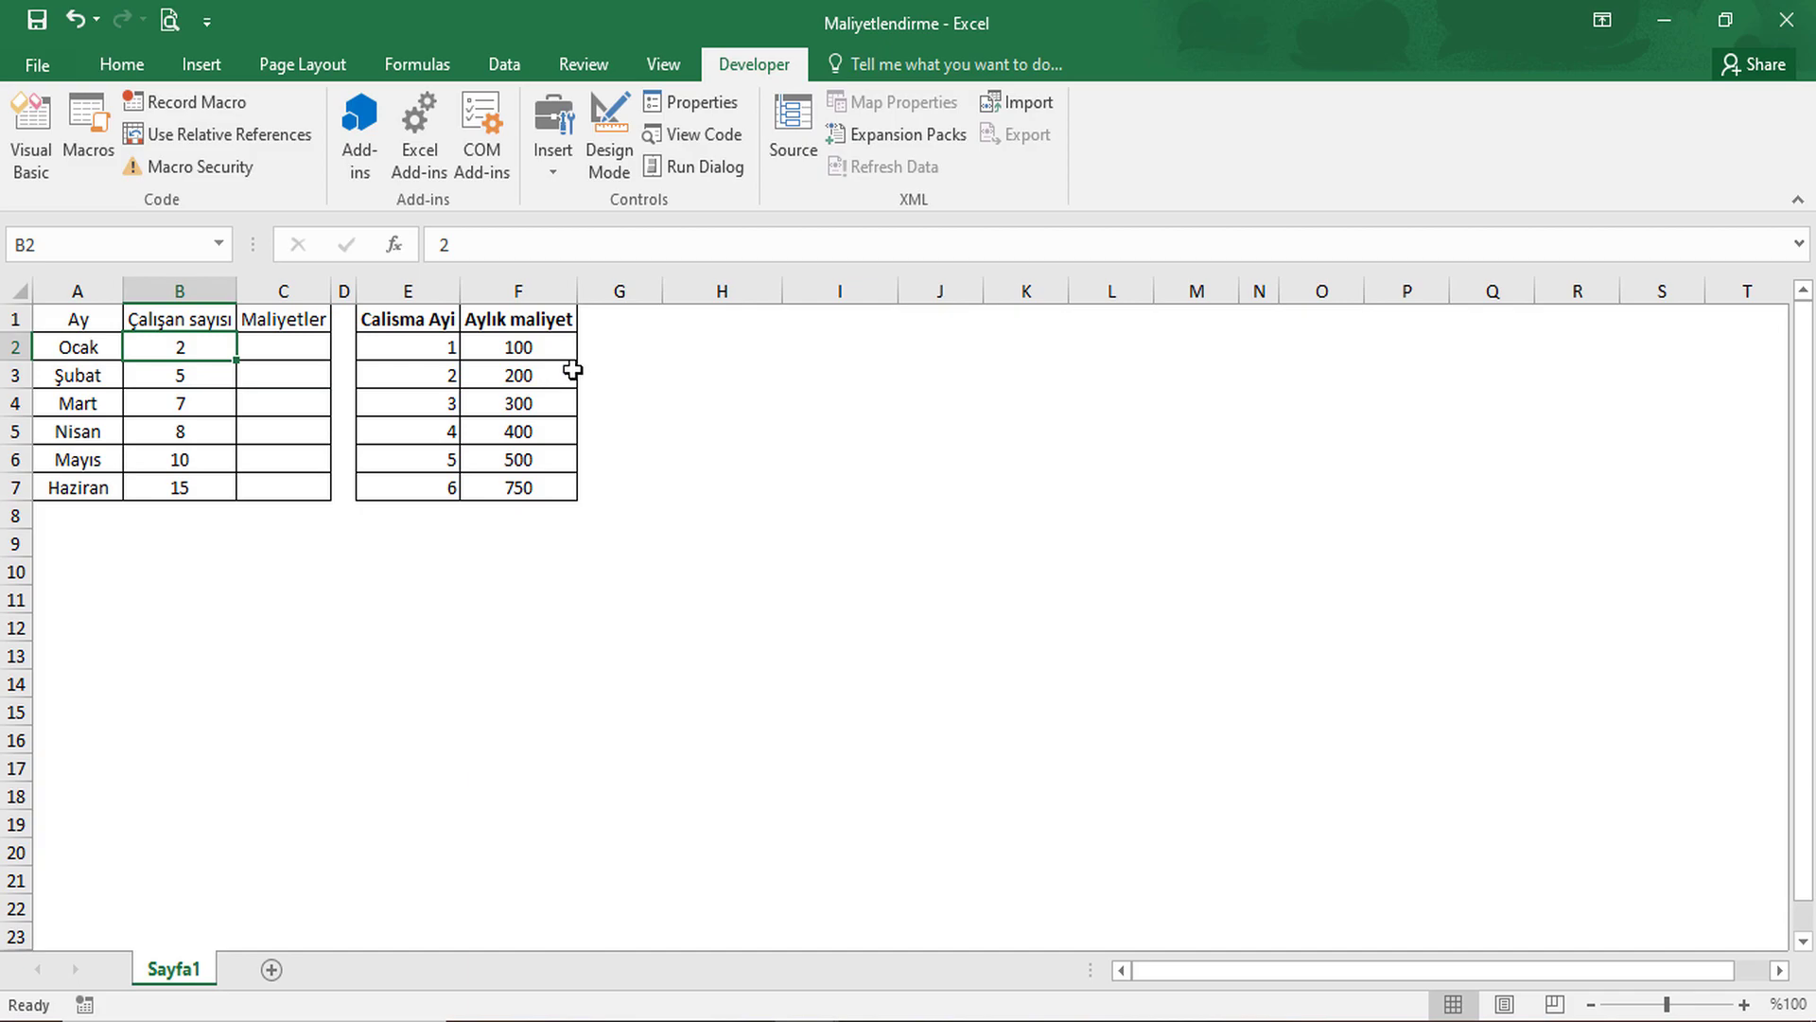
Enter example costs 200 and =400+300 in C2:C3, then clear them.
left_click(266, 342)
type("20")
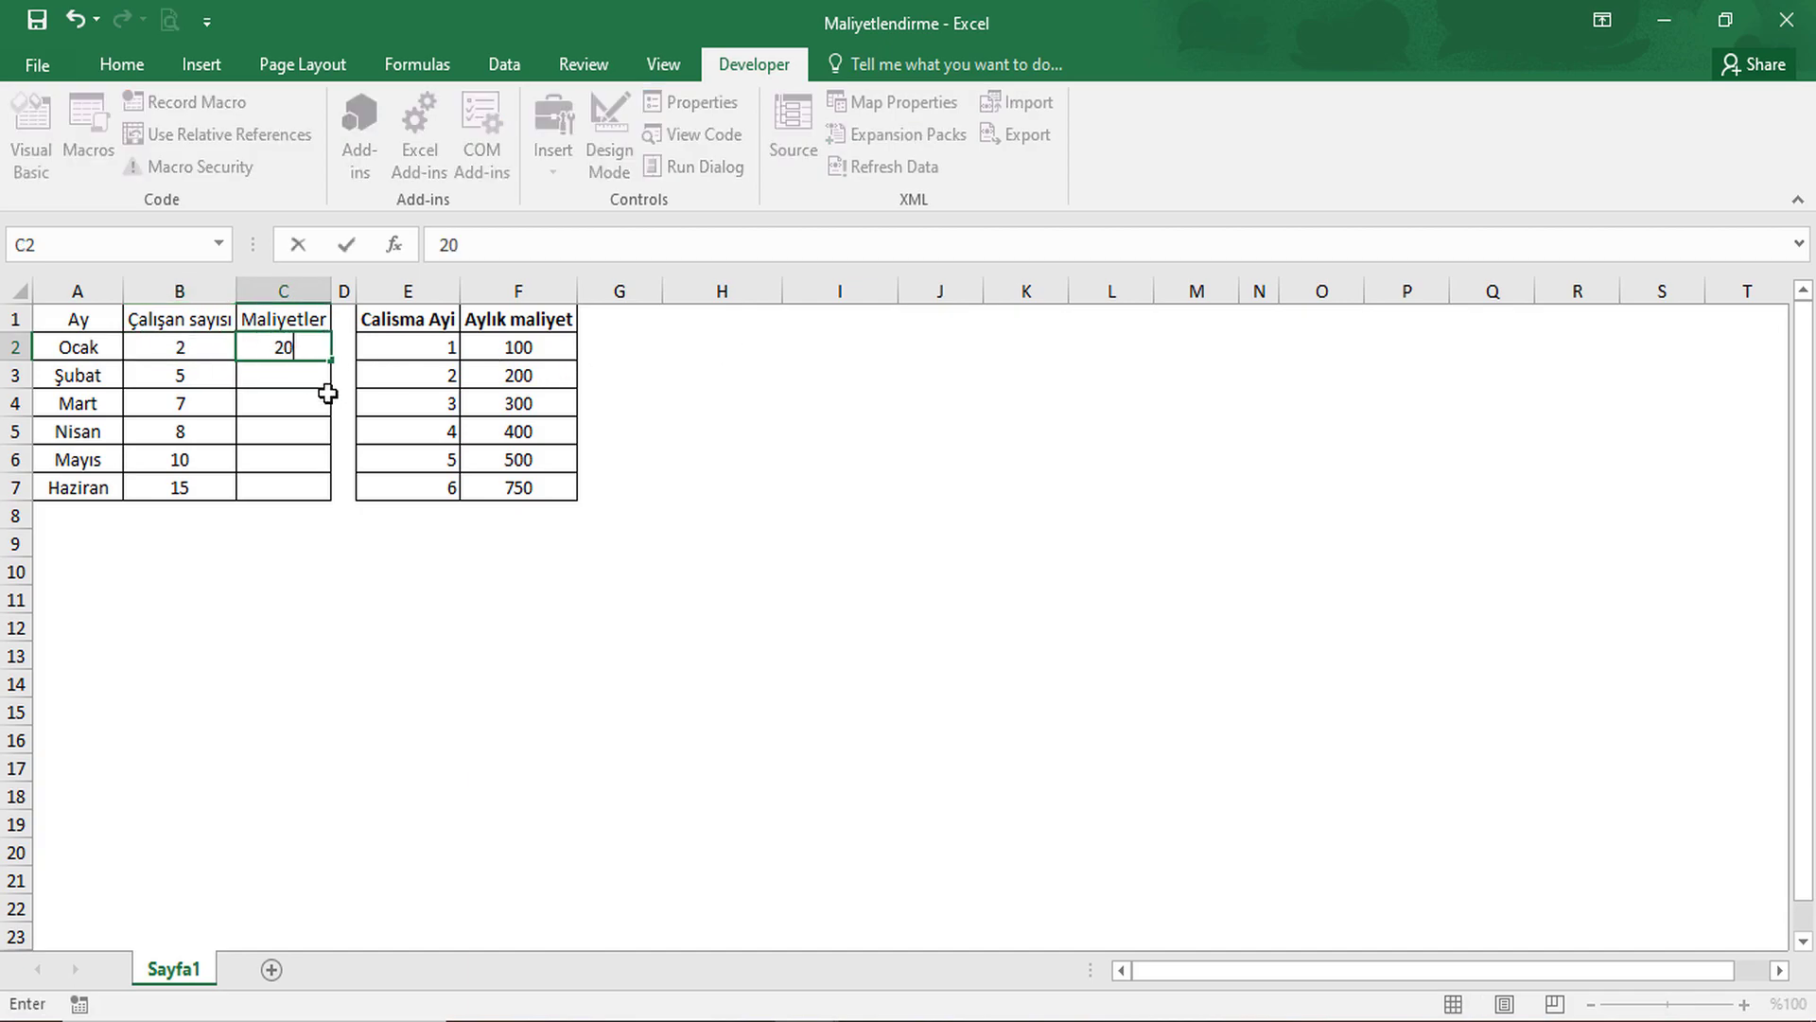
type("0")
key("Return")
key("Up")
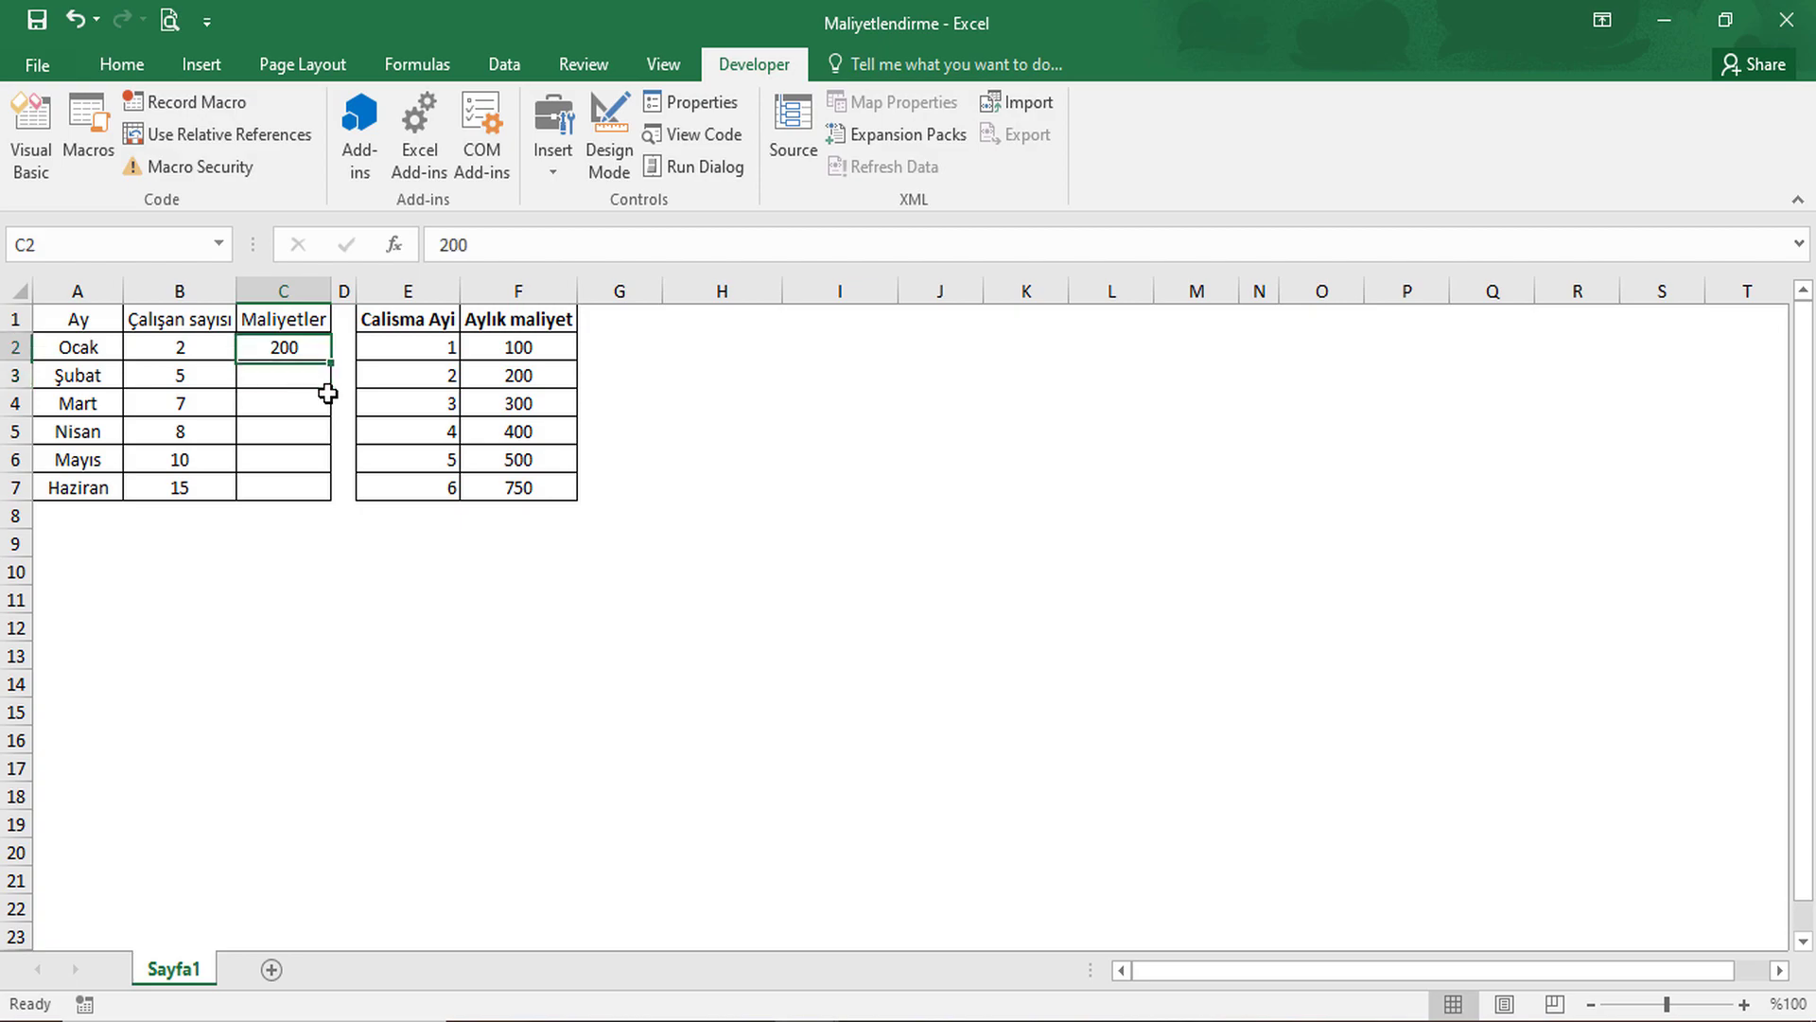
key("Left")
key("Right")
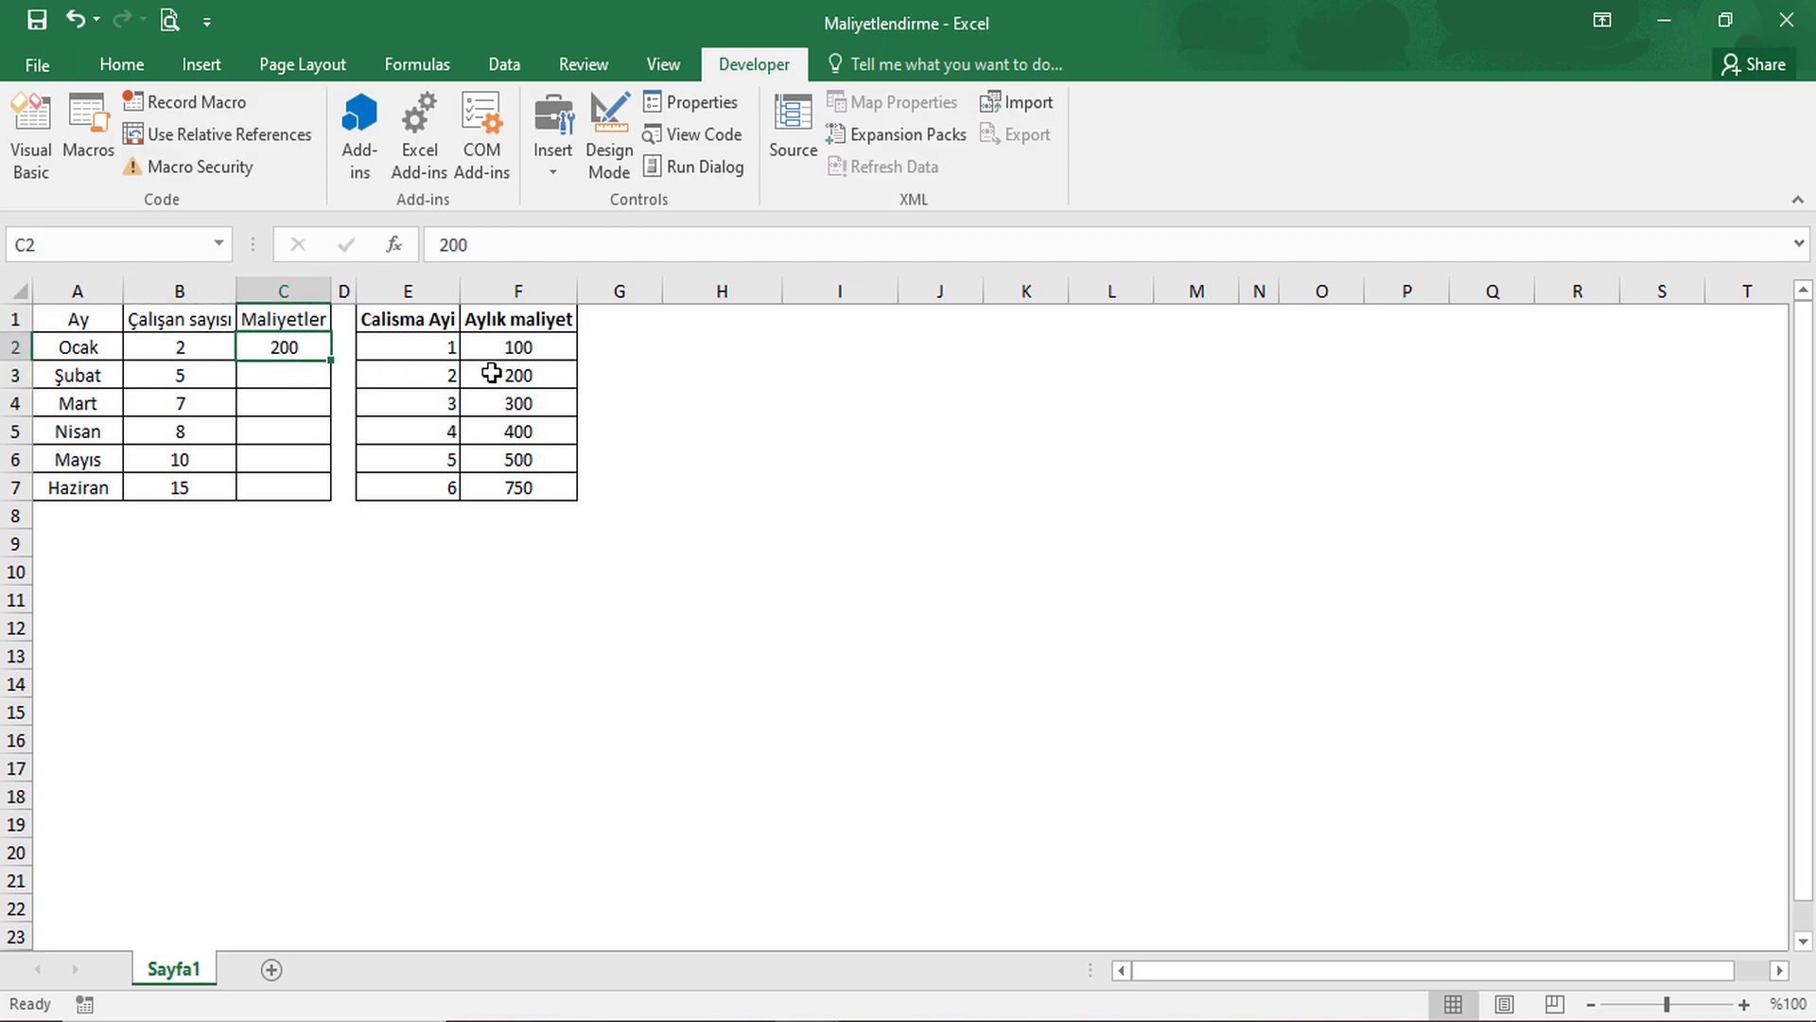
left_click(491, 374)
left_click(312, 383)
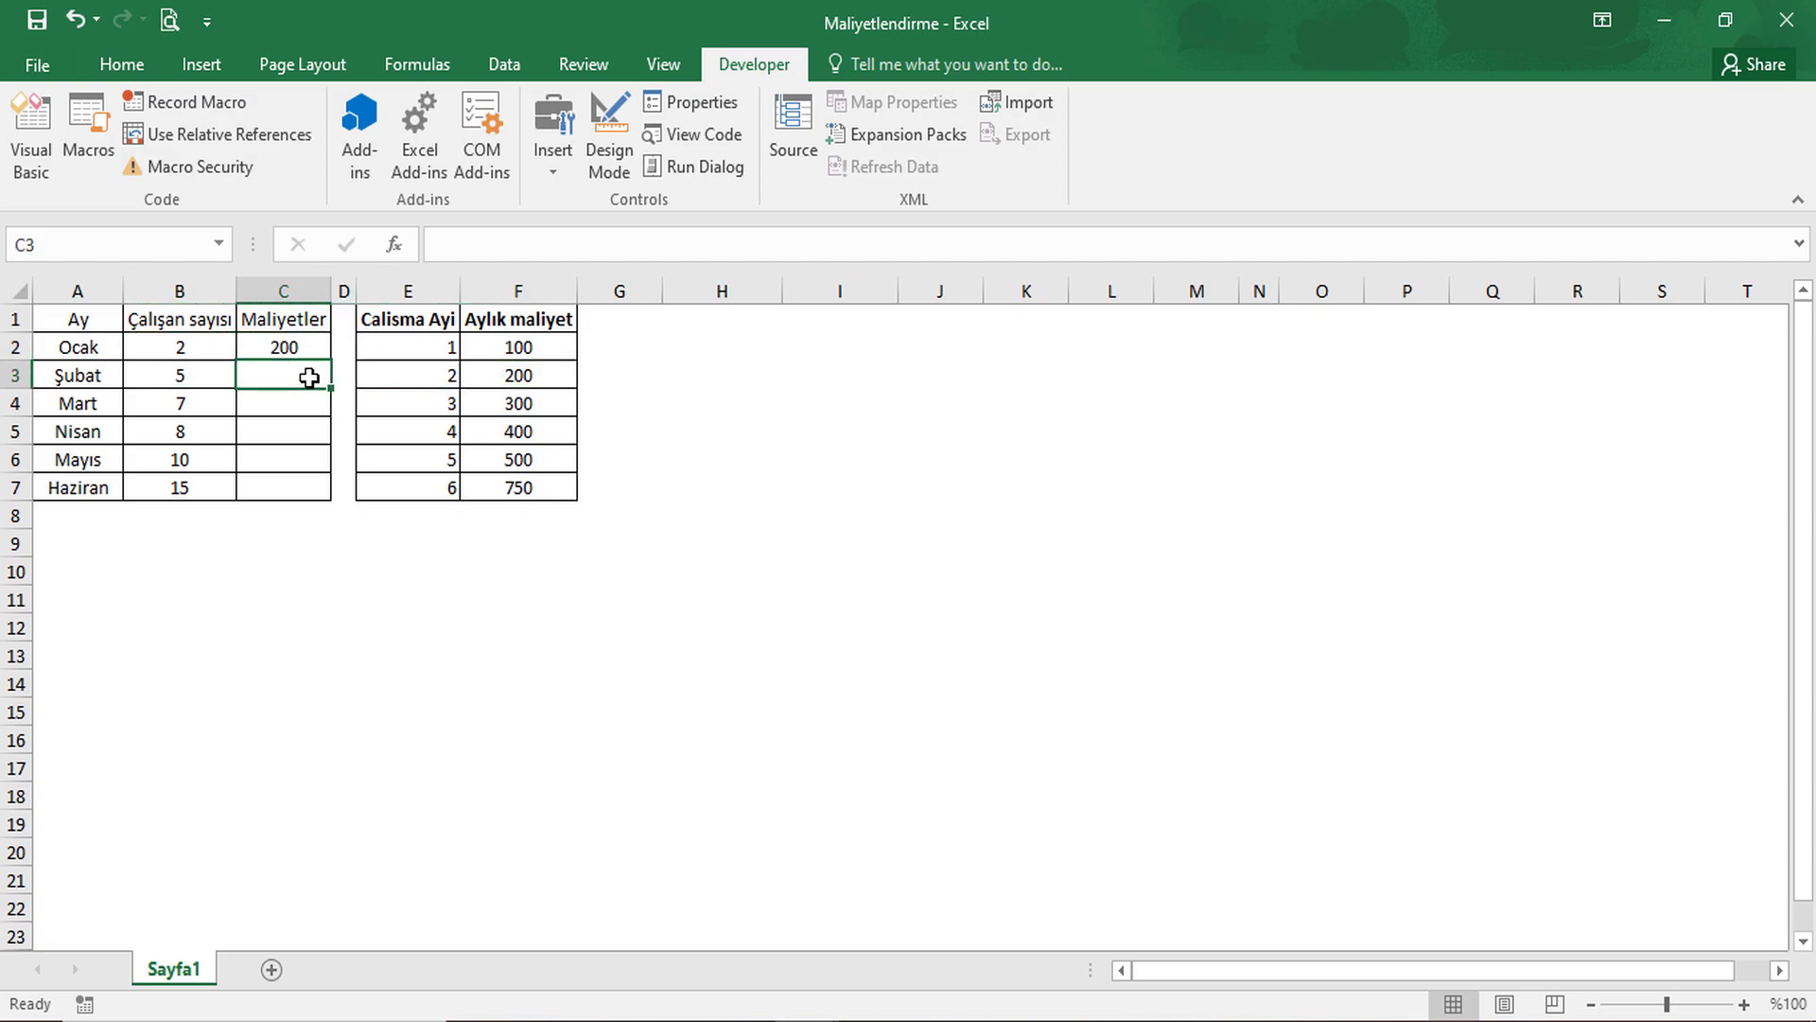
type("=400+")
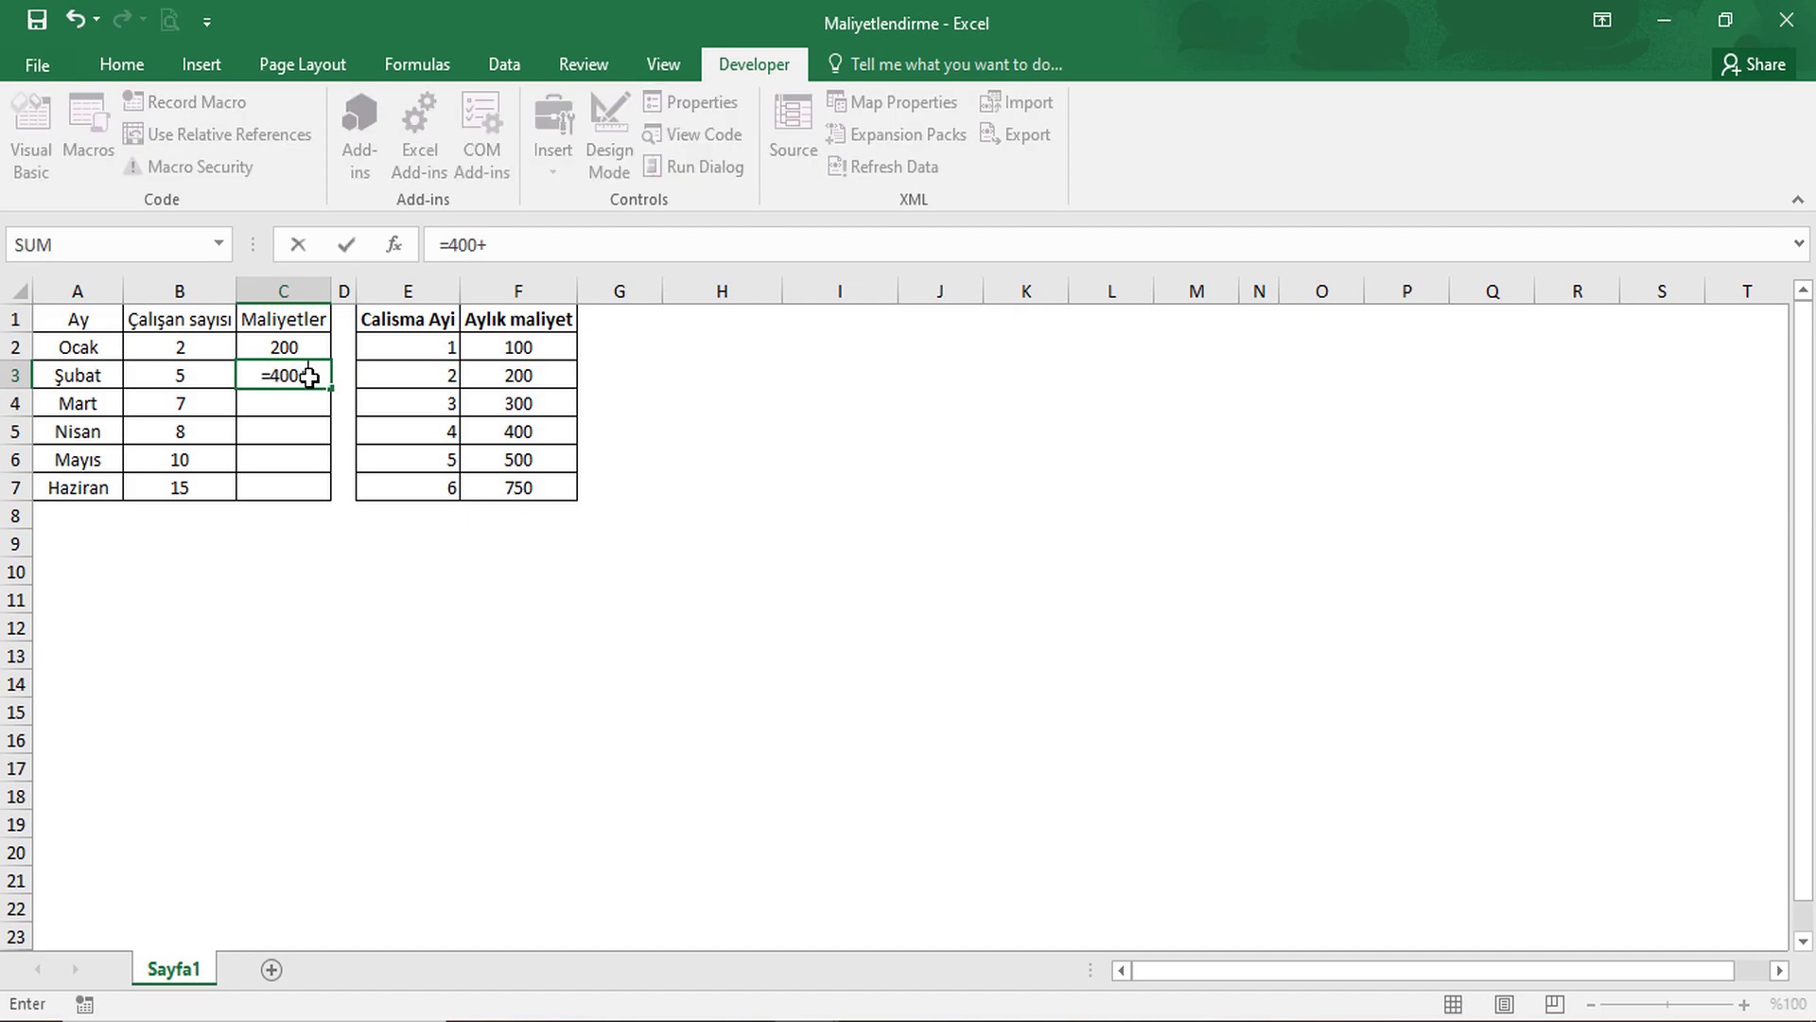
type("300")
key("Return")
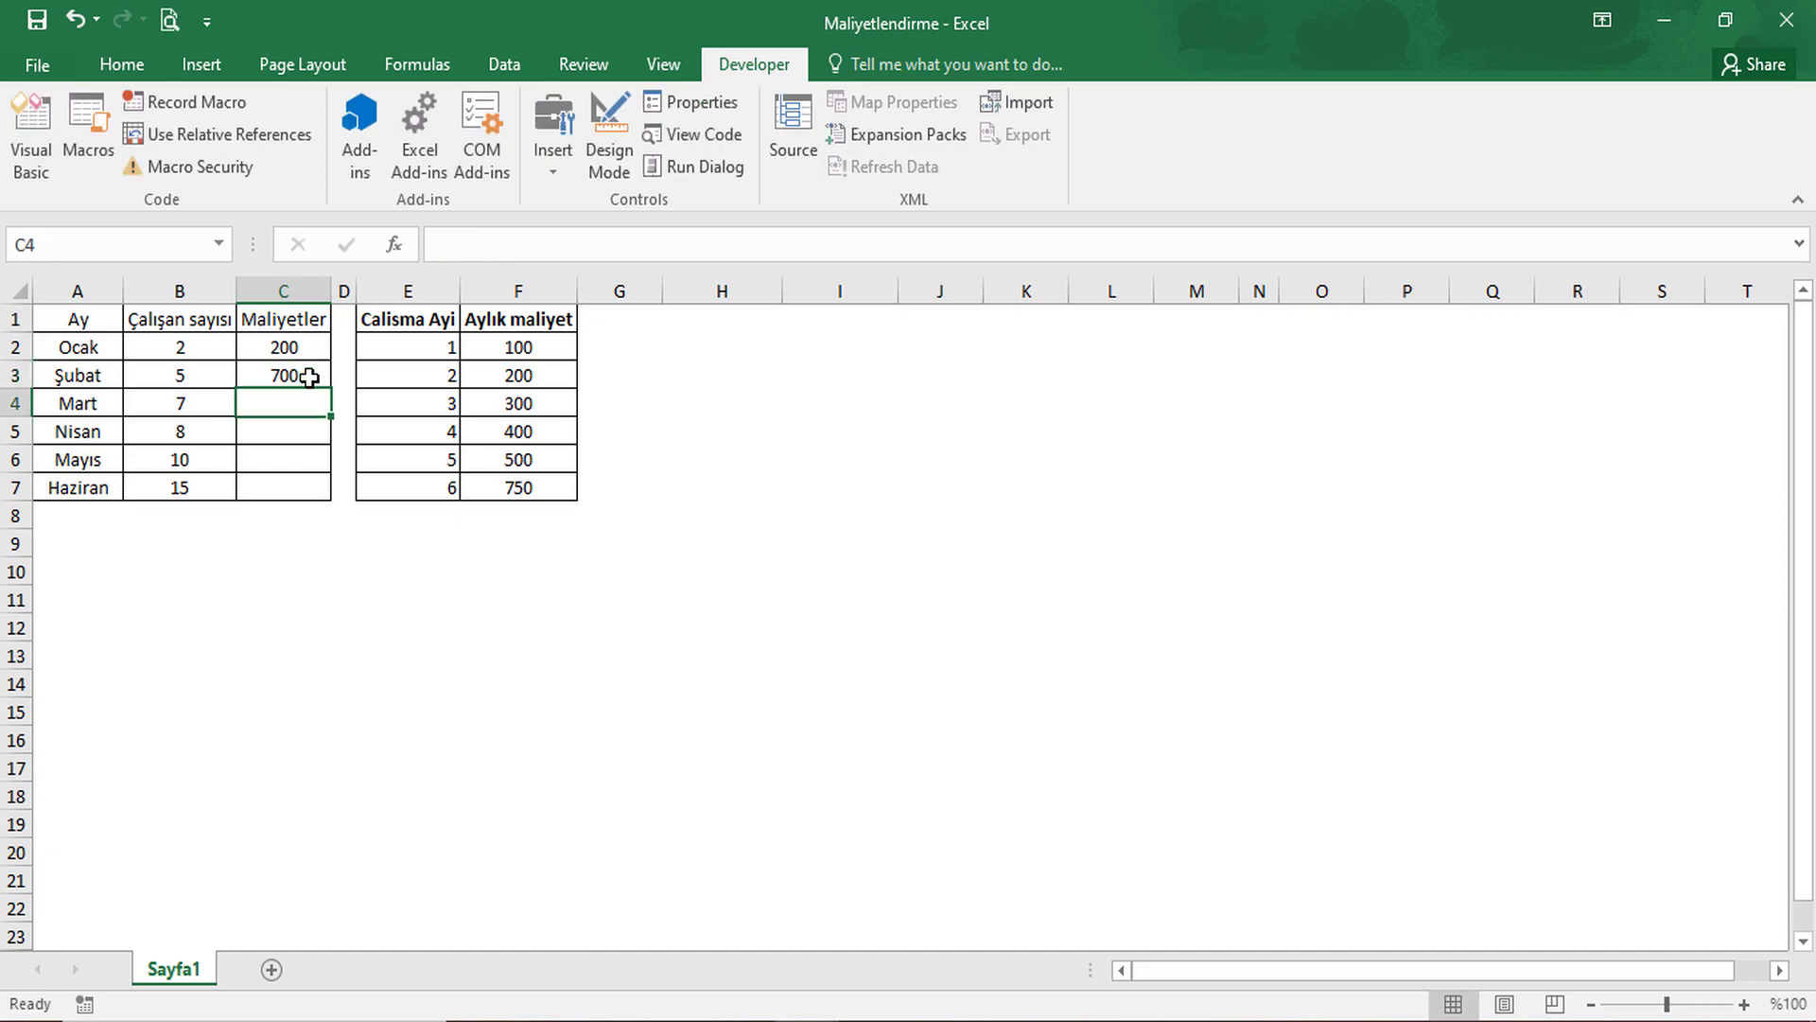
key("Up")
key("Up")
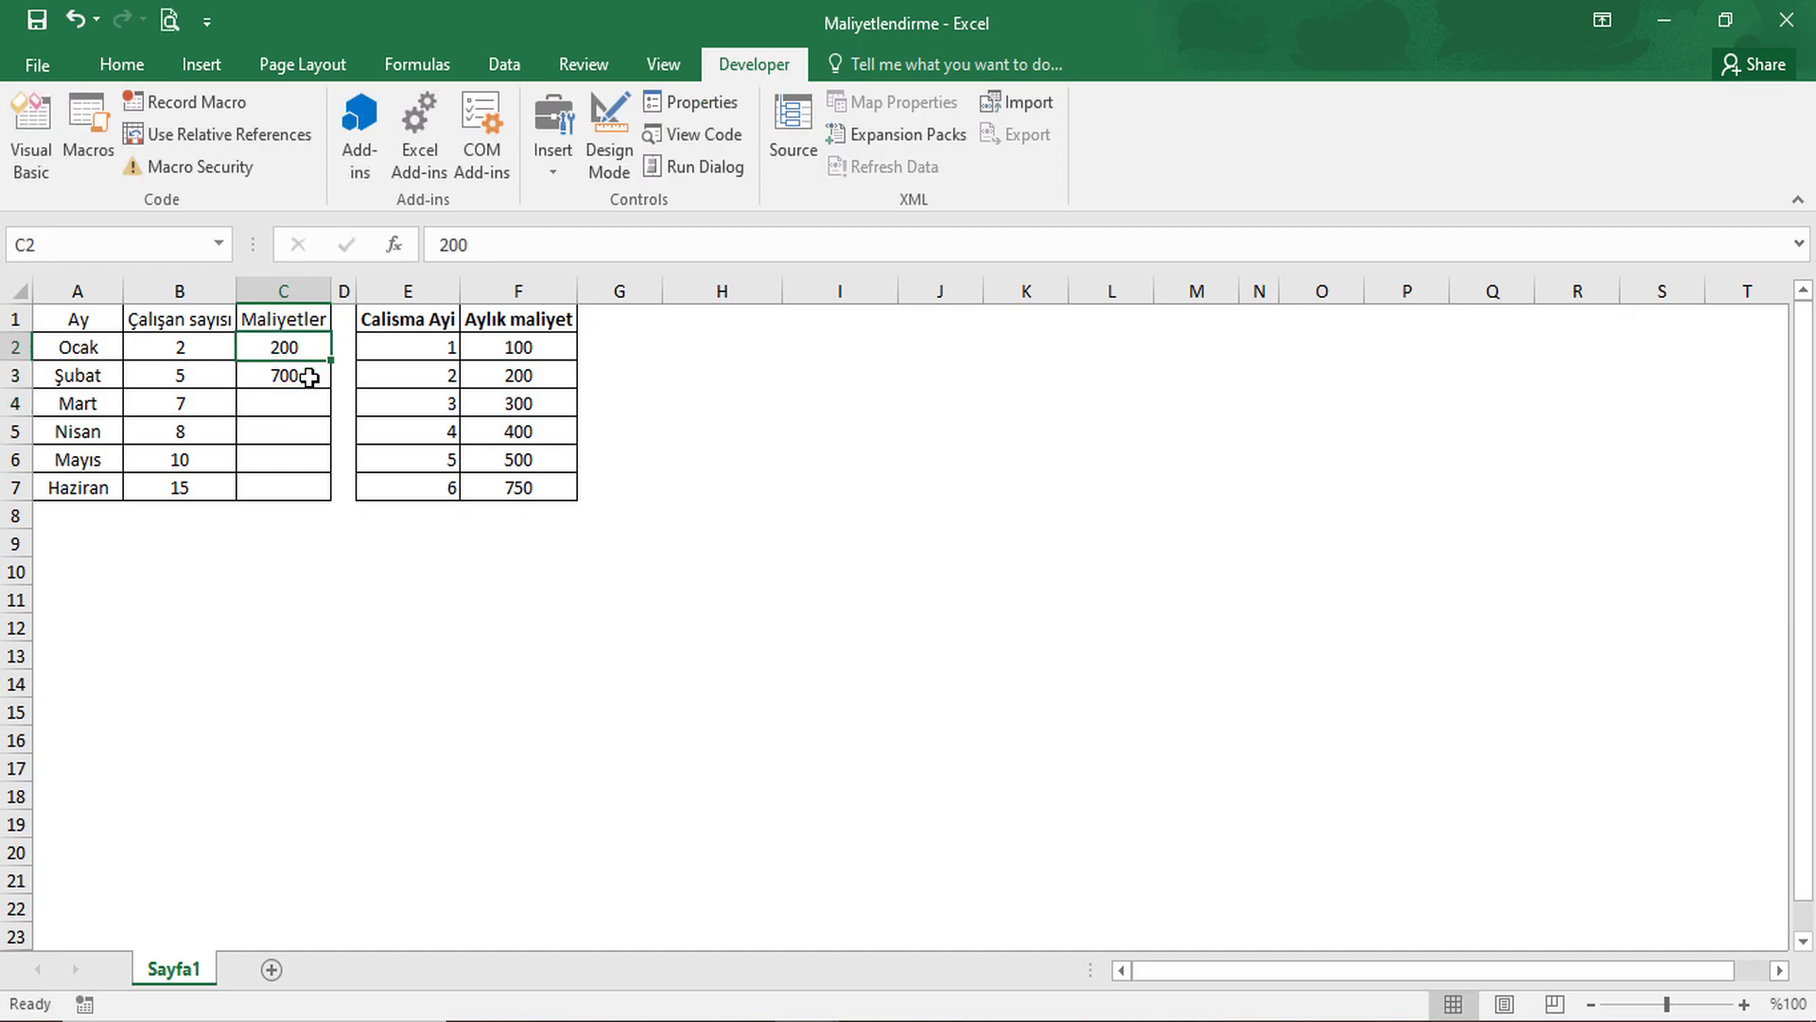
left_click(310, 378, "shift")
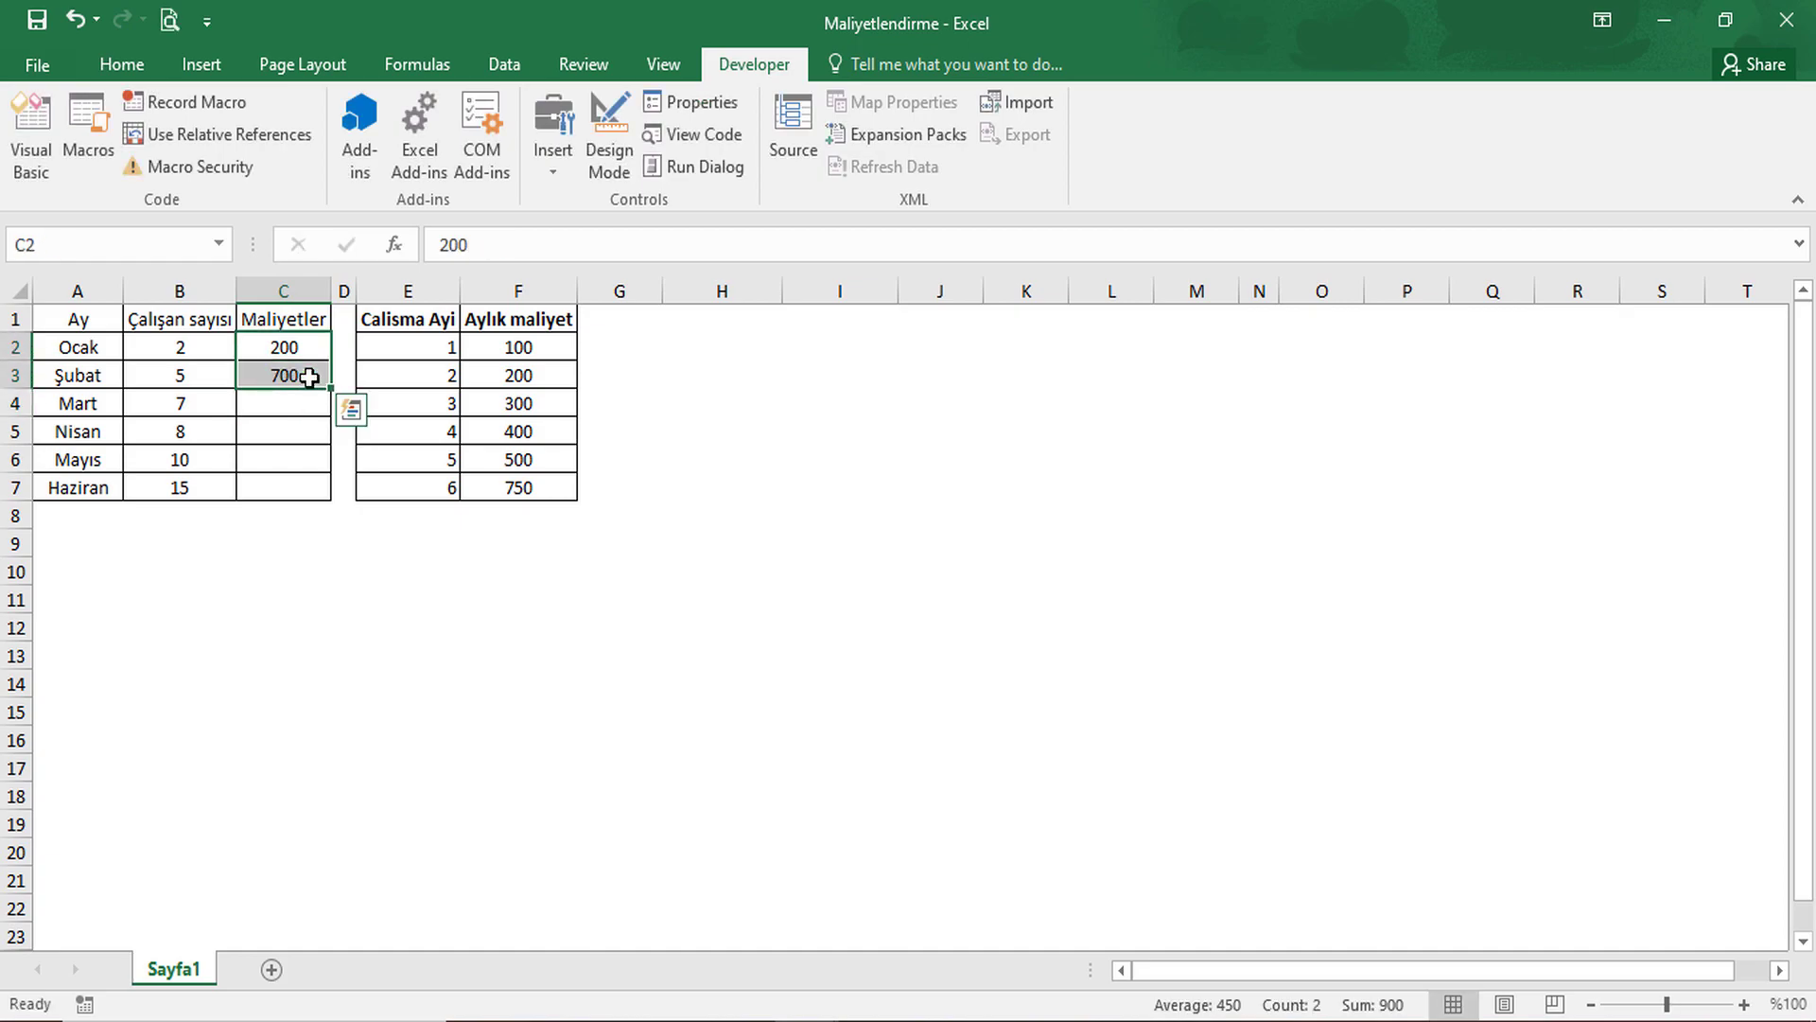
key("Delete")
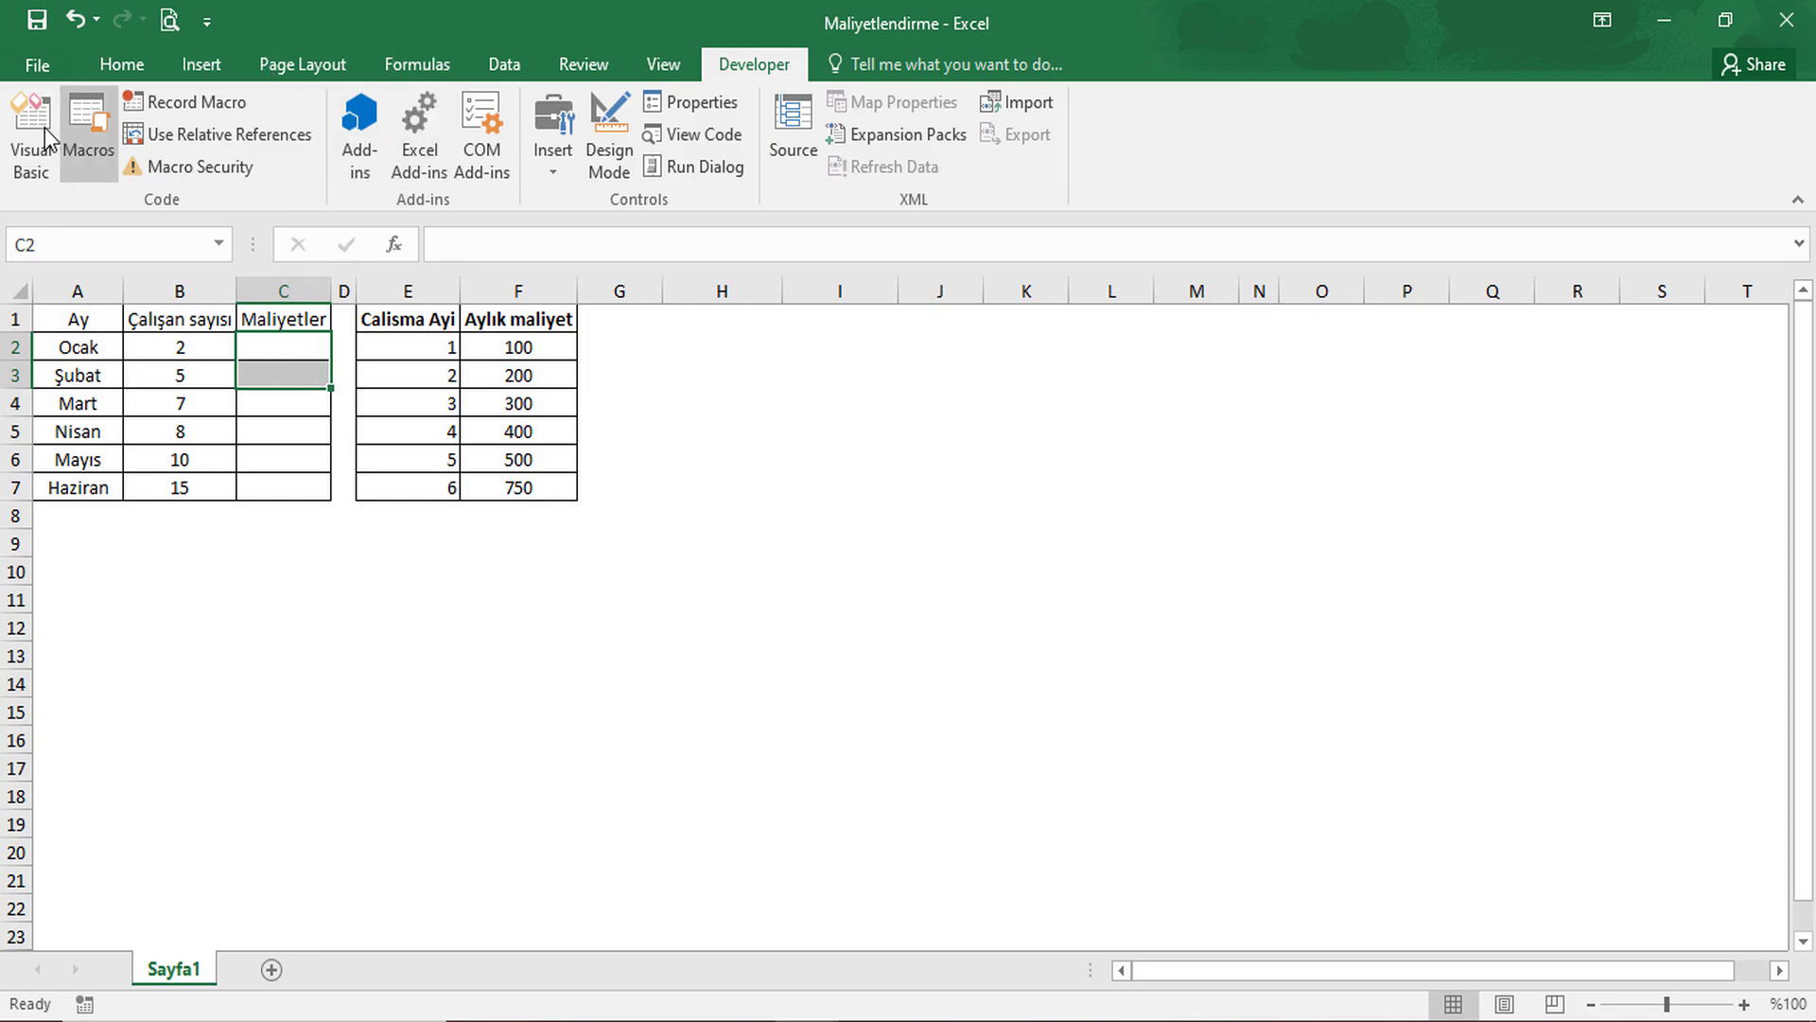
In the VBA editor, insert a new module and rename it modUzman.
left_click(42, 131)
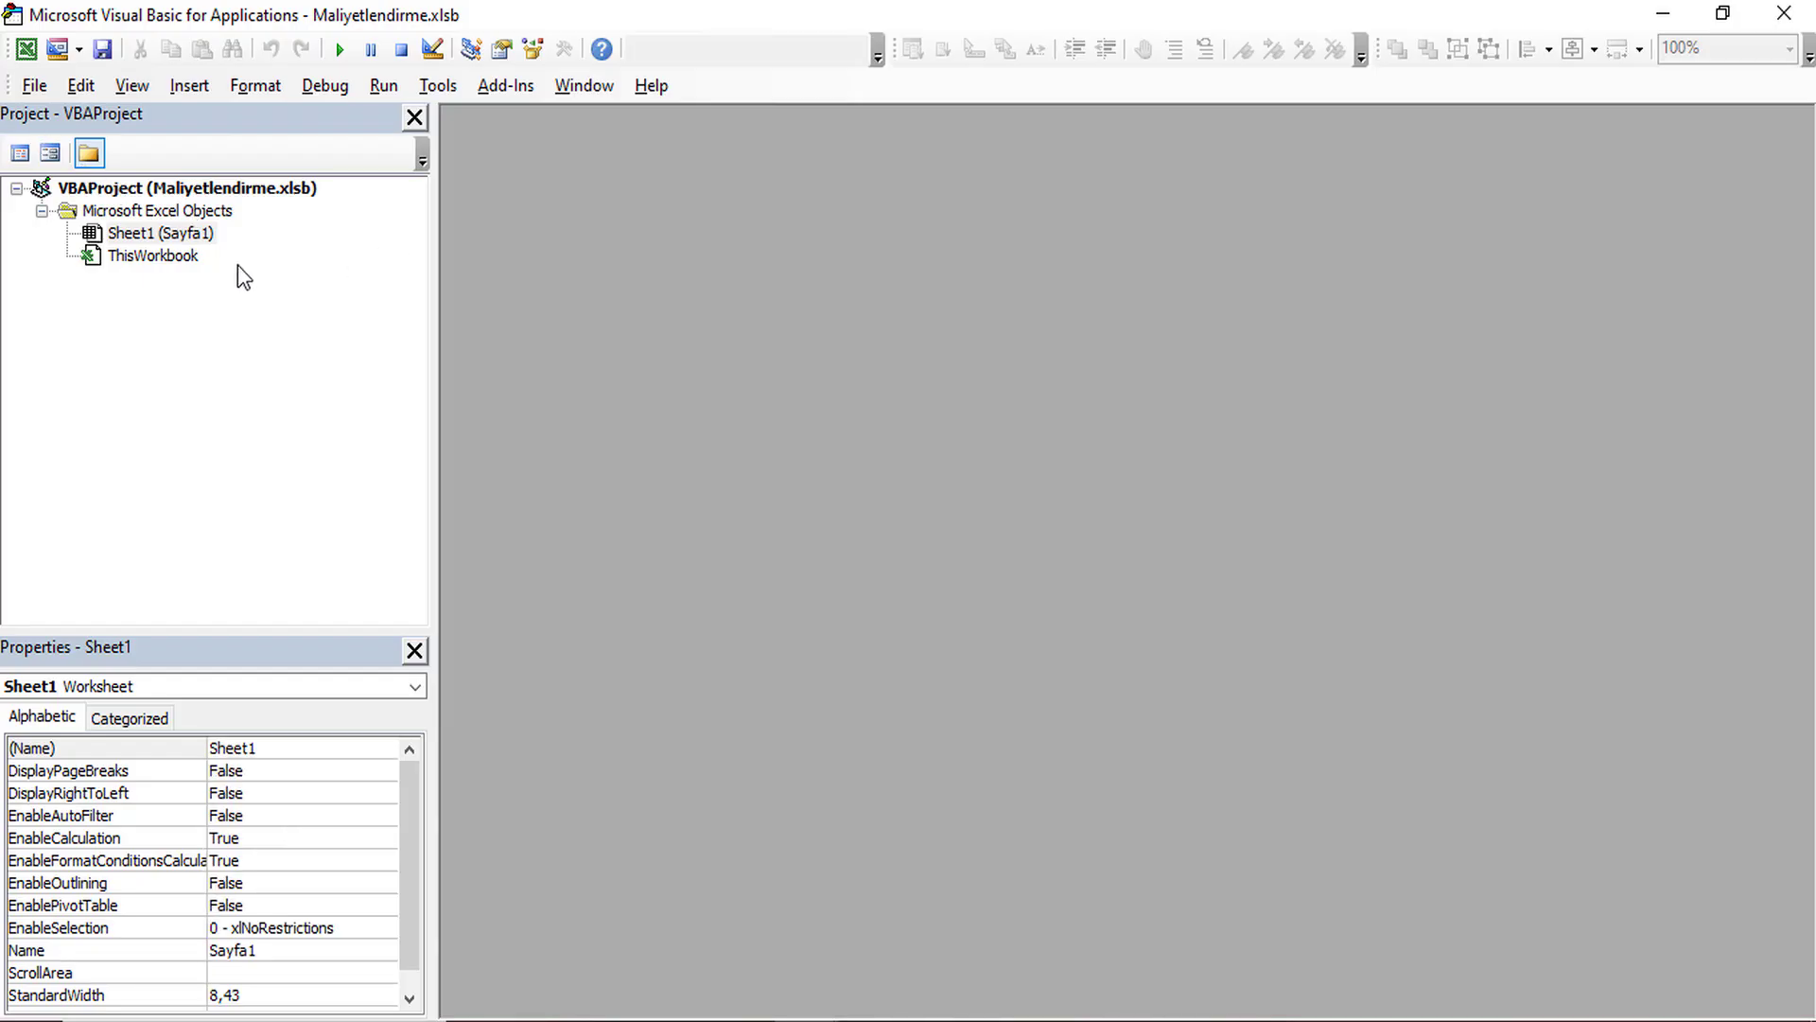
key("alt+i")
key("m")
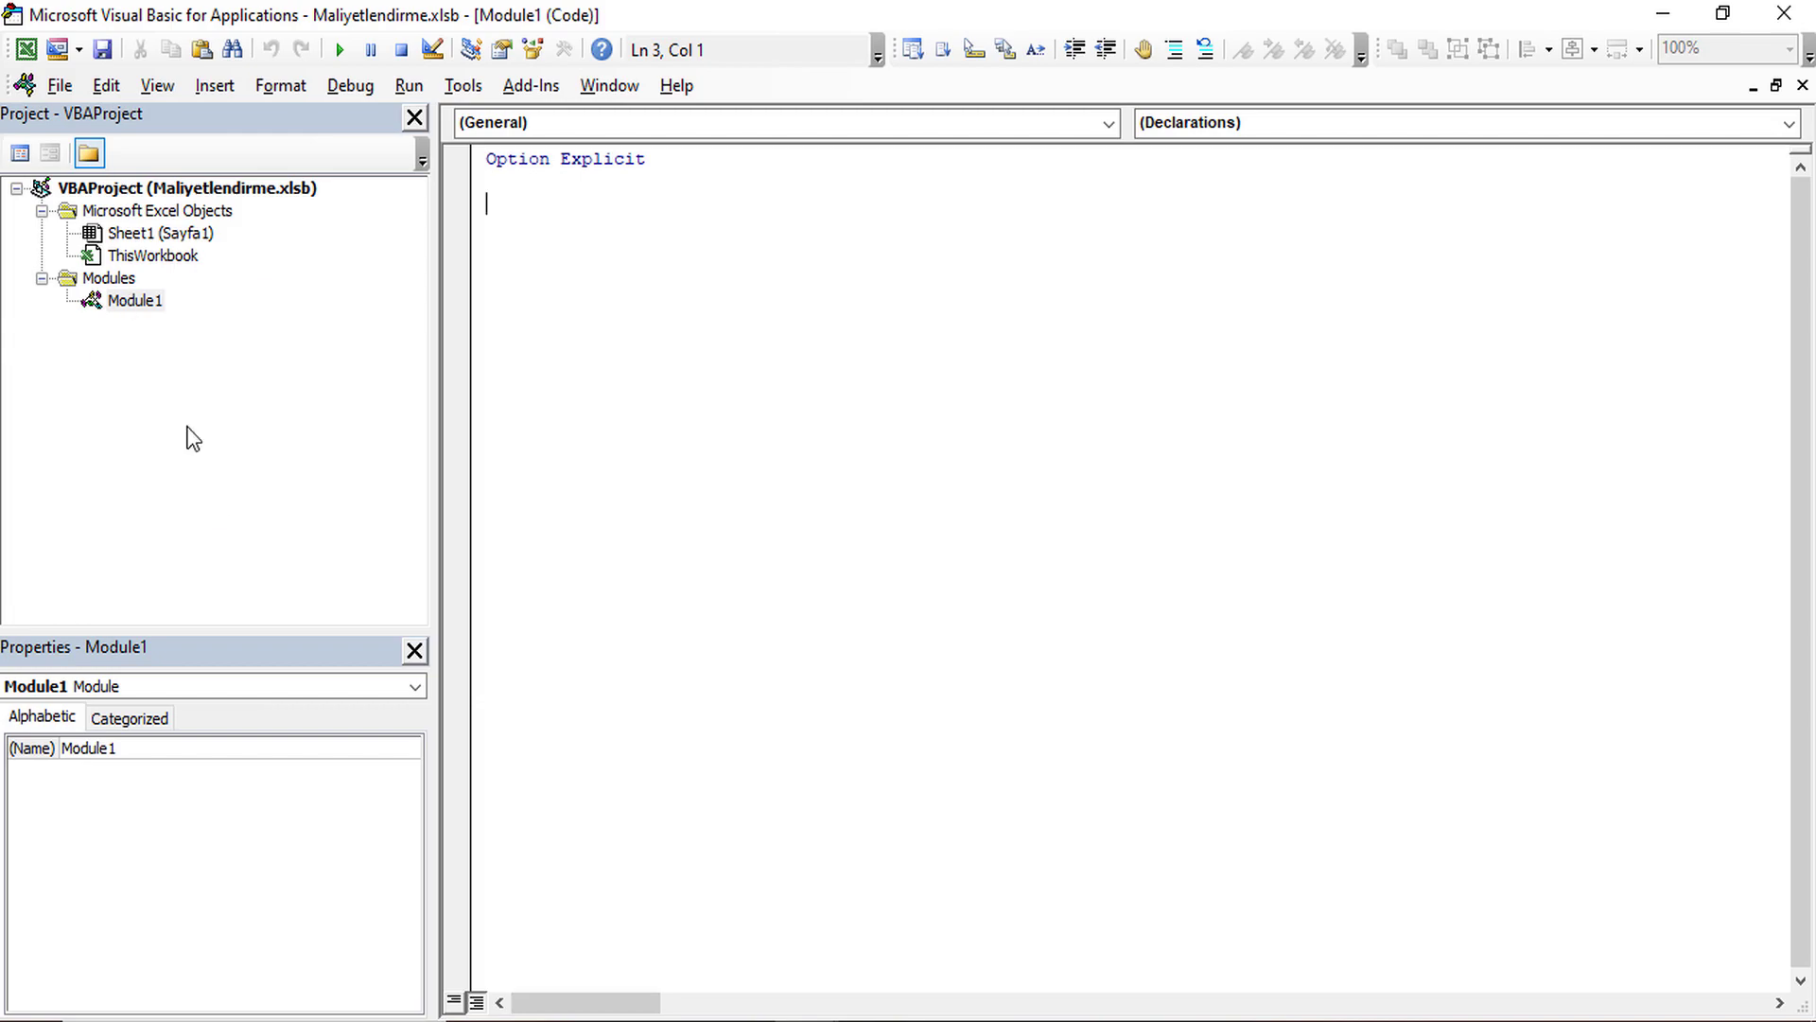
left_click(136, 749)
type("mod")
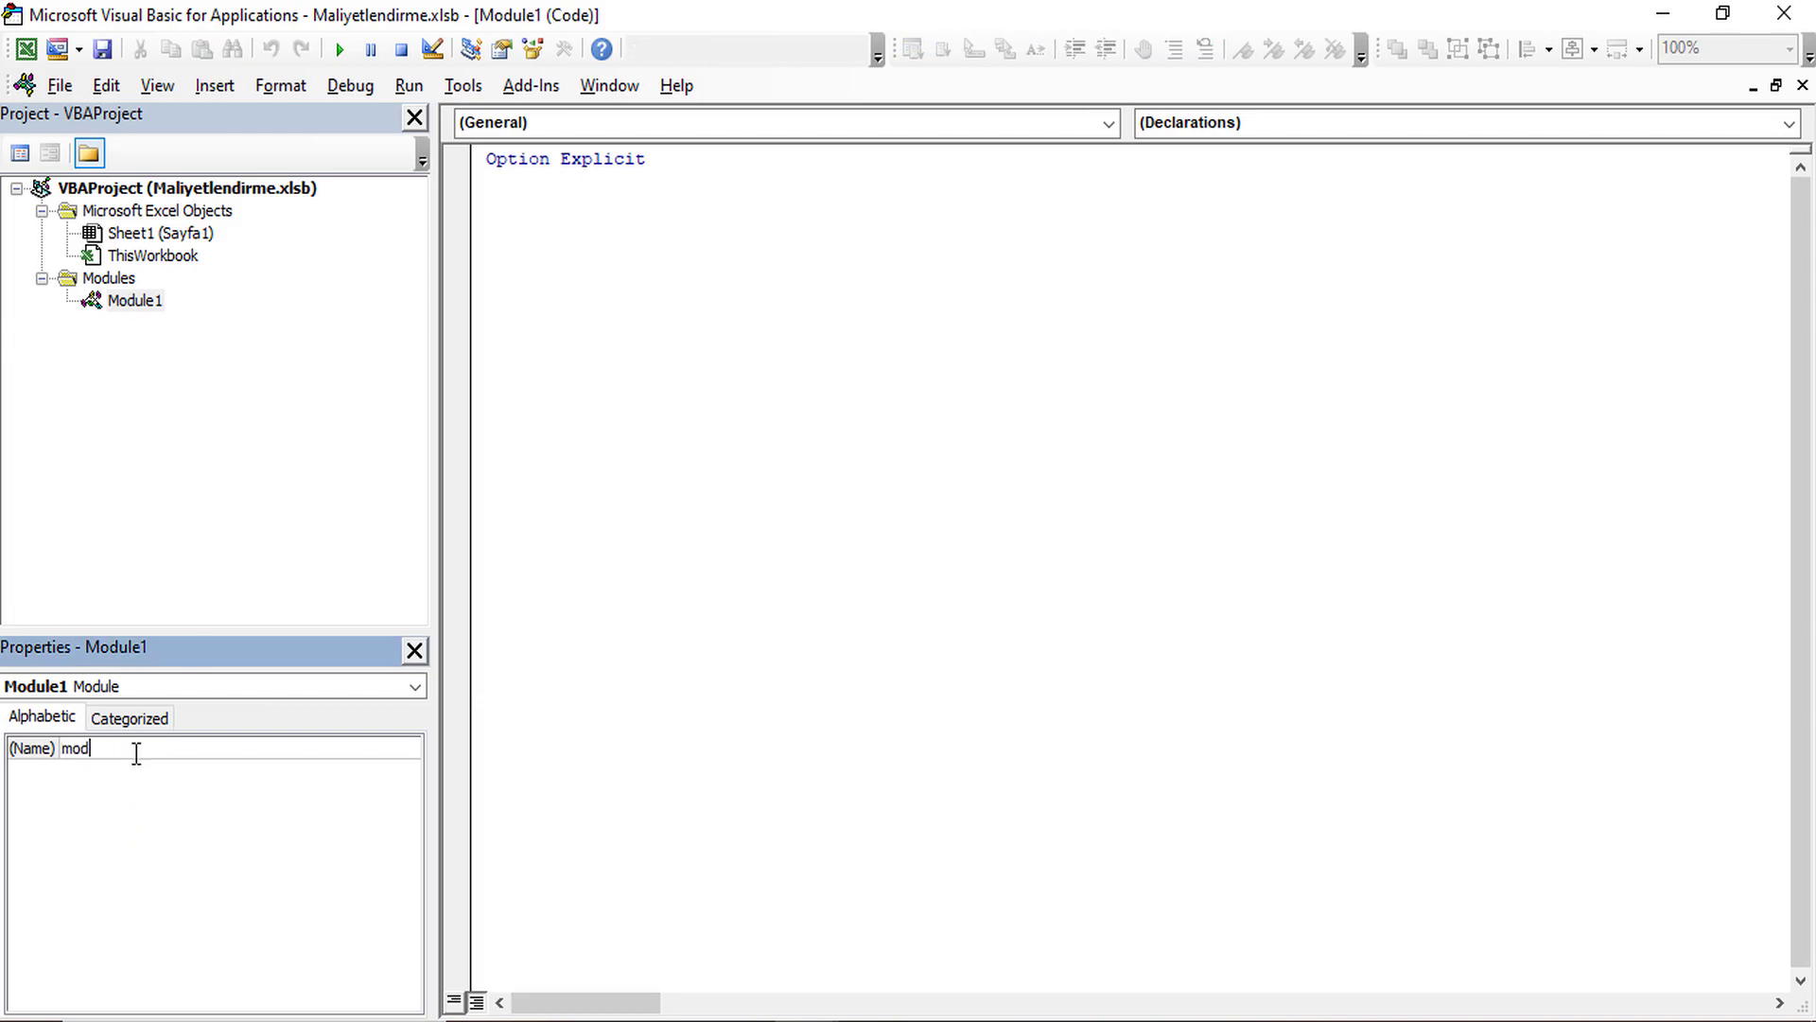
type("Uzman")
key("Return")
Below Option Explicit, type 'public function Maliyetlendirme(' and fix the typos.
left_click(554, 258)
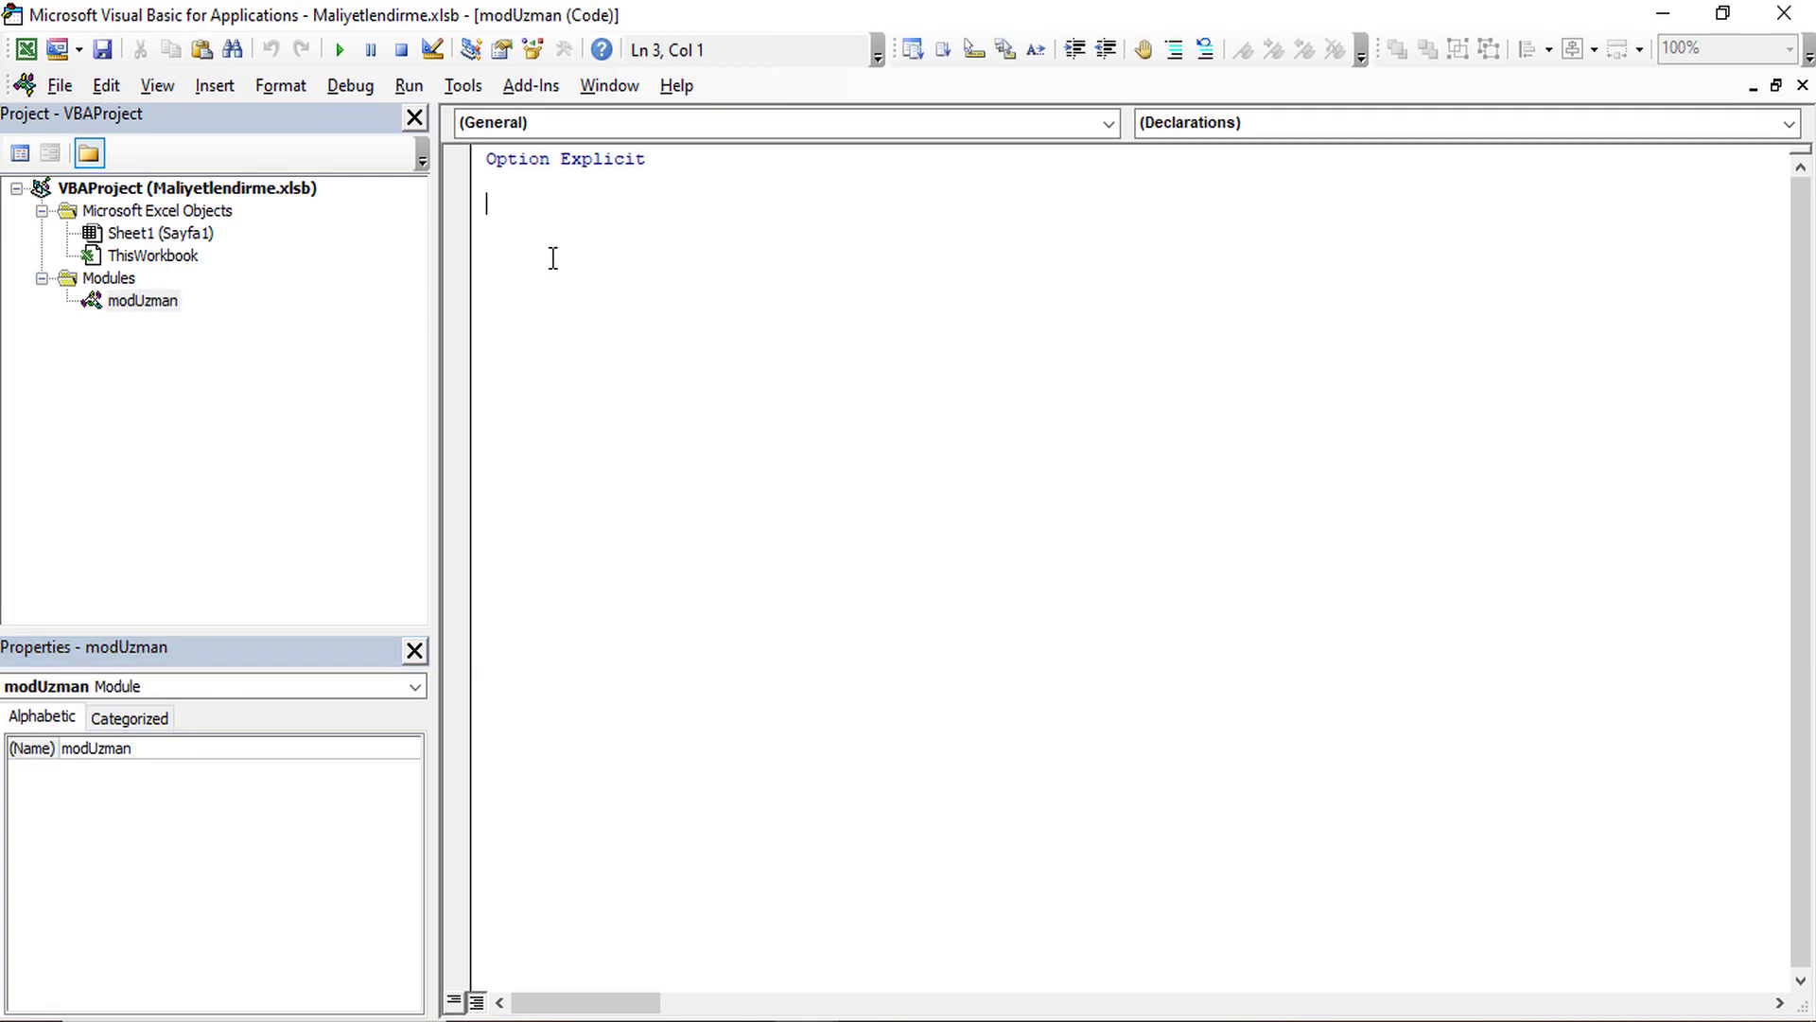
type("publi")
type("c")
type("func")
key("BackSpace")
key("BackSpace")
type("nr")
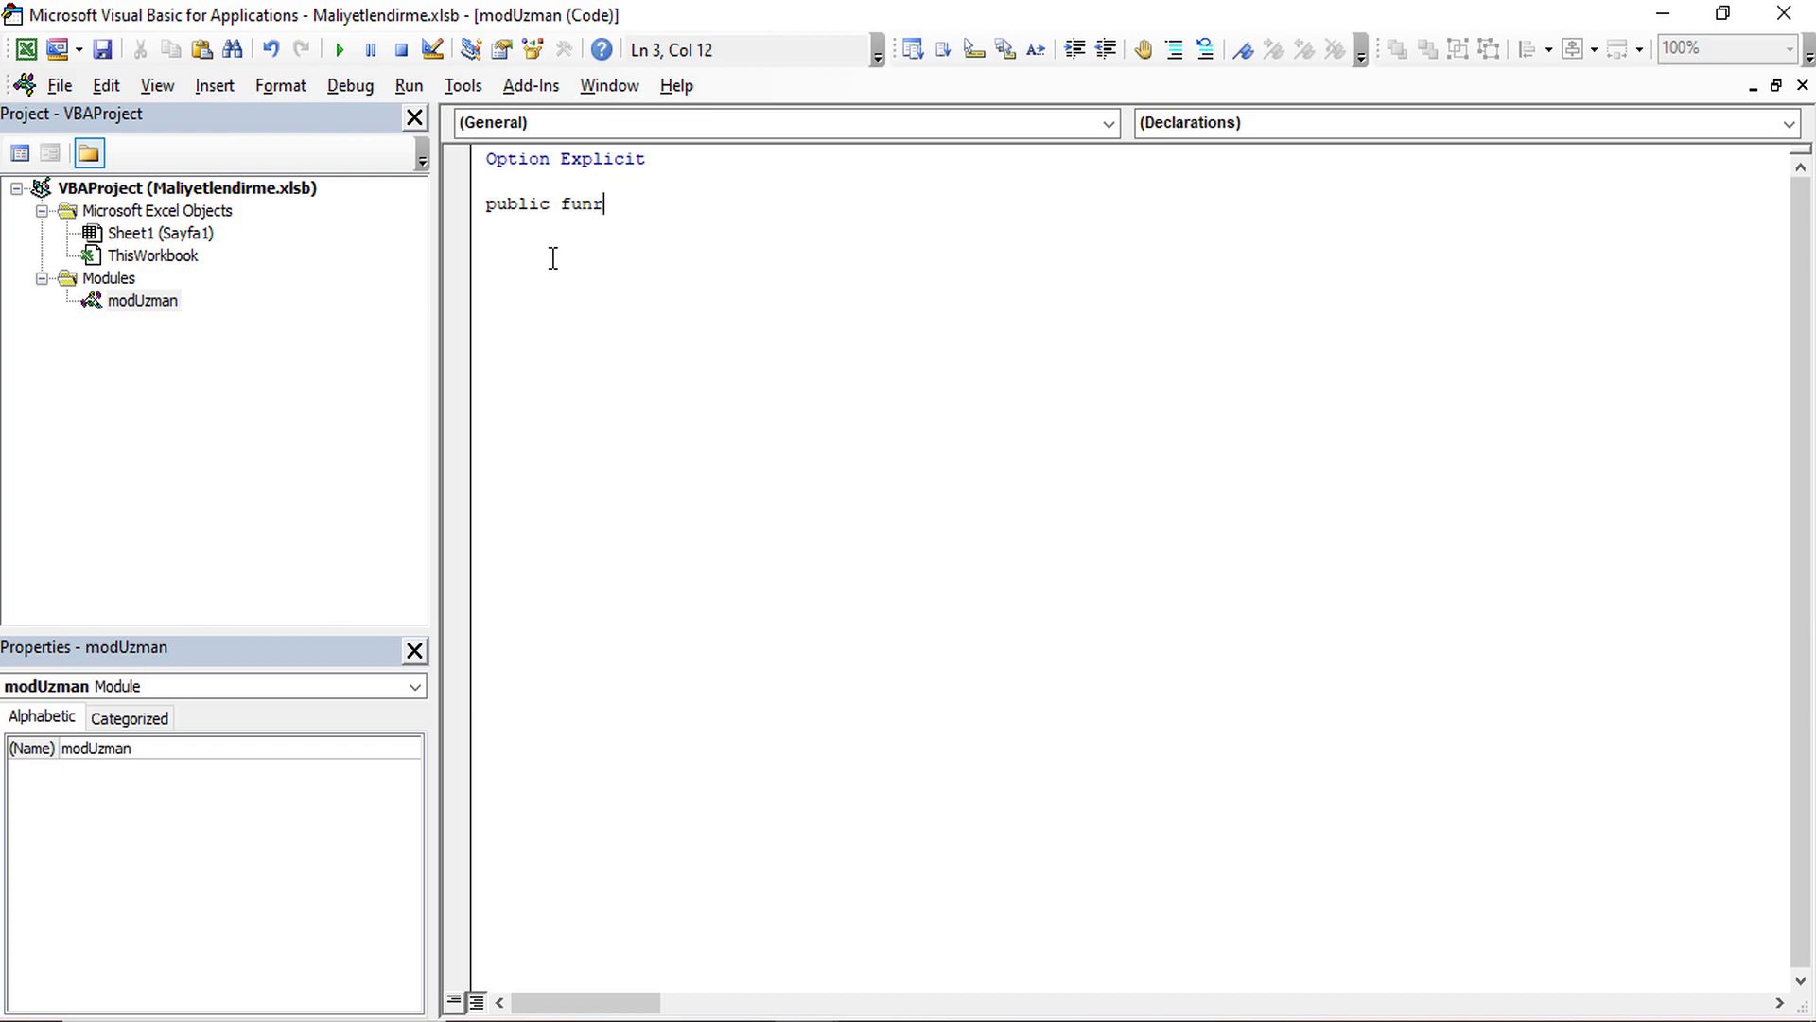
key("BackSpace")
type("ction Makli")
key("BackSpace")
key("BackSpace")
key("BackSpace")
type("liyetl")
type("endirme(")
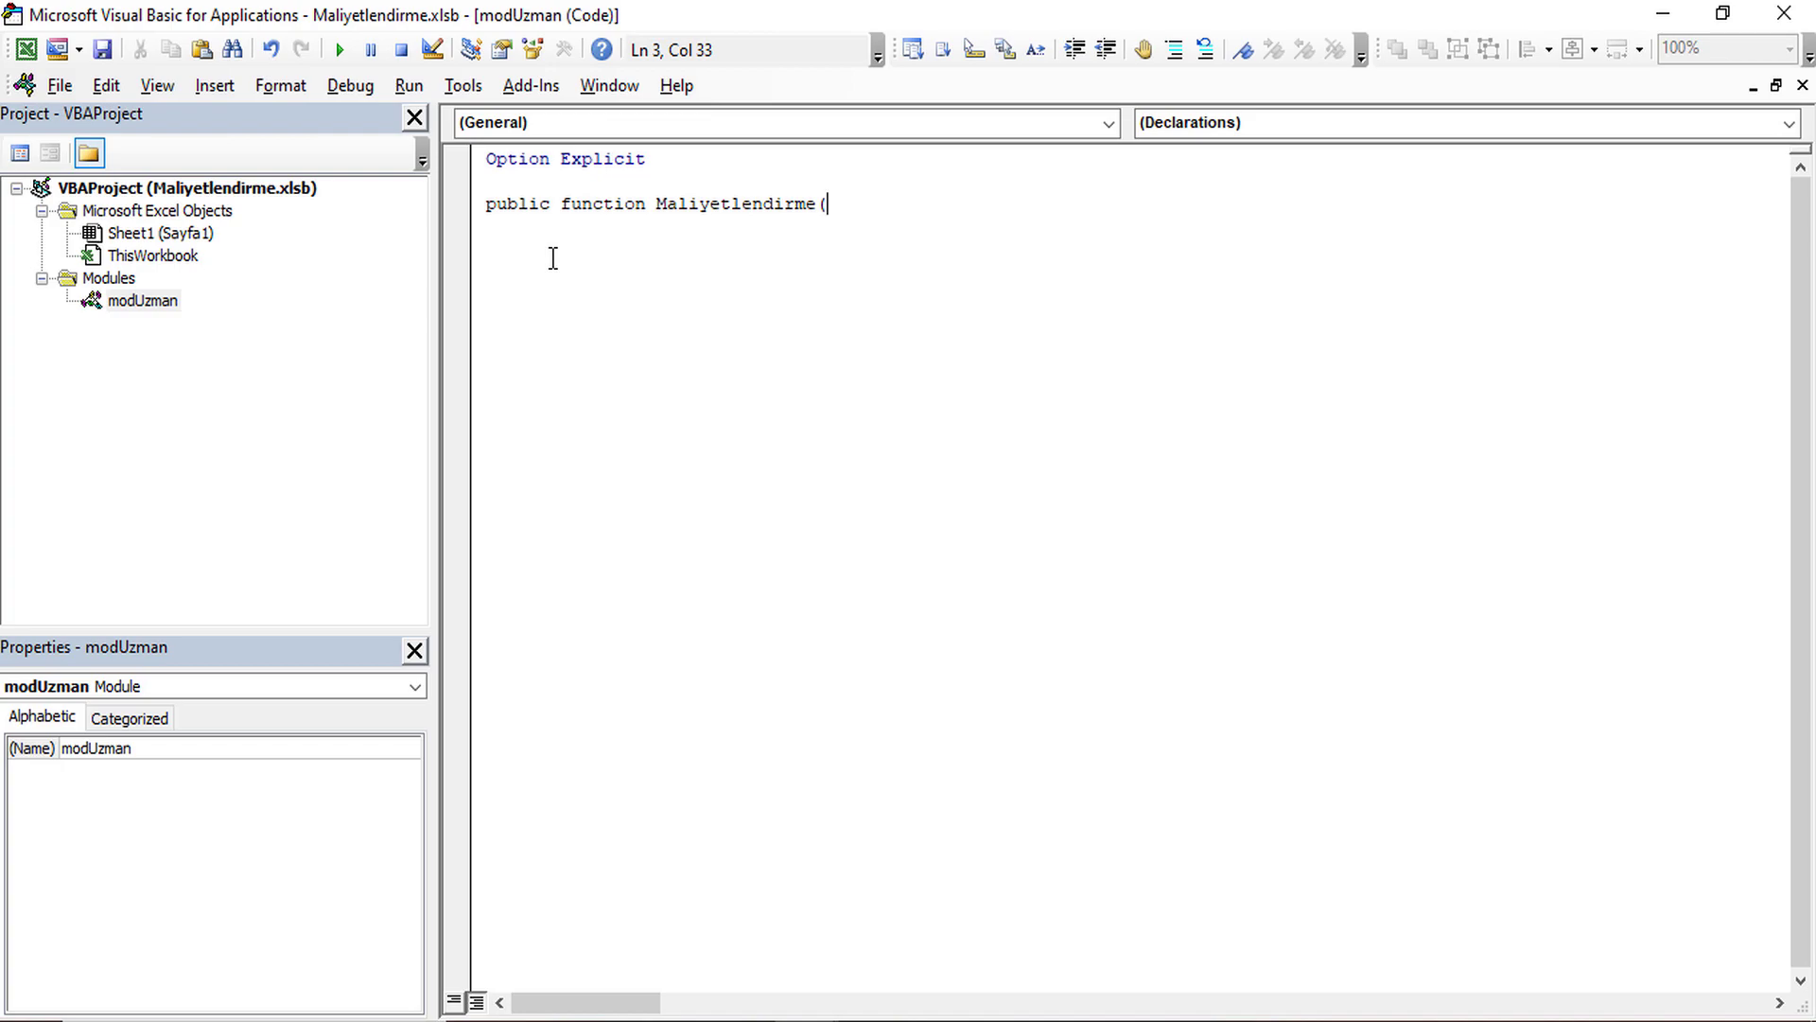
Review employee counts B2:B7, costs F2:F7 and the empty Maliyetler cells, then reopen VBA.
left_click(26, 49)
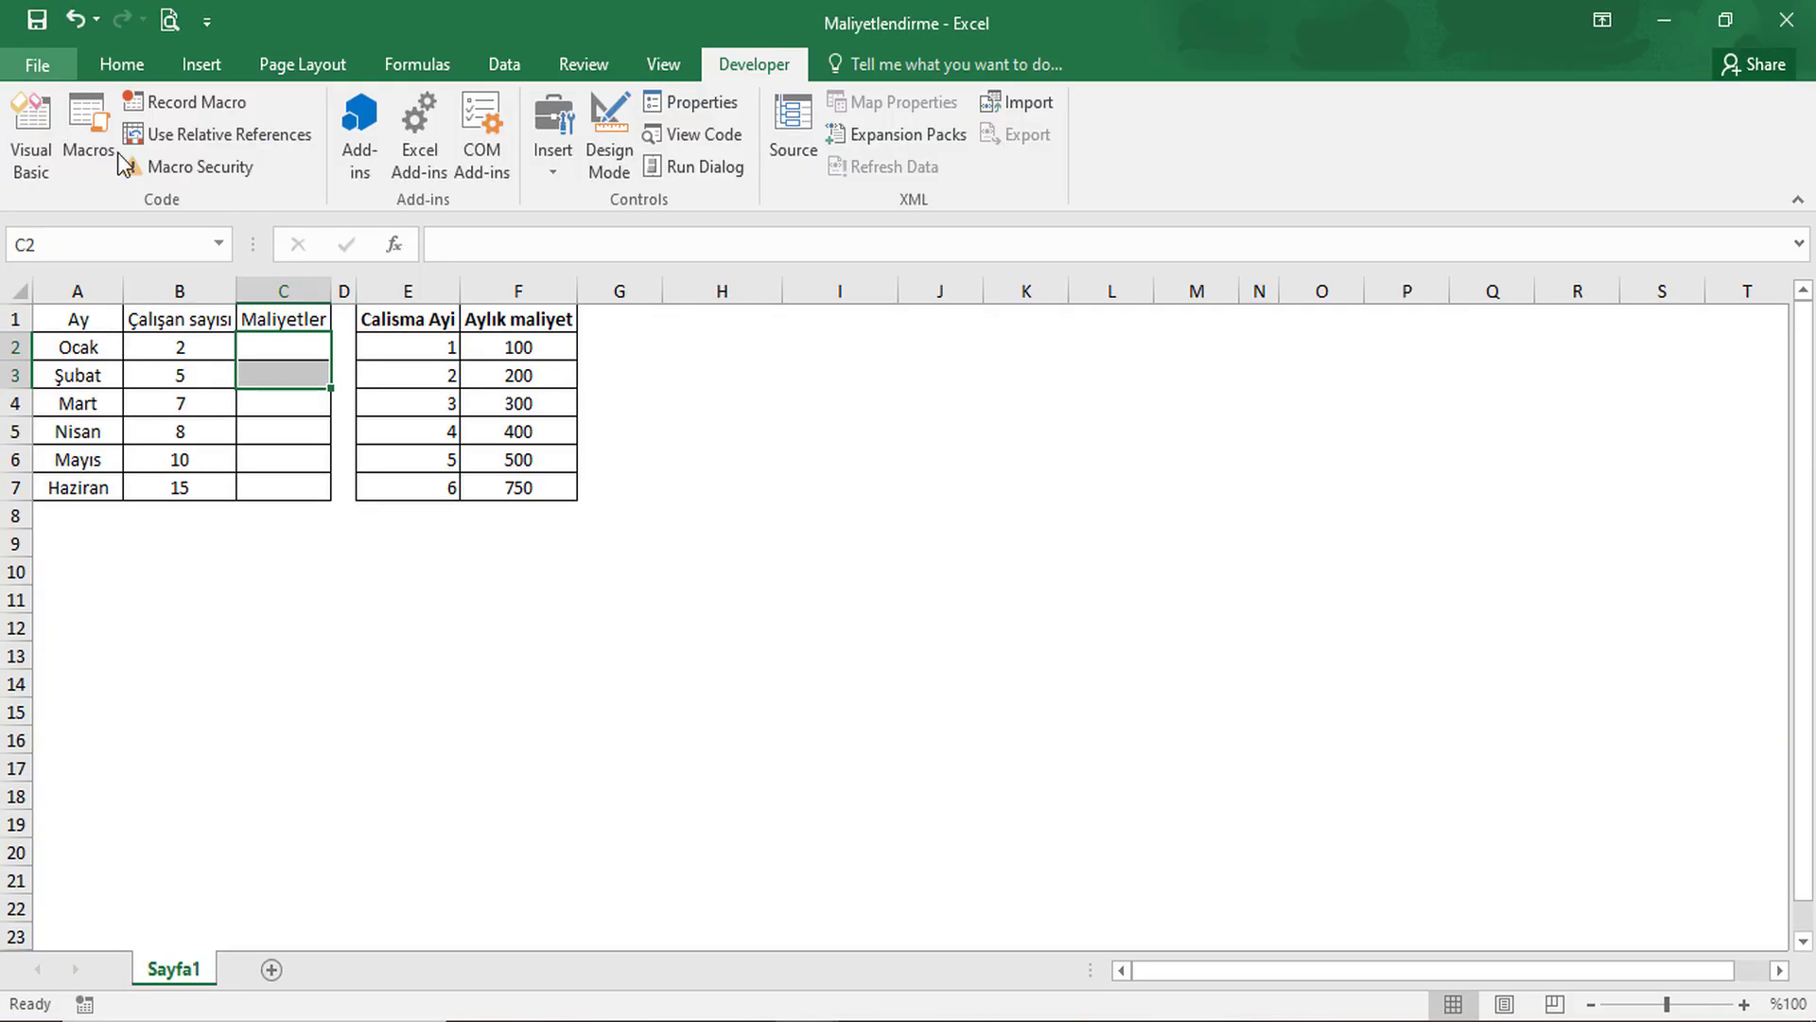
left_click_drag(202, 349, 210, 486)
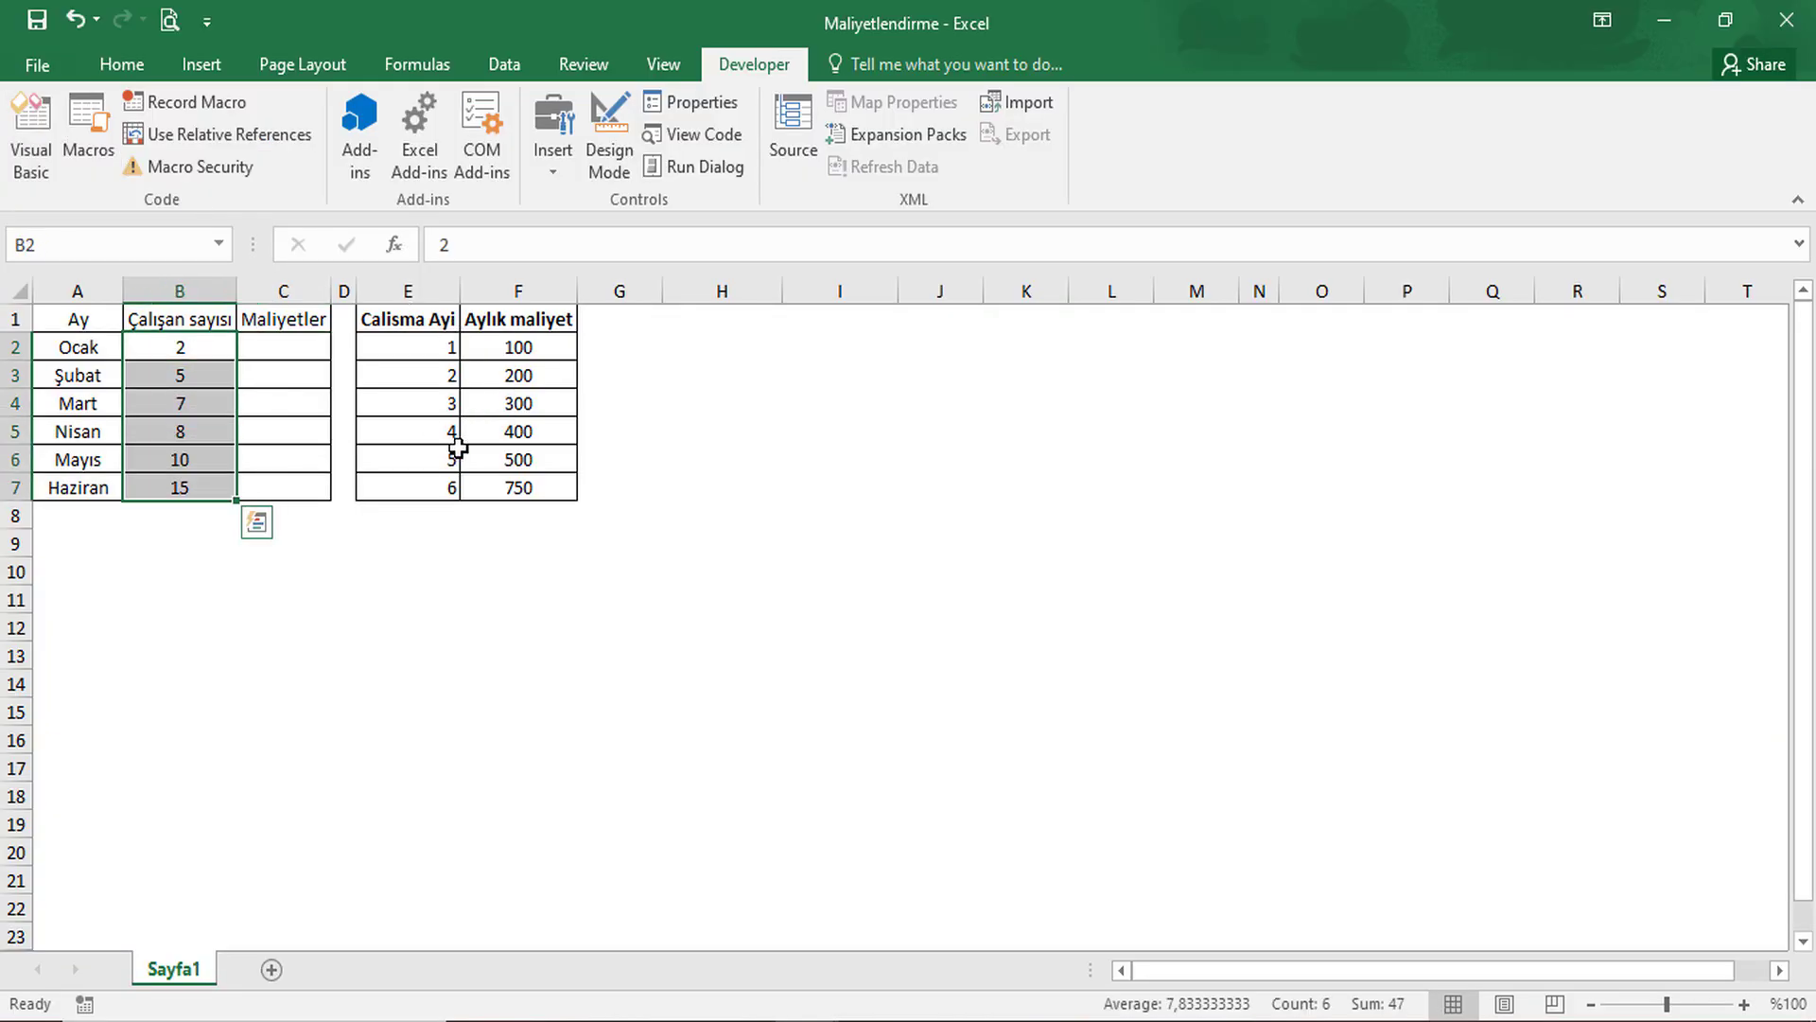
left_click_drag(536, 347, 530, 484)
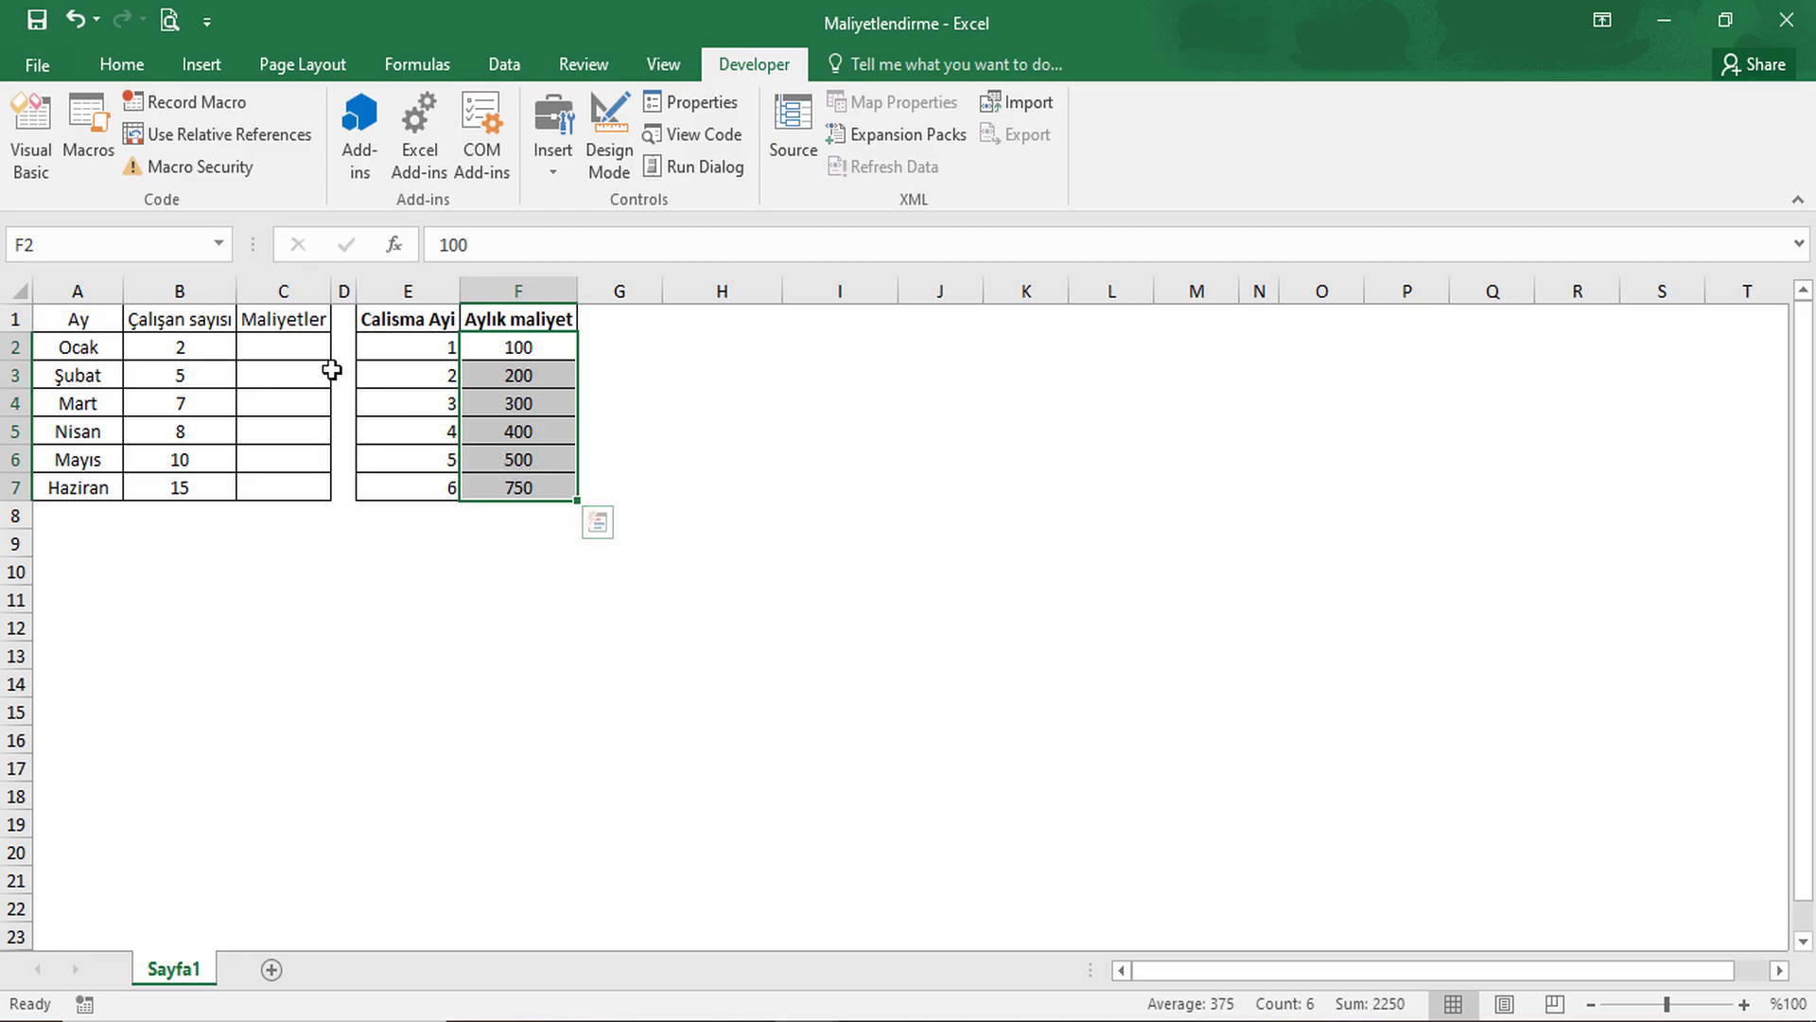
left_click(265, 347)
left_click(268, 376)
left_click(262, 402)
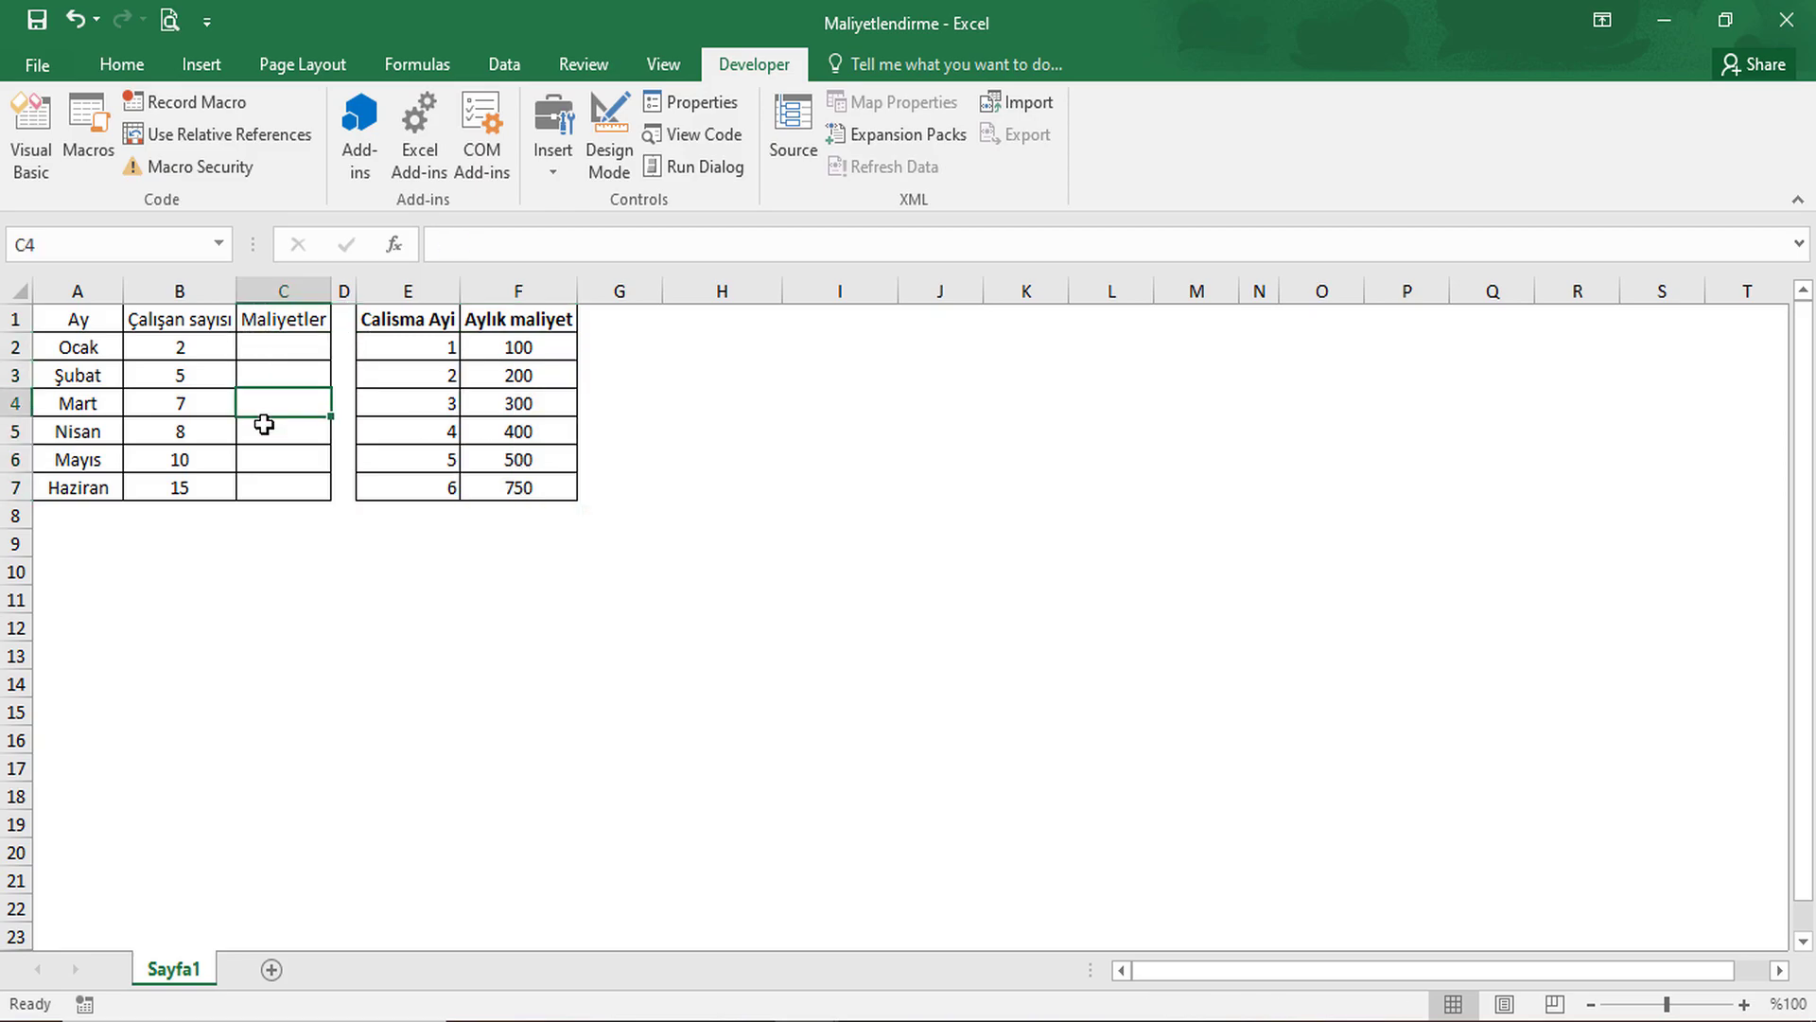
left_click(270, 432)
left_click(272, 460)
left_click(271, 487)
left_click(48, 170)
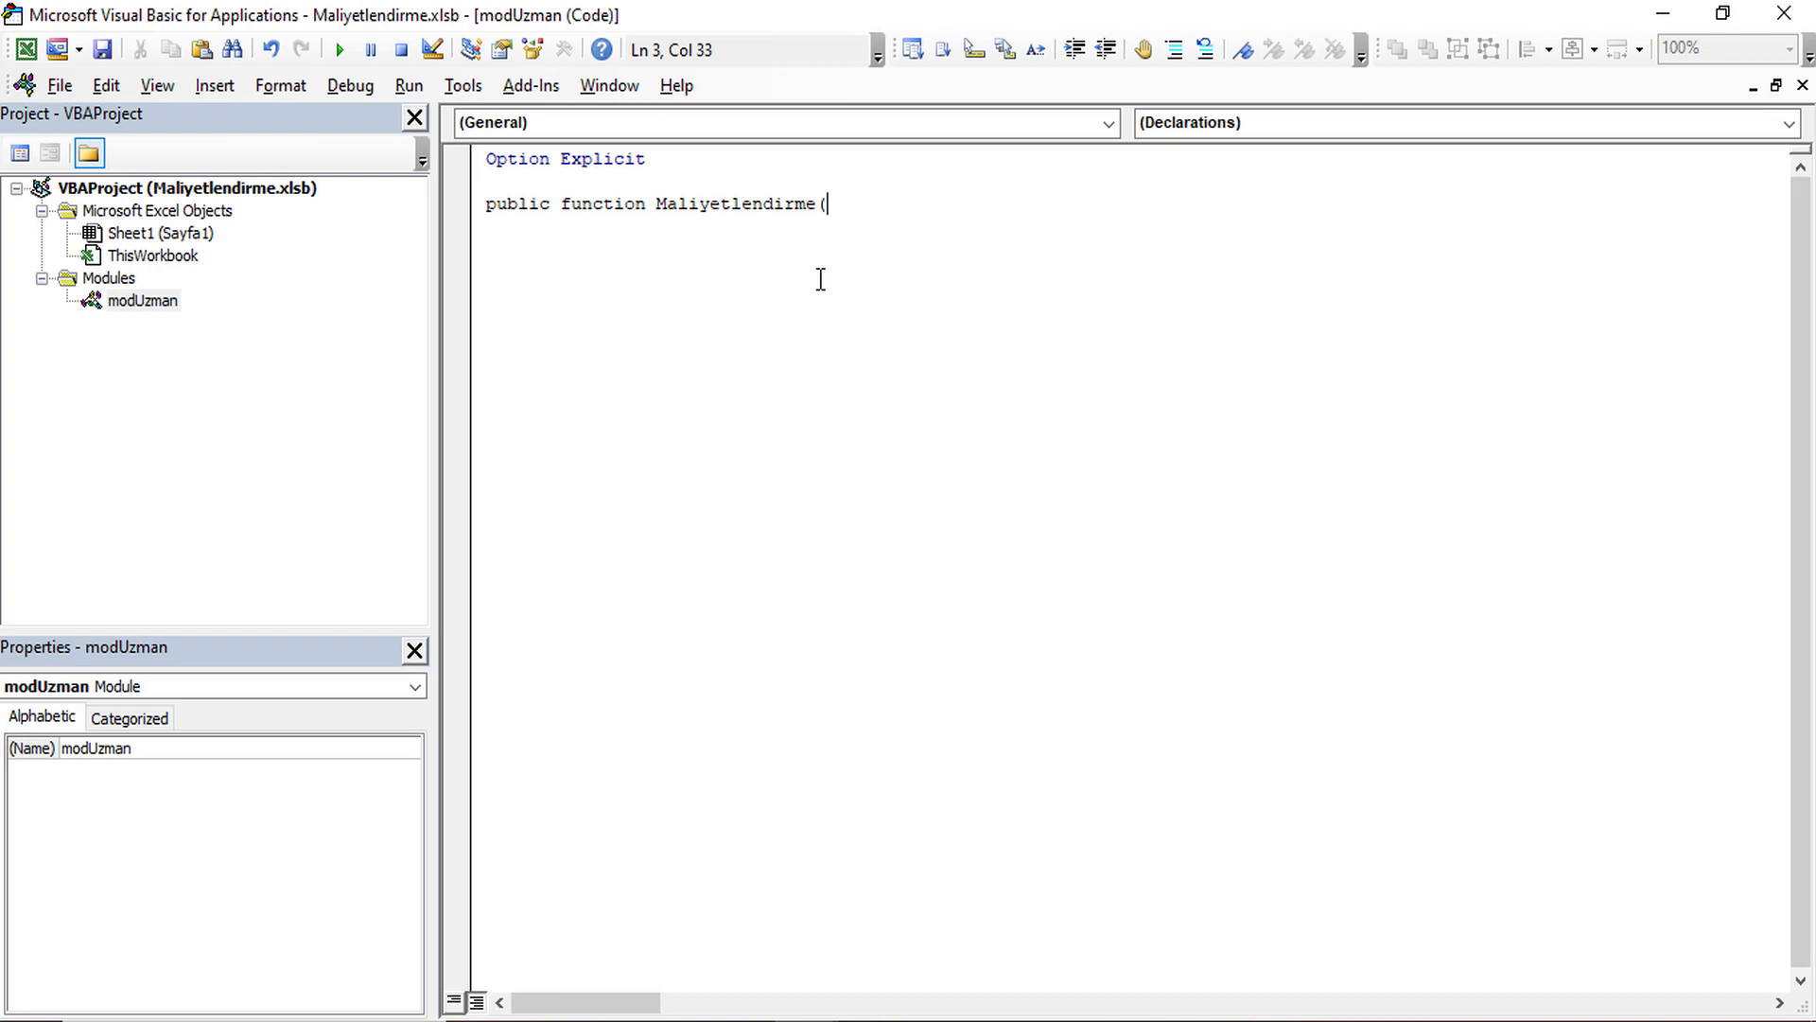
Add parameters ByVal rngCalisanlar As Range and ByVal rngUcretler As Range with line continuations.
type("rng")
type("Calisanlar as ")
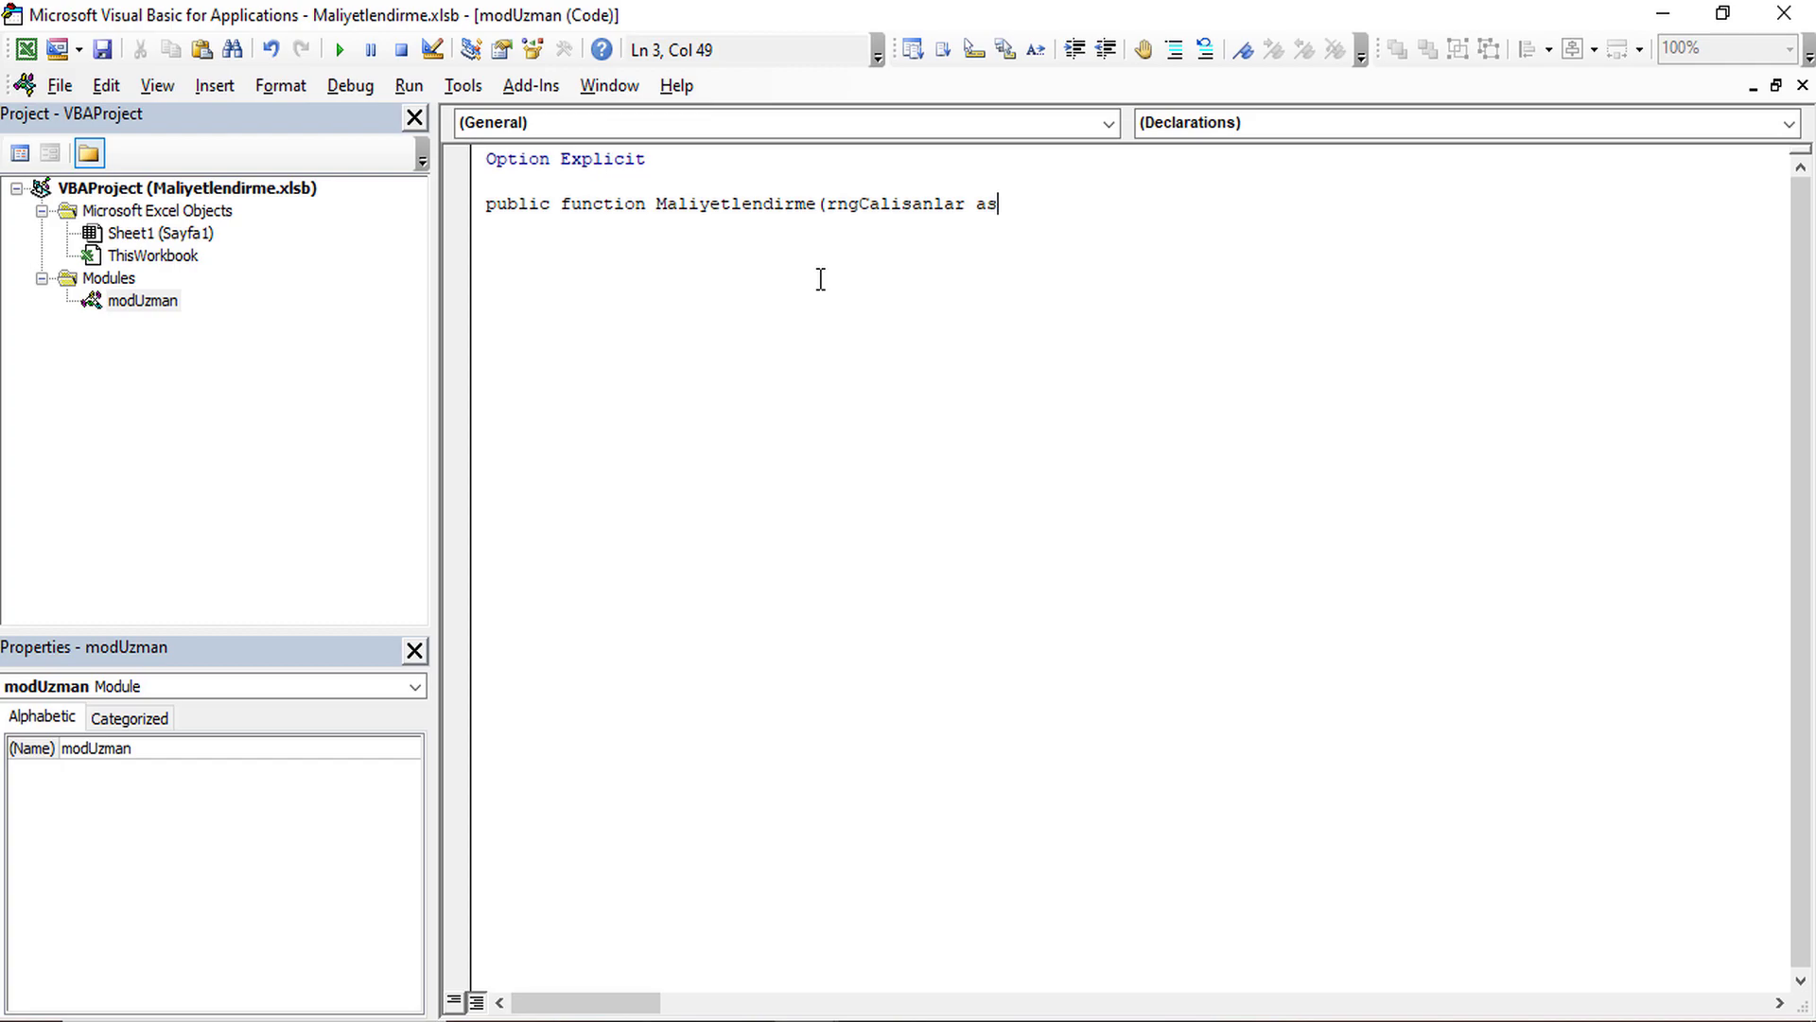
type("ran")
key("Tab")
key("ctrl+Left")
key("ctrl+Left")
type("byval")
key("End")
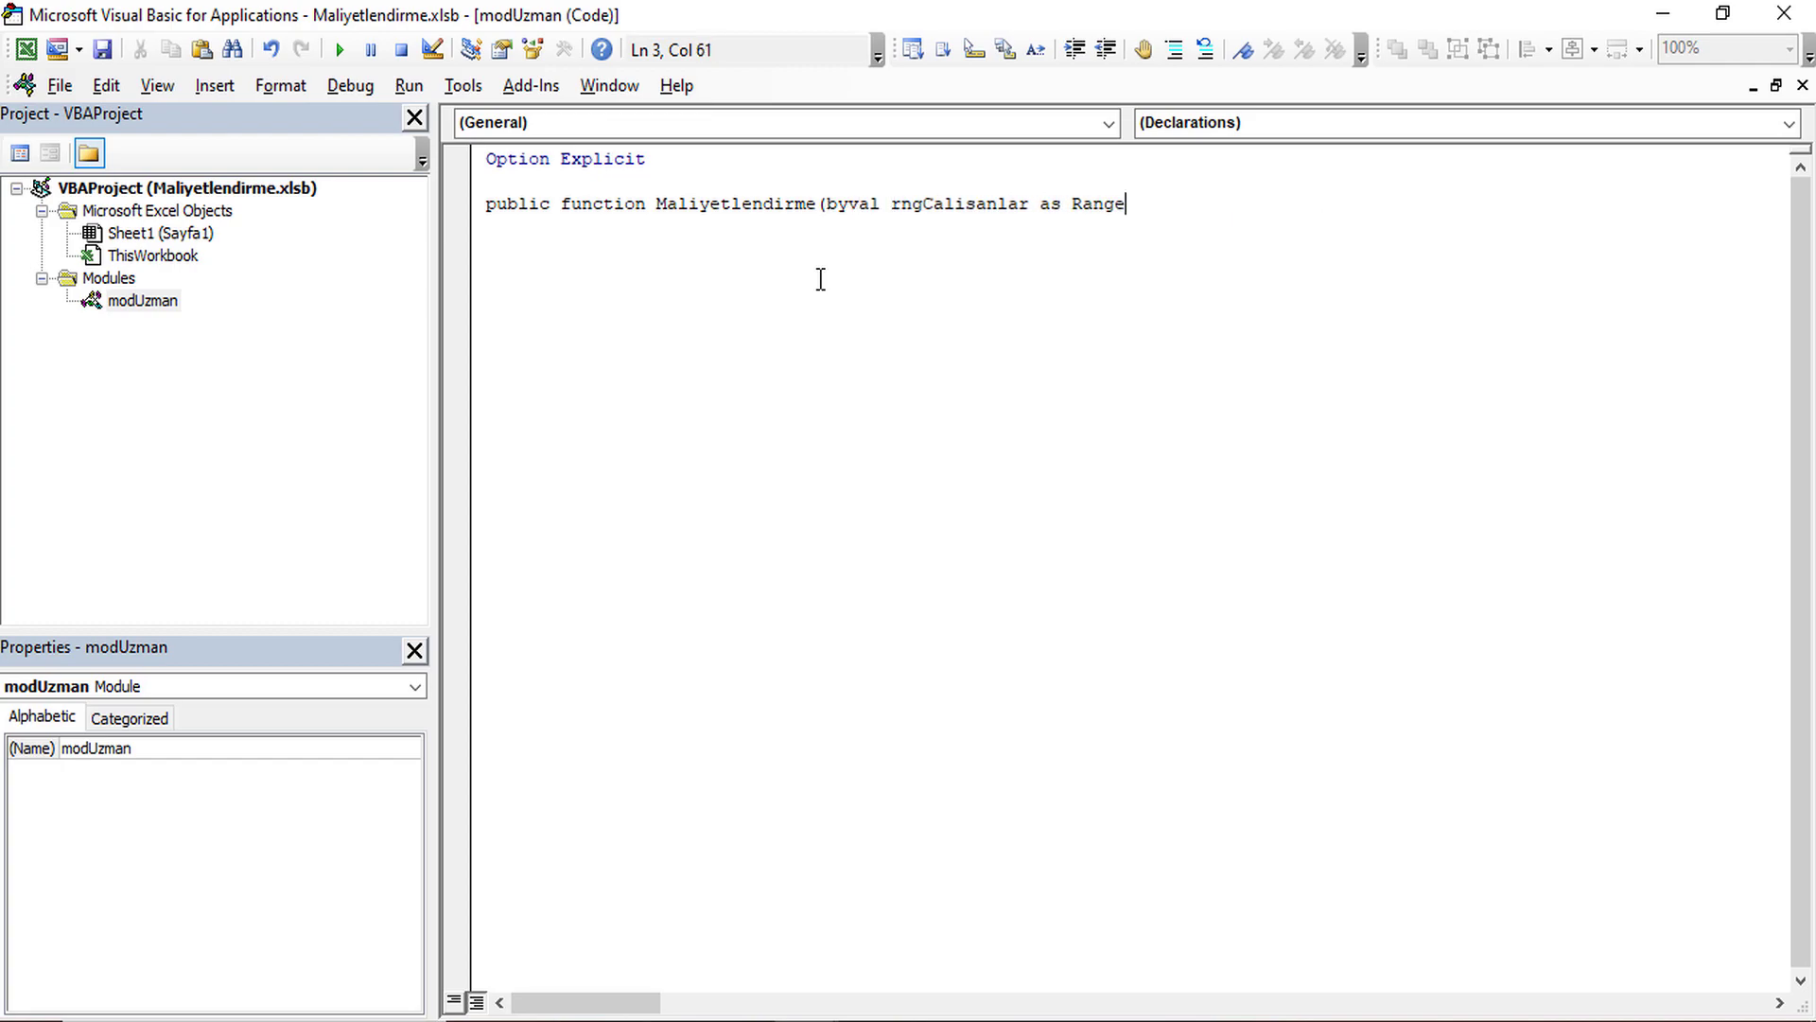
type(", _")
key("Return")
key("Tab")
key("Tab")
key("Tab")
key("Tab")
key("Tab")
key("Tab")
key("Tab")
key("Tab")
type("by")
type("val ")
type("rngU")
type("cretler as Range")
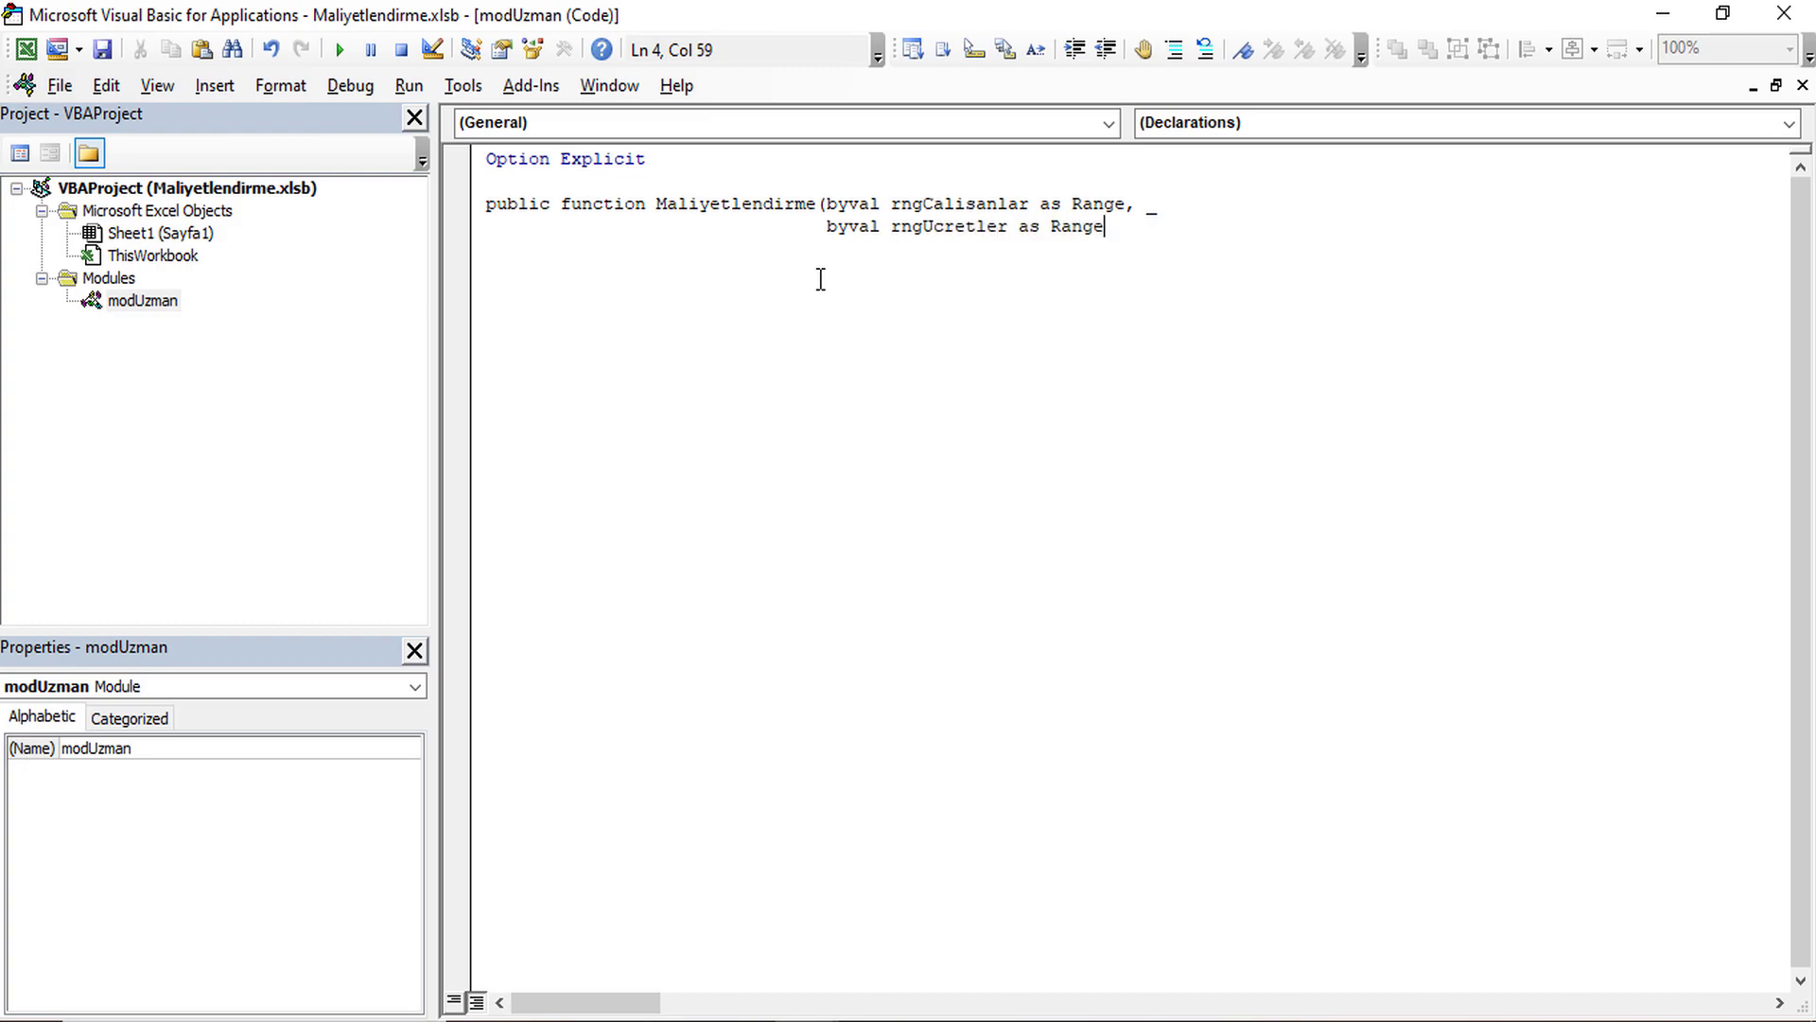
type(",")
type(" _")
key("Return")
Finish the header with ByVal AySirasi As Long, returning Double, and outdent End Function.
type("b")
type("yval ")
type("A")
type("ySiras")
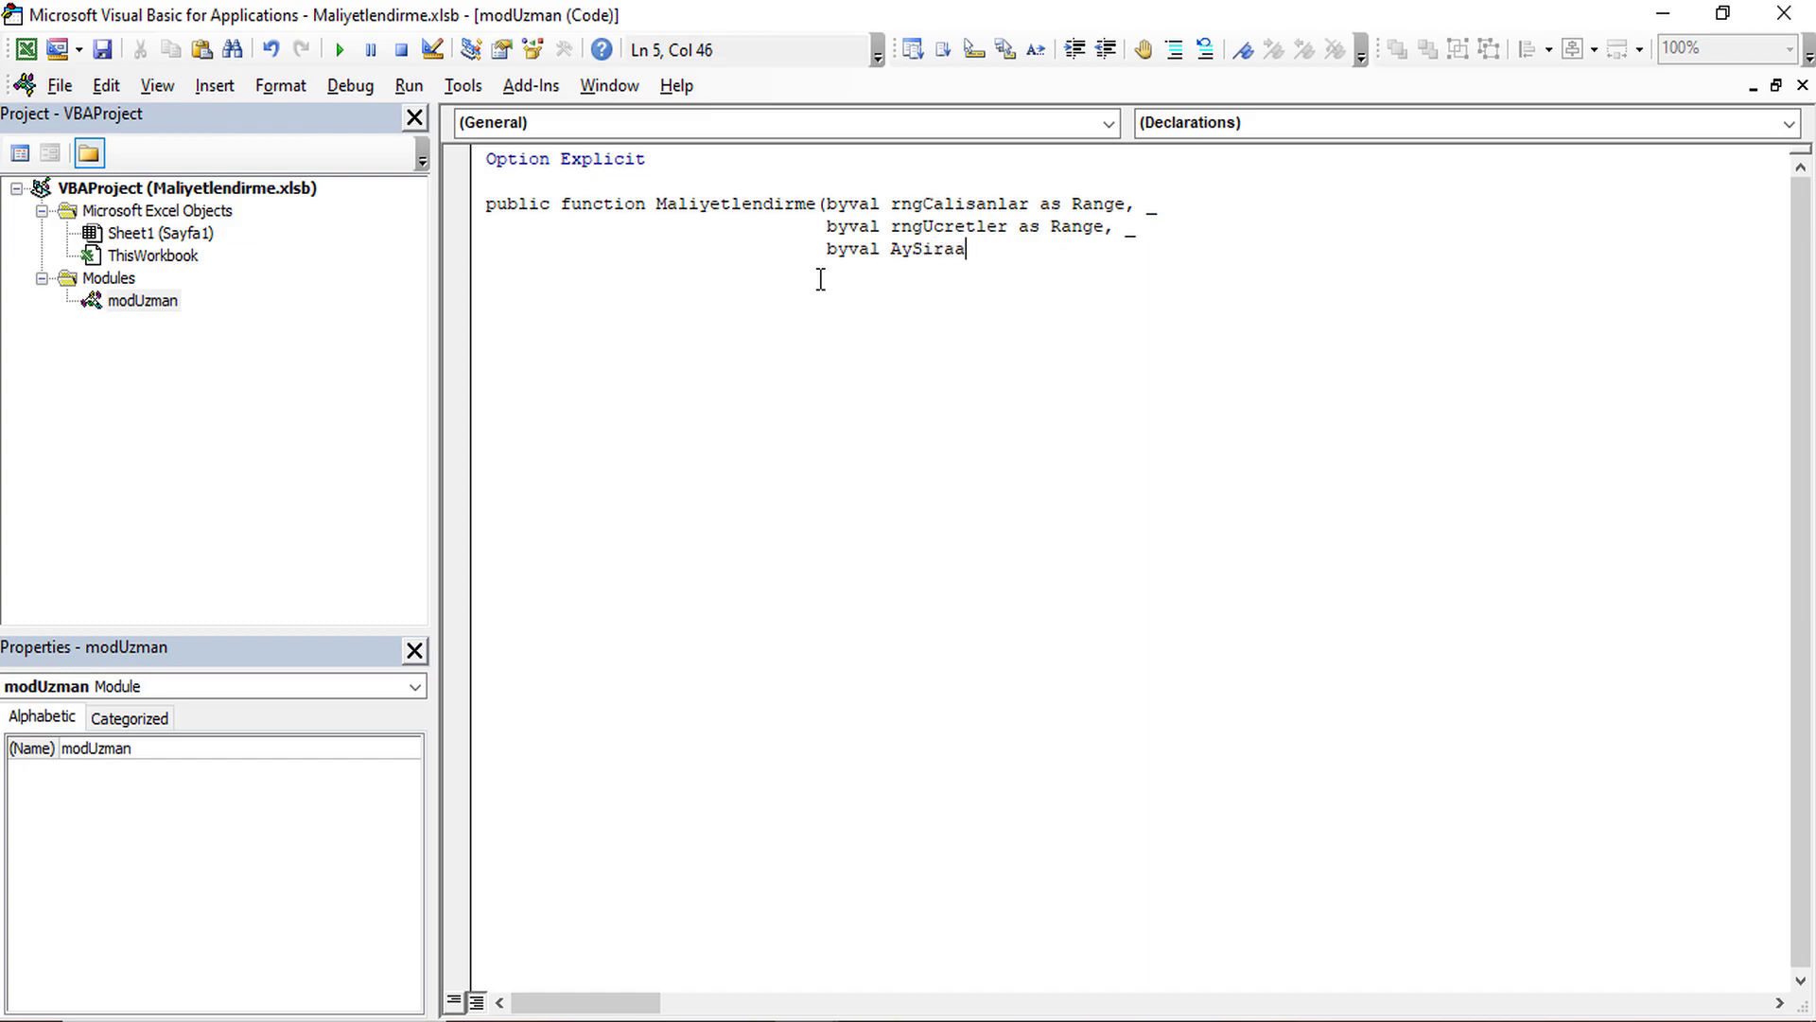
type("i as Lo")
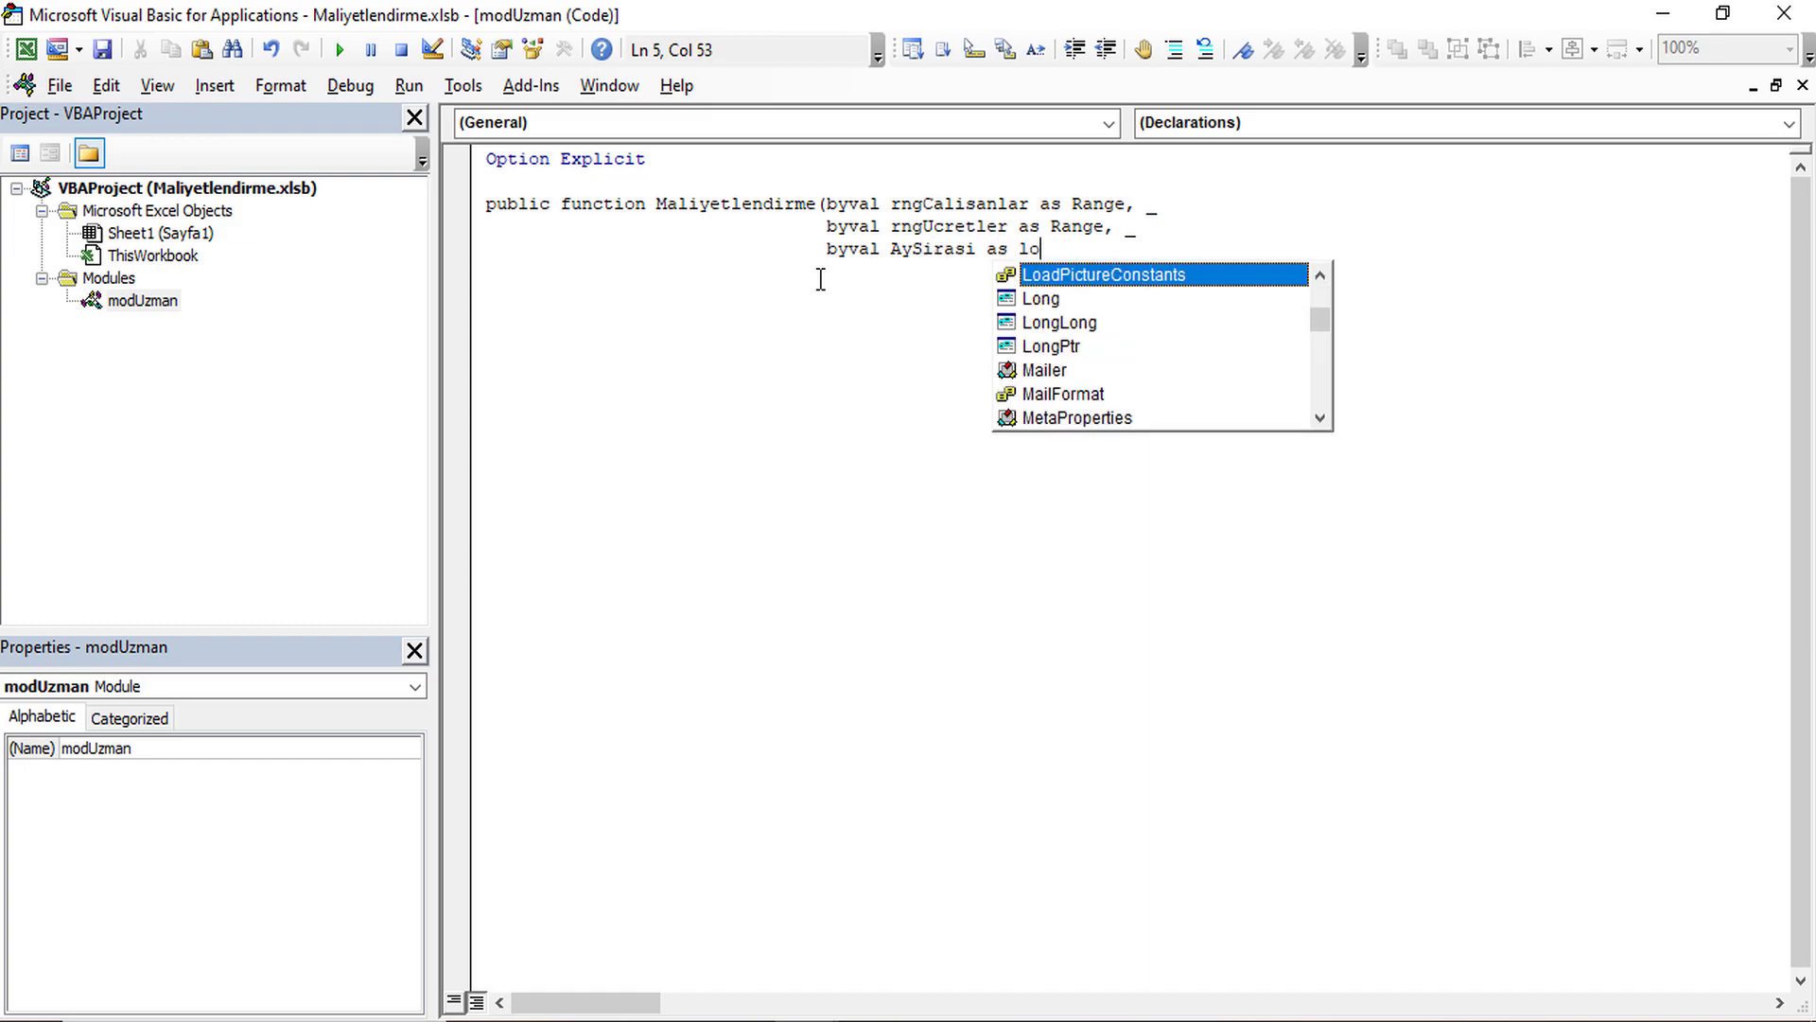
type("ng")
key("Tab")
type(") a")
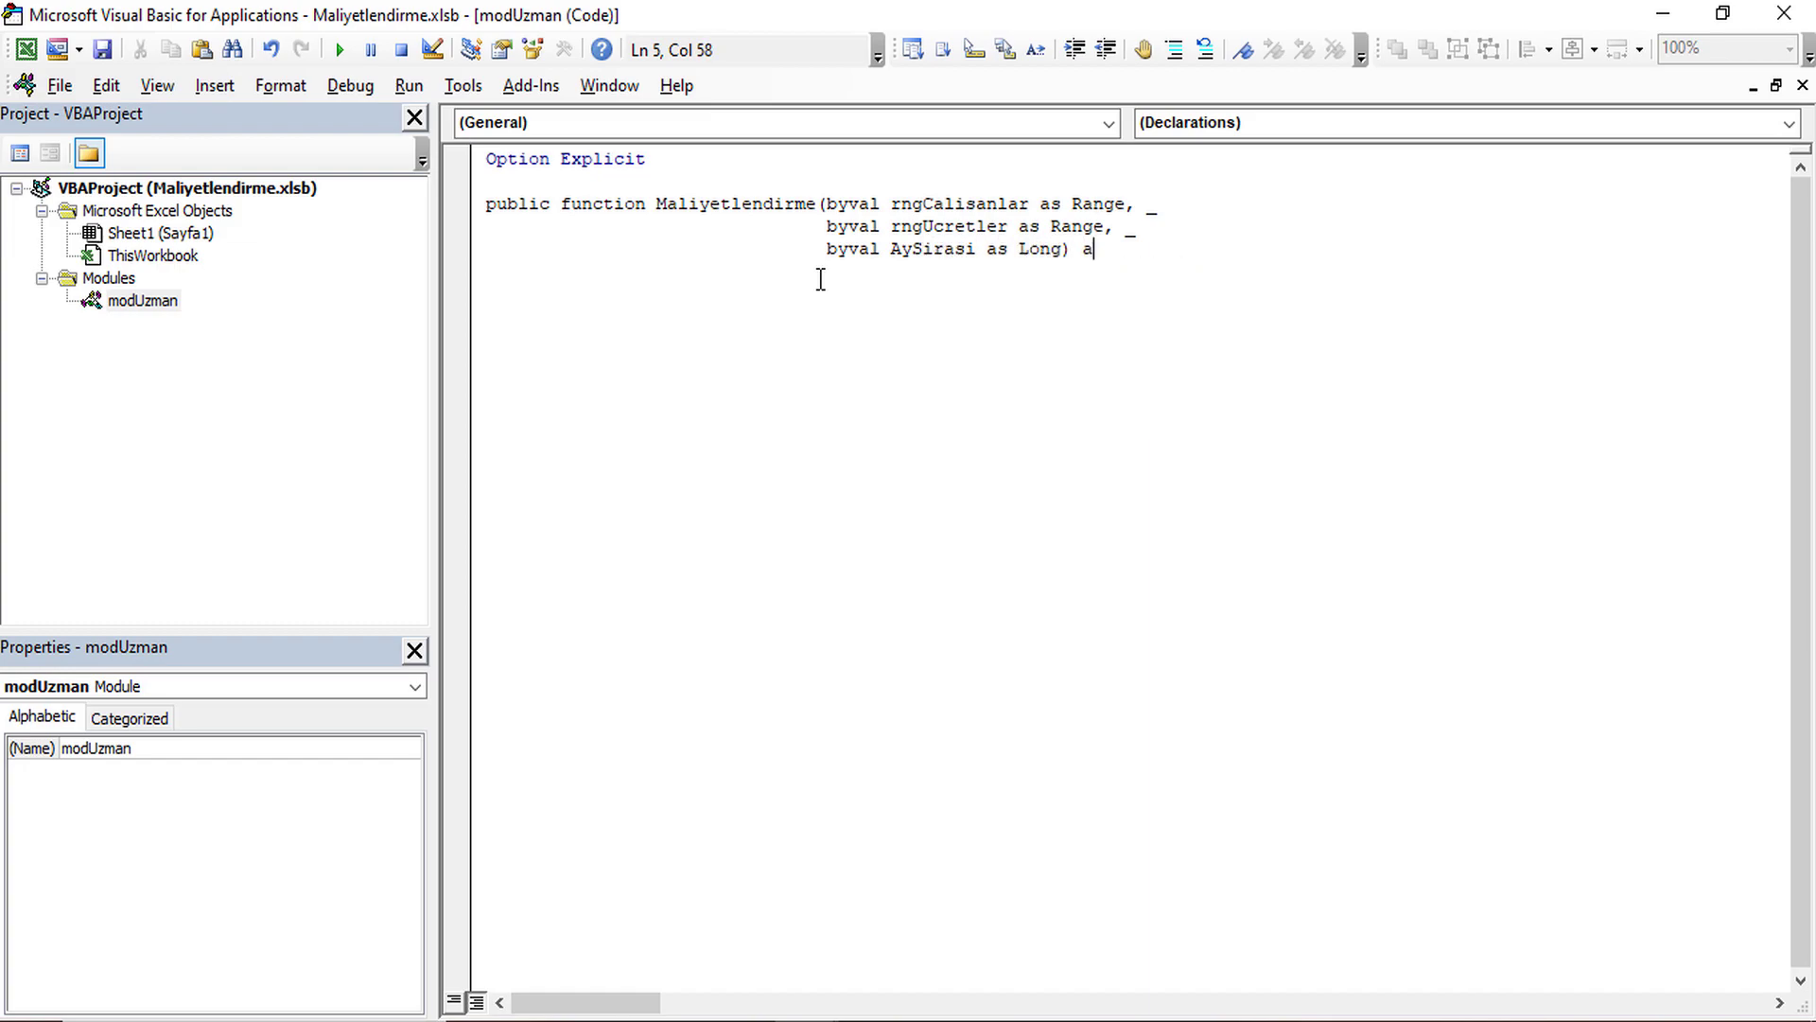
type("s Dou")
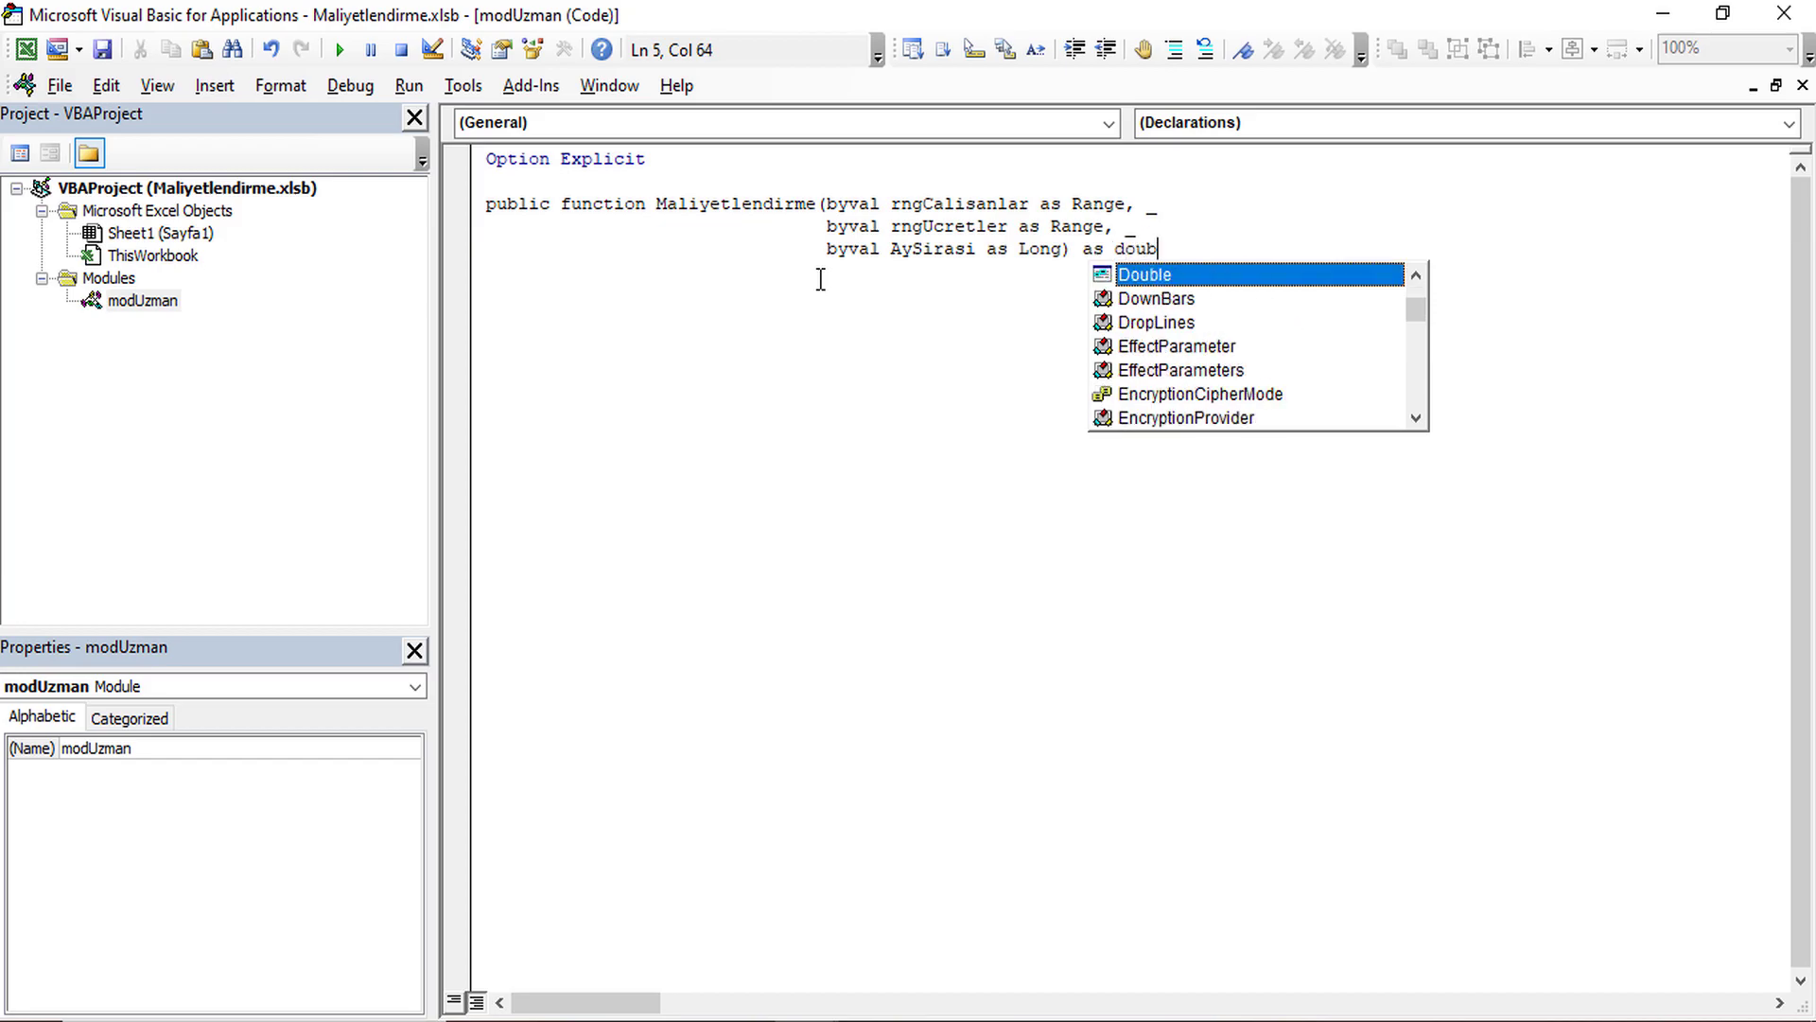
key("Tab")
key("Return")
key("Return")
key("Down")
key("shift+Tab")
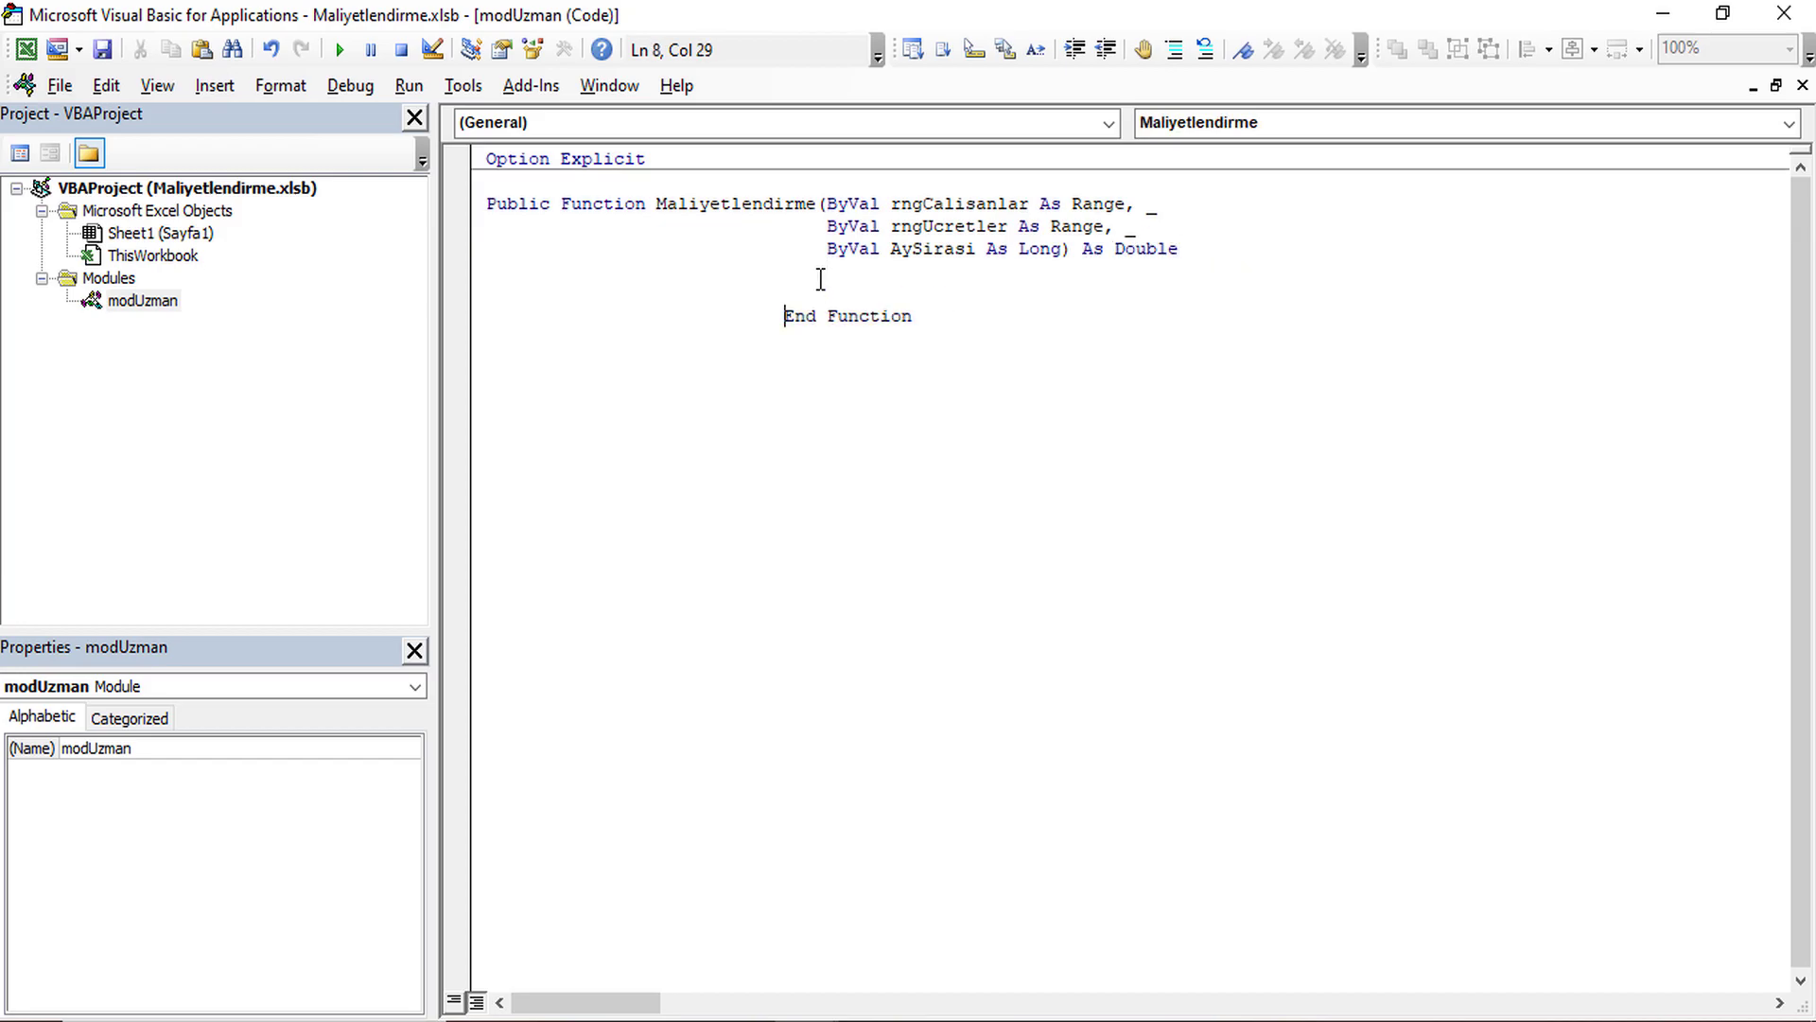
key("shift+Tab")
key("shift+Tab")
key("shift+Tab")
key("shift+Tab")
key("shift+Tab")
key("shift+Tab")
key("shift+Tab")
Declare Dim arrC As Variant and Dim arrM As Variant in the function body.
key("Up")
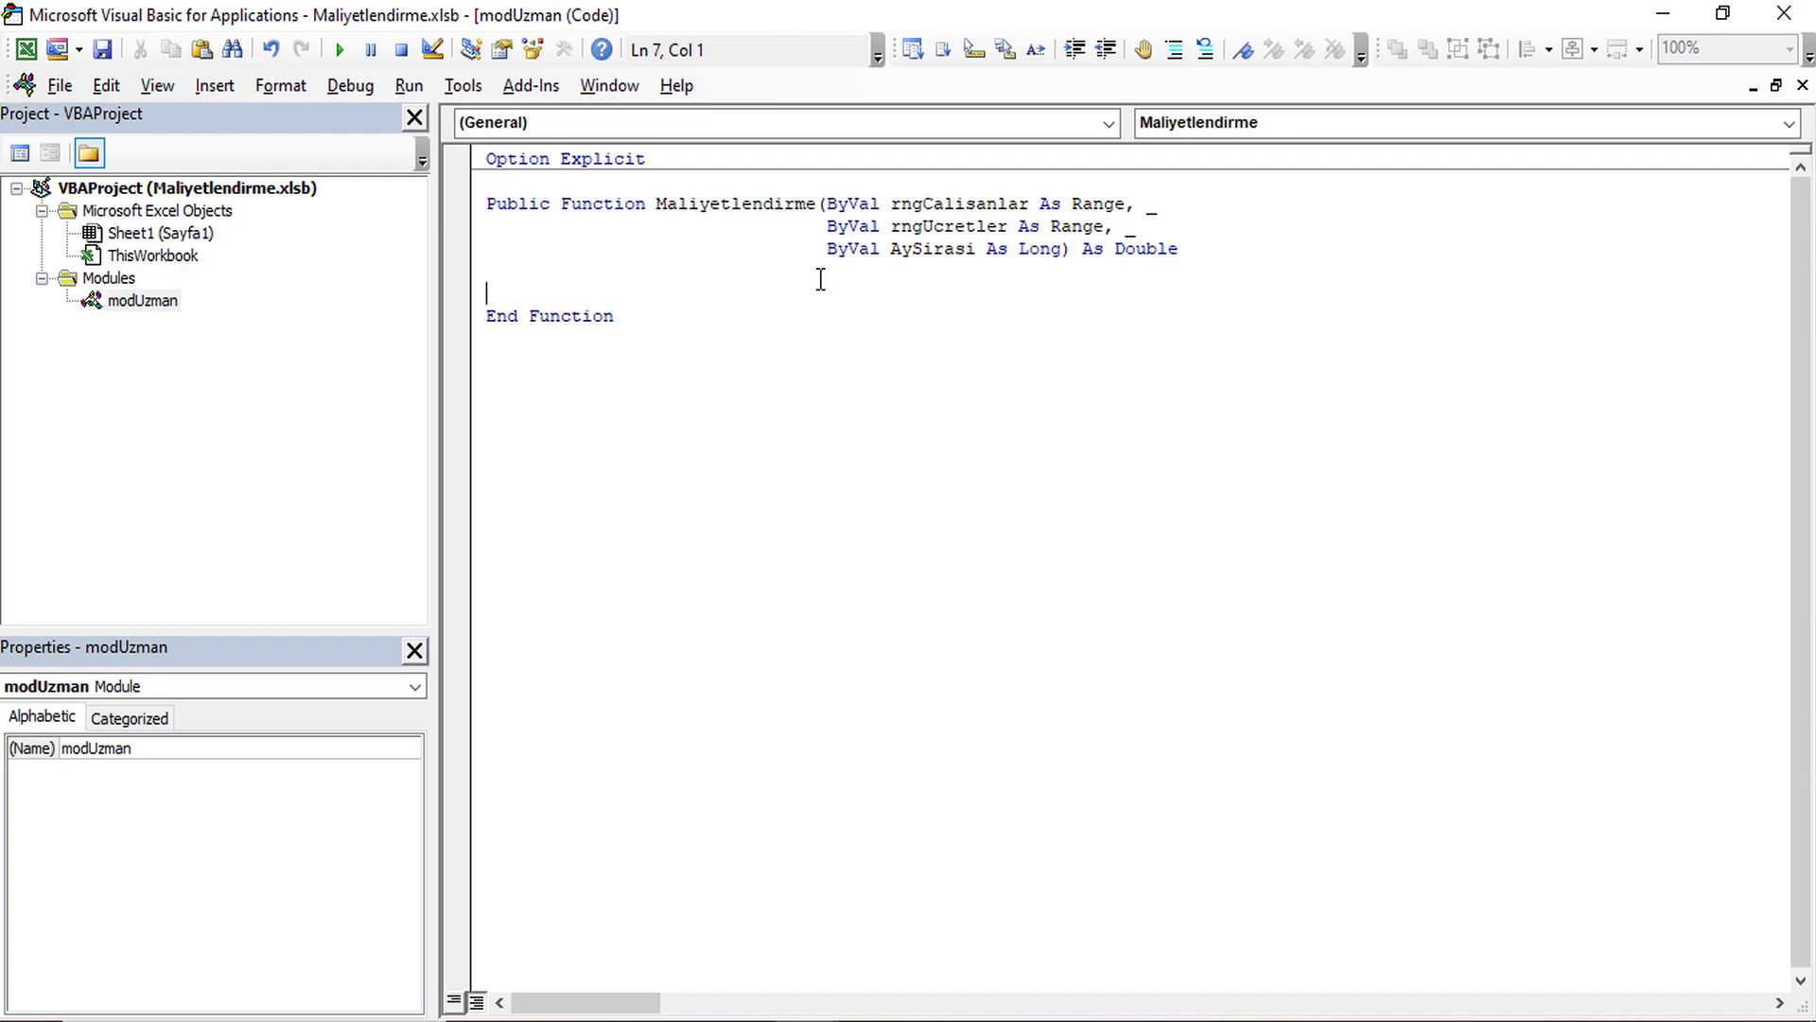
key("Return")
key("Return")
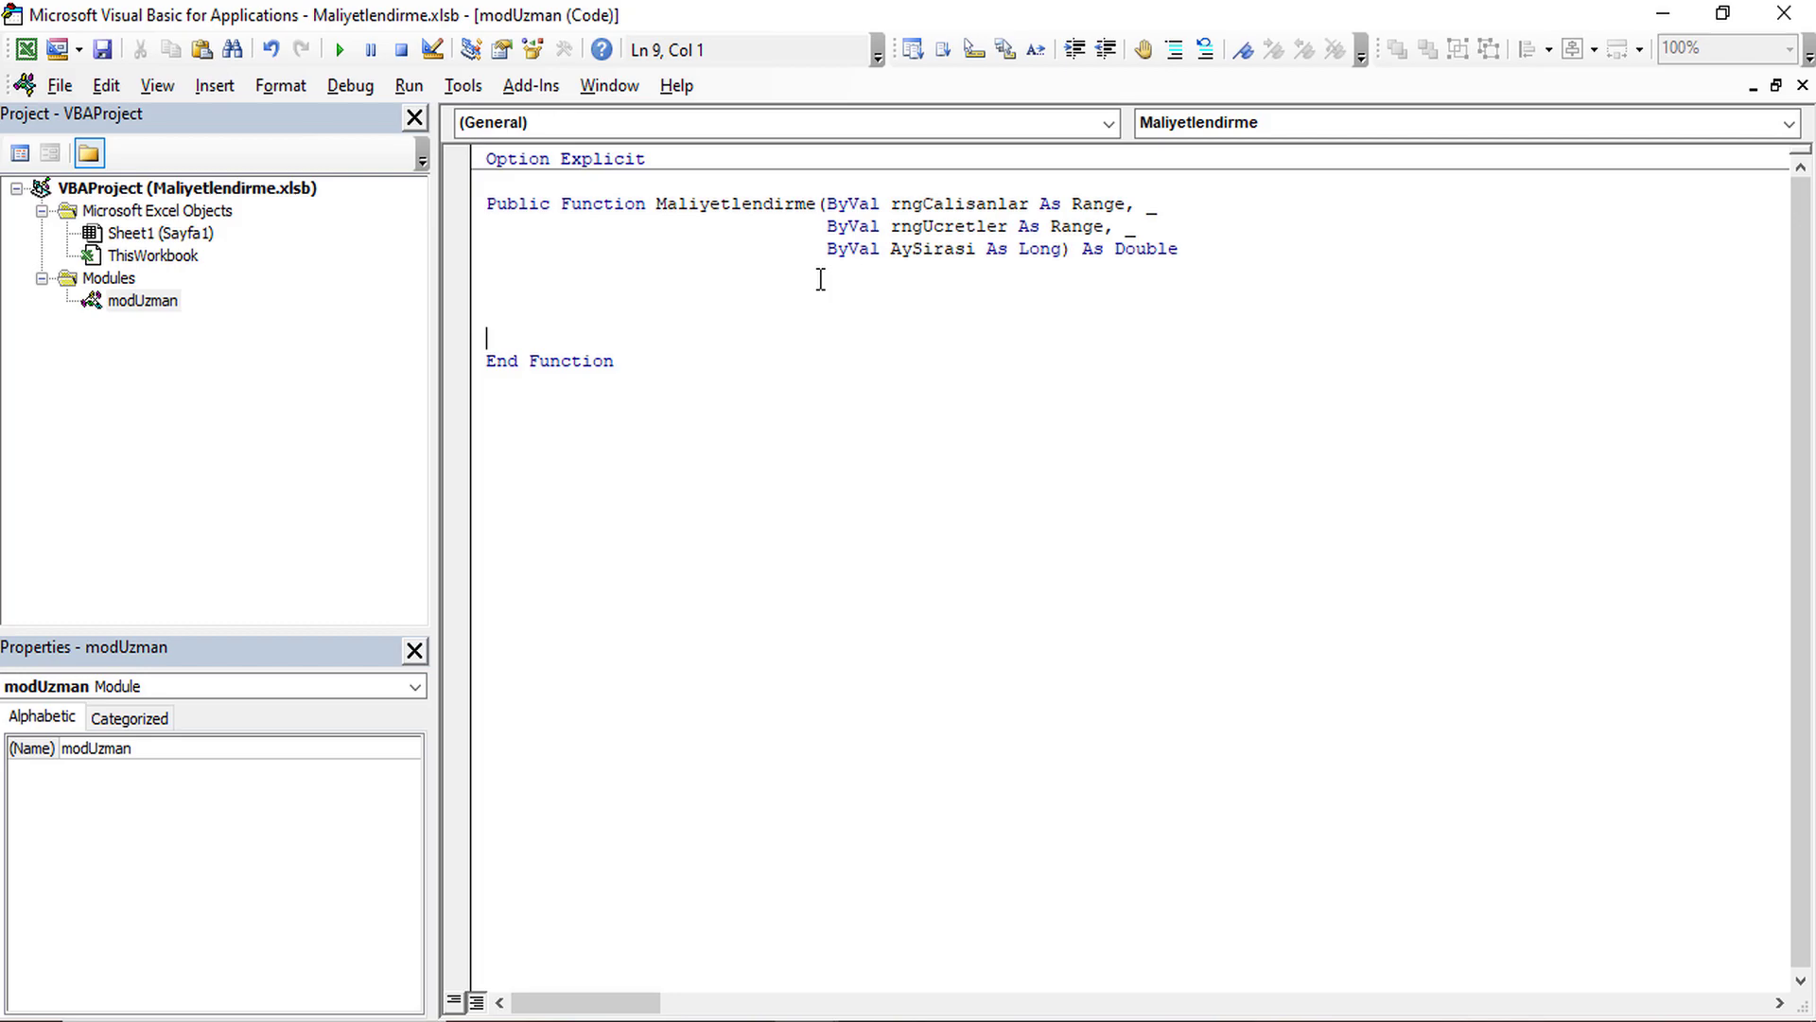
key("Up")
key("Up")
type("dim arrd")
key("BackSpace")
type("C as va")
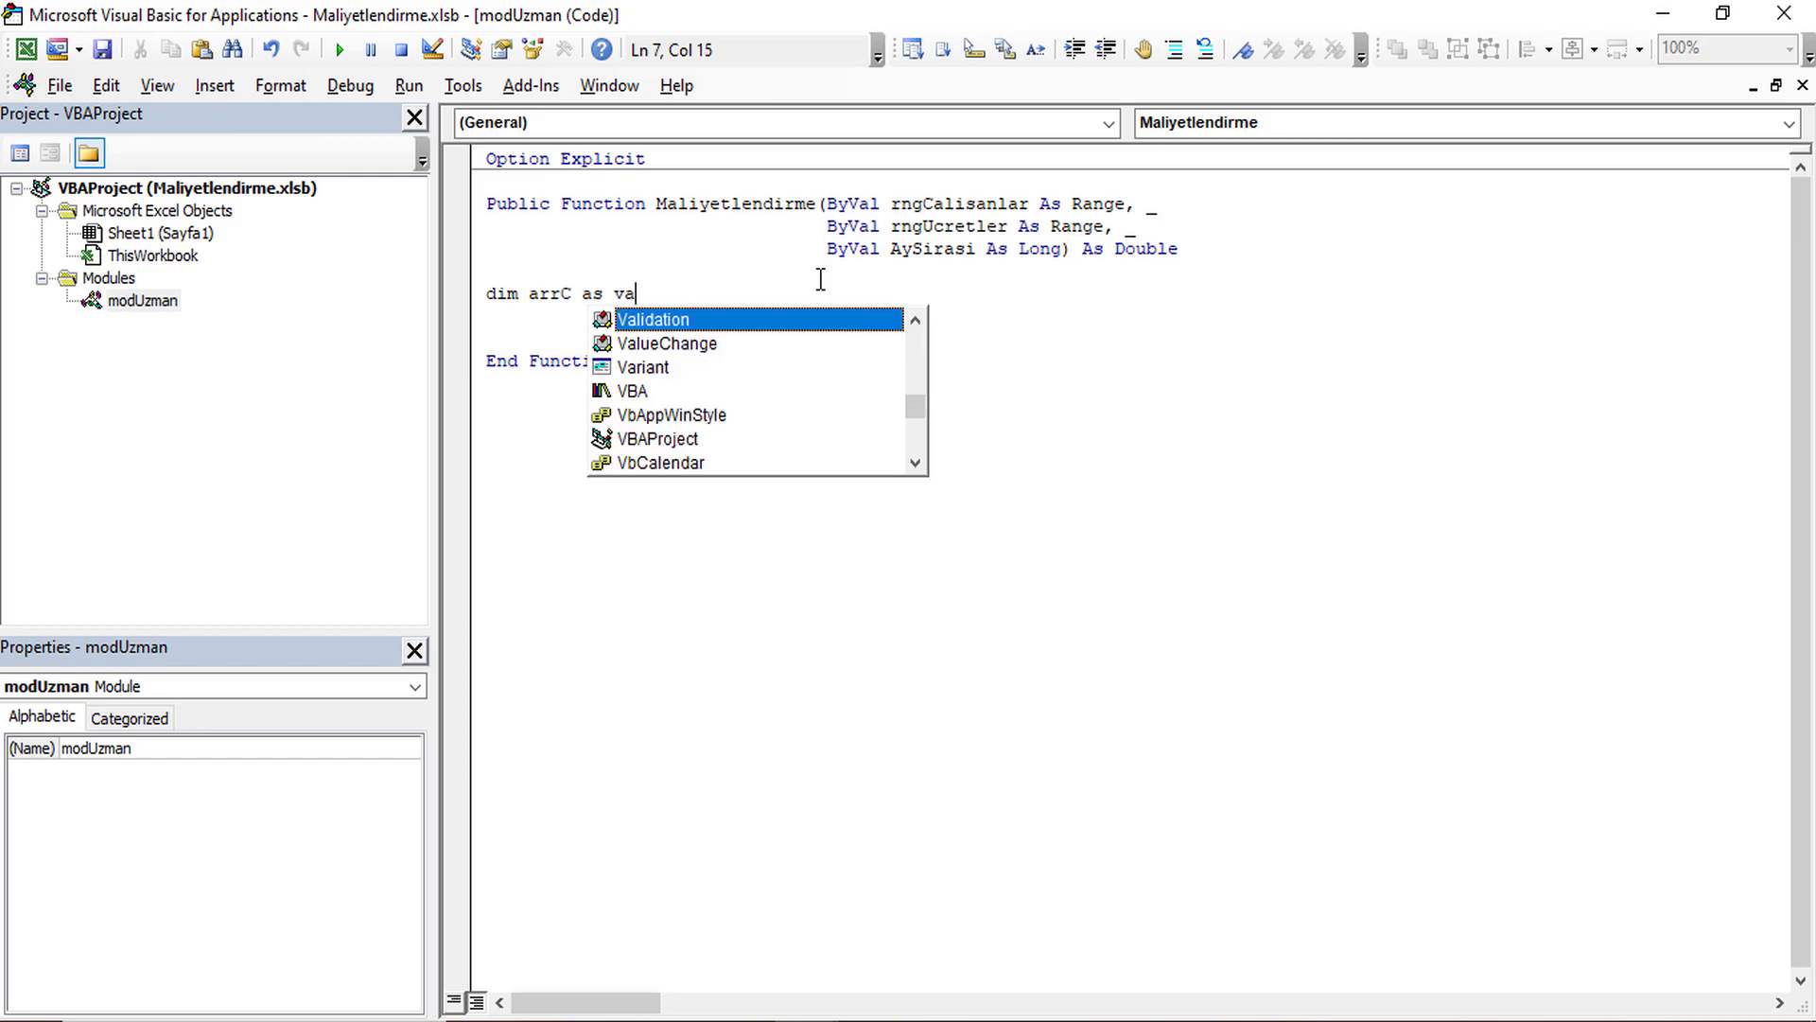
type("riant")
key("Return")
type("dim a")
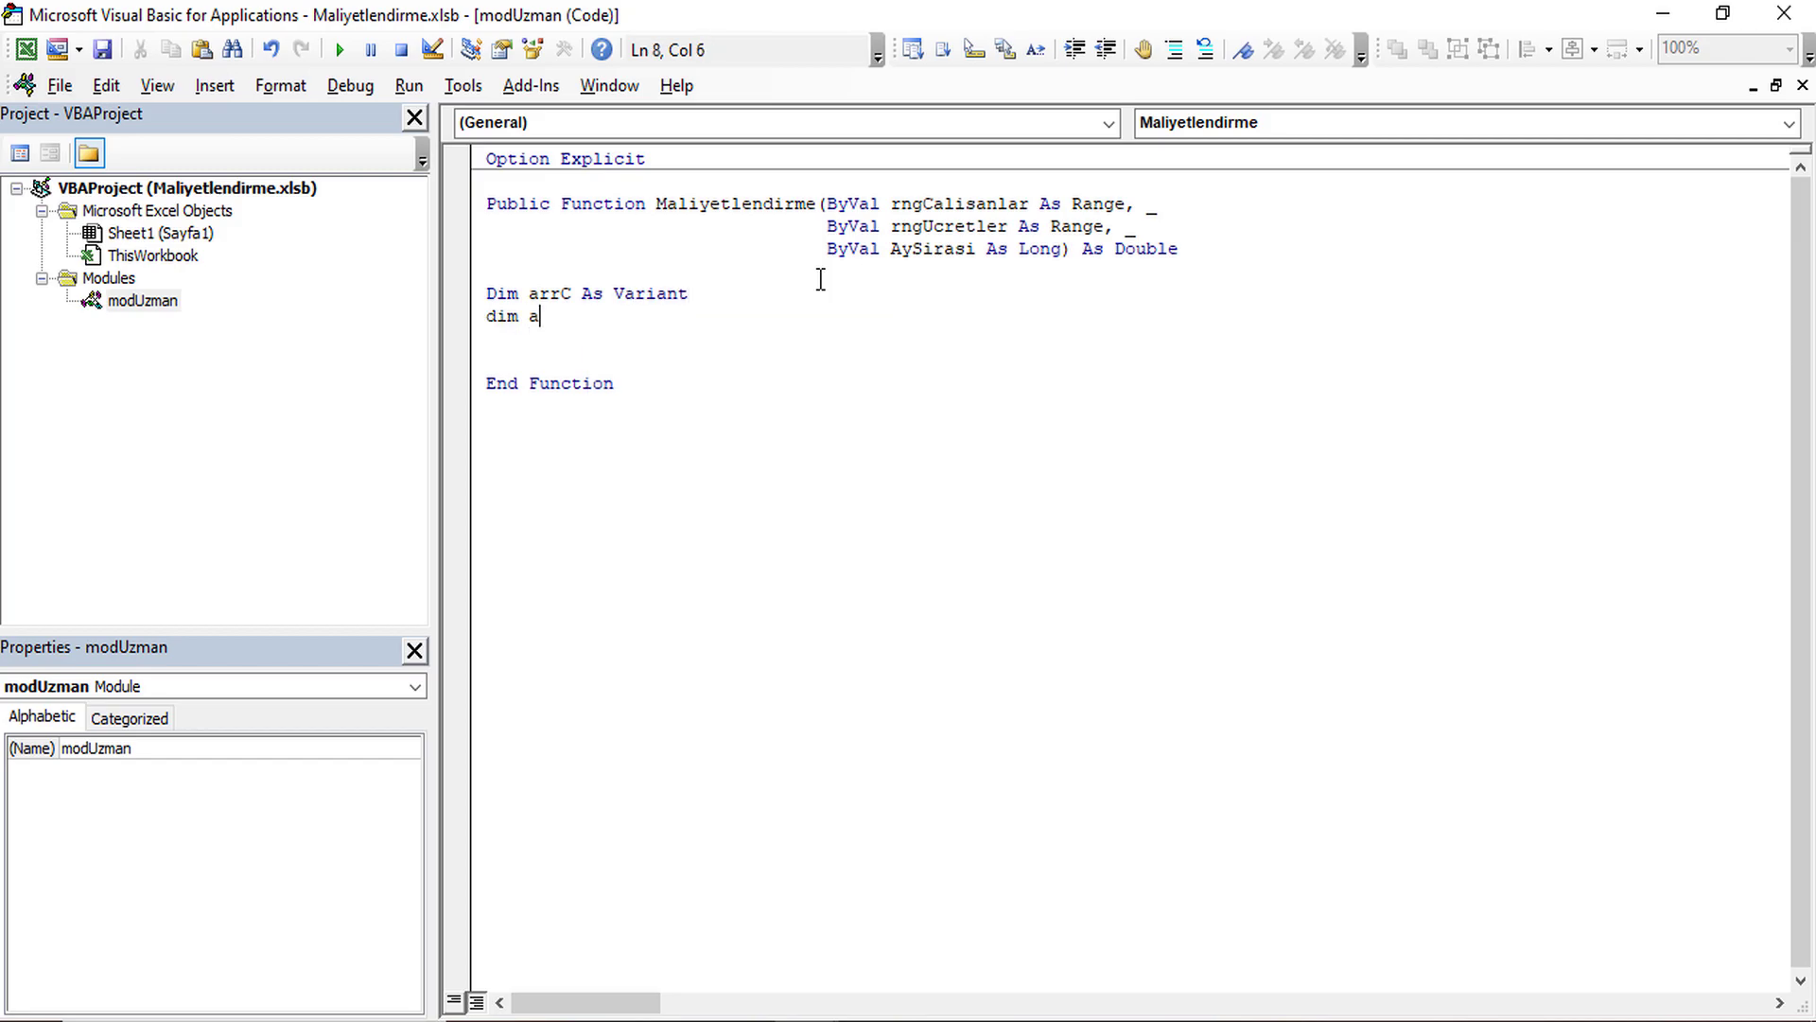
type("rrM")
type(" as v")
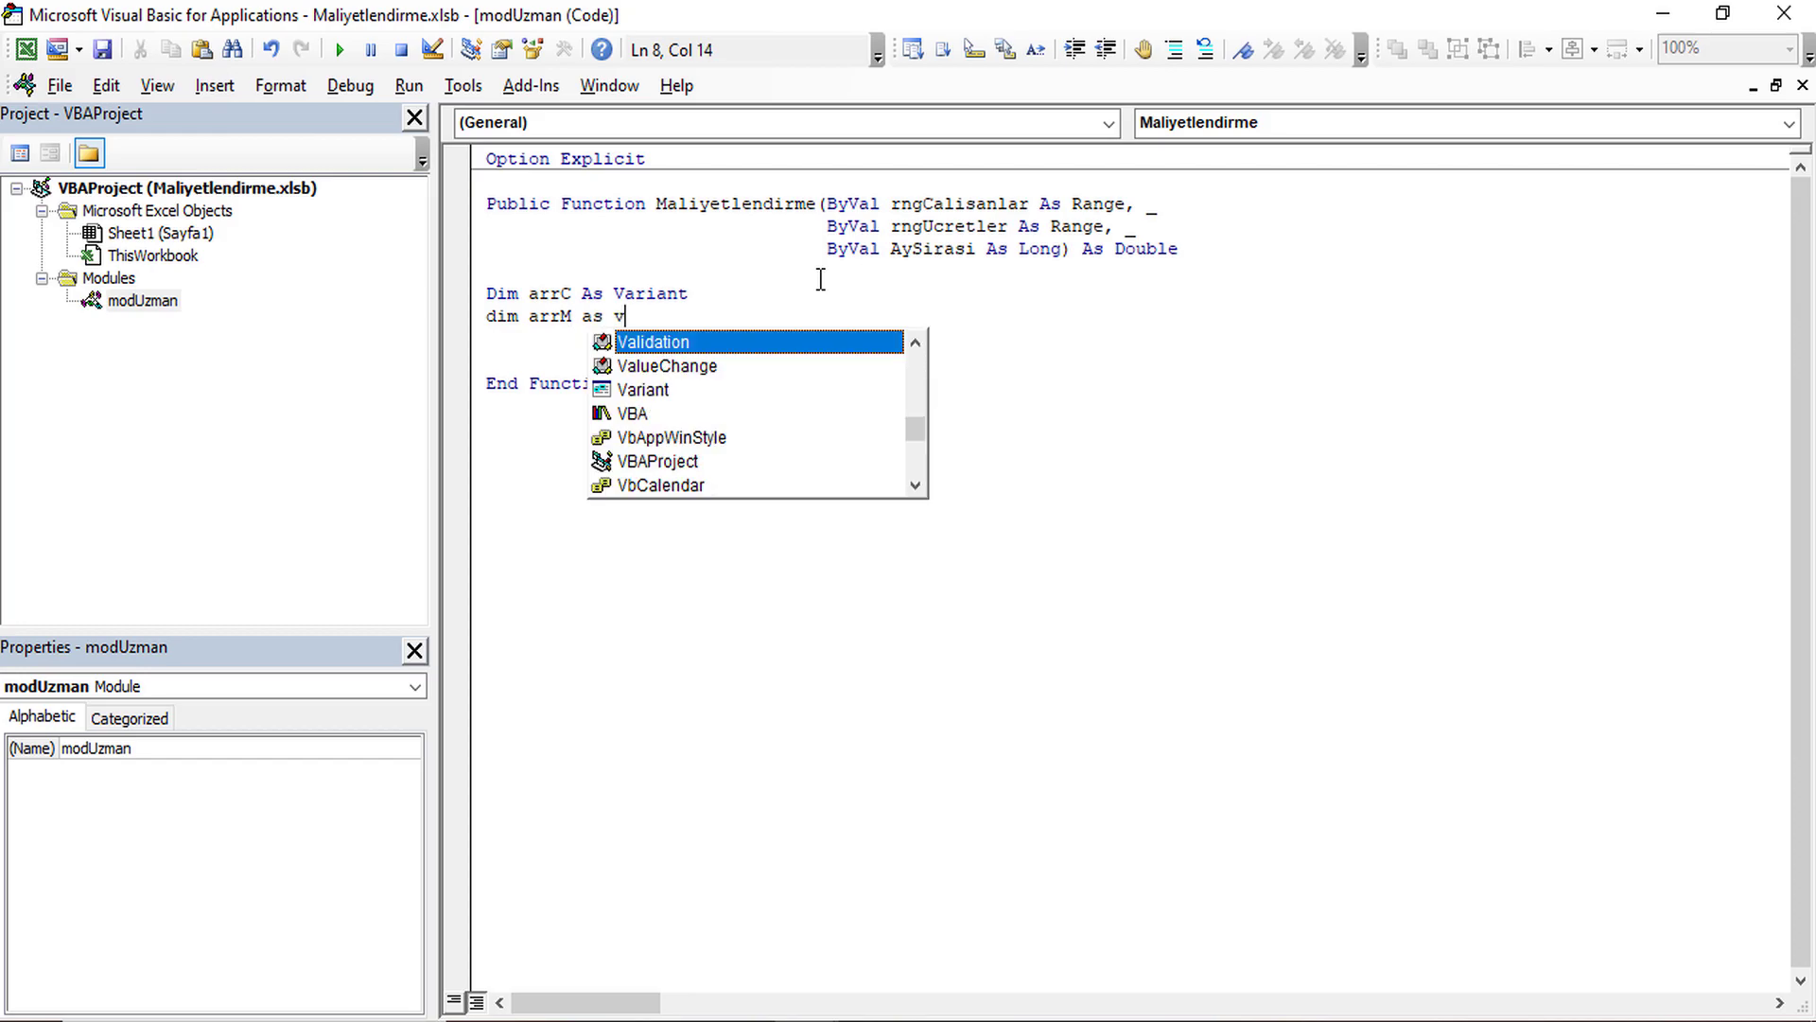
type("ariant")
key("Return")
key("Return")
type("arrc ")
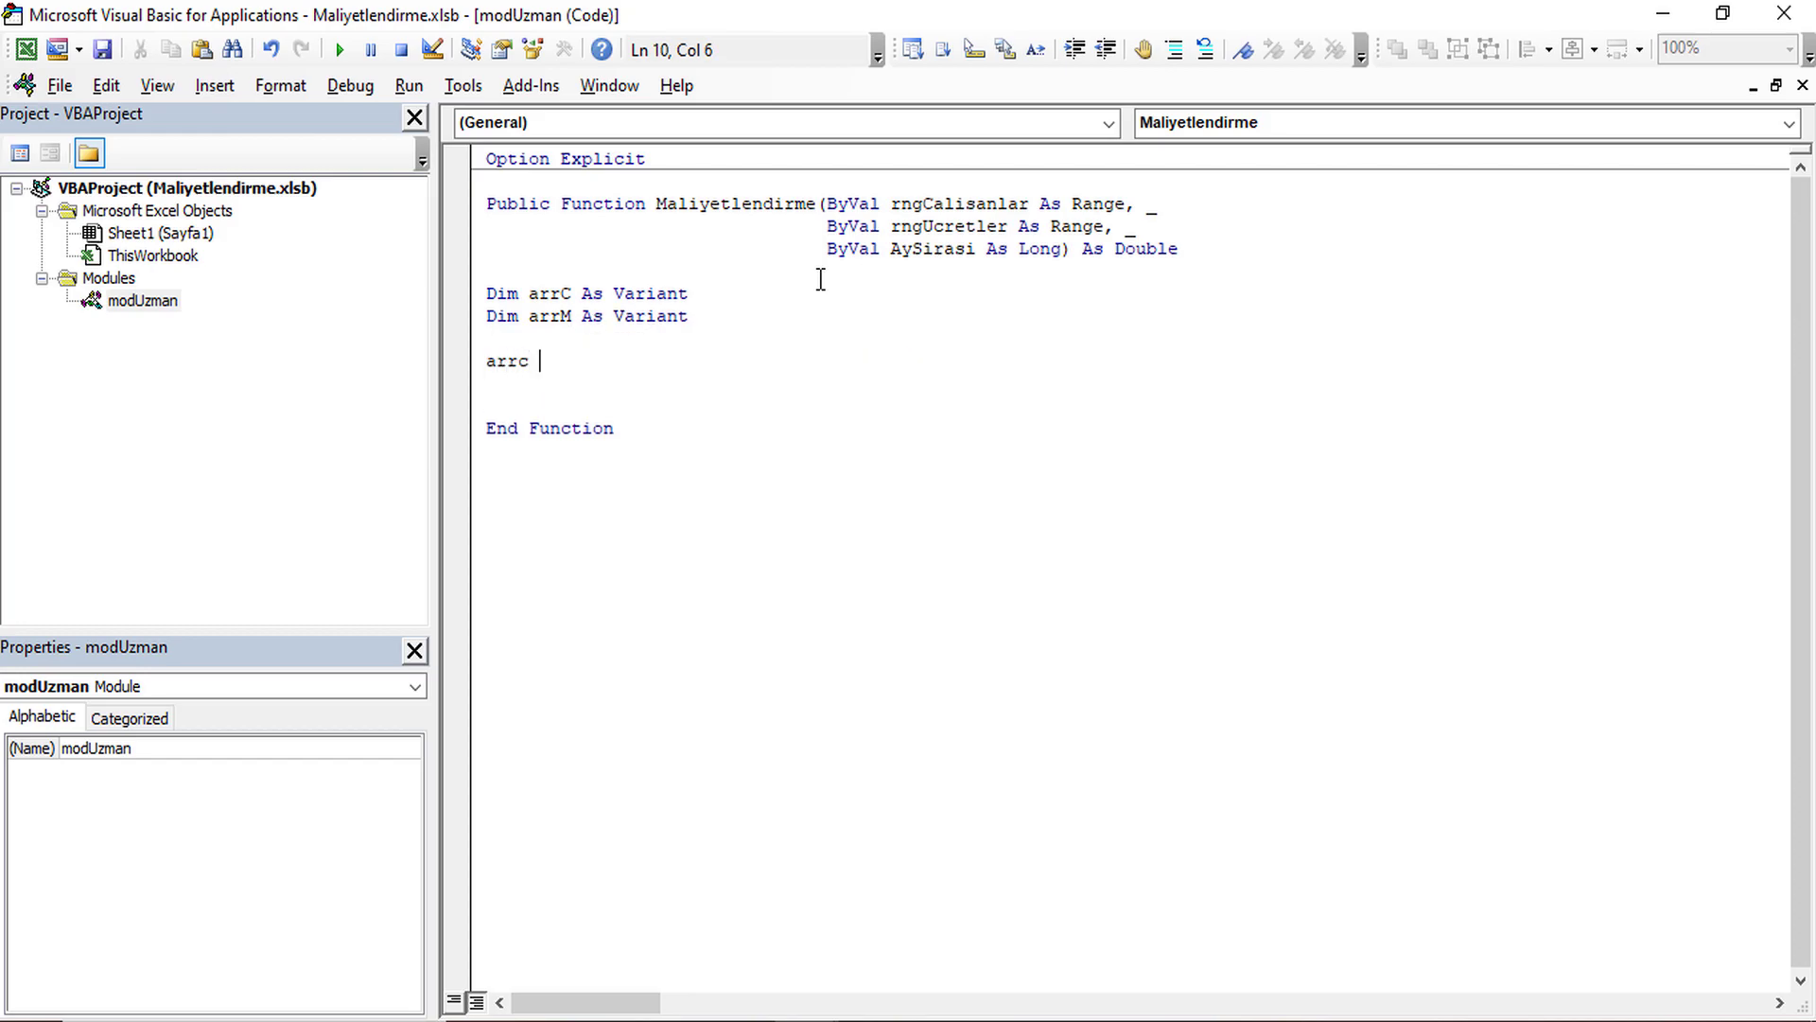
type("= rng")
Assign arrC = rngCalisanlar.Value2 and arrM = rngUcretler.Value2 using IntelliSense completion.
key("ctrl+space")
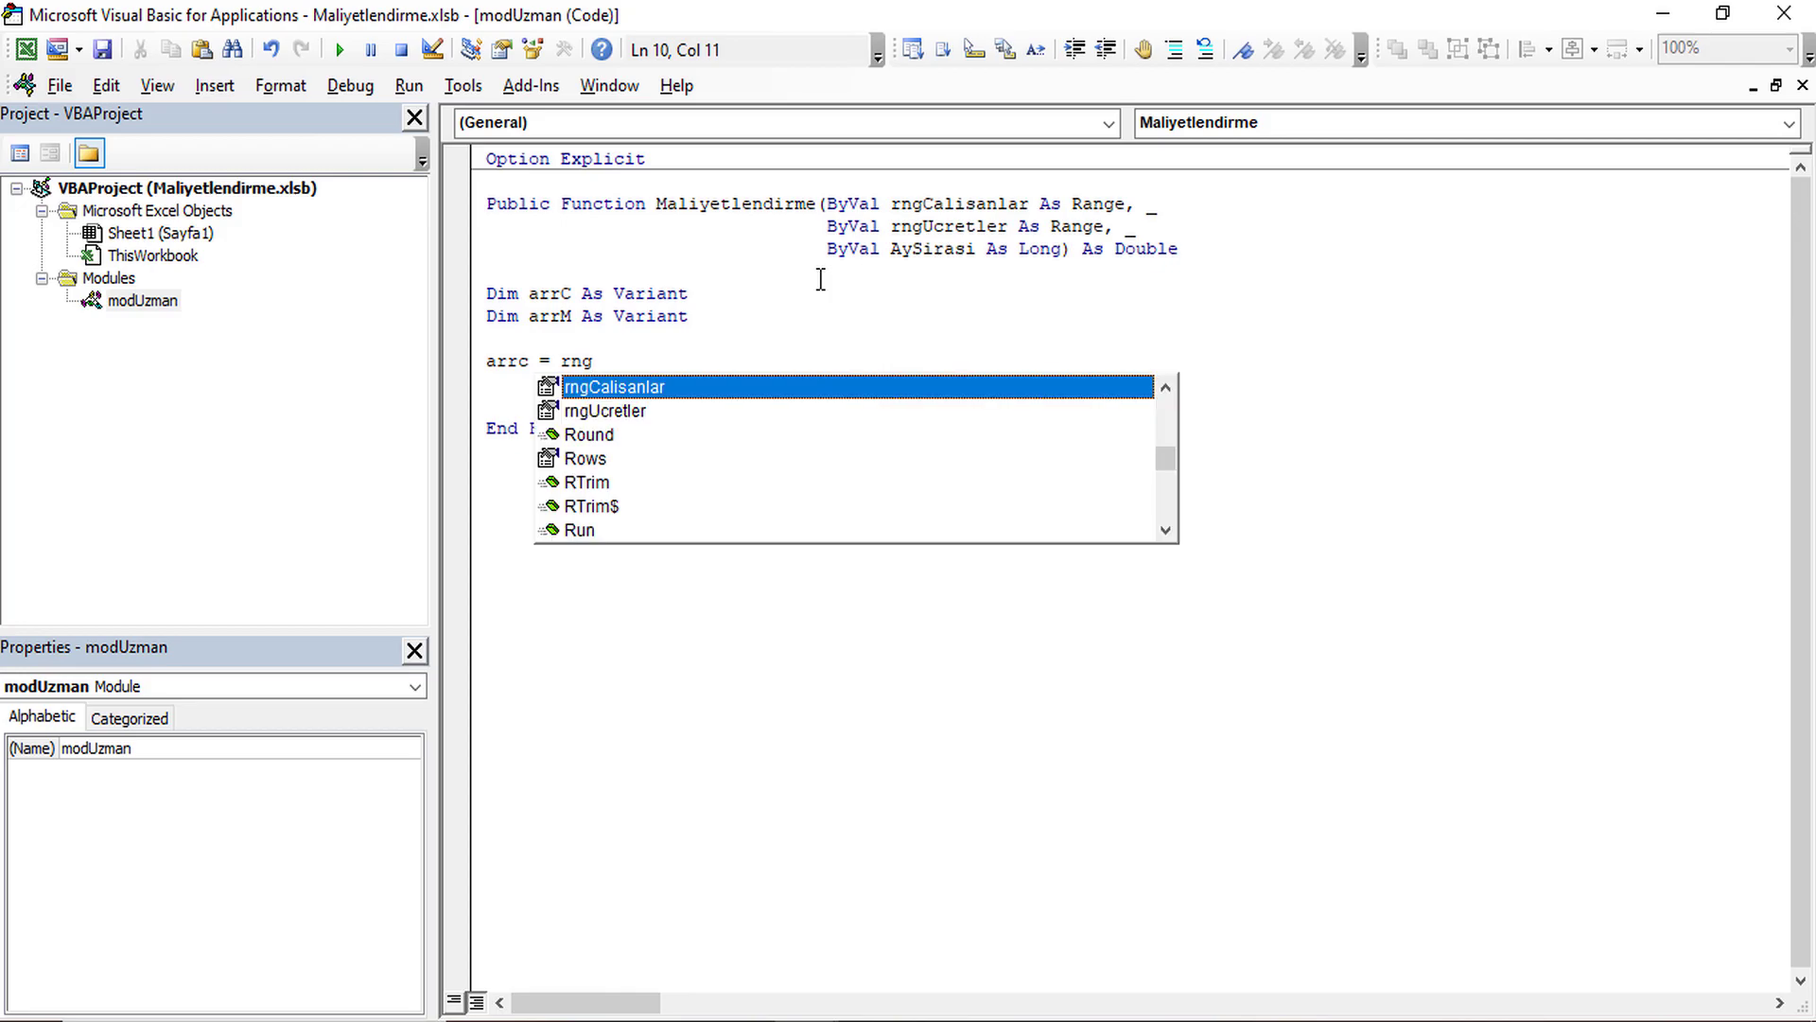
type(".va")
key("Tab")
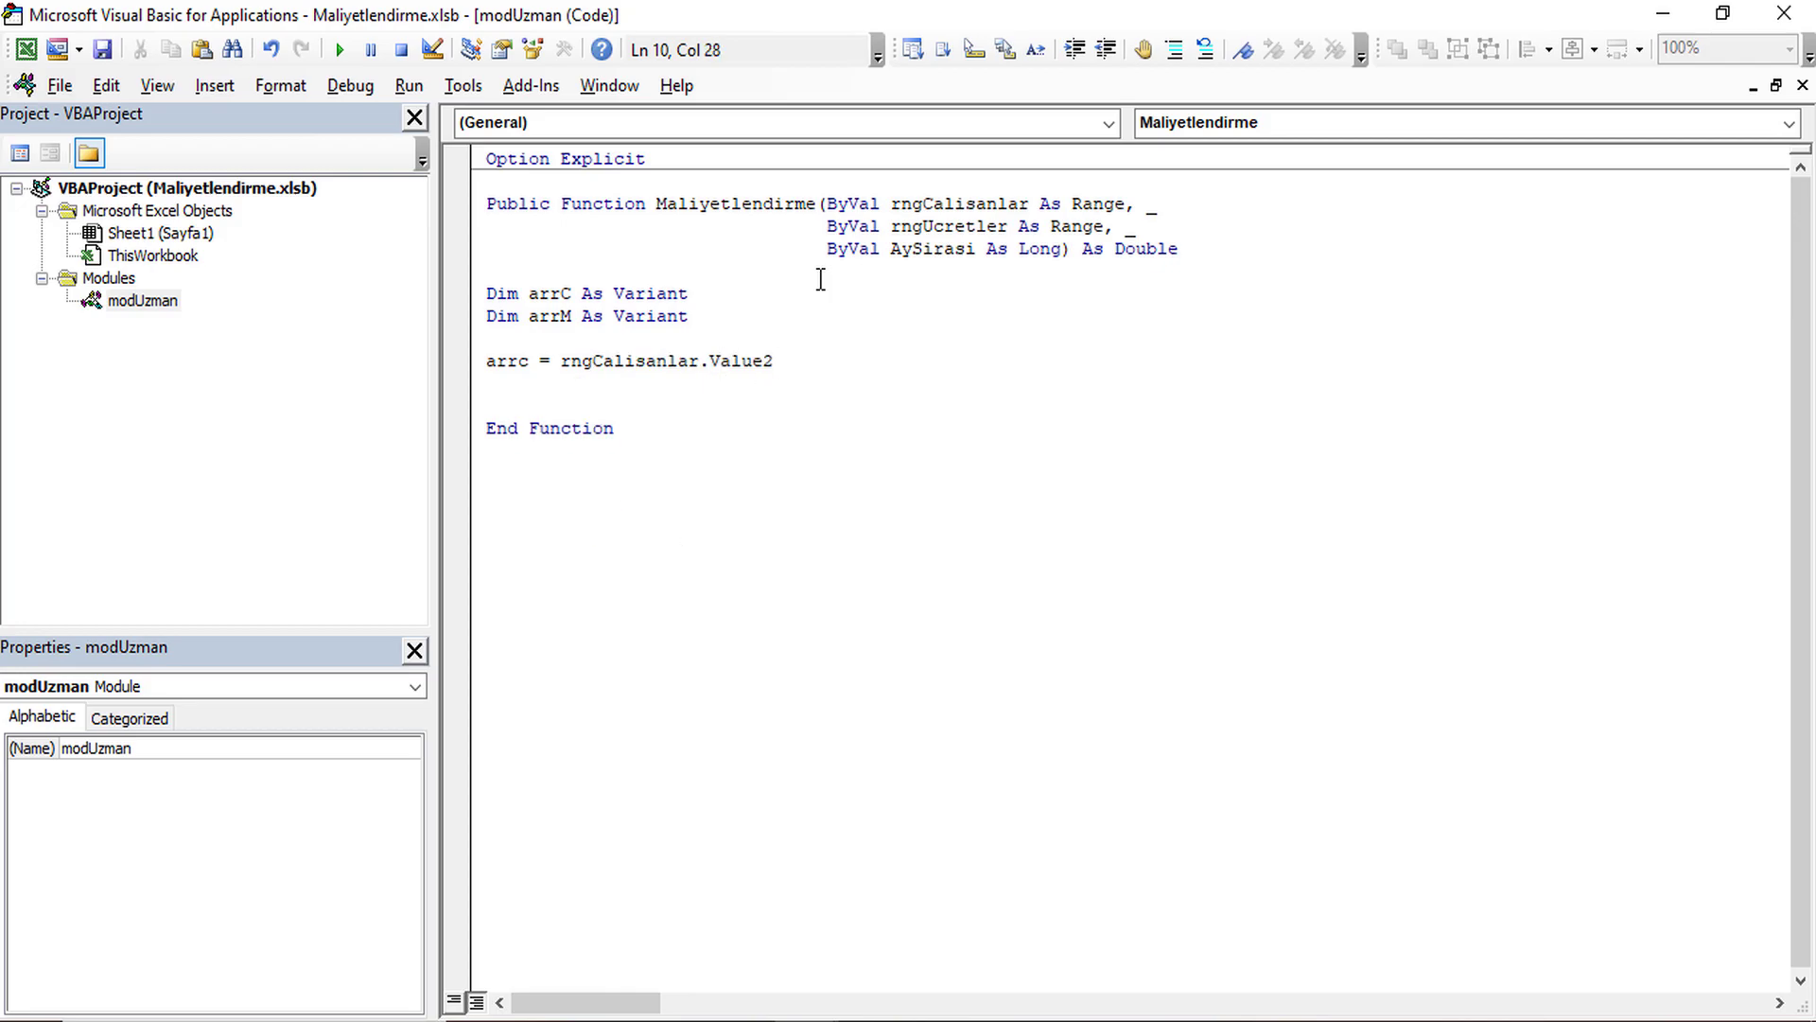
key("Return")
type("arrm = ")
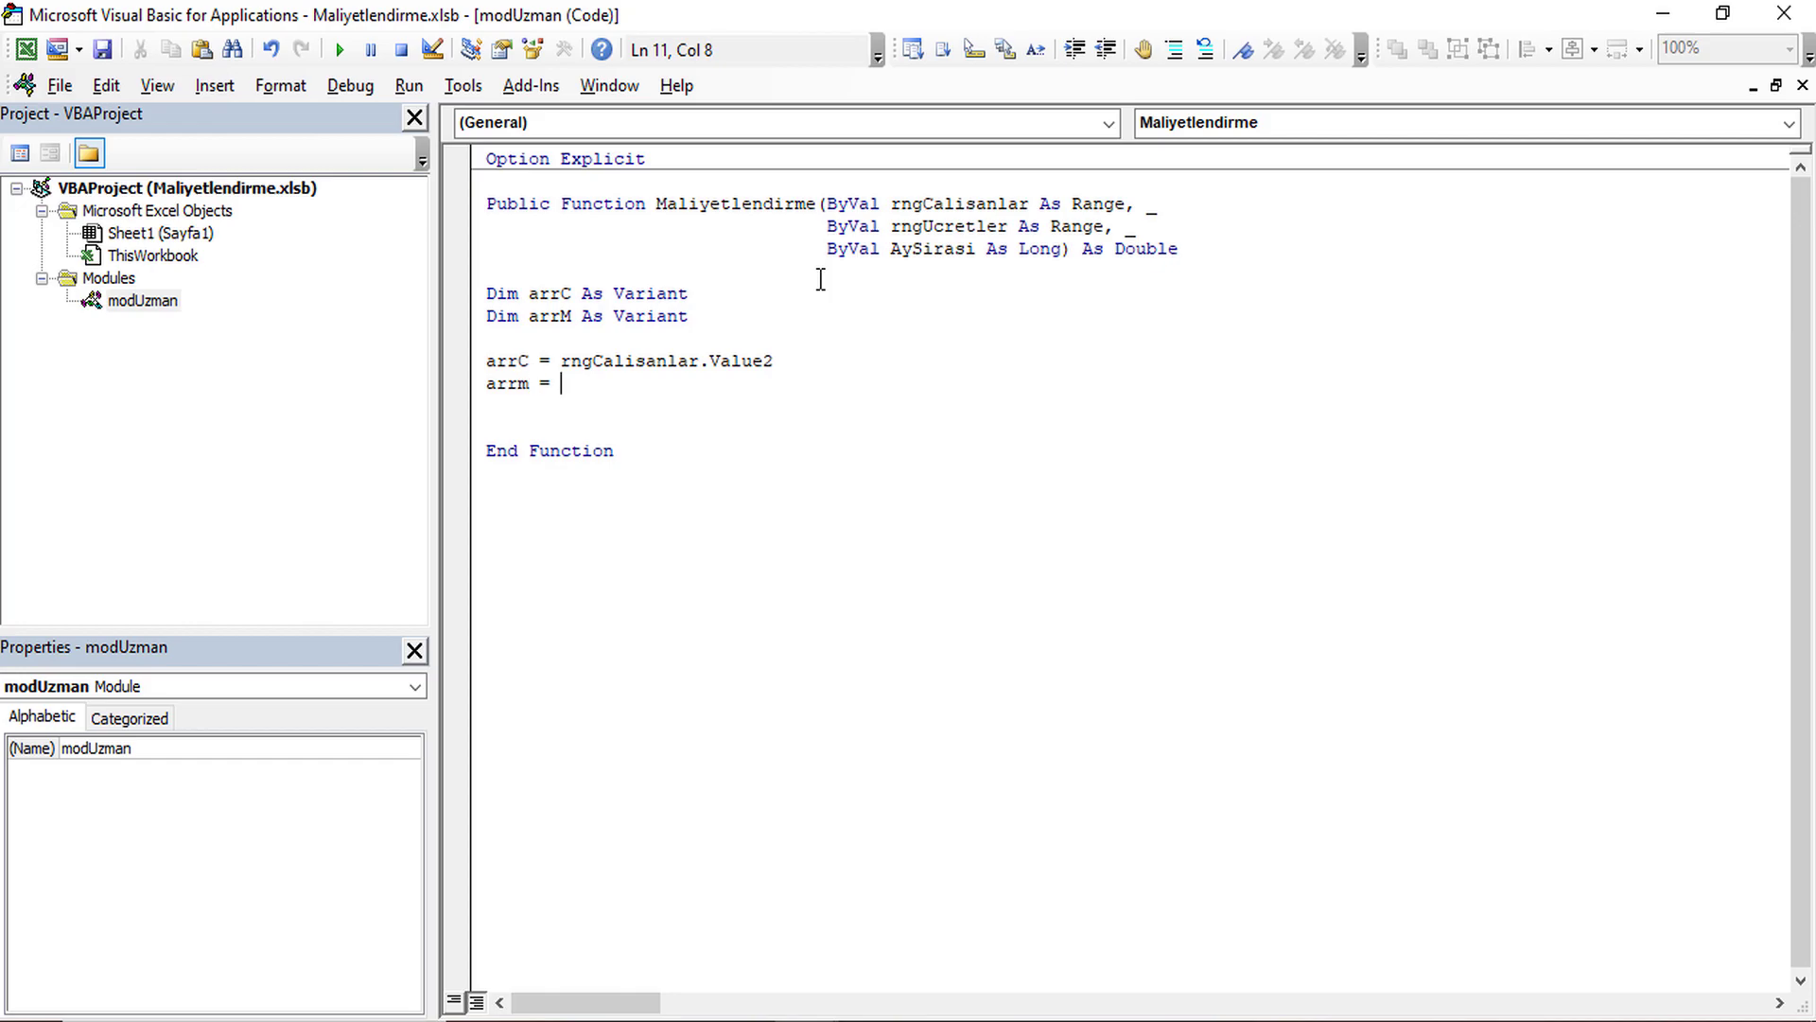
type("rng")
type("uc")
key("ctrl+space")
type(".va")
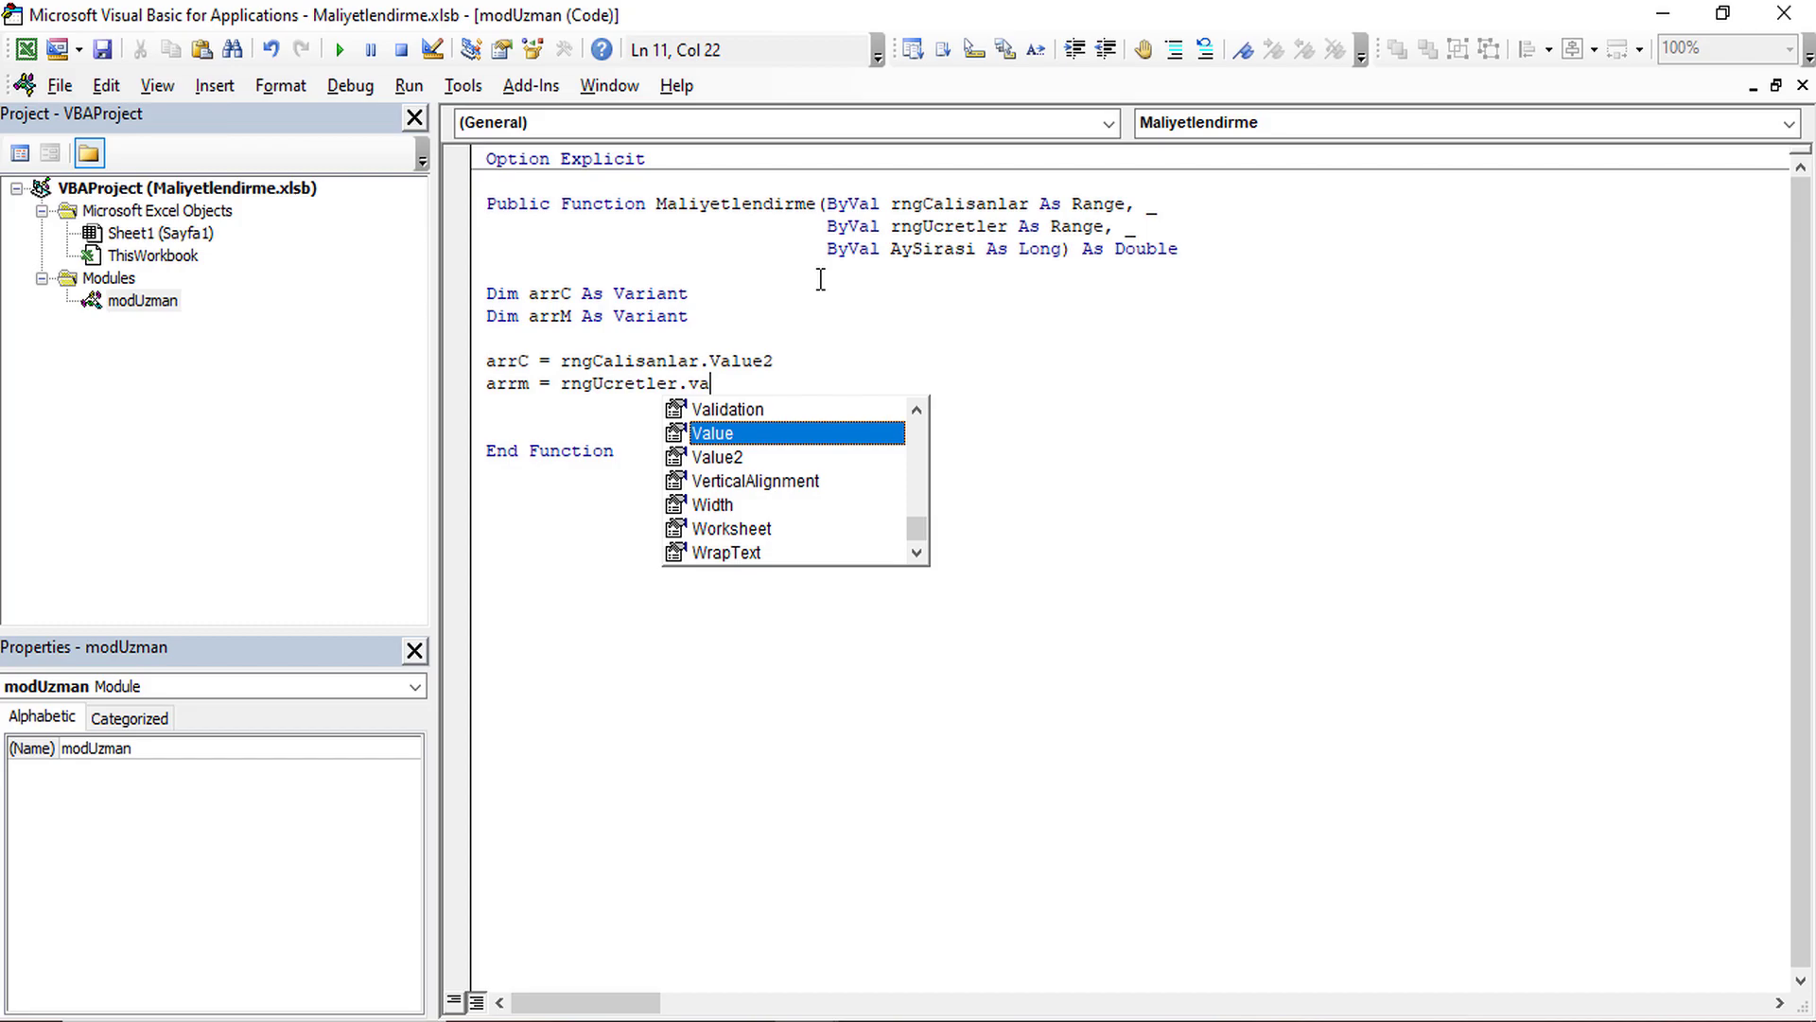
key("Down")
key("Tab")
key("Return")
key("Return")
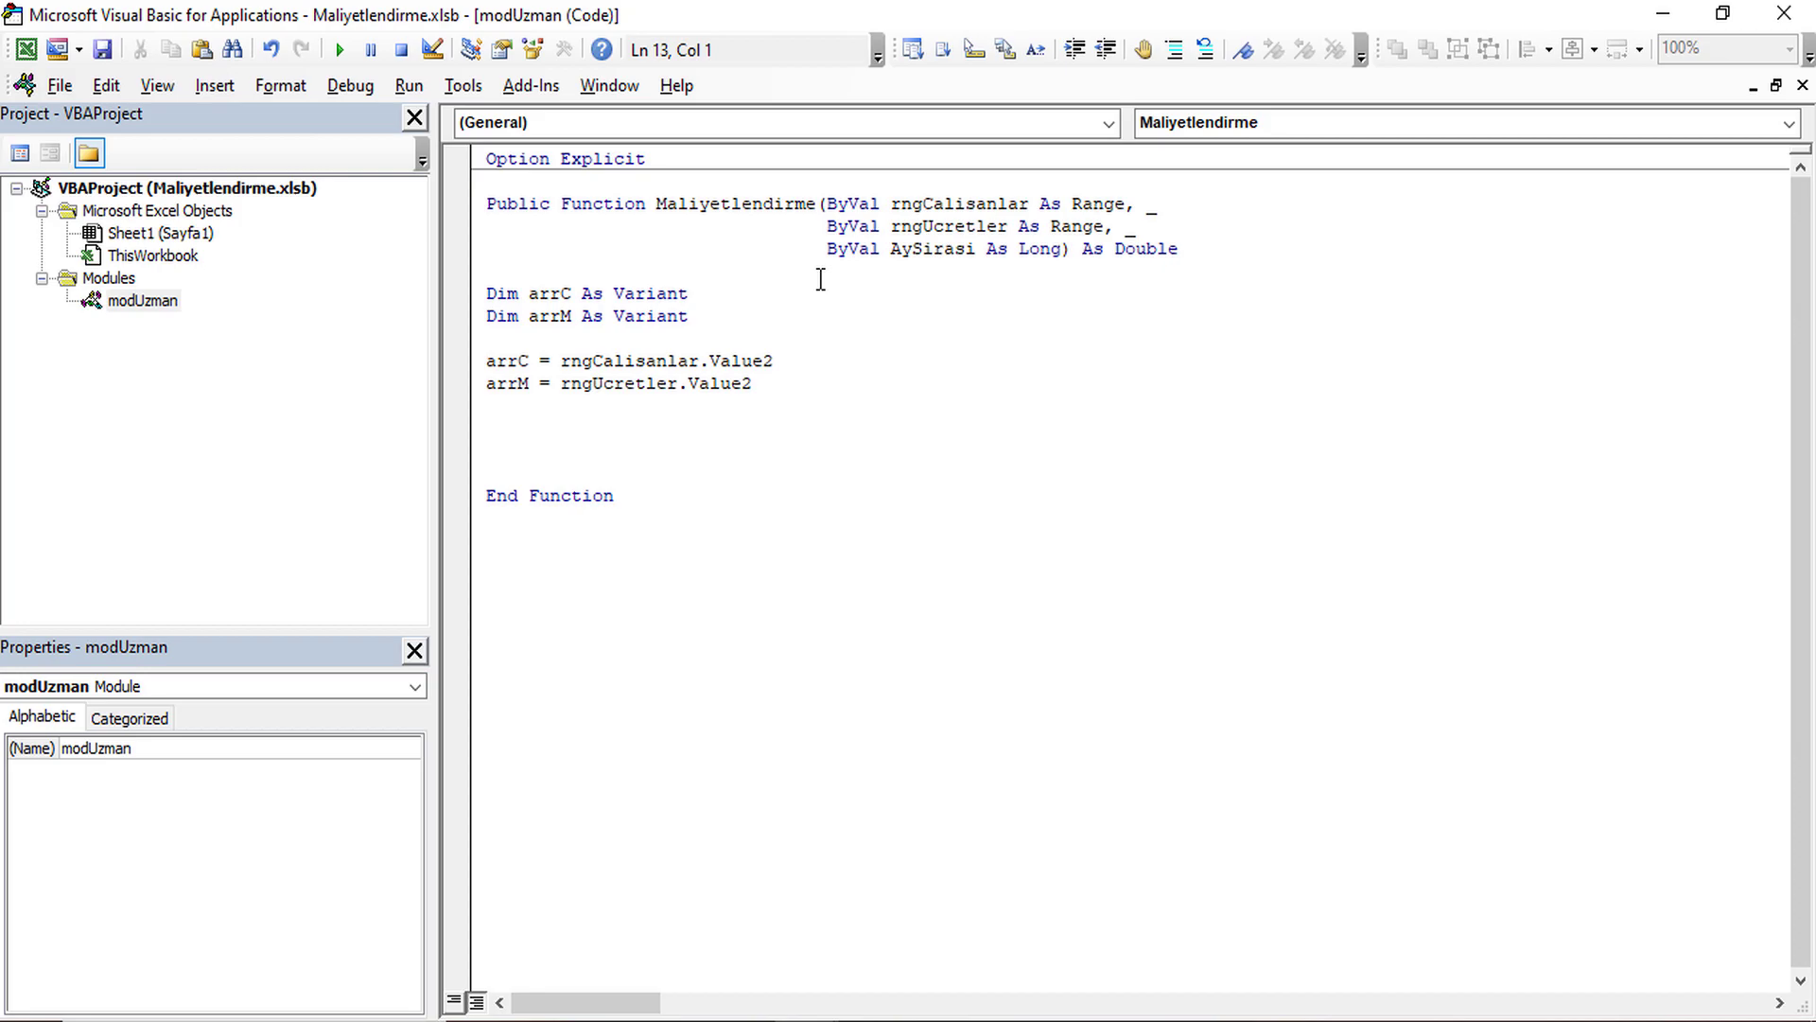
key("Up")
key("Up")
Add the declaration Dim arrNet As Variant below the other variables.
key("Up")
key("Up")
key("Return")
key("Up")
type("di")
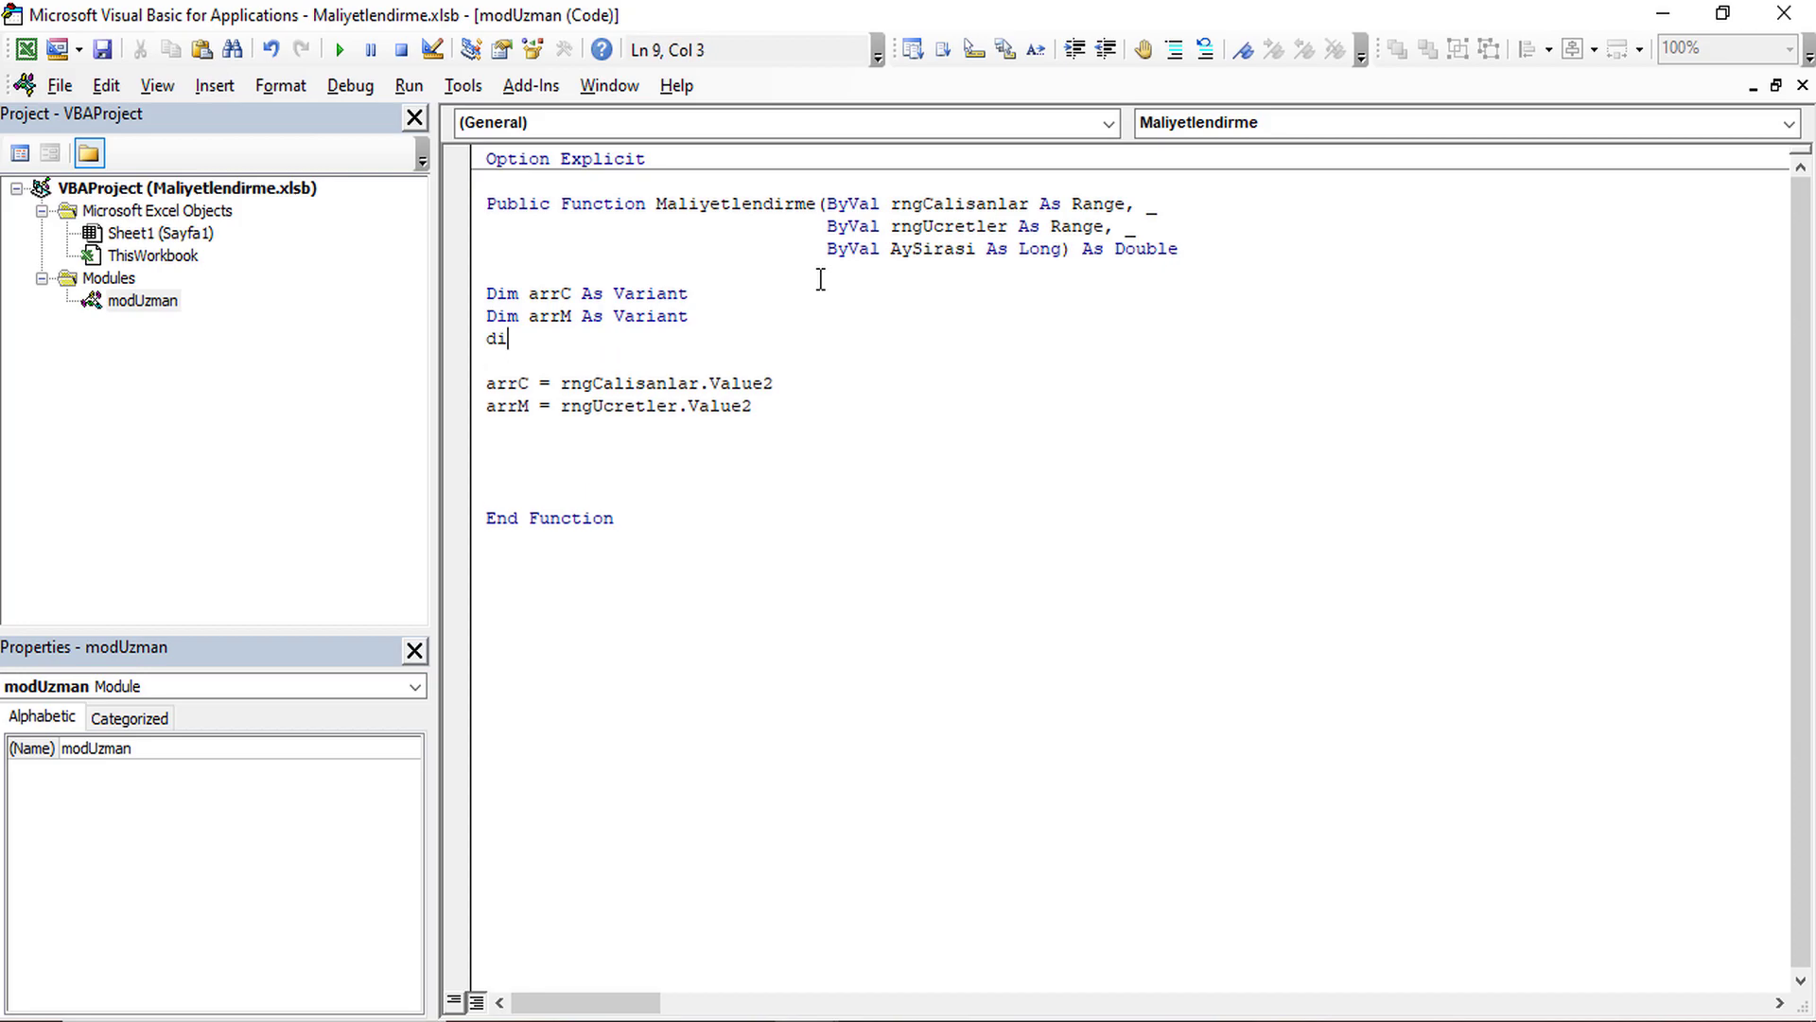
type("m ")
type("arrN")
type("et v")
key("BackSpace")
type("as v")
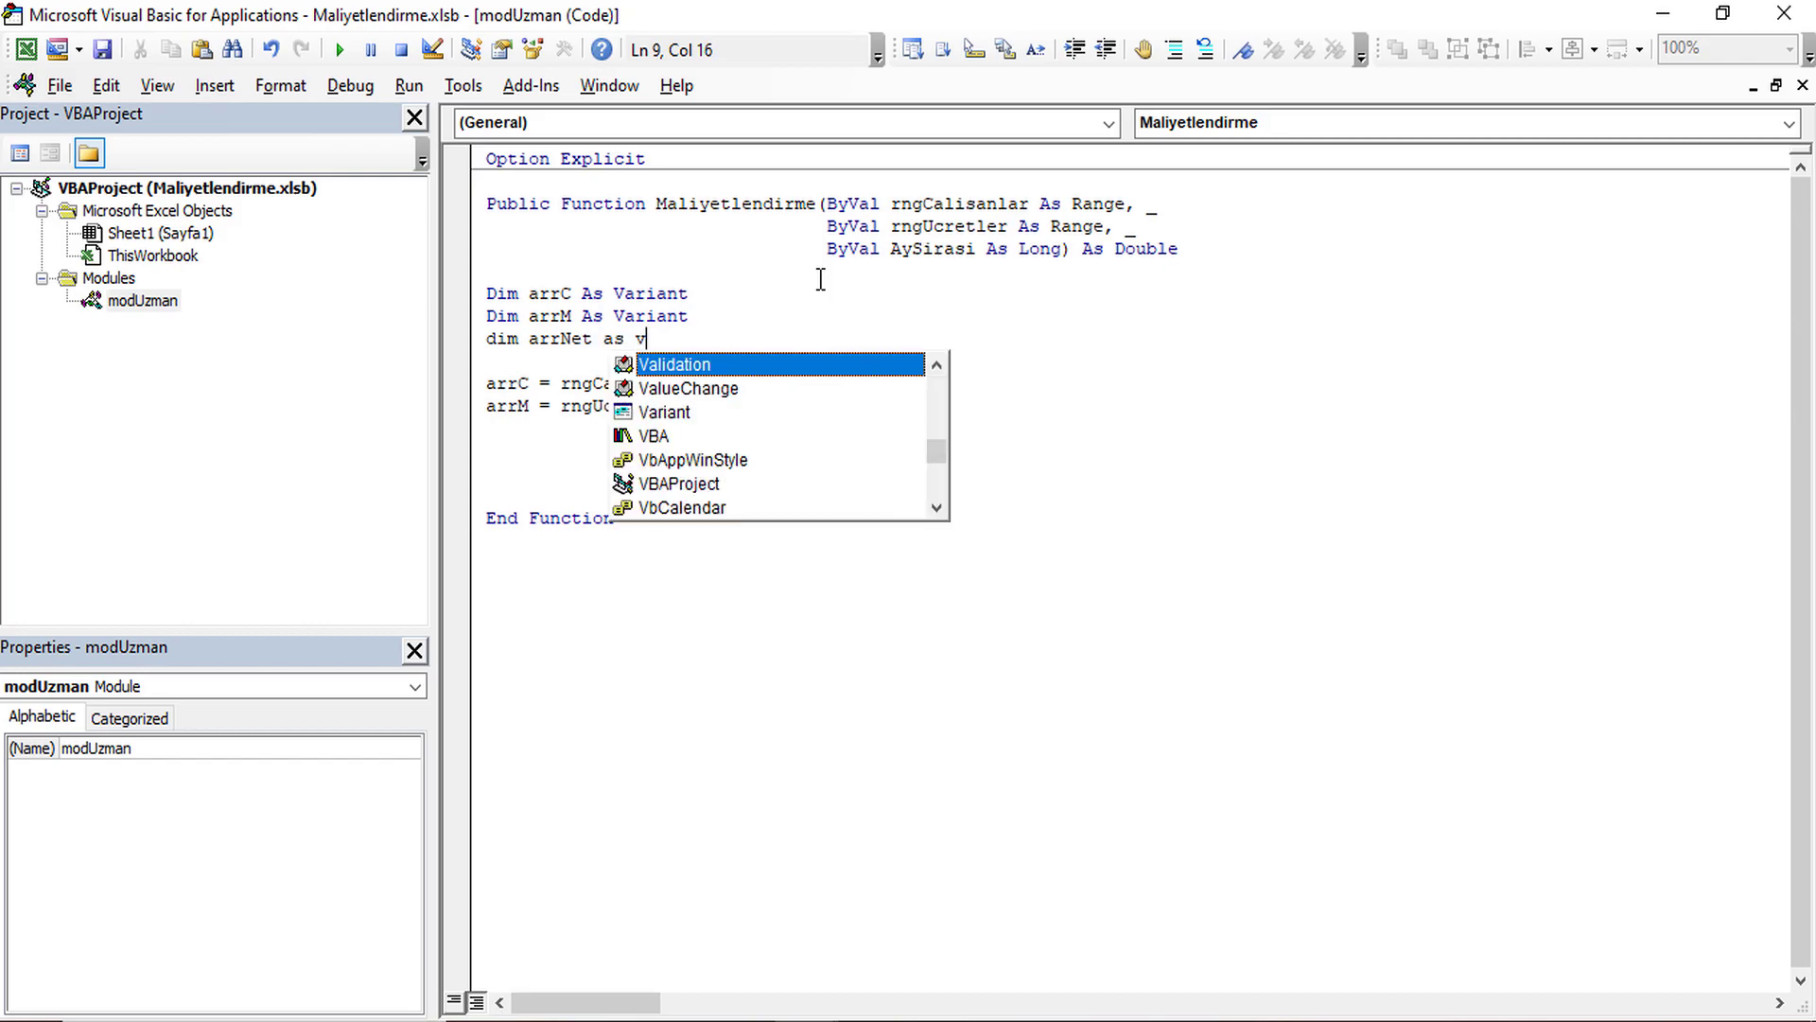
type("ari")
key("Tab")
key("Down")
key("Down")
key("Down")
key("Down")
key("Down")
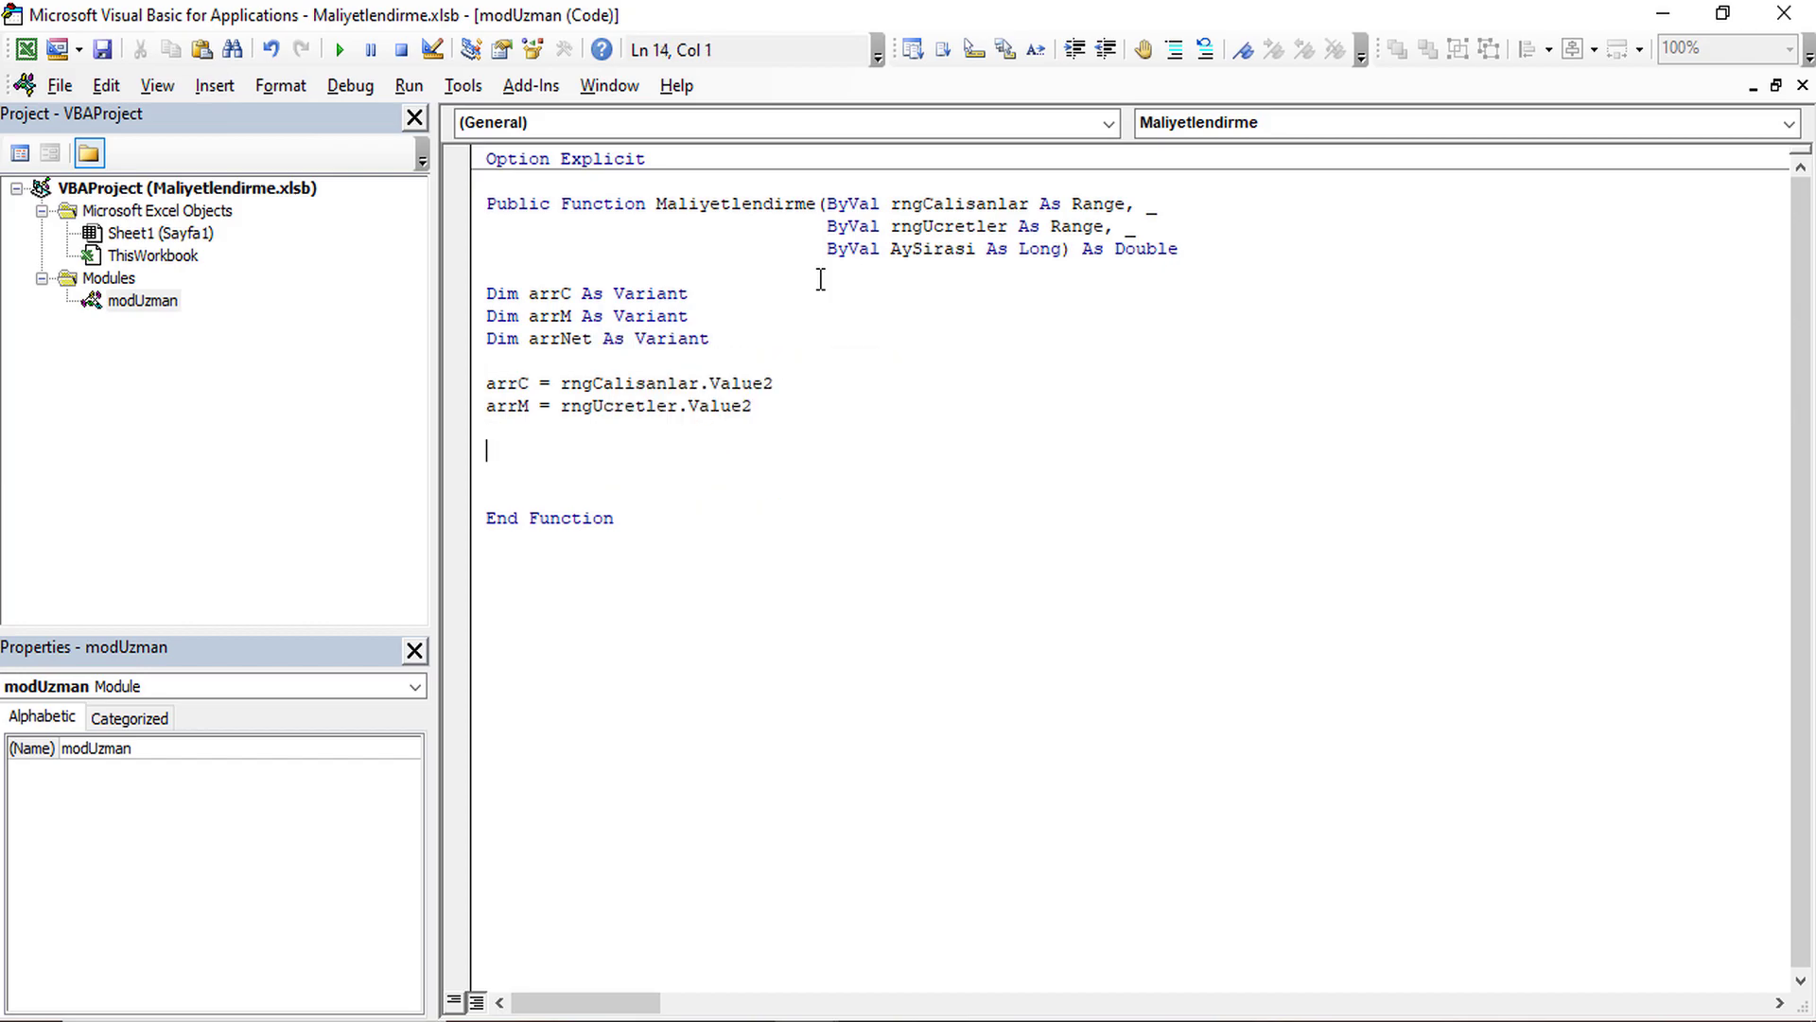
Type a ReDim from LBound(arrC, 1) To a copy of that bound expression.
type("redim(lbound(arrc,1)")
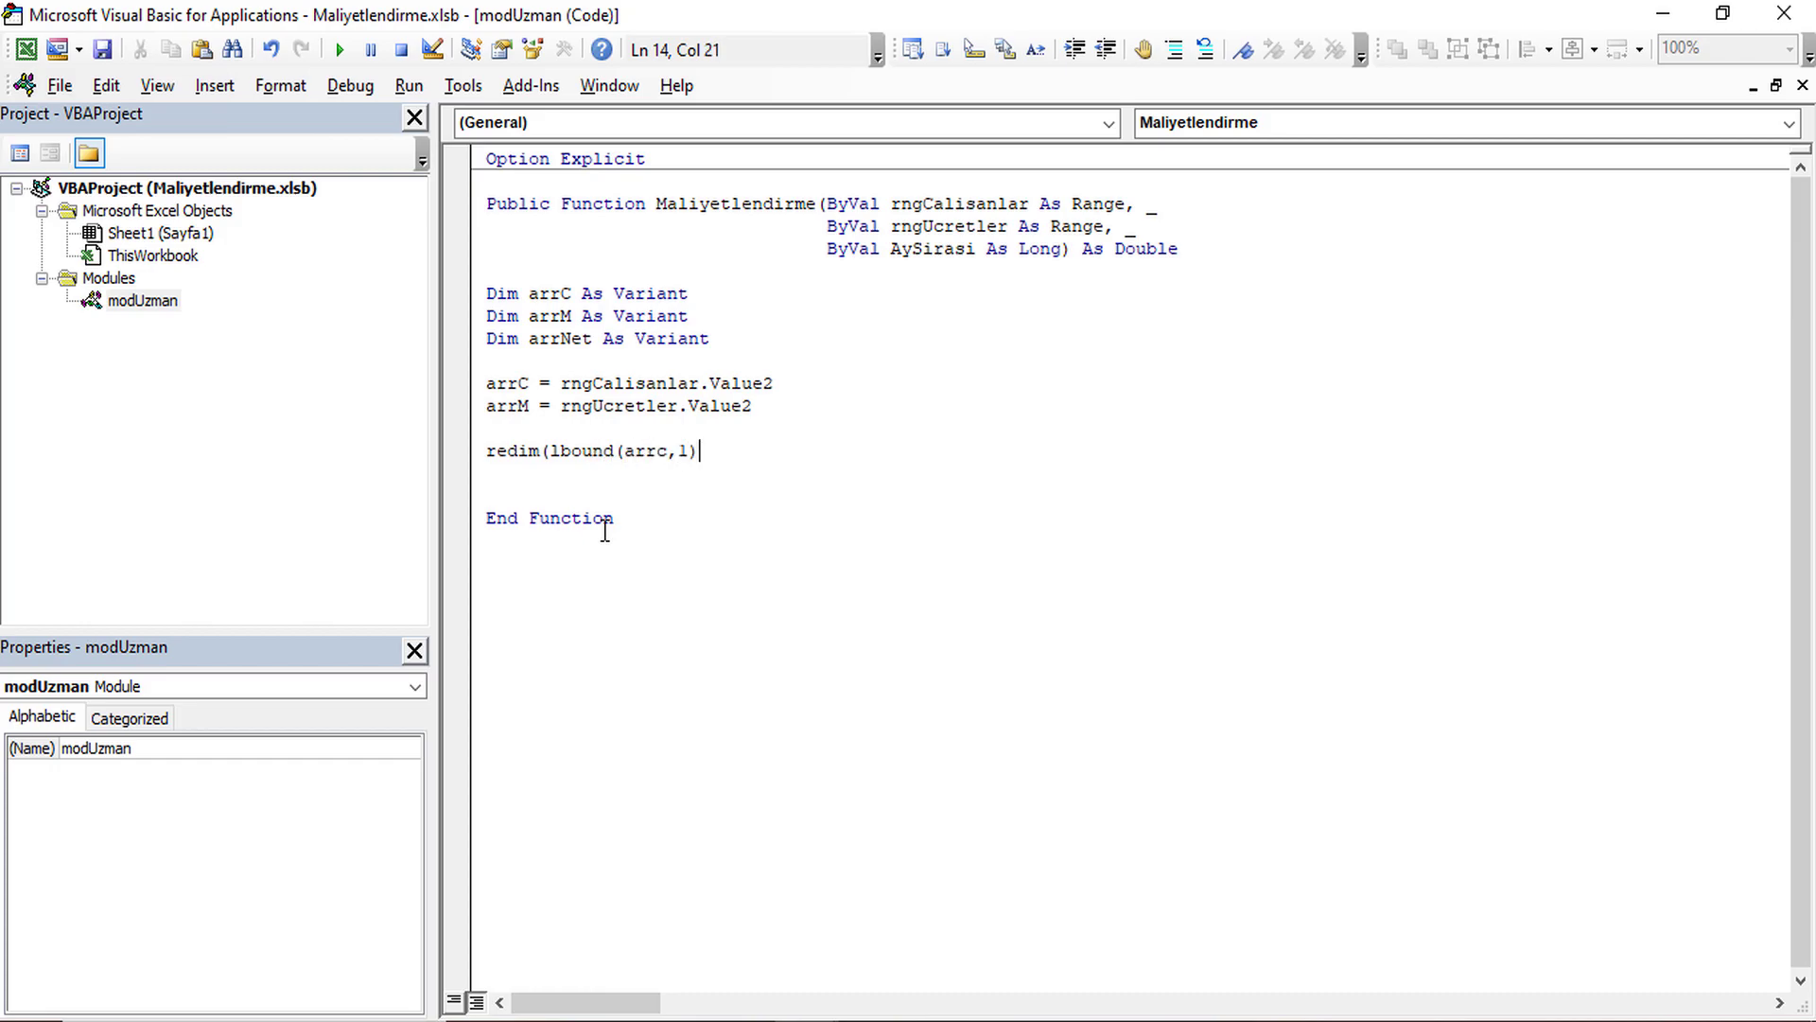
key("shift+Left")
key("shift+Left")
key("shift+Left")
key("shift+Left")
key("shift+Left")
key("shift+Left")
key("shift+Left")
key("shift+Left")
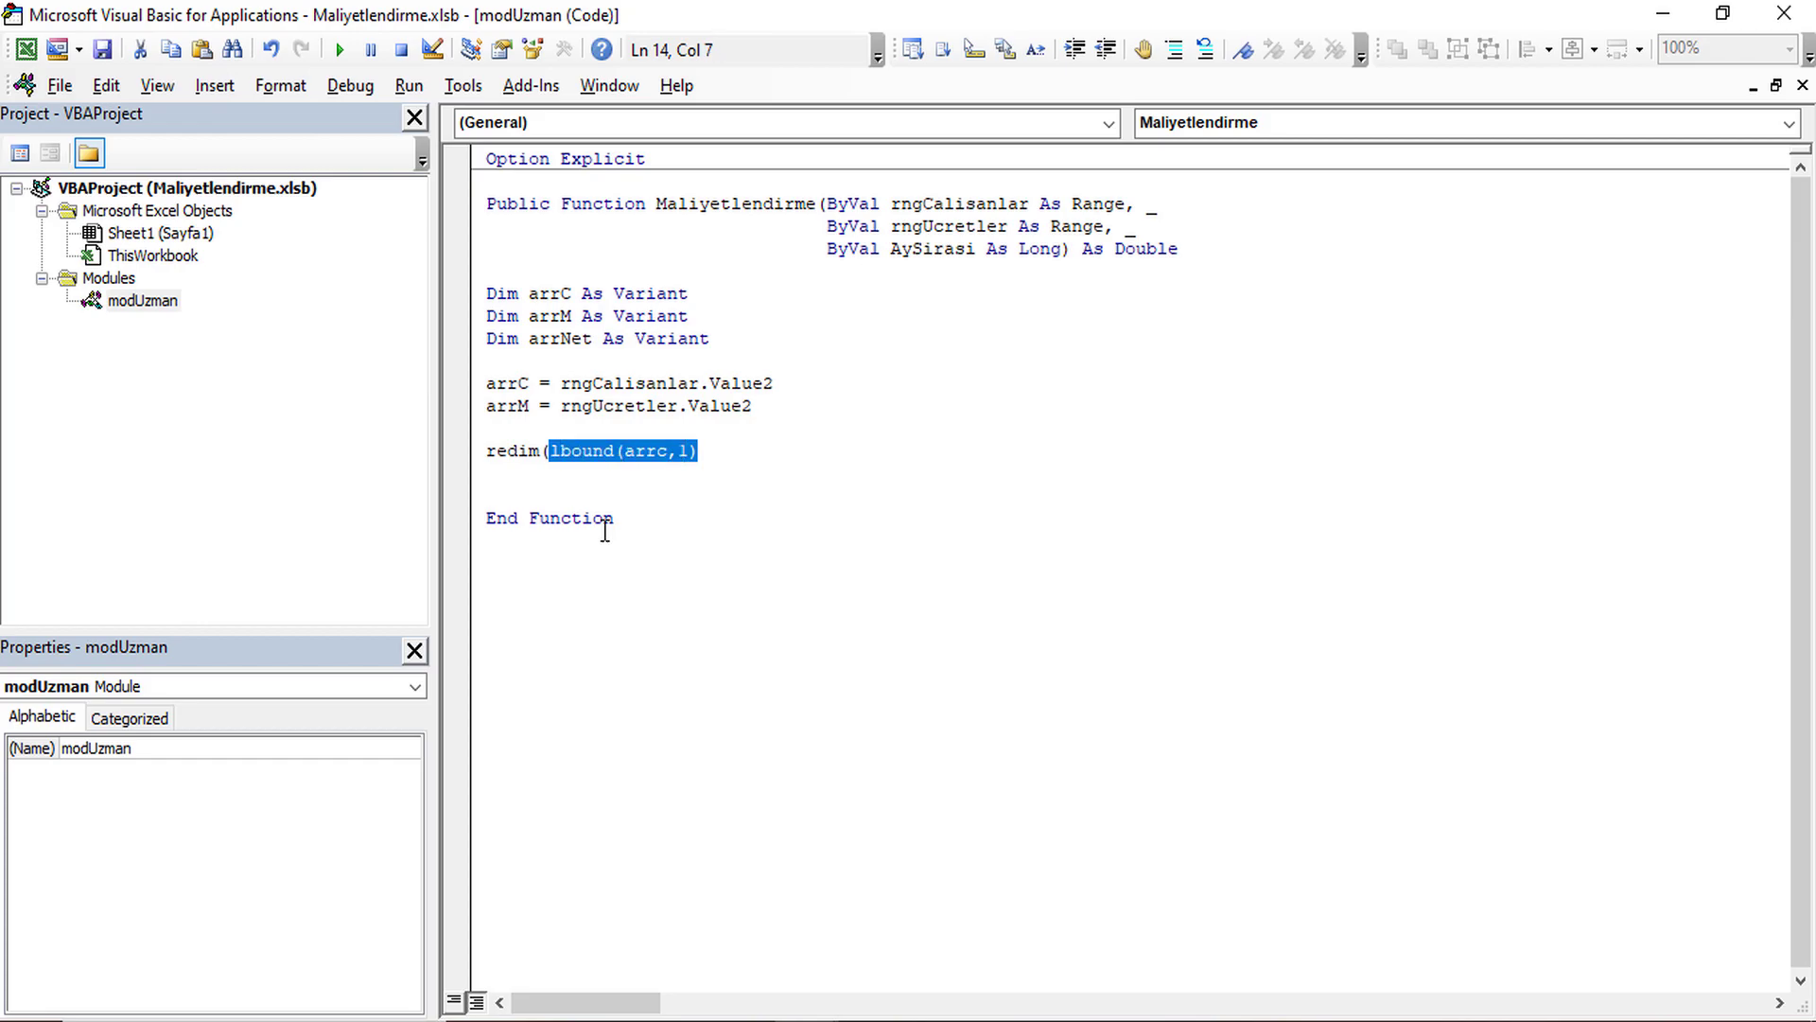
key("ctrl+c")
key("End")
type("to")
key("ctrl+v")
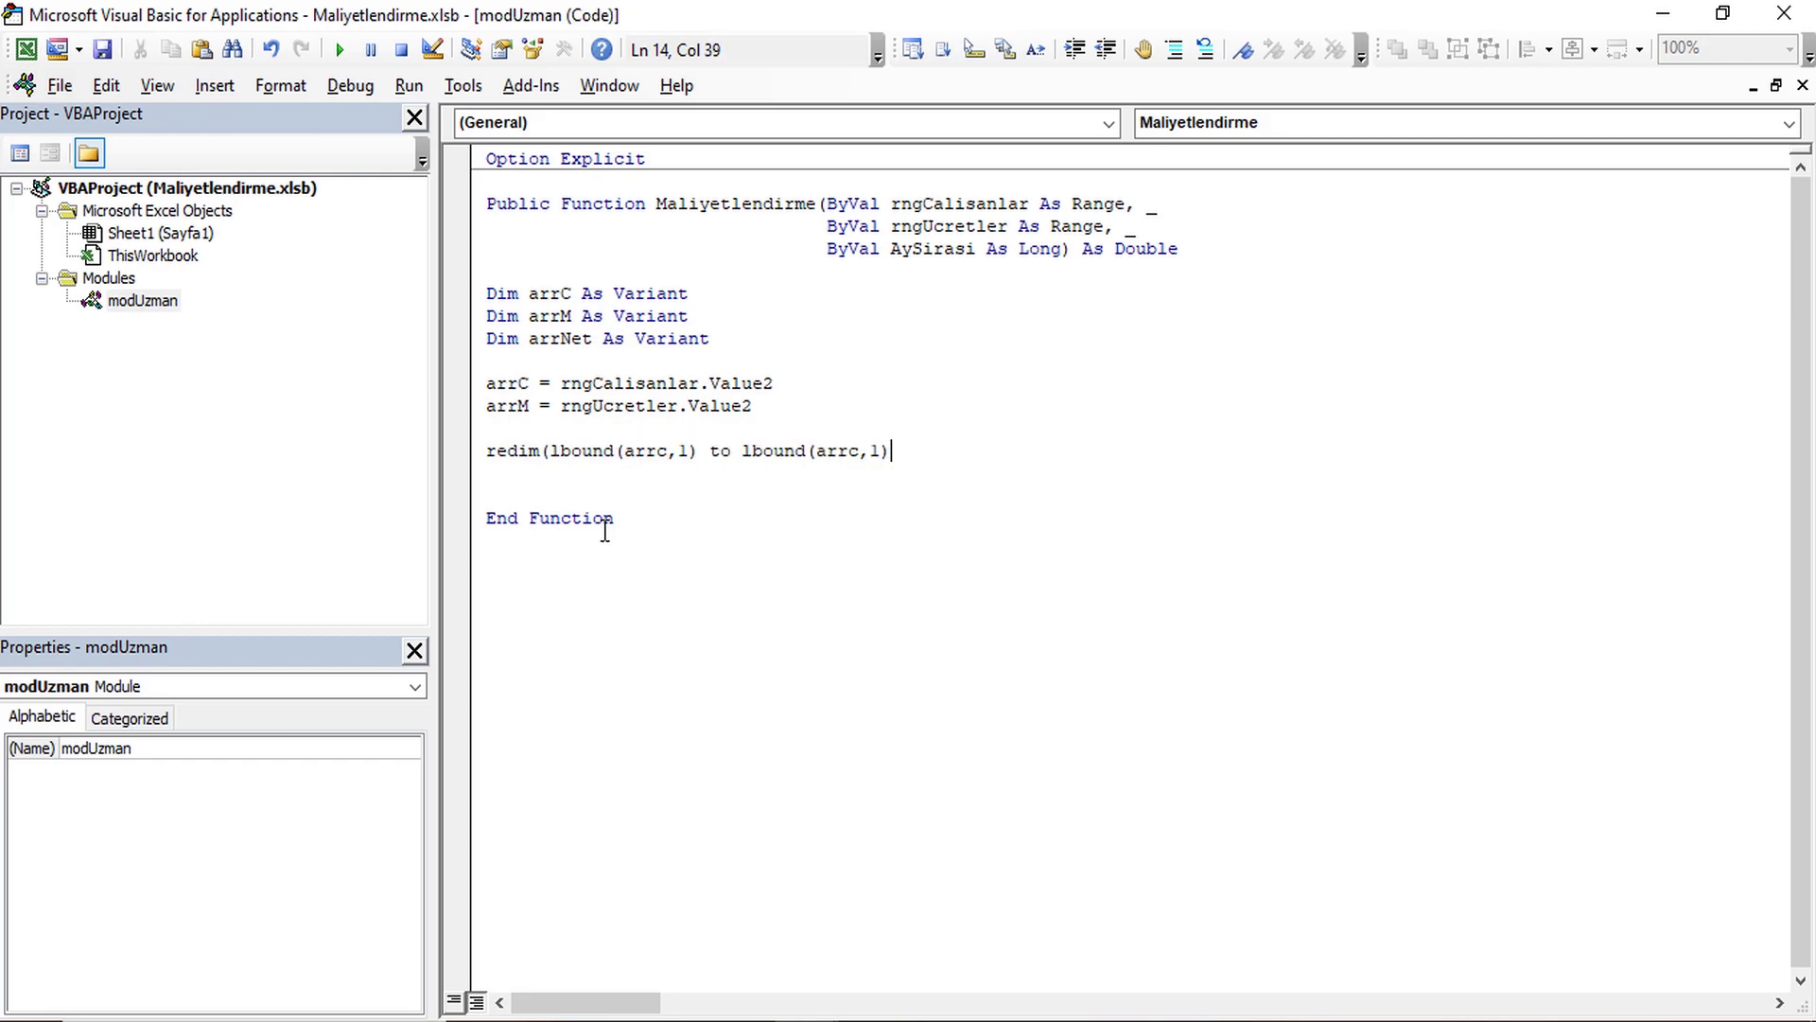
key("Left")
key("BackSpace")
type("2")
key("BackSpace")
type("1")
Make the upper bound UBound(arrC, 1), name the array arrNet, and begin ReDim arrToplam(.
key("Left")
key("Left")
key("Left")
key("Left")
key("BackSpace")
type("u")
key("End")
type(")")
key("Return")
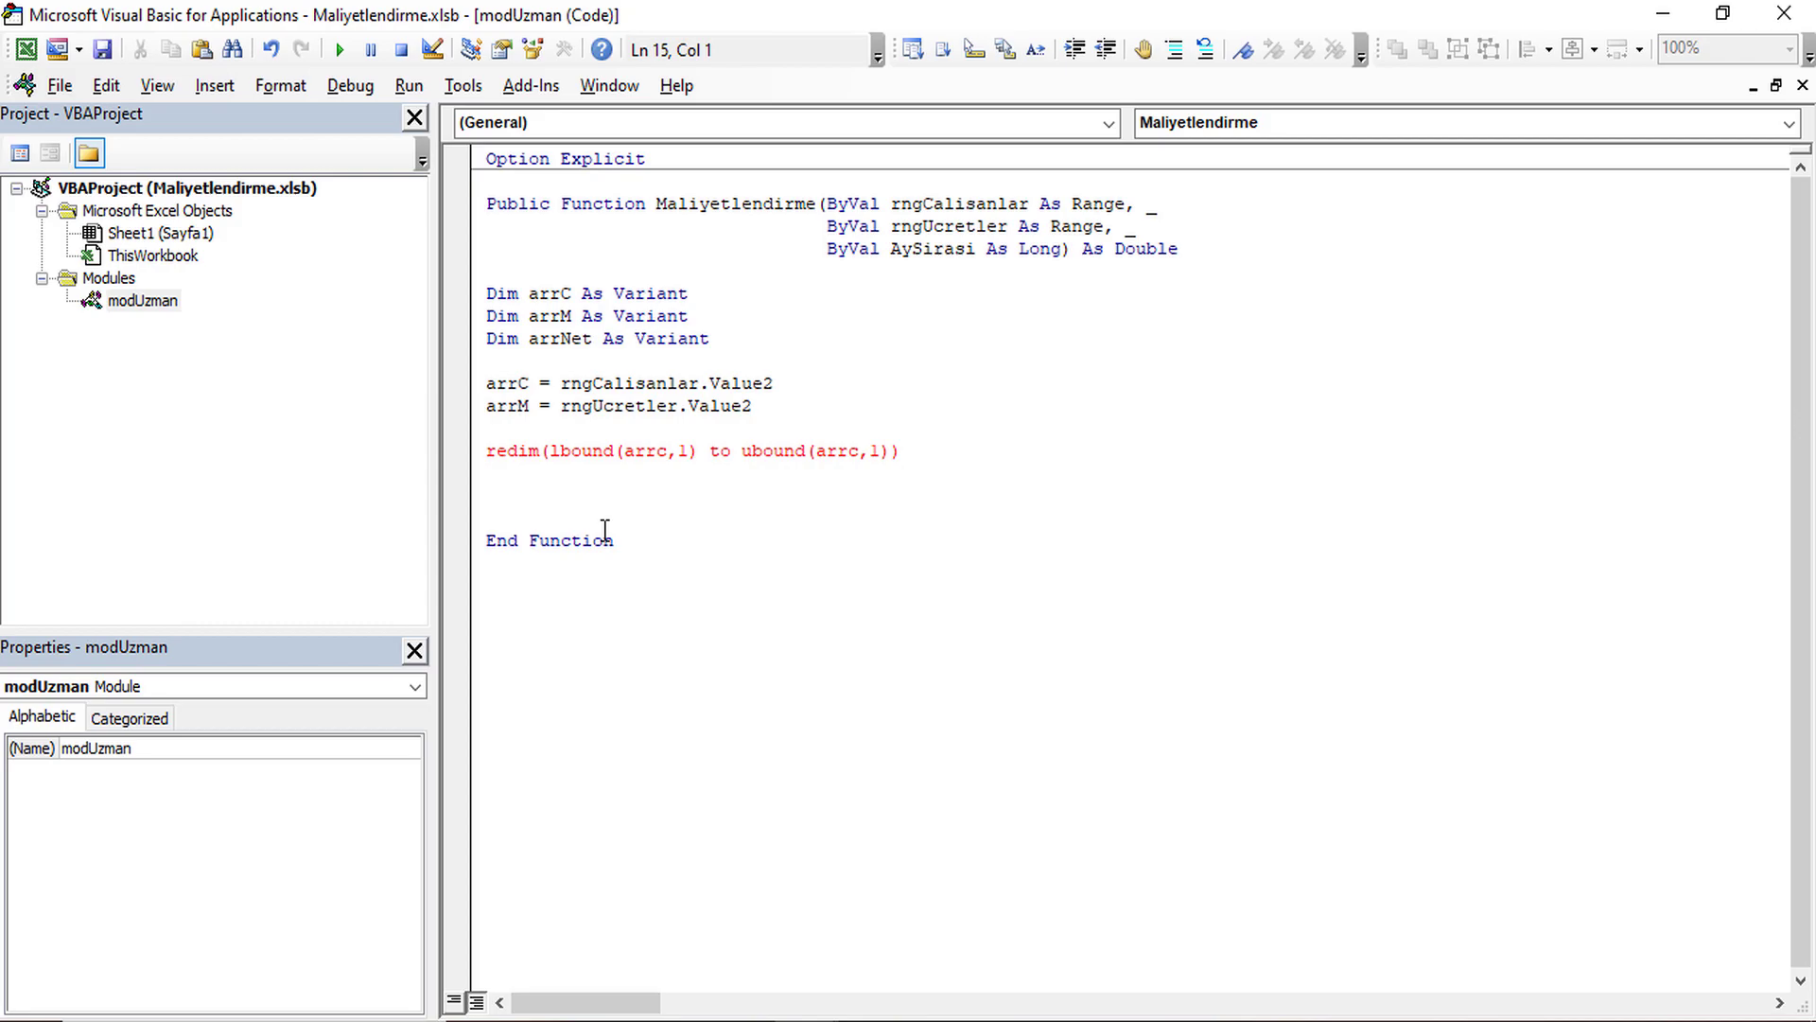
key("Up")
key("Right")
key("Right")
key("Right")
key("Right")
key("Right")
key("Right")
key("Right")
key("Left")
key("Left")
key("Left")
key("Left")
key("Left")
key("Left")
key("Left")
key("Left")
key("Left")
type("a")
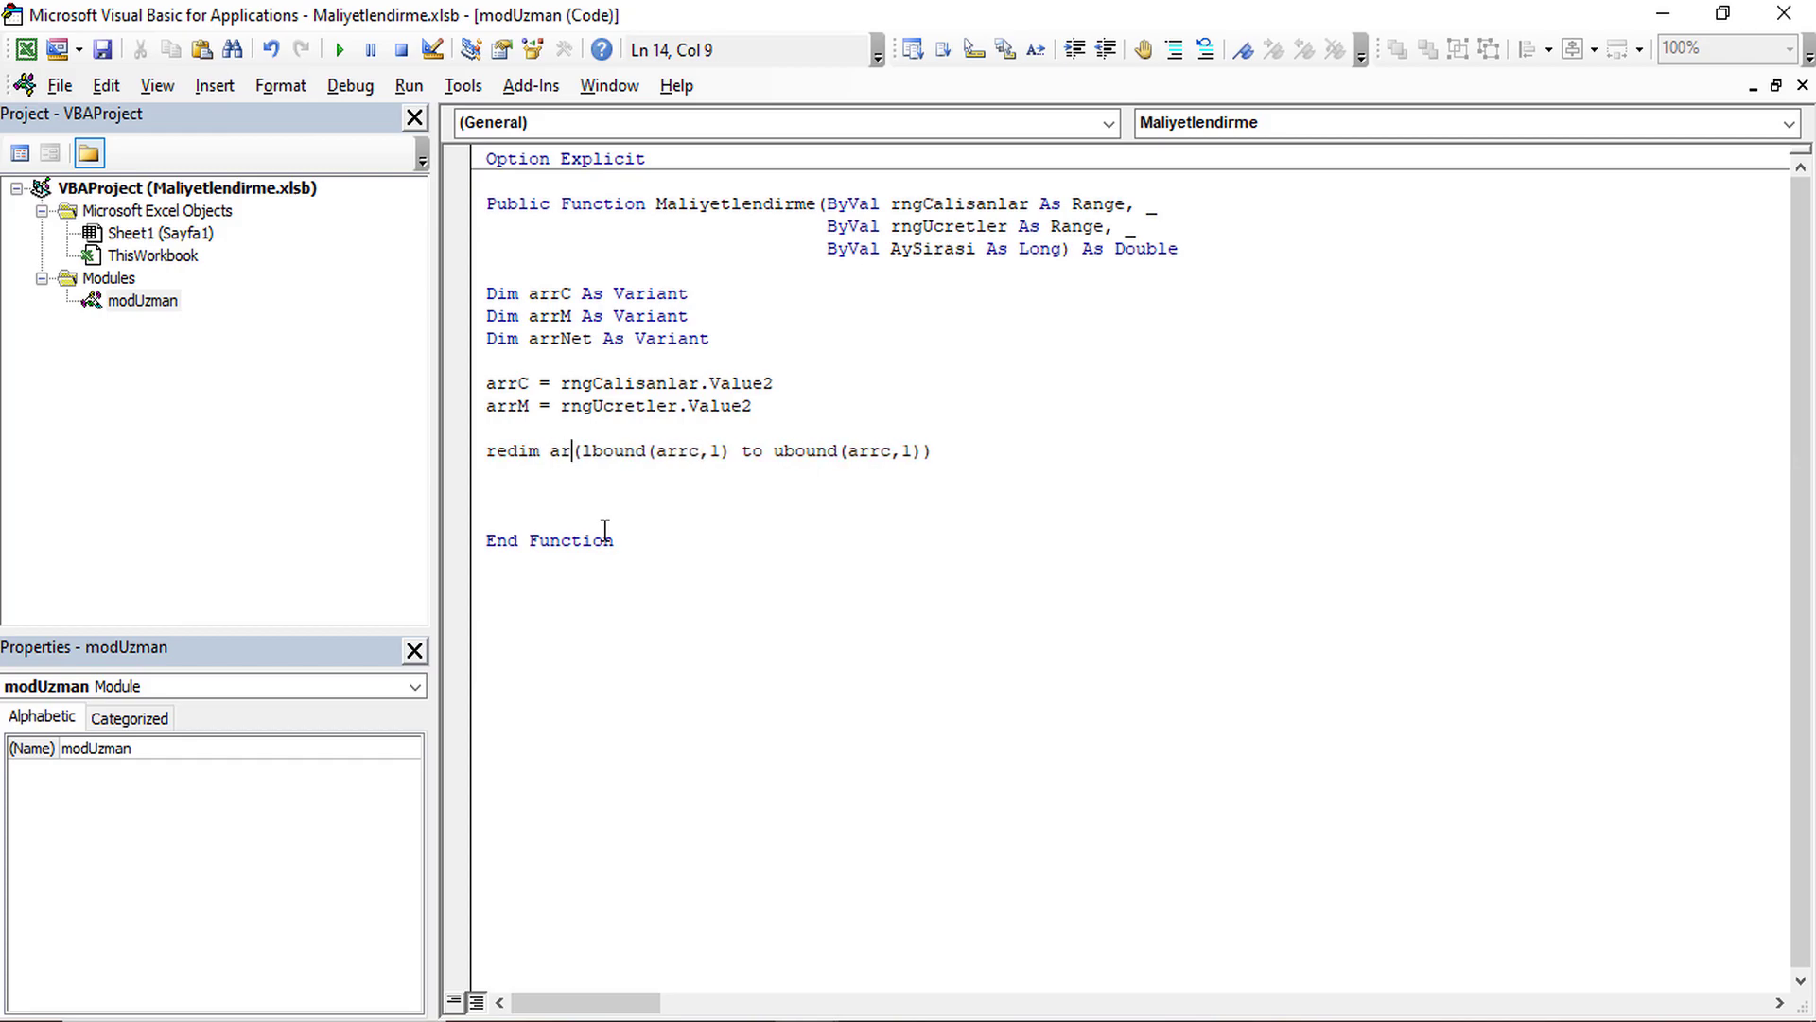
type("rrnet")
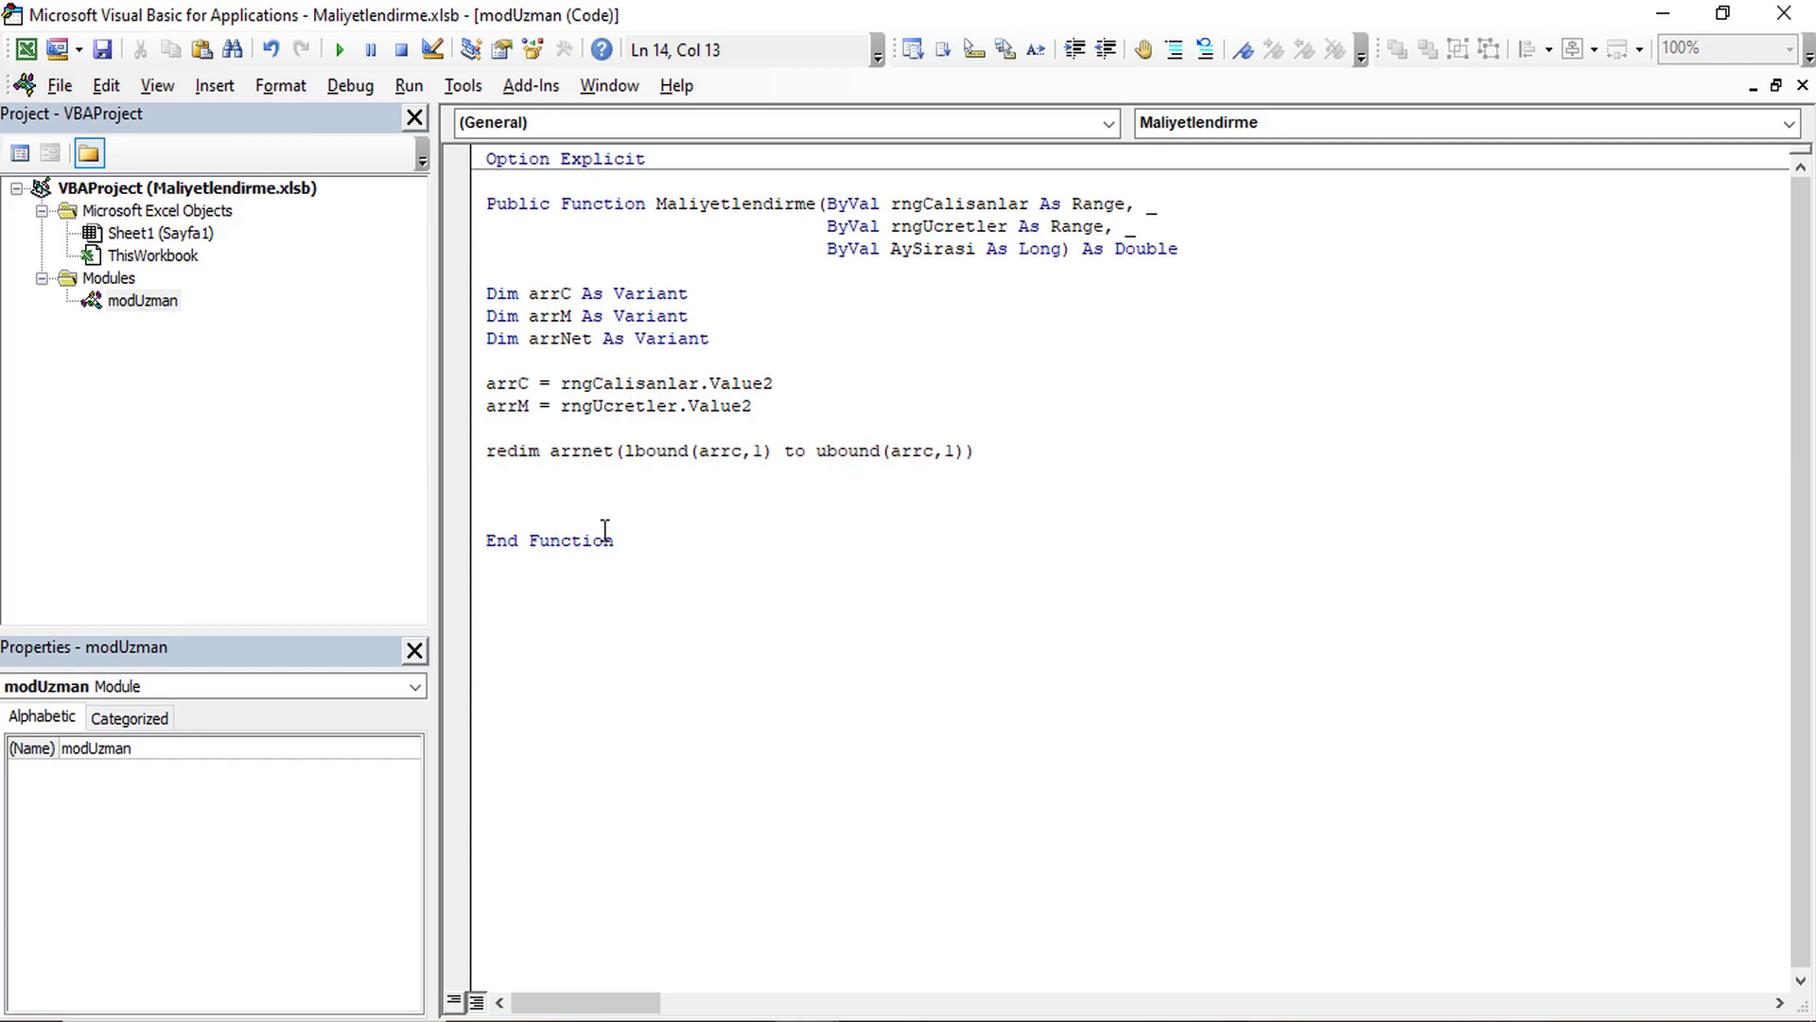
key("Down")
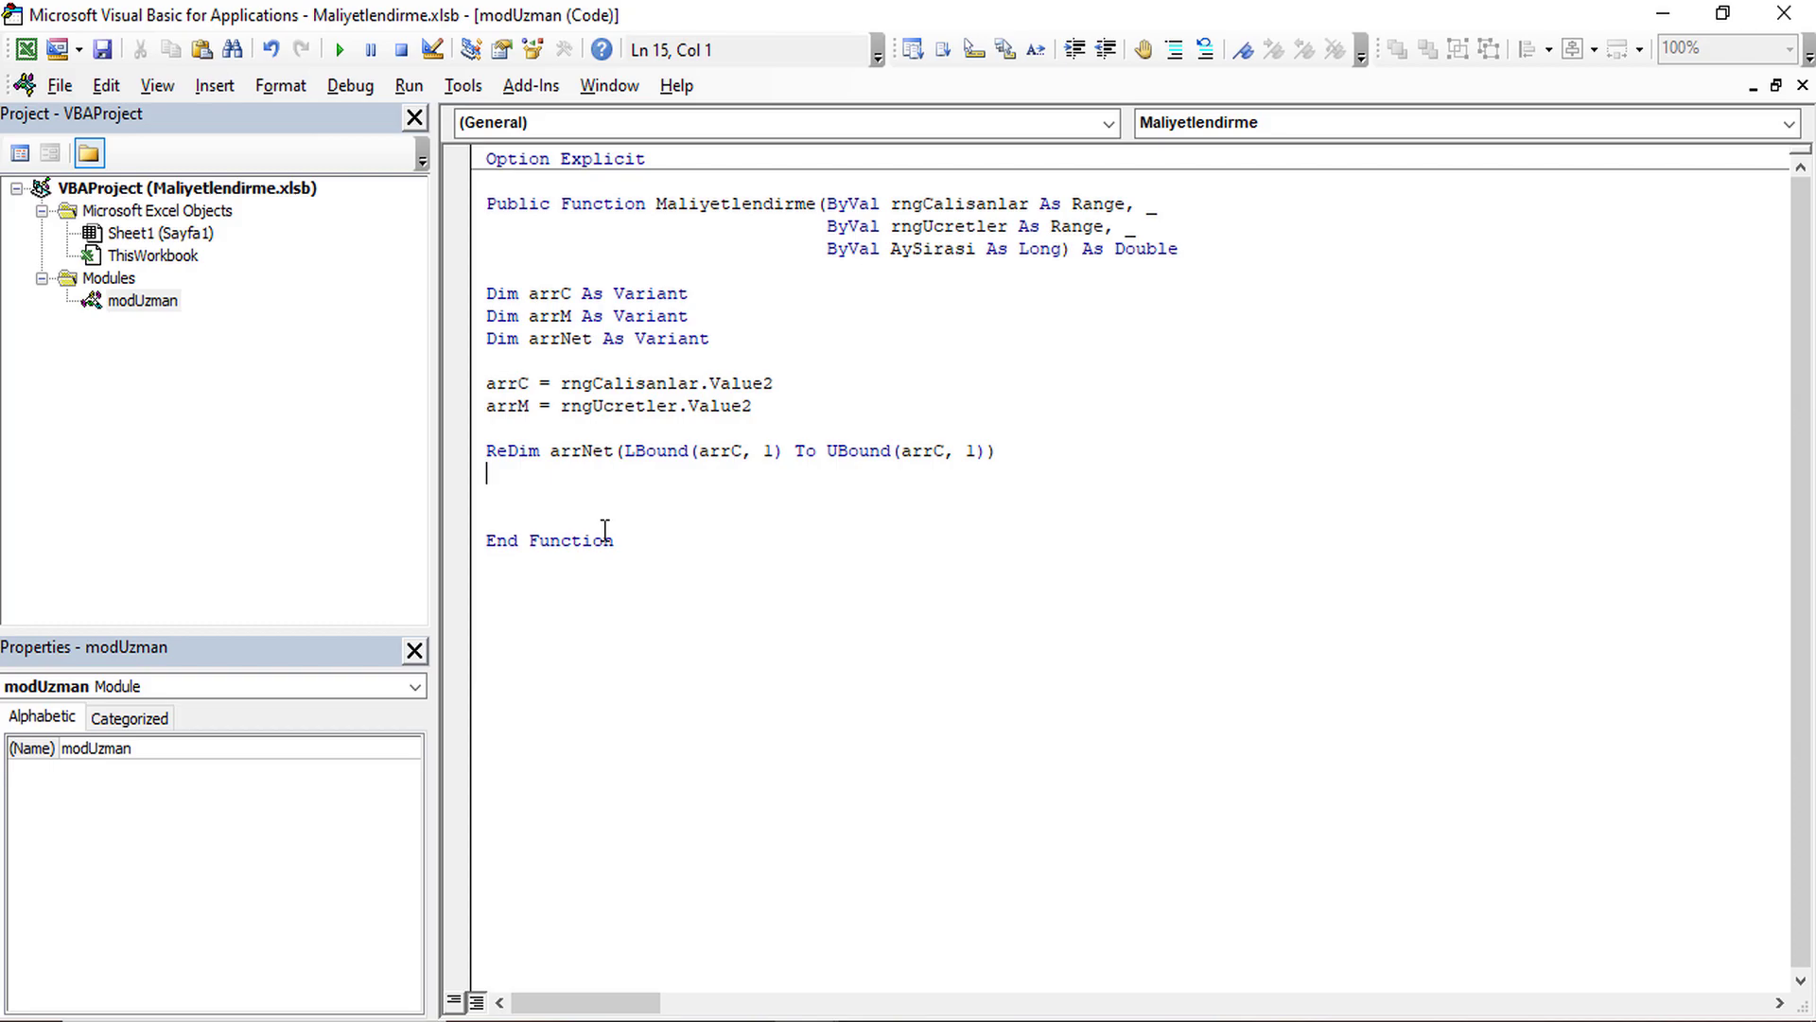
type("redim arr")
type("Toplam")
type("(")
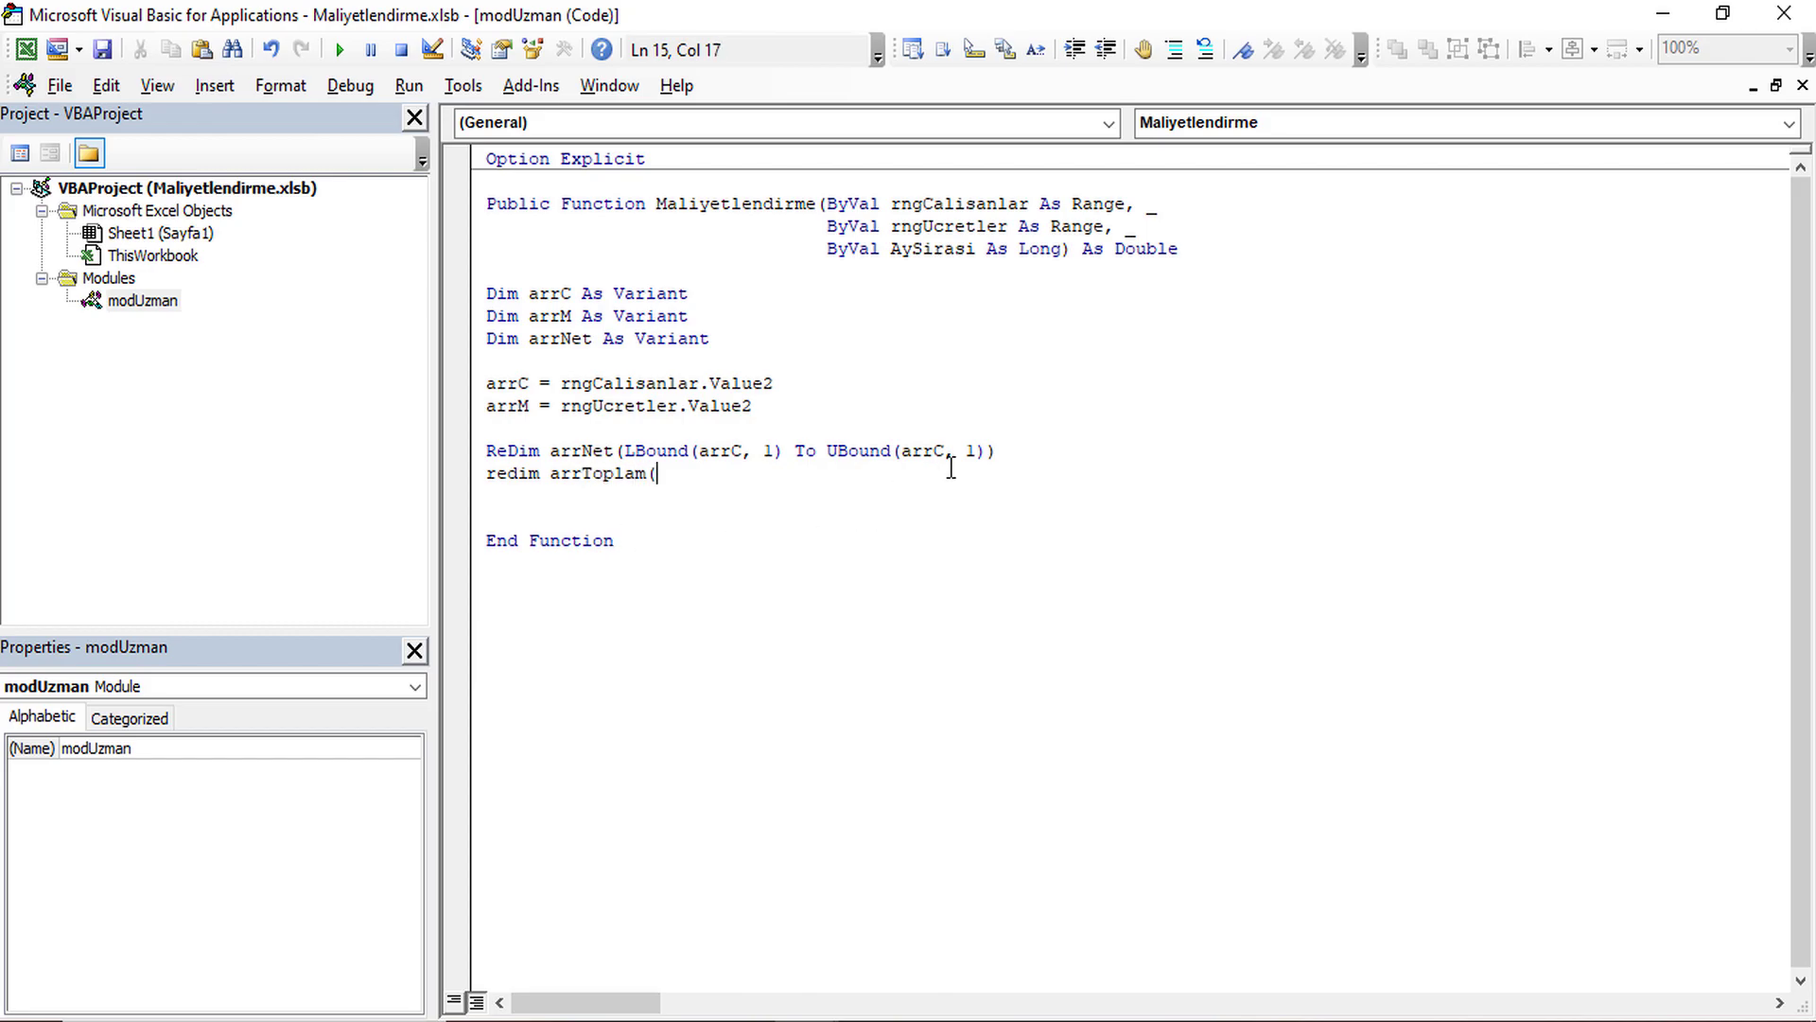
Copy the LBound(arrC, 1) To UBound(arrC, 1) bounds from arrNet into the ReDim arrToplam line.
left_click_drag(985, 451, 624, 455)
key("ctrl+c")
left_click(709, 470)
key("ctrl+v")
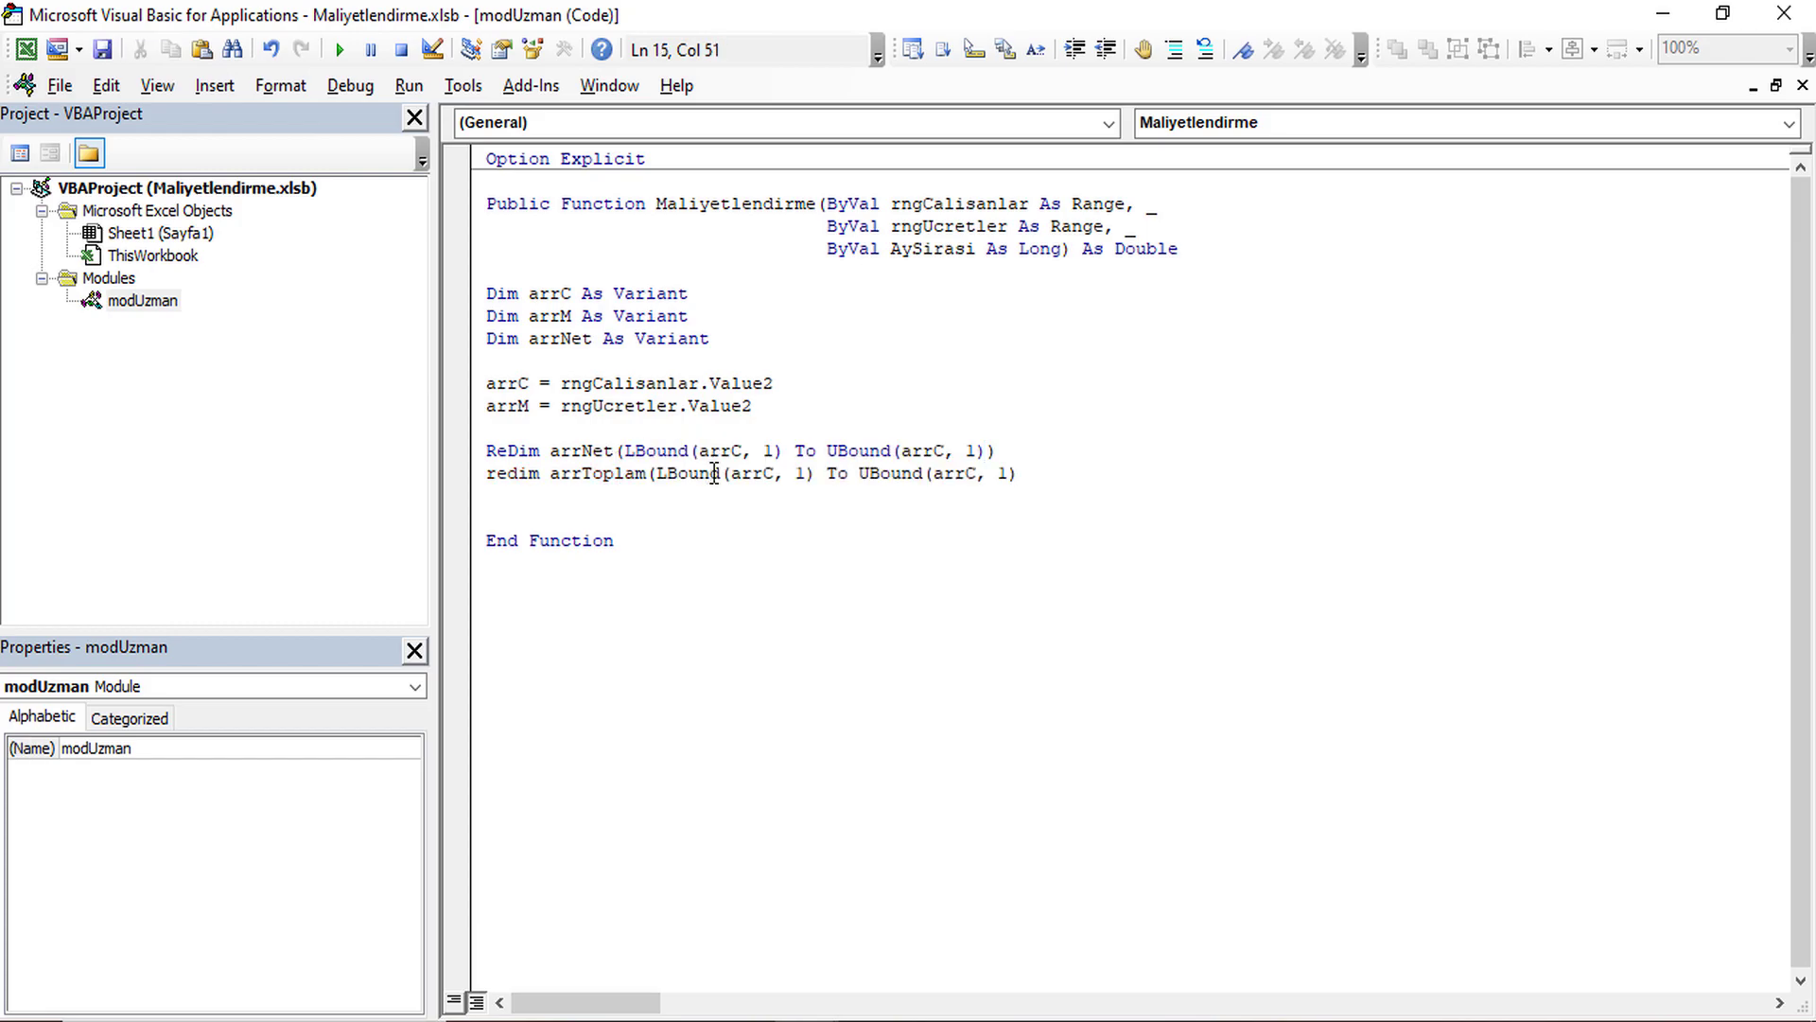
type(")")
key("Down")
Add the declaration Dim arrToplam As Variant below the arrNet declaration.
left_click(603, 512)
double_click(593, 470)
left_click(730, 341)
key("Return")
type("dim")
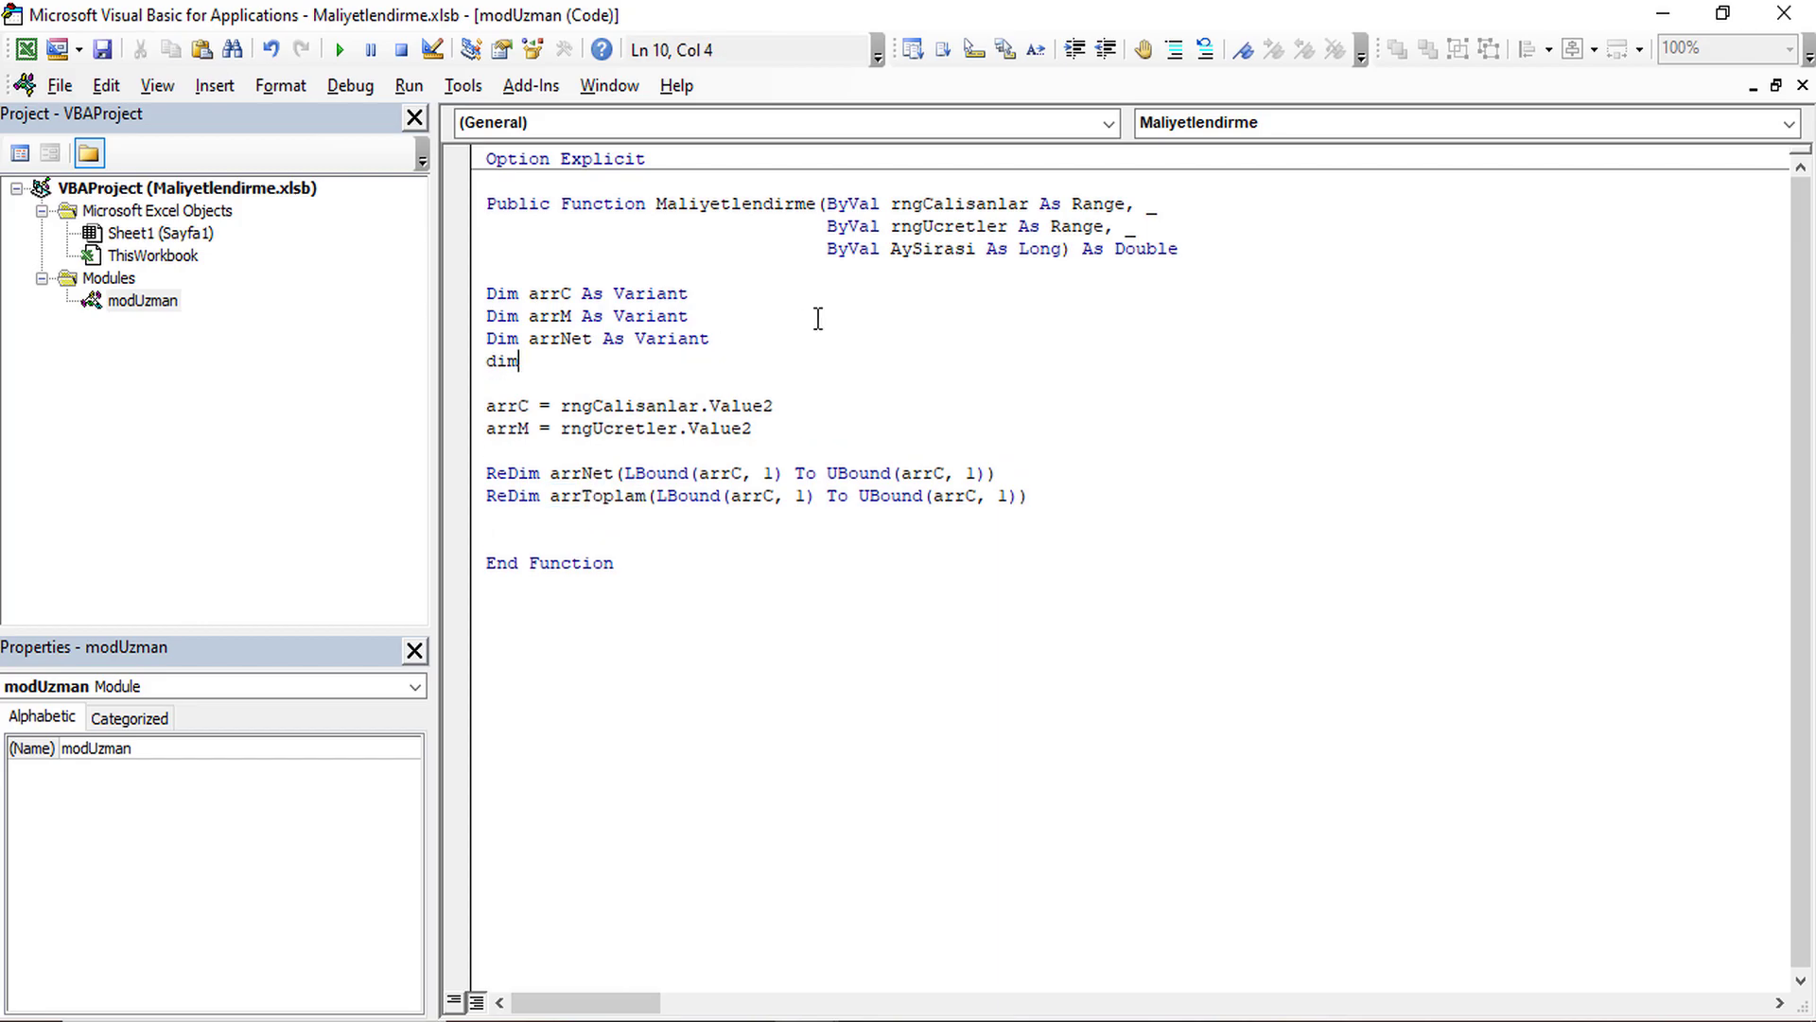
type(" arrToplam as Variant")
key("Down")
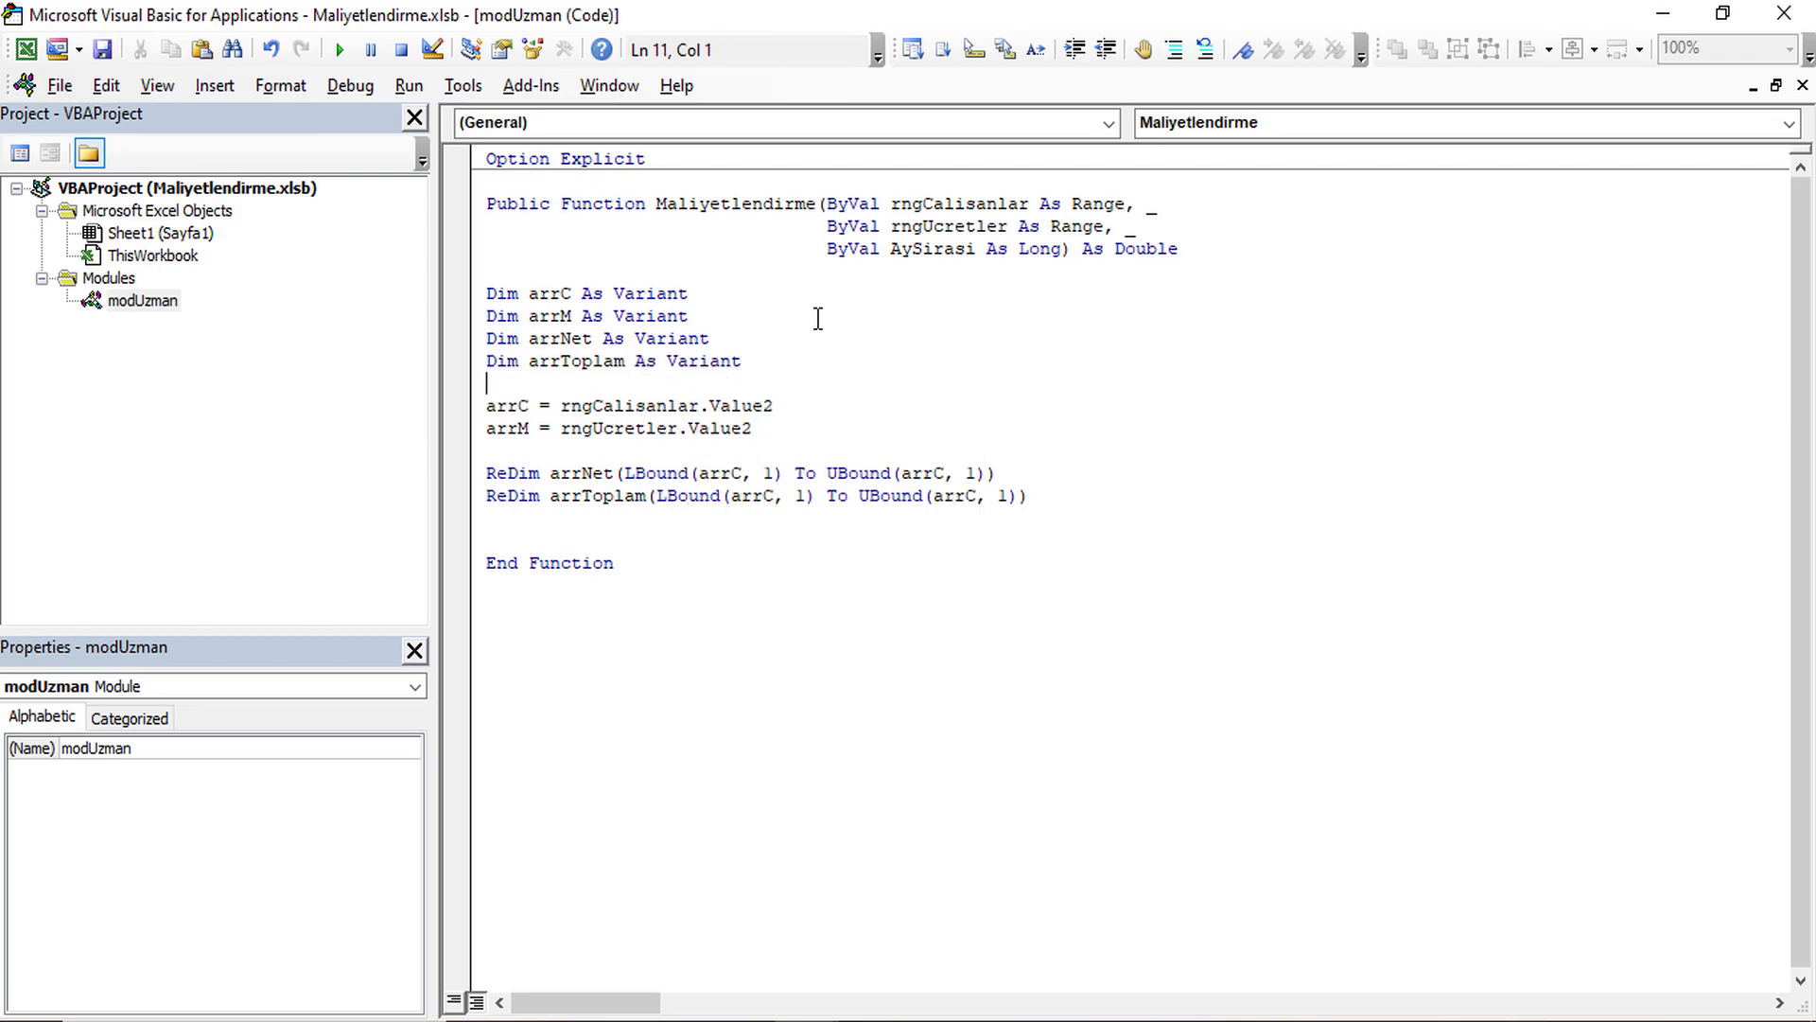
key("Down")
left_click(551, 272)
Declare the loop counter Dim i As Long.
key("Return")
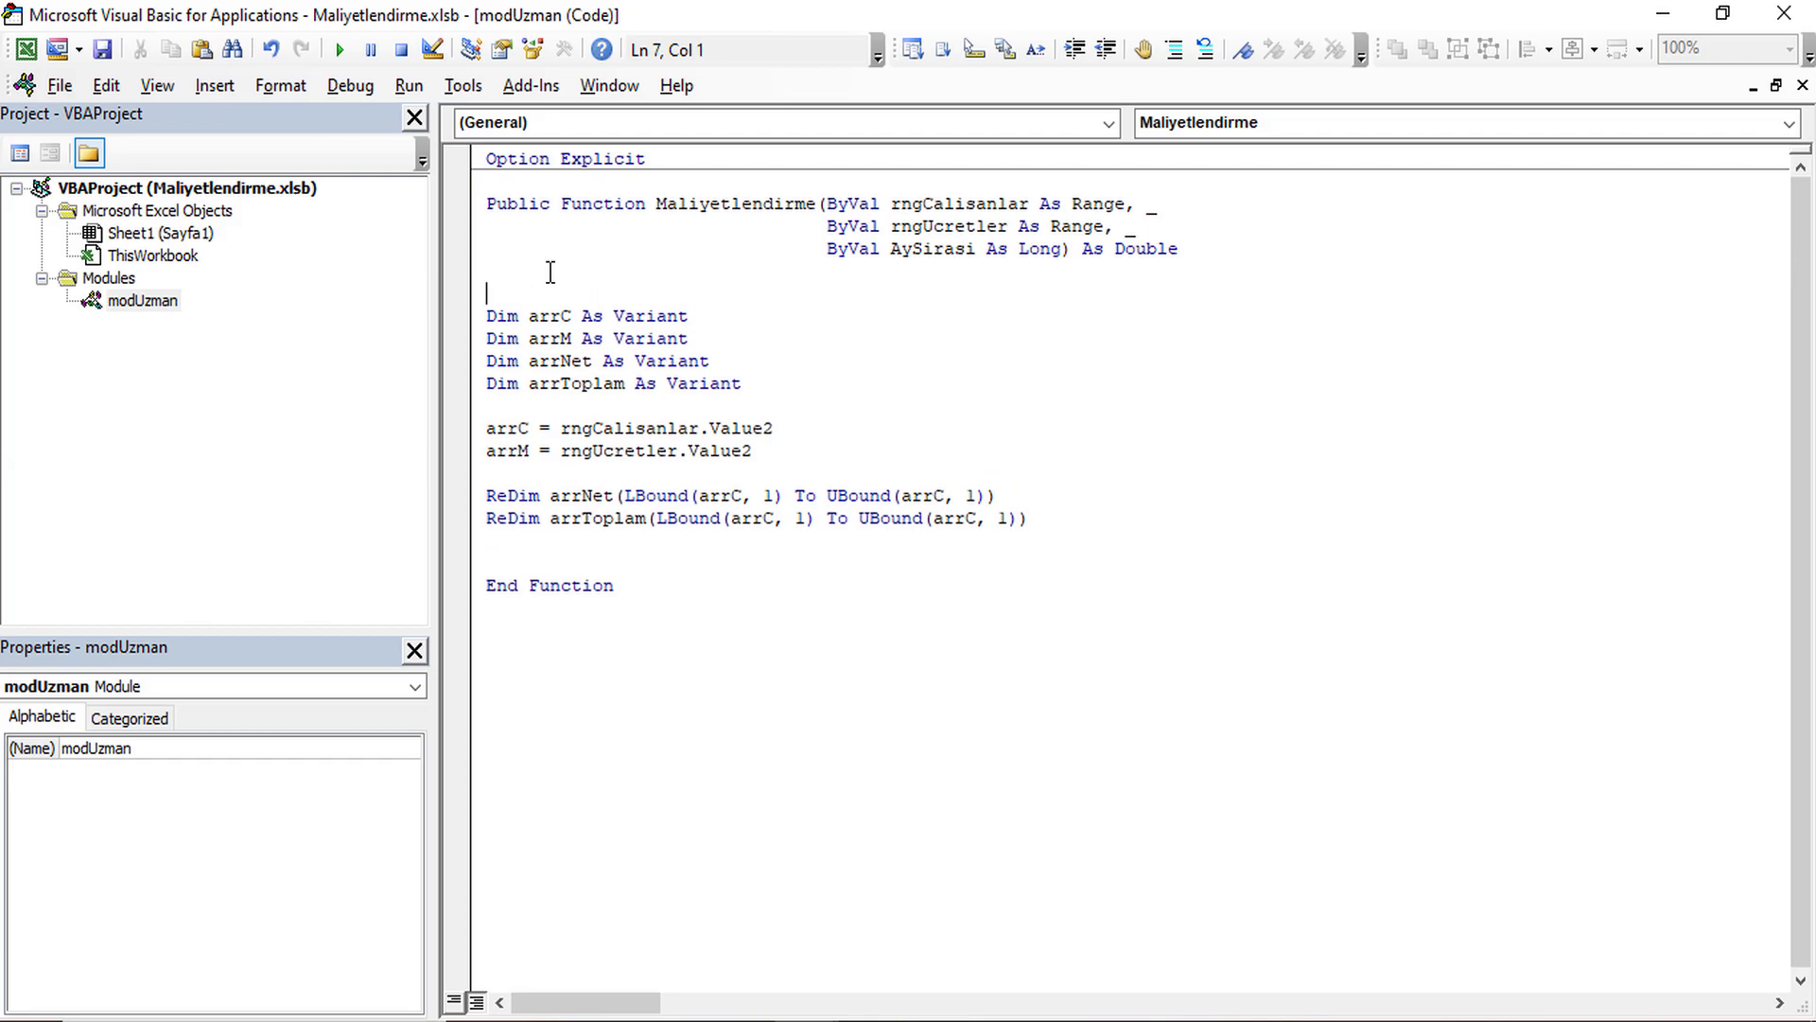
type("di ")
type("i as Long")
key("Down")
key("Down")
key("Down")
key("Down")
key("Down")
key("Down")
Add a For i = LBound(arrC,1) To UBound(arrC,1) … Next i loop.
key("Return")
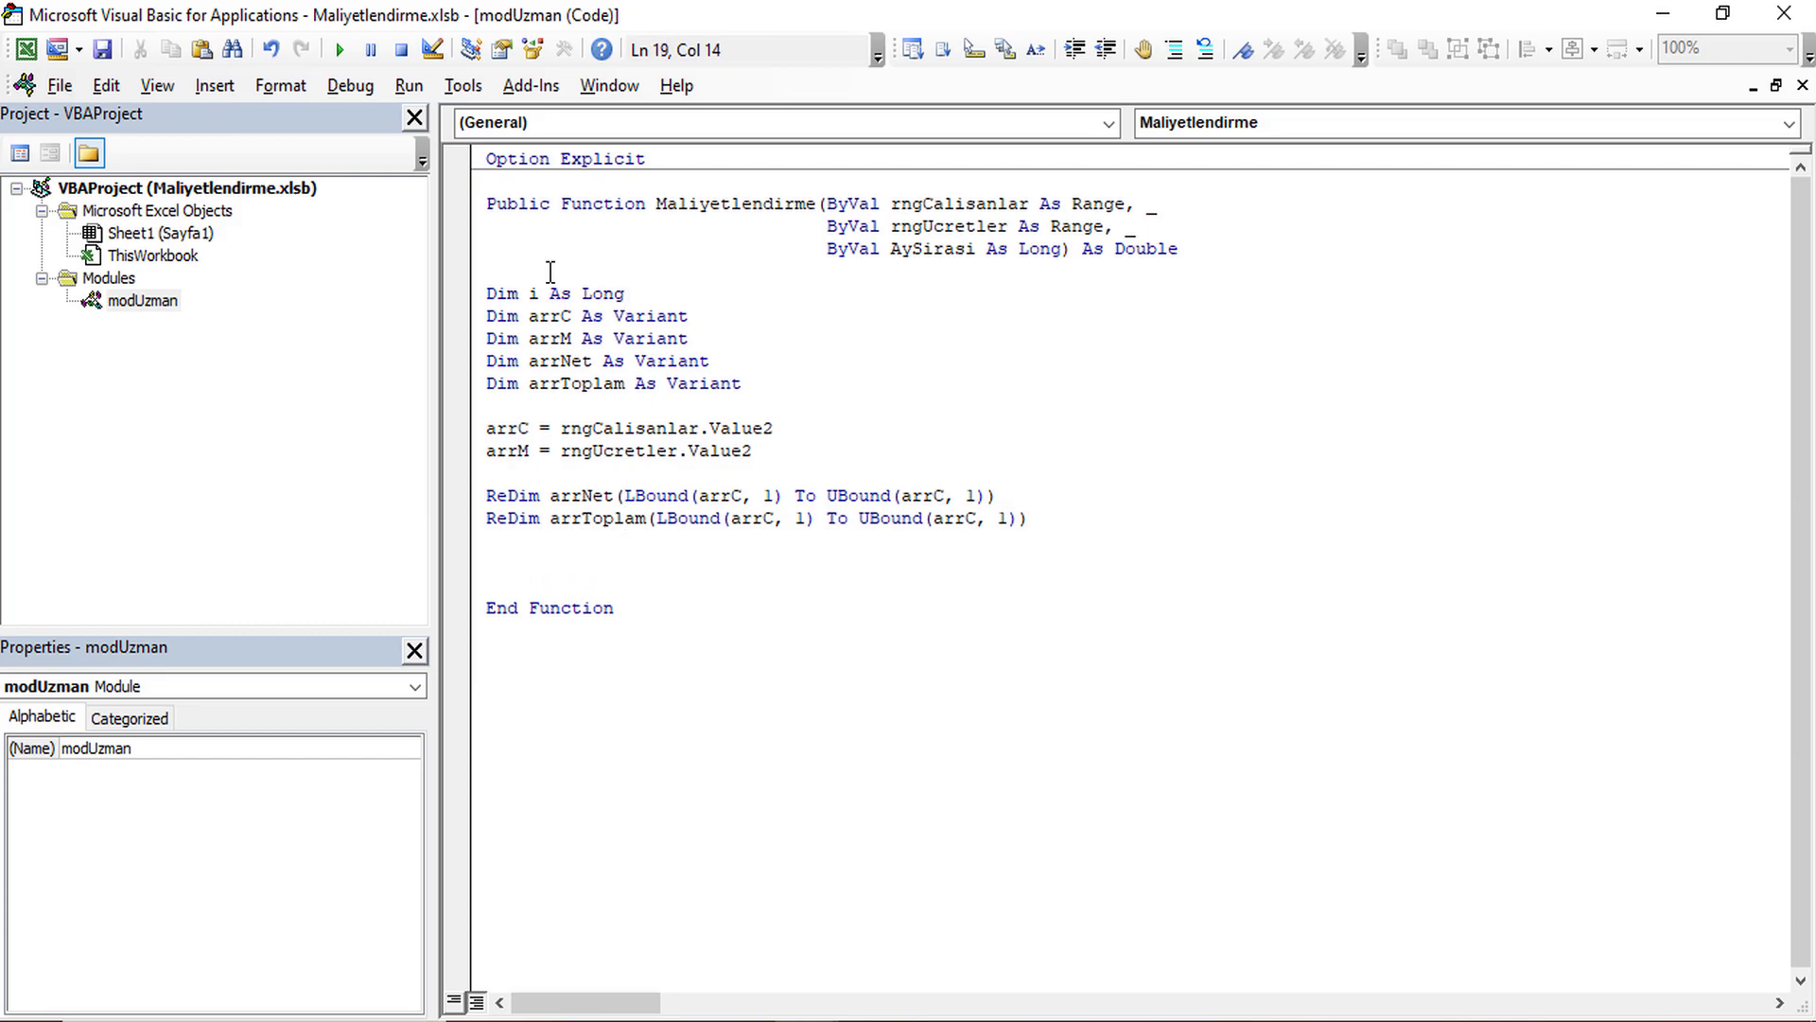
type("for i")
type("=1boudn")
key("BackSpace")
key("BackSpace")
type("nd(")
type("arrc,1")
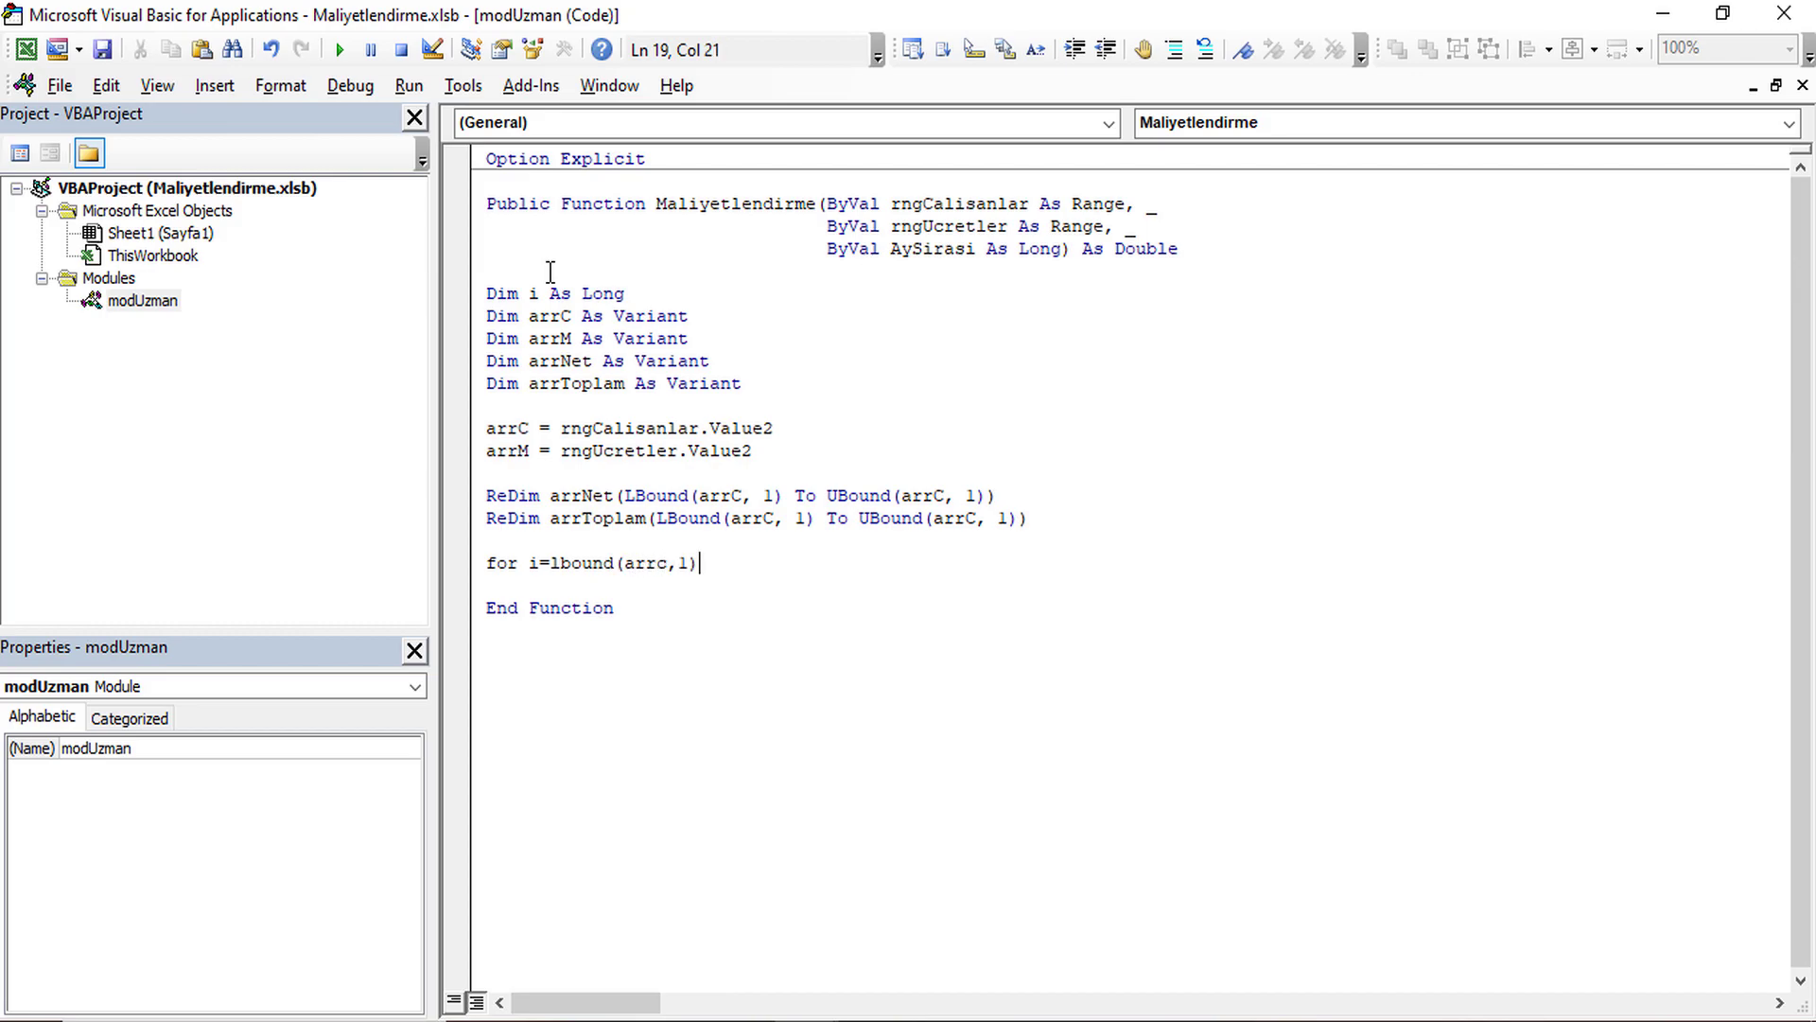
key("shift+Left")
key("shift+Left")
key("shift+Left")
key("shift+Left")
key("shift+Left")
key("shift+Left")
key("shift+Left")
key("End")
type("to ubound(arrc,1)")
key("Return")
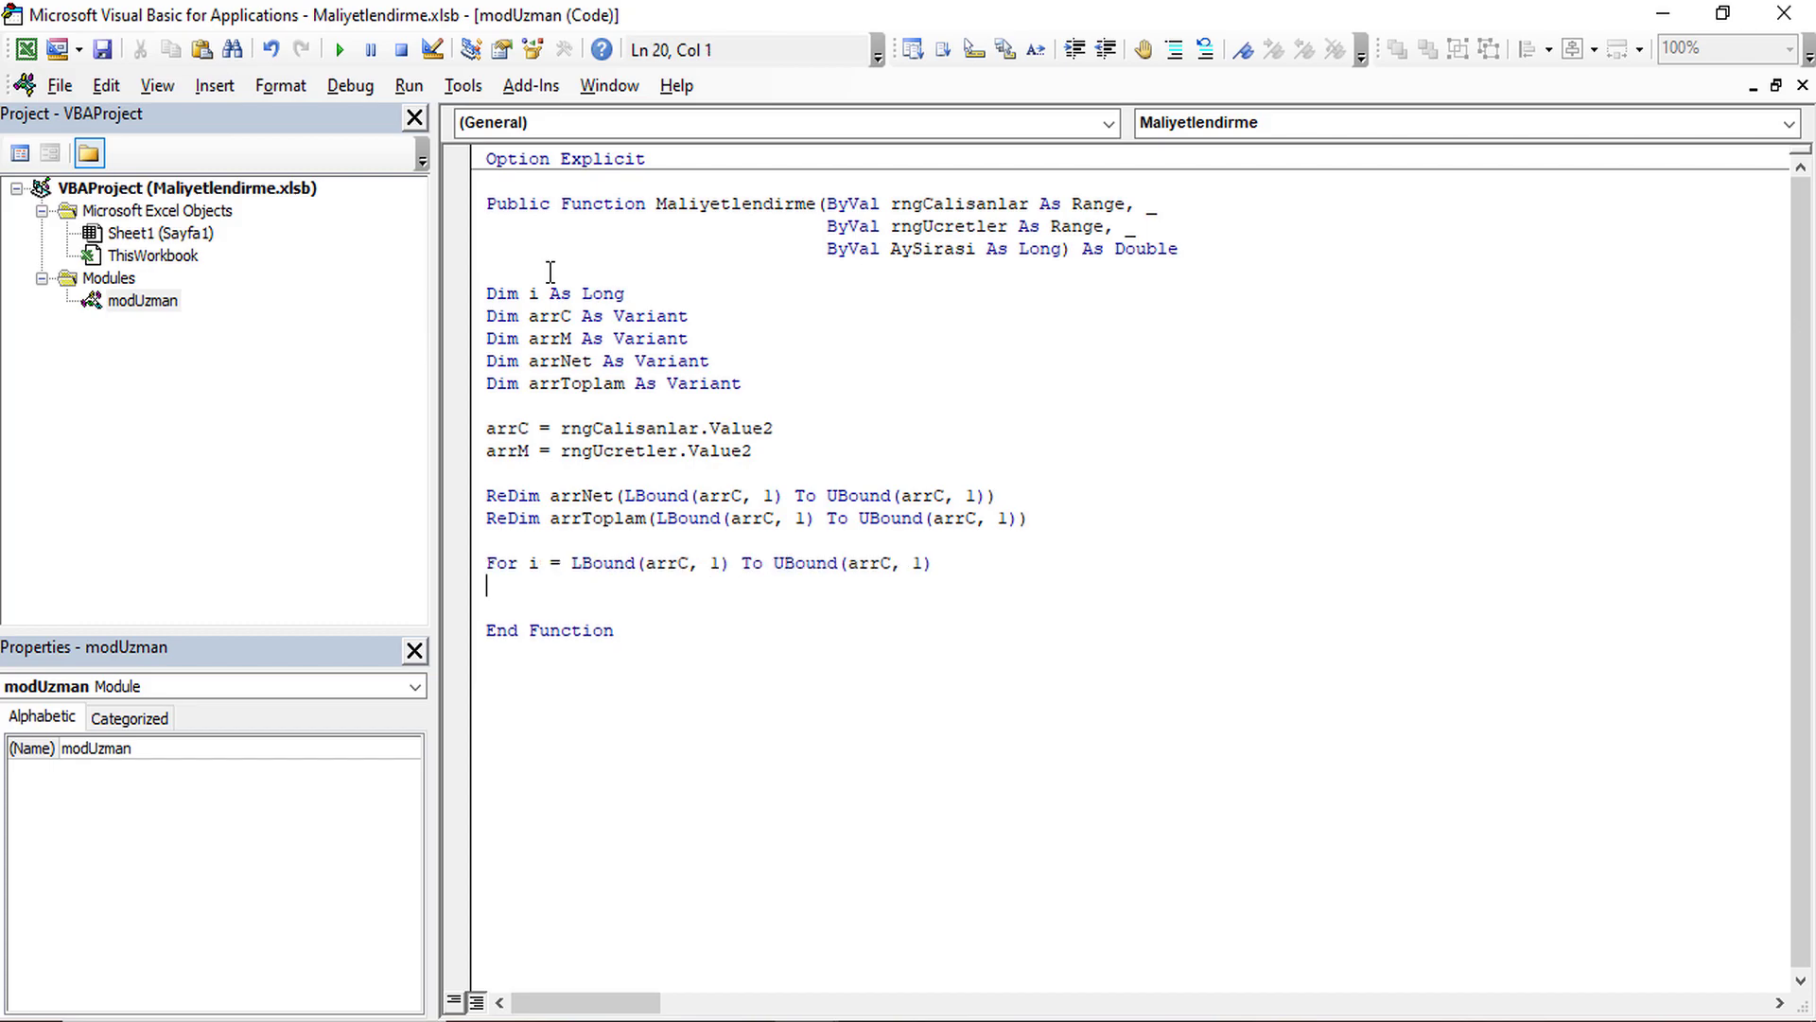
key("Return")
type("next i")
key("Up")
Inside the loop, add an If/Else/End If on the first row, setting arrNet(i) = arrC(i,1).
key("Tab")
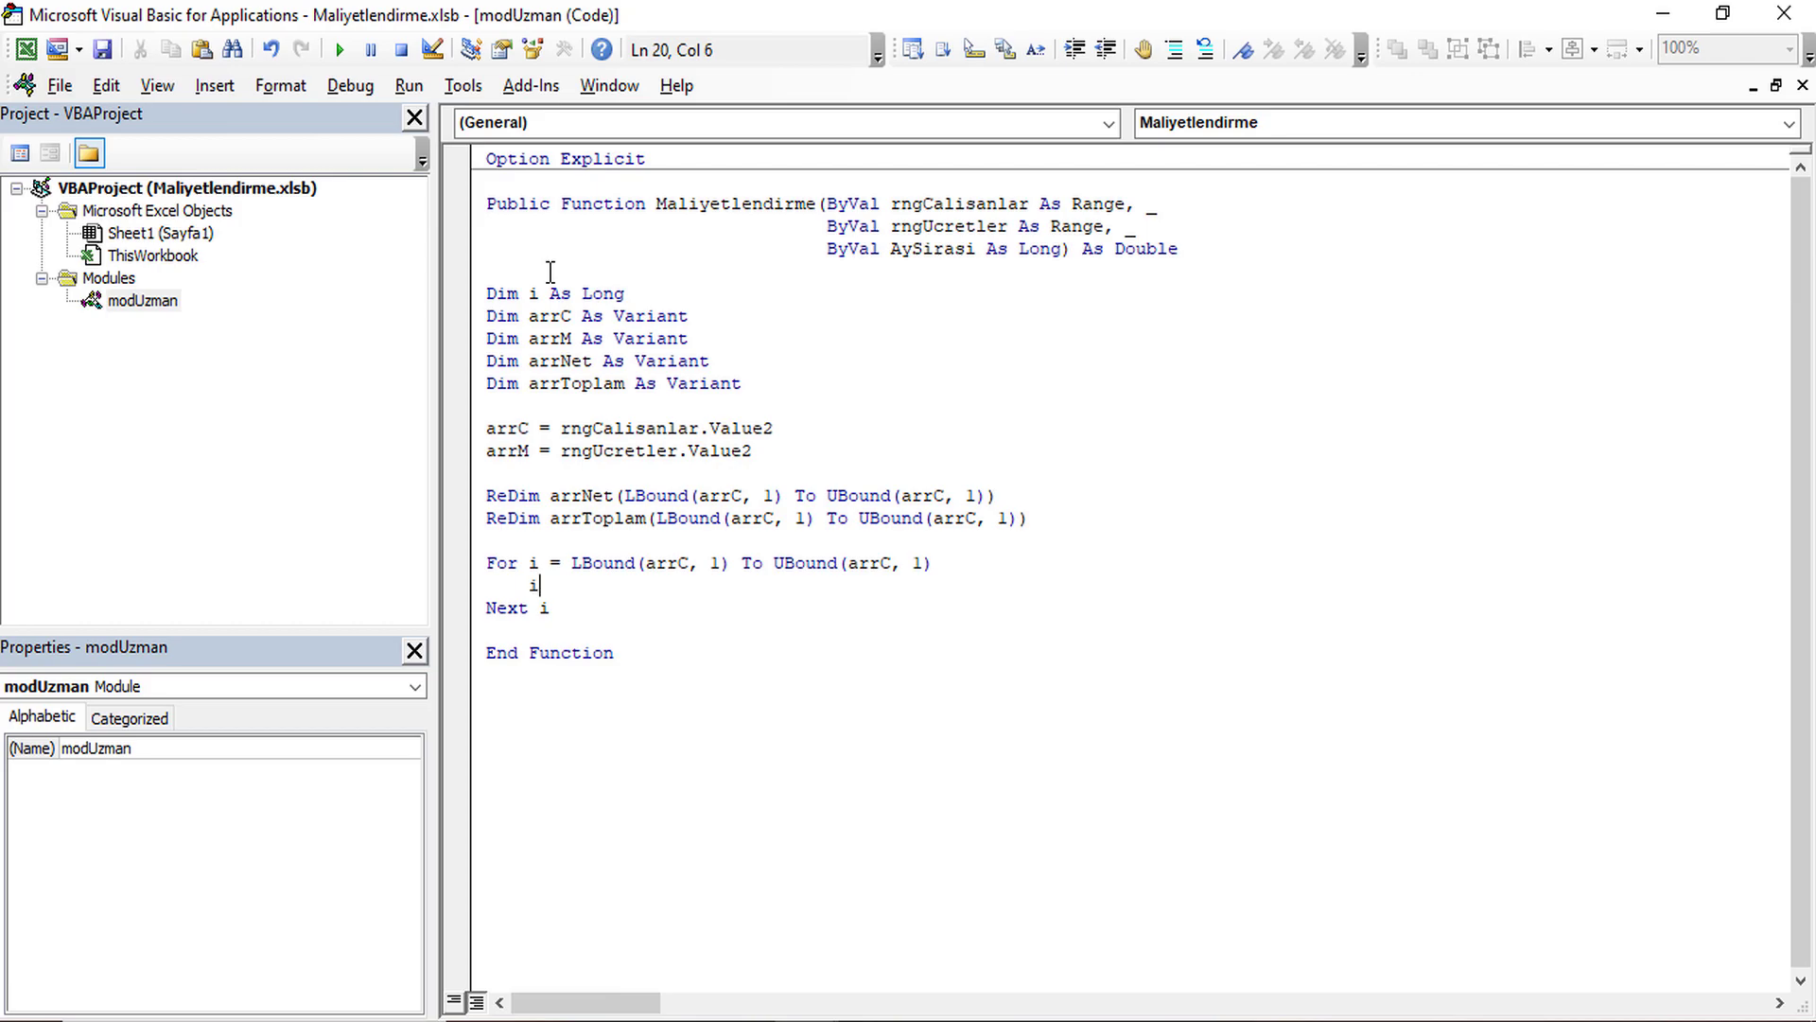
type("f i=lbo")
type("und(arr")
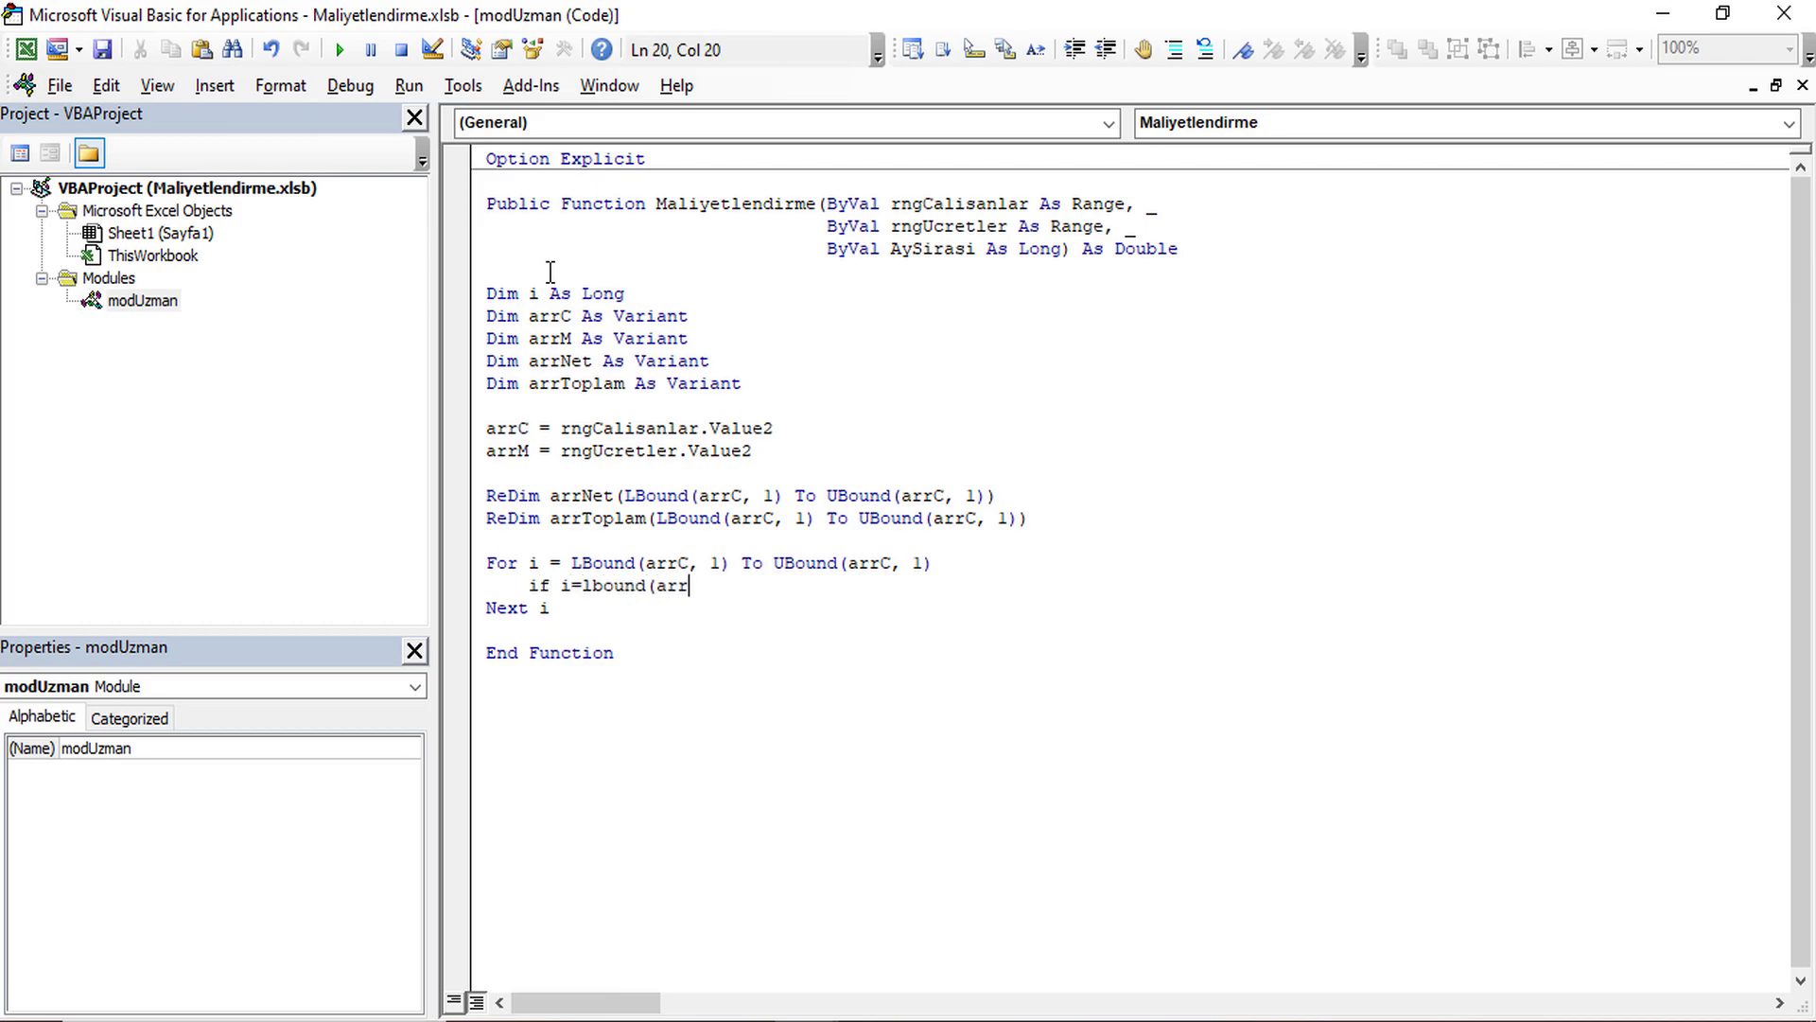
type("c,1")
type(") Then")
key("Return")
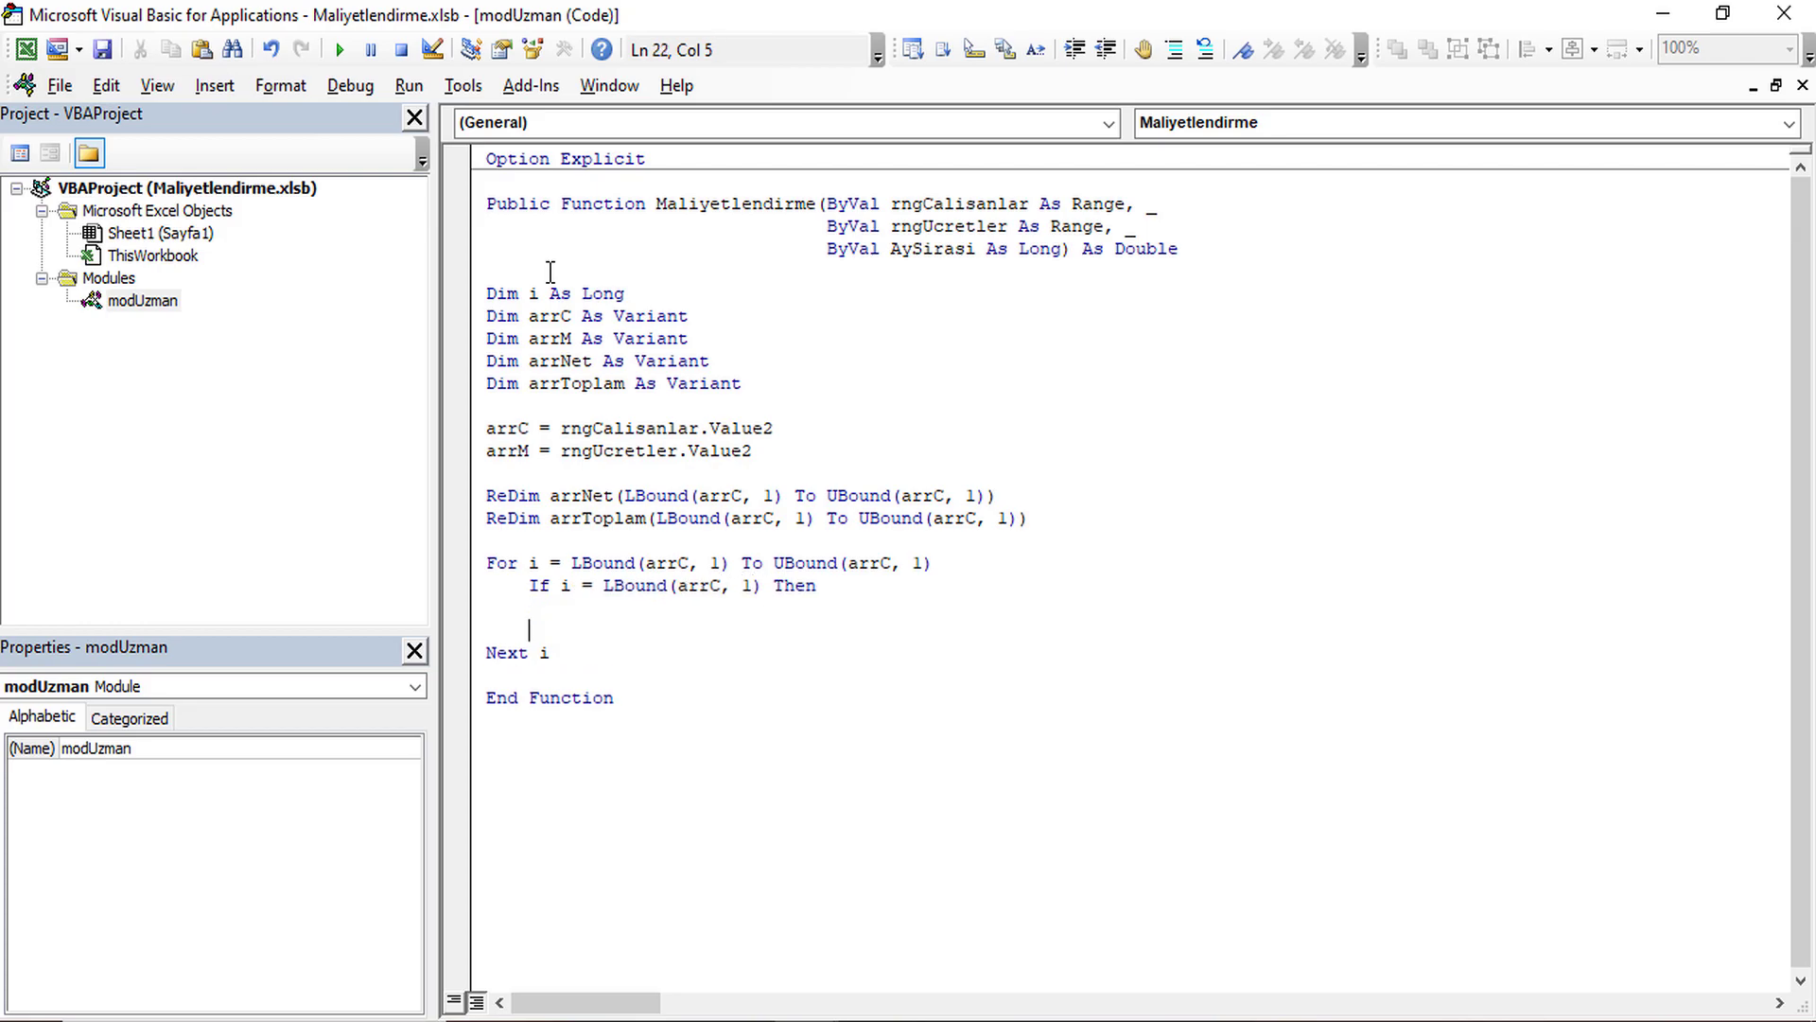
type("else")
key("Return")
key("Return")
type("end if")
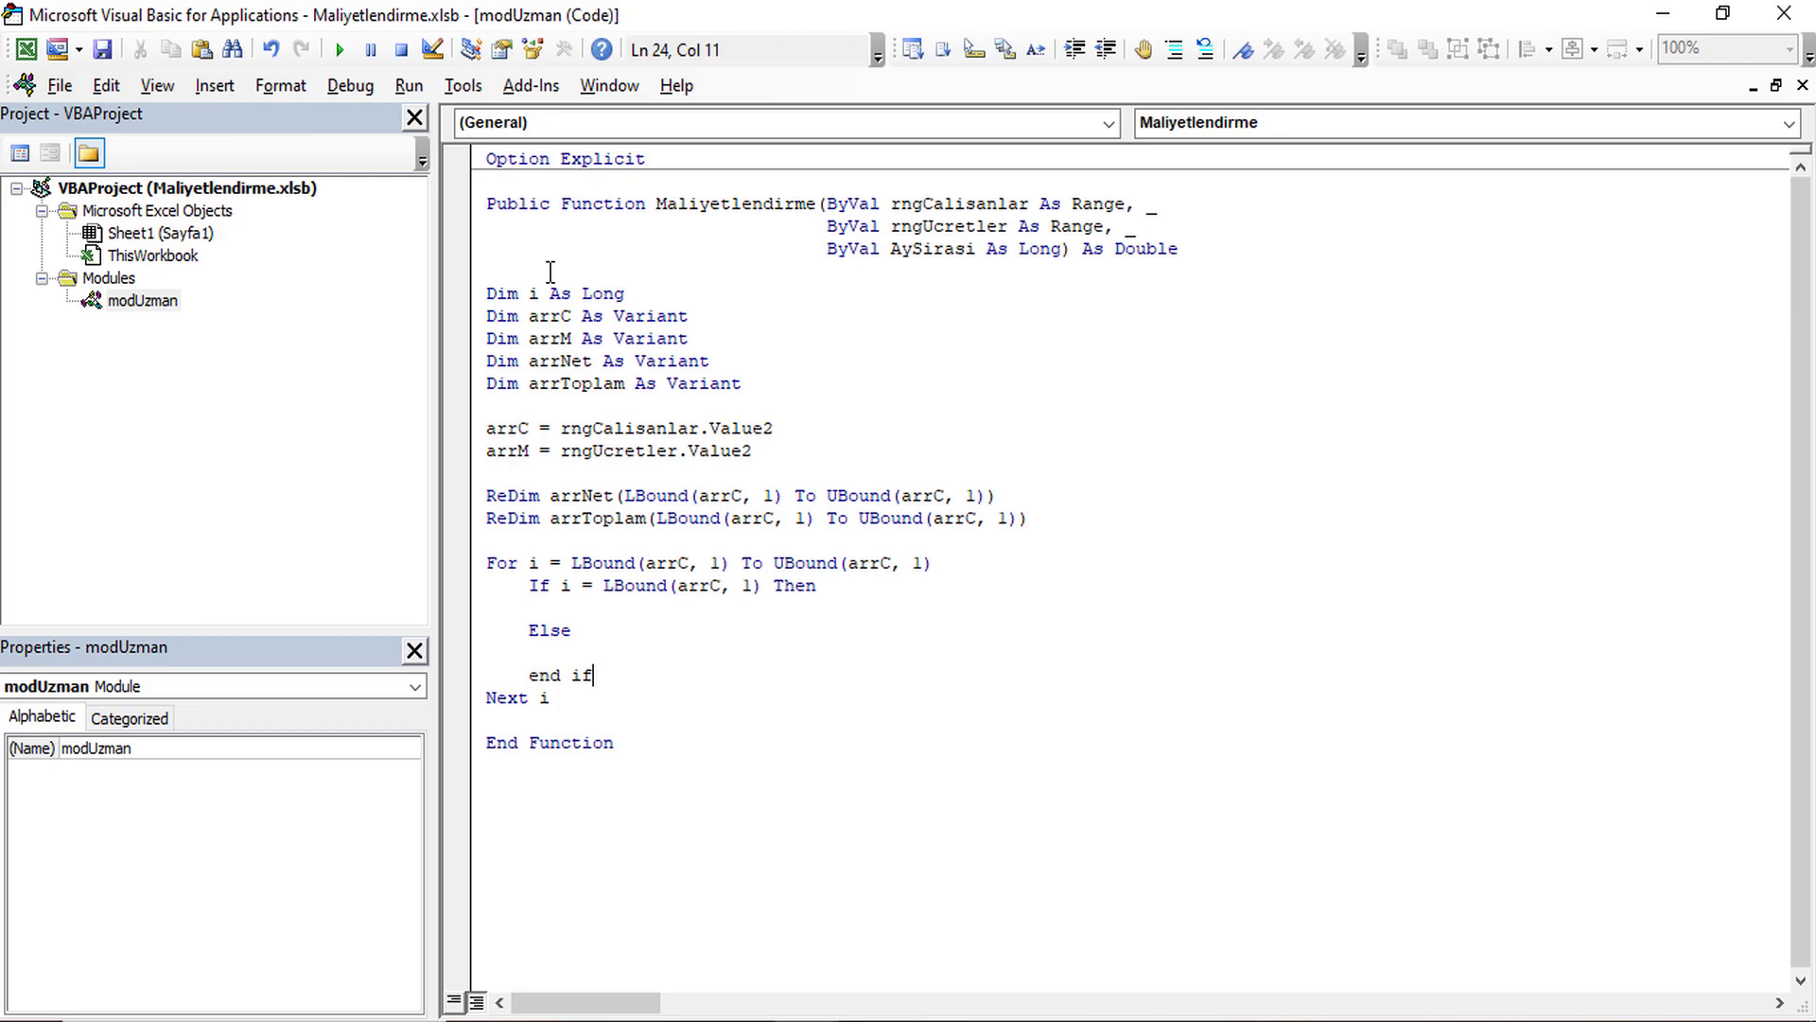
key("Up")
key("Up")
key("Up")
type("a")
type("rrNet(i")
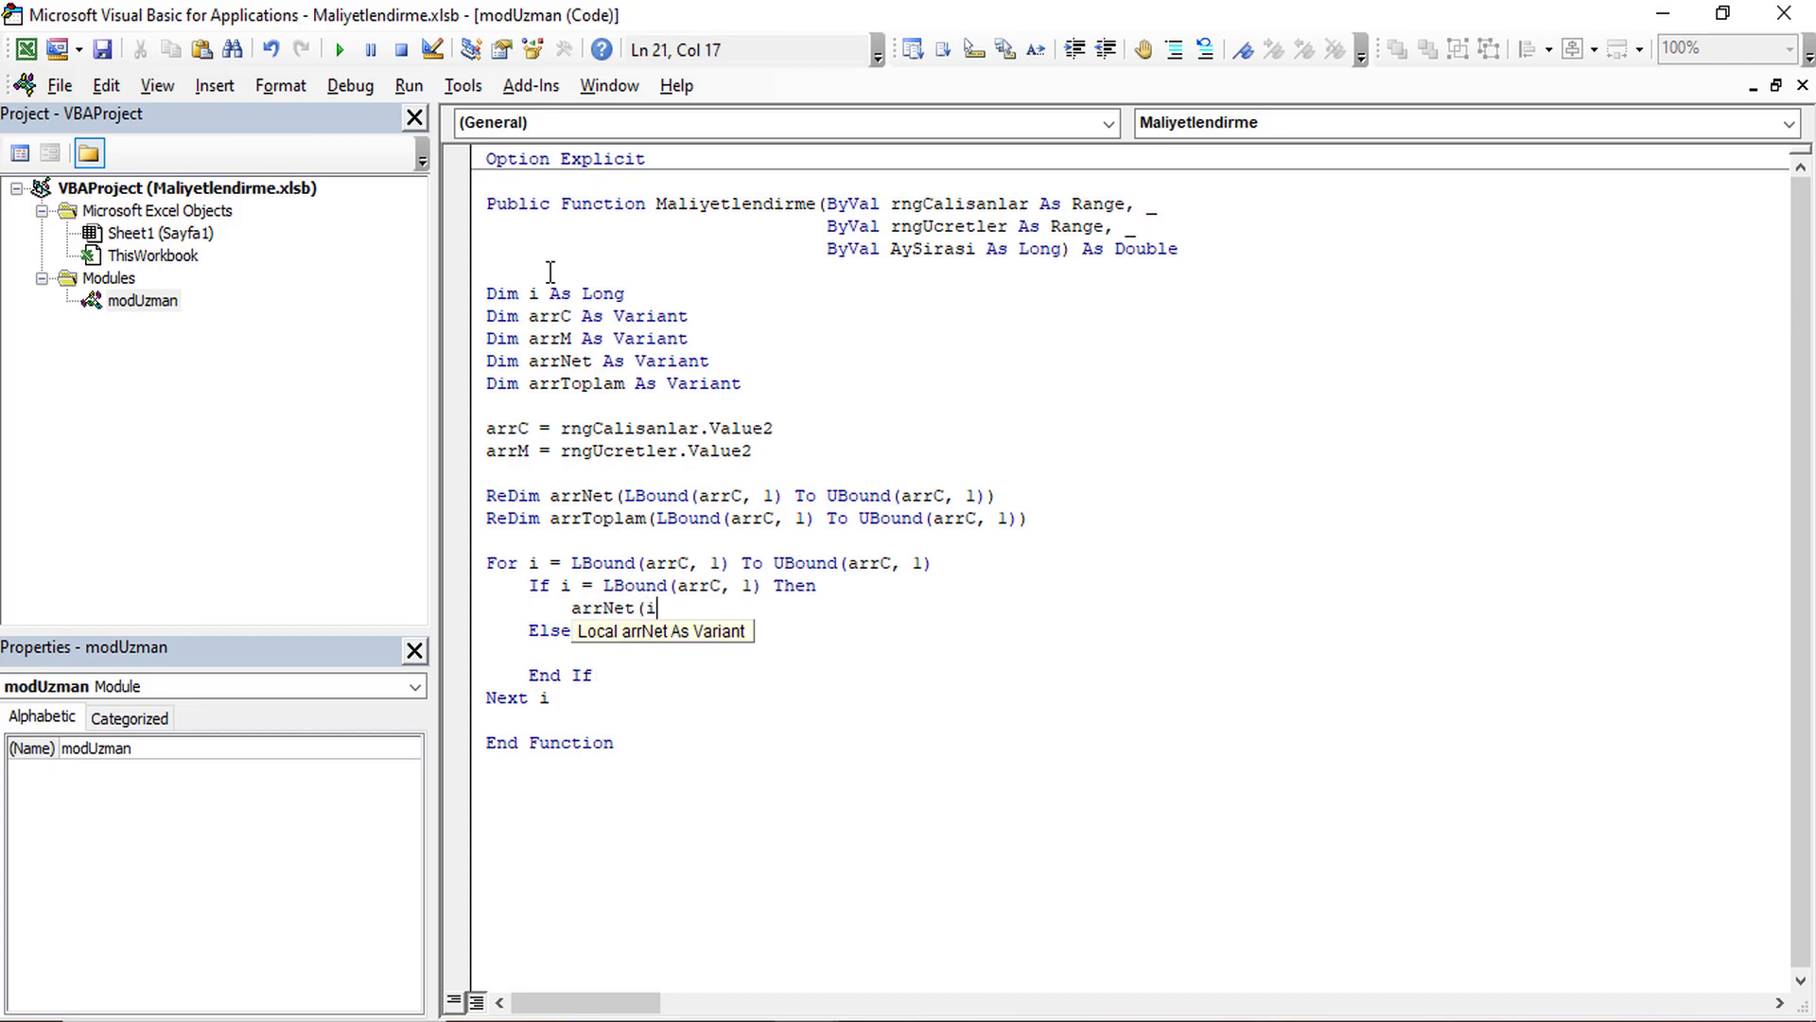
type(")")
type(" =")
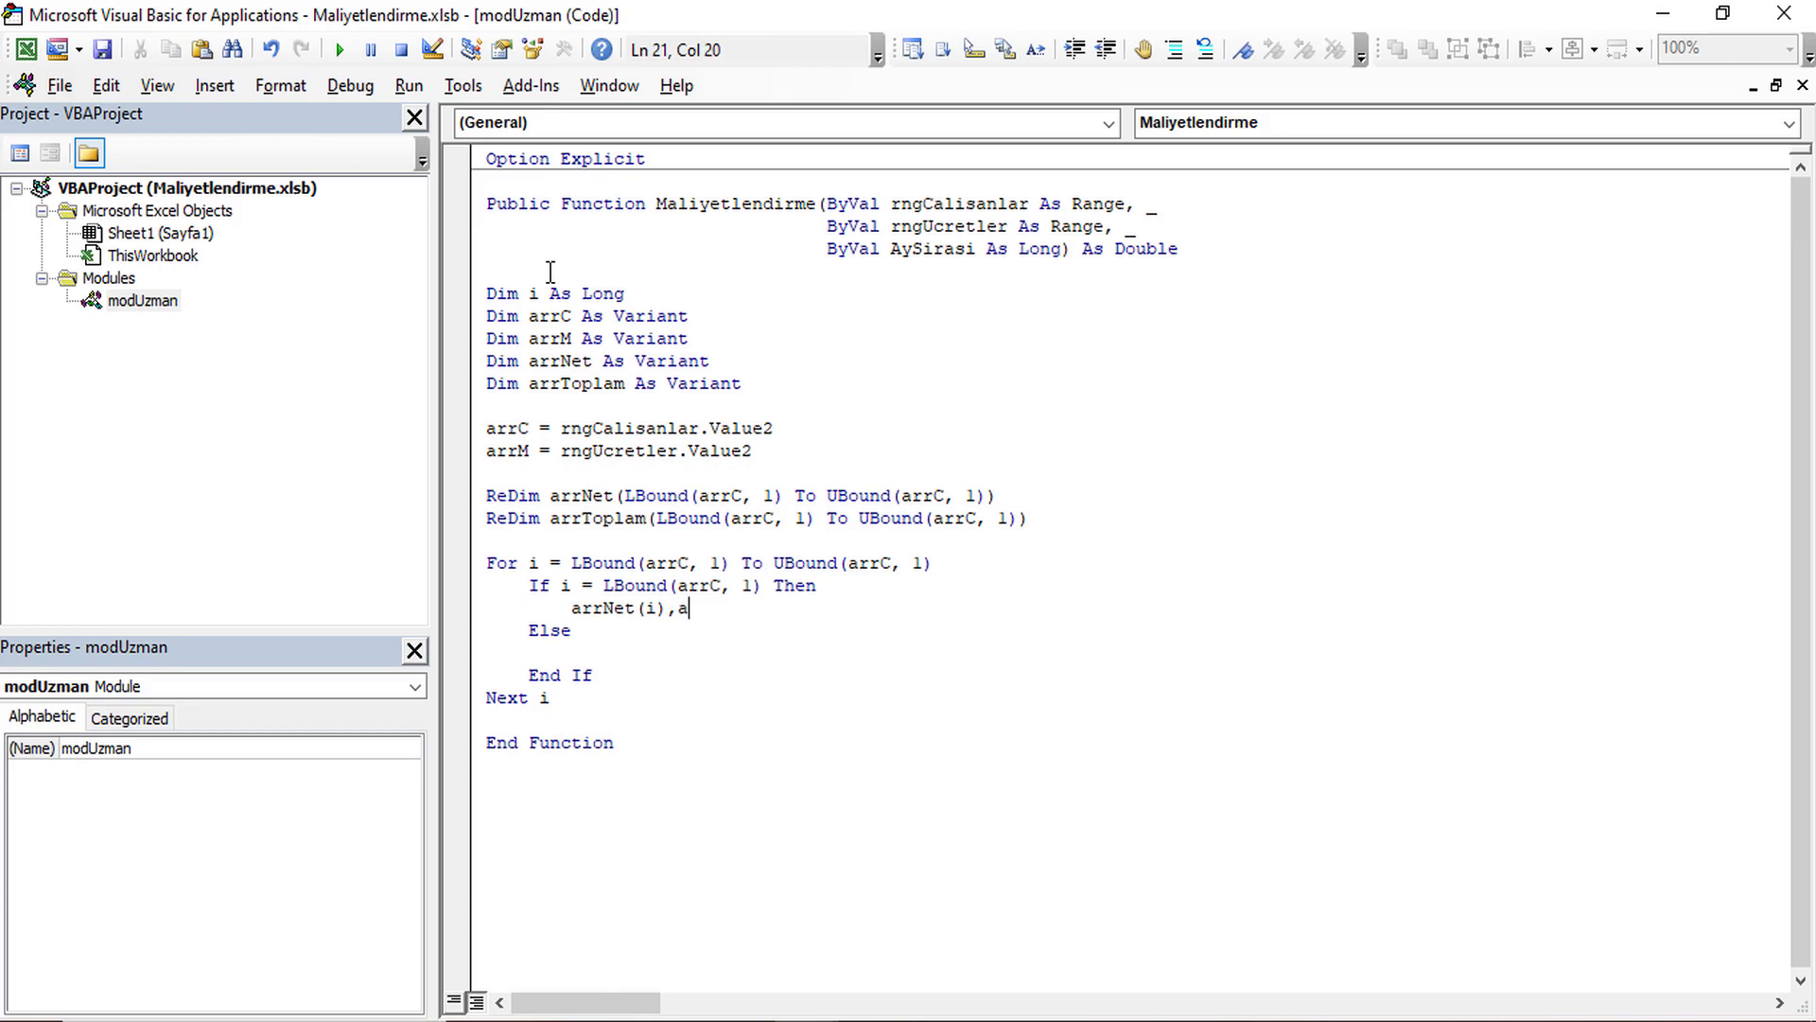
type(" a")
key("BackSpace")
key("BackSpace")
key("BackSpace")
key("BackSpace")
type("=arr")
type("c(i,1")
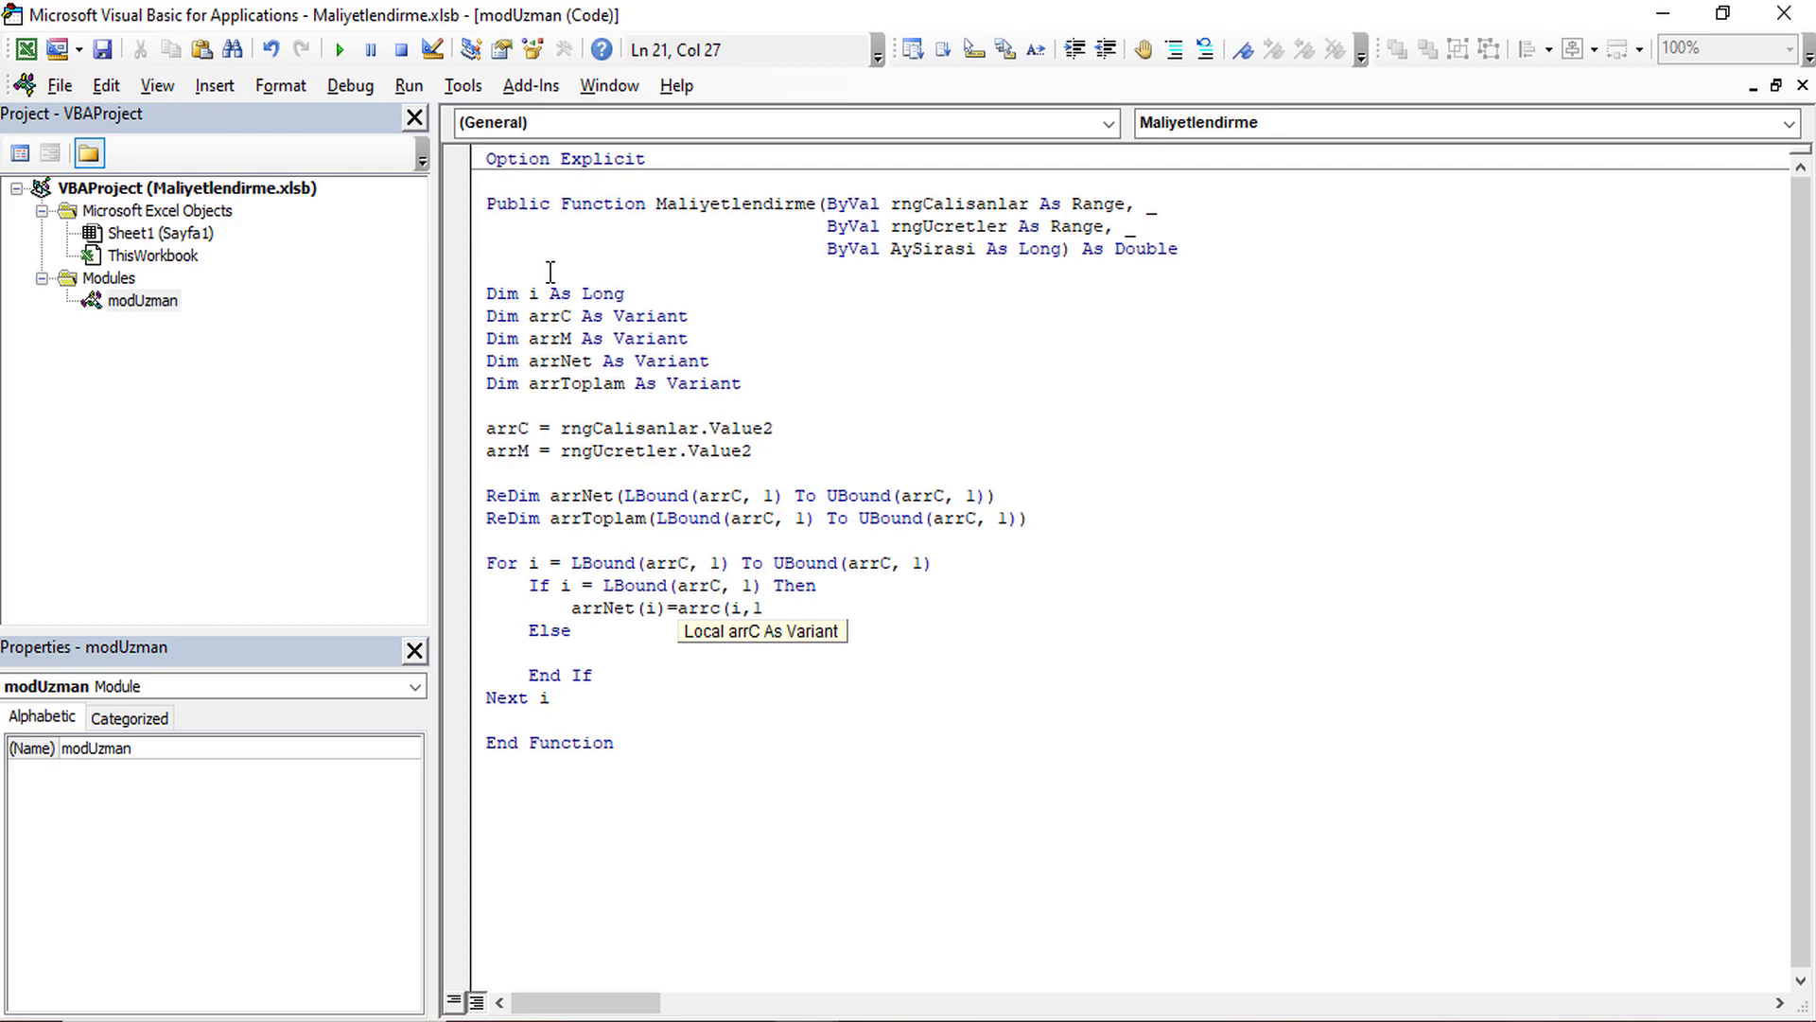
type(")")
Make the Else branch set arrNet(i) = arrC(i,1) - arrC(i-1,1).
key("shift+Left")
key("shift+Left")
key("shift+Left")
key("shift+Left")
key("shift+Left")
key("shift+Left")
key("shift+Left")
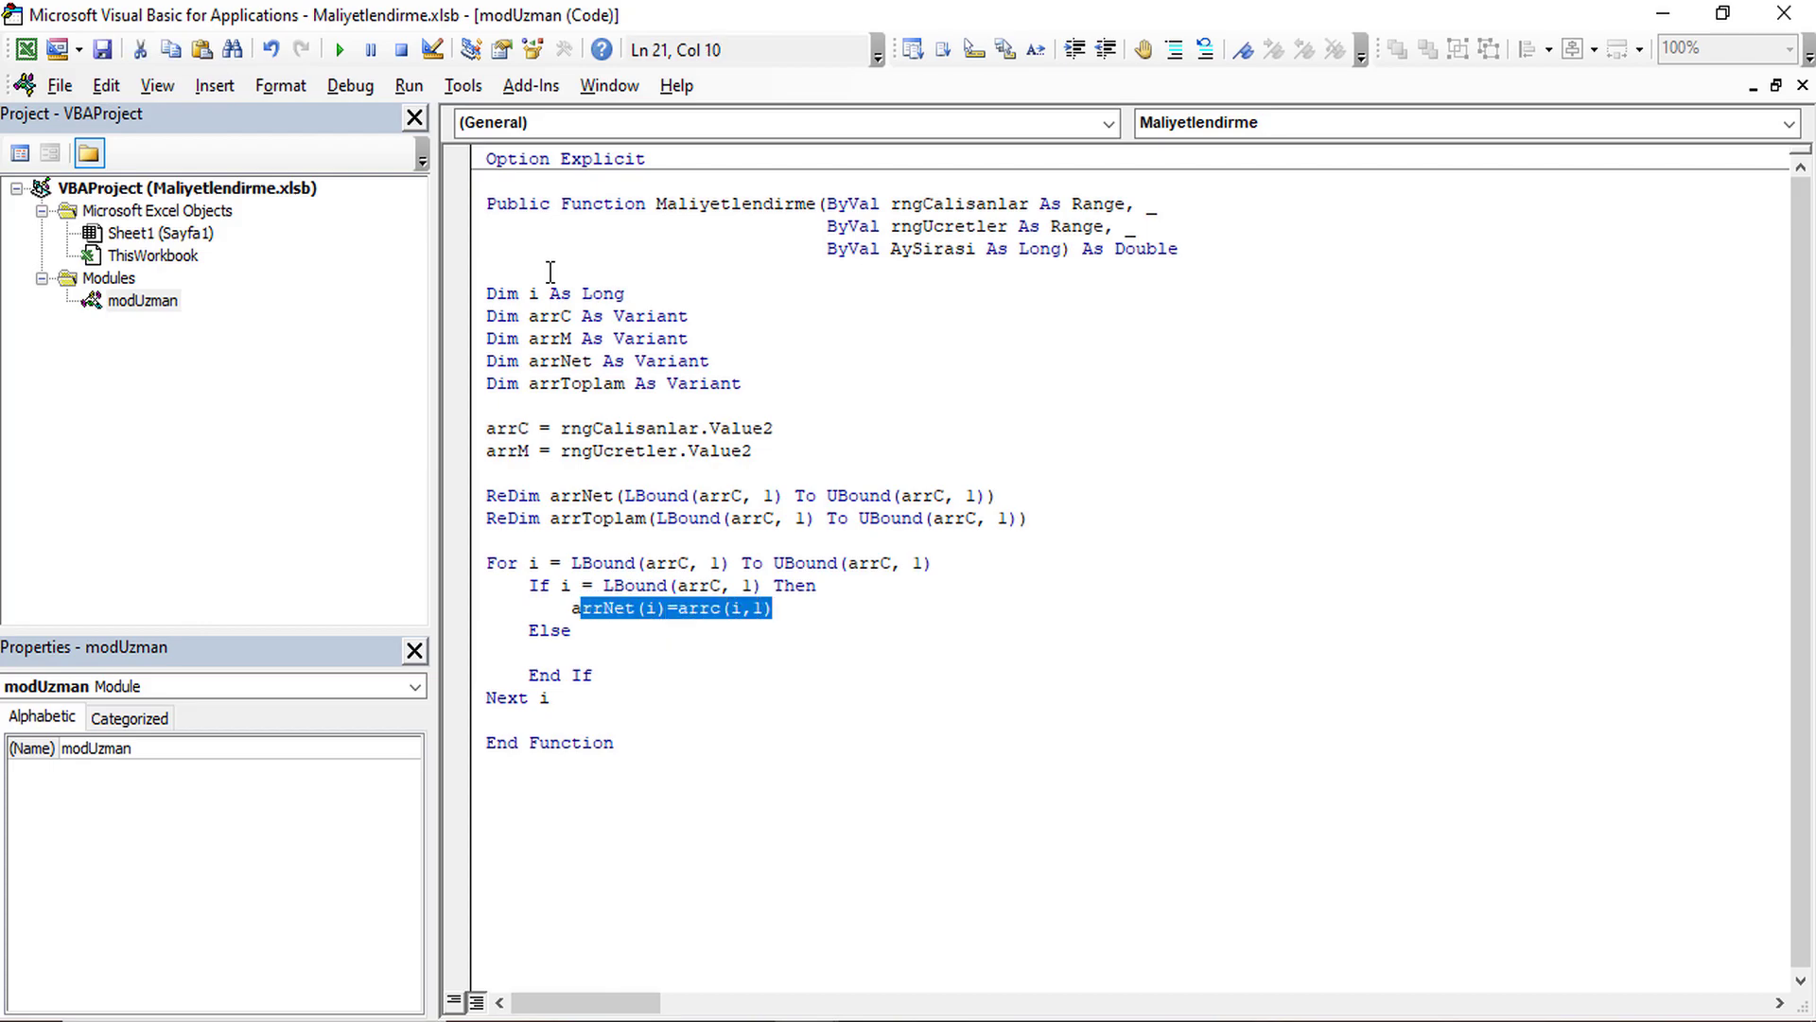
key("shift+Left")
key("ctrl+c")
key("Down")
key("Down")
key("ctrl+v")
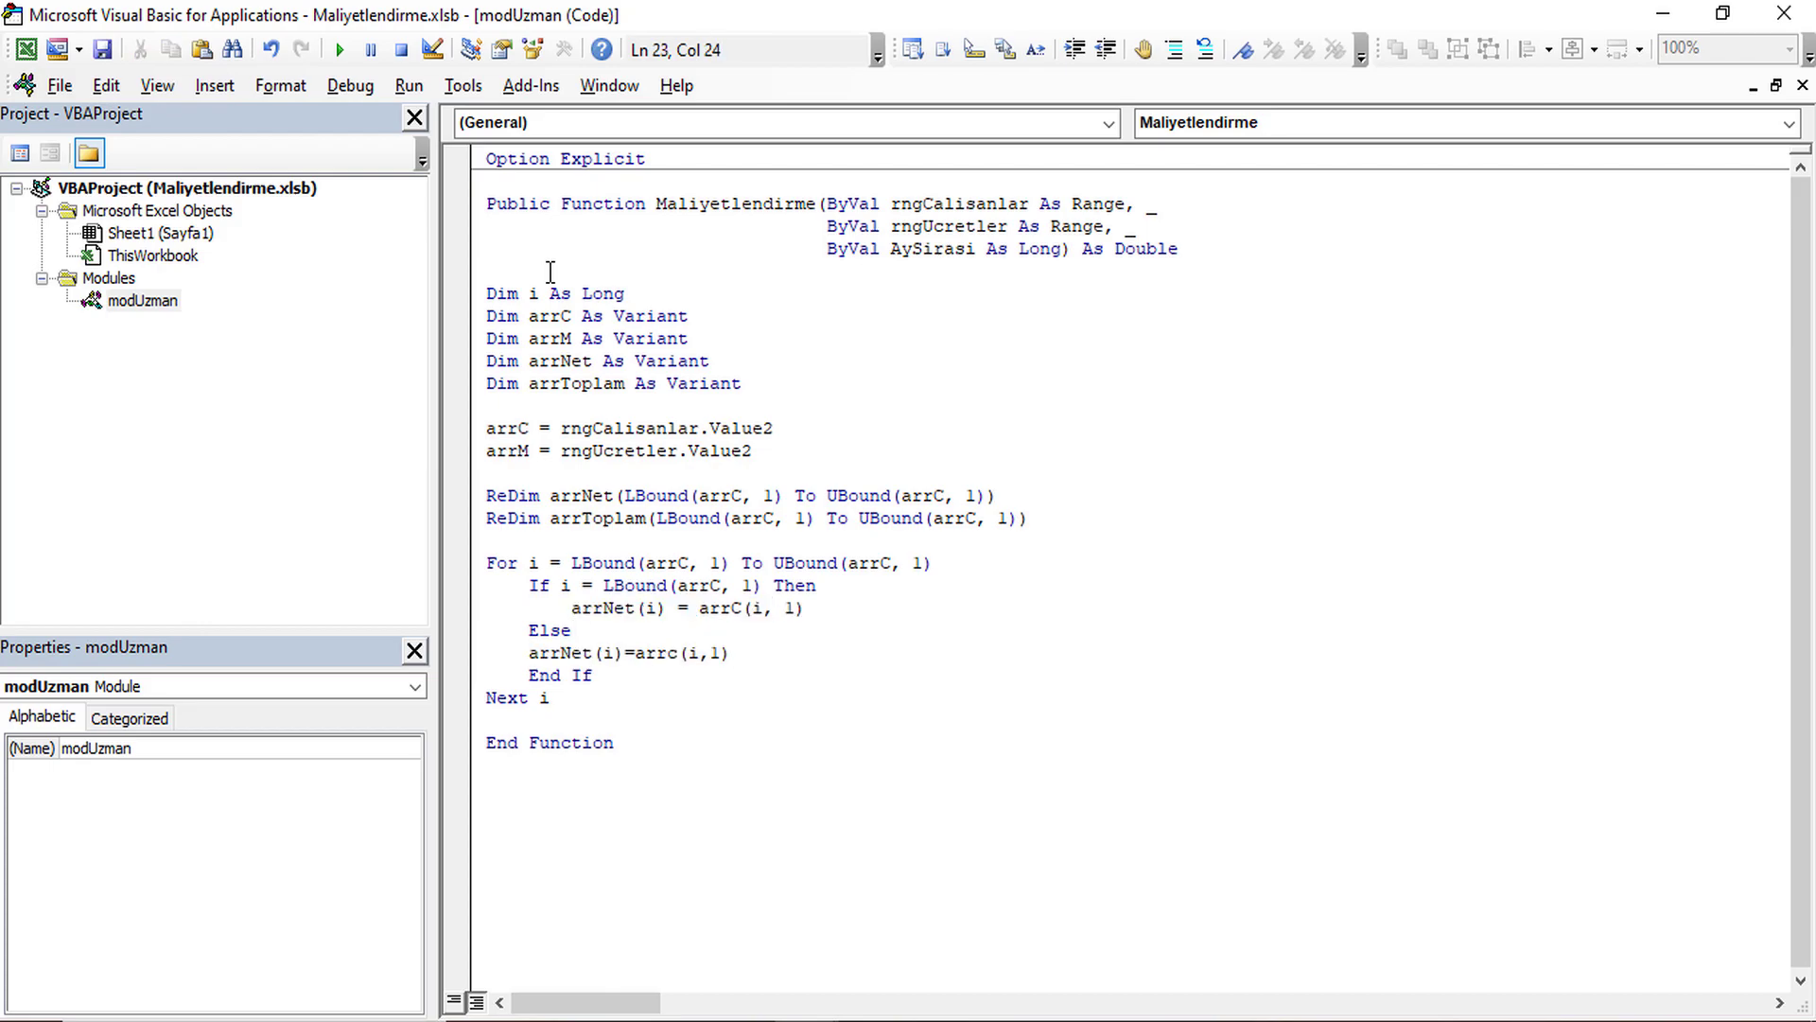
key("Home")
key("Tab")
key("ctrl+Home")
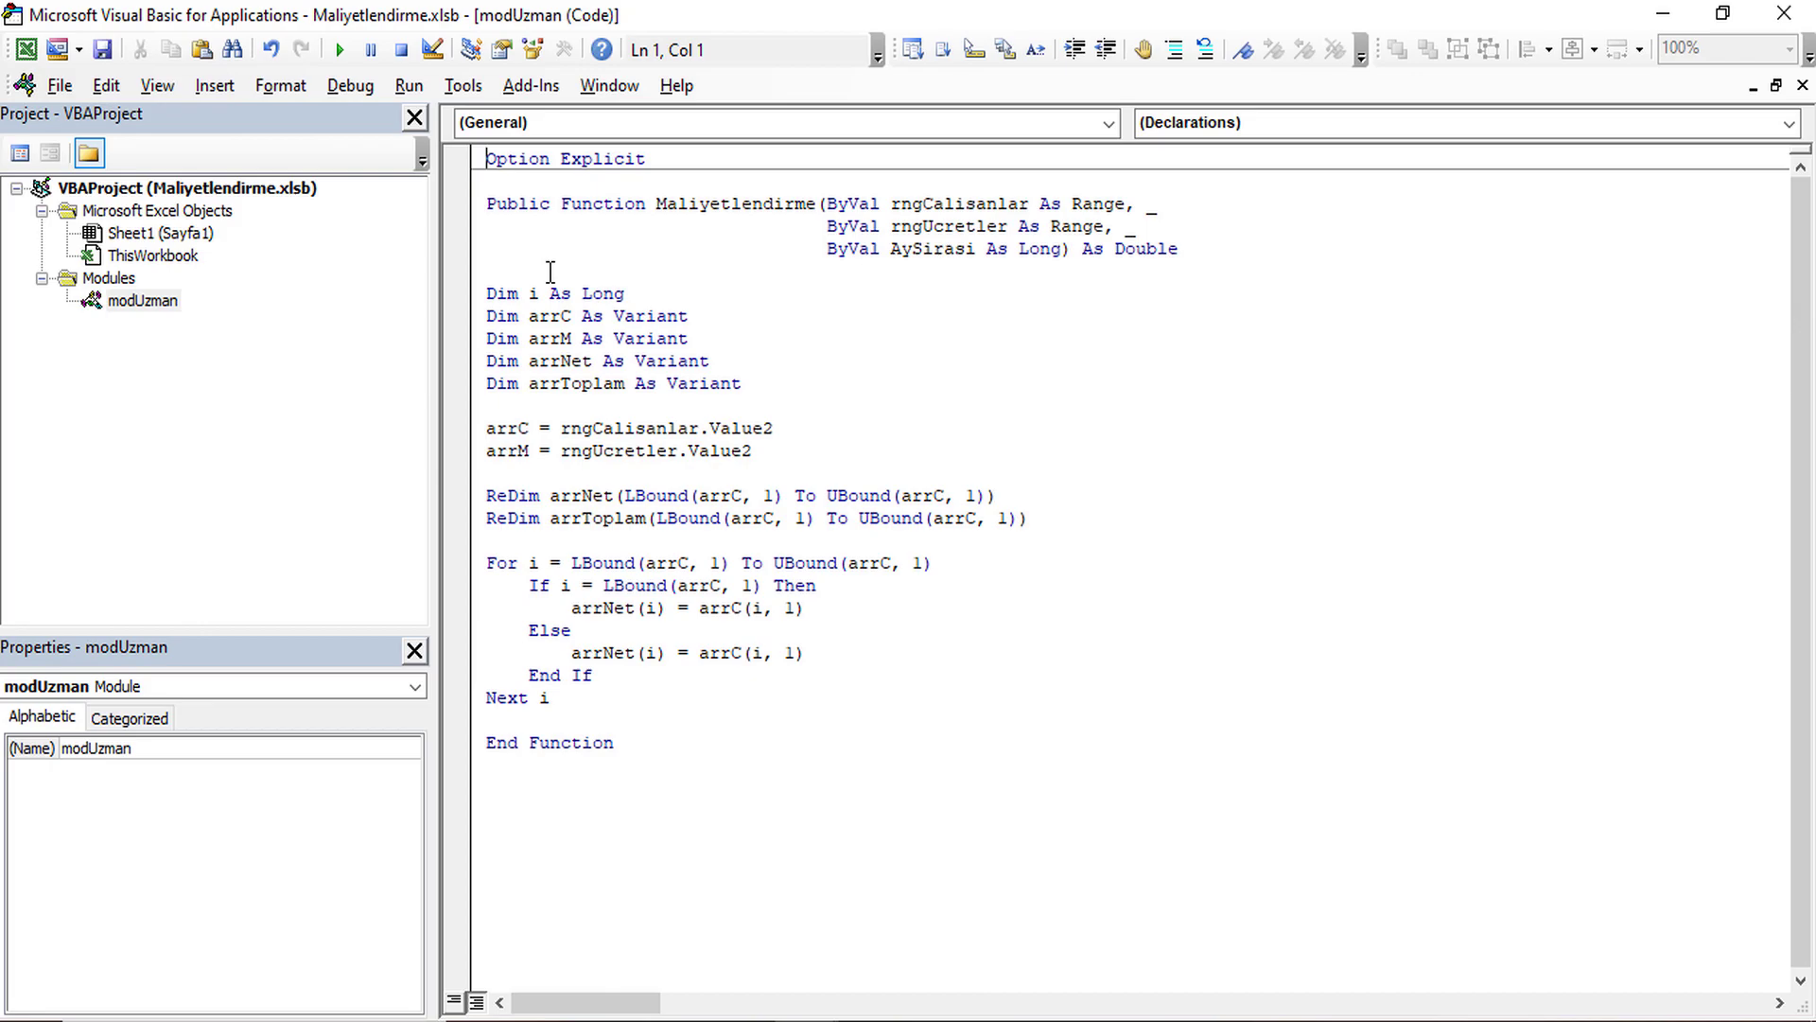
left_click(842, 658)
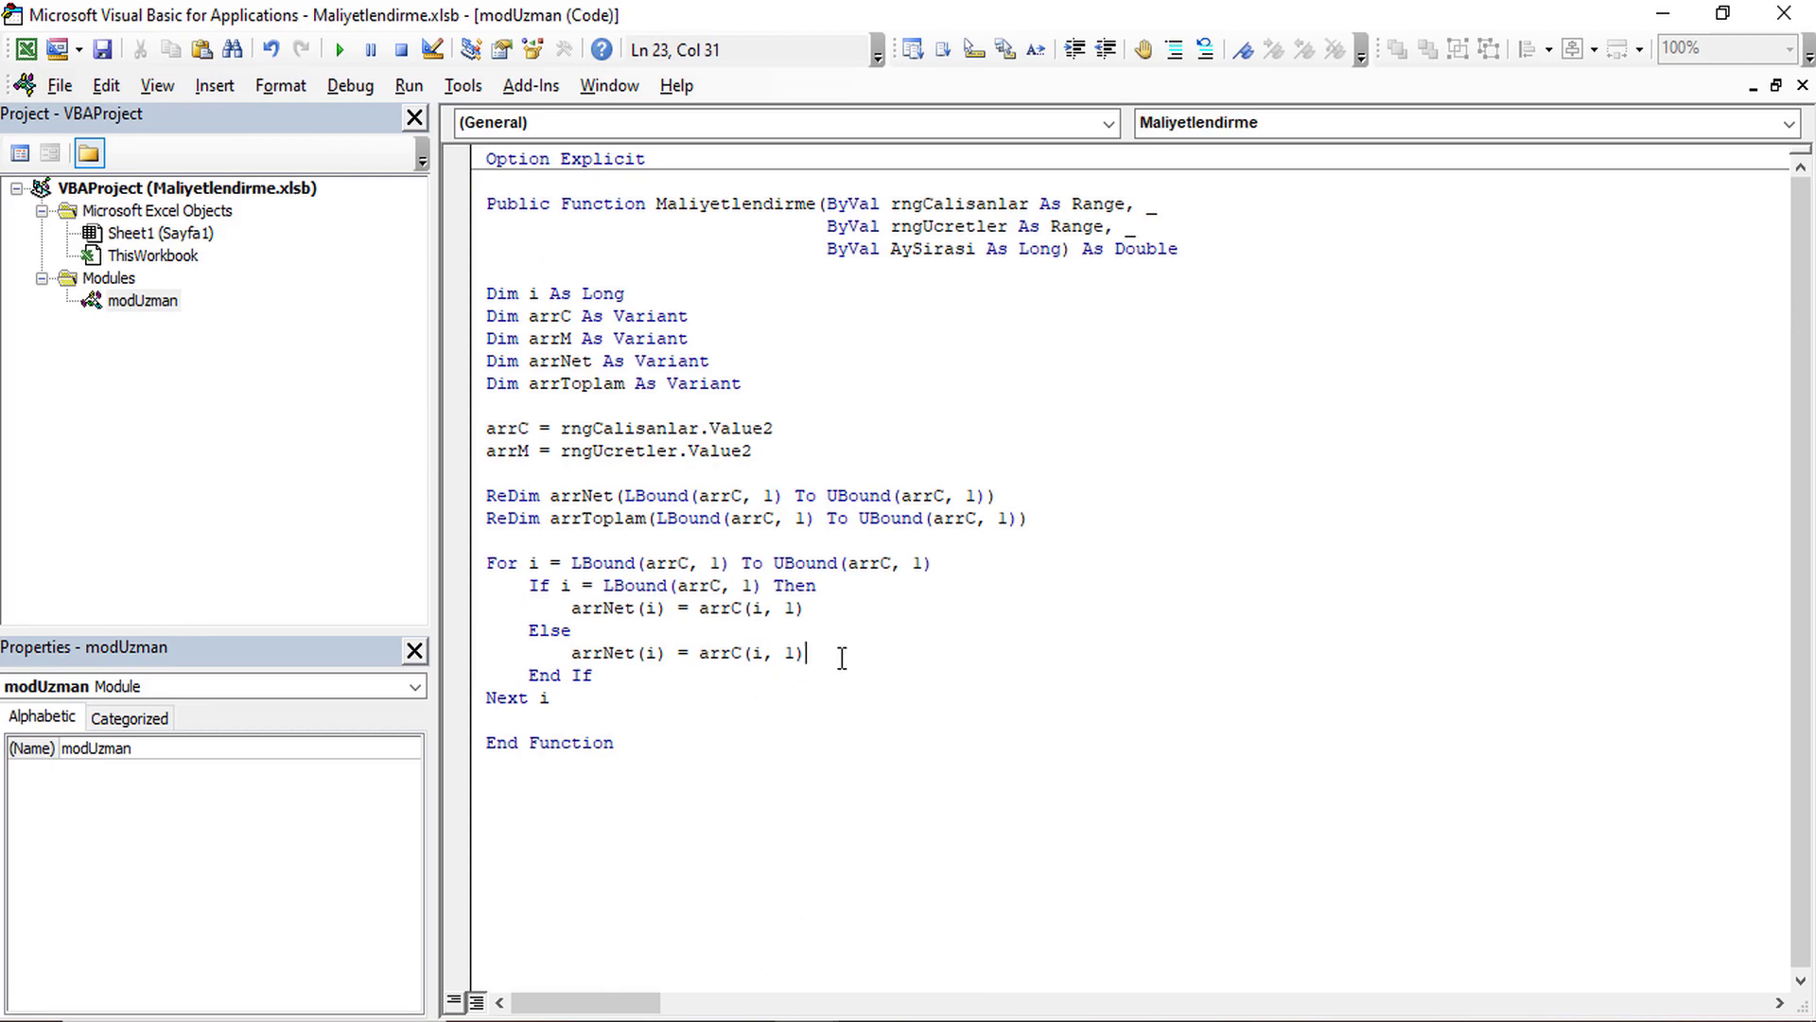
type("- arrc")
type("(i-")
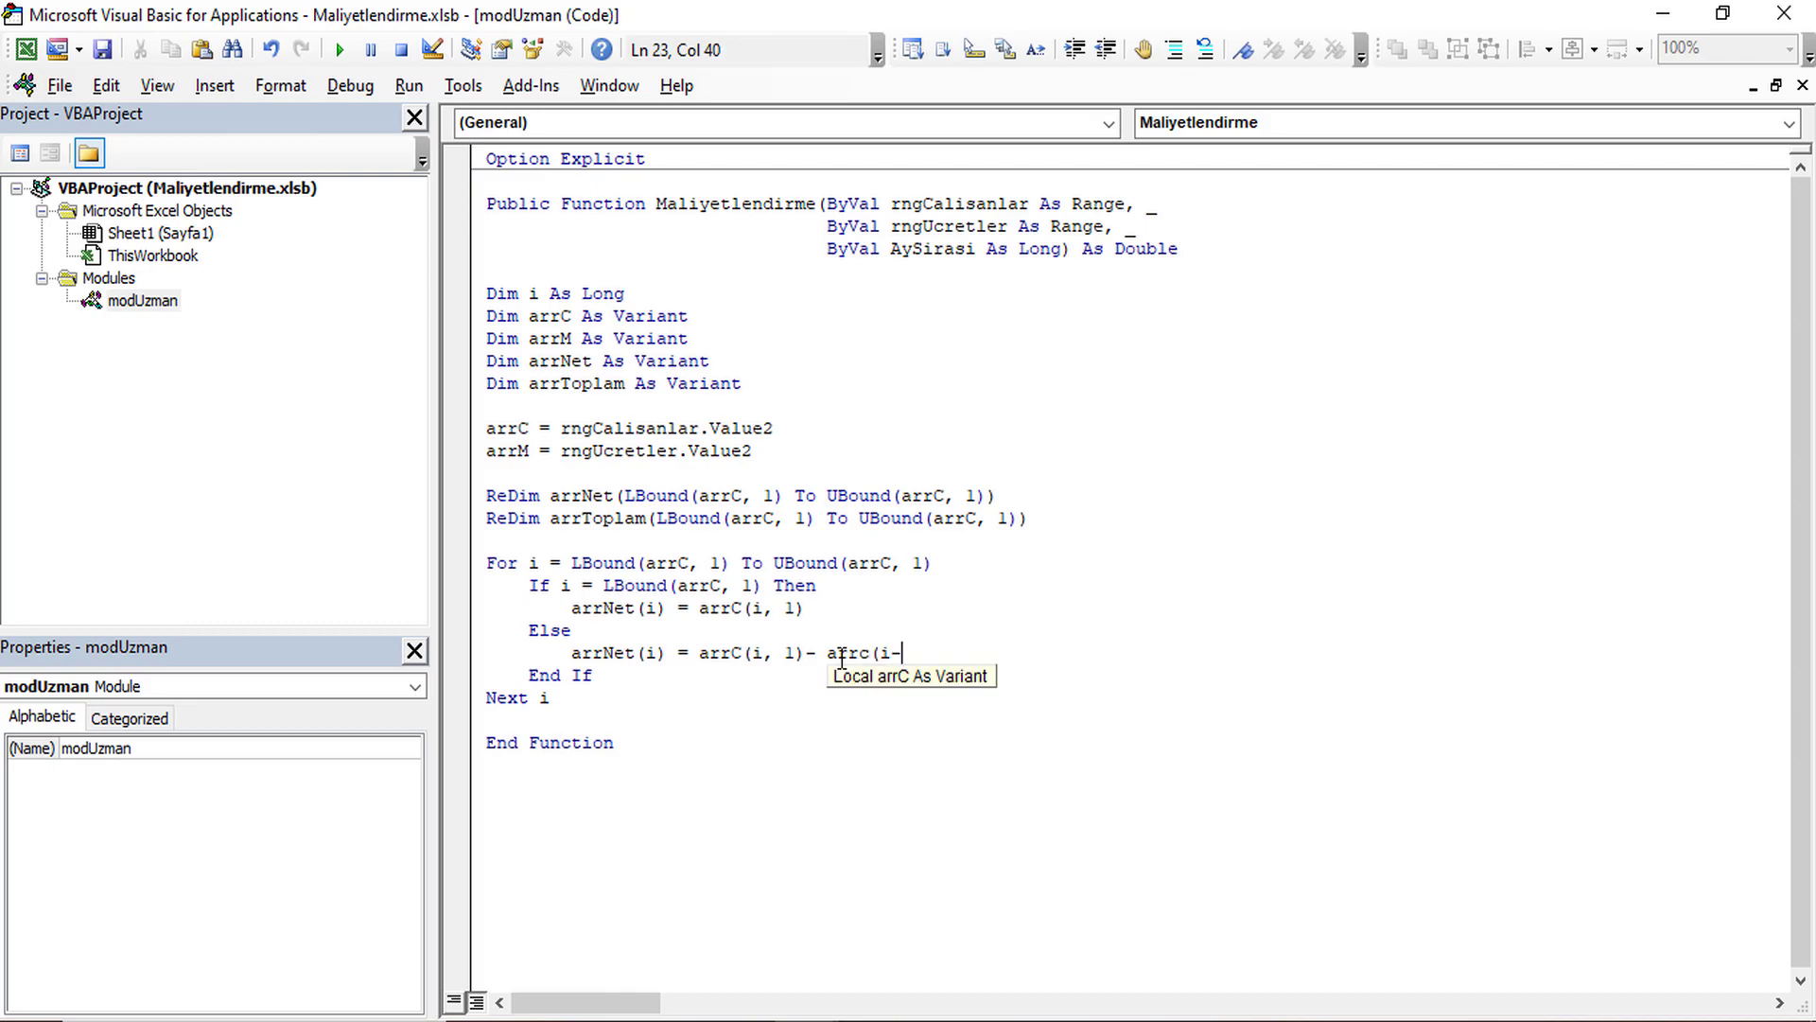
type("1,1")
type(")")
key("Down")
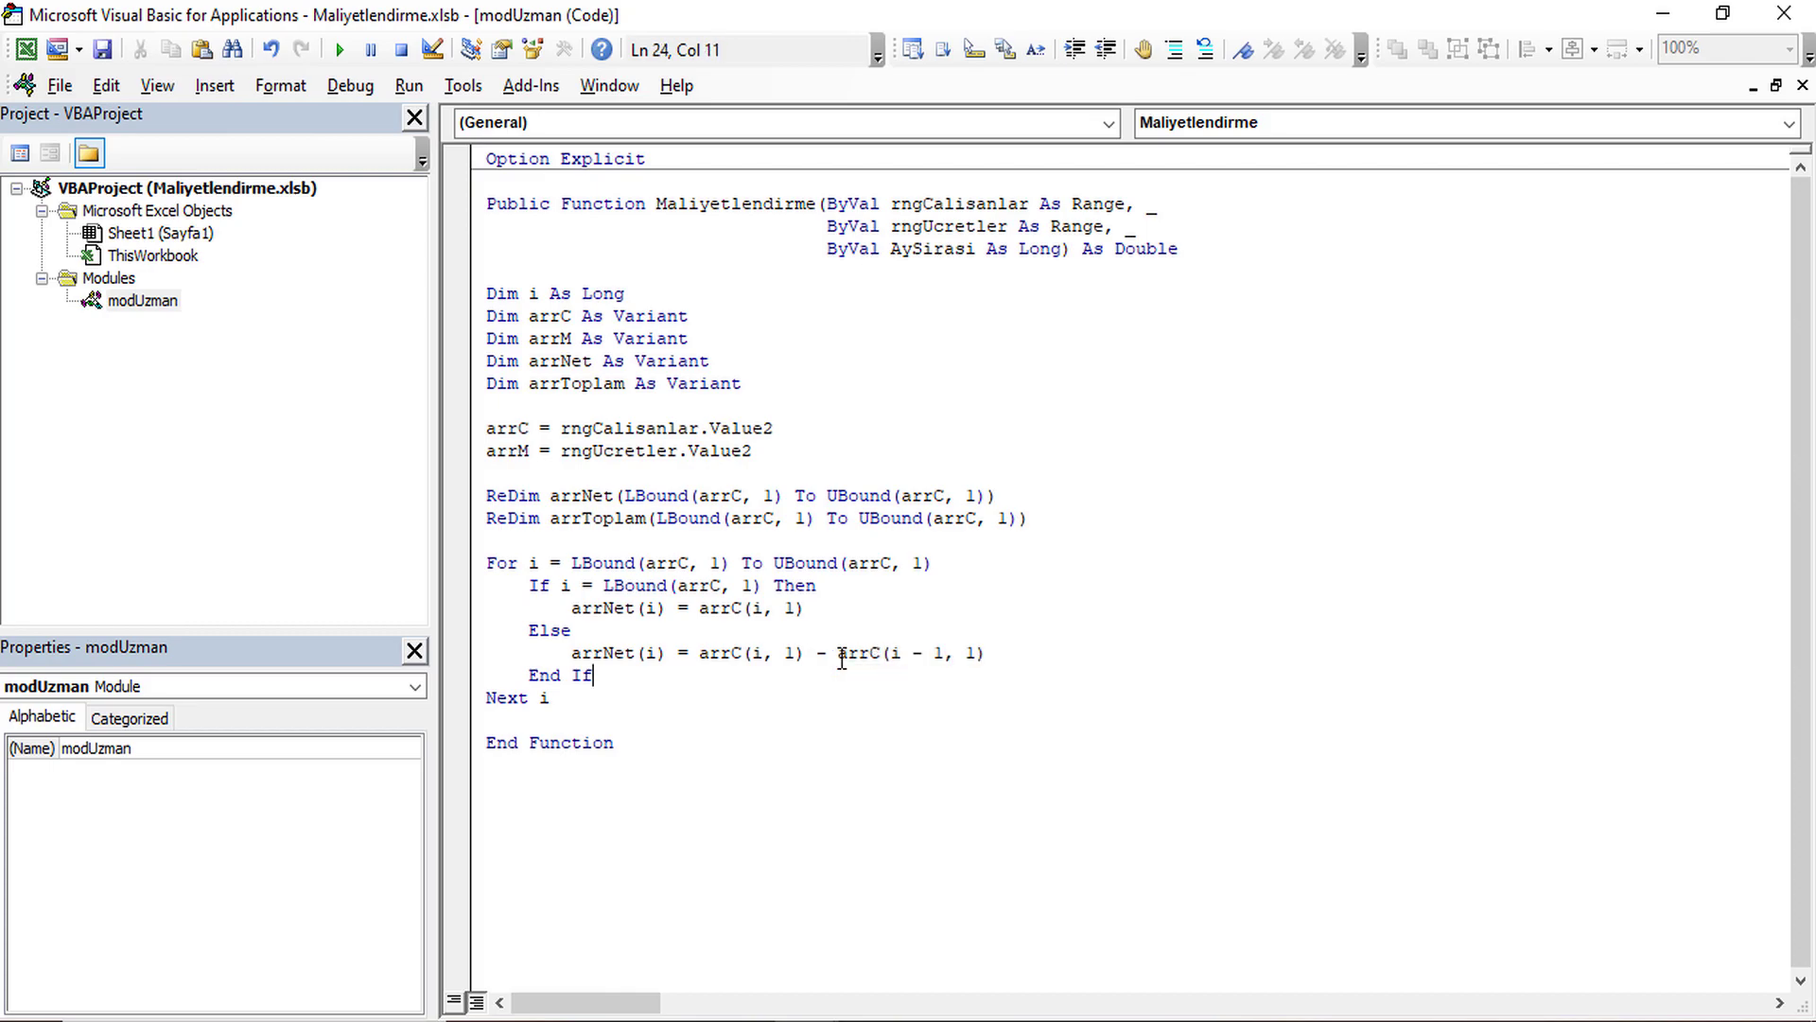
key("Down")
Add a Stop line after the loop.
key("Return")
key("Return")
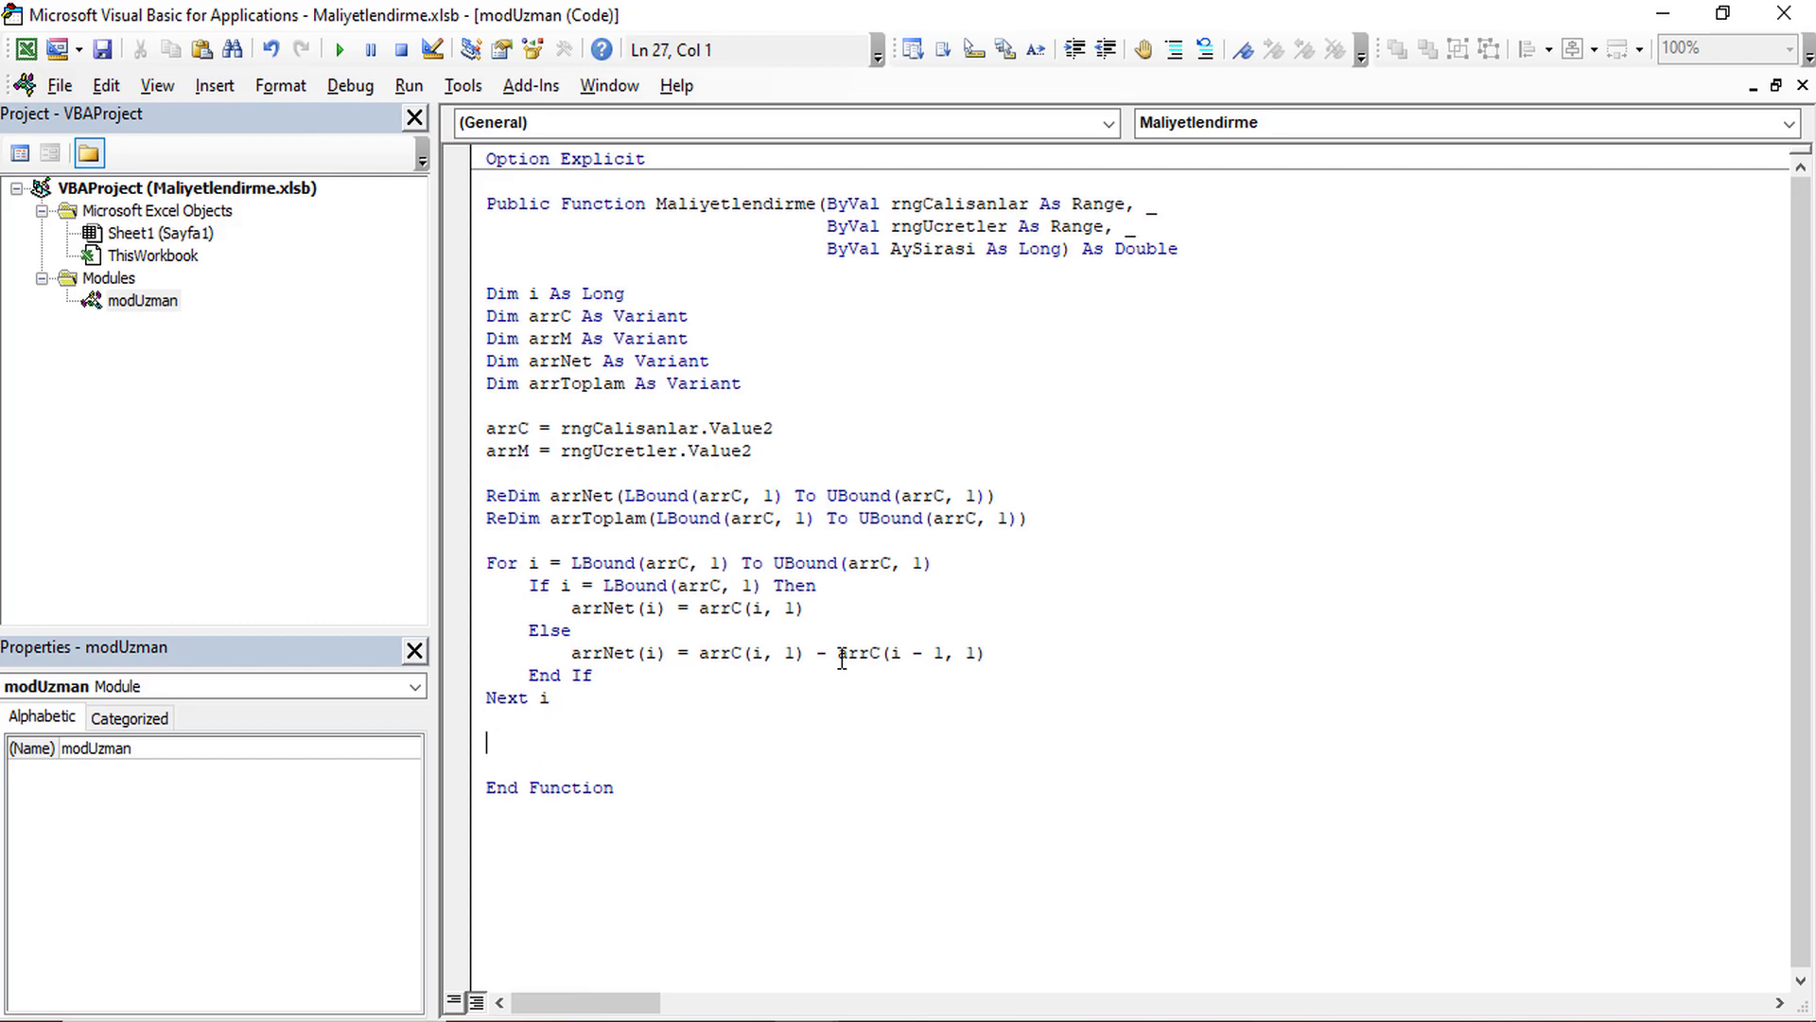
type("stop")
key("Down")
Enter =Maliyetlendirme(B2:B7;F2:F7;AySirasi) in cell C2.
left_click(26, 49)
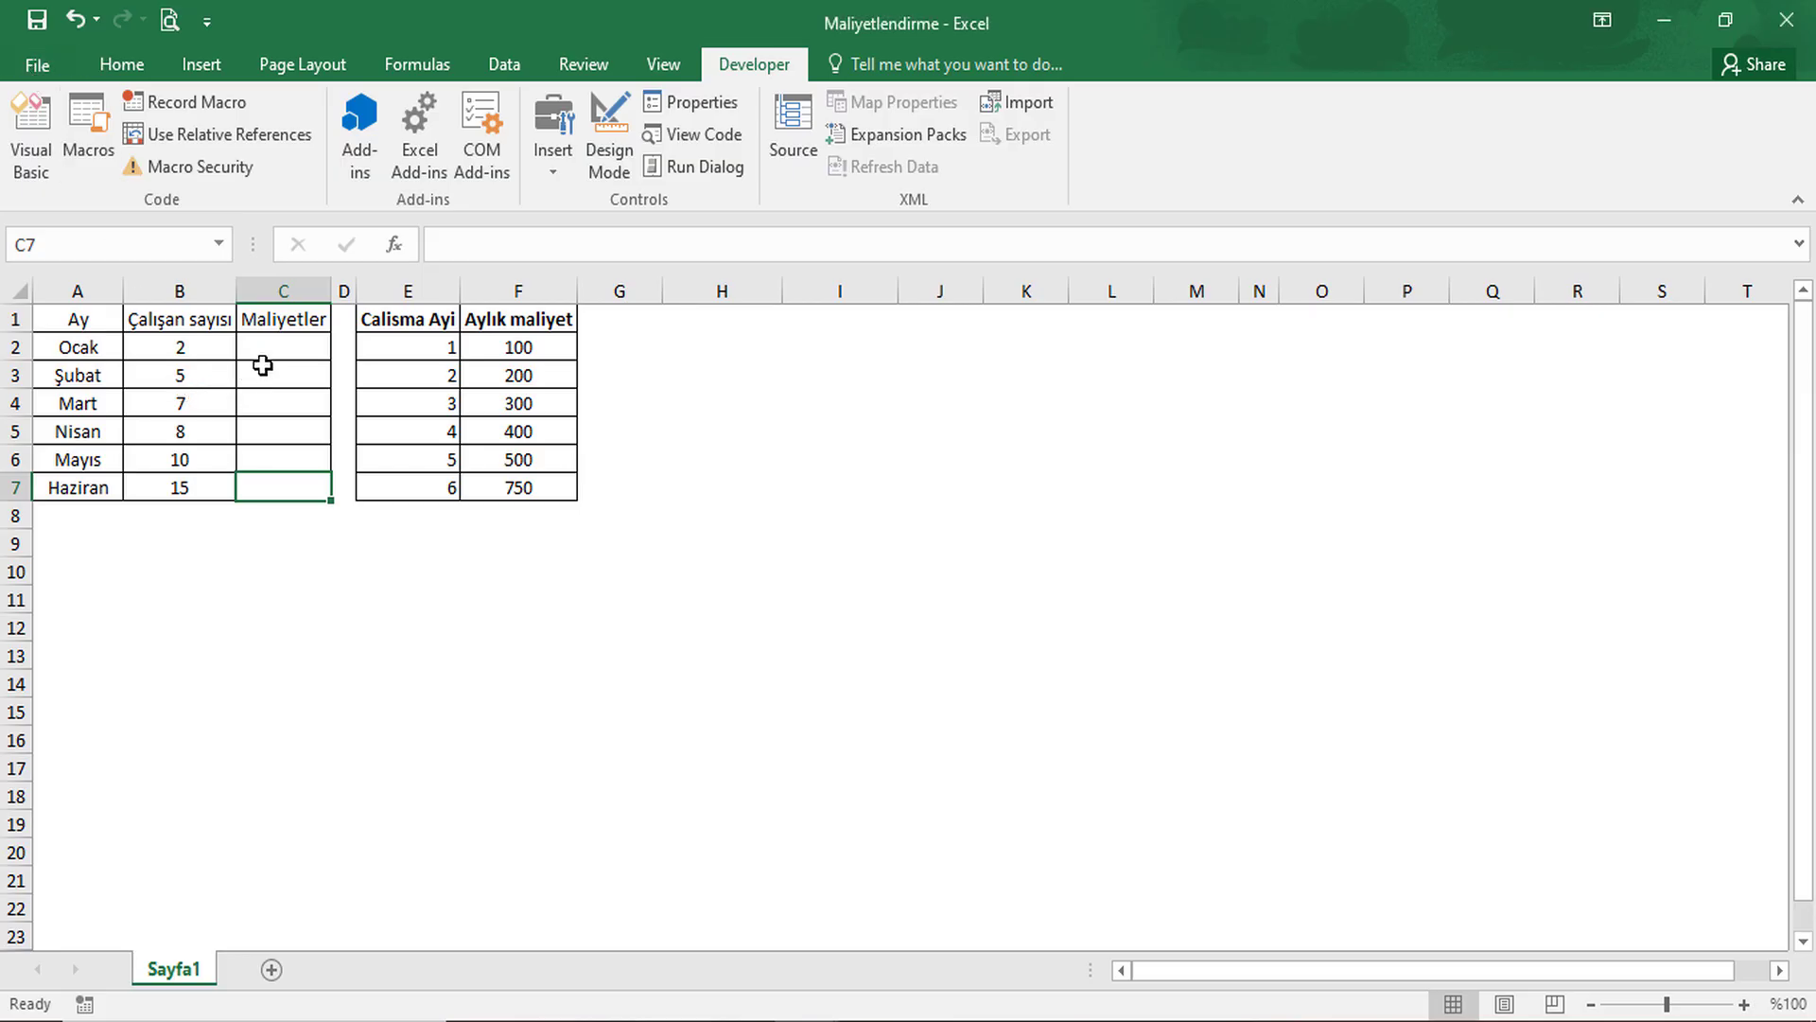
key("Up")
key("Up")
key("Up")
type("=ma")
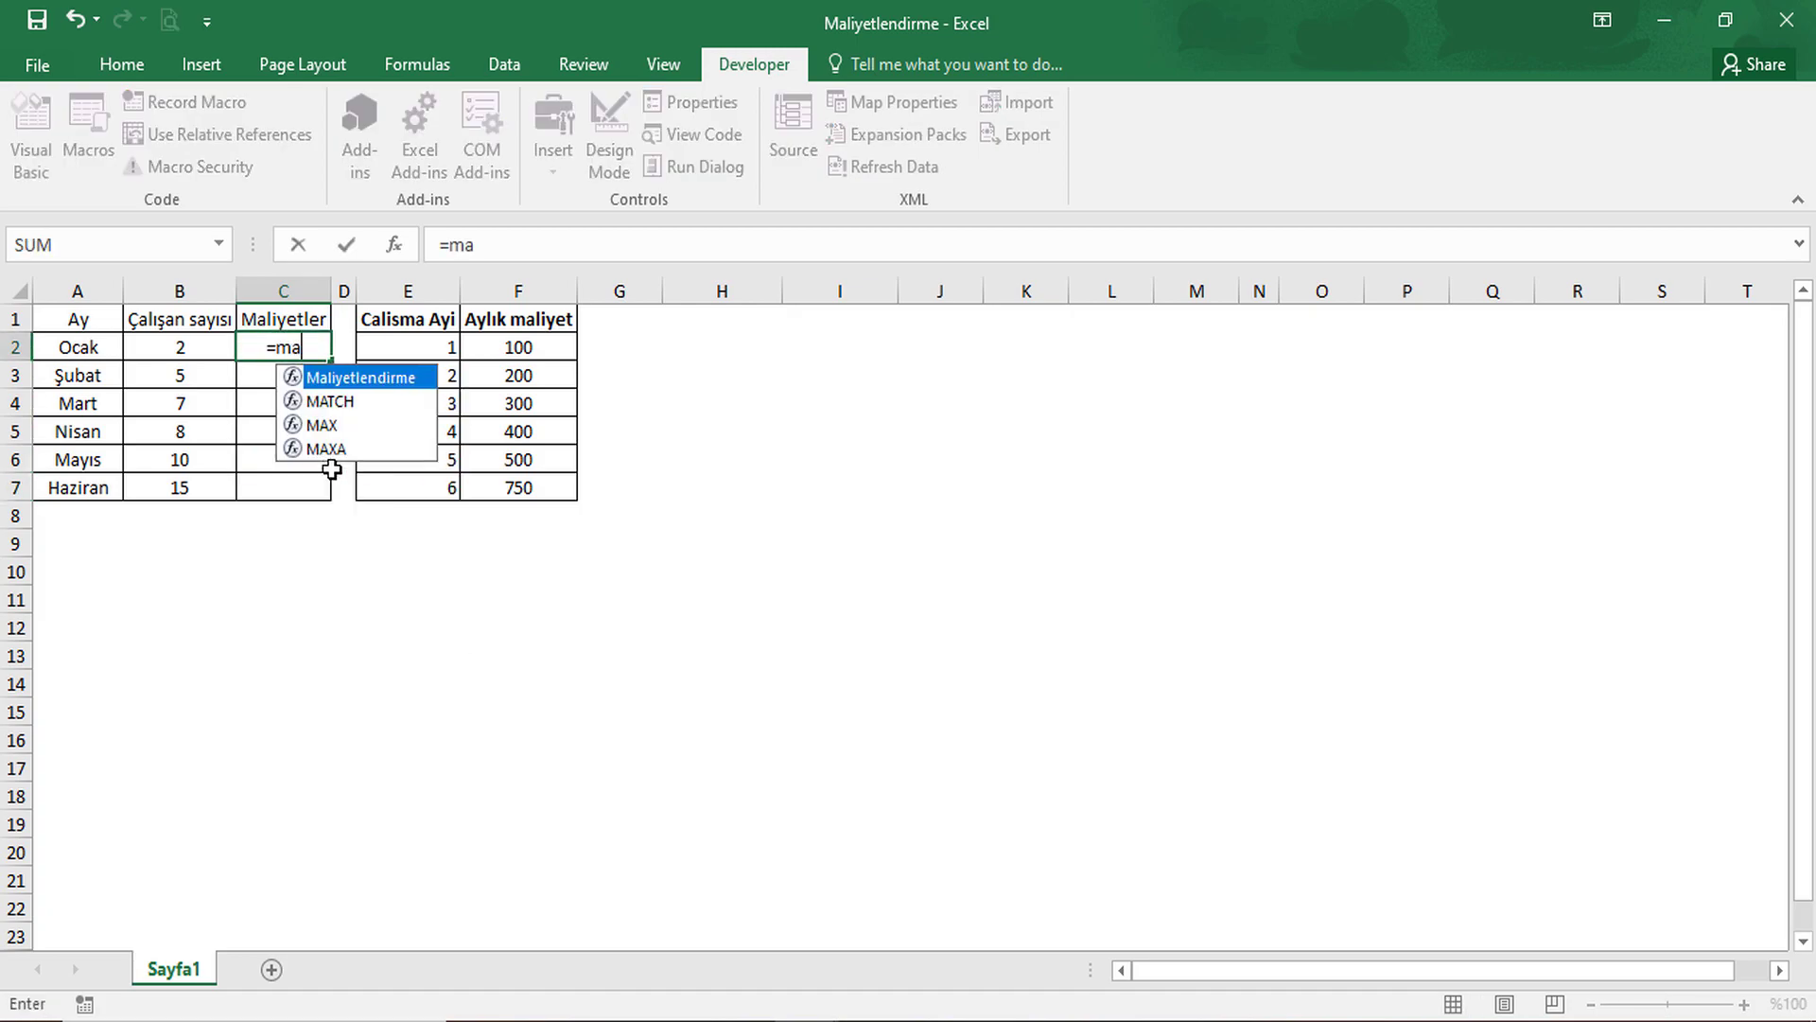
key("Tab")
key("ctrl+shift+a")
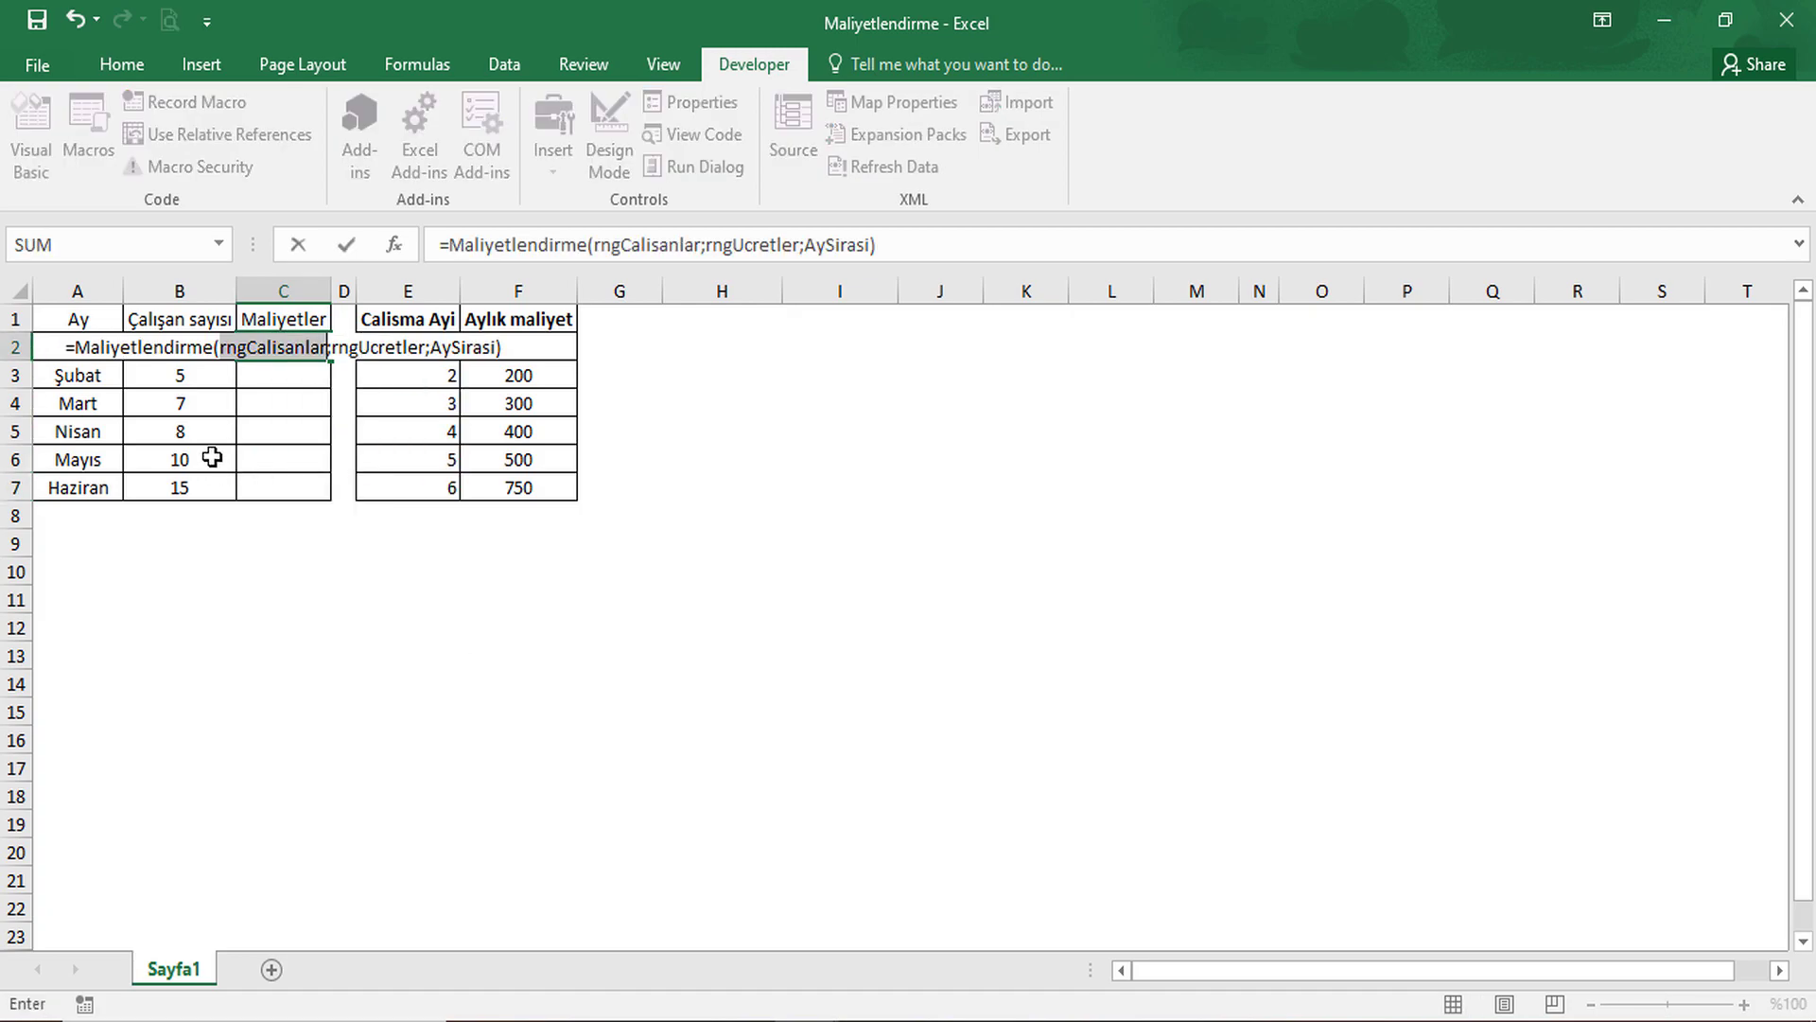
left_click_drag(185, 485, 201, 348)
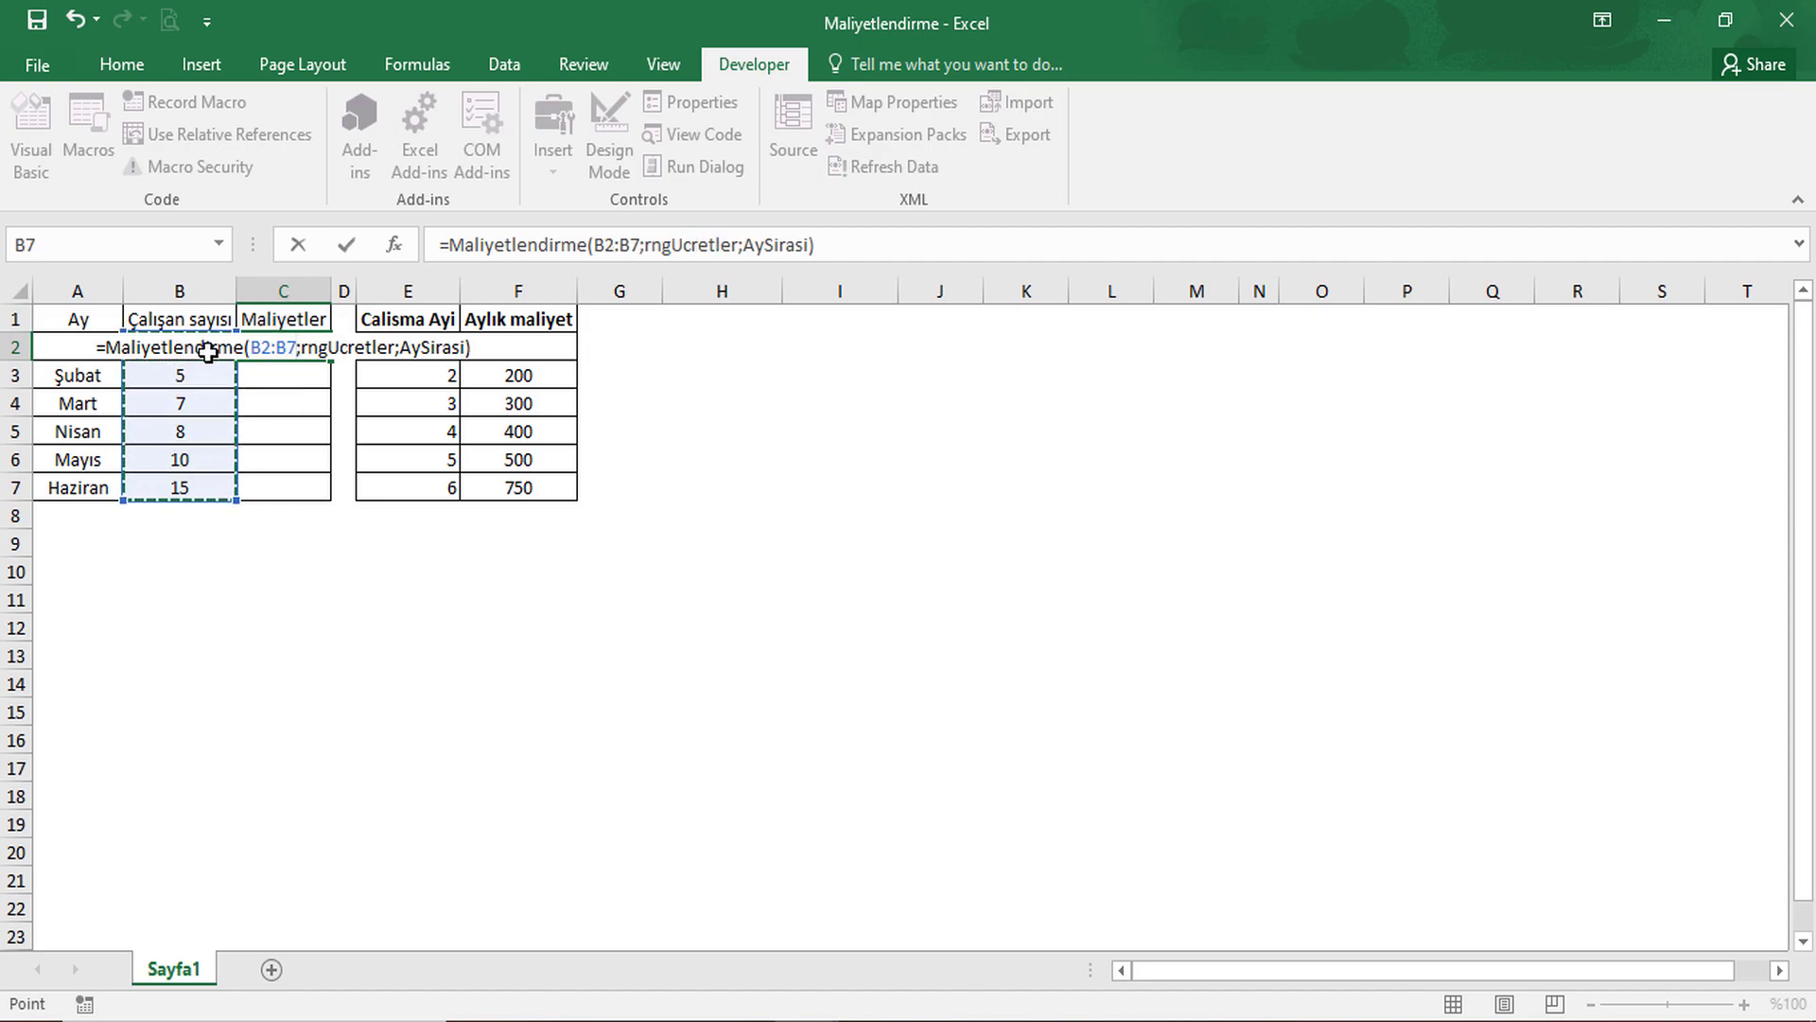
double_click(356, 347)
left_click_drag(516, 484, 515, 347)
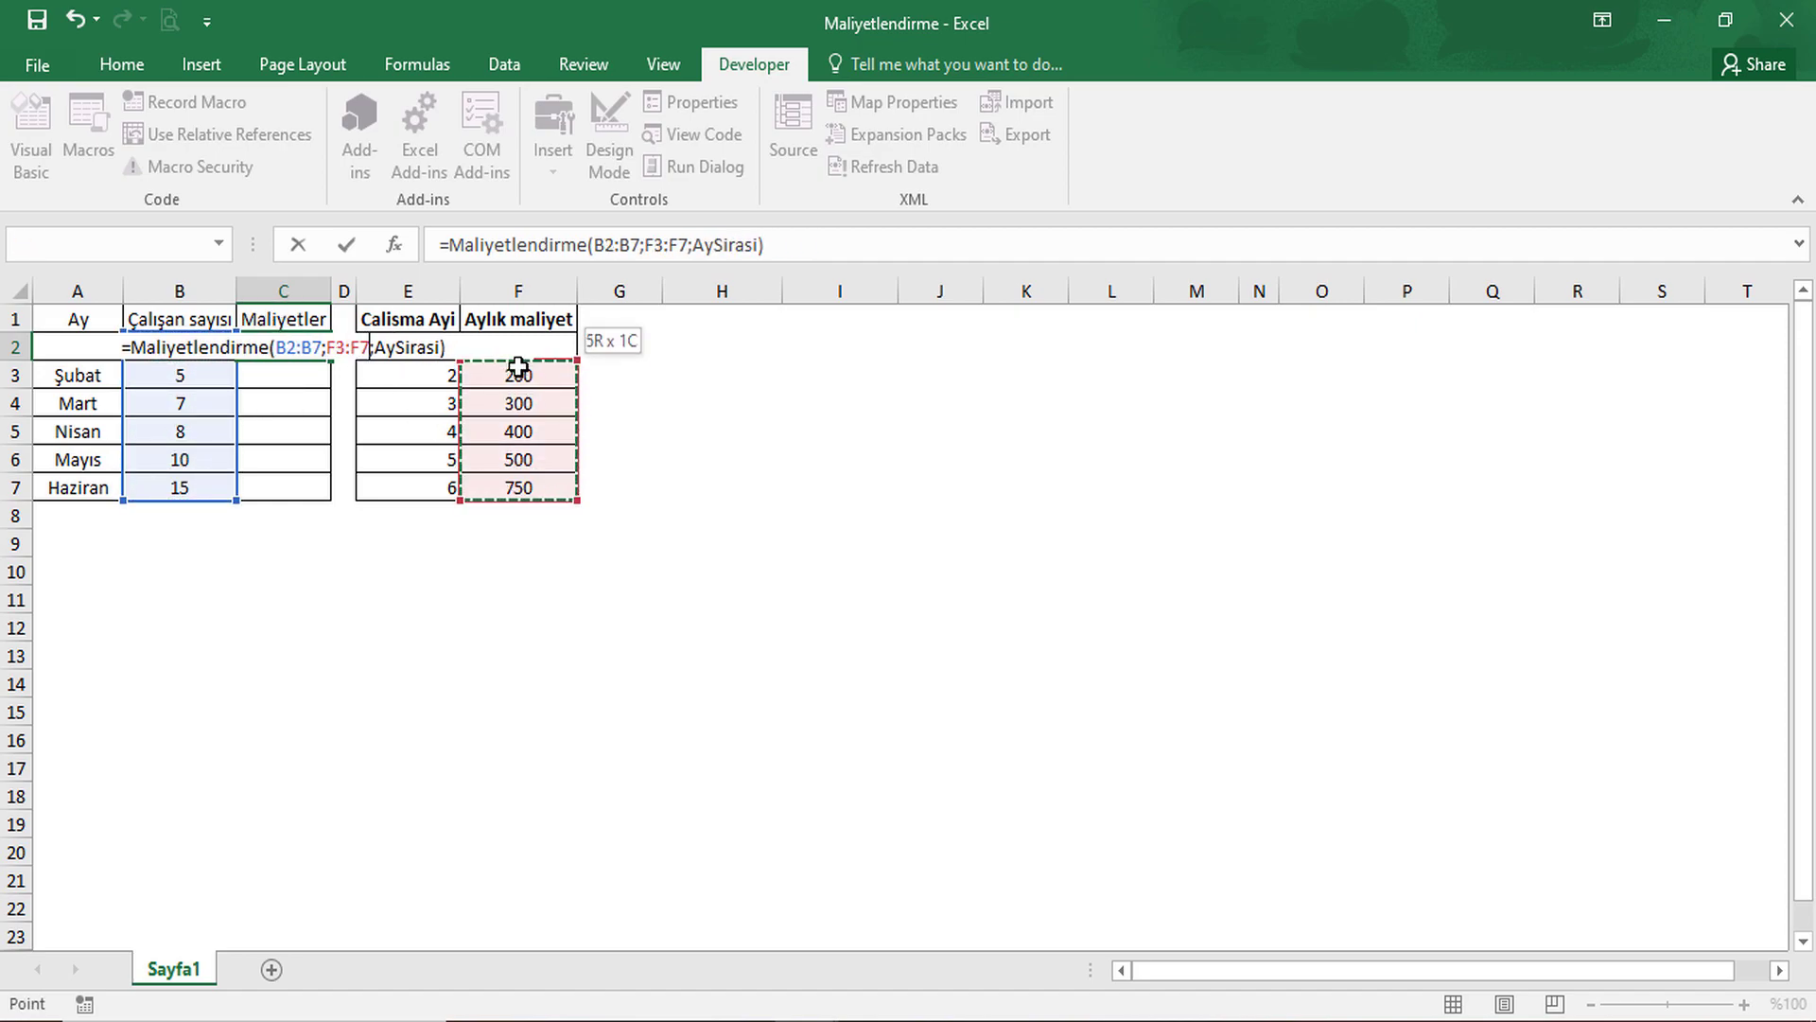
double_click(408, 346)
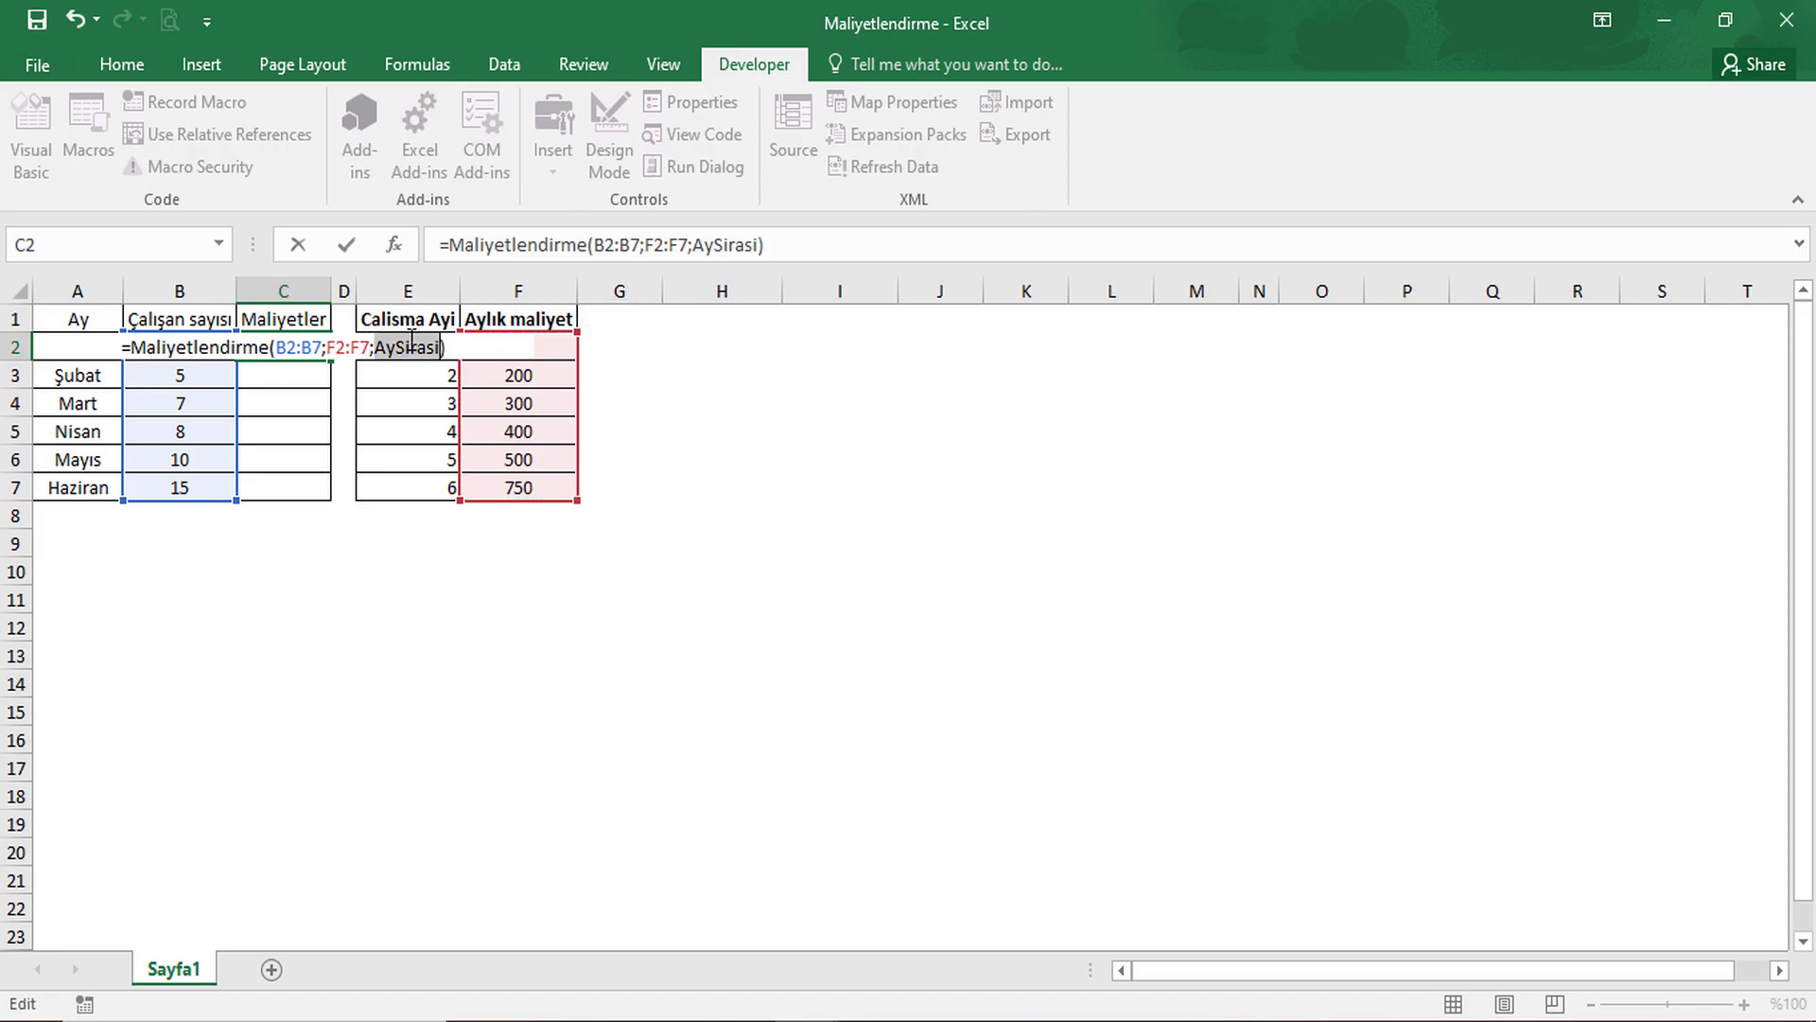
key("Return")
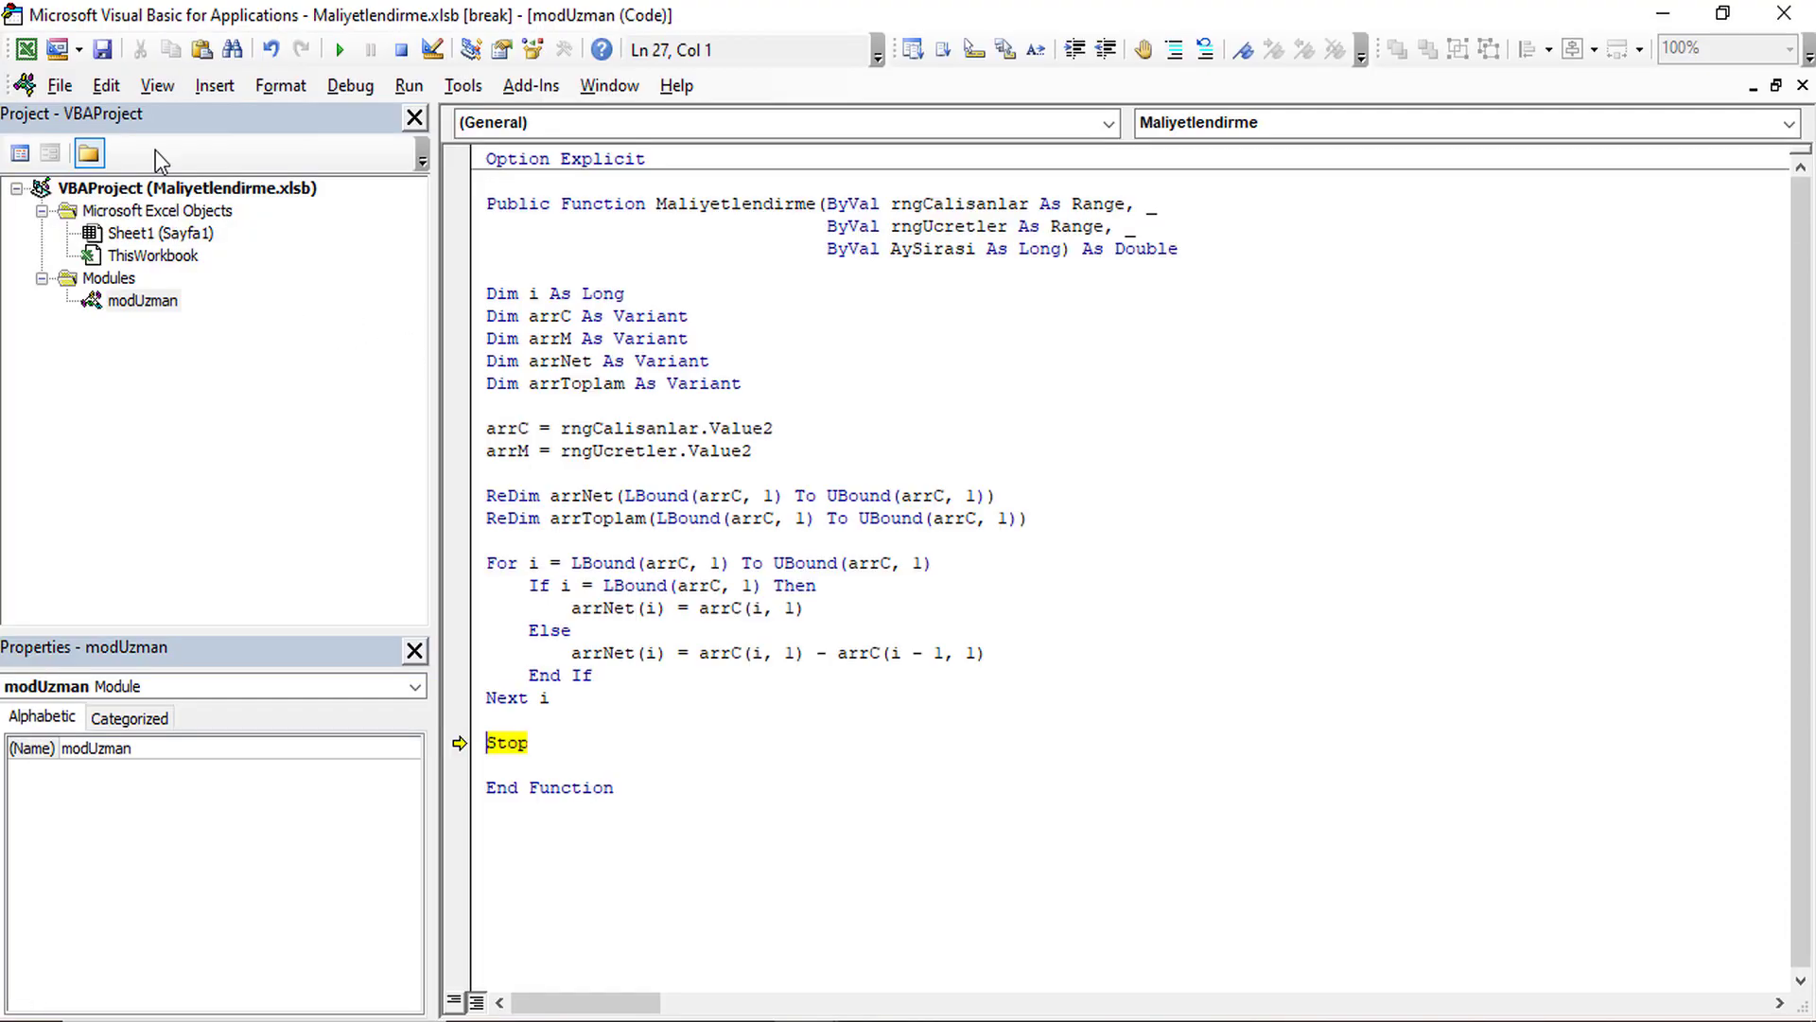
Show the Locals window and expand arrNet to see values 2, 3, 2, 1, 2, 5.
left_click(157, 85)
left_click(284, 321)
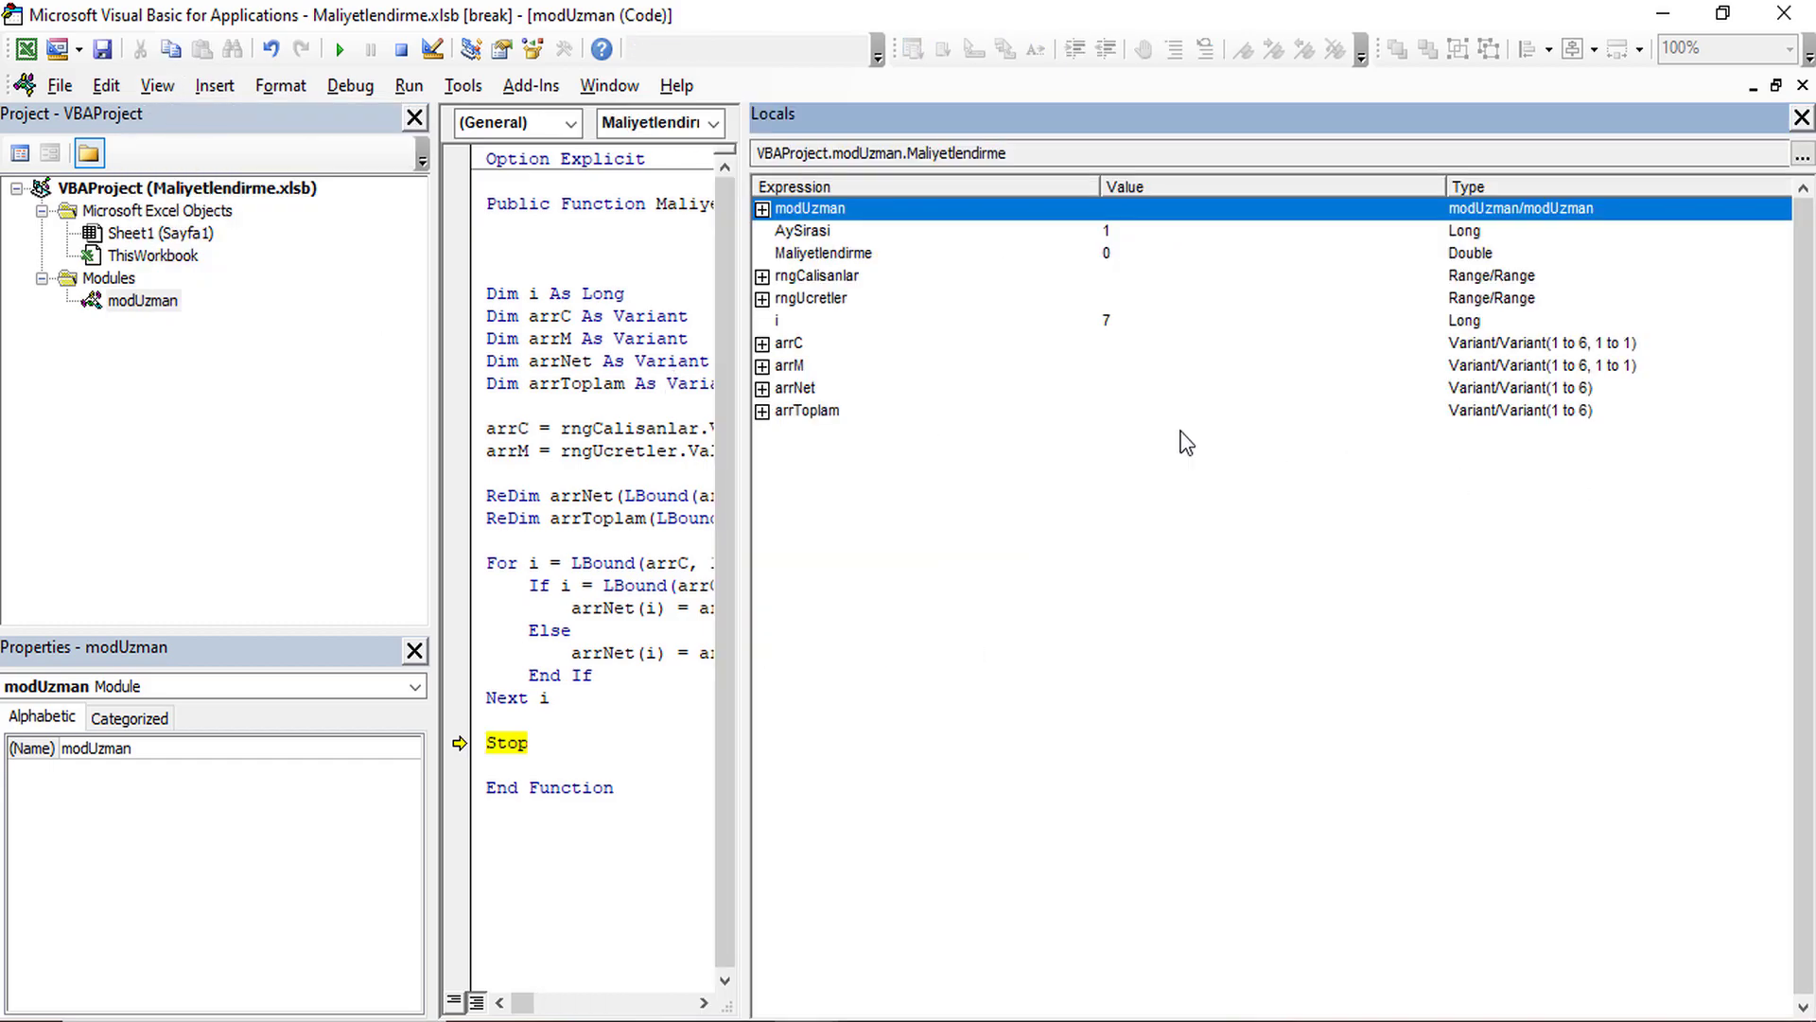
left_click(762, 388)
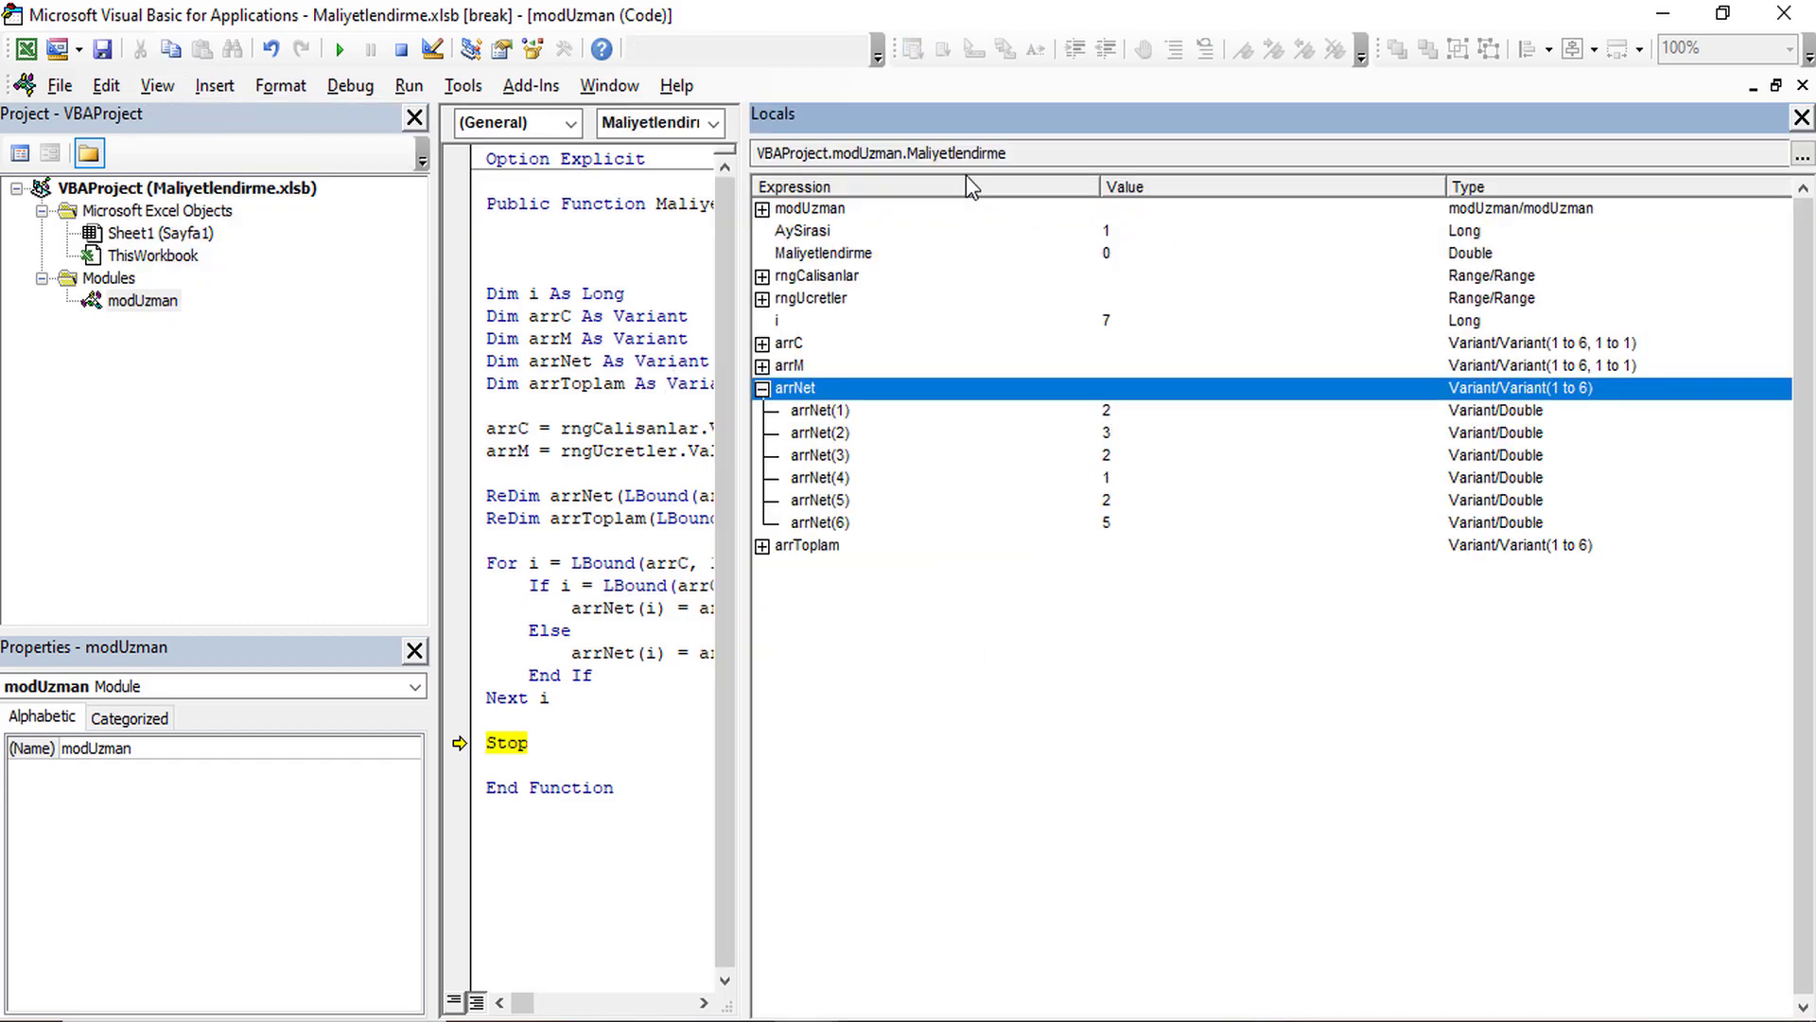
Widen the code window, move execution back to the For line, and expand arrC(1)–arrC(3) in Locals.
left_click_drag(745, 232, 1164, 256)
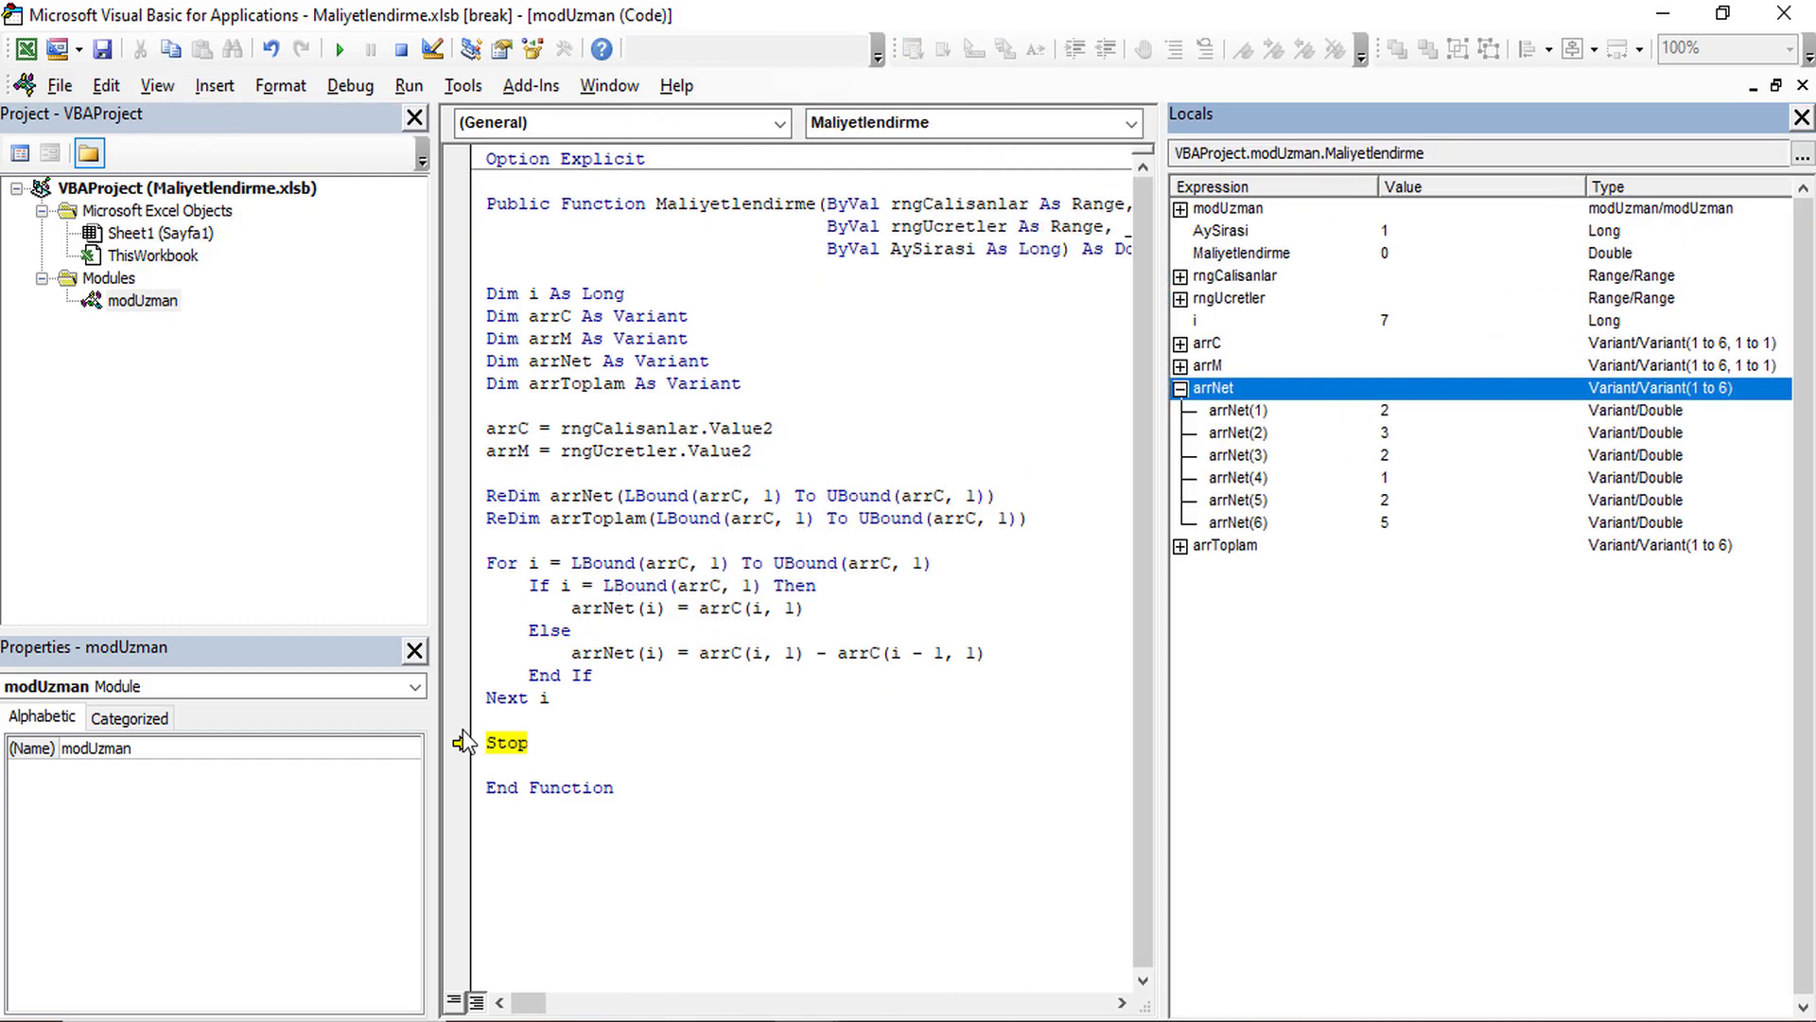
left_click_drag(464, 743, 460, 562)
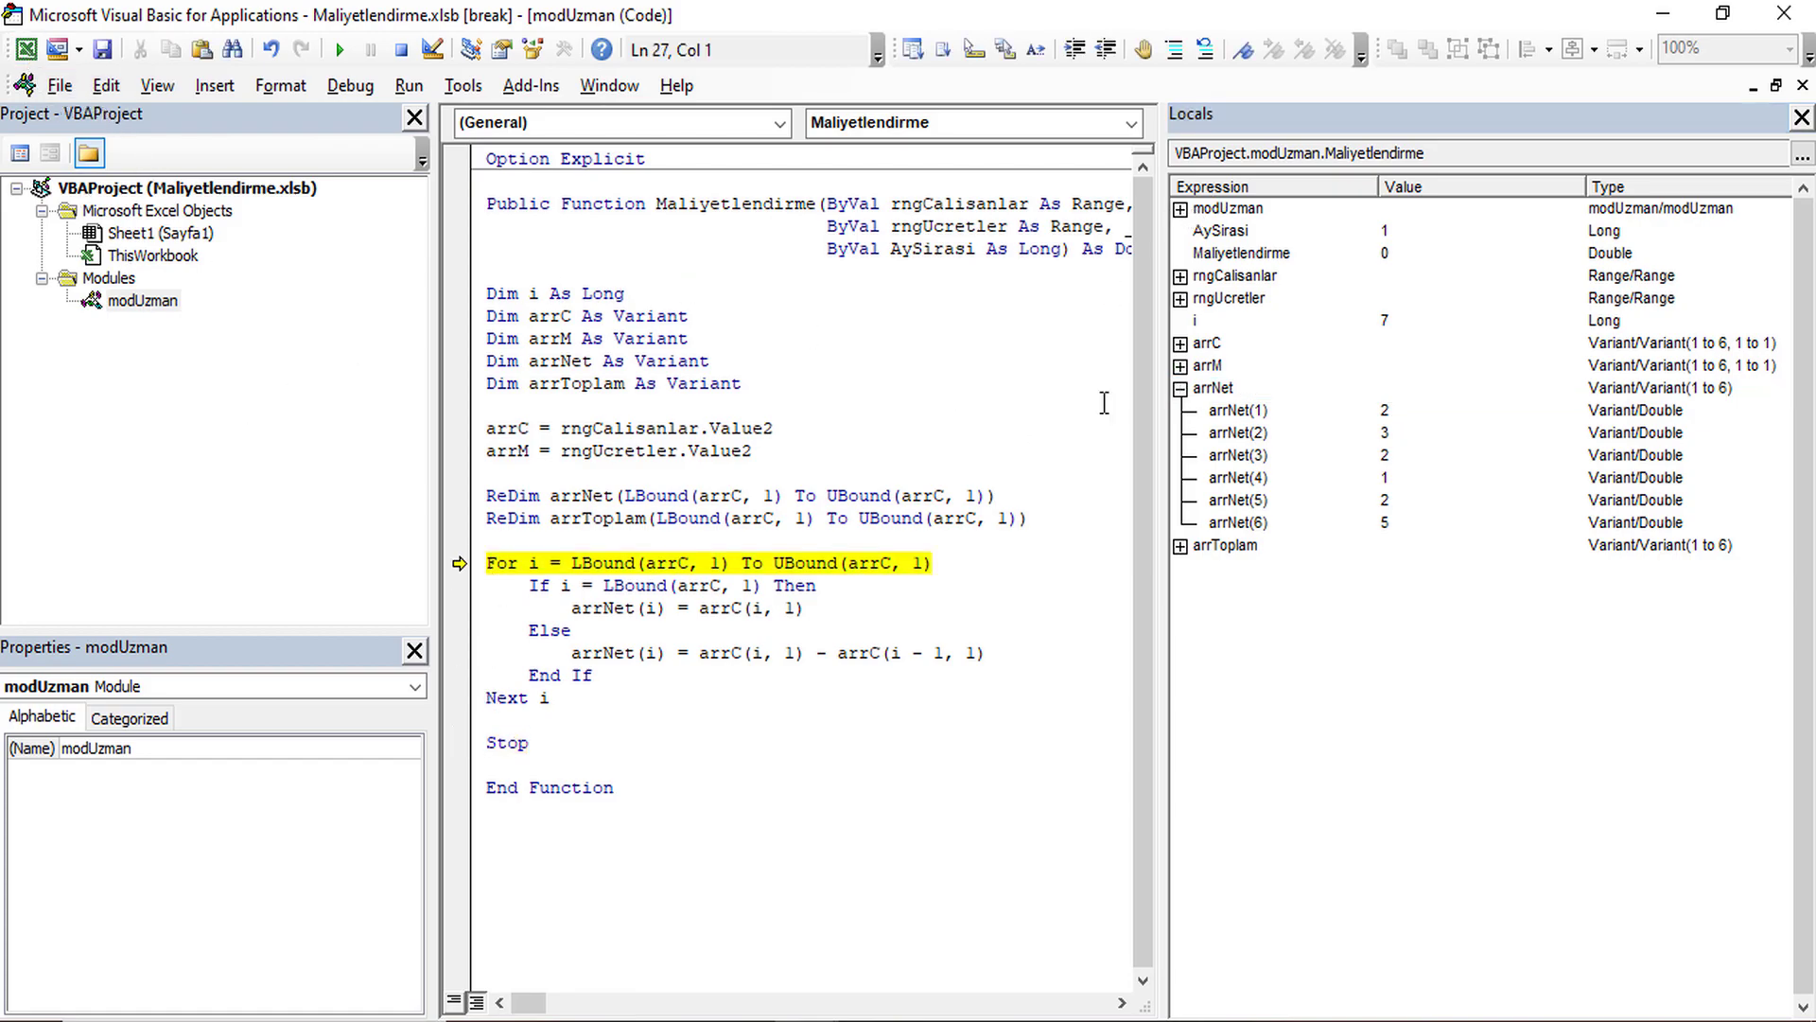
left_click(1180, 342)
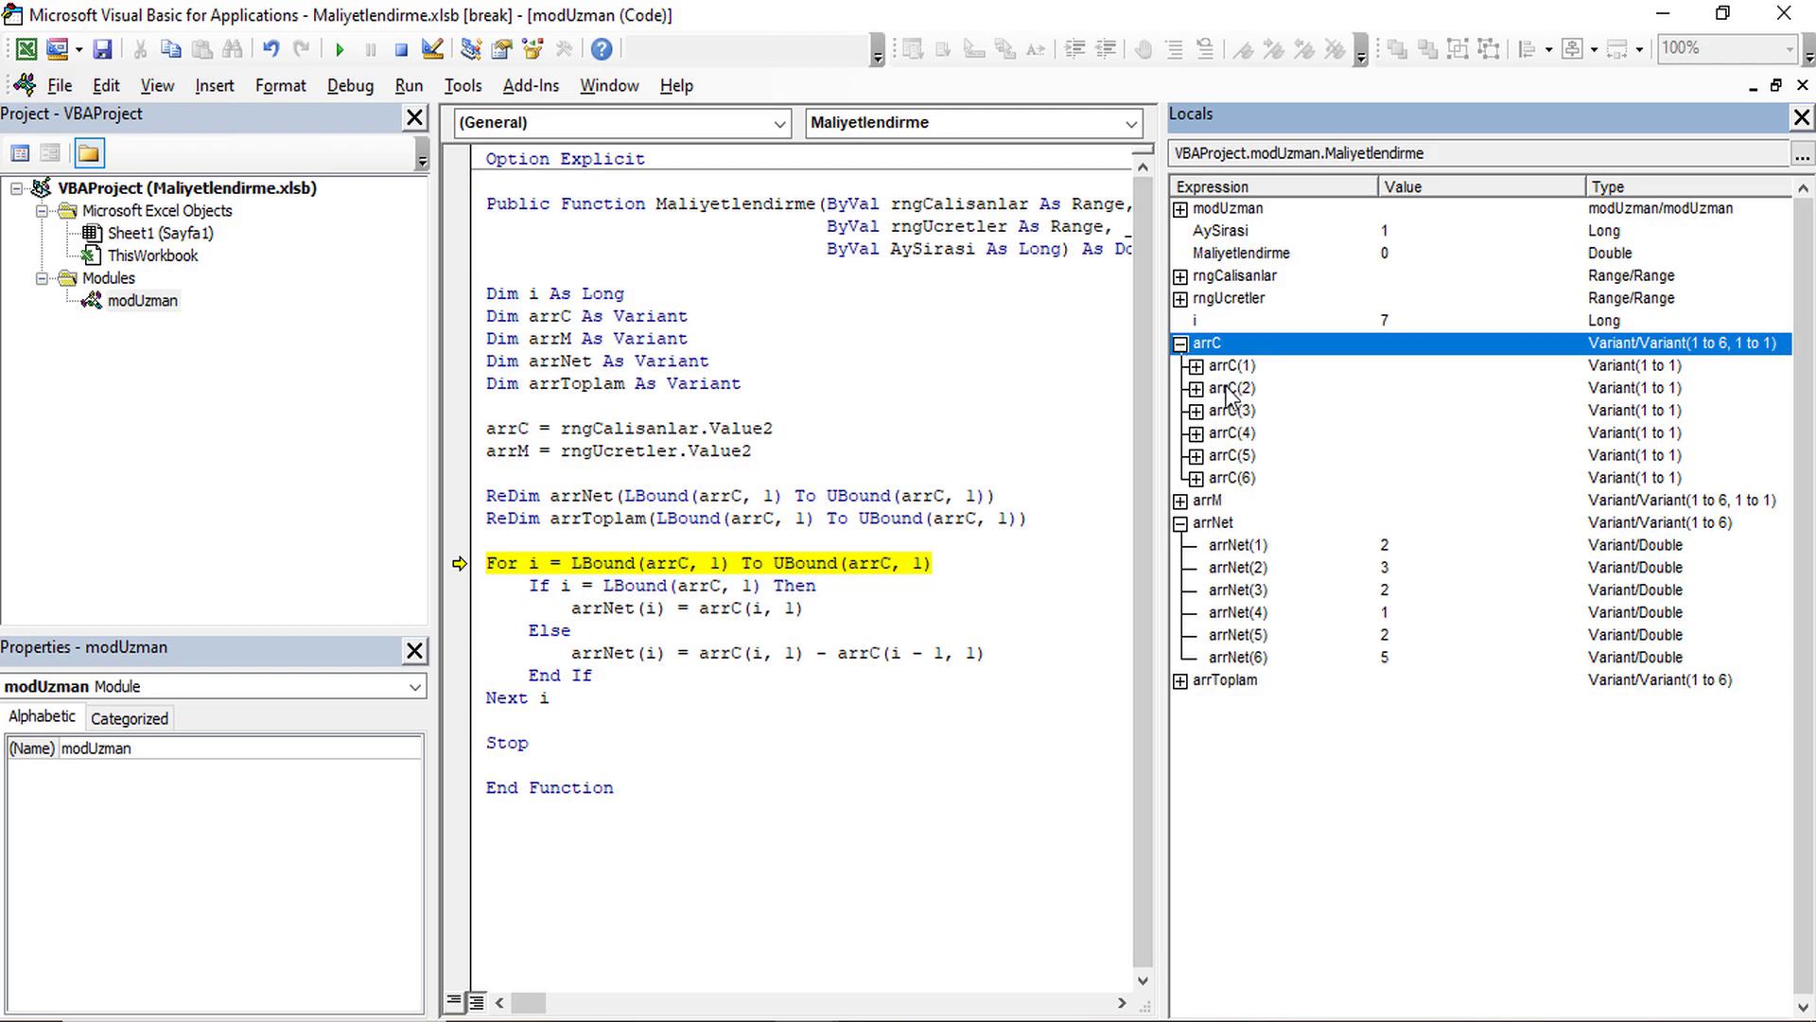
left_click(1196, 365)
left_click(1196, 411)
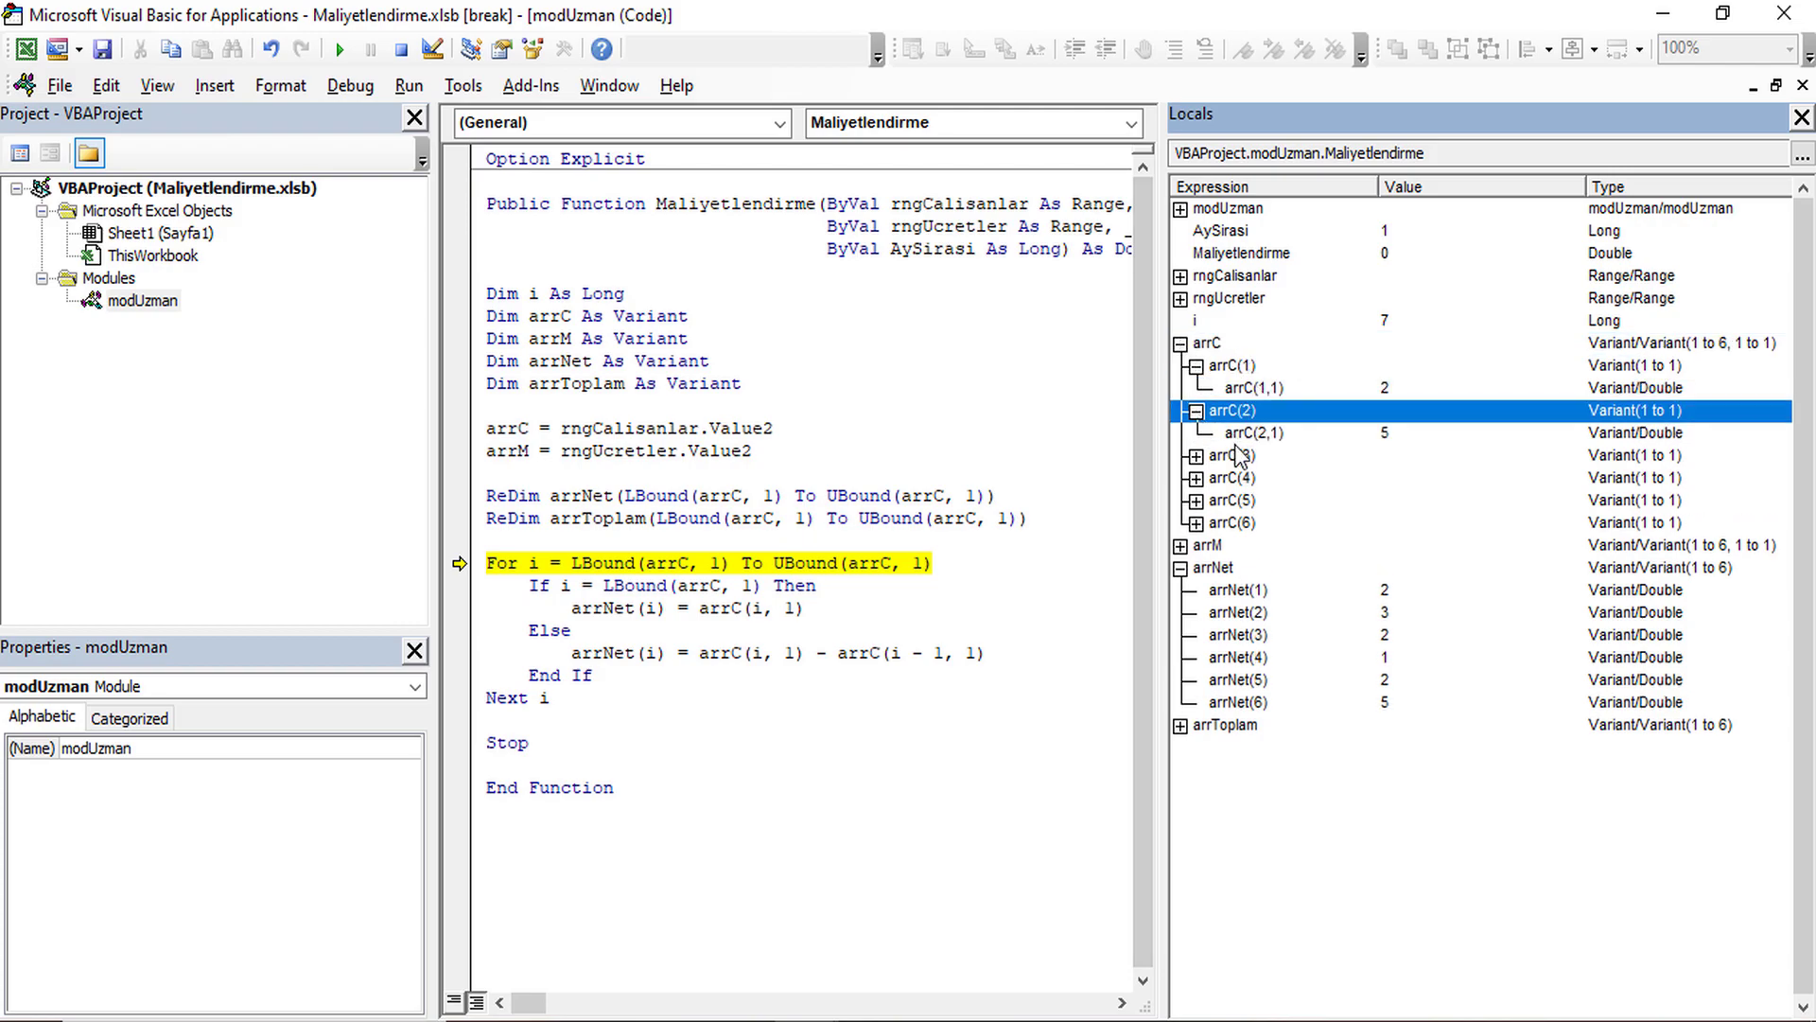
left_click(1196, 455)
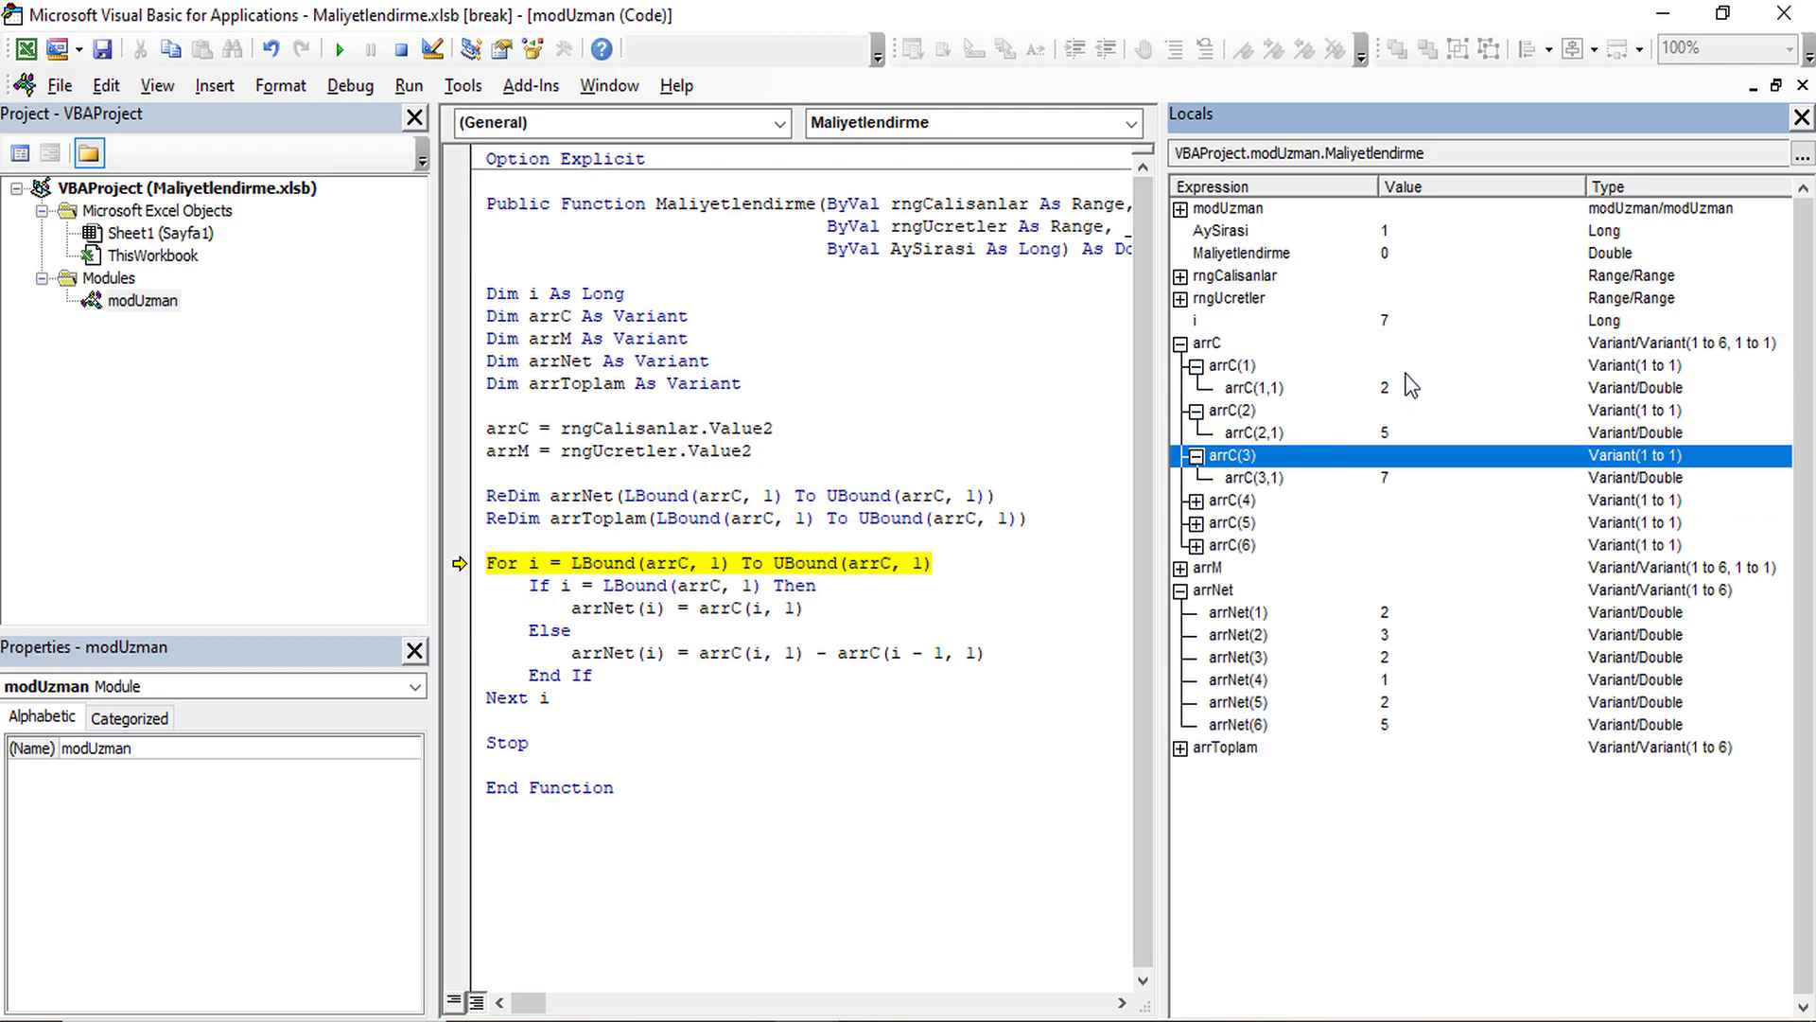
Compare arrC's first counts 2, 5, 7 with arrNet(2)'s monthly difference.
left_click(1381, 388)
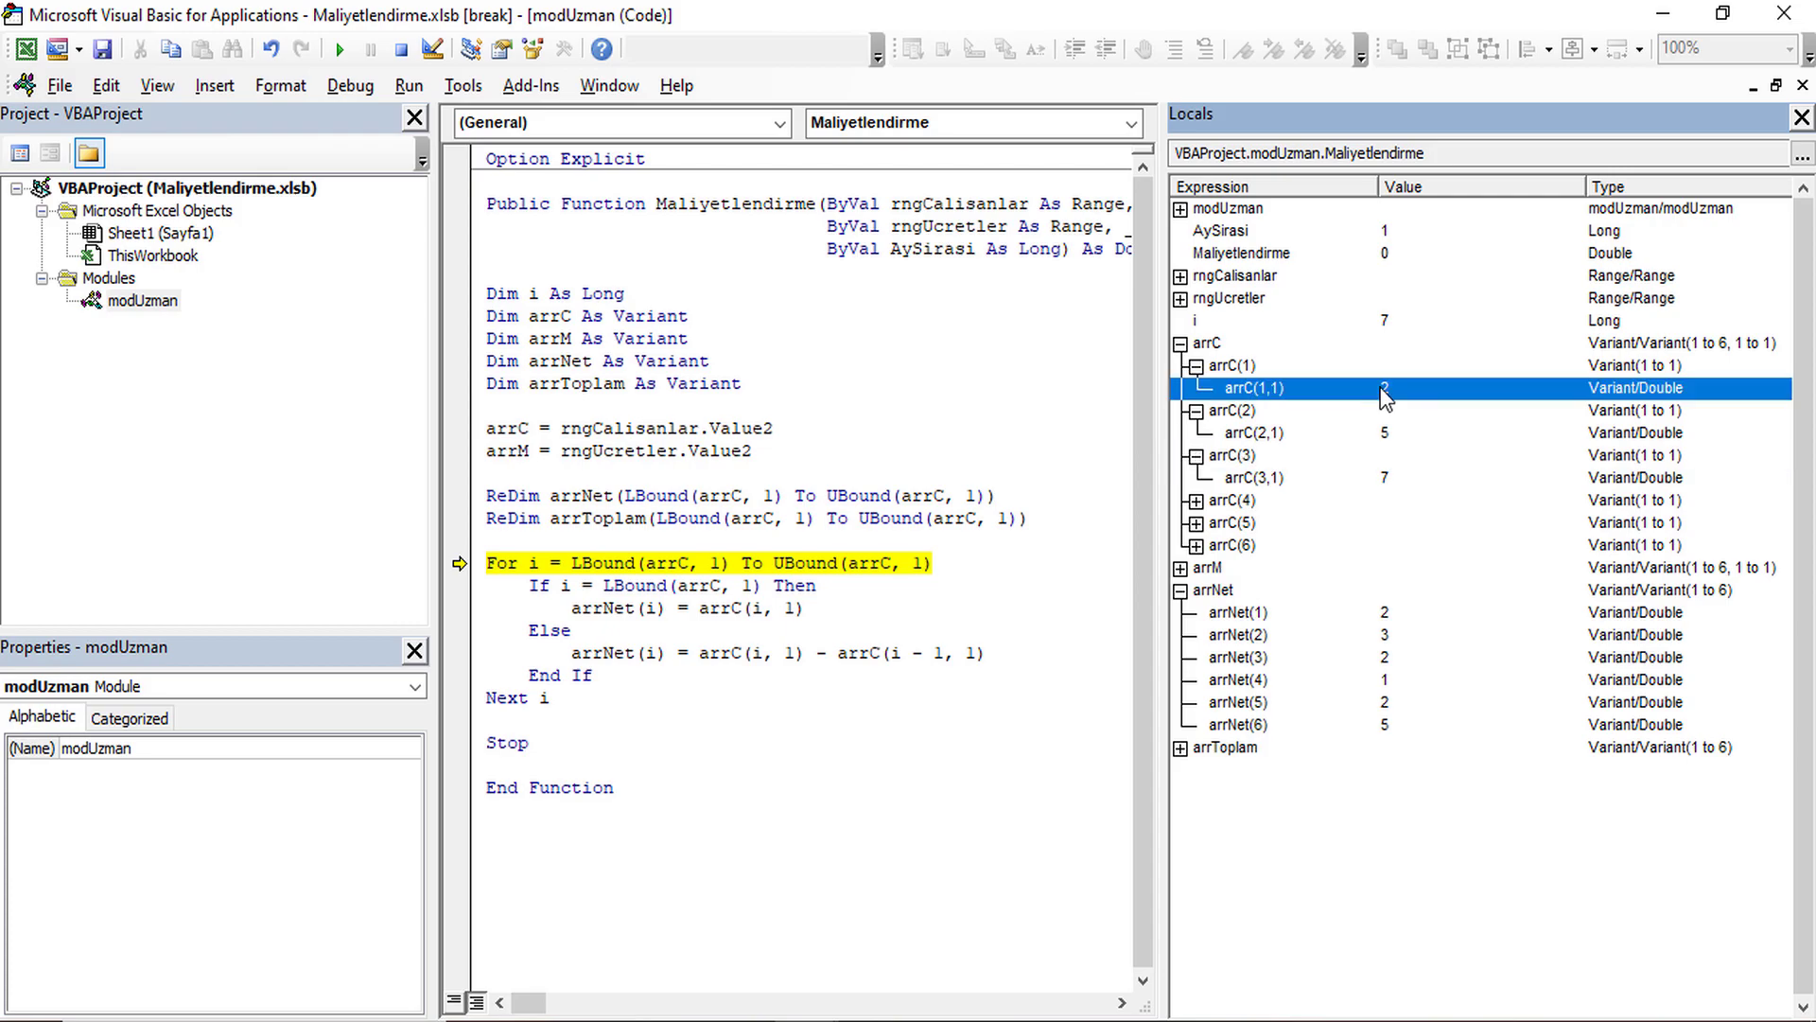
left_click(1379, 437)
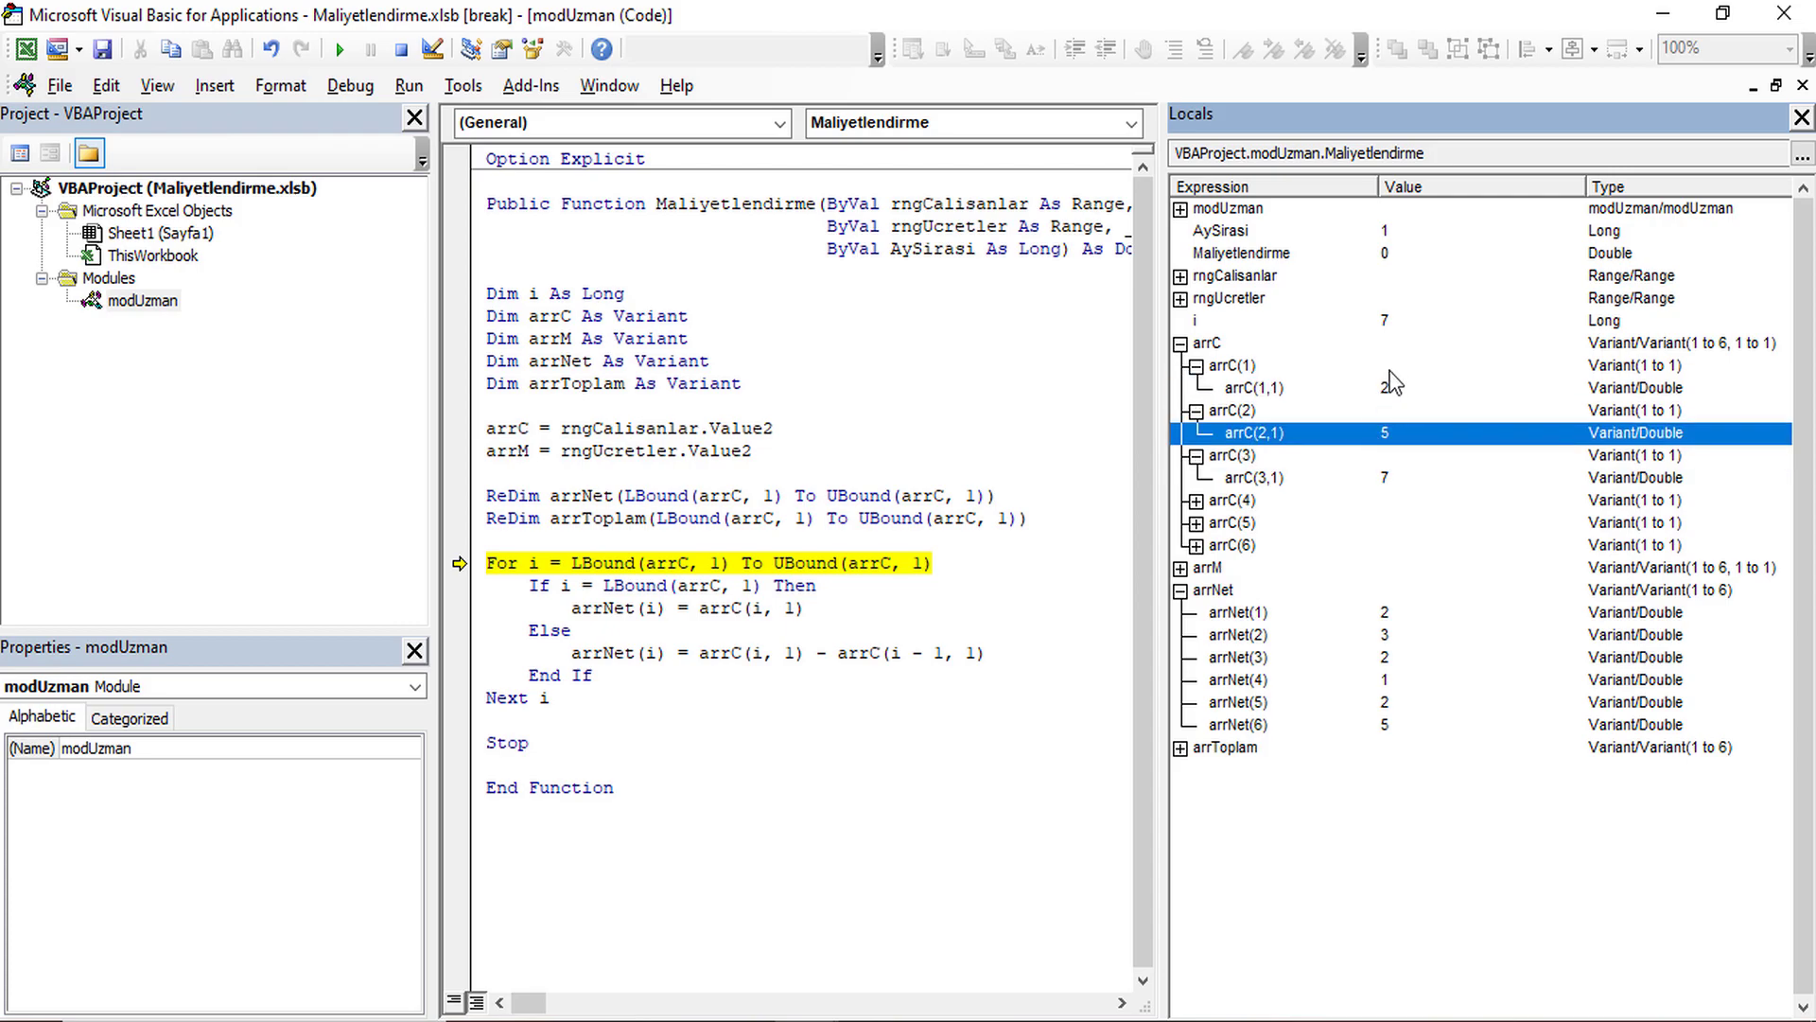
left_click(1388, 389)
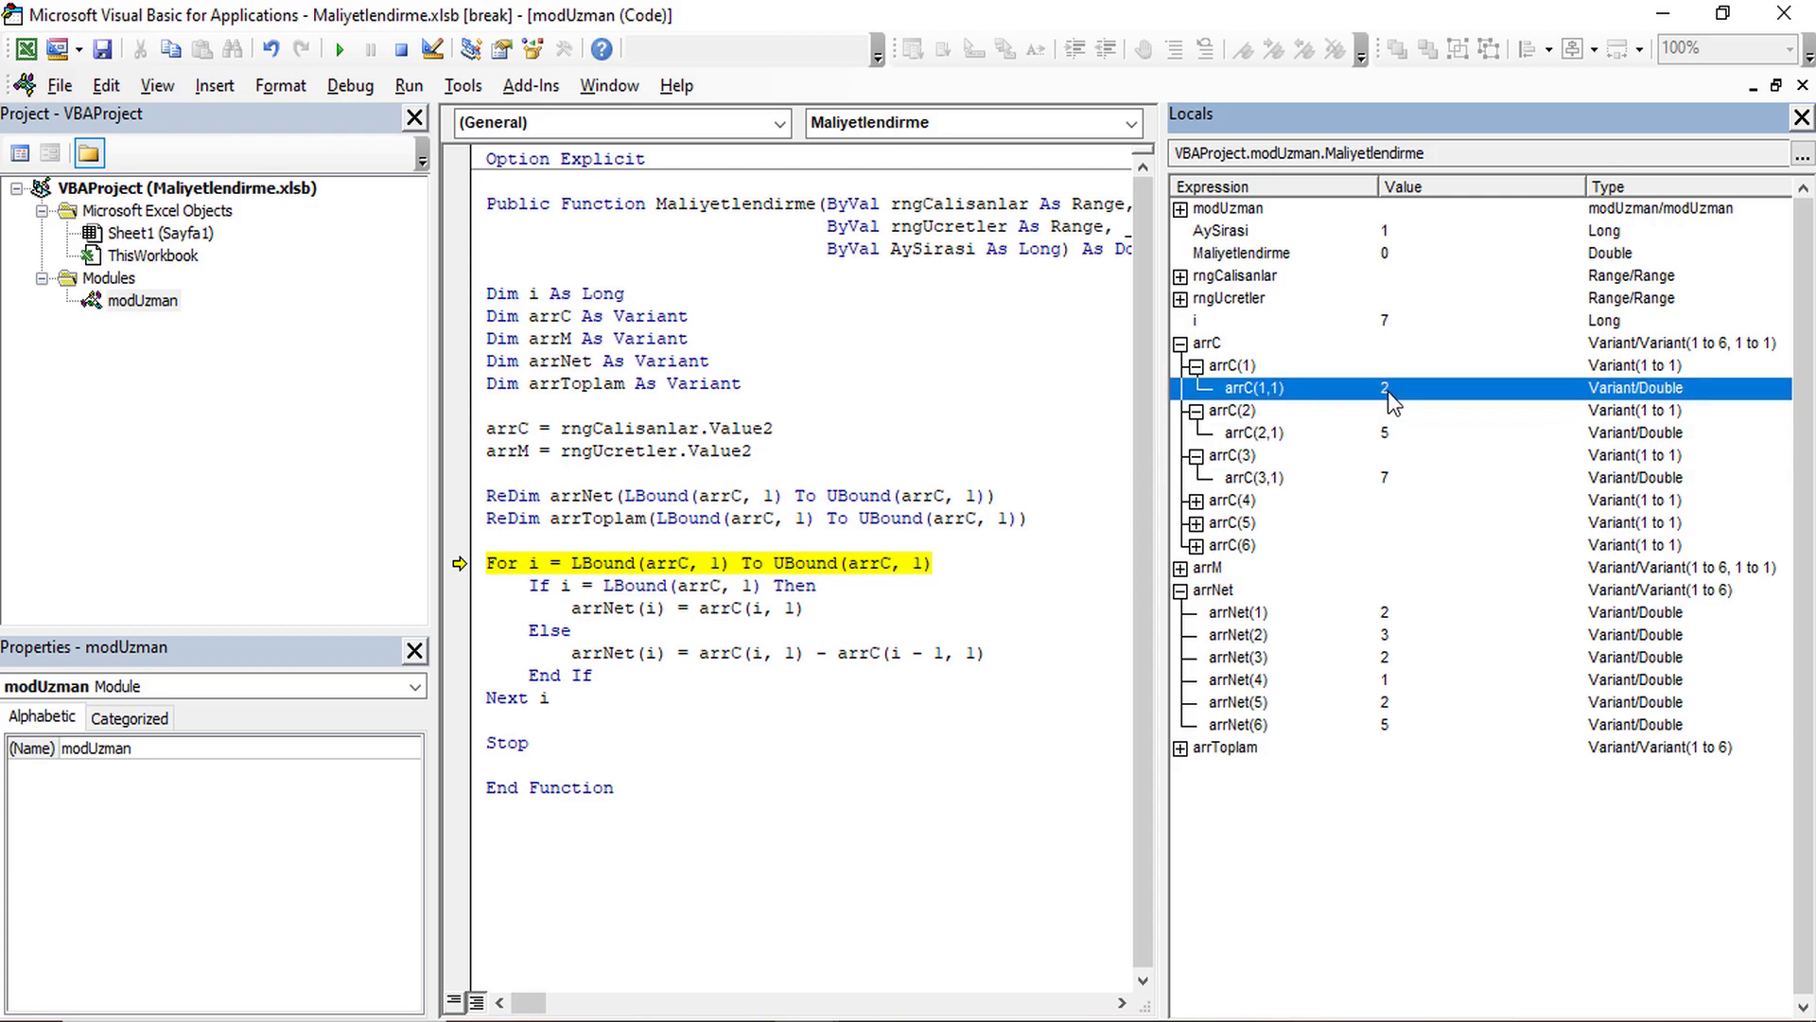
left_click(1370, 636)
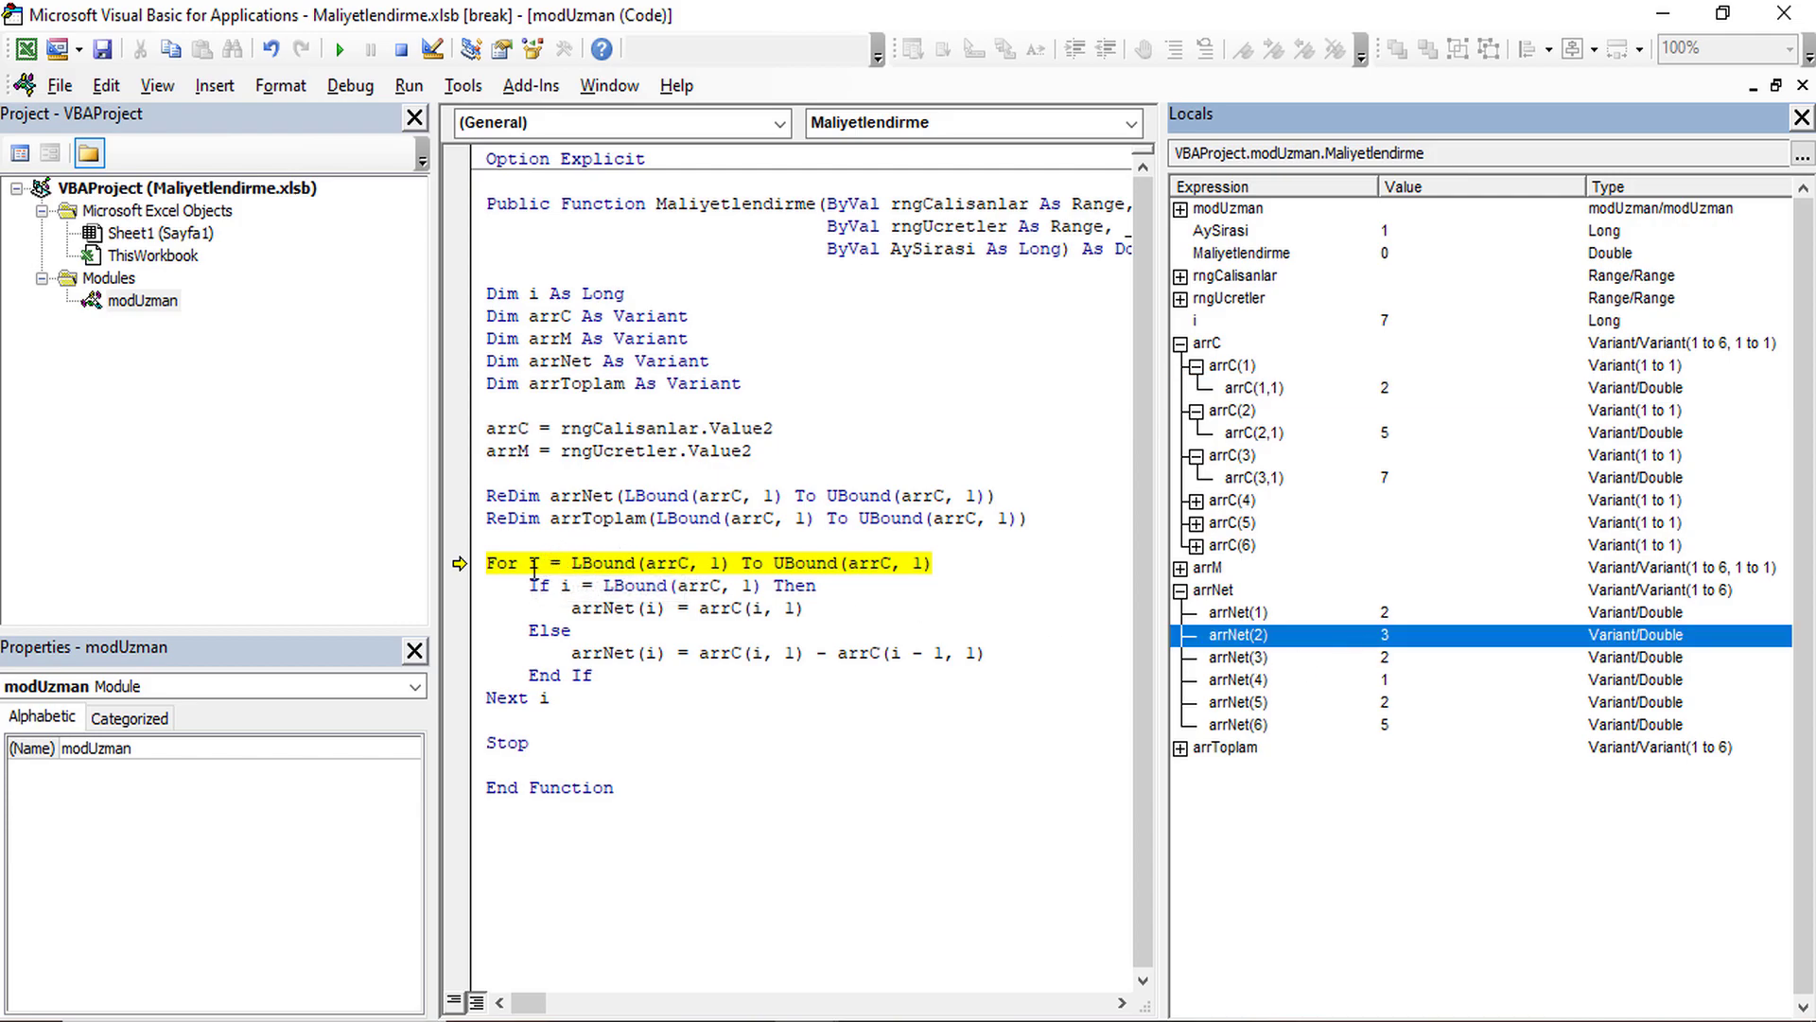
Trace the loop header and arrNet(i) assignment against arrC(1,1), arrC(2,1) and arrC(3,1).
left_click_drag(530, 572, 818, 588)
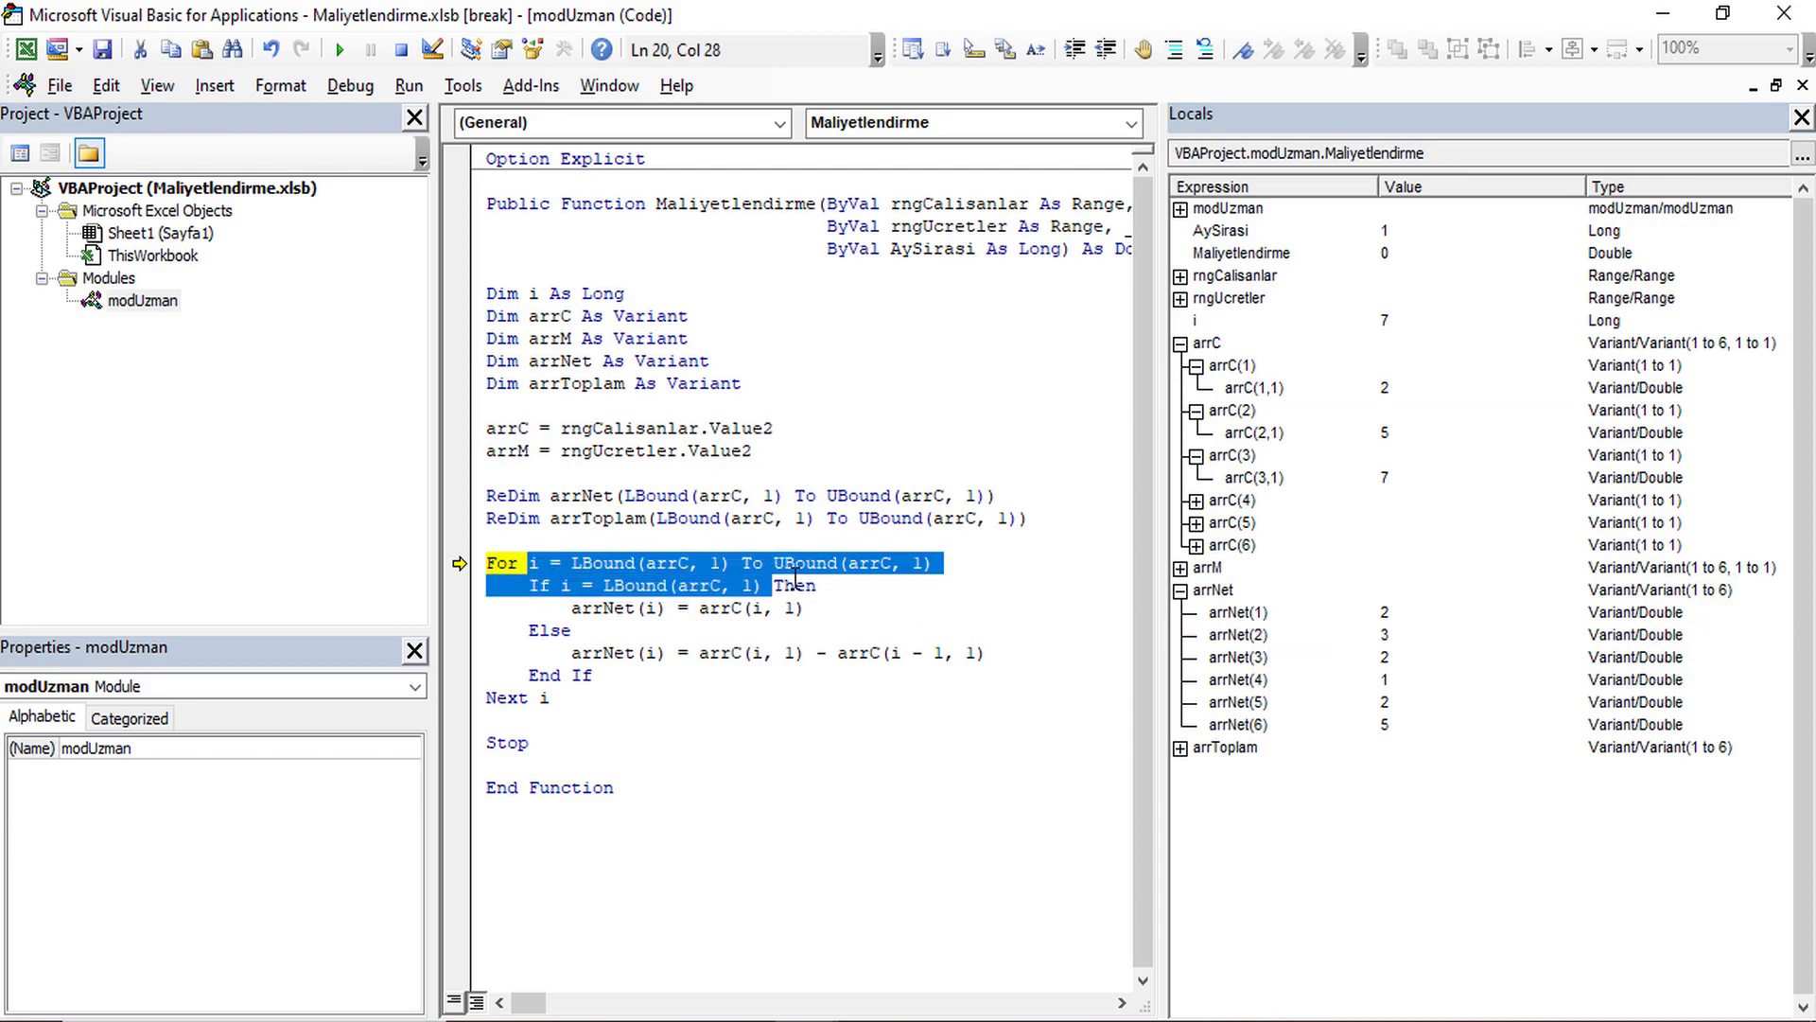
left_click(1353, 388)
left_click(1313, 433)
left_click(1279, 477)
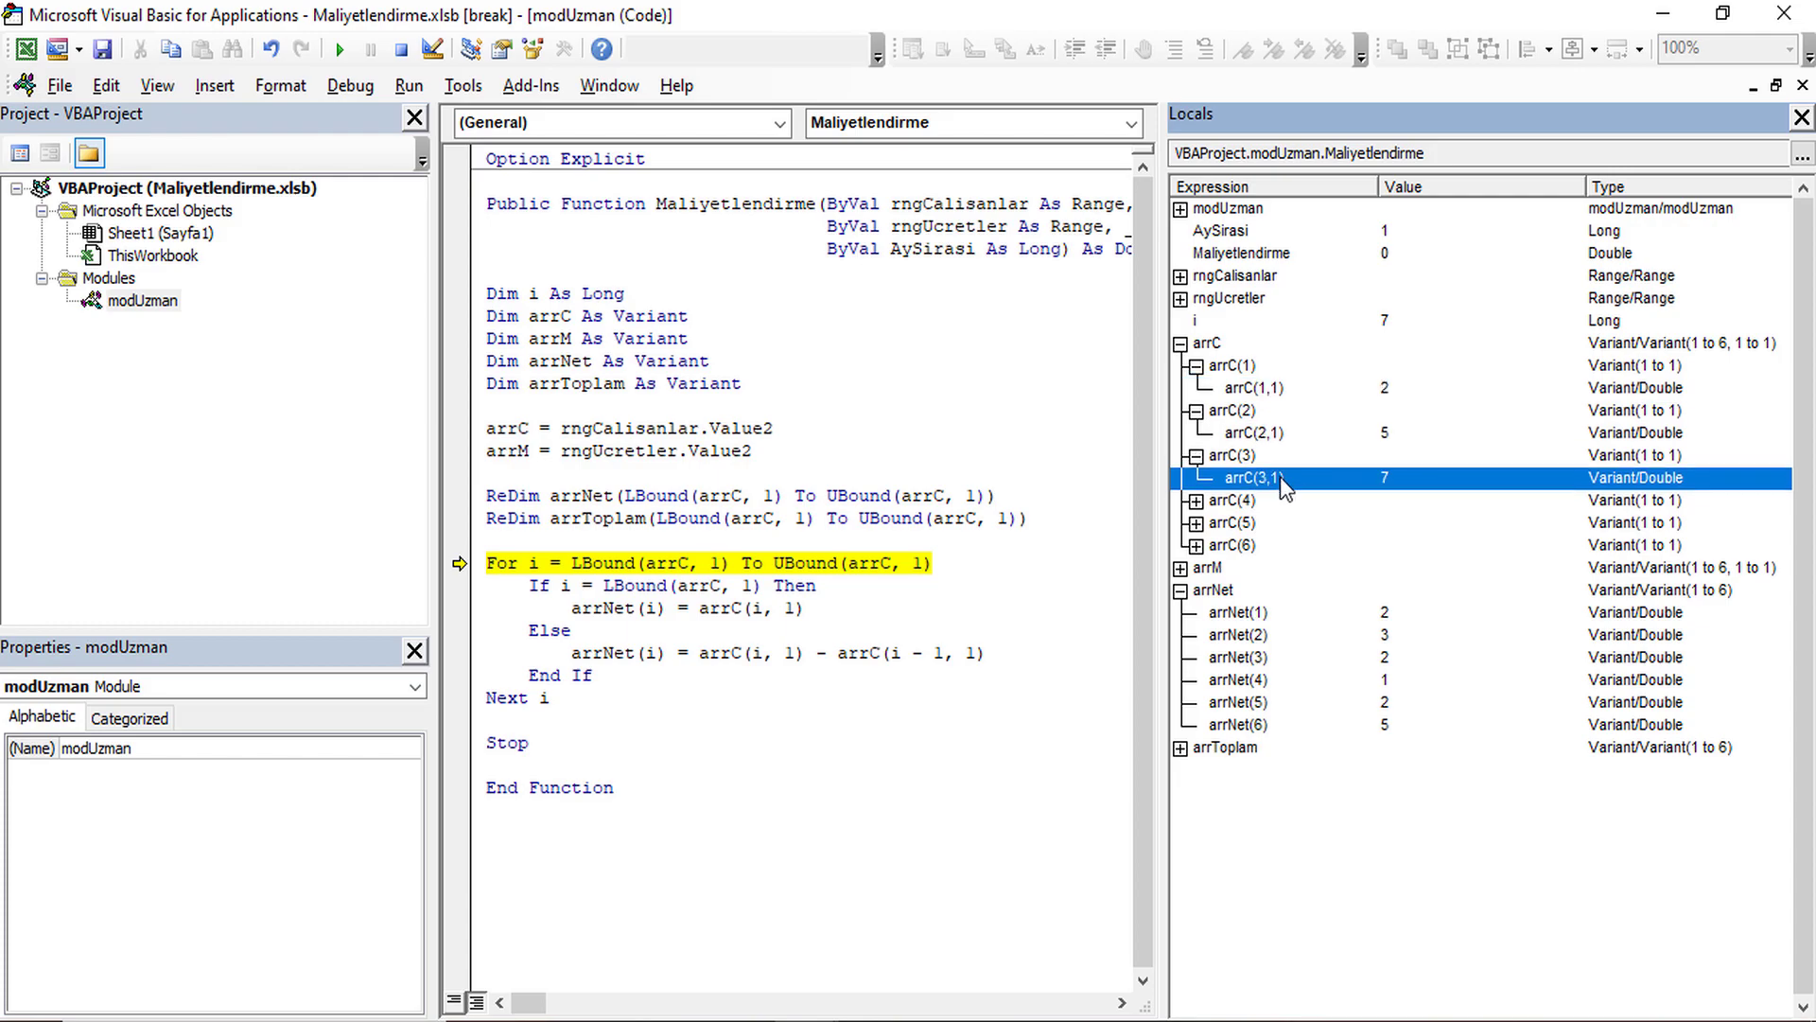
left_click(702, 565)
left_click(689, 608)
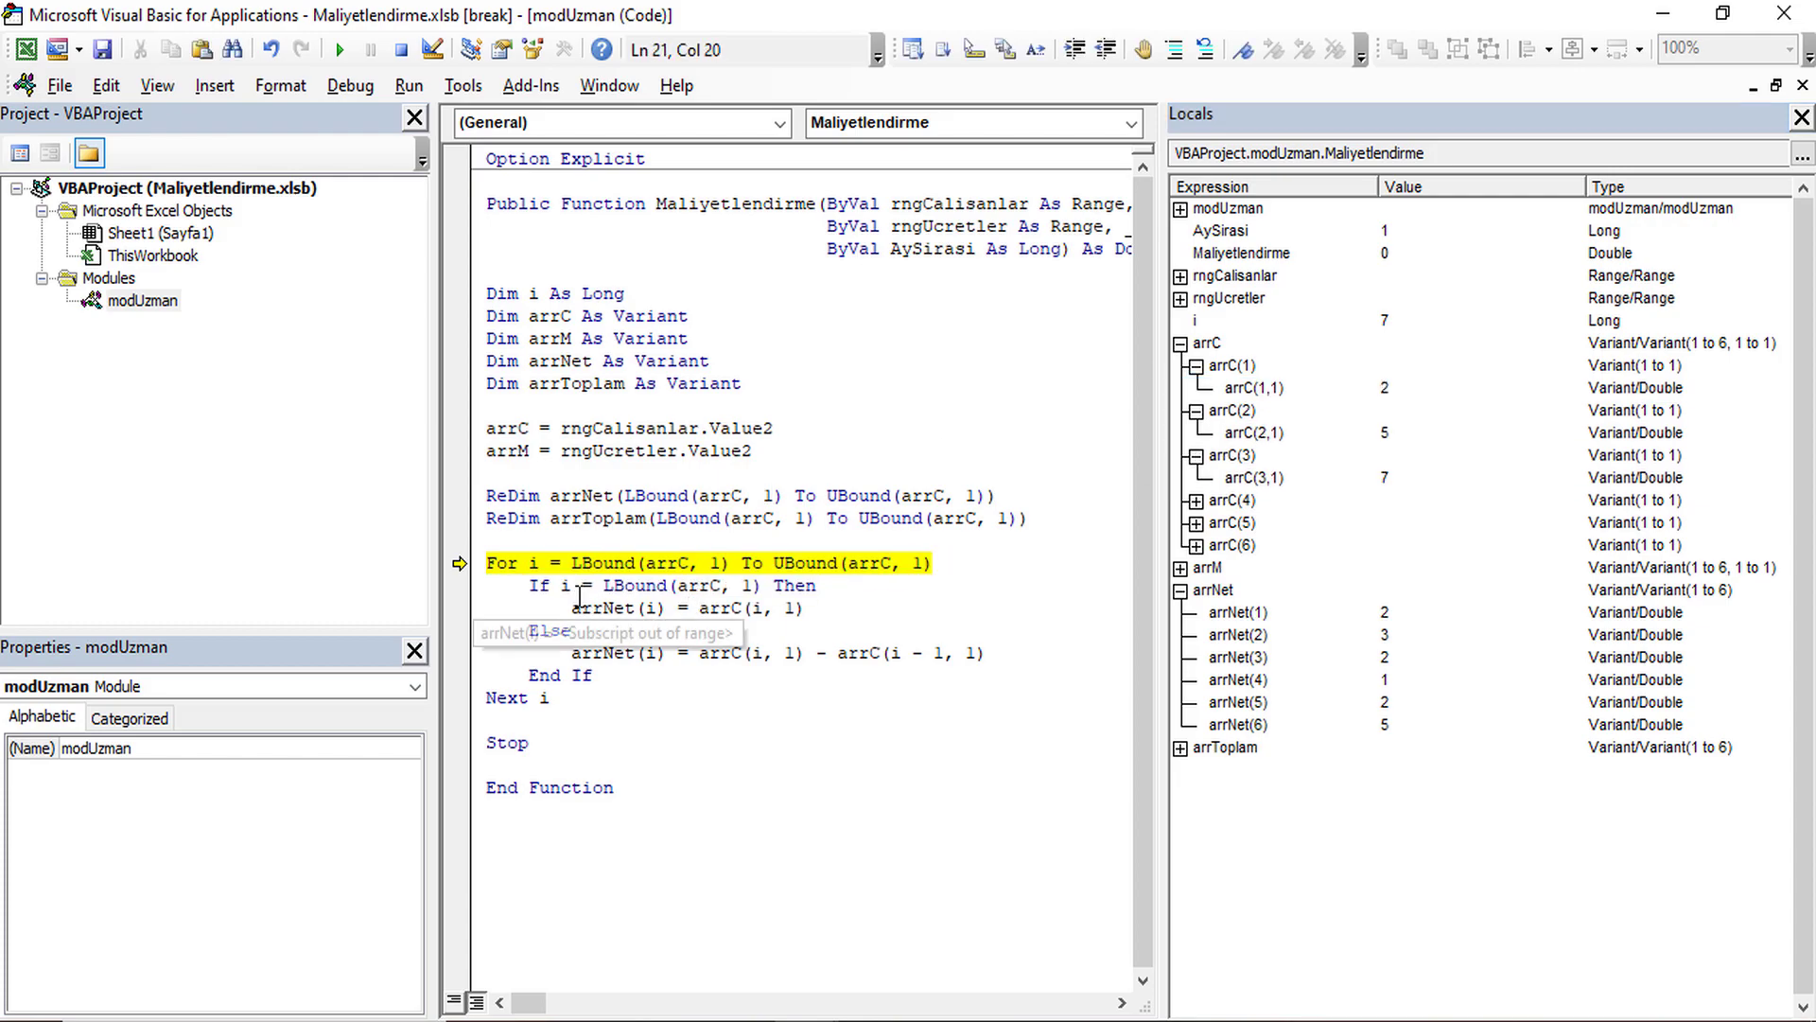
left_click(1244, 369)
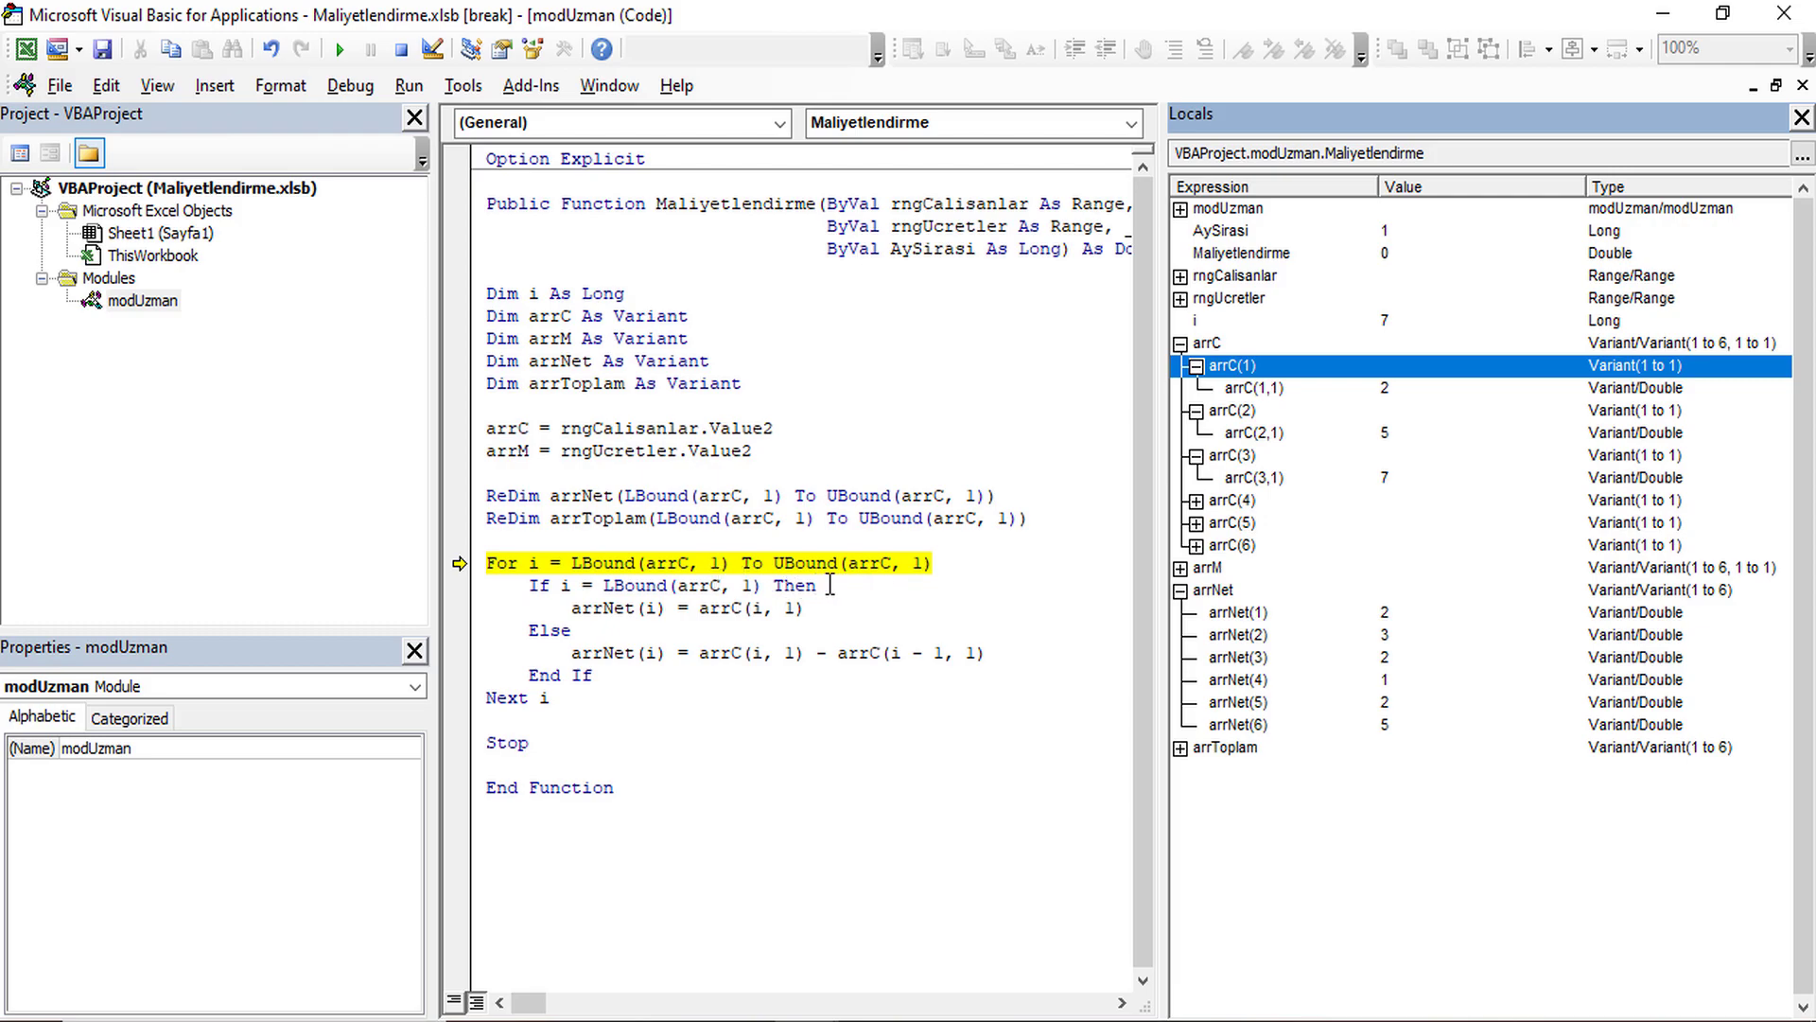
Walk through the If branch and the arrC(i,1) - arrC(i-1,1) subtraction, then add a blank line above Stop.
left_click_drag(823, 586, 560, 582)
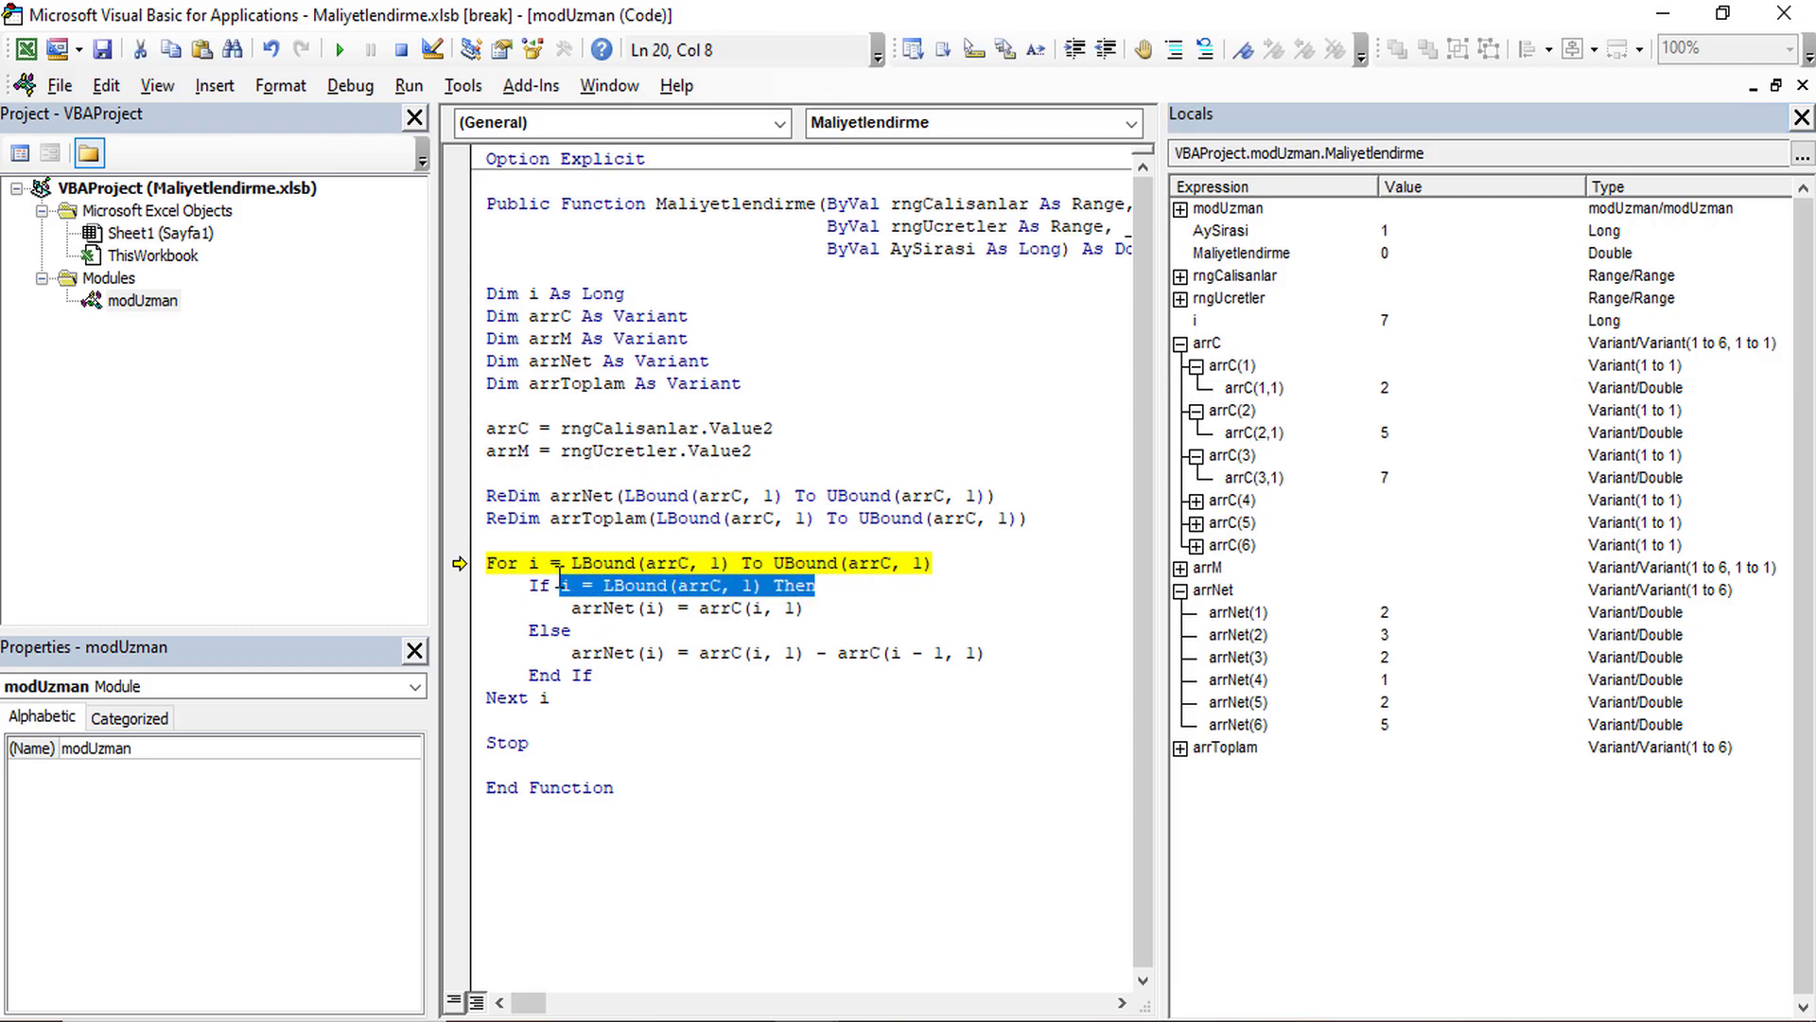
left_click_drag(806, 609, 571, 610)
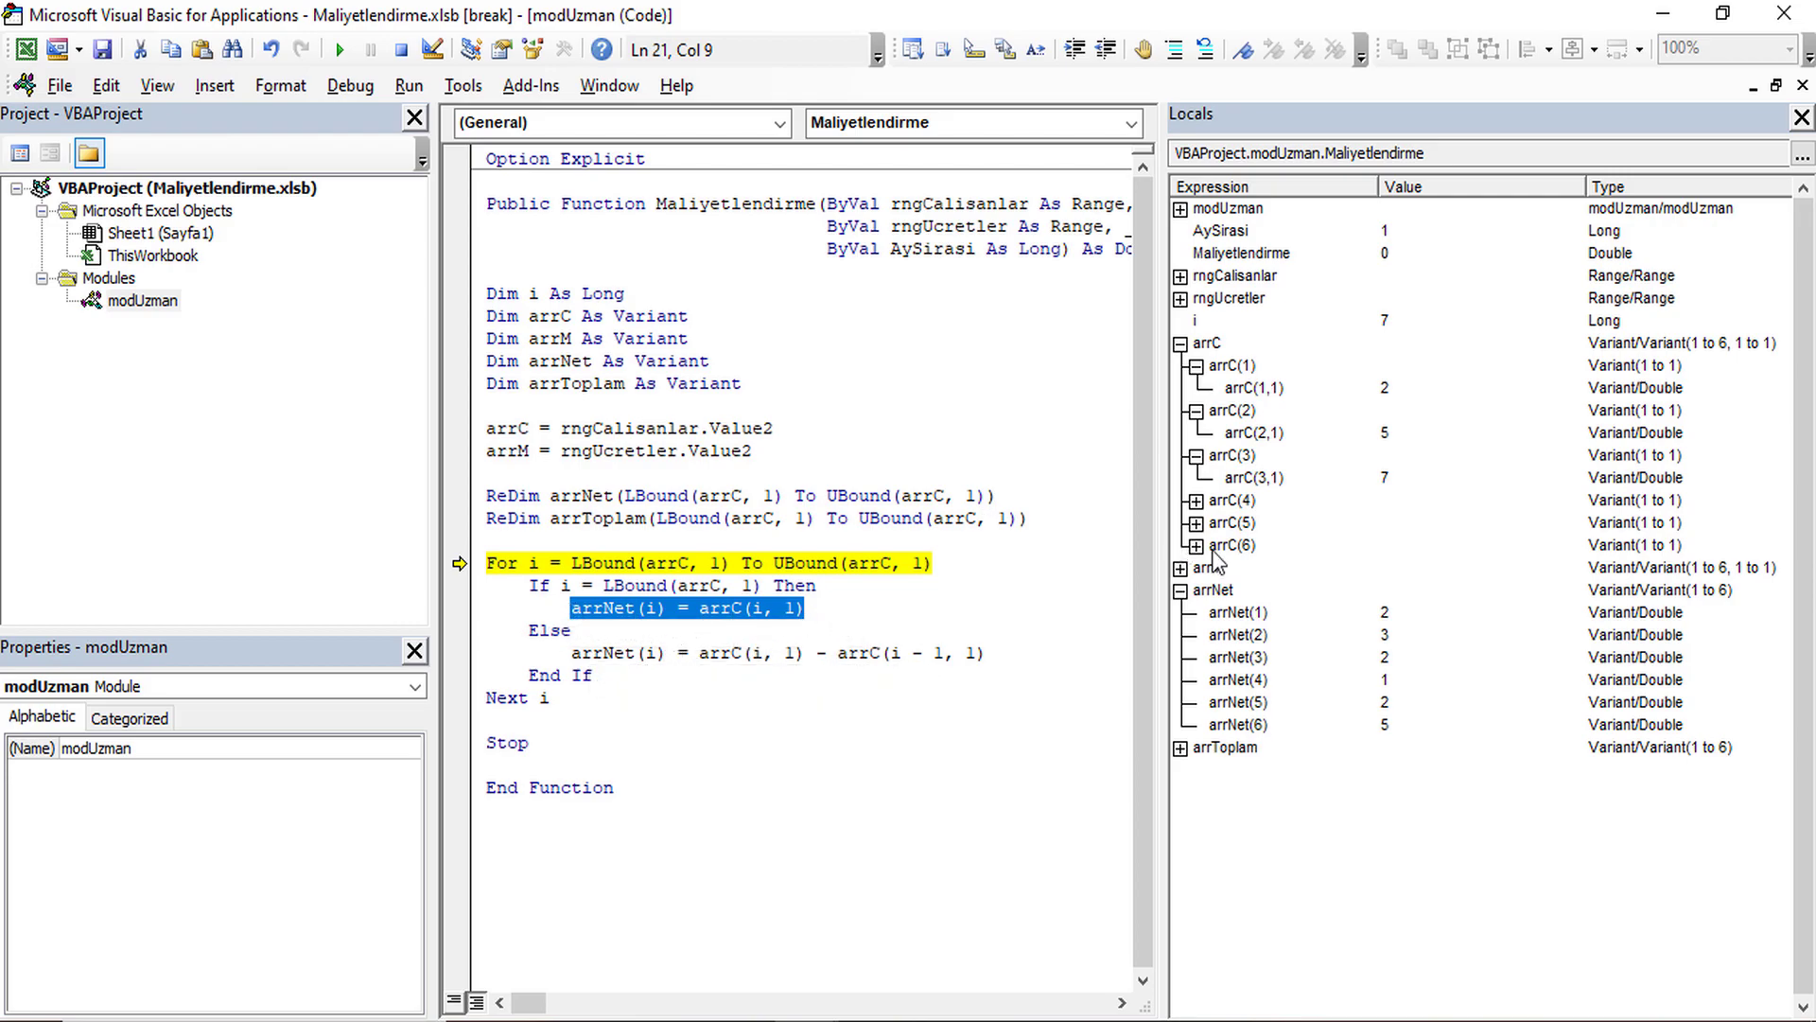
left_click(1235, 412)
left_click(1405, 437)
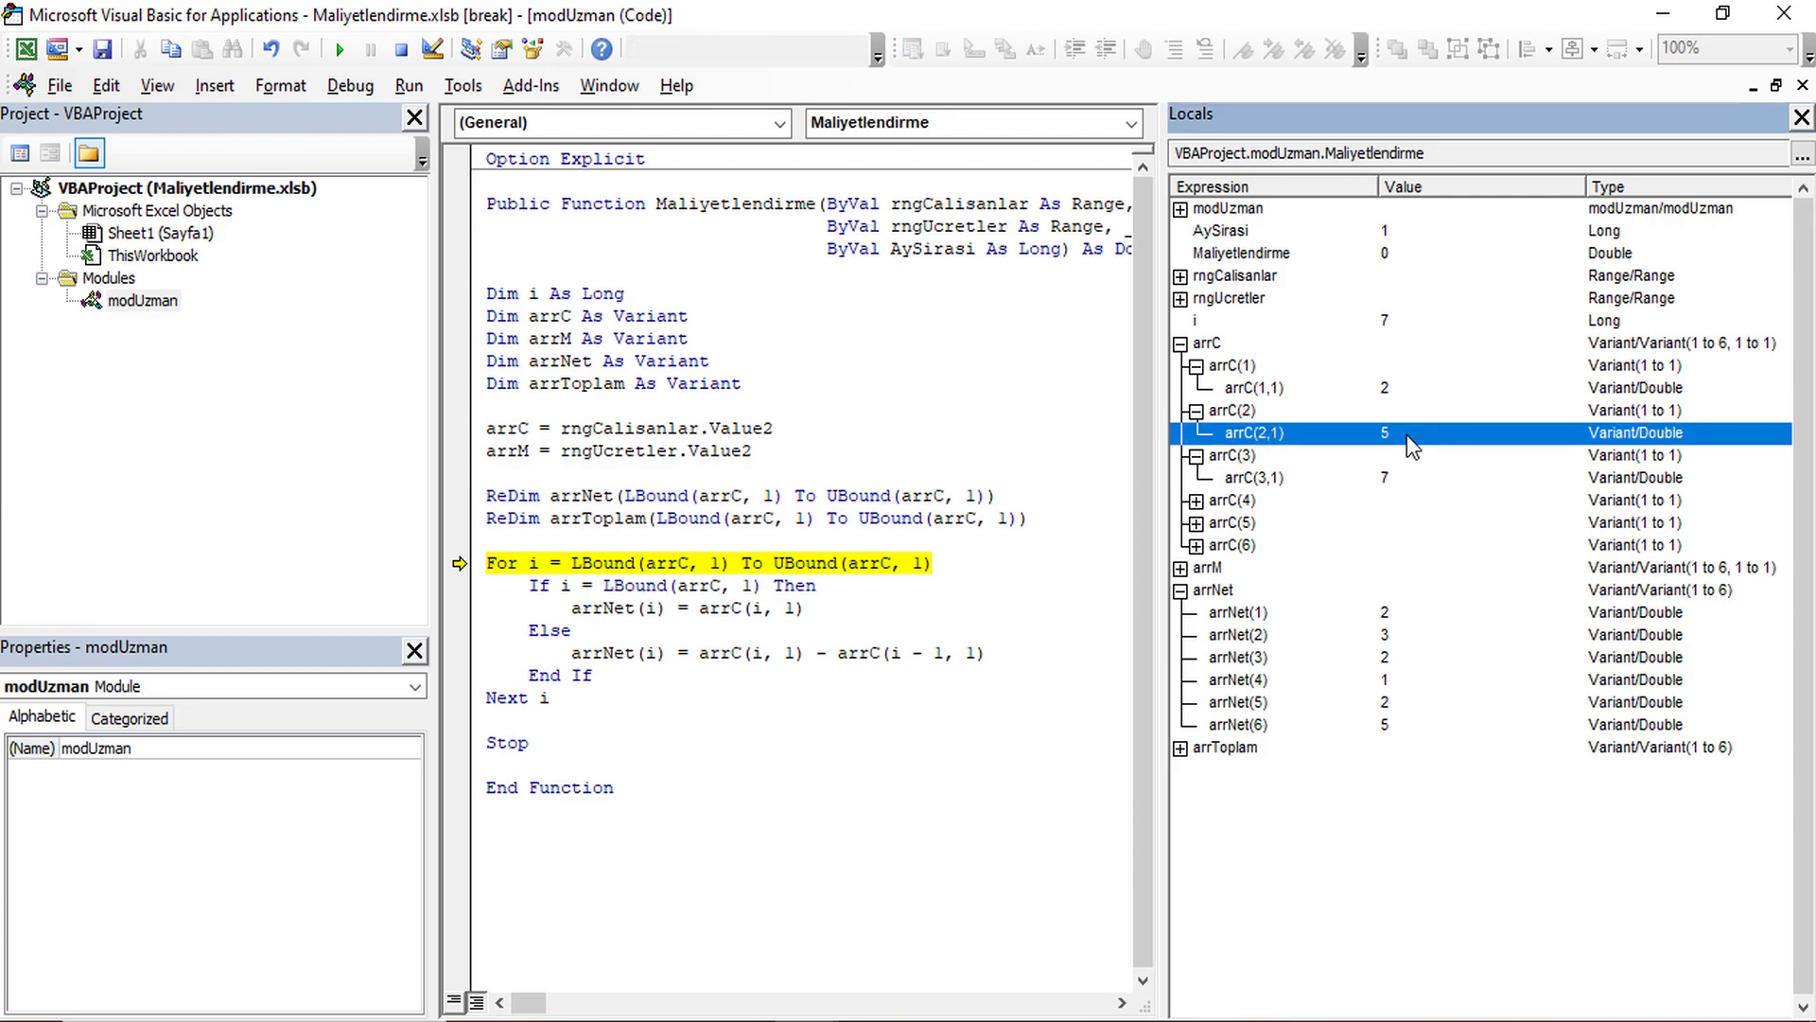
left_click(1343, 388)
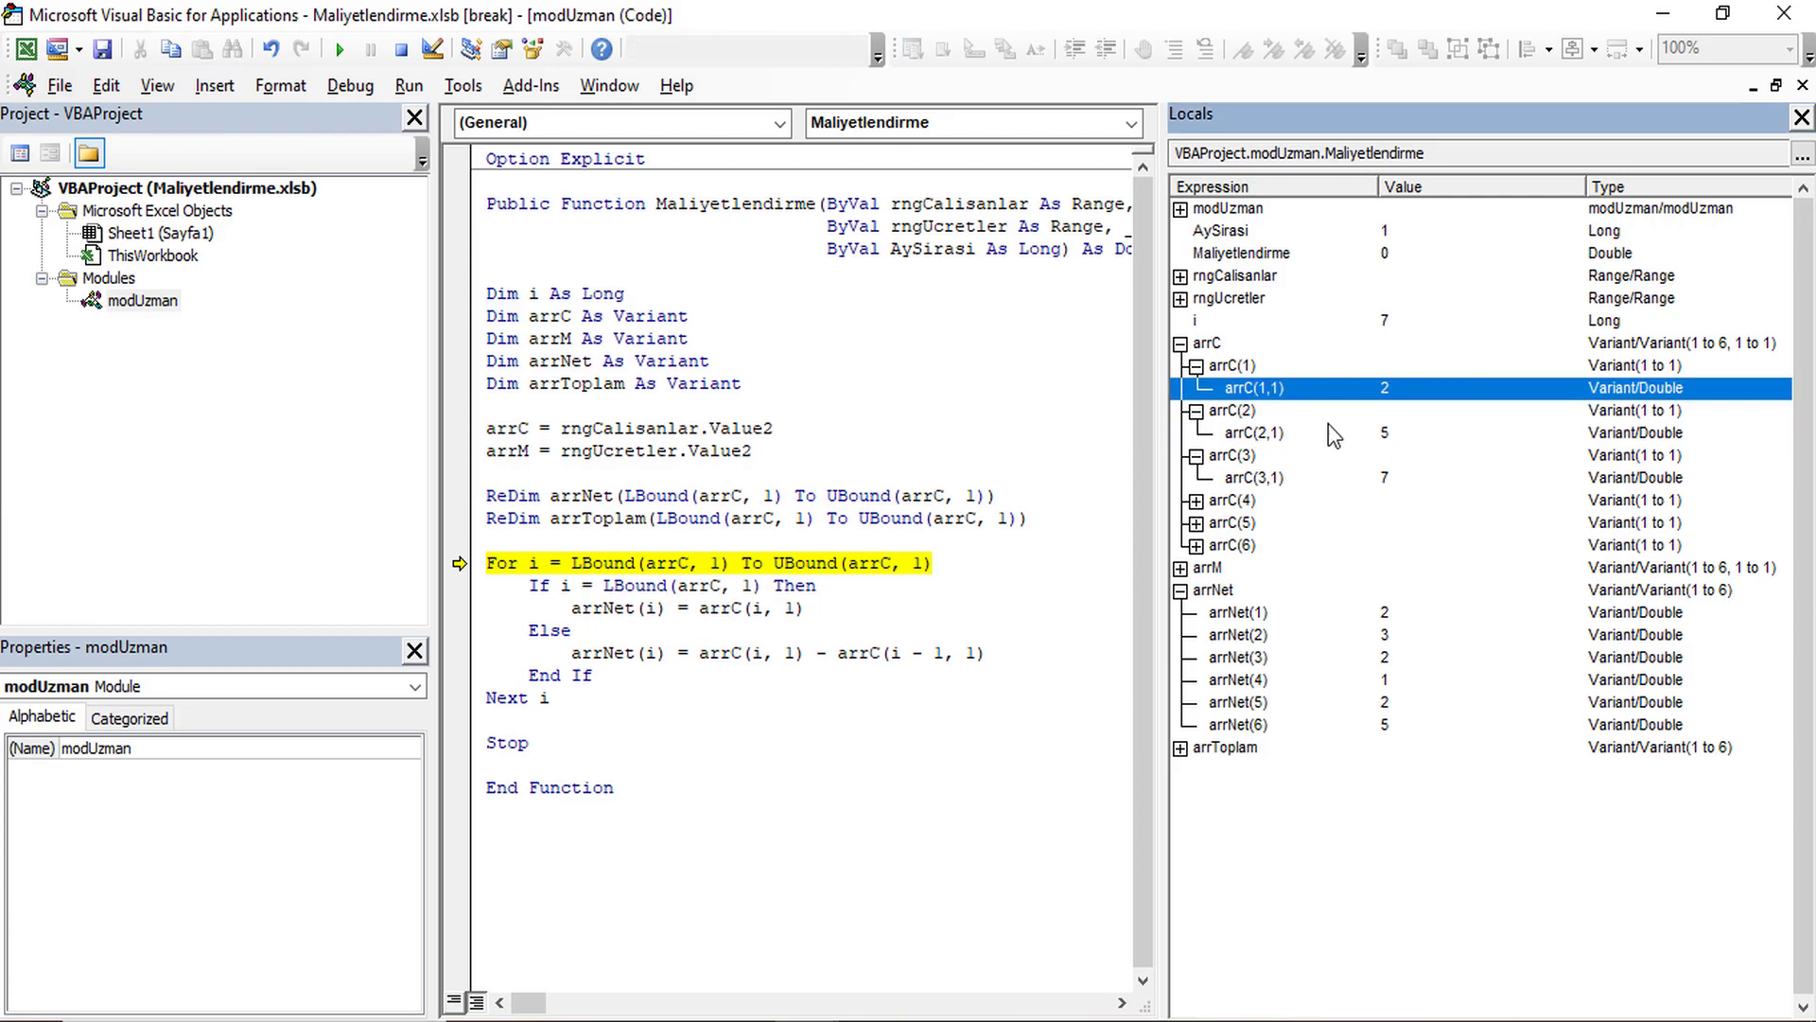
left_click_drag(819, 652, 698, 653)
left_click(826, 647)
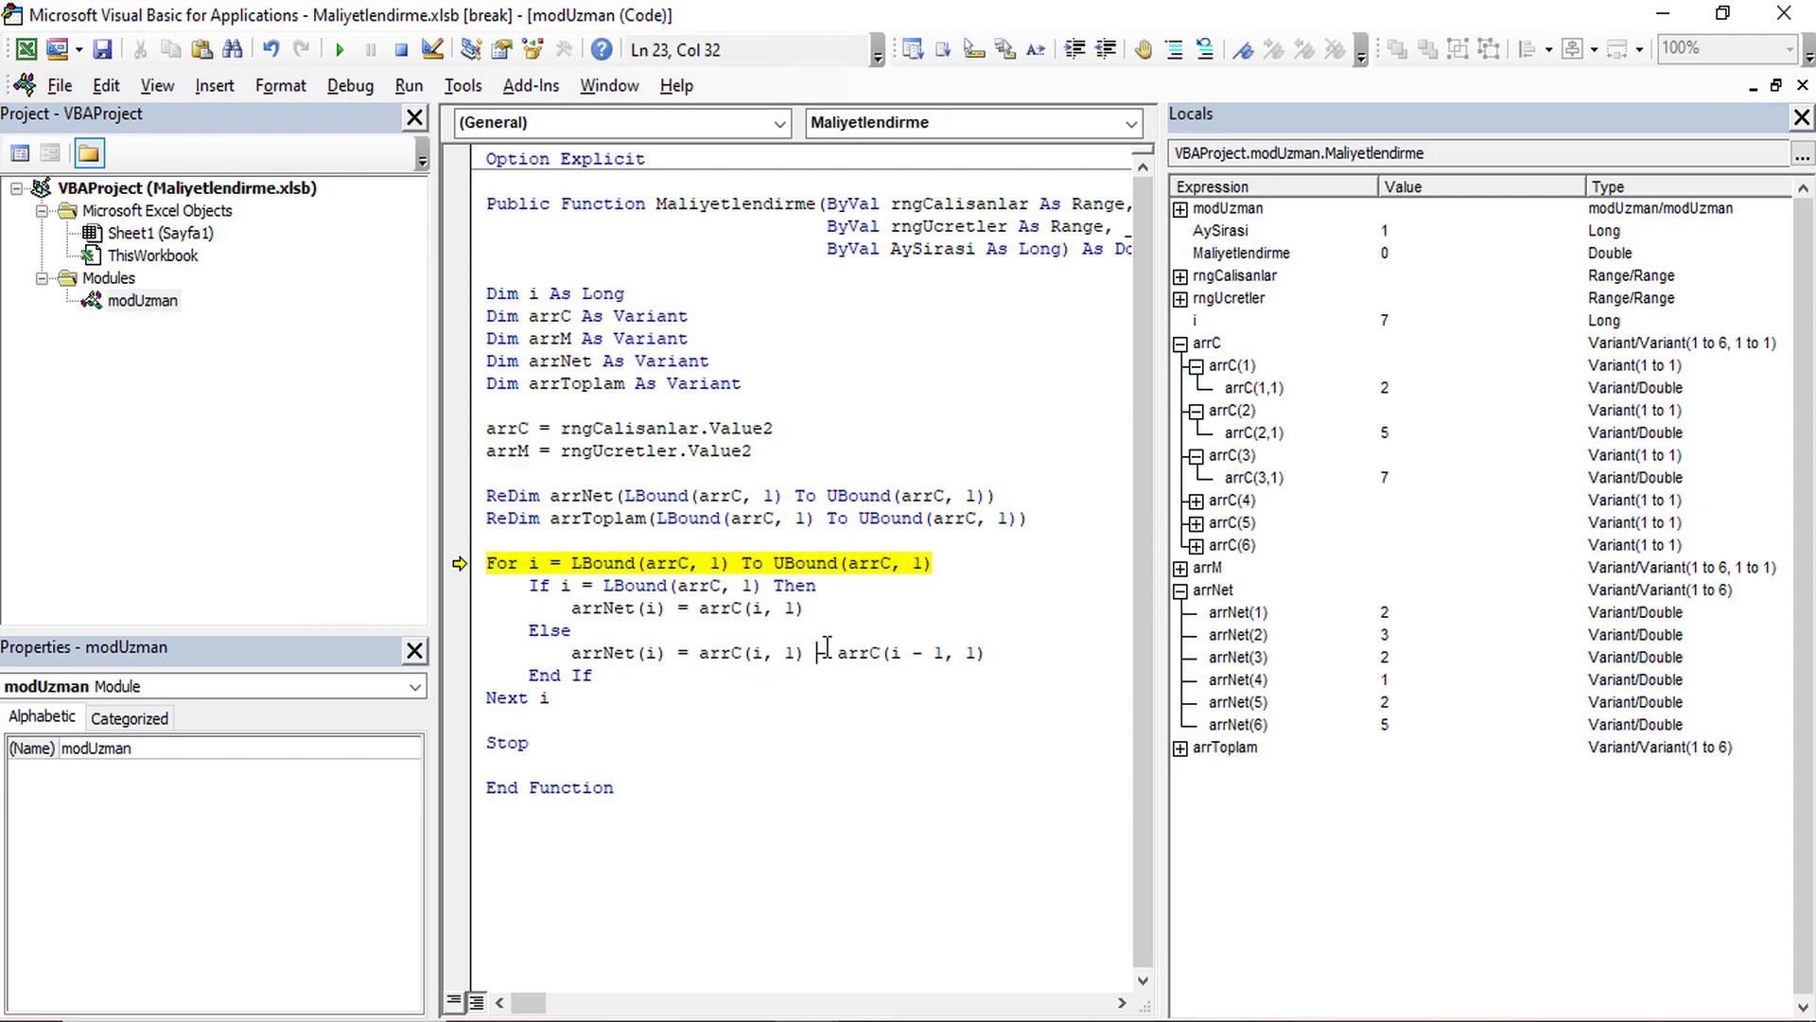
left_click_drag(838, 653, 1027, 653)
left_click(643, 723)
key("Return")
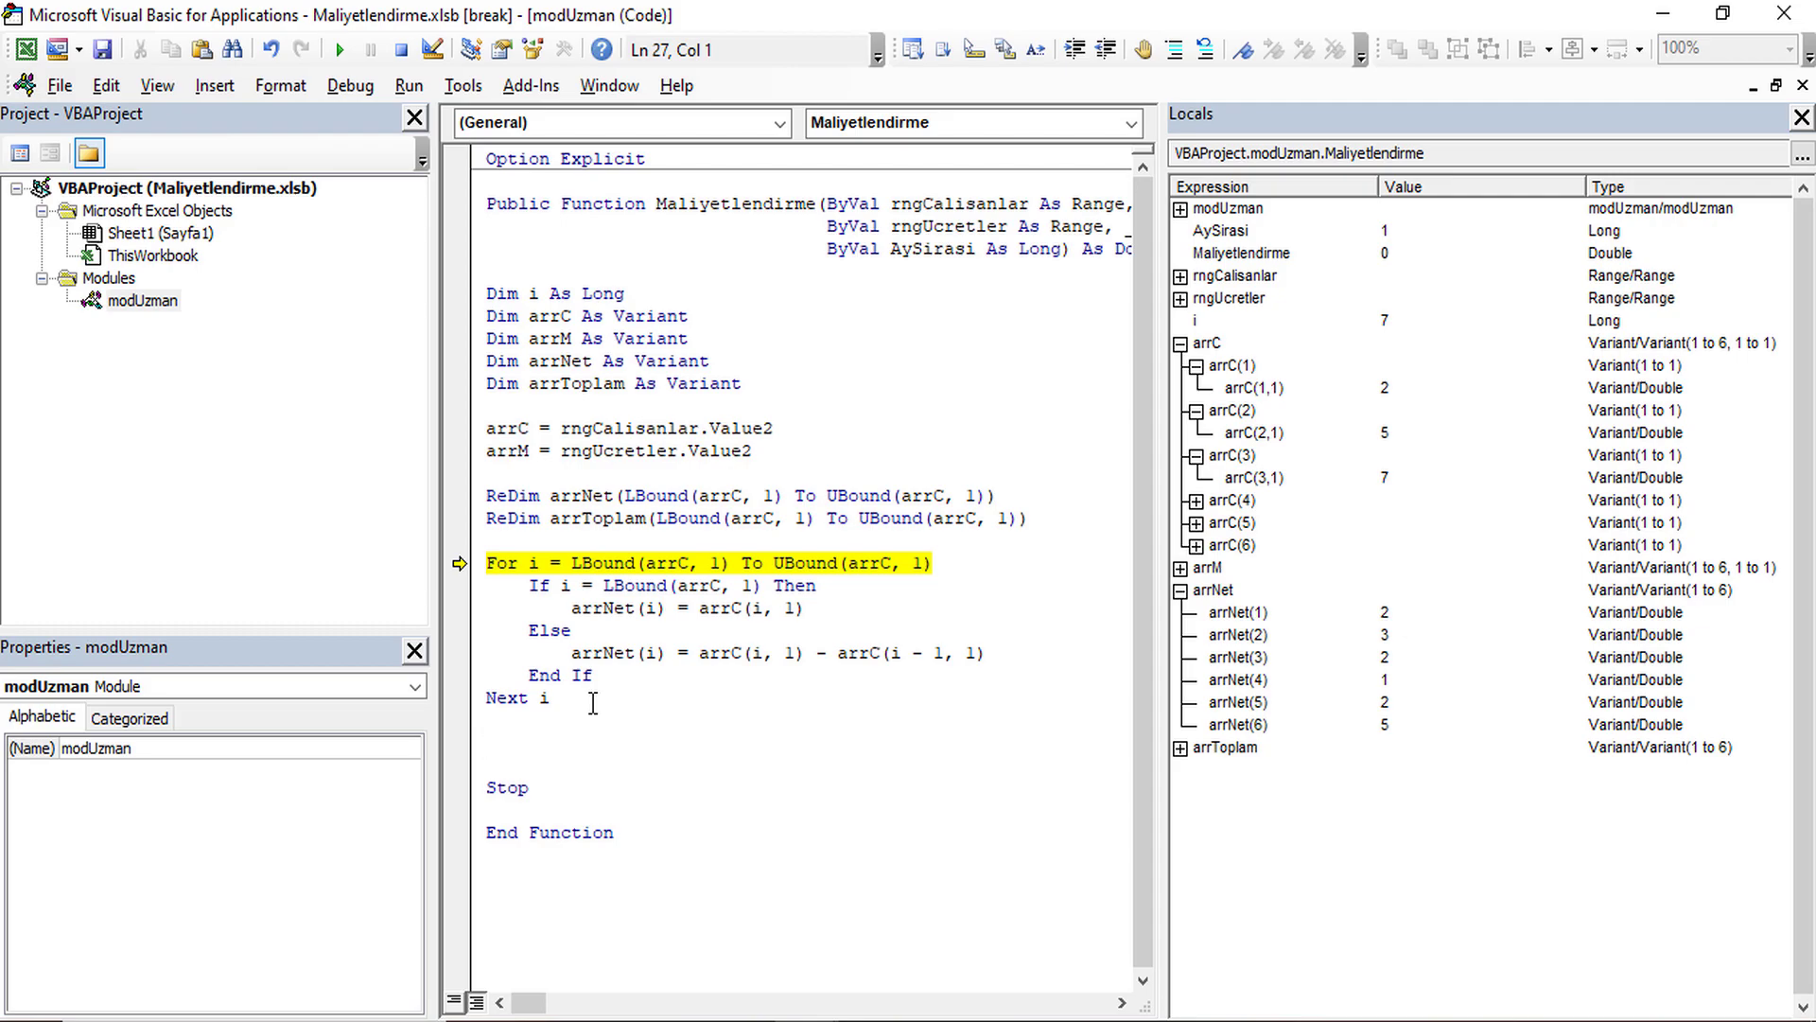
Paste a copy of the first For…Next loop below it.
left_click_drag(551, 700, 493, 558)
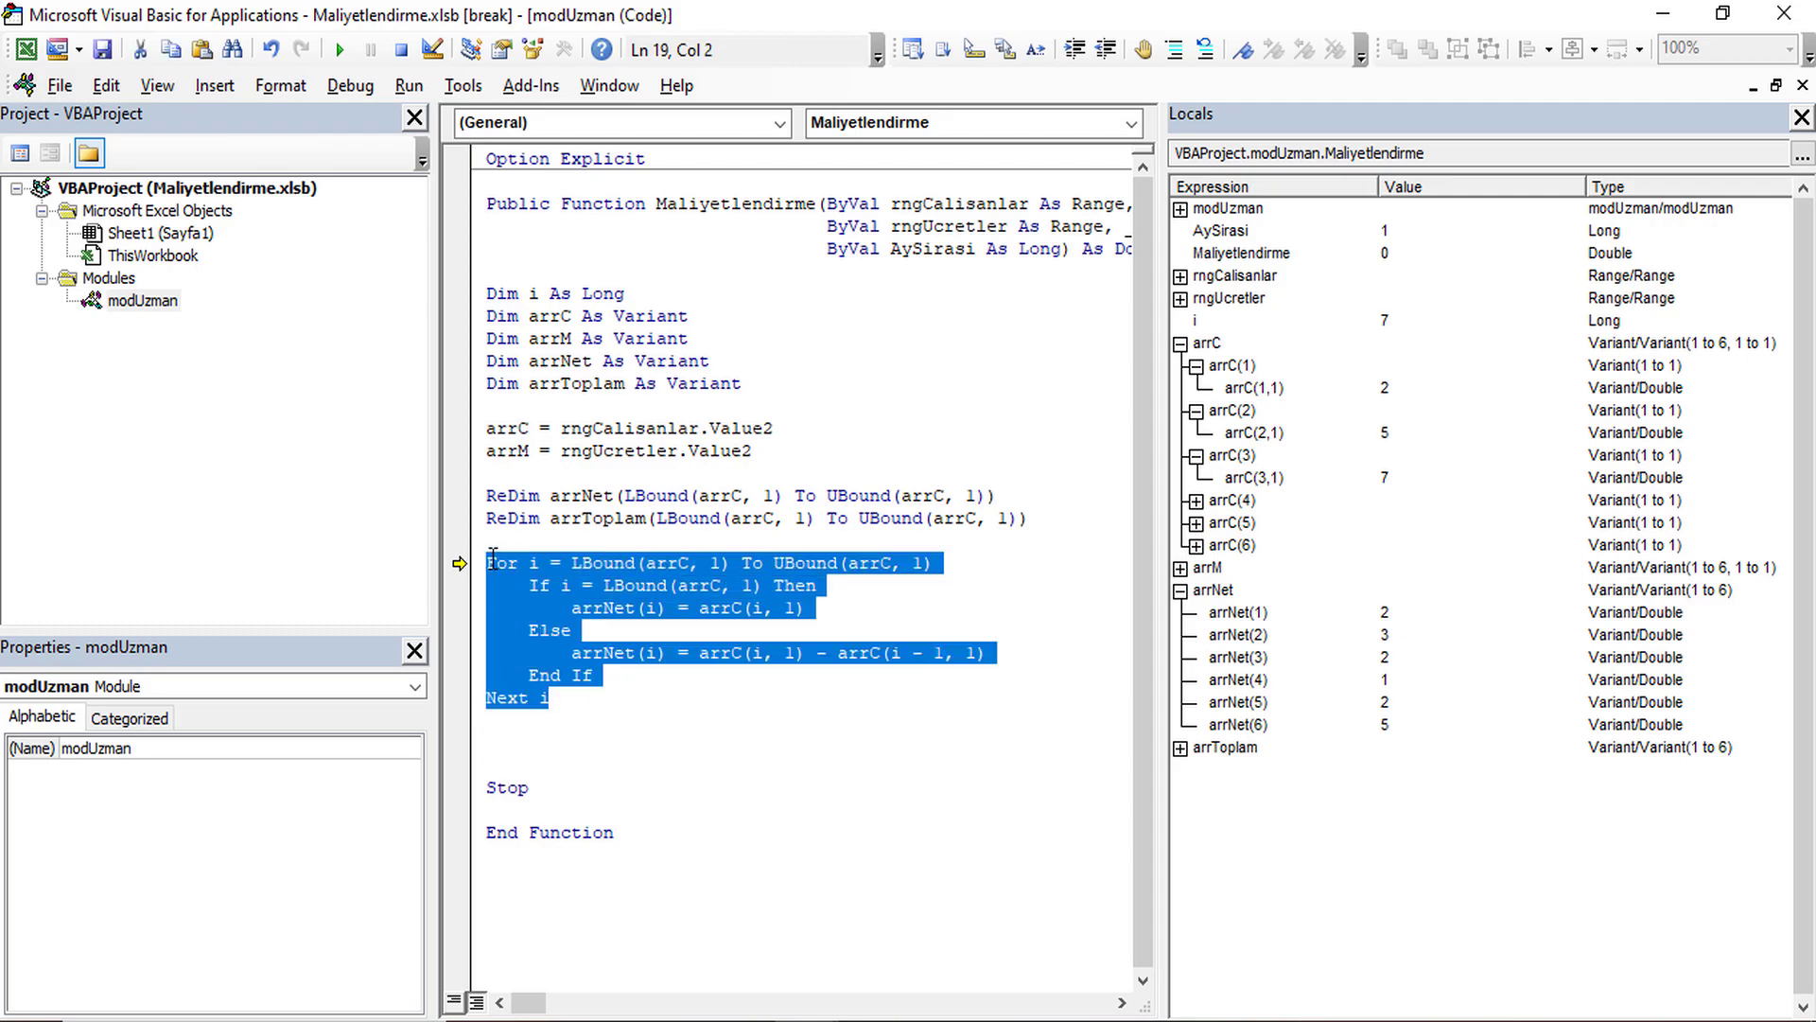
left_click(497, 738)
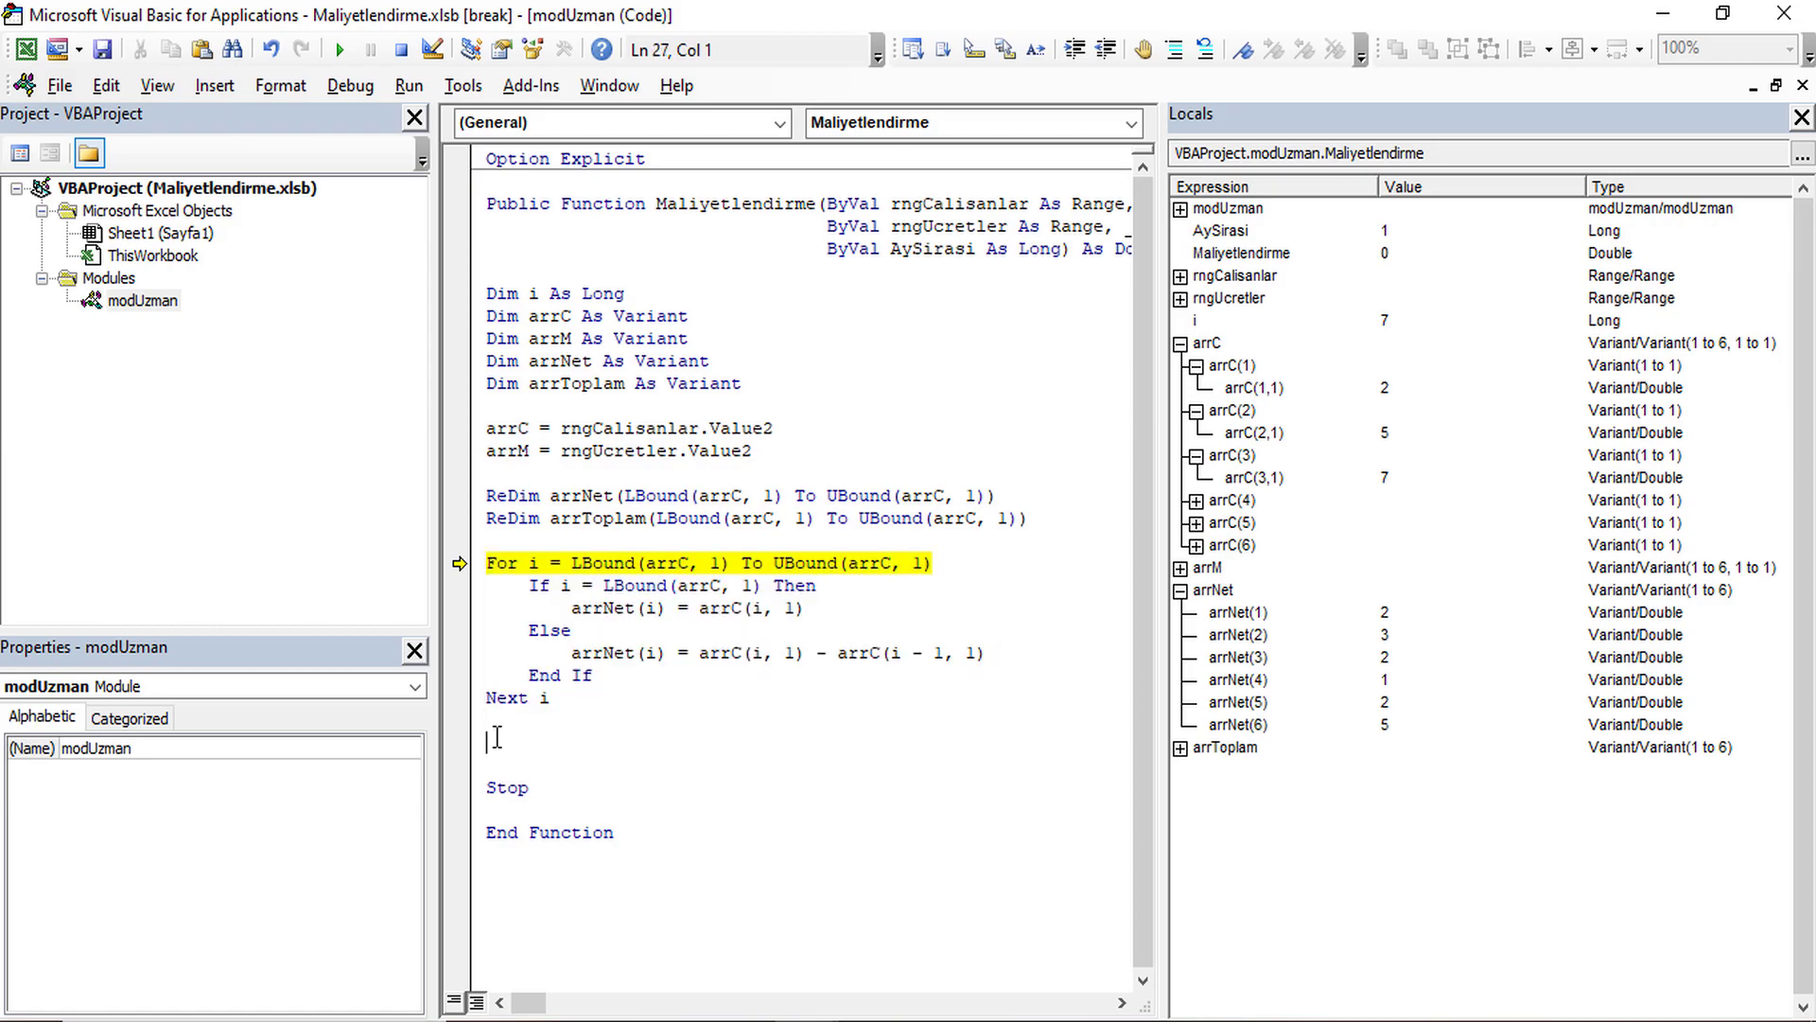
key("Return")
type("For i = LBound(arrC, 1) To UBound(arrC, 1)     If i = LBound(arrC, 1) Then         arrNet(i) = arrC(i, 1)     Else         arrNet(i) = arrC(i, 1) - arrC(i - 1, 1)     End If Next i")
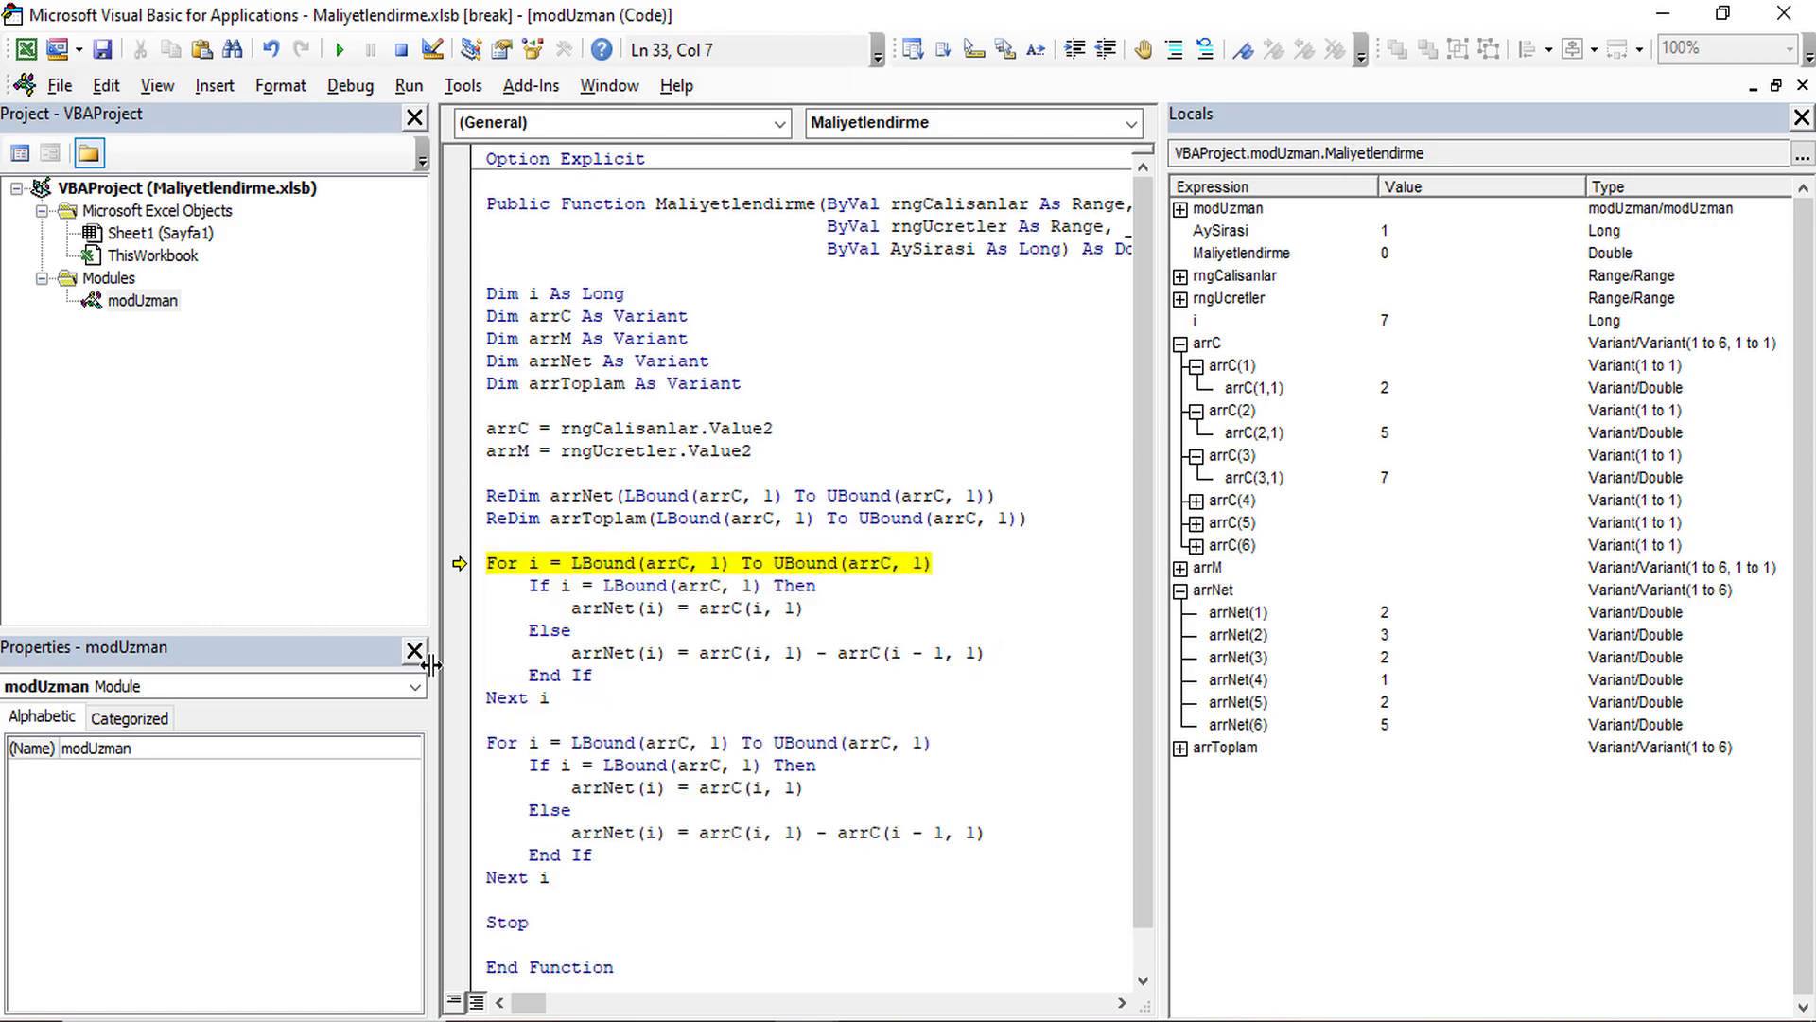
Insert i = 0 before the second loop and delete its copied If…End If block.
left_click(508, 719)
key("Return")
type("i = ")
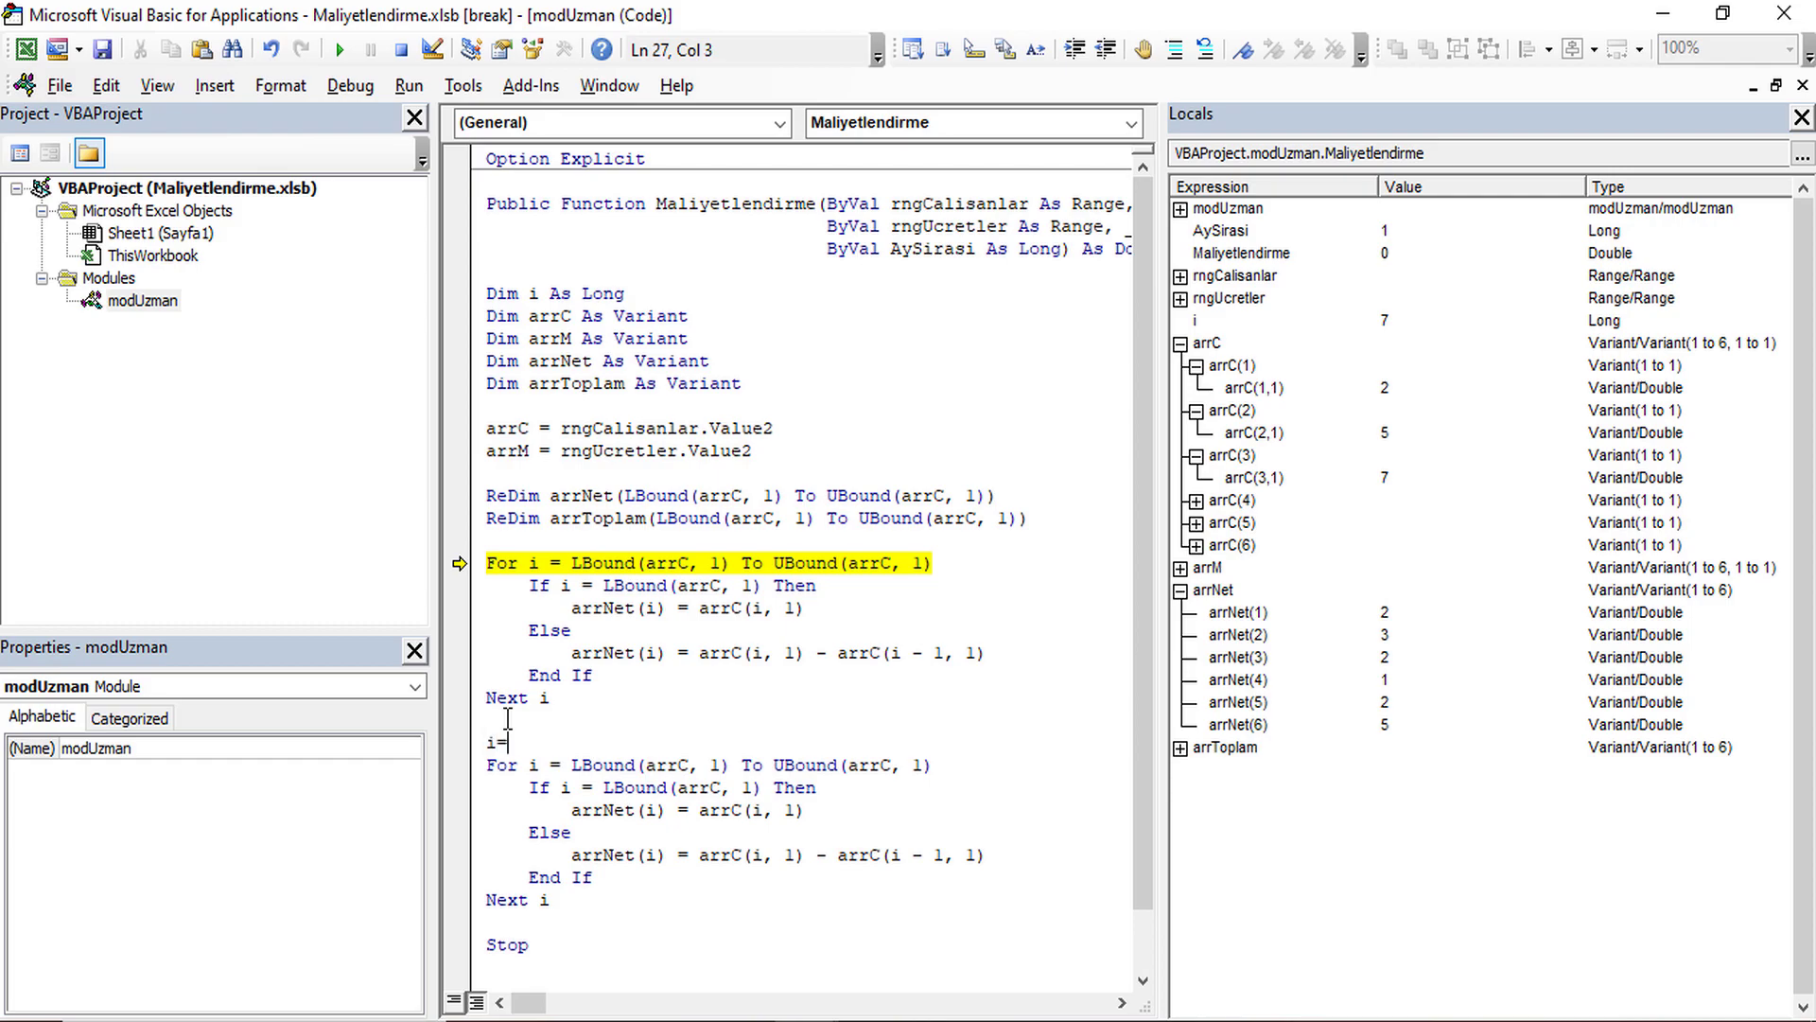
type("0")
left_click(730, 787)
left_click_drag(591, 877, 412, 780)
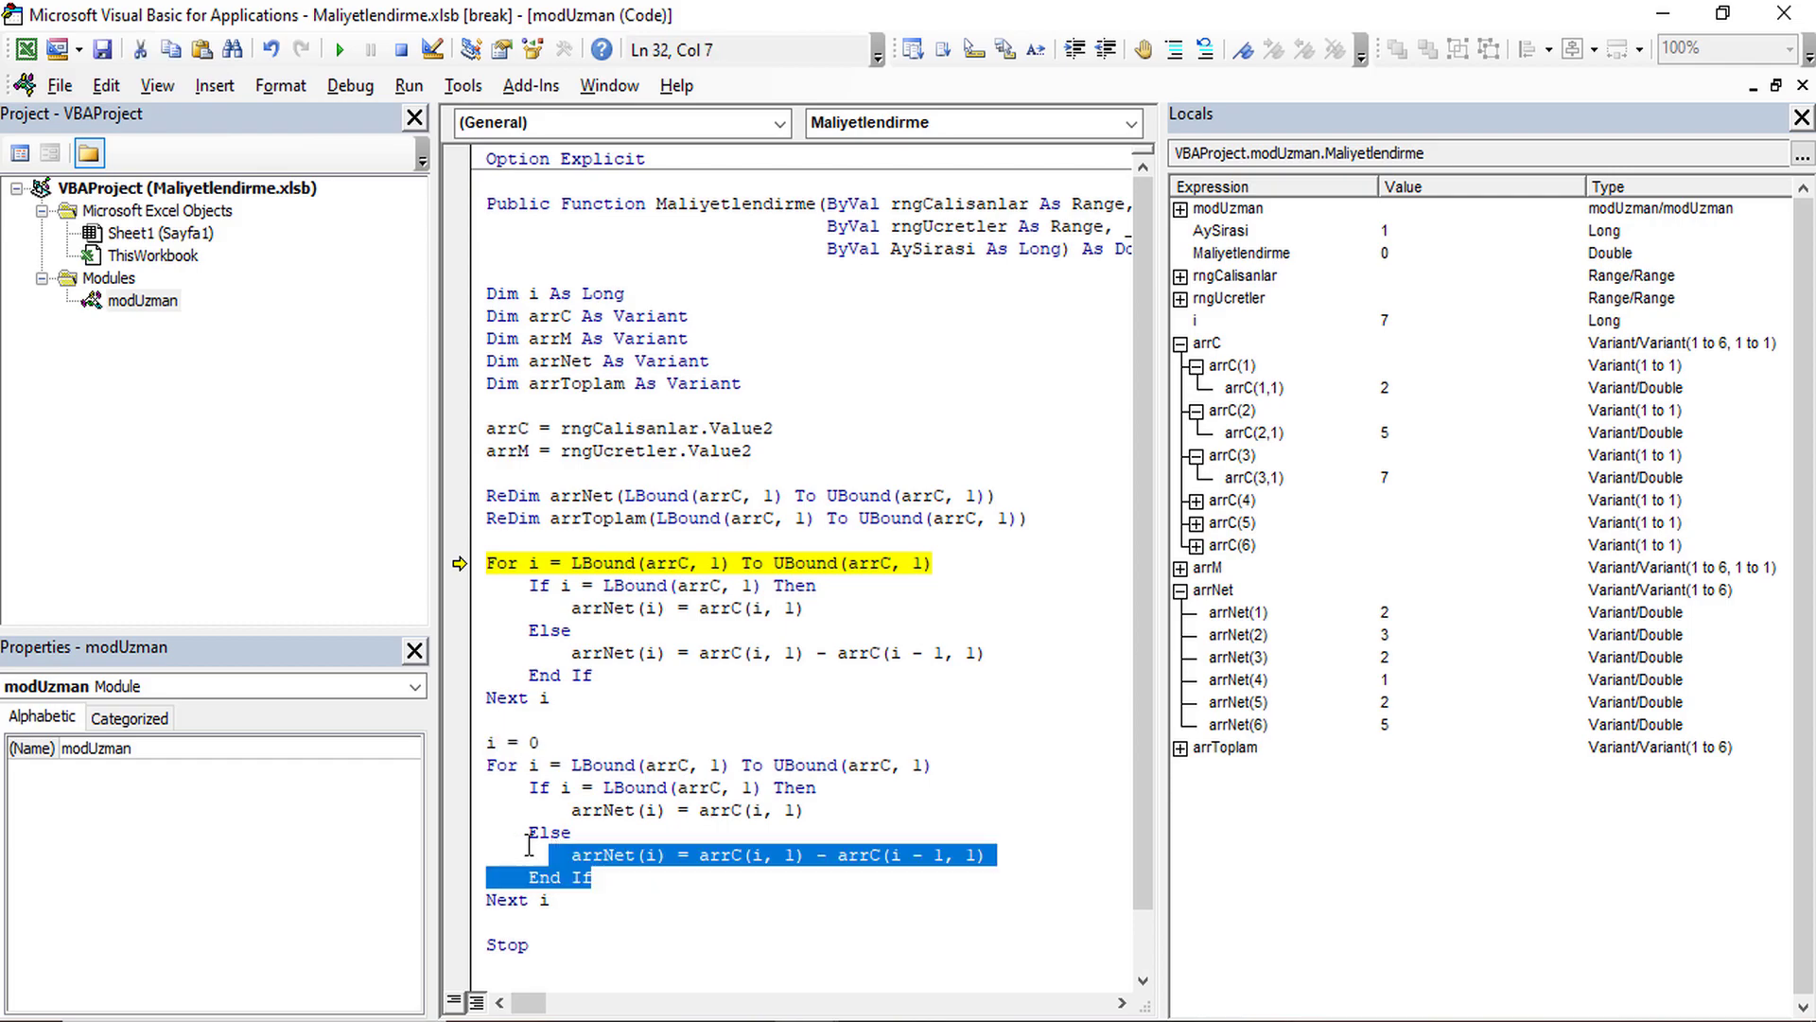
key("Delete")
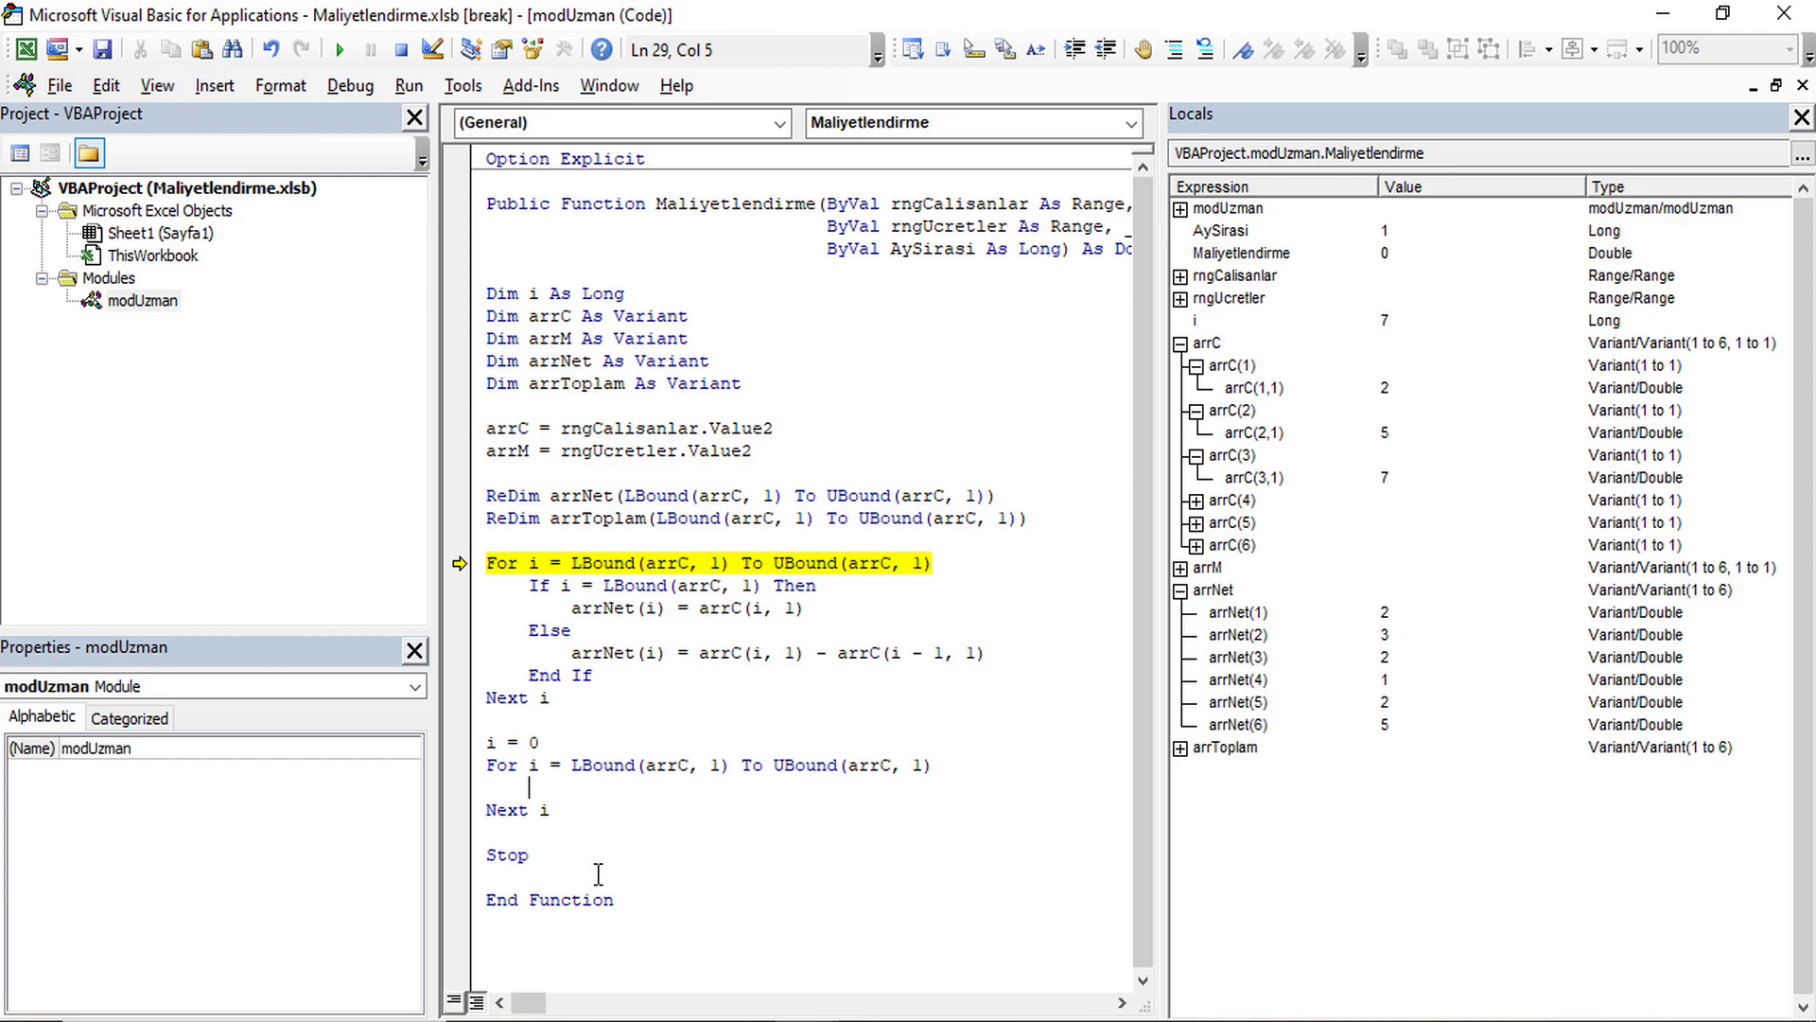
Declare toplamTutar As Double below Dim i As Long.
type("to")
type("p")
key("ctrl+space")
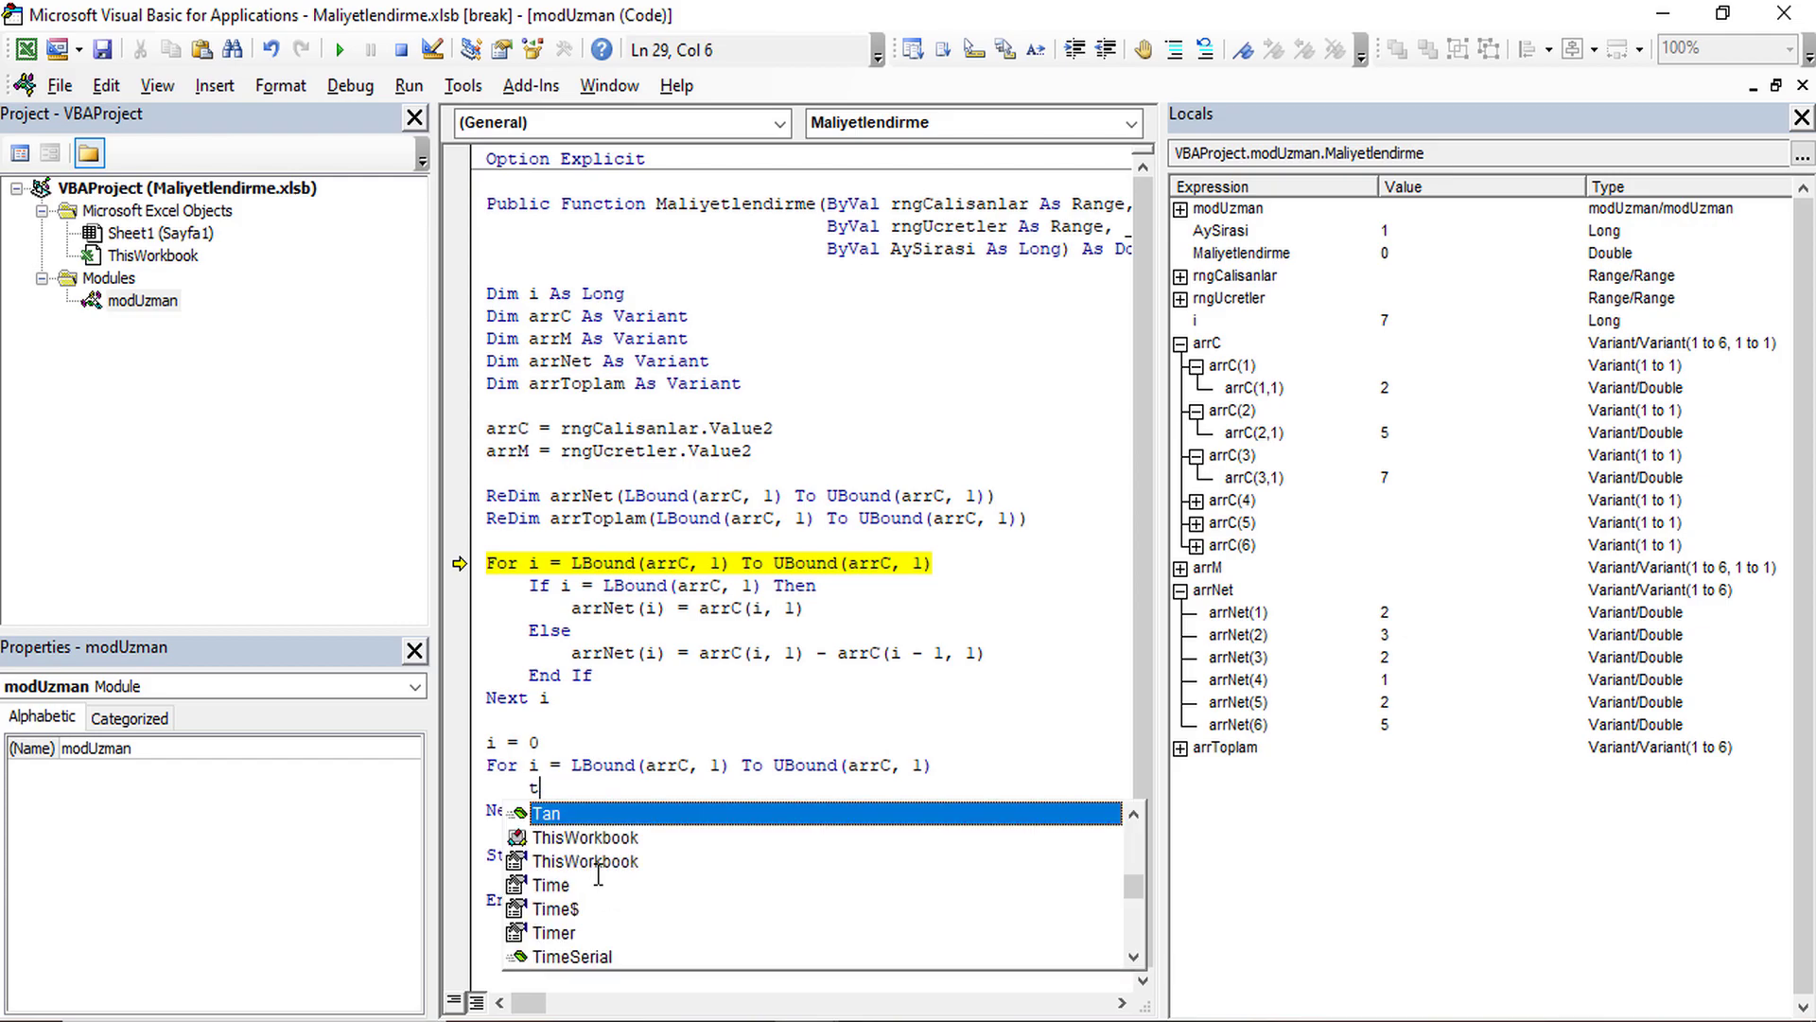
key("ctrl+z")
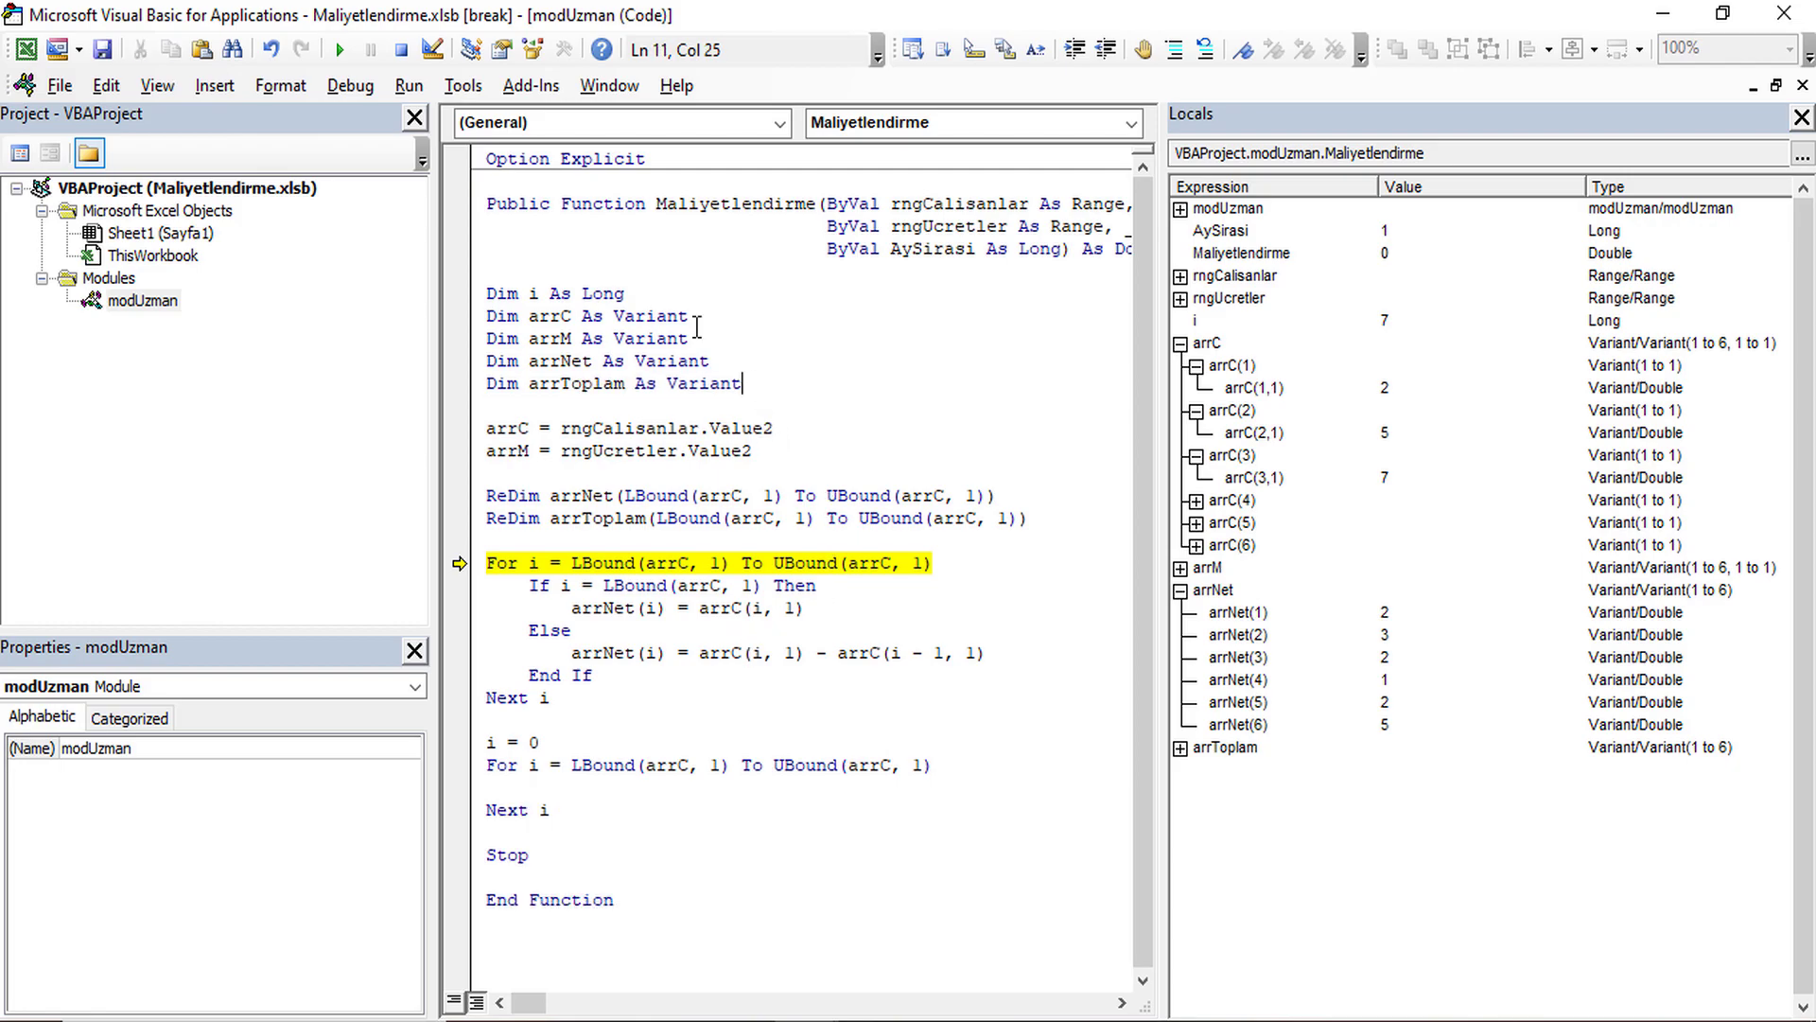
left_click(675, 298)
key("Return")
type("dim ")
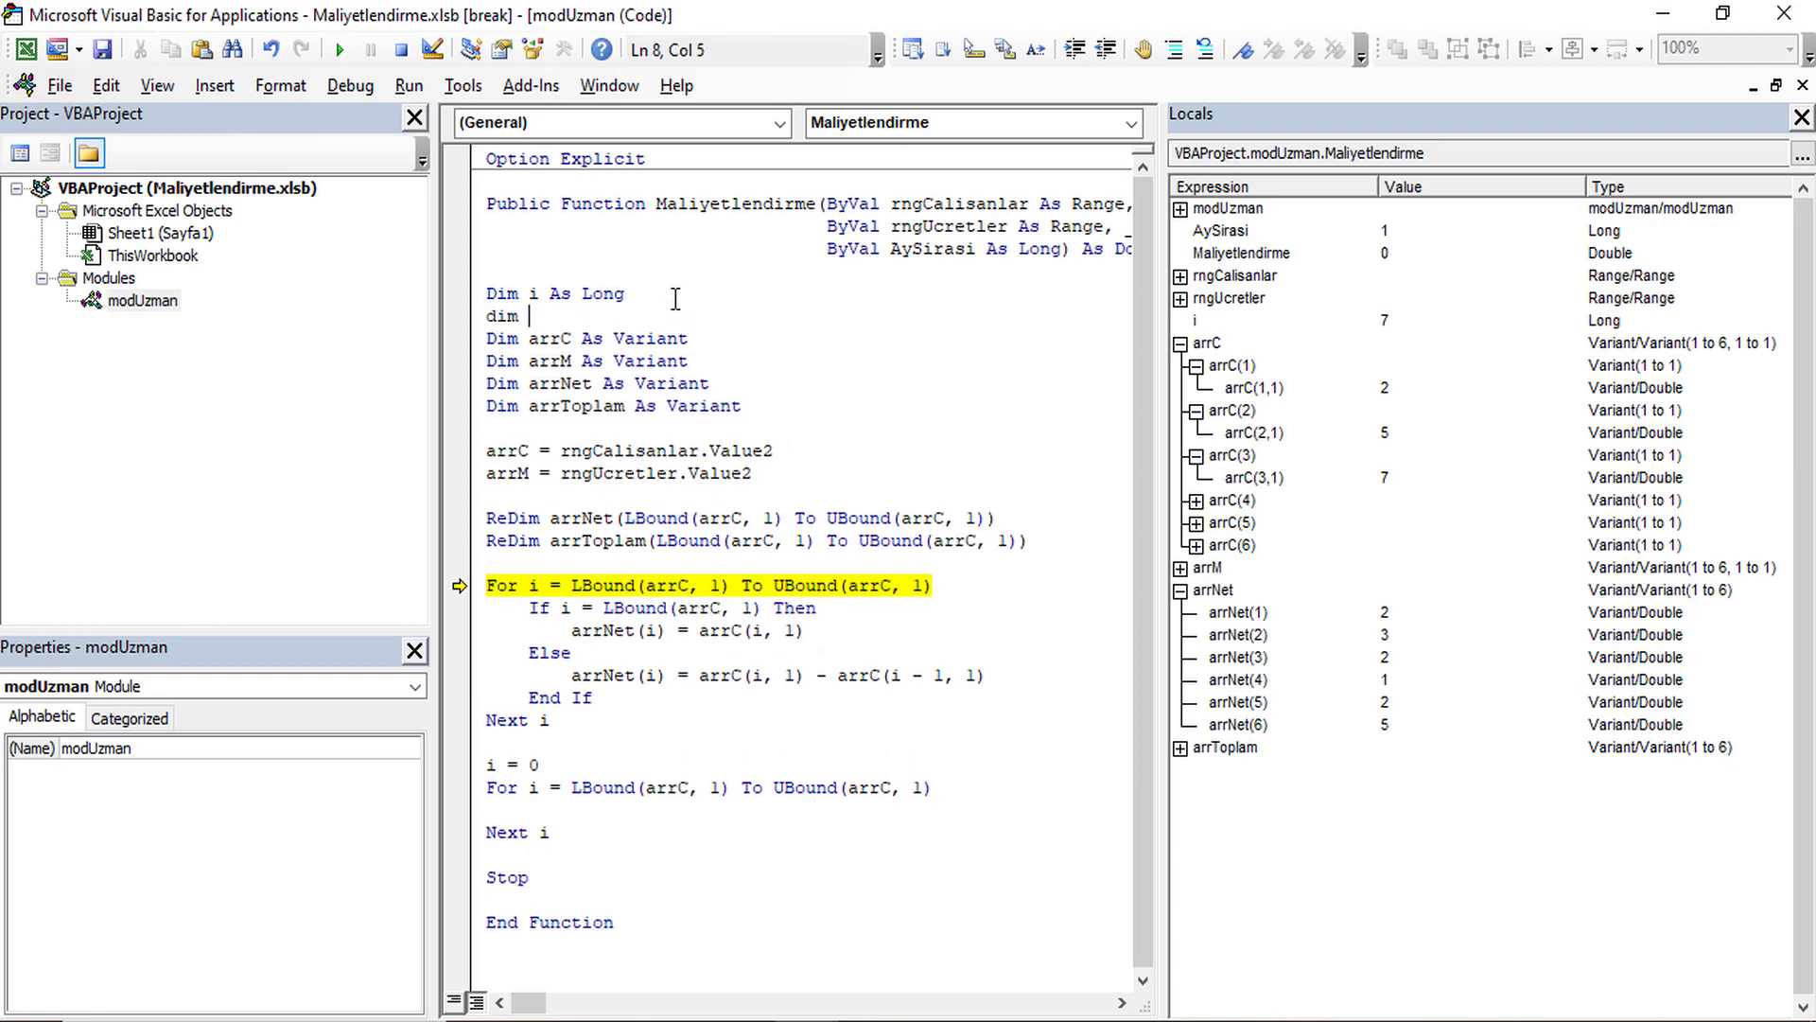
type("top")
type("la")
key("BackSpace")
key("BackSpace")
key("BackSpace")
type("p")
type("lamTuta")
type("r as do")
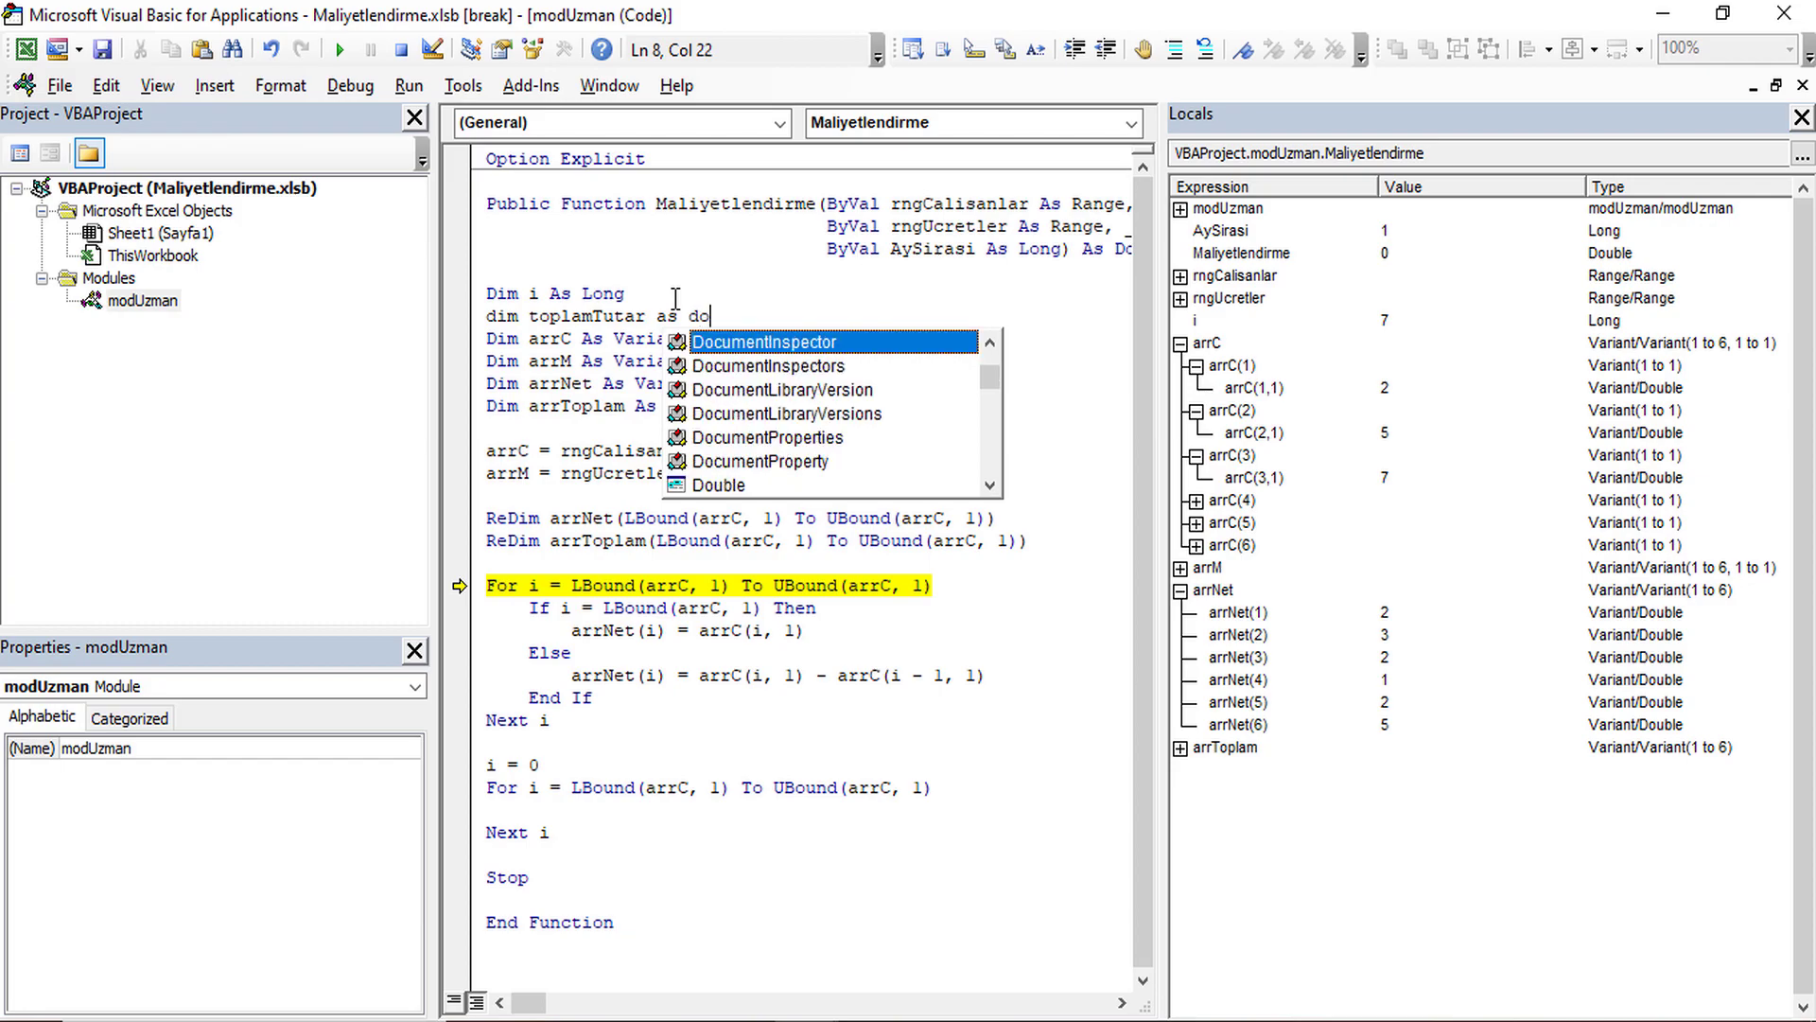
type("u")
key("Tab")
key("Down")
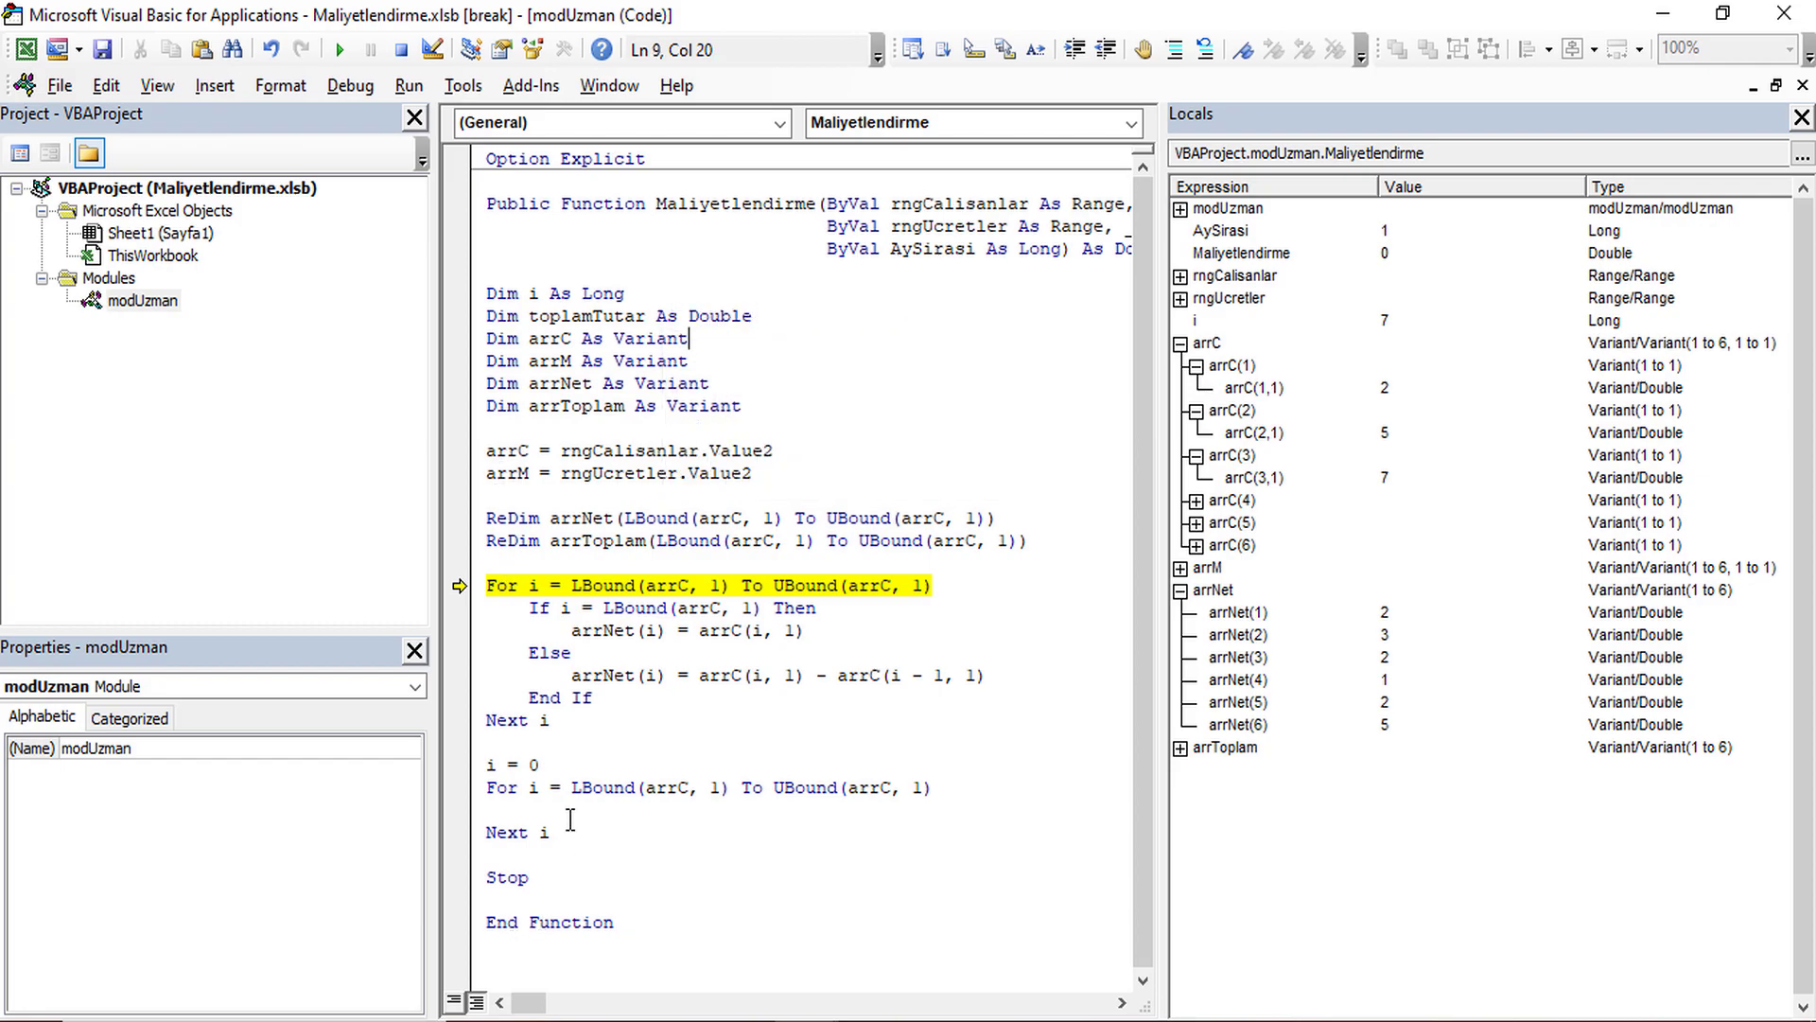
Start toplamTutar = 0 in the second loop, resetting the paused run and dismissing the compile error.
left_click(571, 819)
type("to")
key("ctrl+space")
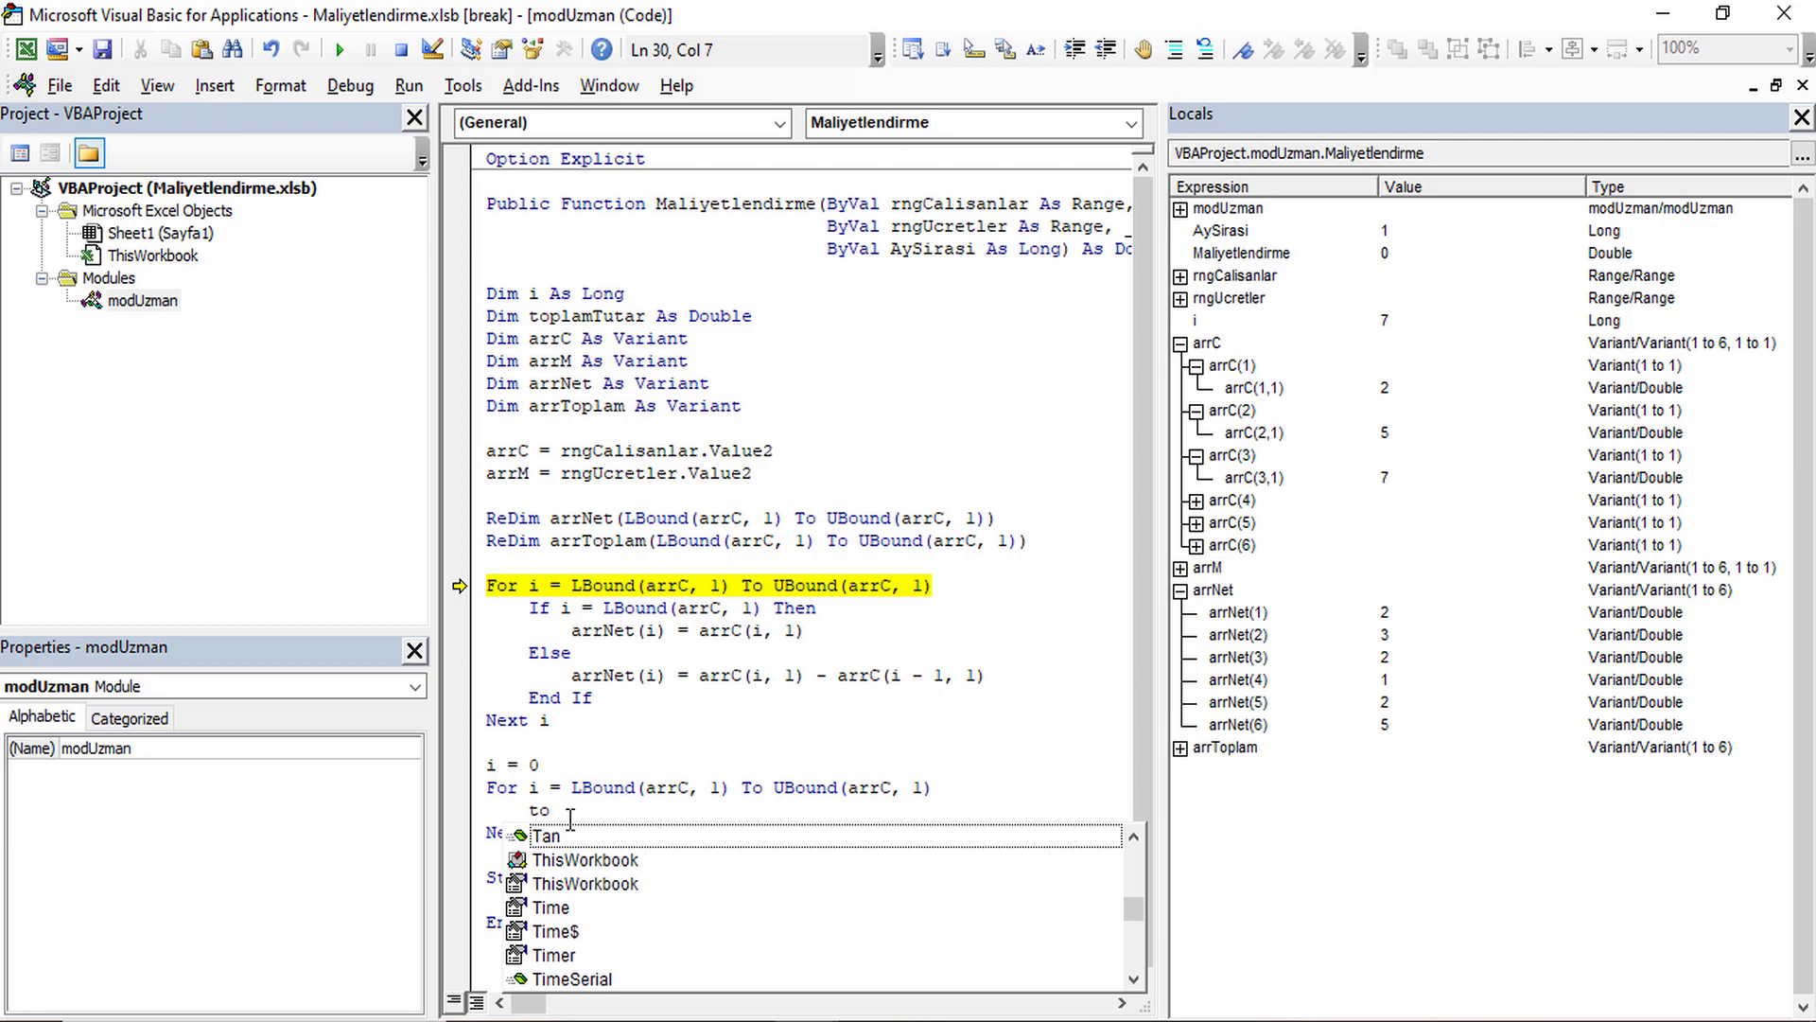
type("p")
left_click(401, 50)
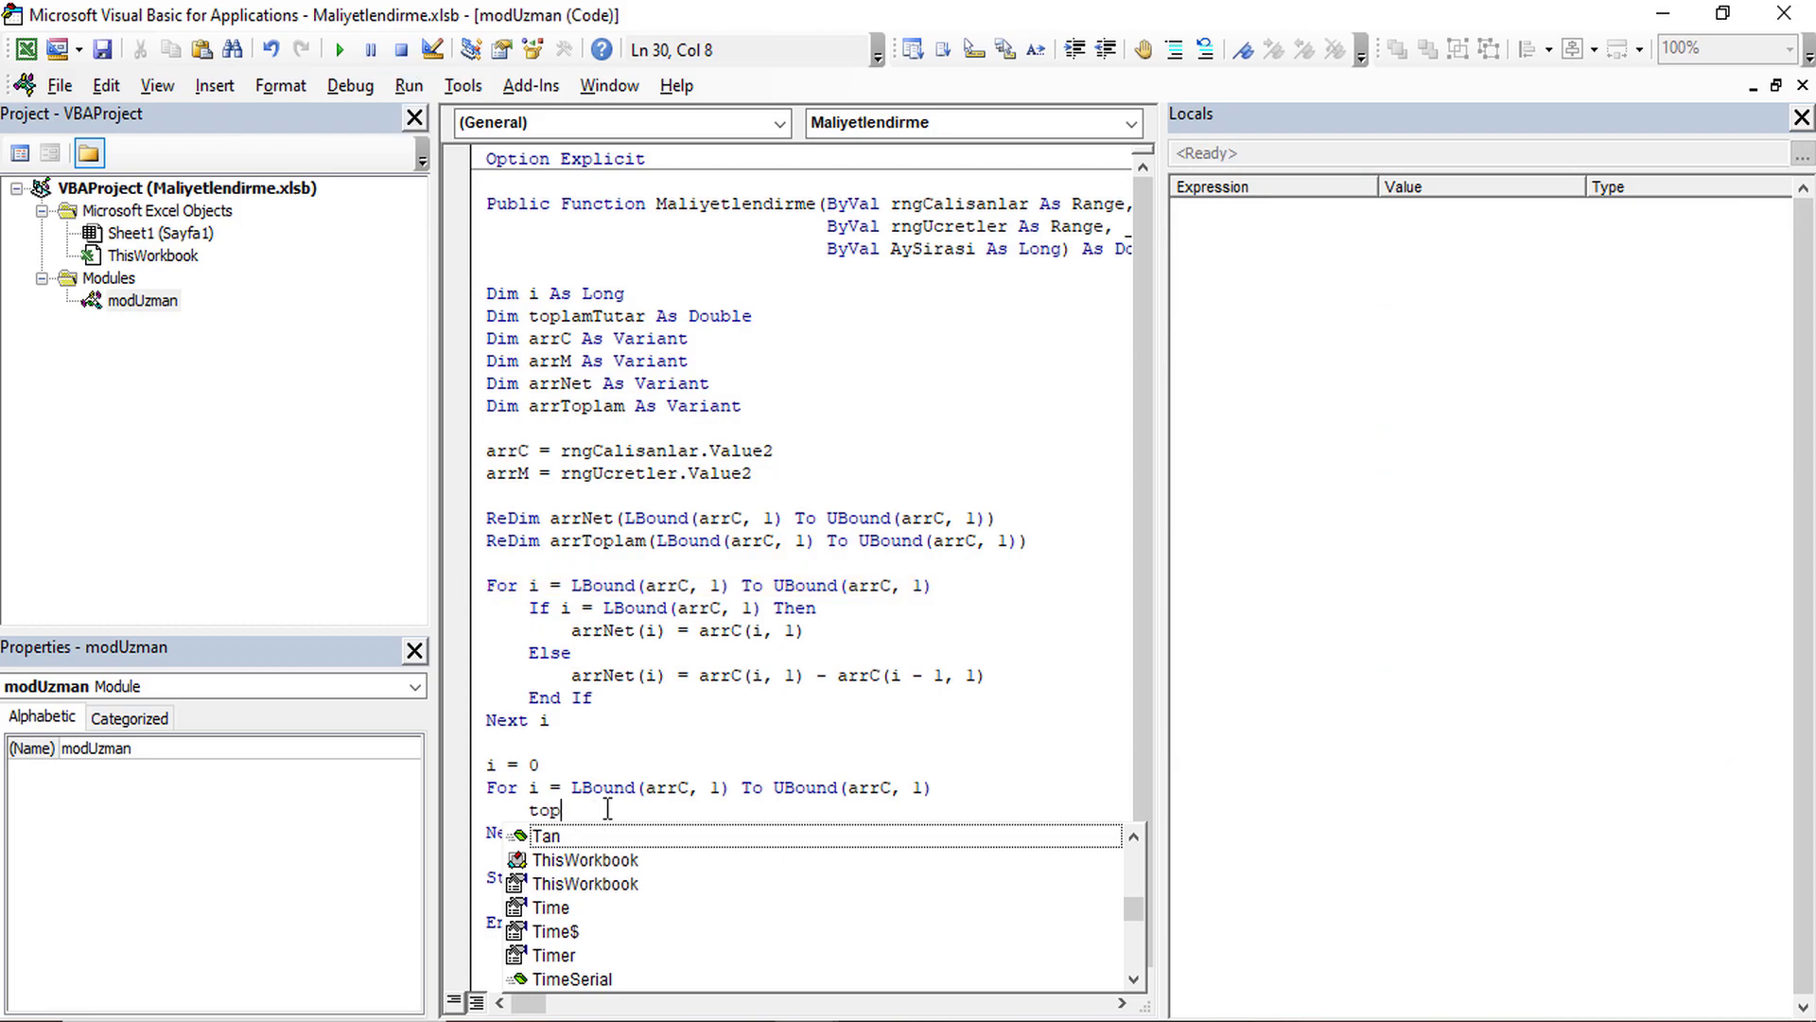
key("BackSpace")
key("F5")
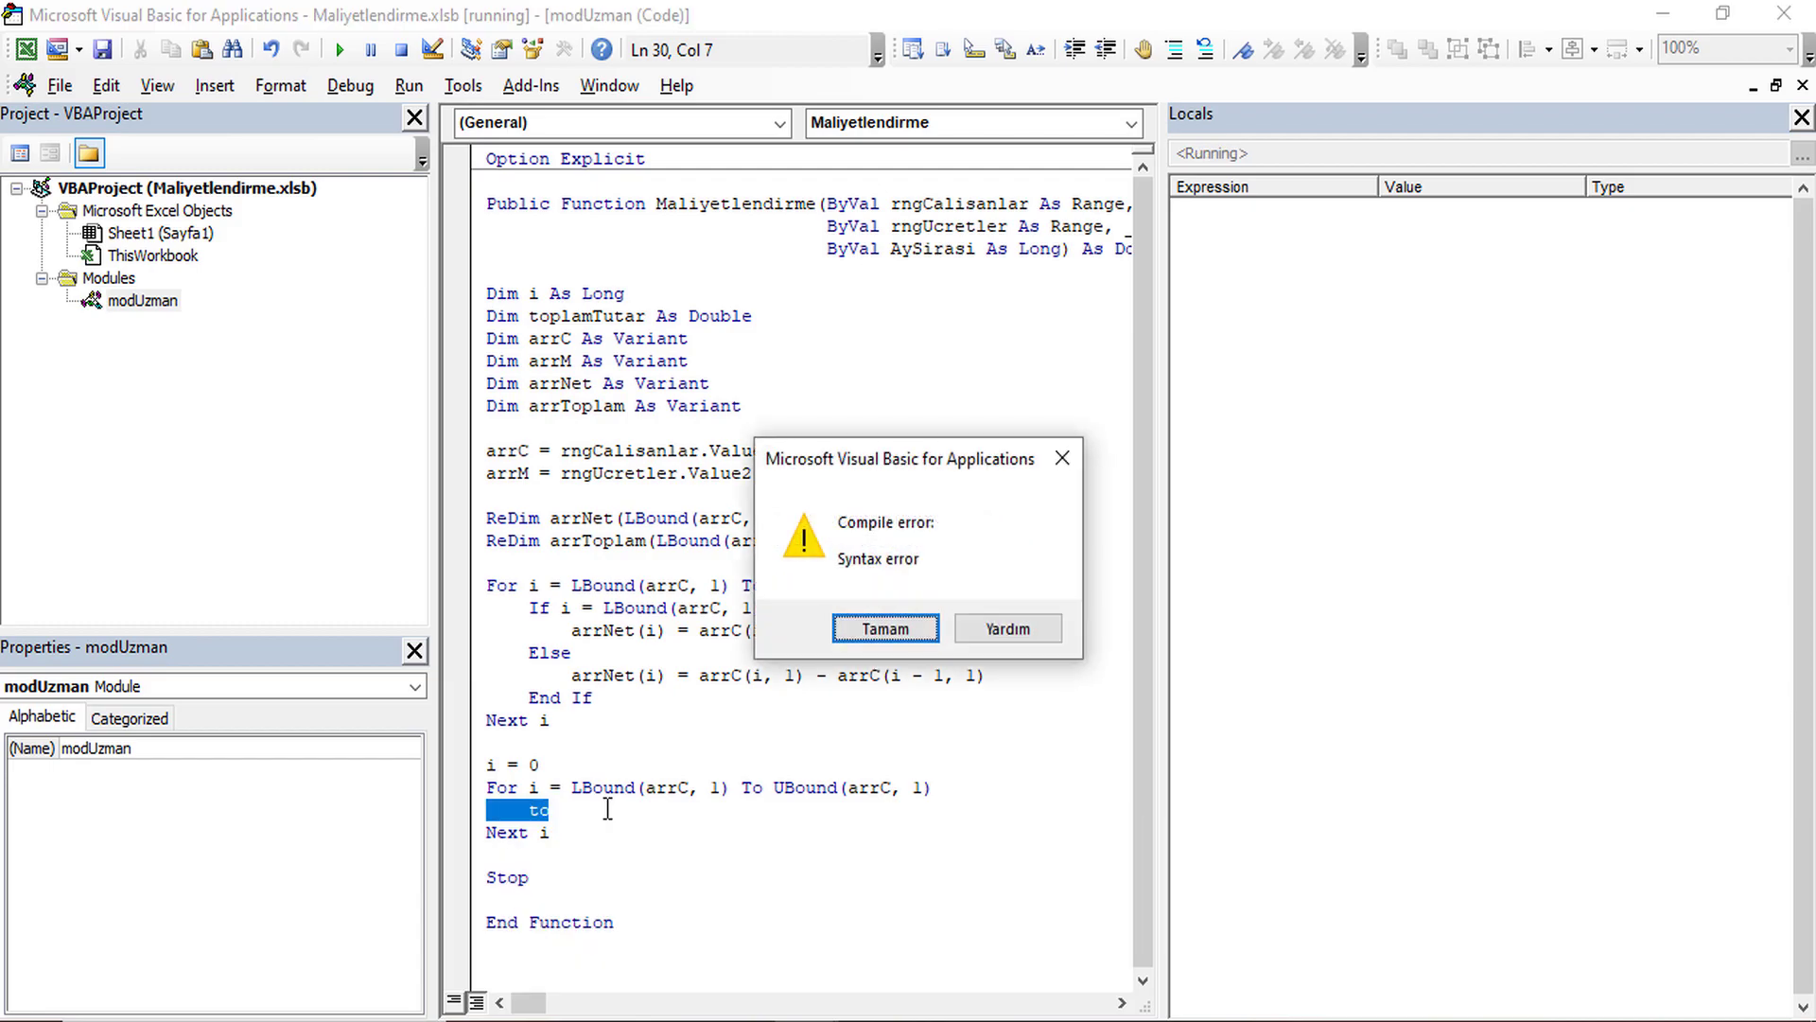
key("Return")
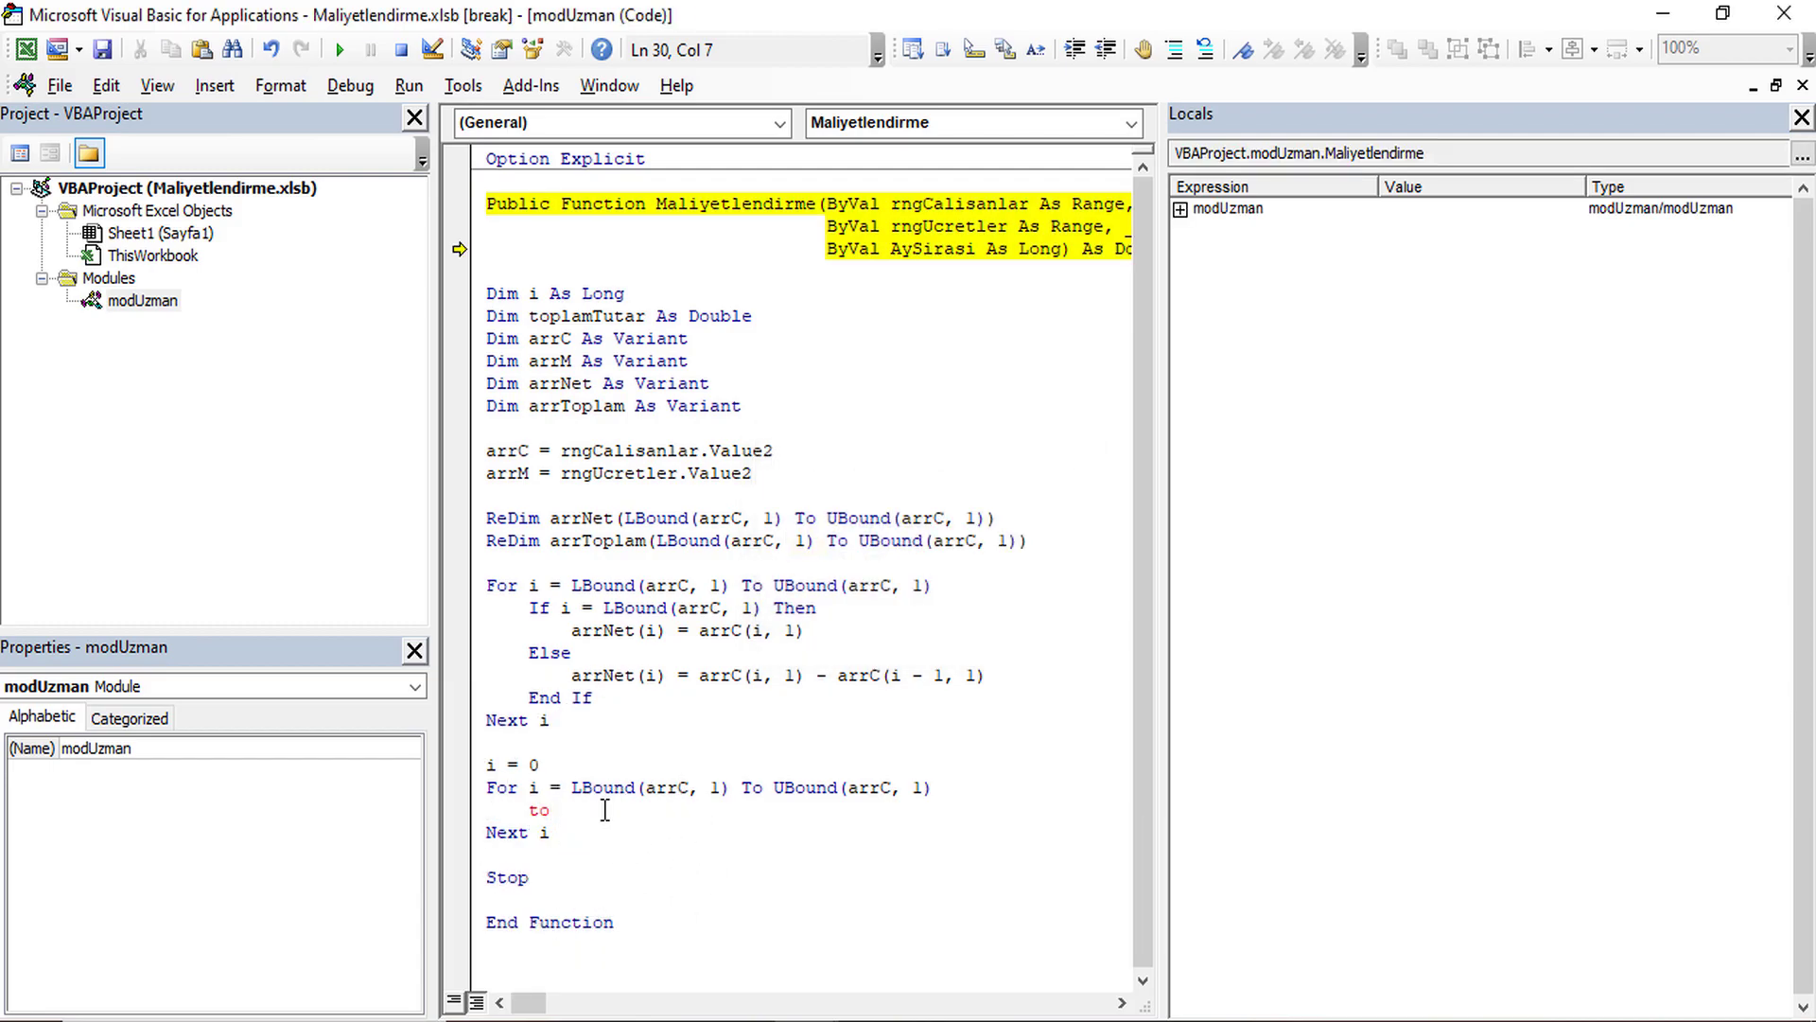
Finish the toplamTutar = 0 line and declare Dim j As Long below Dim i.
type("plamTutar = 0")
key("Return")
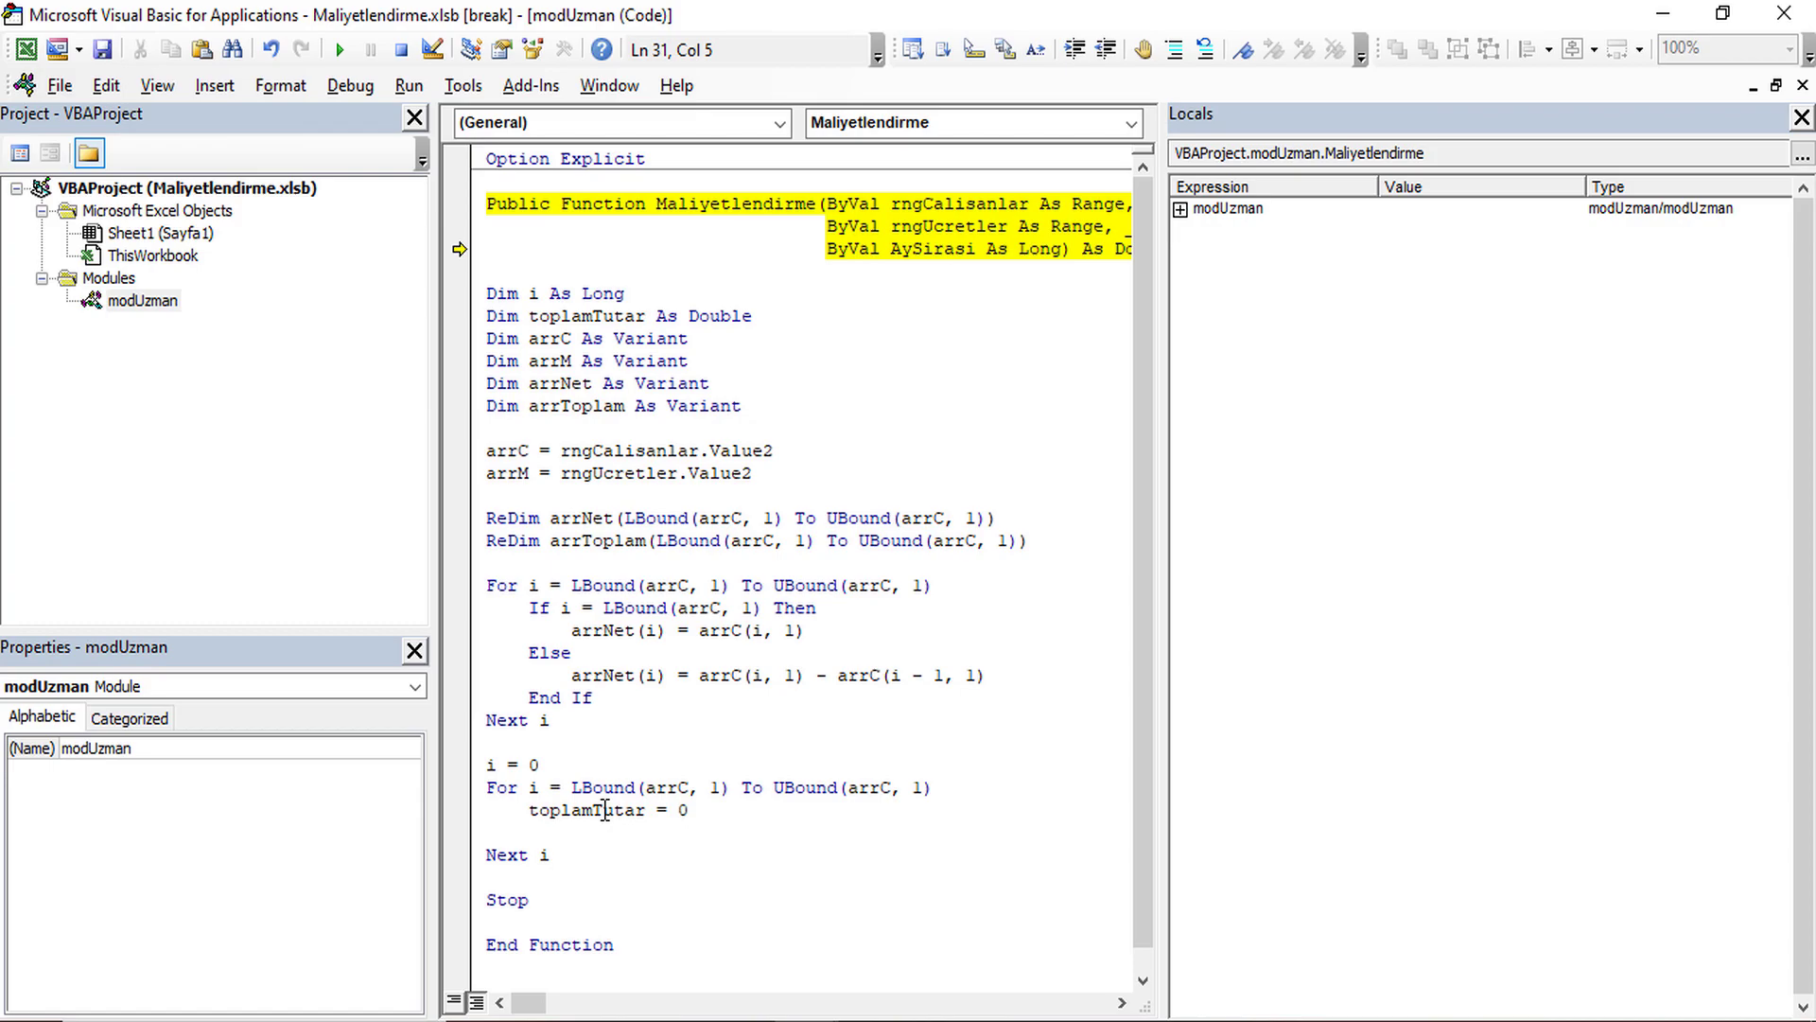
left_click(655, 294)
key("Return")
type("dim j")
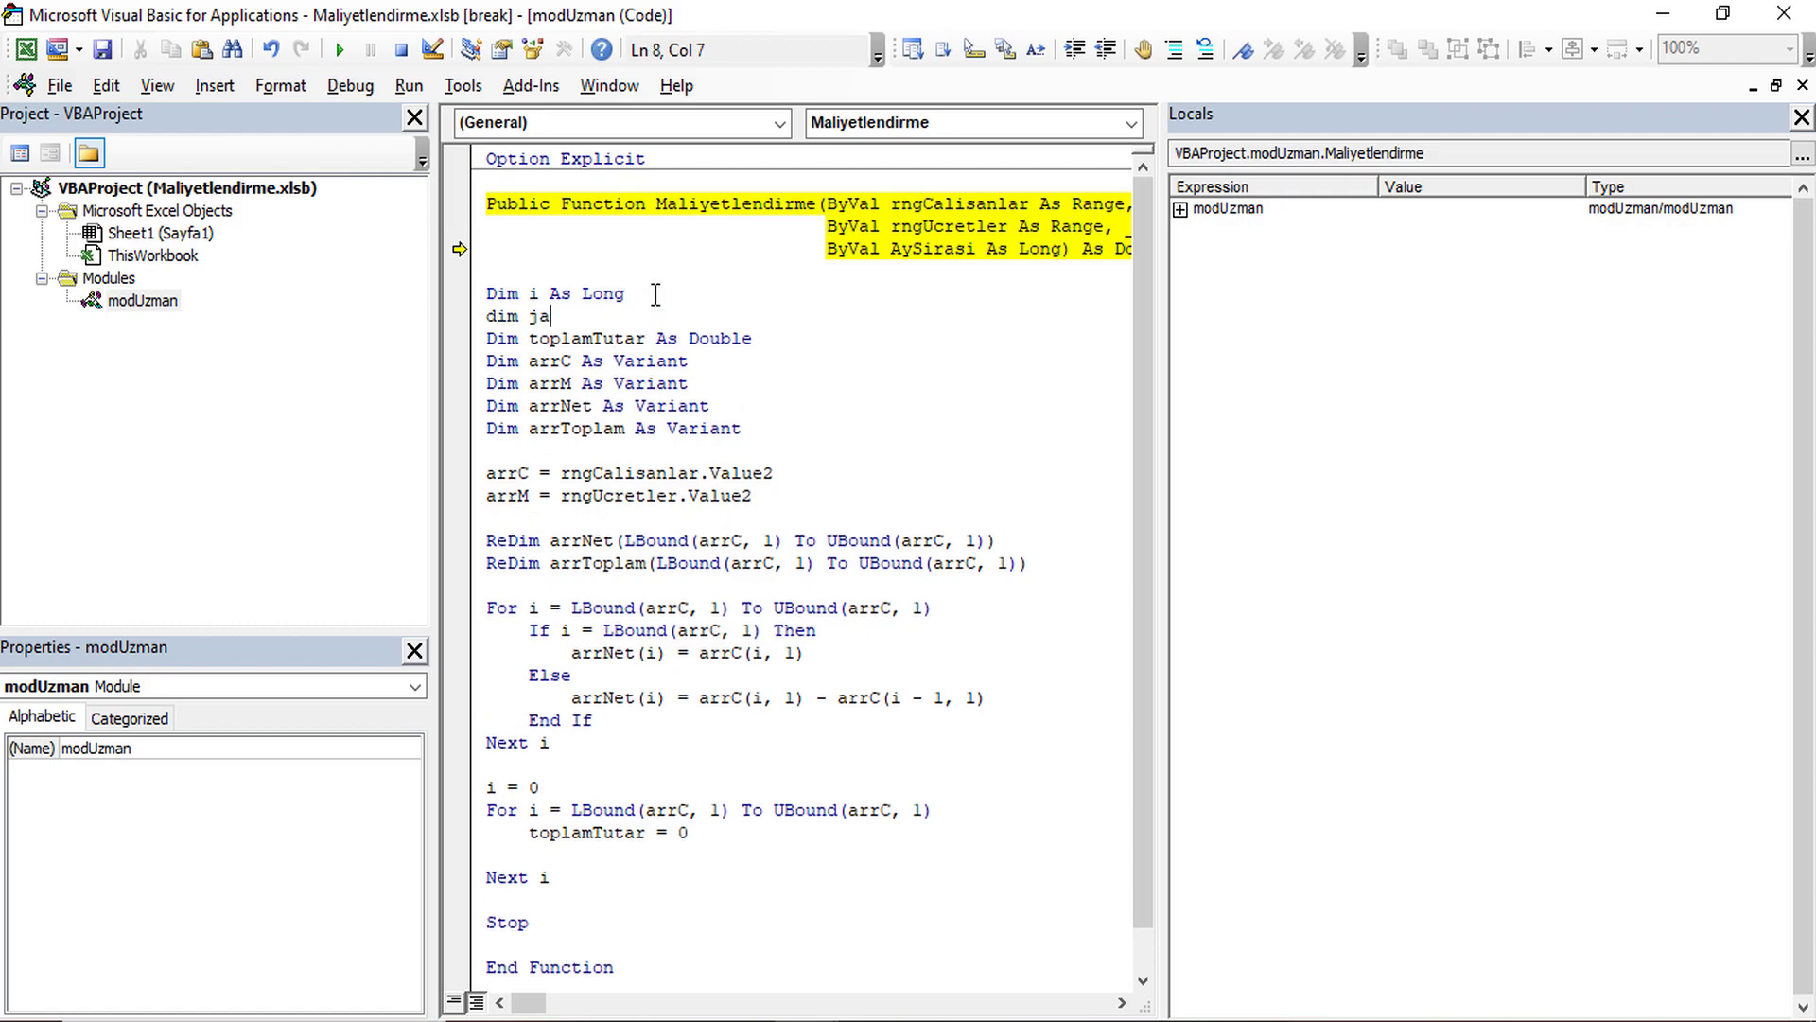
type(" As Lo")
key("Tab")
Add a For j = LBound(arrC, 1) To i … Next j loop computing toplamTutar = arrNet(j) * arrM(i - j + 1, 1).
left_click(598, 858)
type("for ")
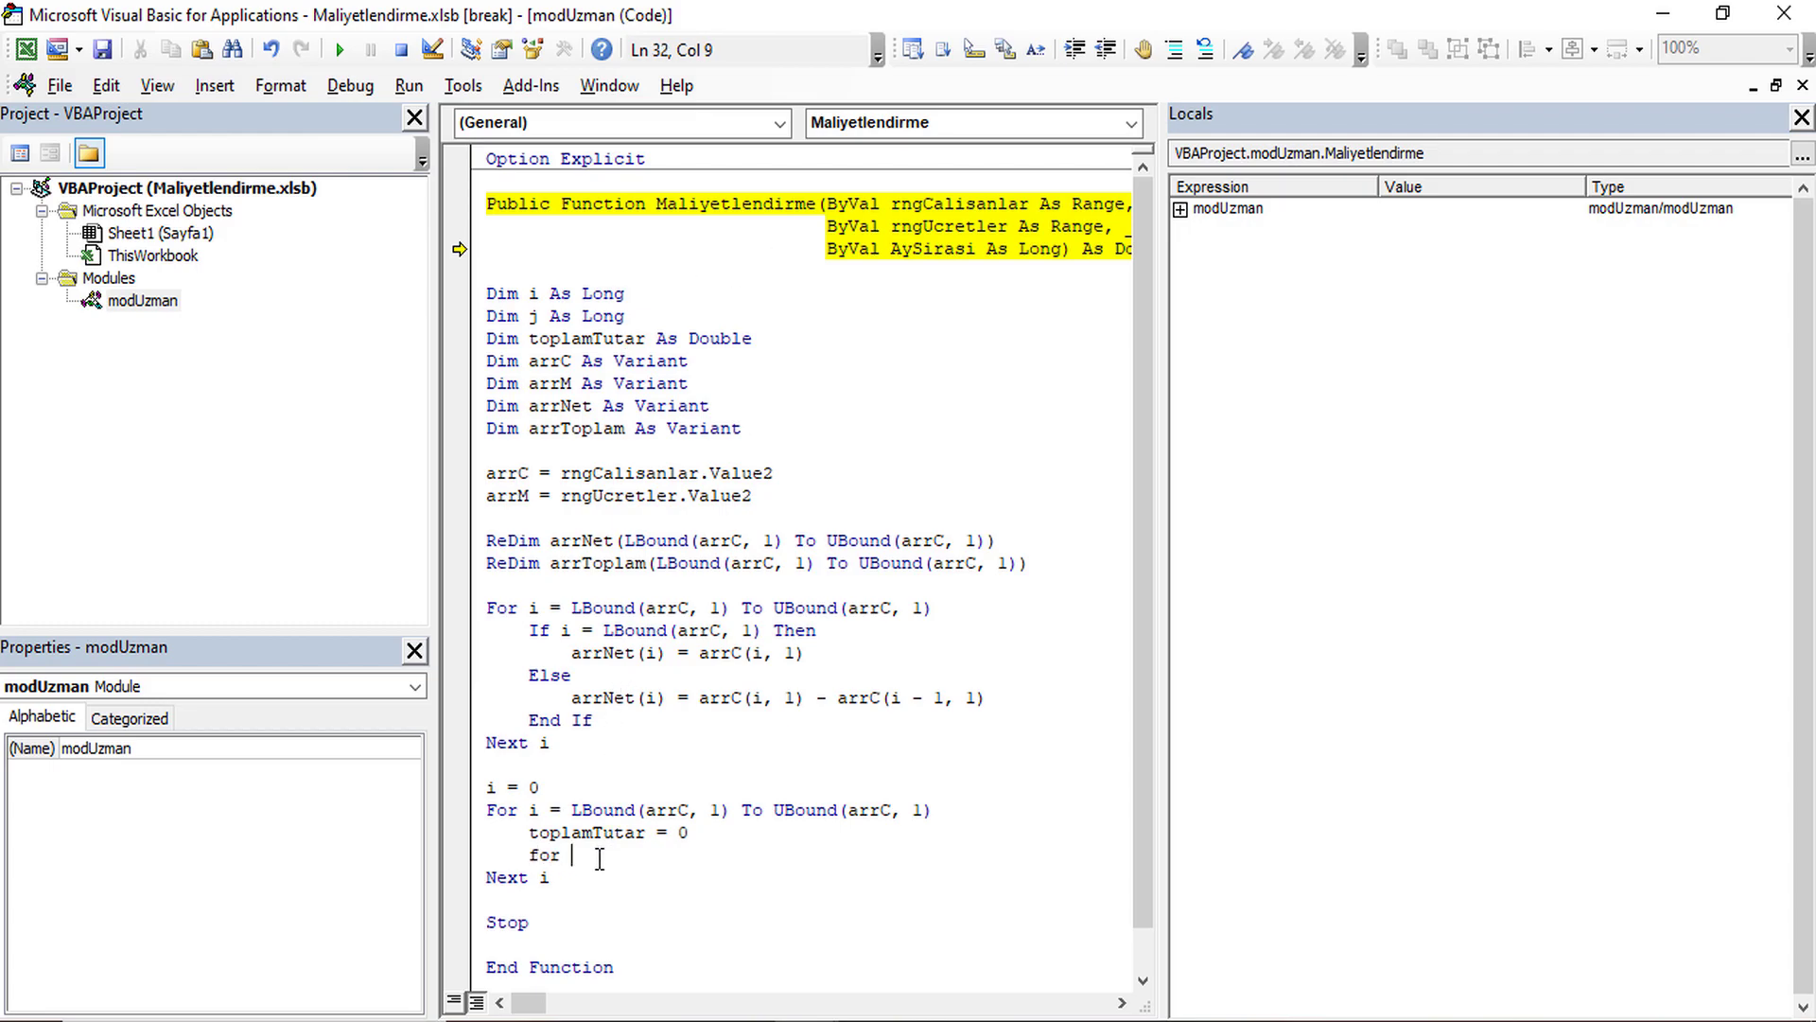
type("=")
type("lBound(")
type("arr")
type("c,1) ")
type("to i")
key("Return")
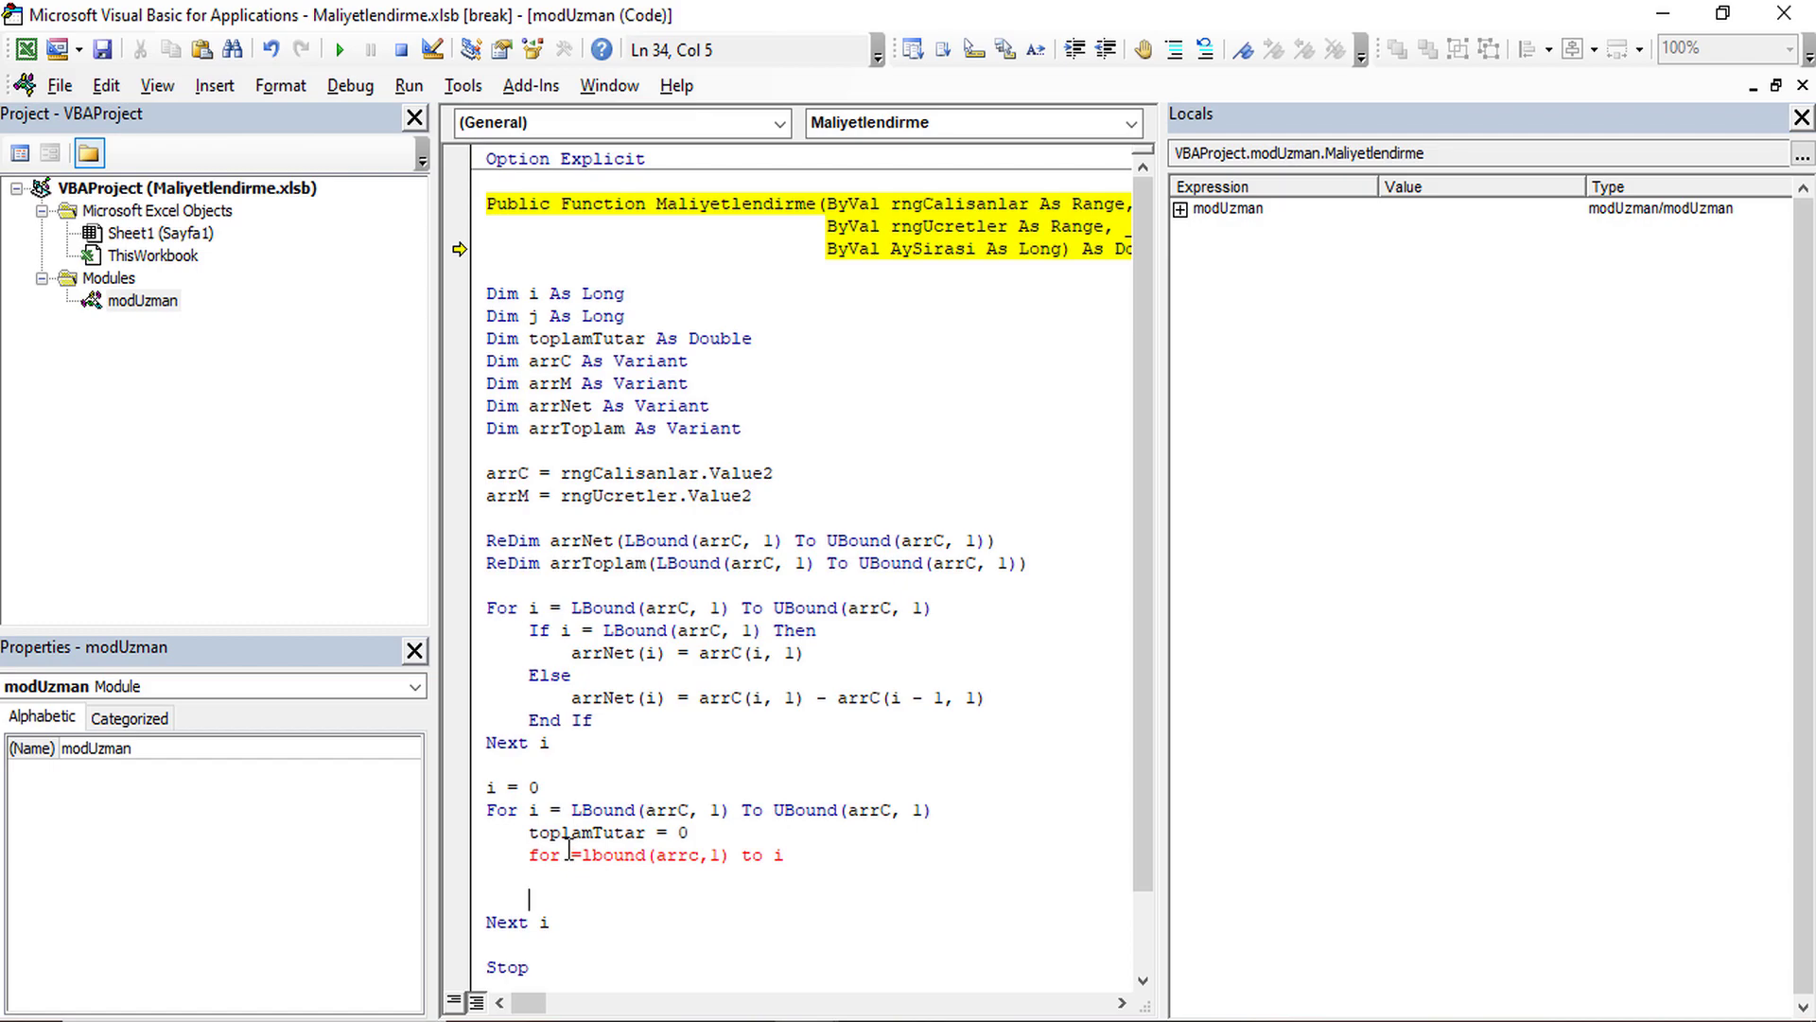
left_click(571, 855)
type("j")
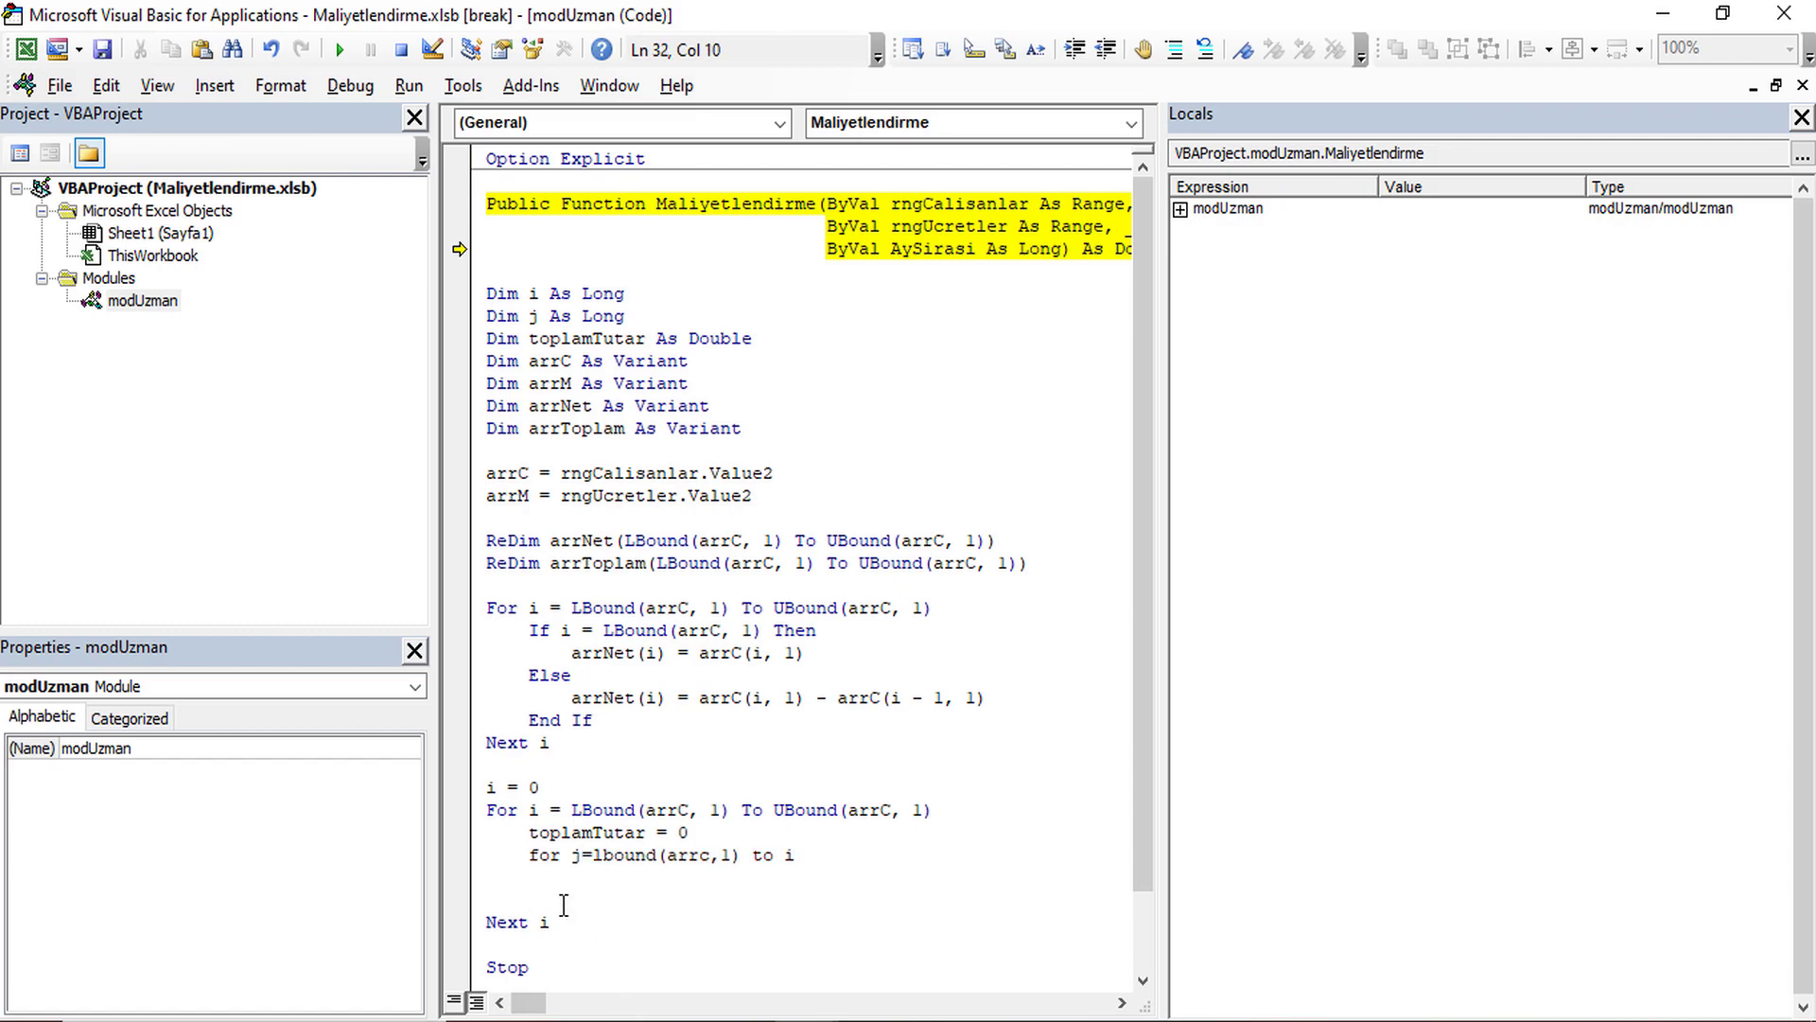
left_click(564, 900)
type("next j")
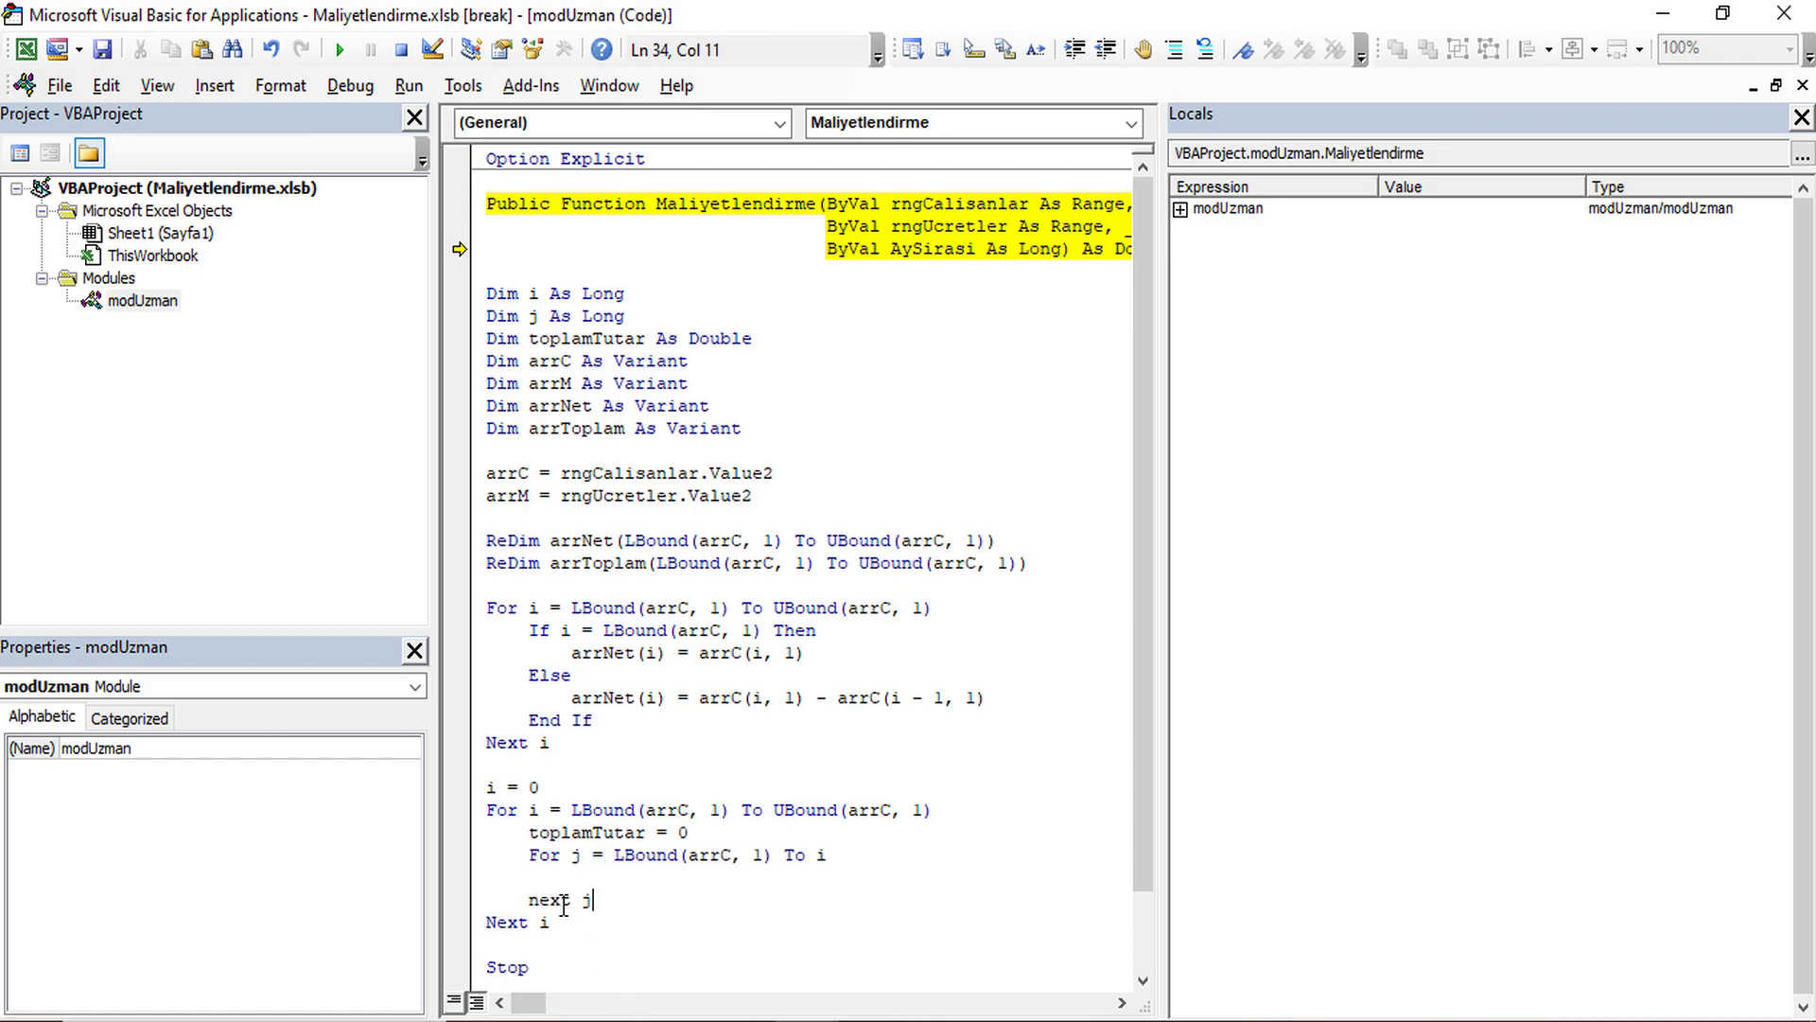
key("Up")
type("toplamTutar")
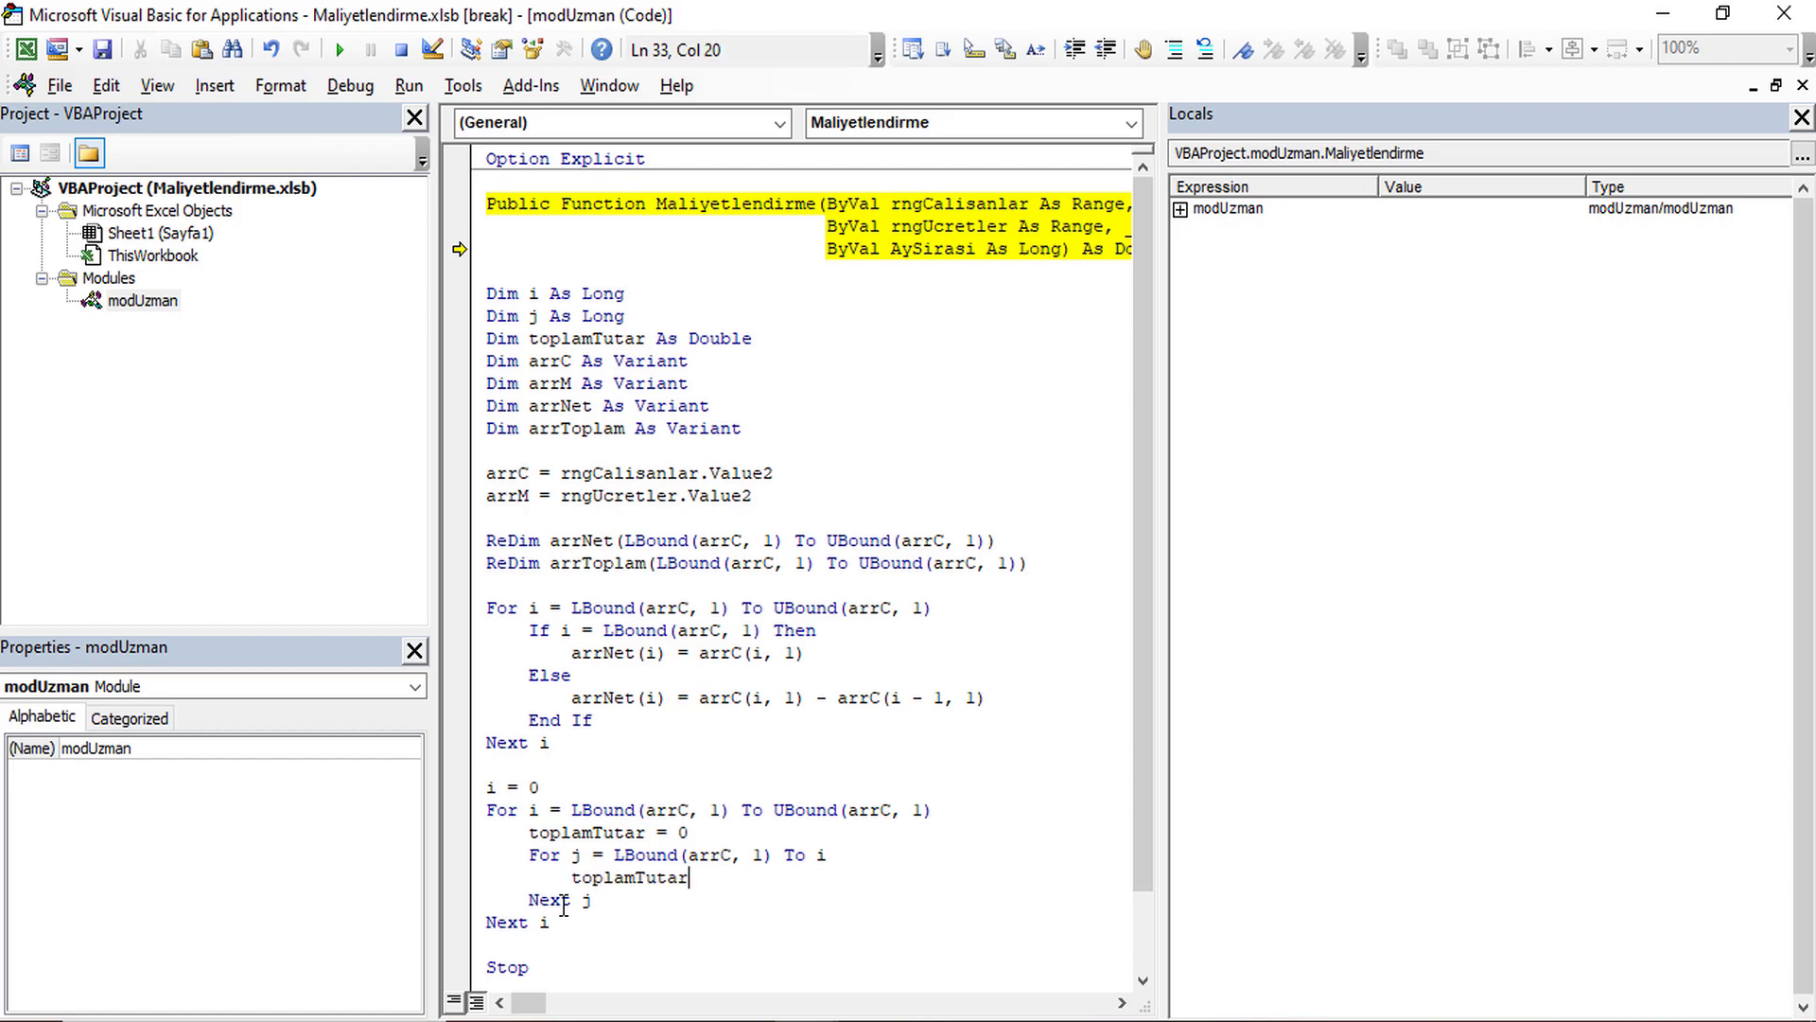
type(" = ")
type("arr")
type("Net(j")
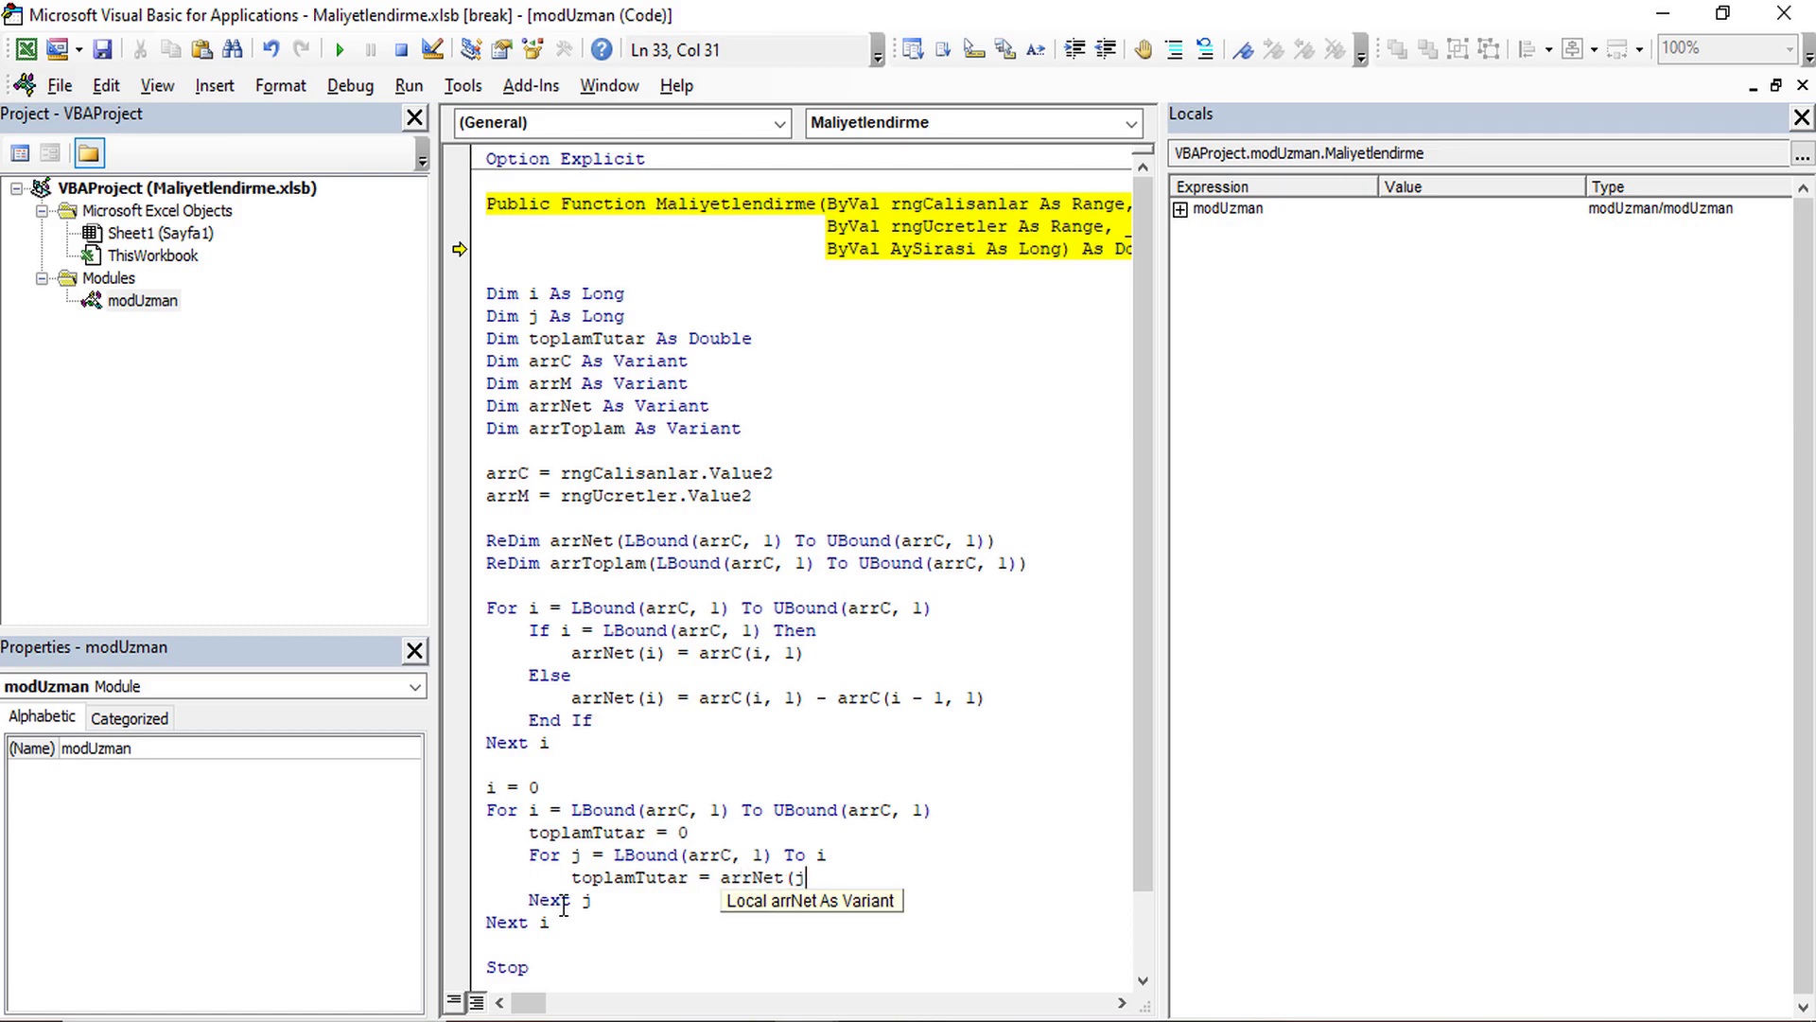
type(")")
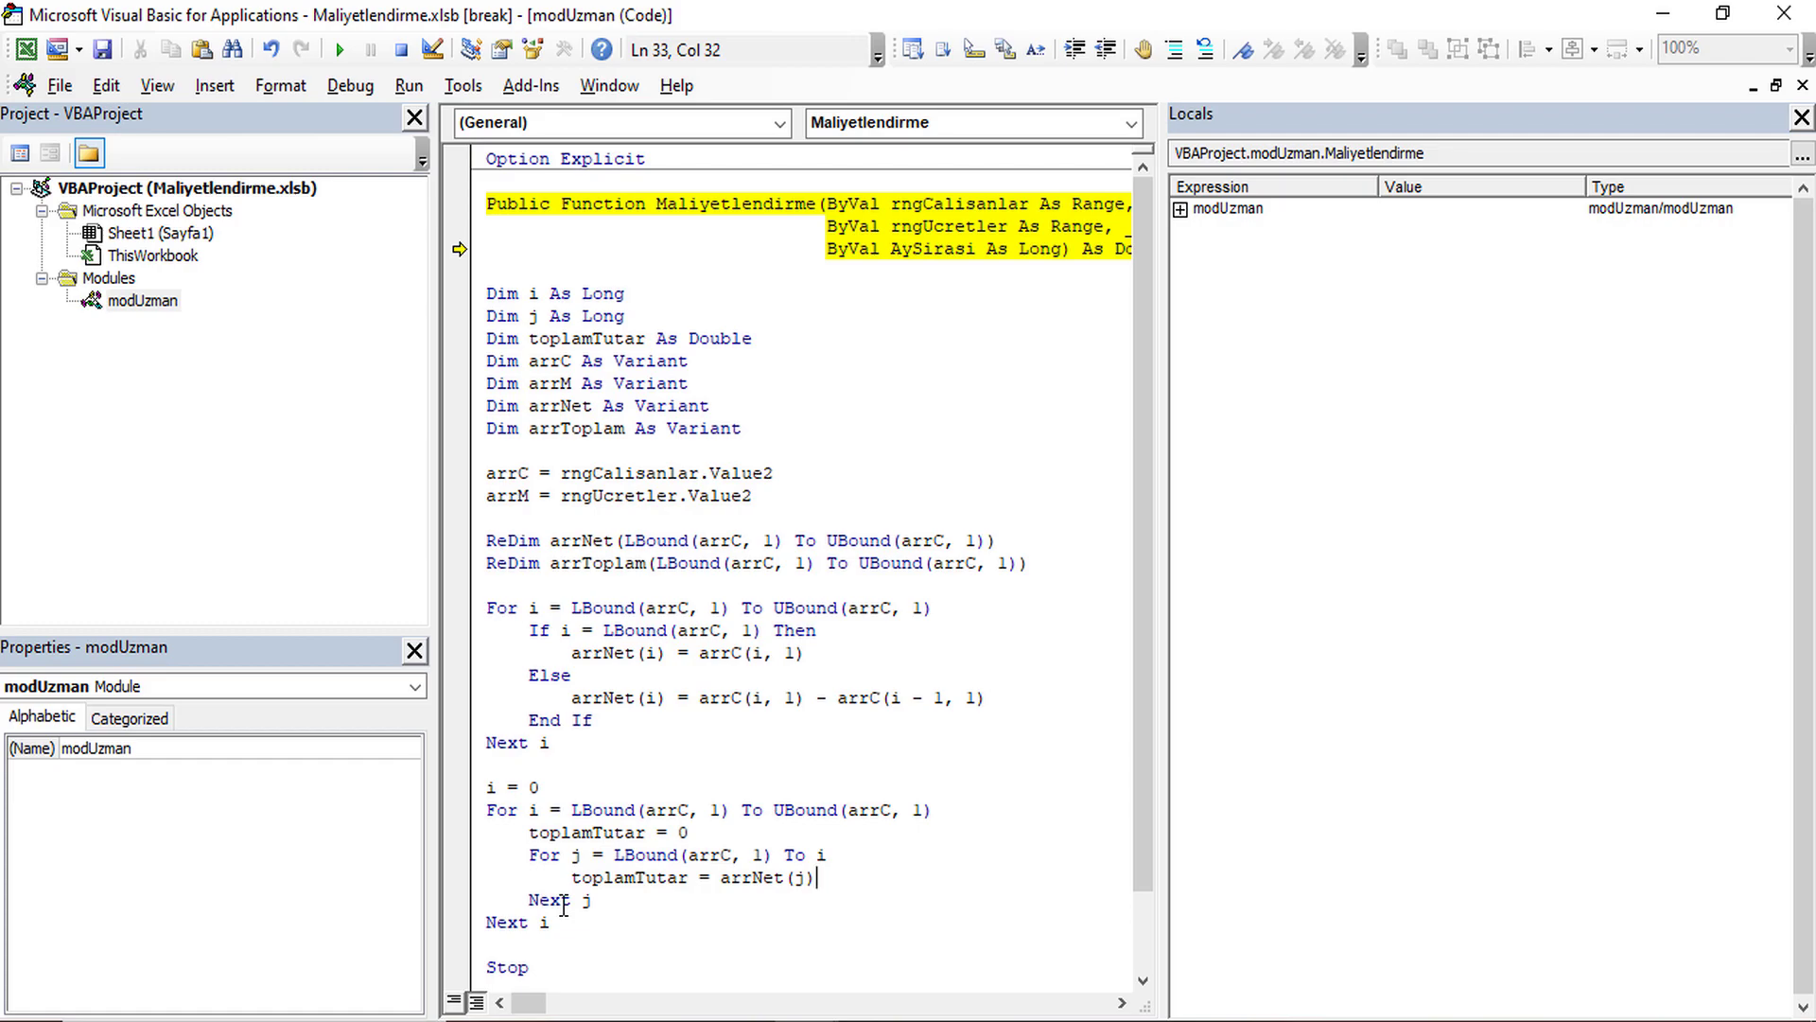
type("*")
type(" arrm(")
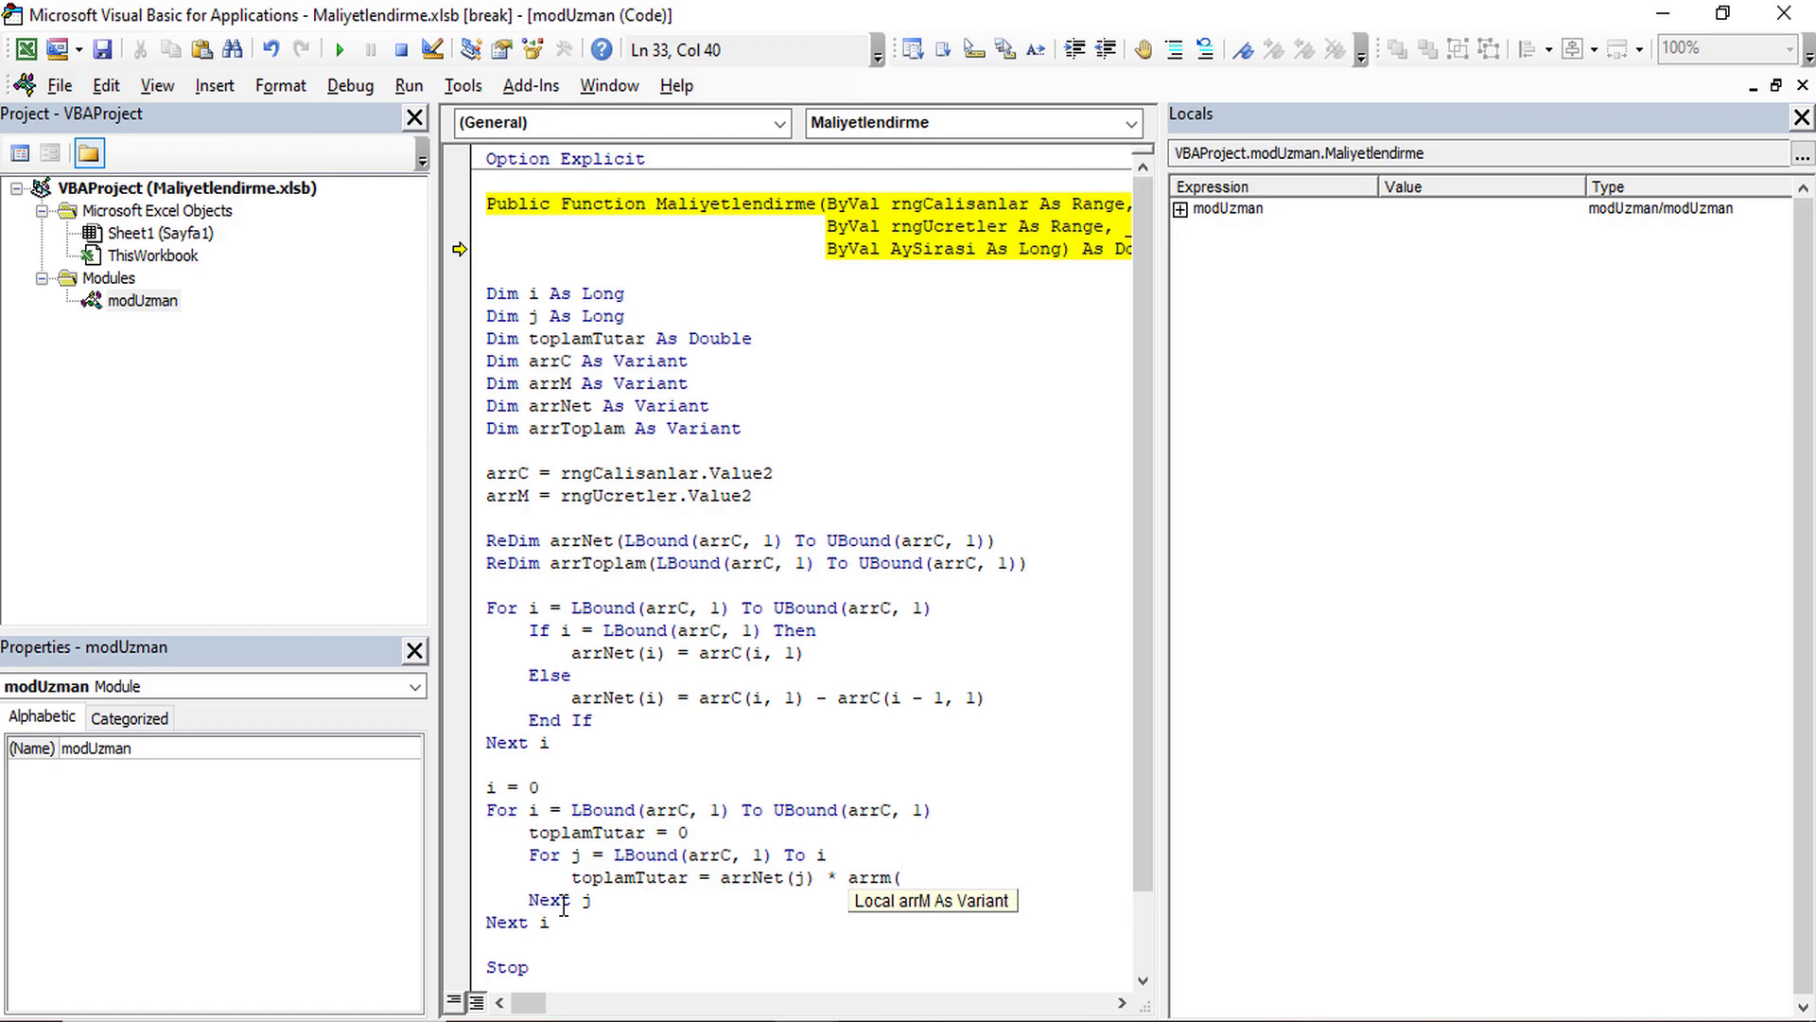
type("i")
type("-j+1")
type("1)")
key("Return")
key("Return")
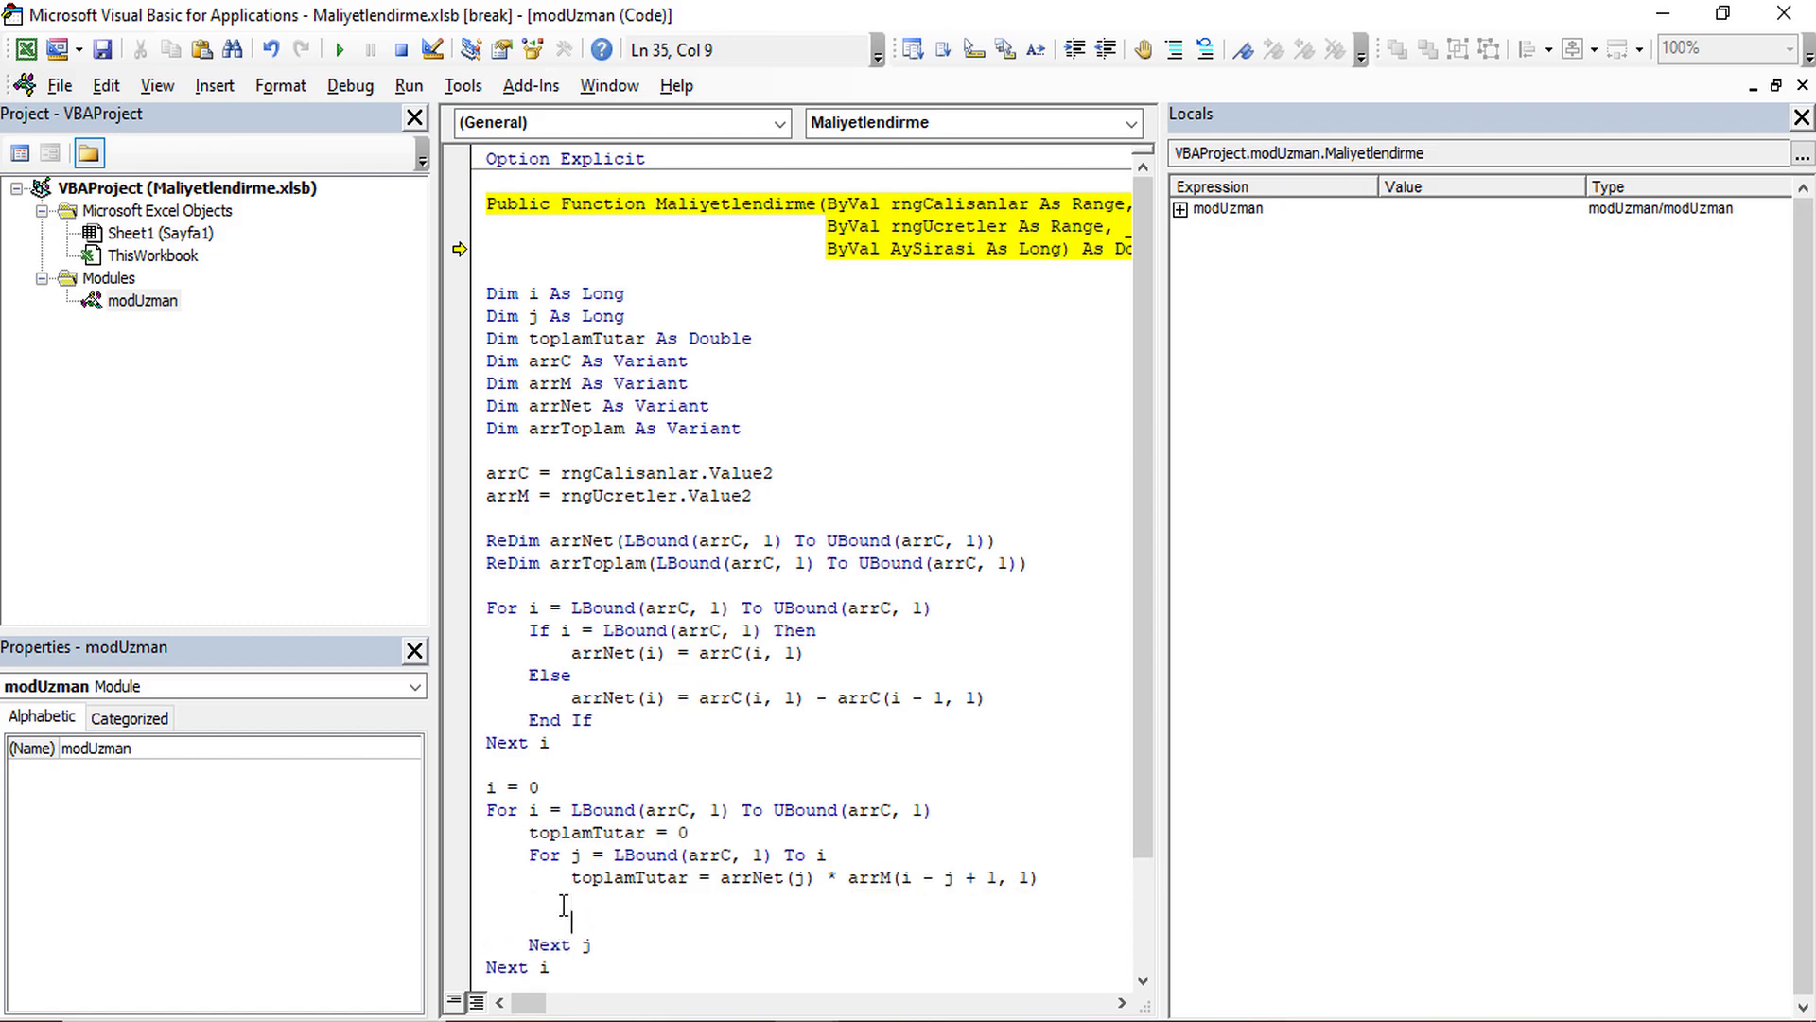
Inside the j loop, add the line arrToplam(i) = arrToplam(i) + toplamTutar.
scroll(591, 809, "down", 2)
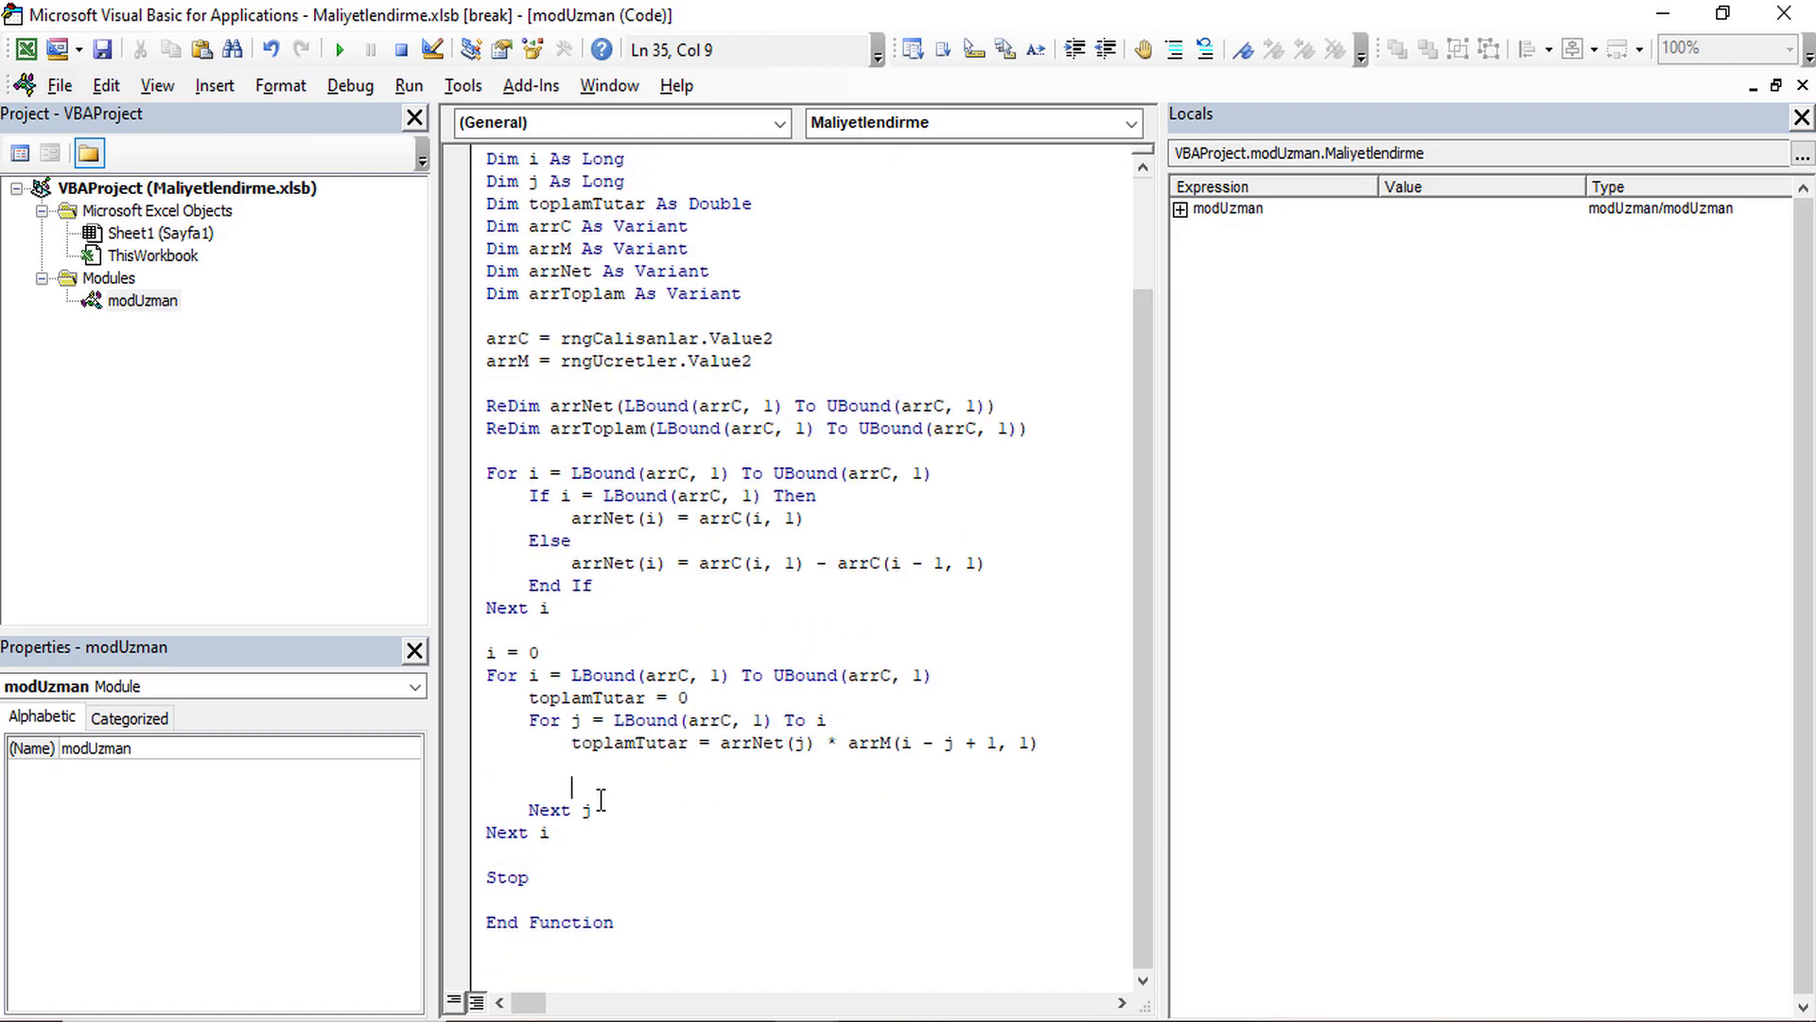
double_click(562, 294)
key("ctrl+c")
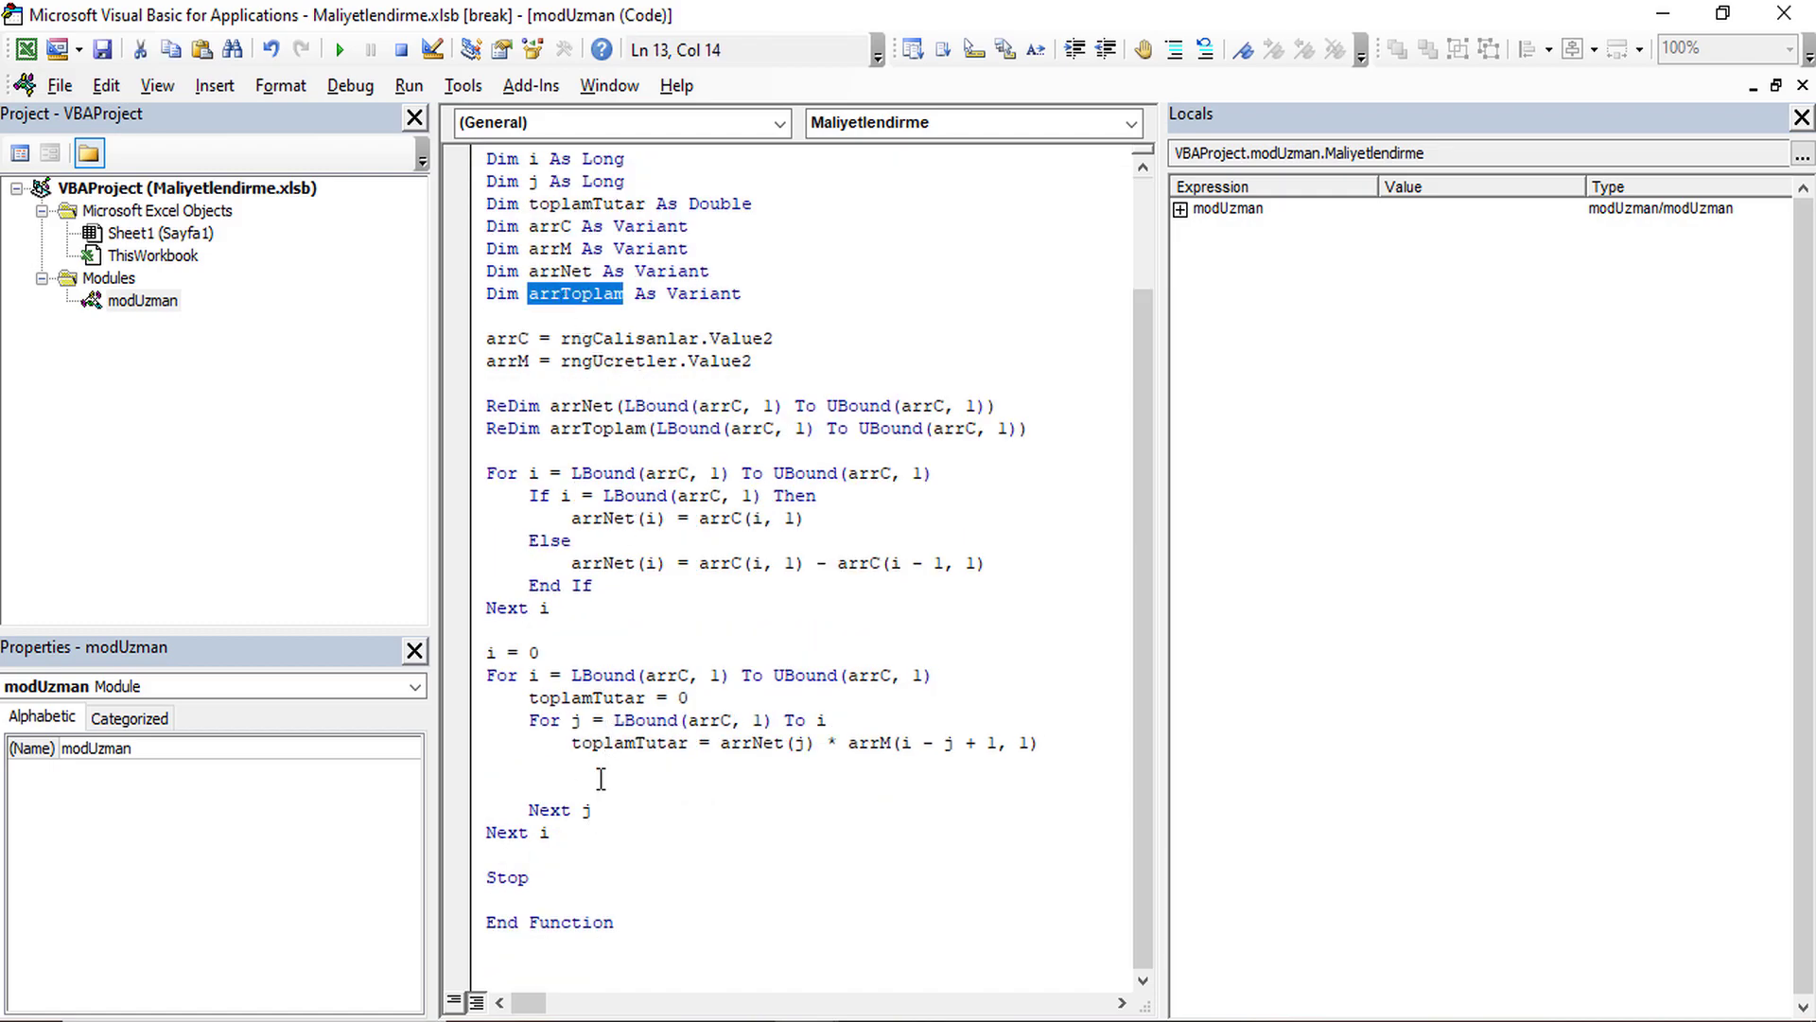
left_click(606, 787)
key("ctrl+v")
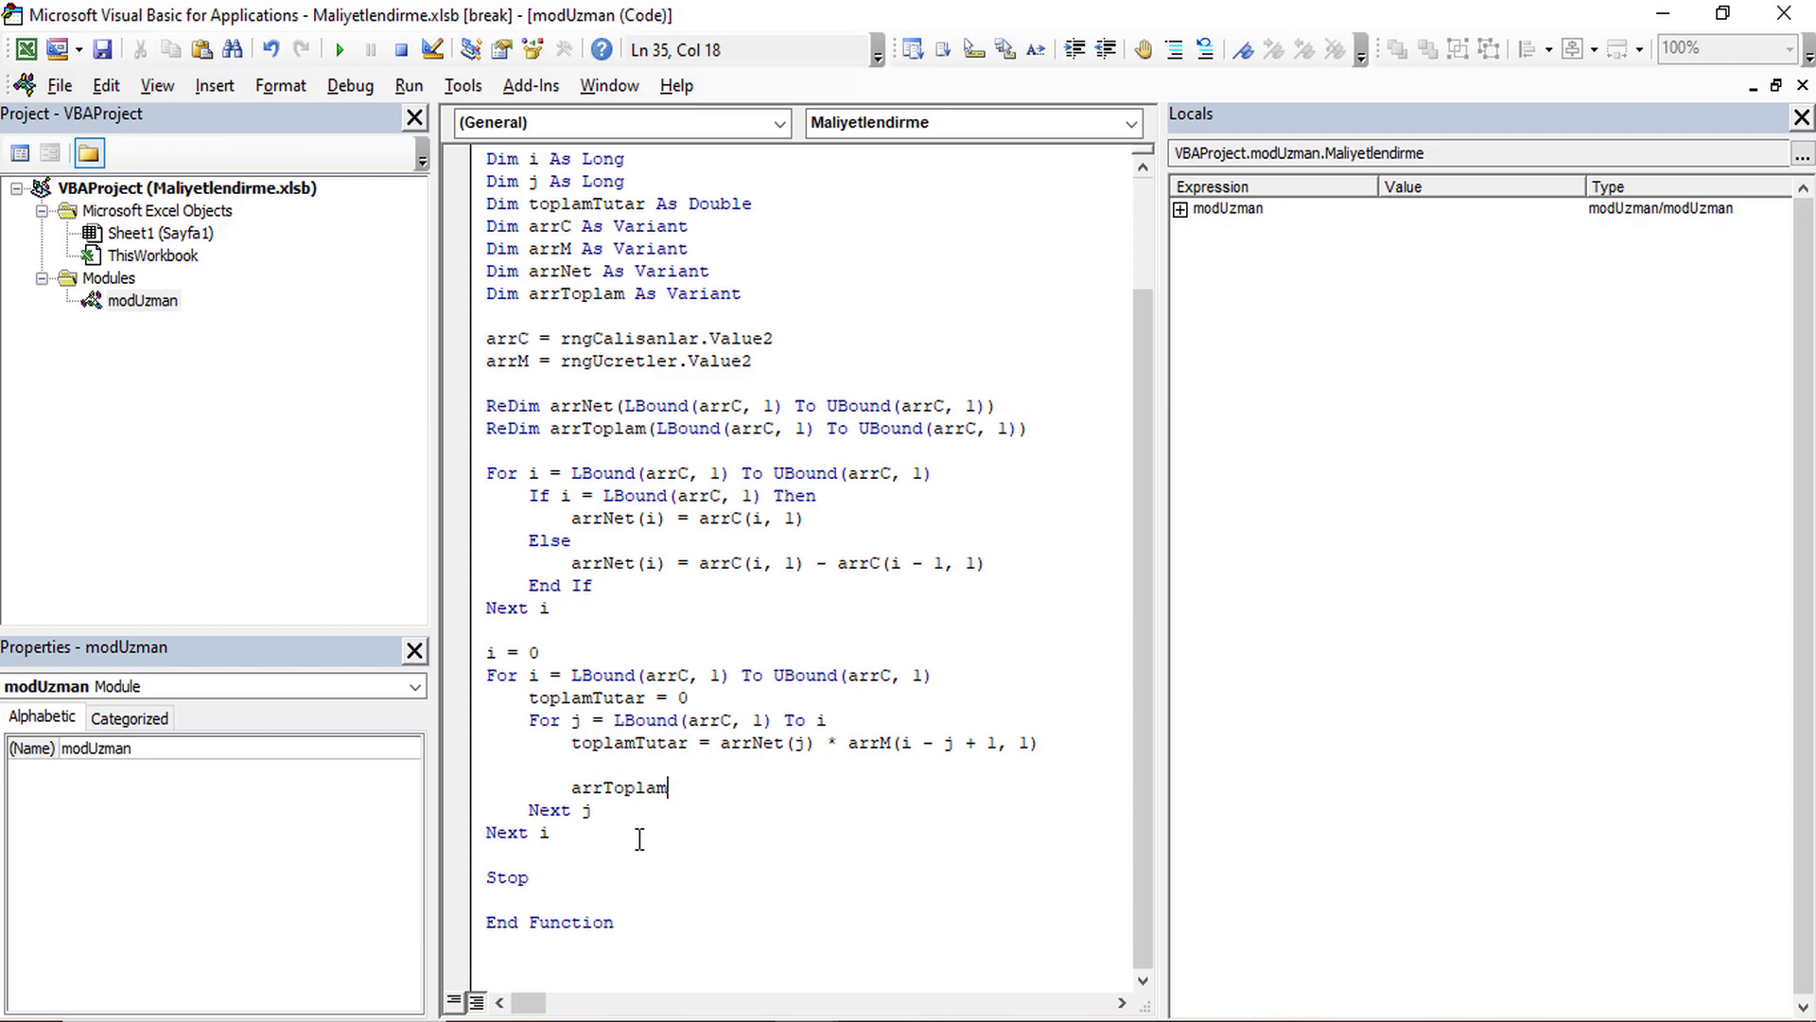
type("(")
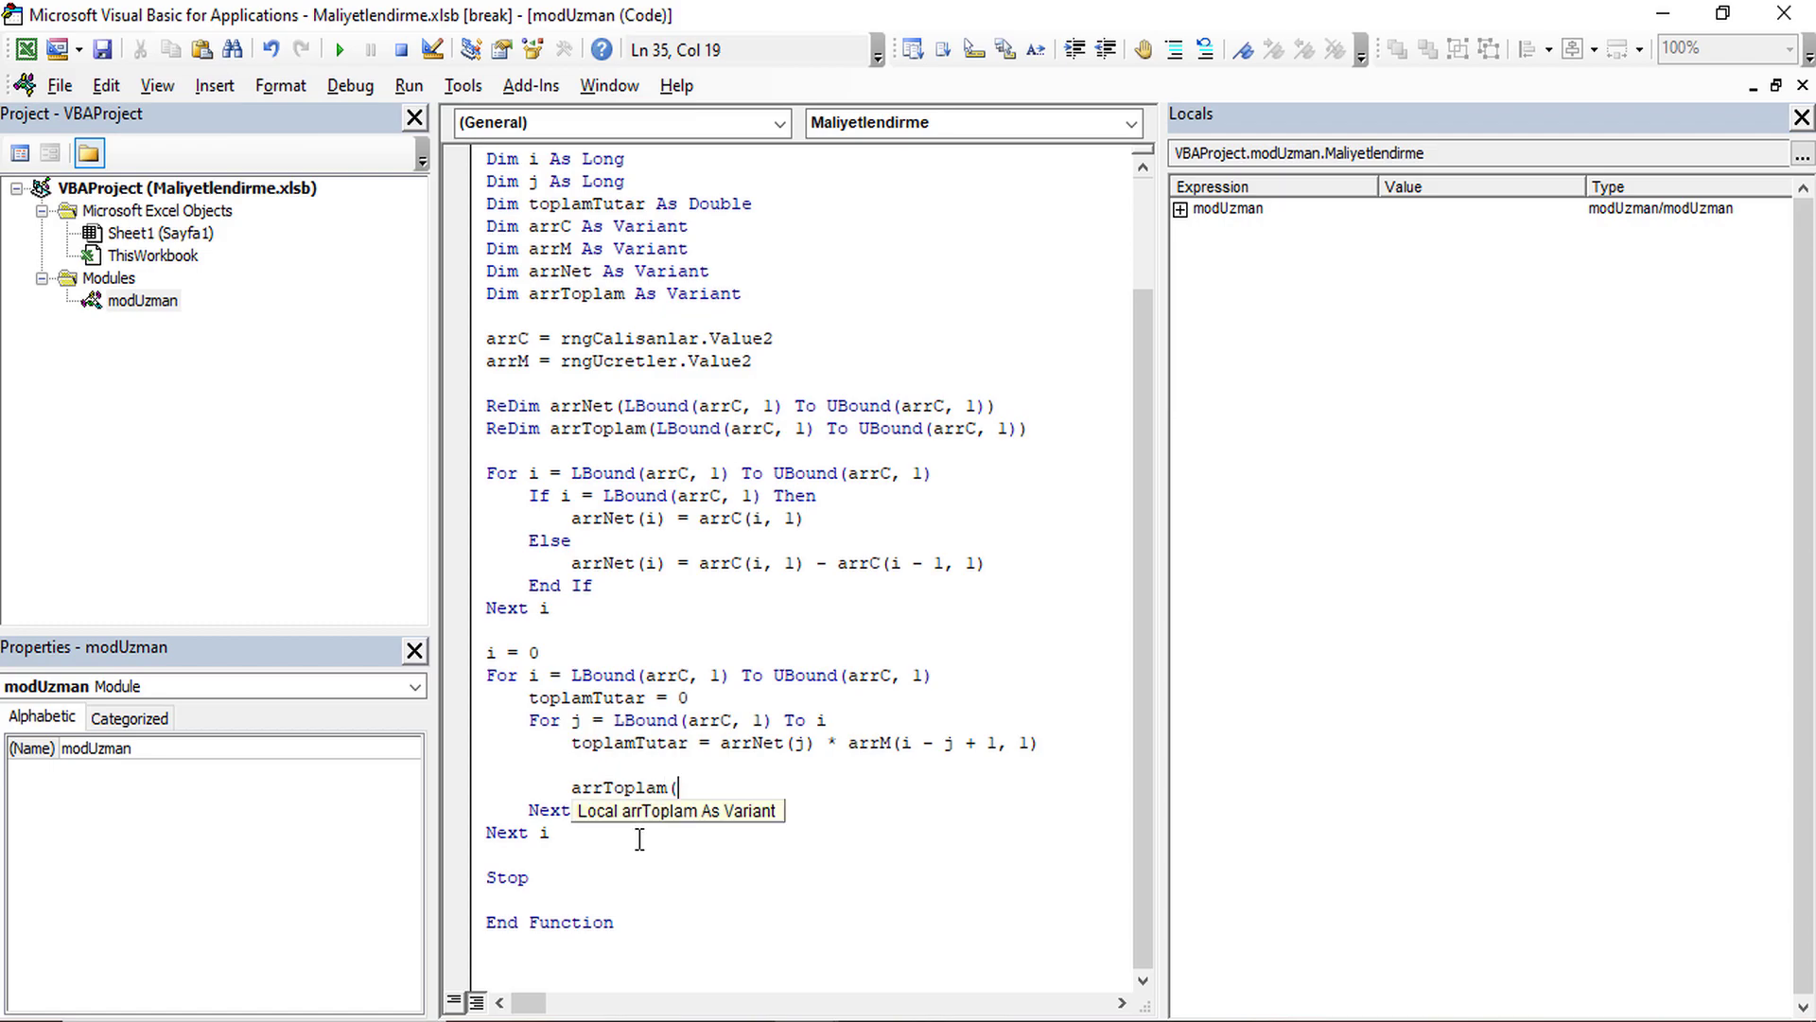
type("i)")
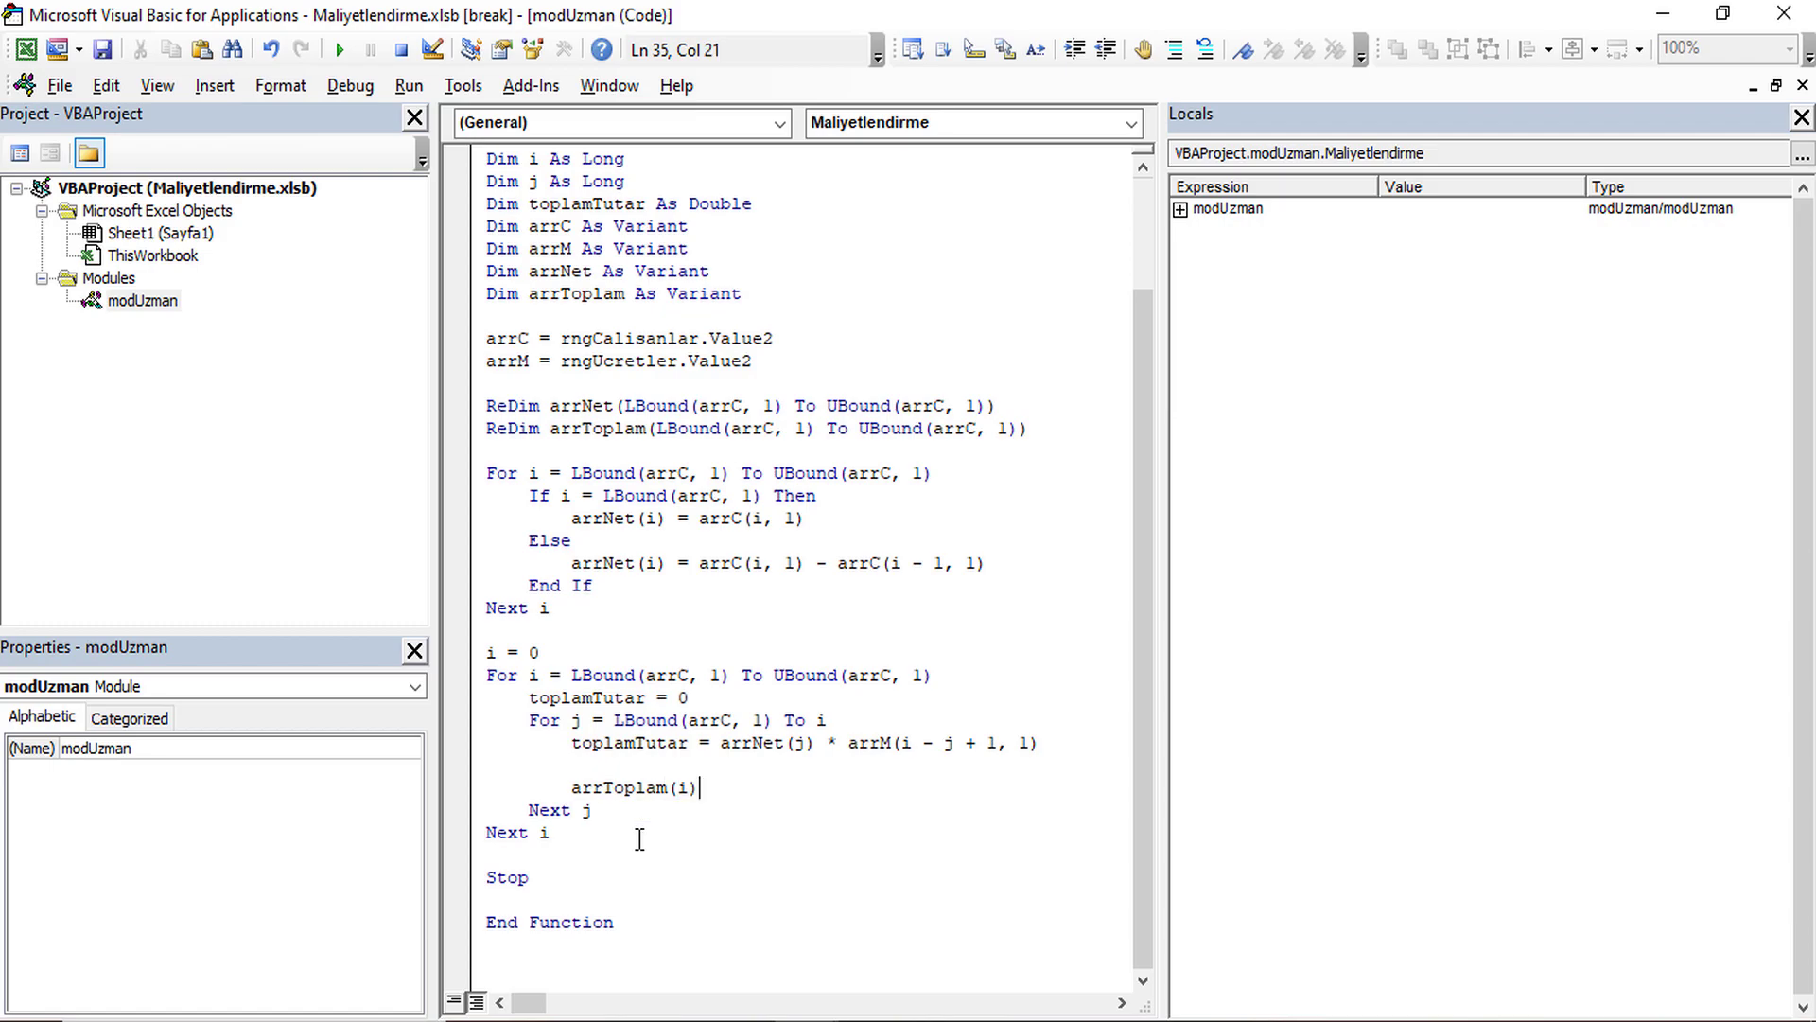
key("shift+Left")
key("shift+Left")
key("shift+Left")
key("shift+Left")
key("ctrl+c")
key("End")
type("=")
key("ctrl+v")
type("+")
type("toplamTutar")
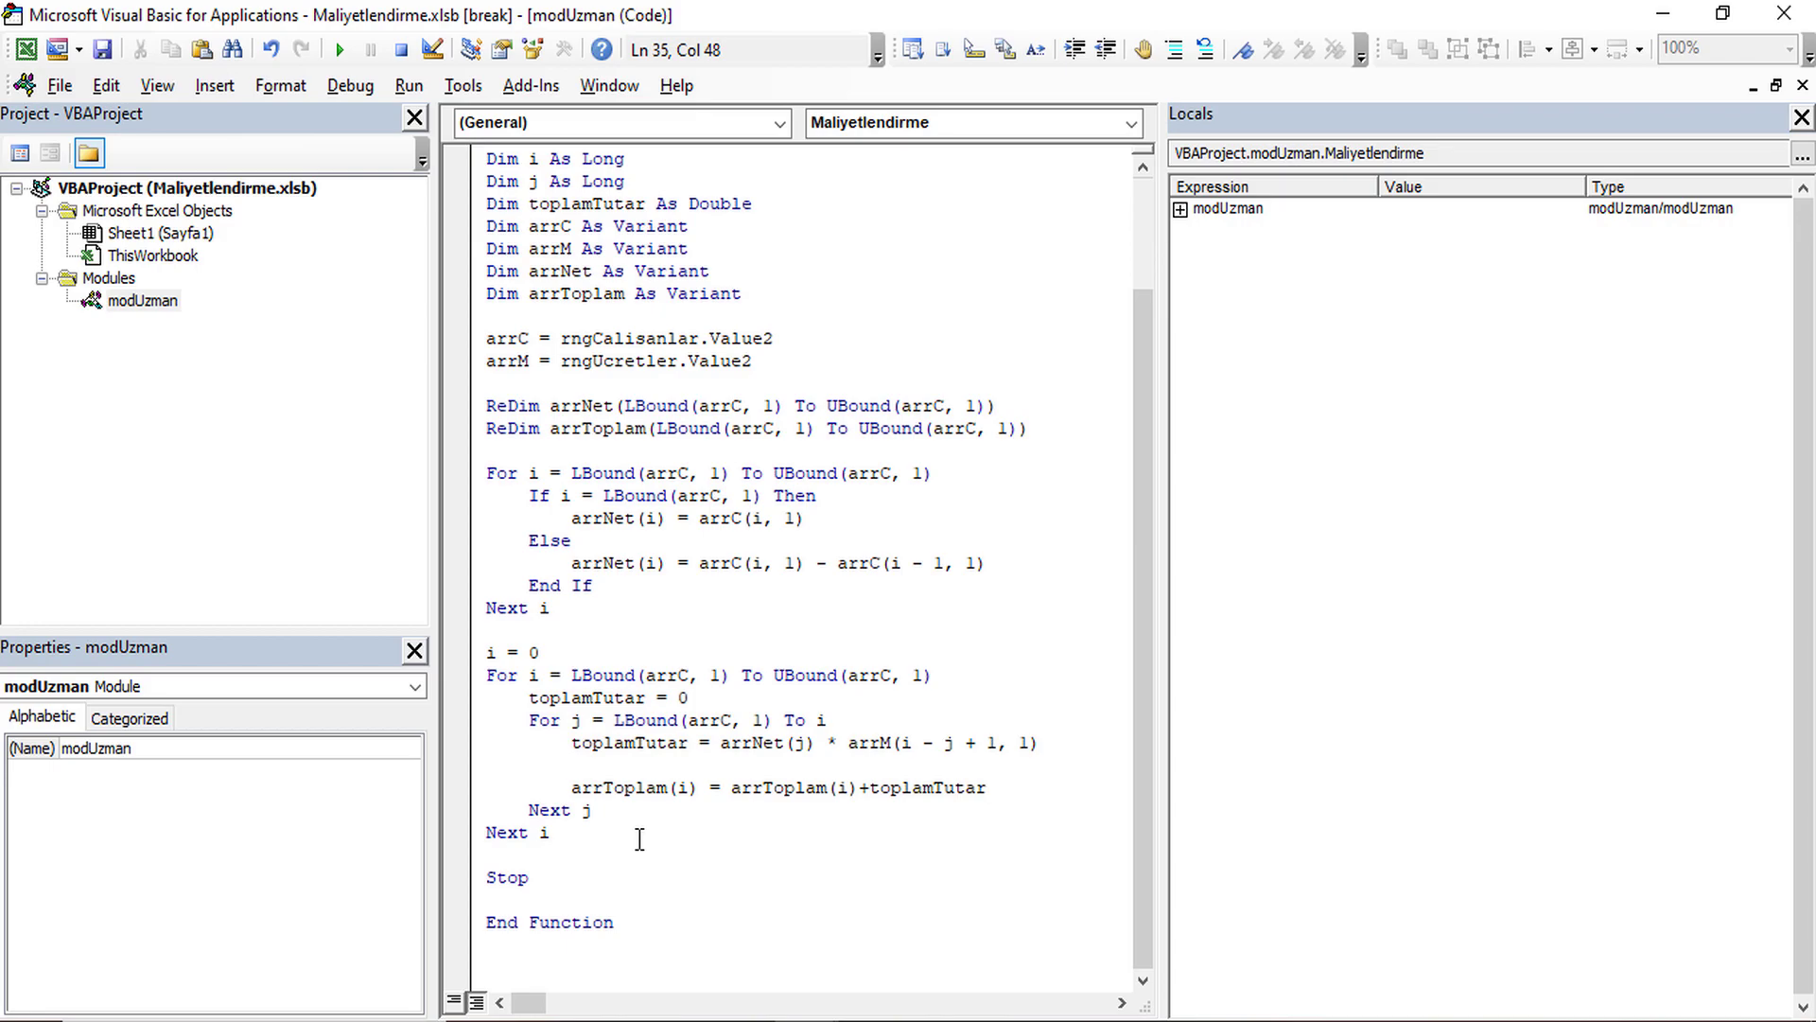
key("Down")
key("Down")
key("Return")
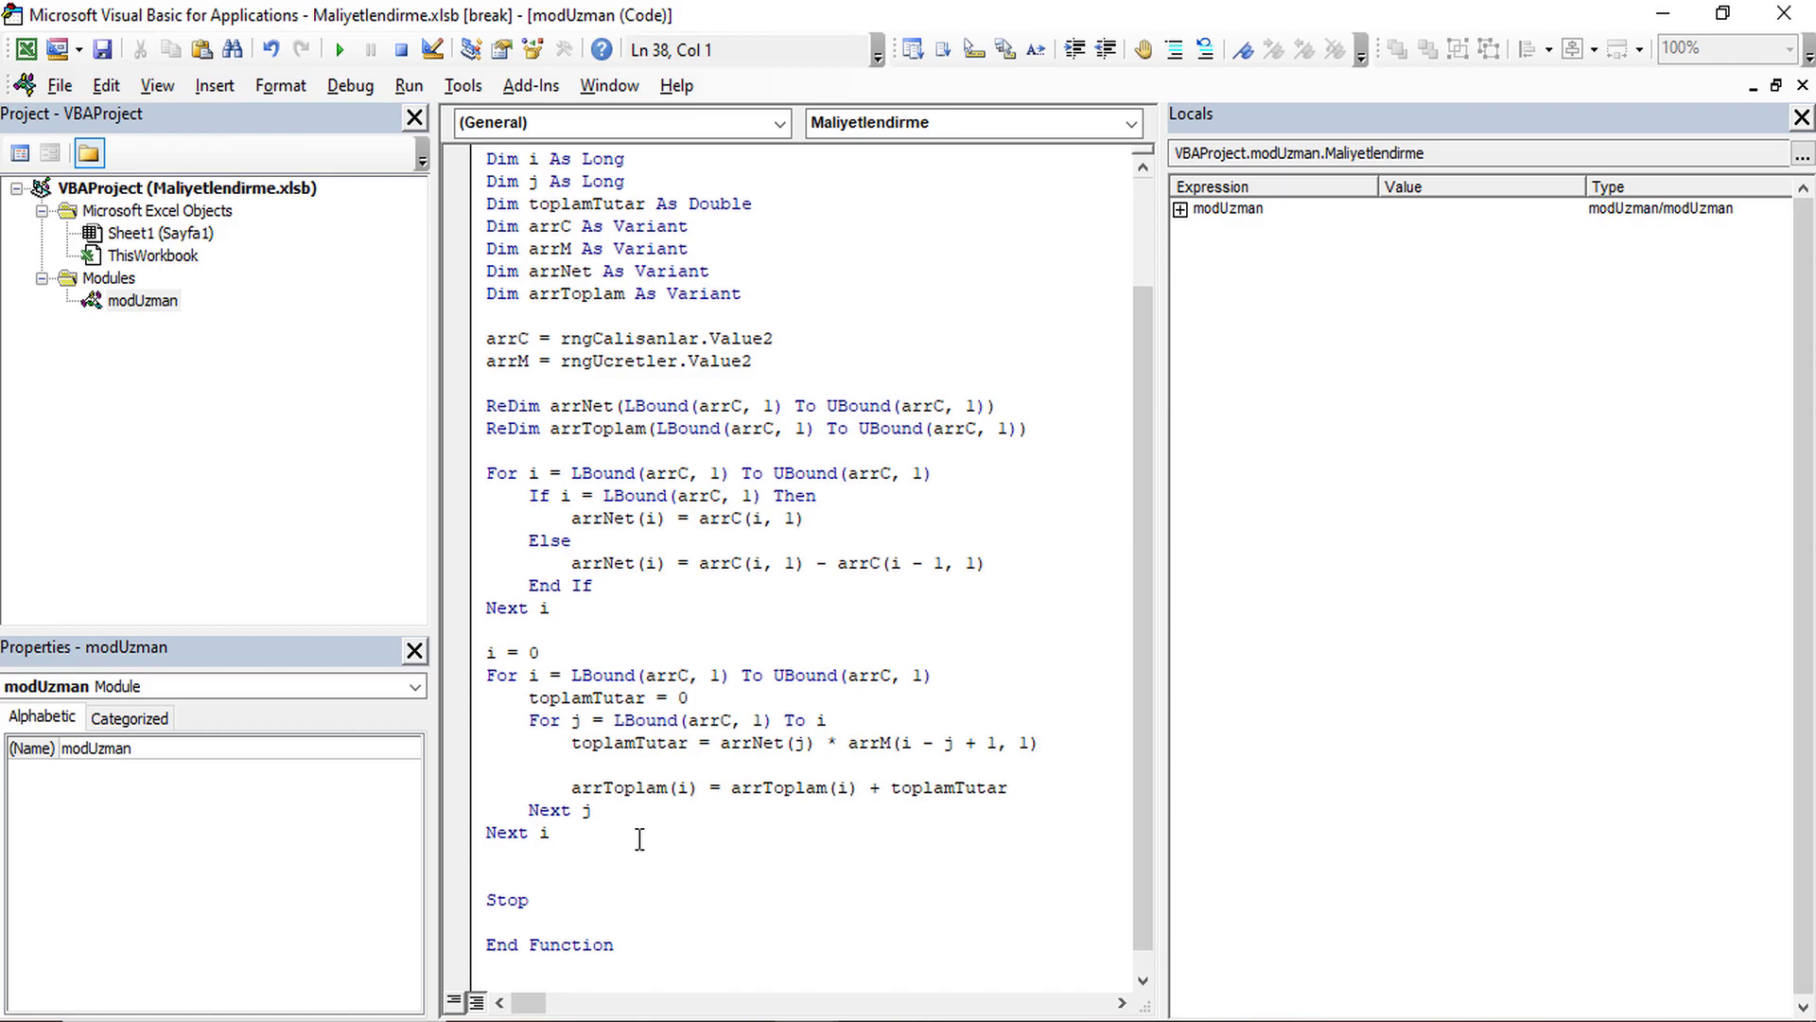
Below Next i, start the return line Maliyetlendirme = arrToplam(.
type("Maliyetlendirme ")
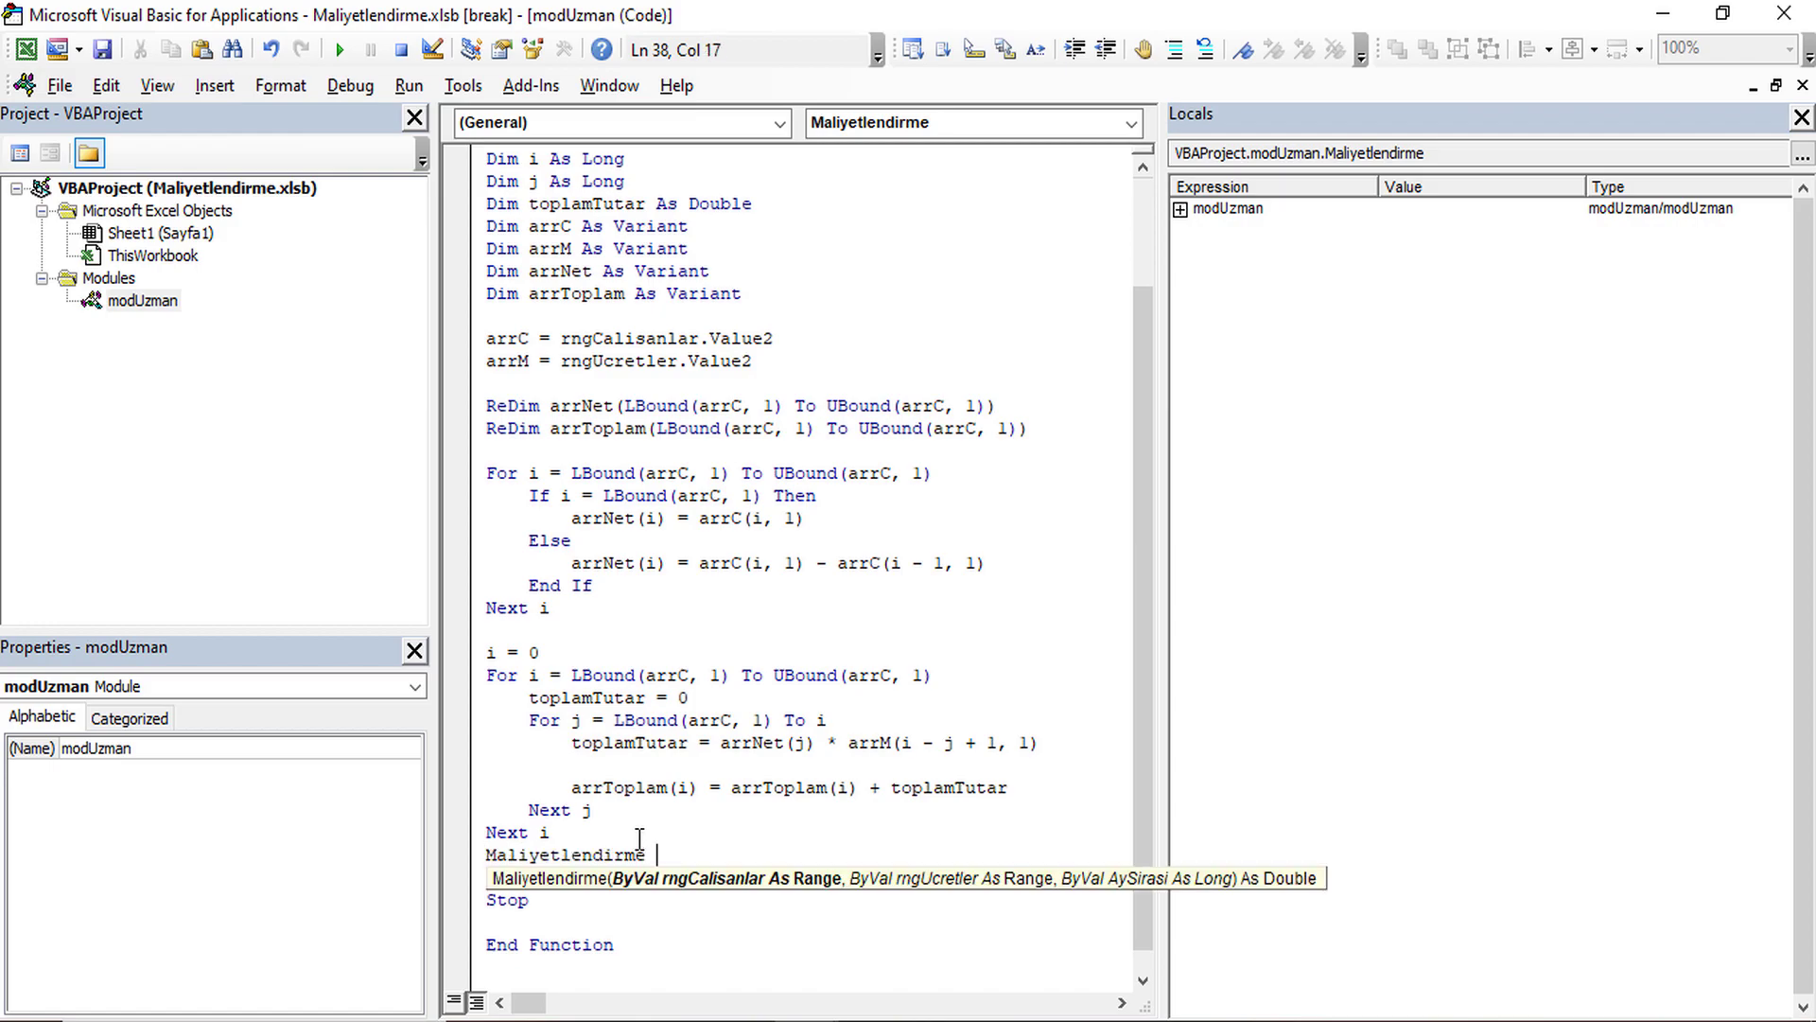
type("= arrtro")
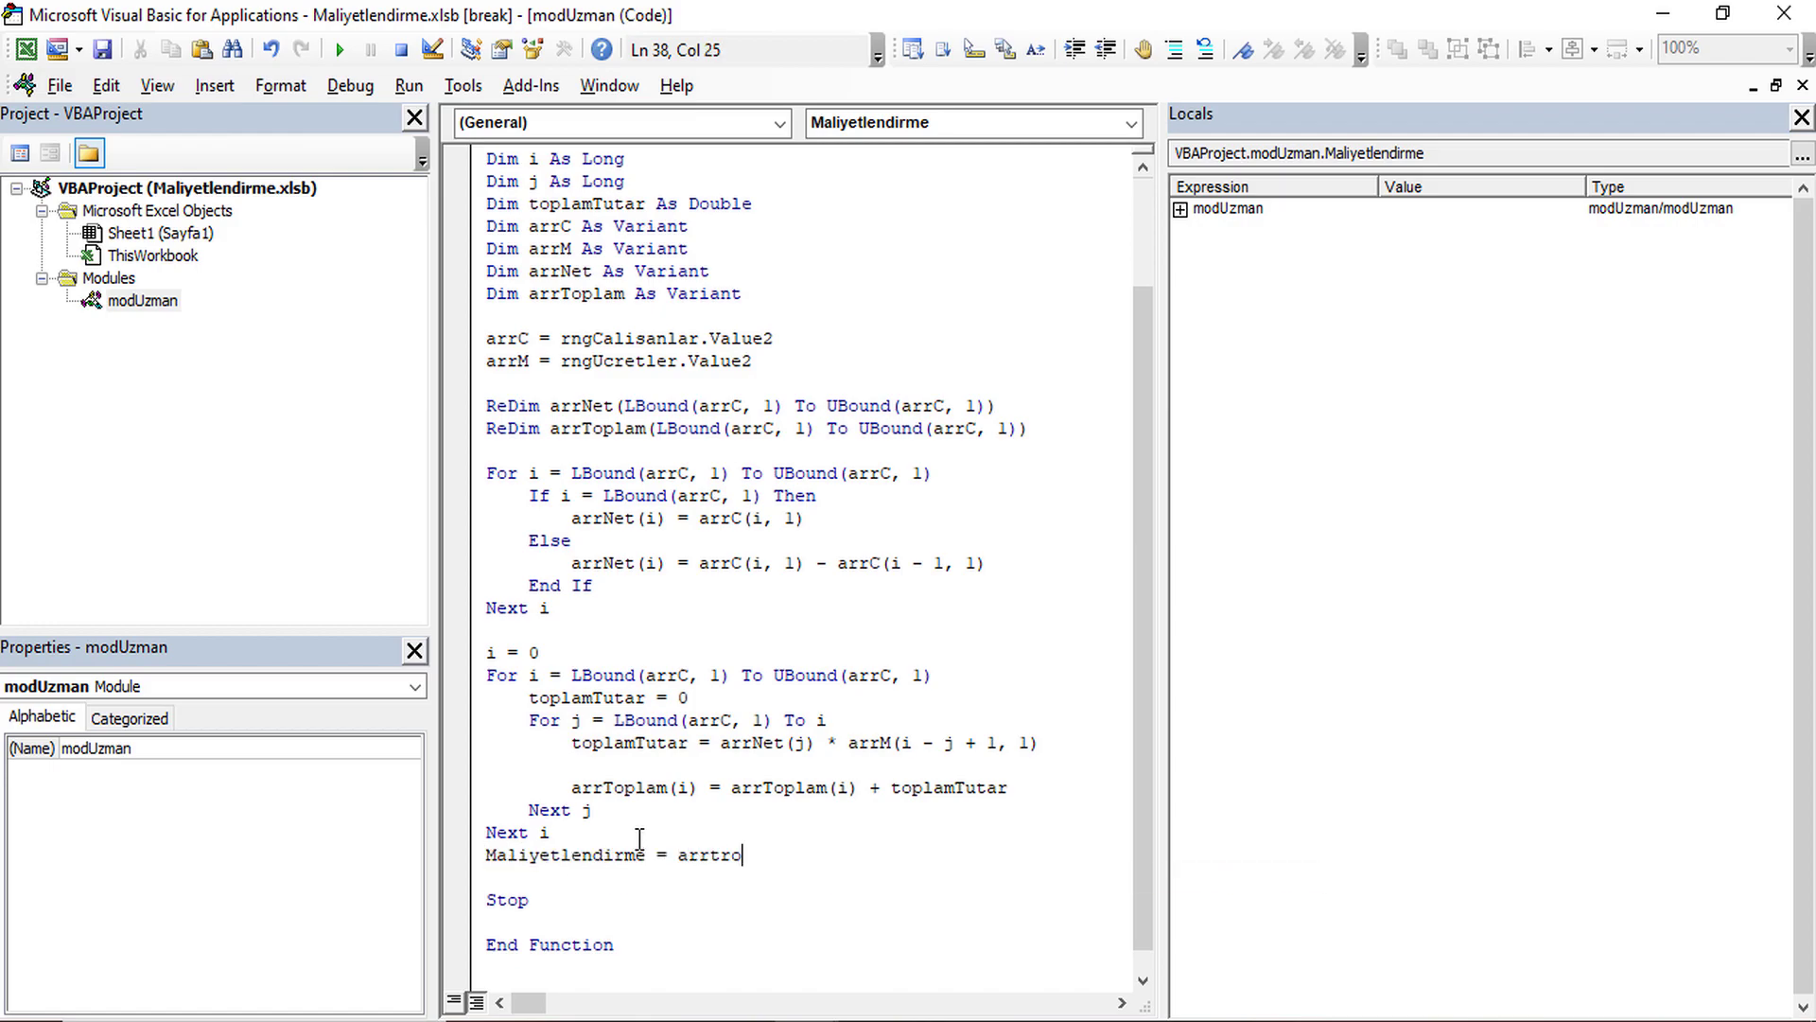
type("p")
key("Tab")
type("(")
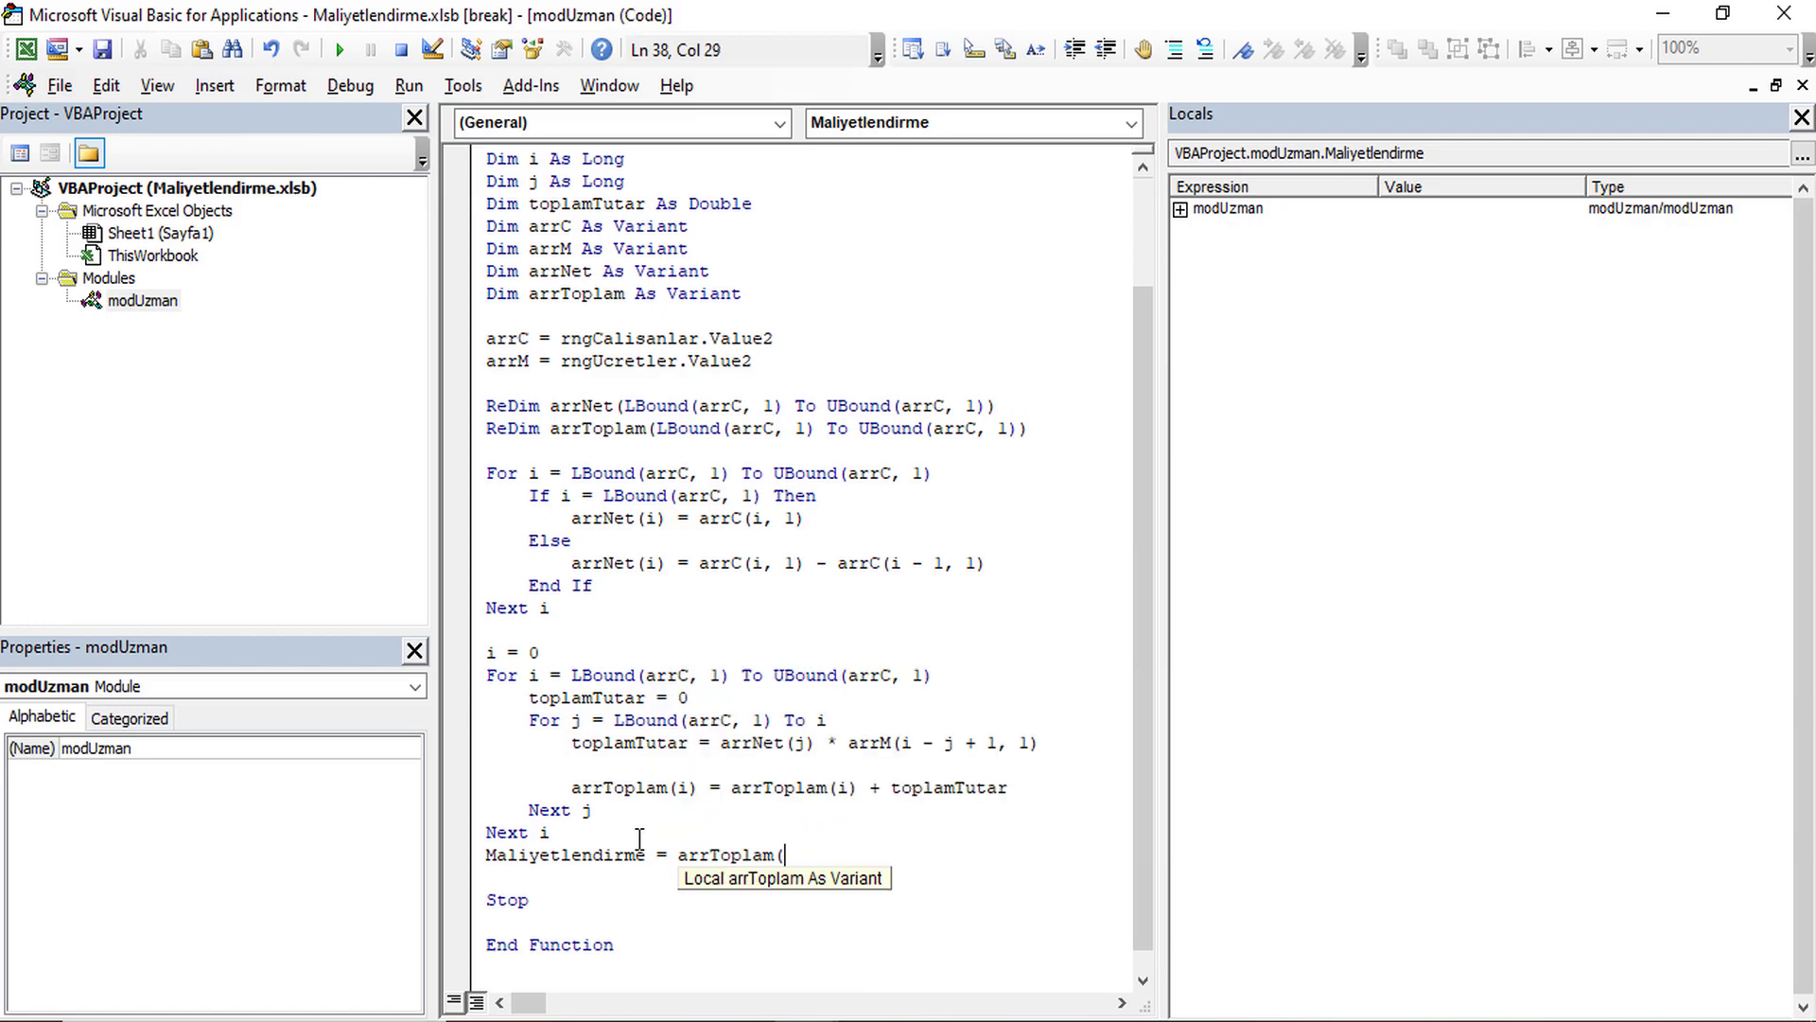
type("inp")
key("ctrl+space")
key("BackSpace")
key("BackSpace")
key("BackSpace")
key("BackSpace")
key("BackSpace")
key("BackSpace")
key("BackSpace")
scroll(663, 492, "up", 2)
scroll(804, 426, "down", 2)
scroll(851, 378, "up", 2)
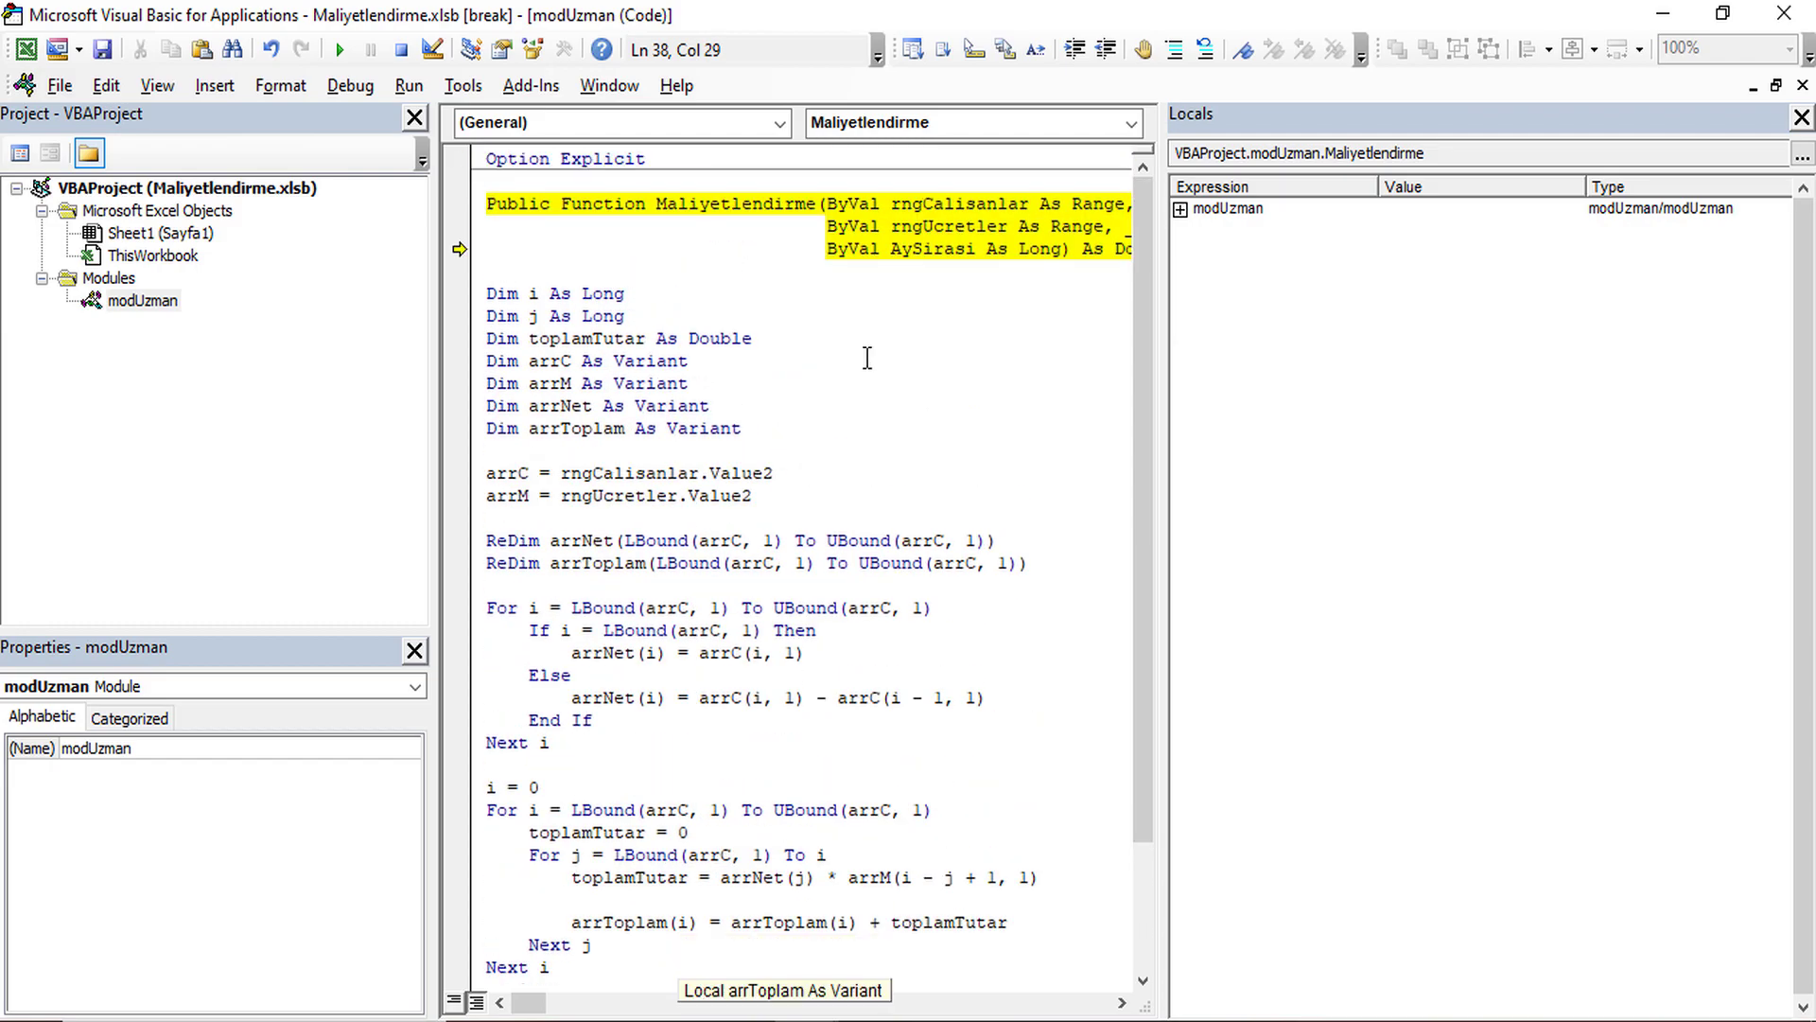
Rename the AySirasi parameter to inpAySirasi and use it as the arrToplam index.
left_click(892, 248)
type("ino")
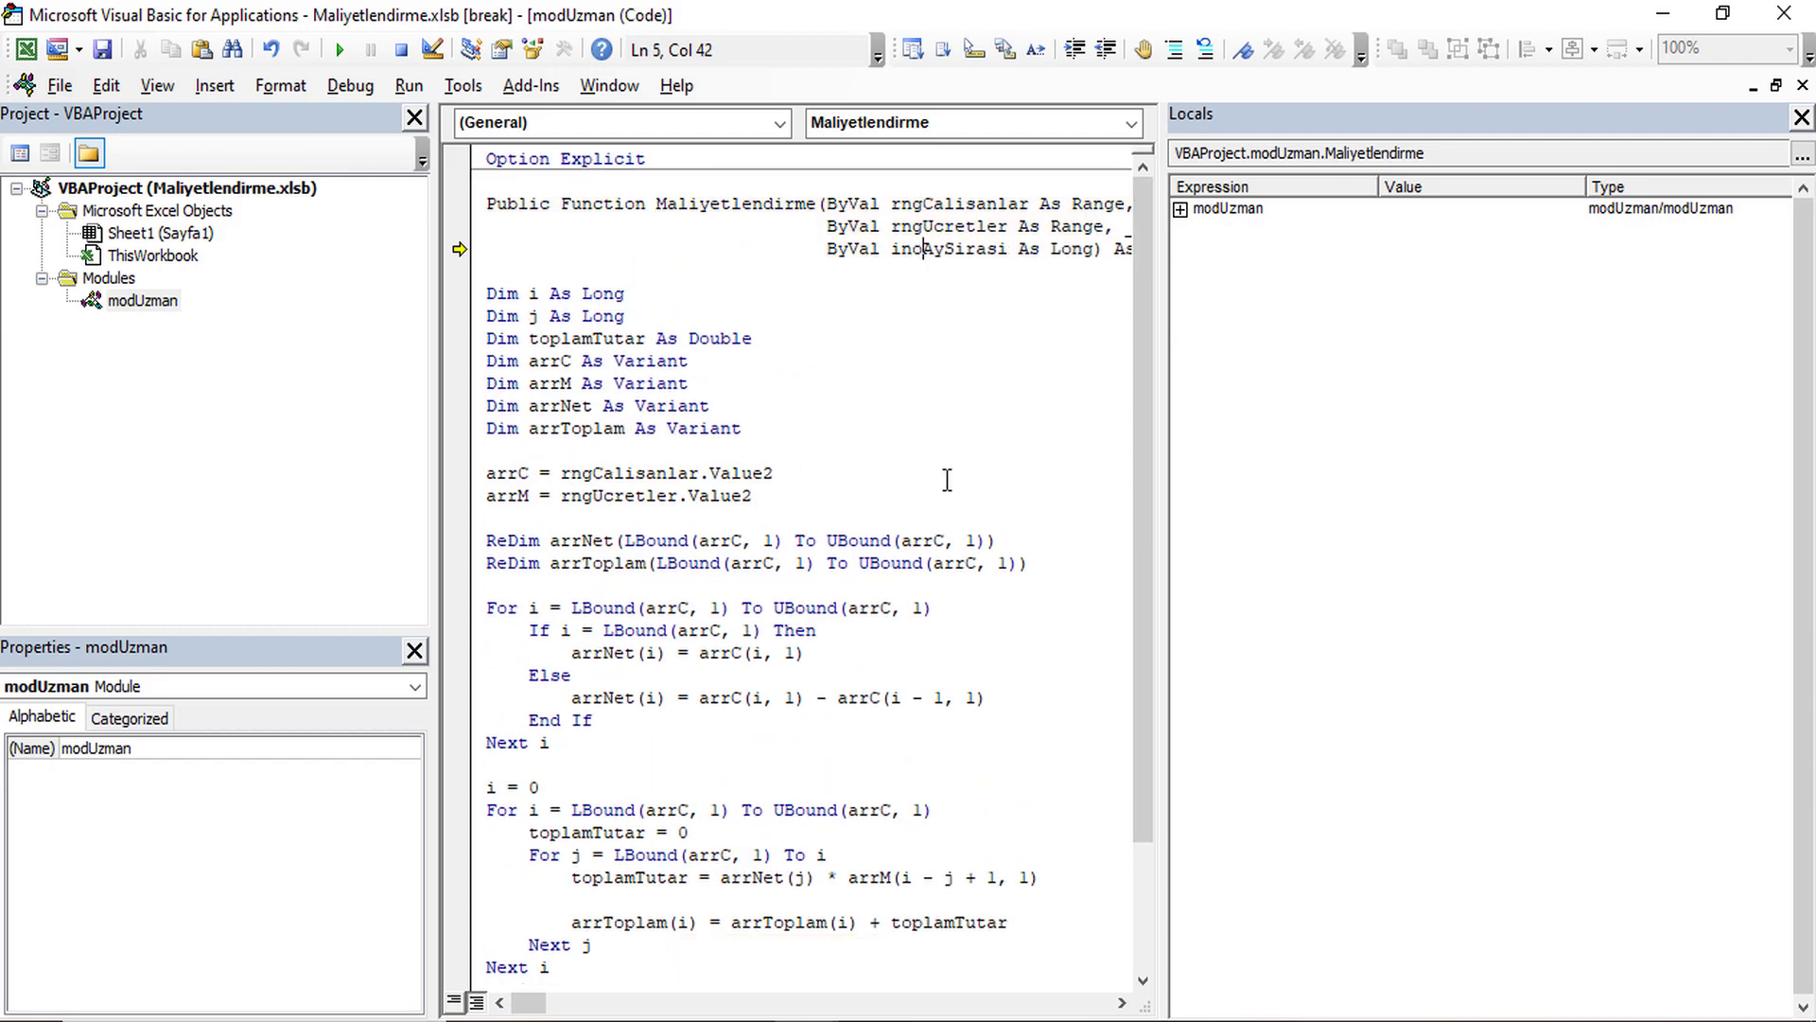
key("Down")
key("Return")
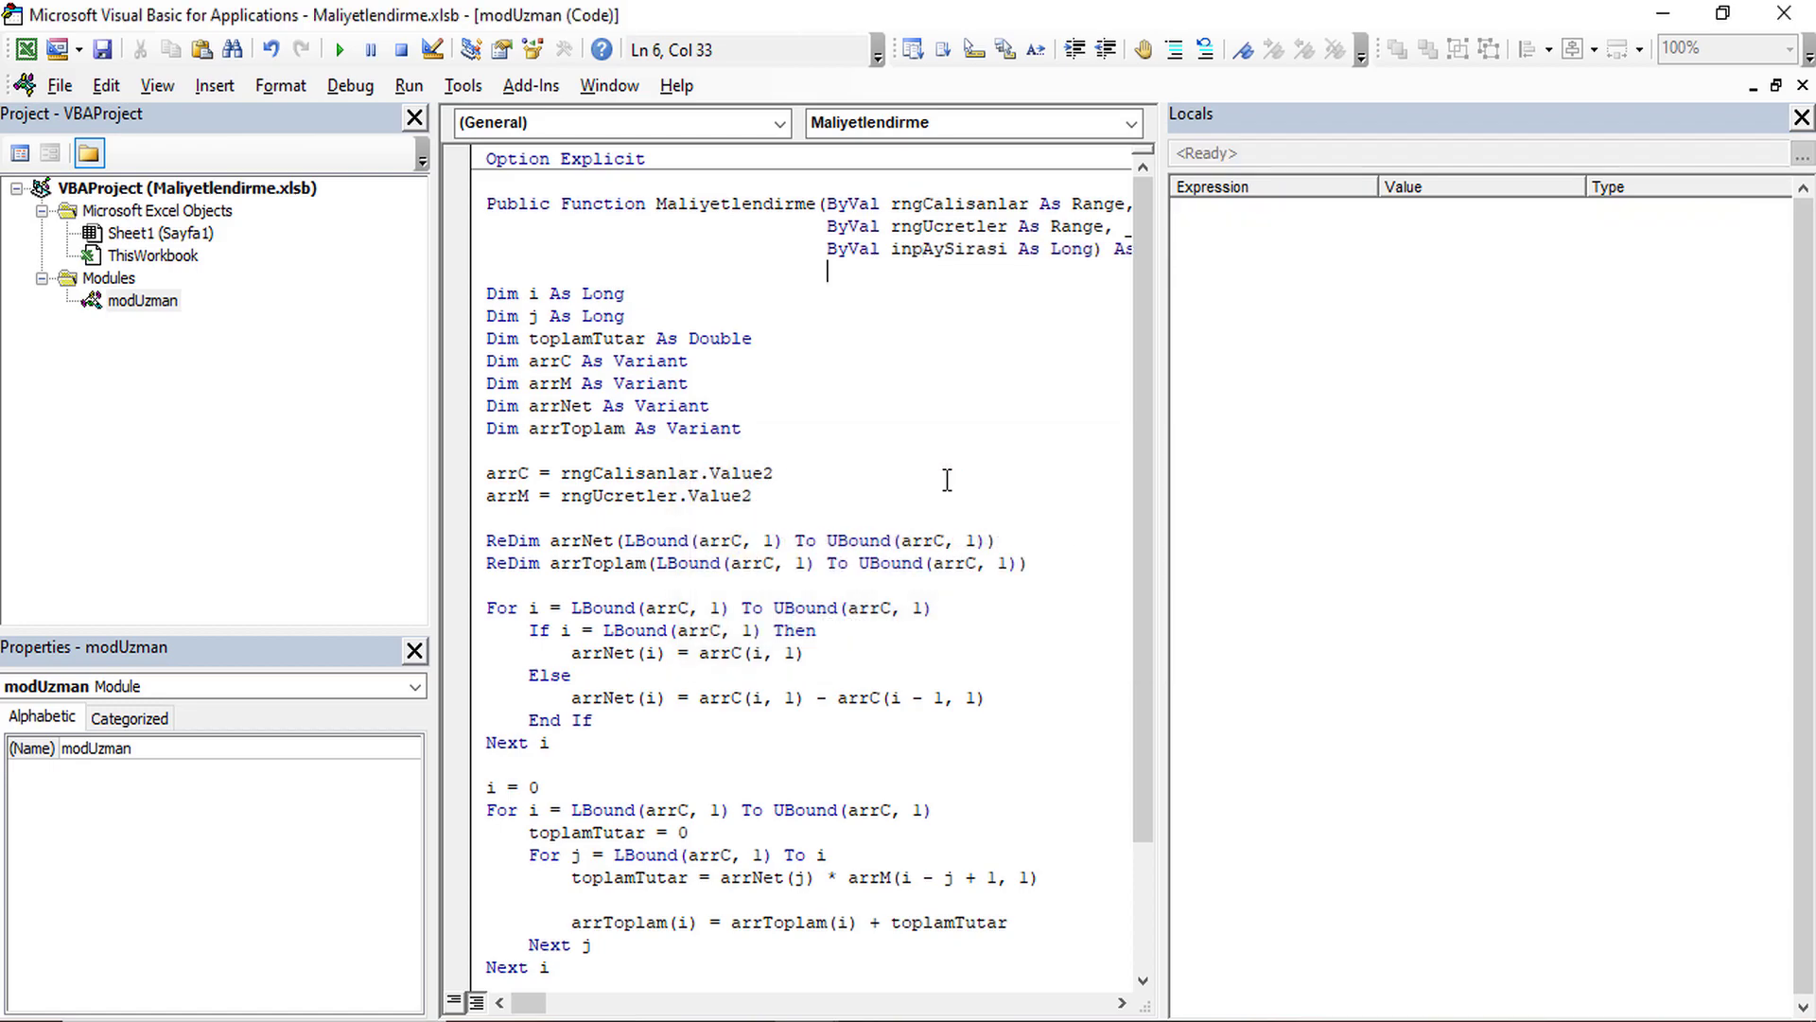
double_click(946, 249)
key("ctrl+c")
scroll(931, 511, "down", 3)
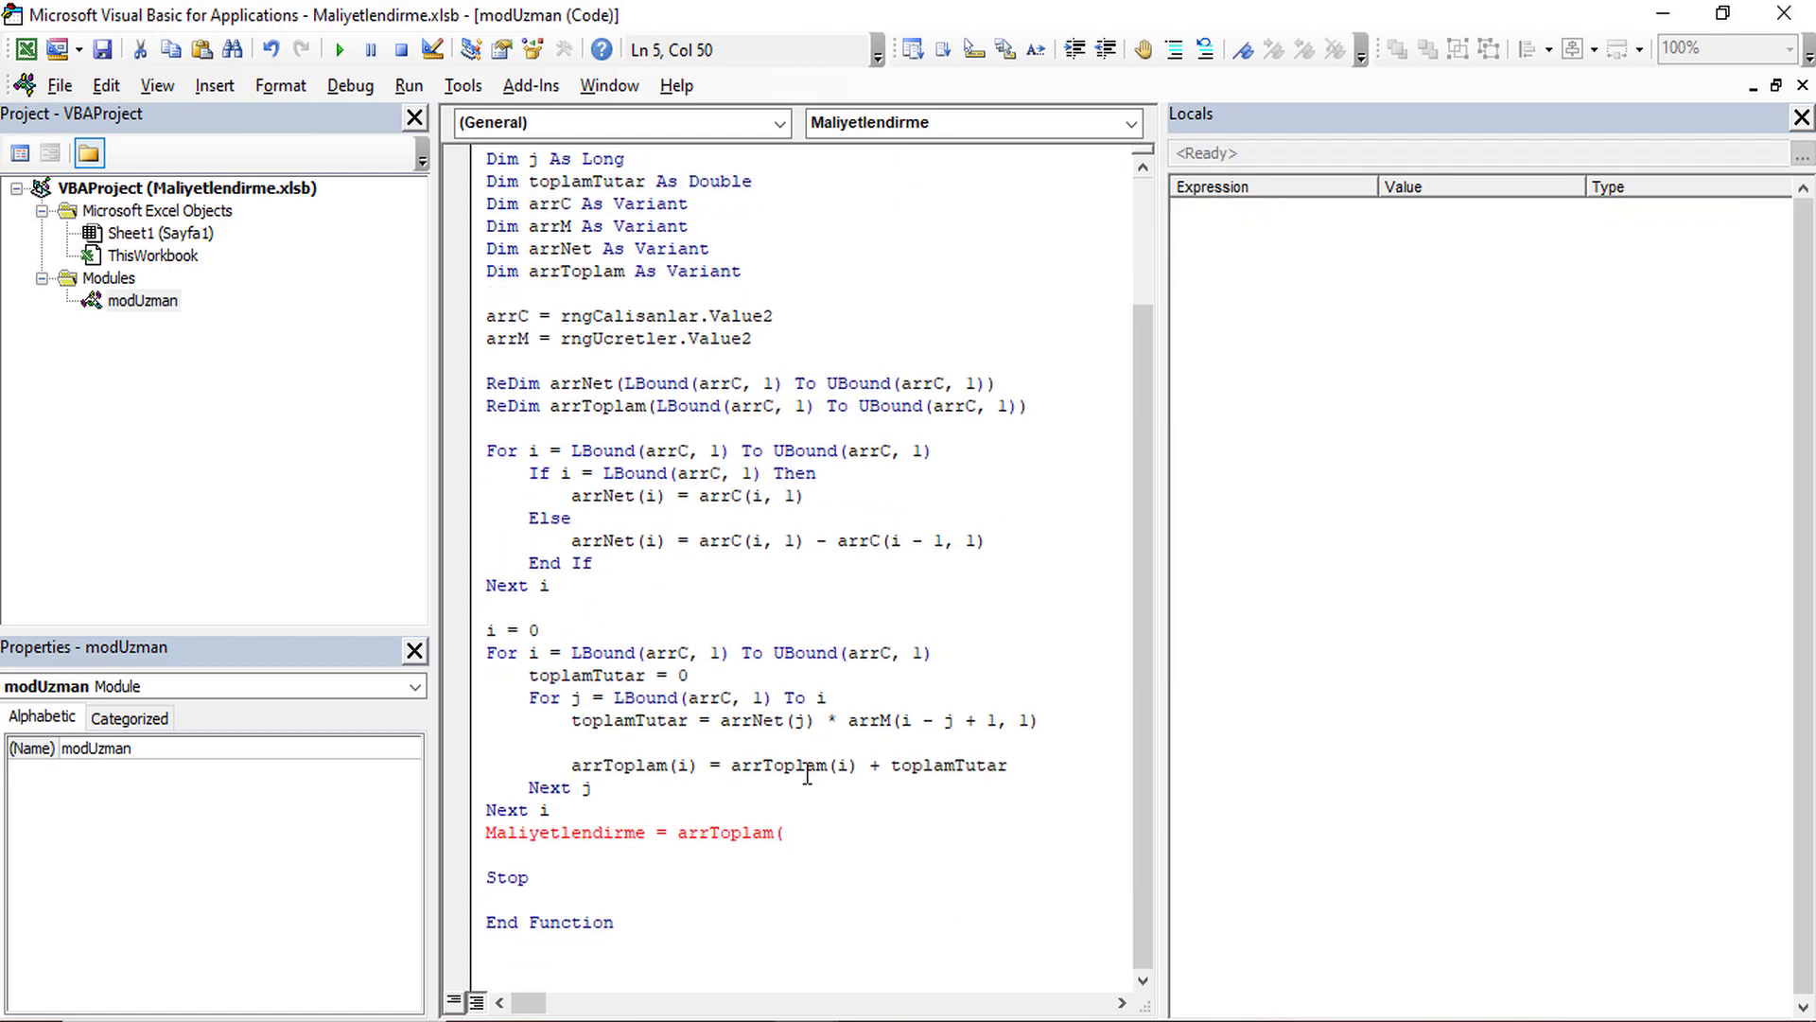
left_click(816, 823)
key("ctrl+v")
Run to the Stop, inspect the six arrToplam values, and delete the Stop statement.
key("Down")
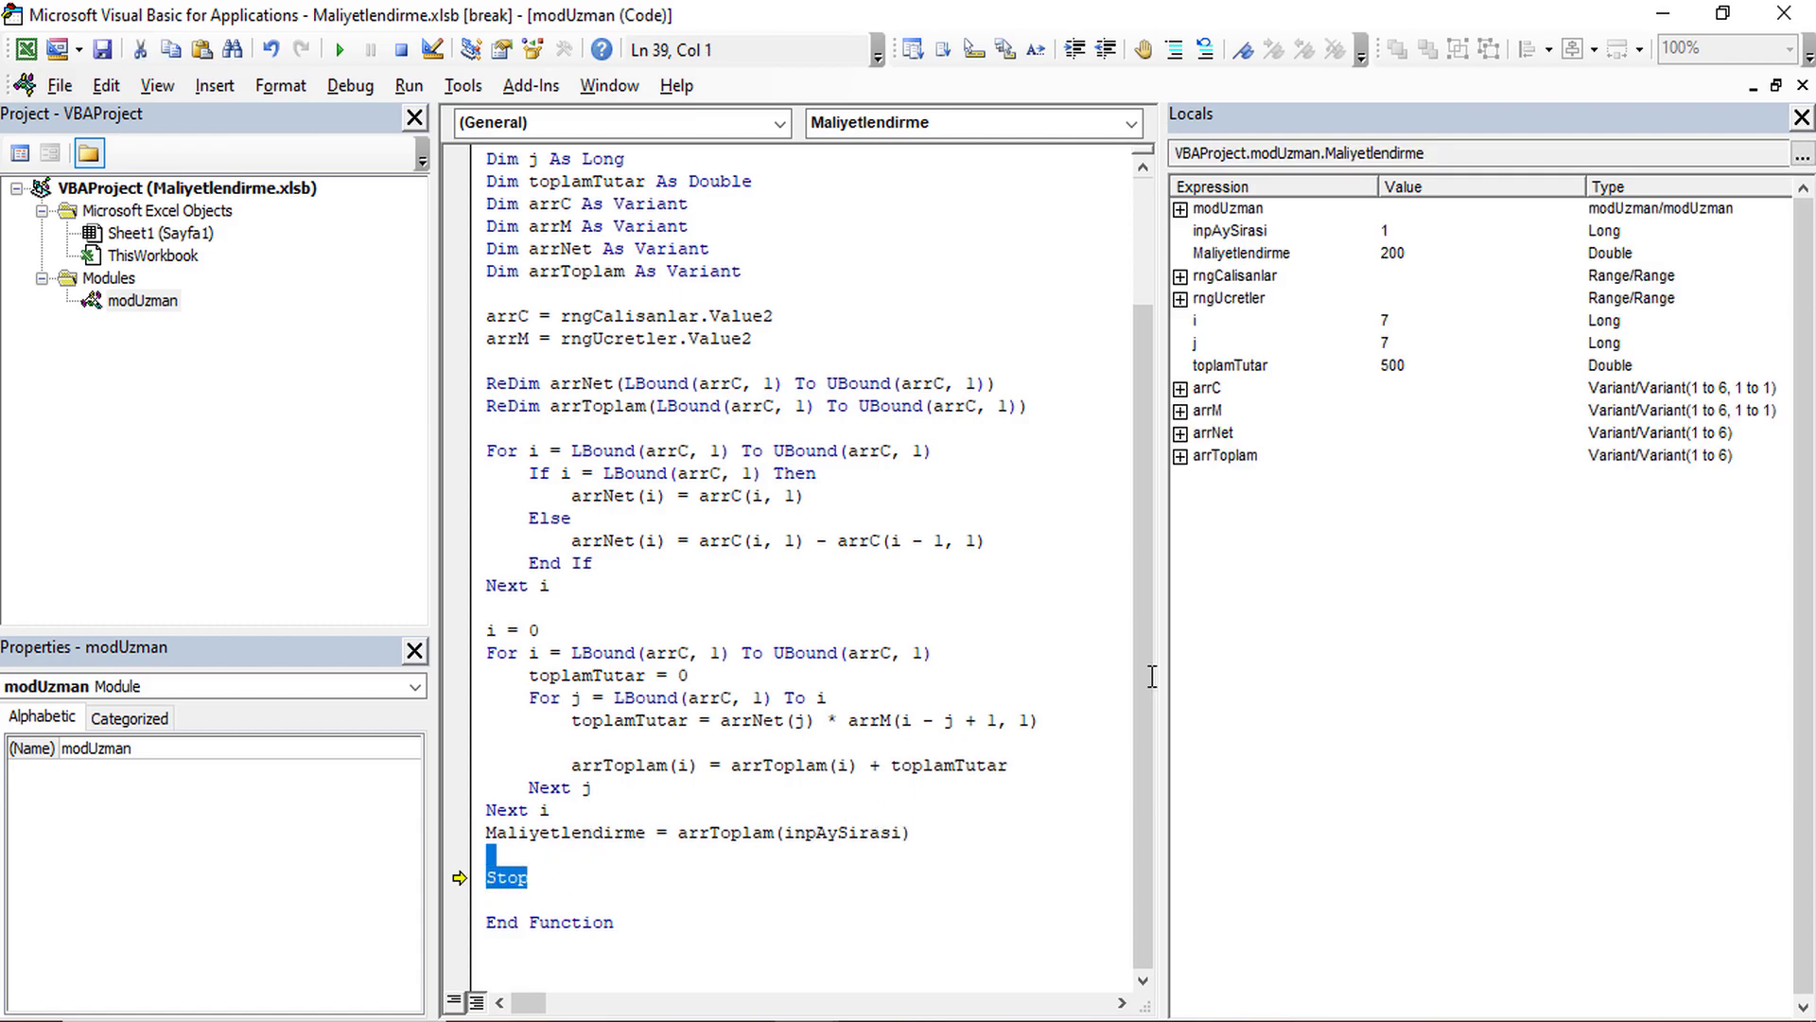
left_click(1182, 457)
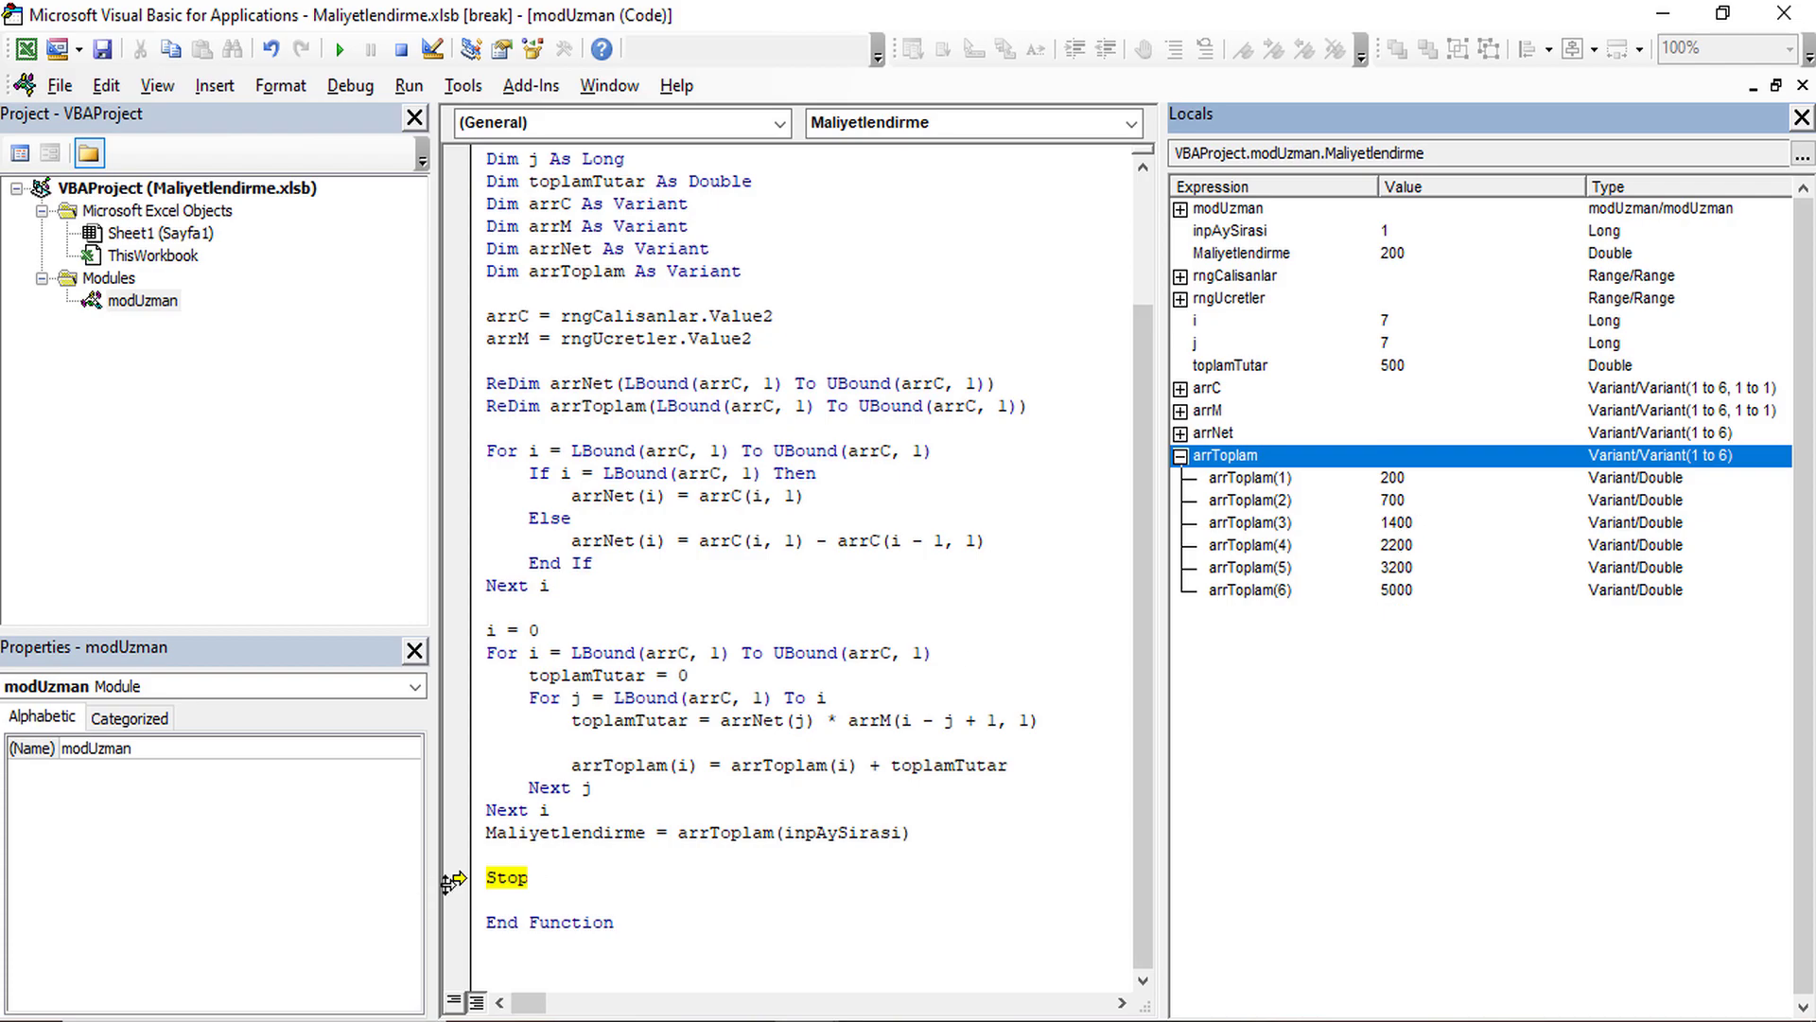
left_click(484, 878)
left_click_drag(562, 880, 461, 875)
key("BackSpace")
key("BackSpace")
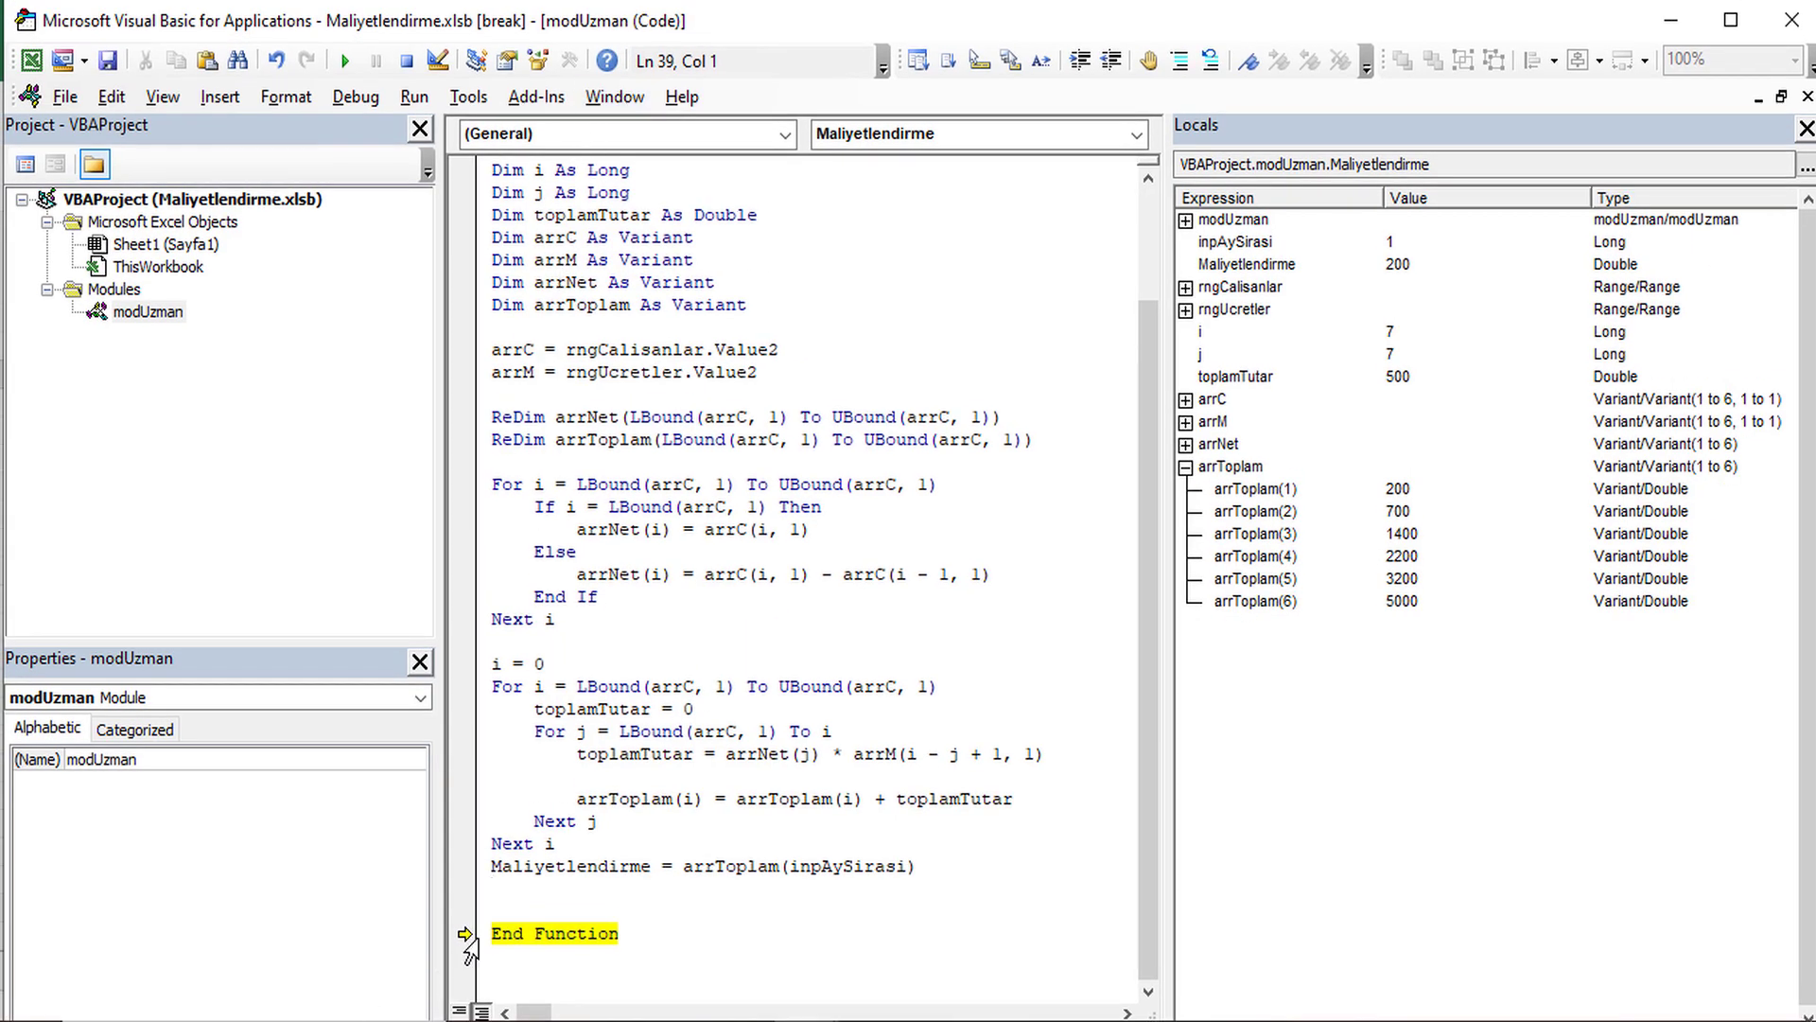
Restart from i = 0, check arrNet(1)–arrNet(6) in Locals, then end the run and return to Excel.
left_click_drag(466, 935, 468, 664)
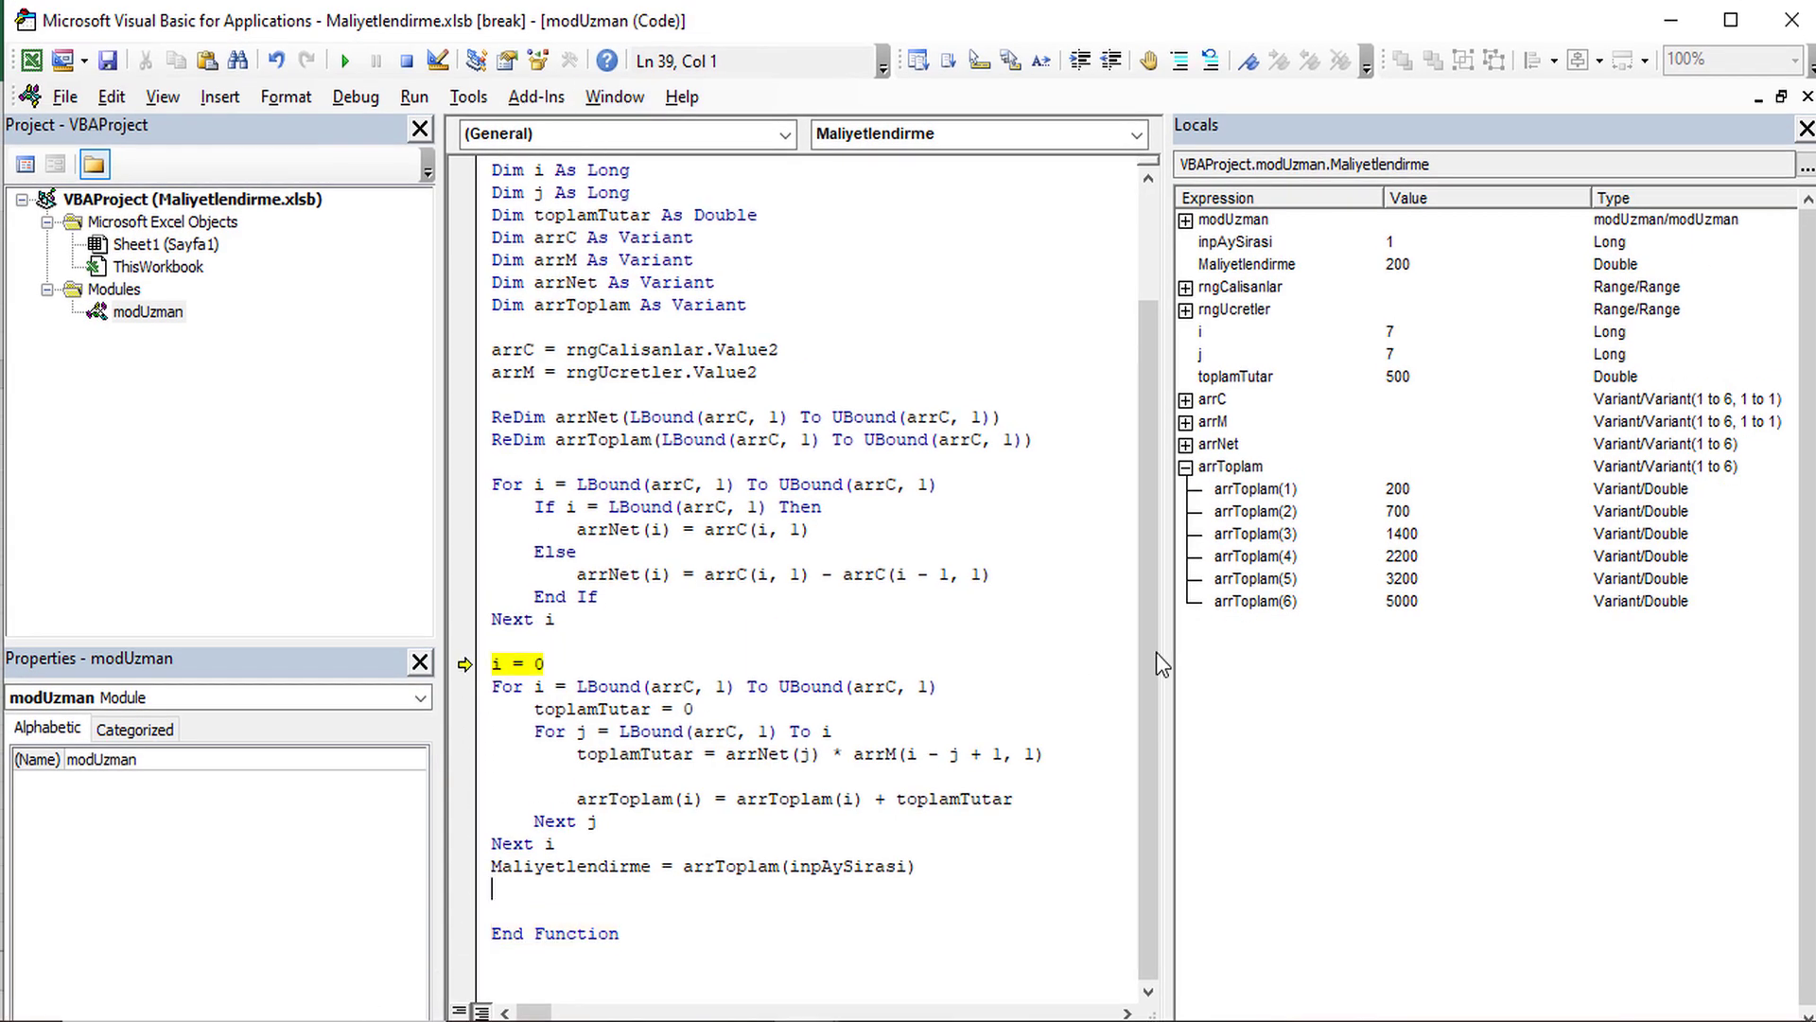
left_click(1186, 444)
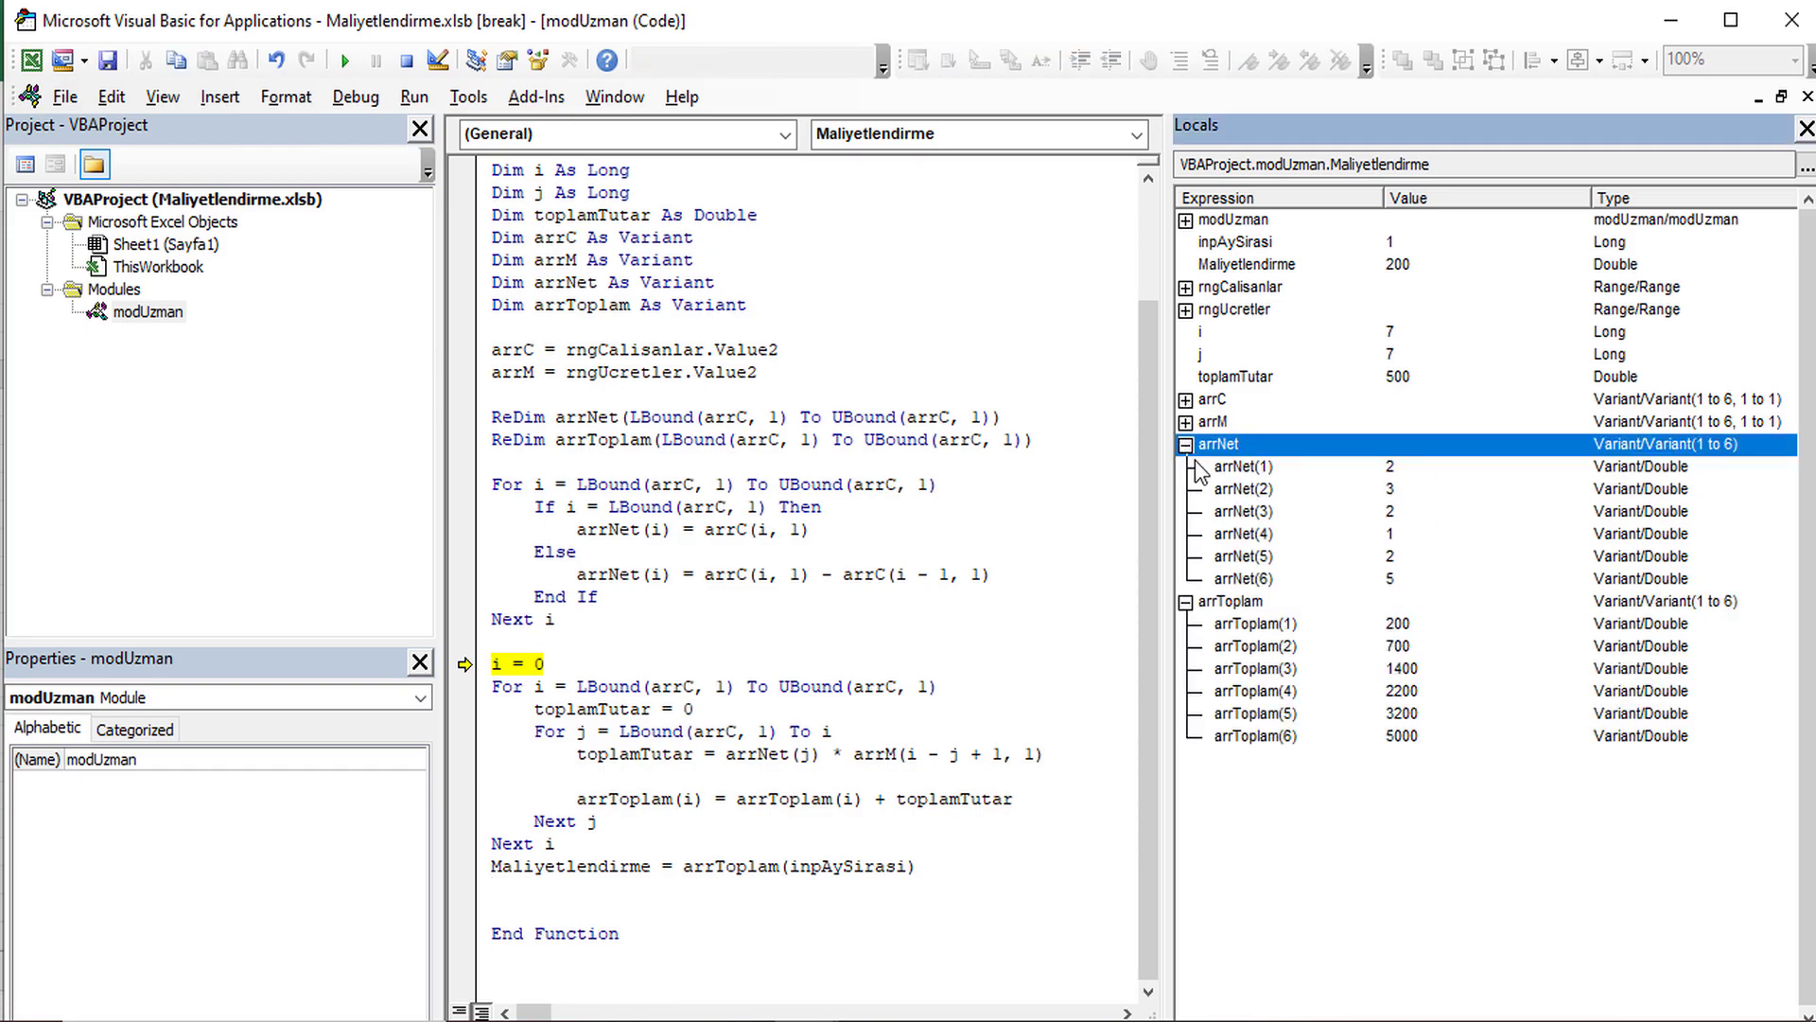
left_click(1376, 492)
left_click(1377, 512)
left_click(1369, 535)
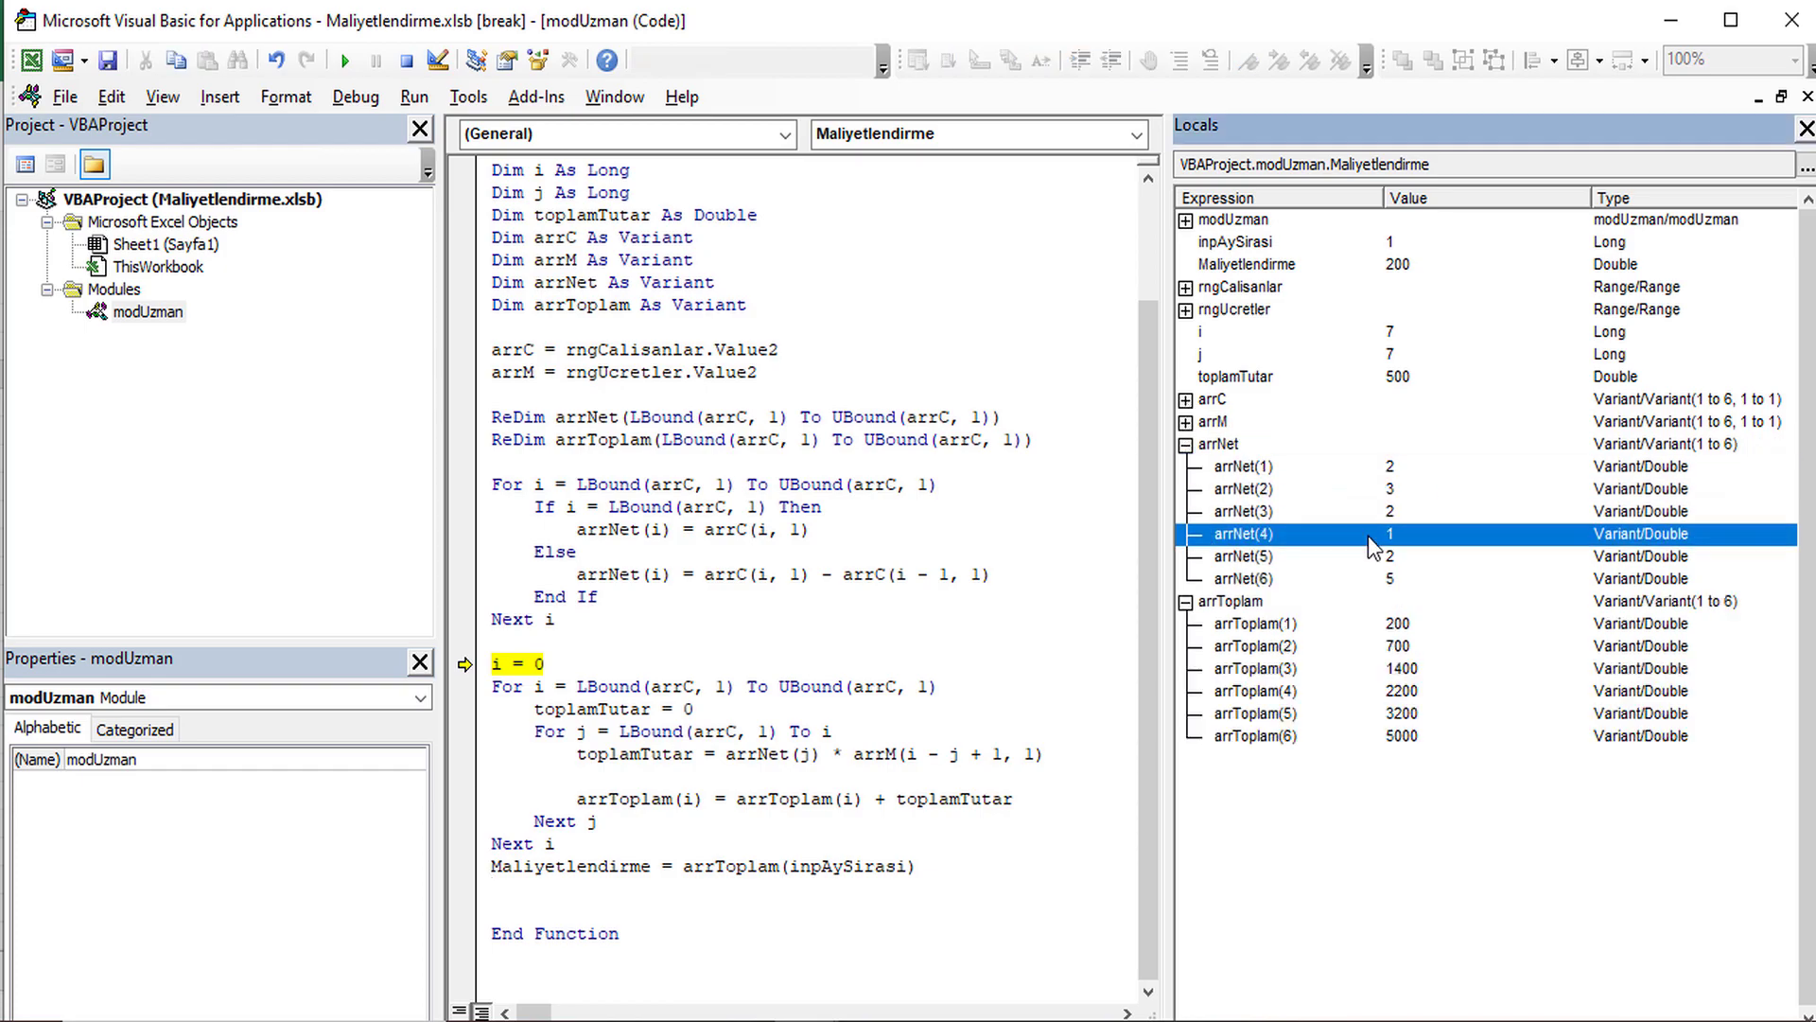
left_click(1401, 467)
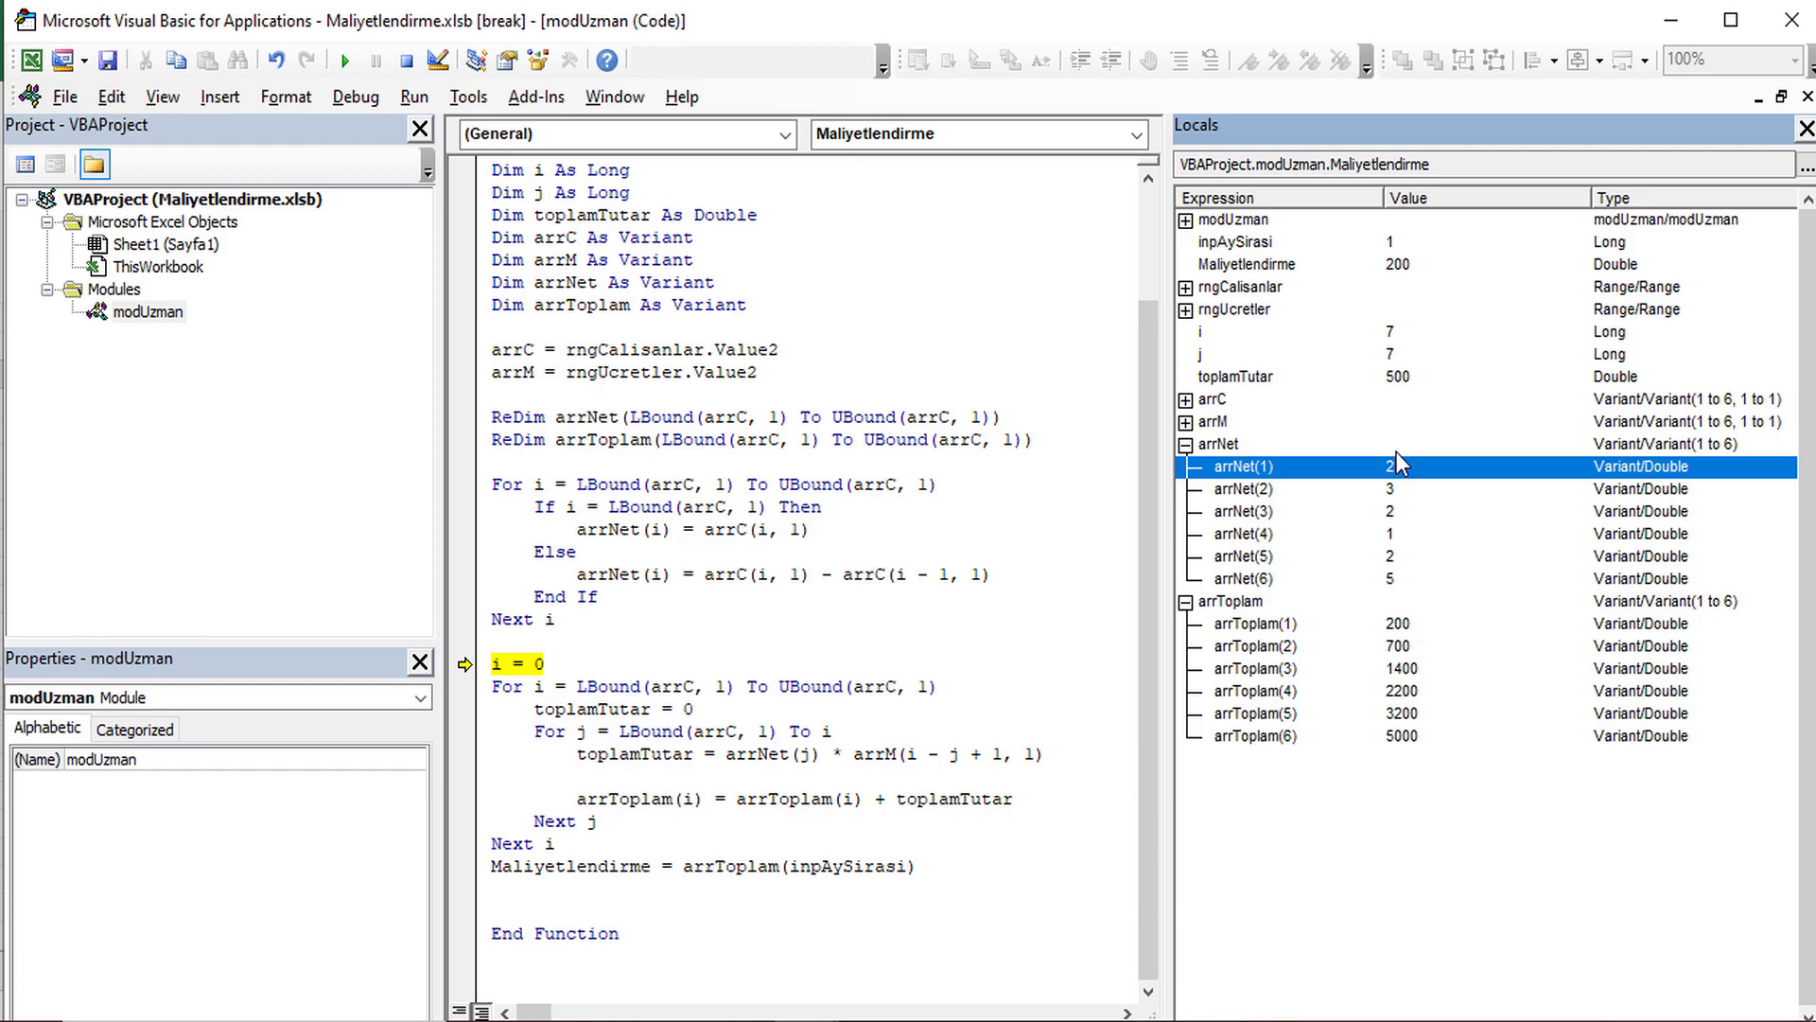
left_click(1390, 489)
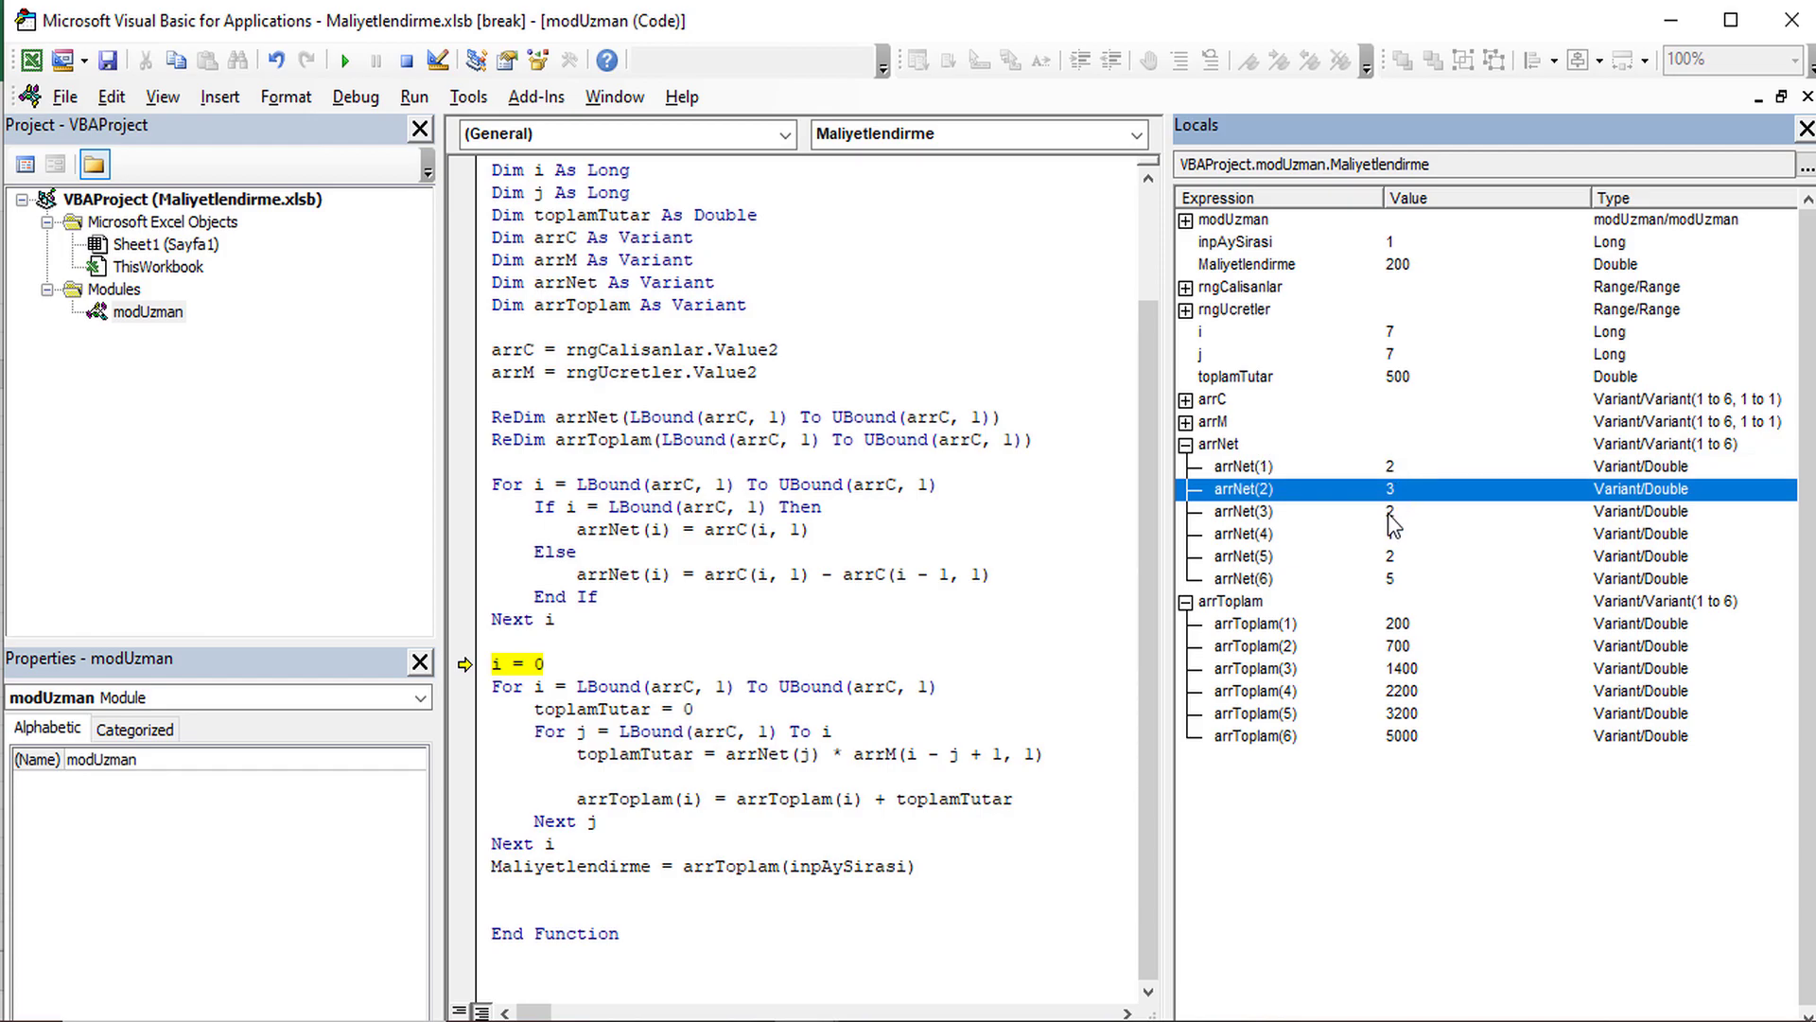
left_click(1386, 512)
left_click(1377, 556)
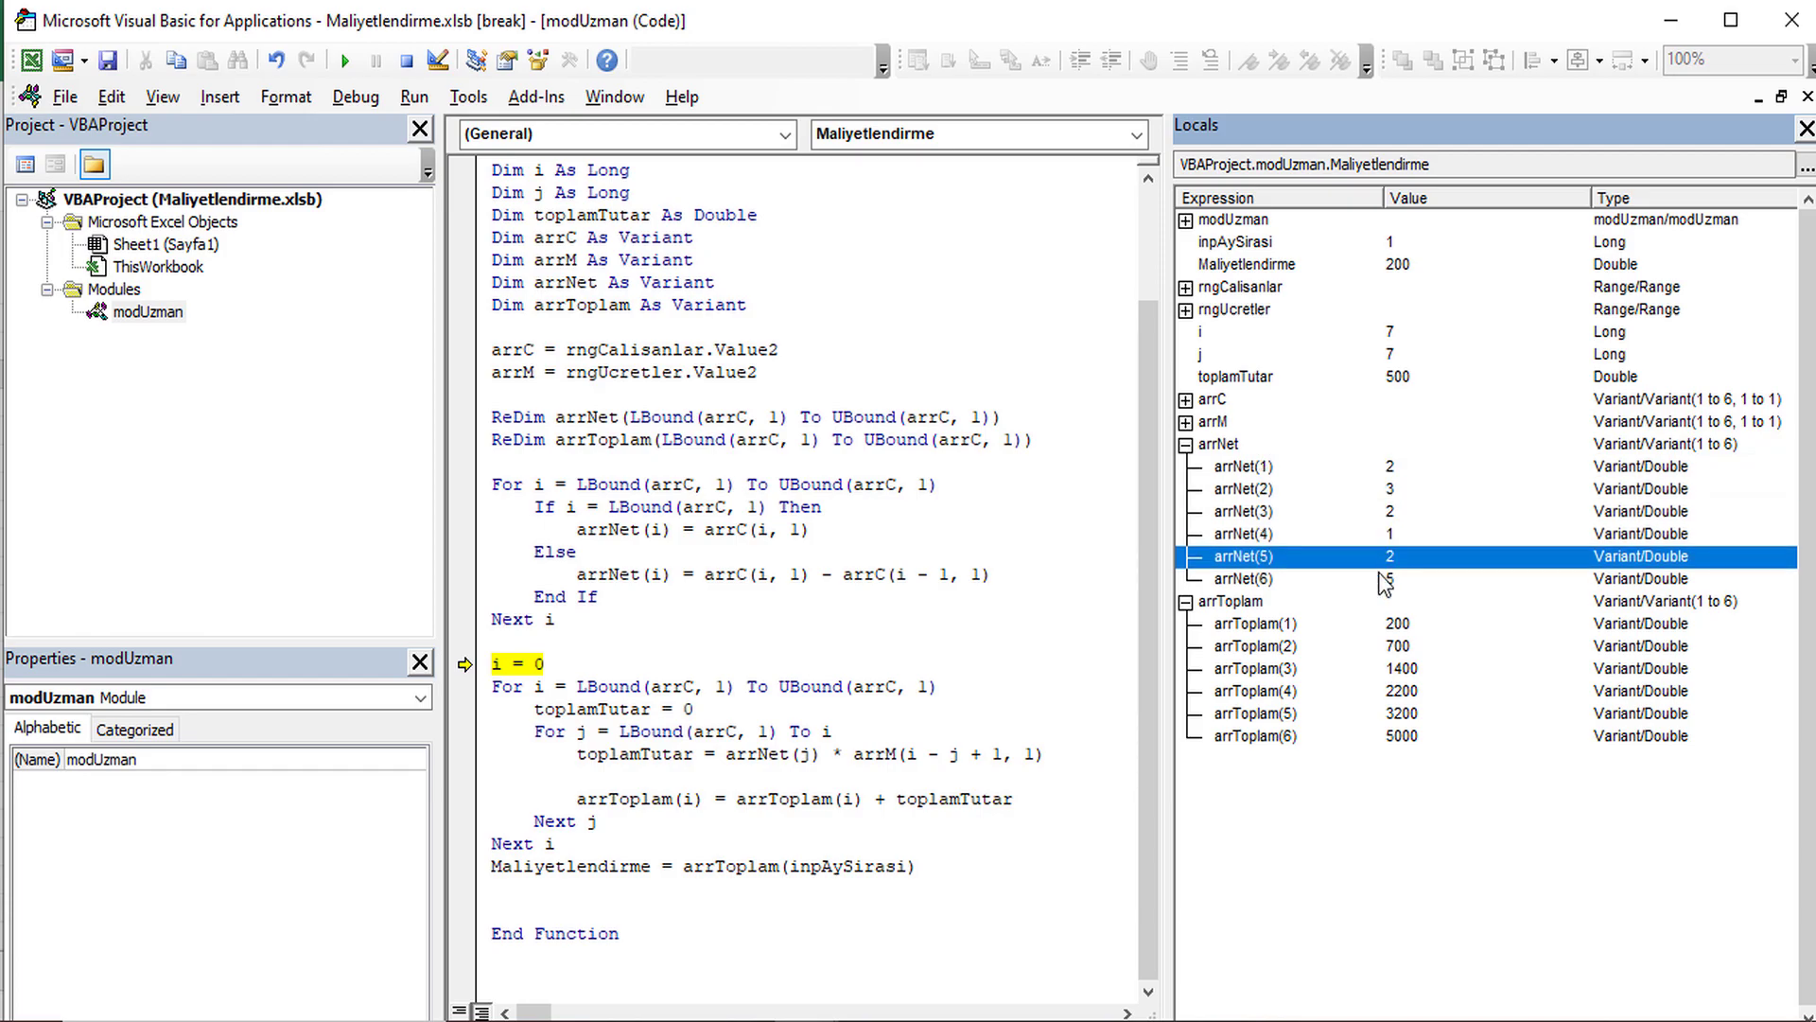
left_click(1391, 578)
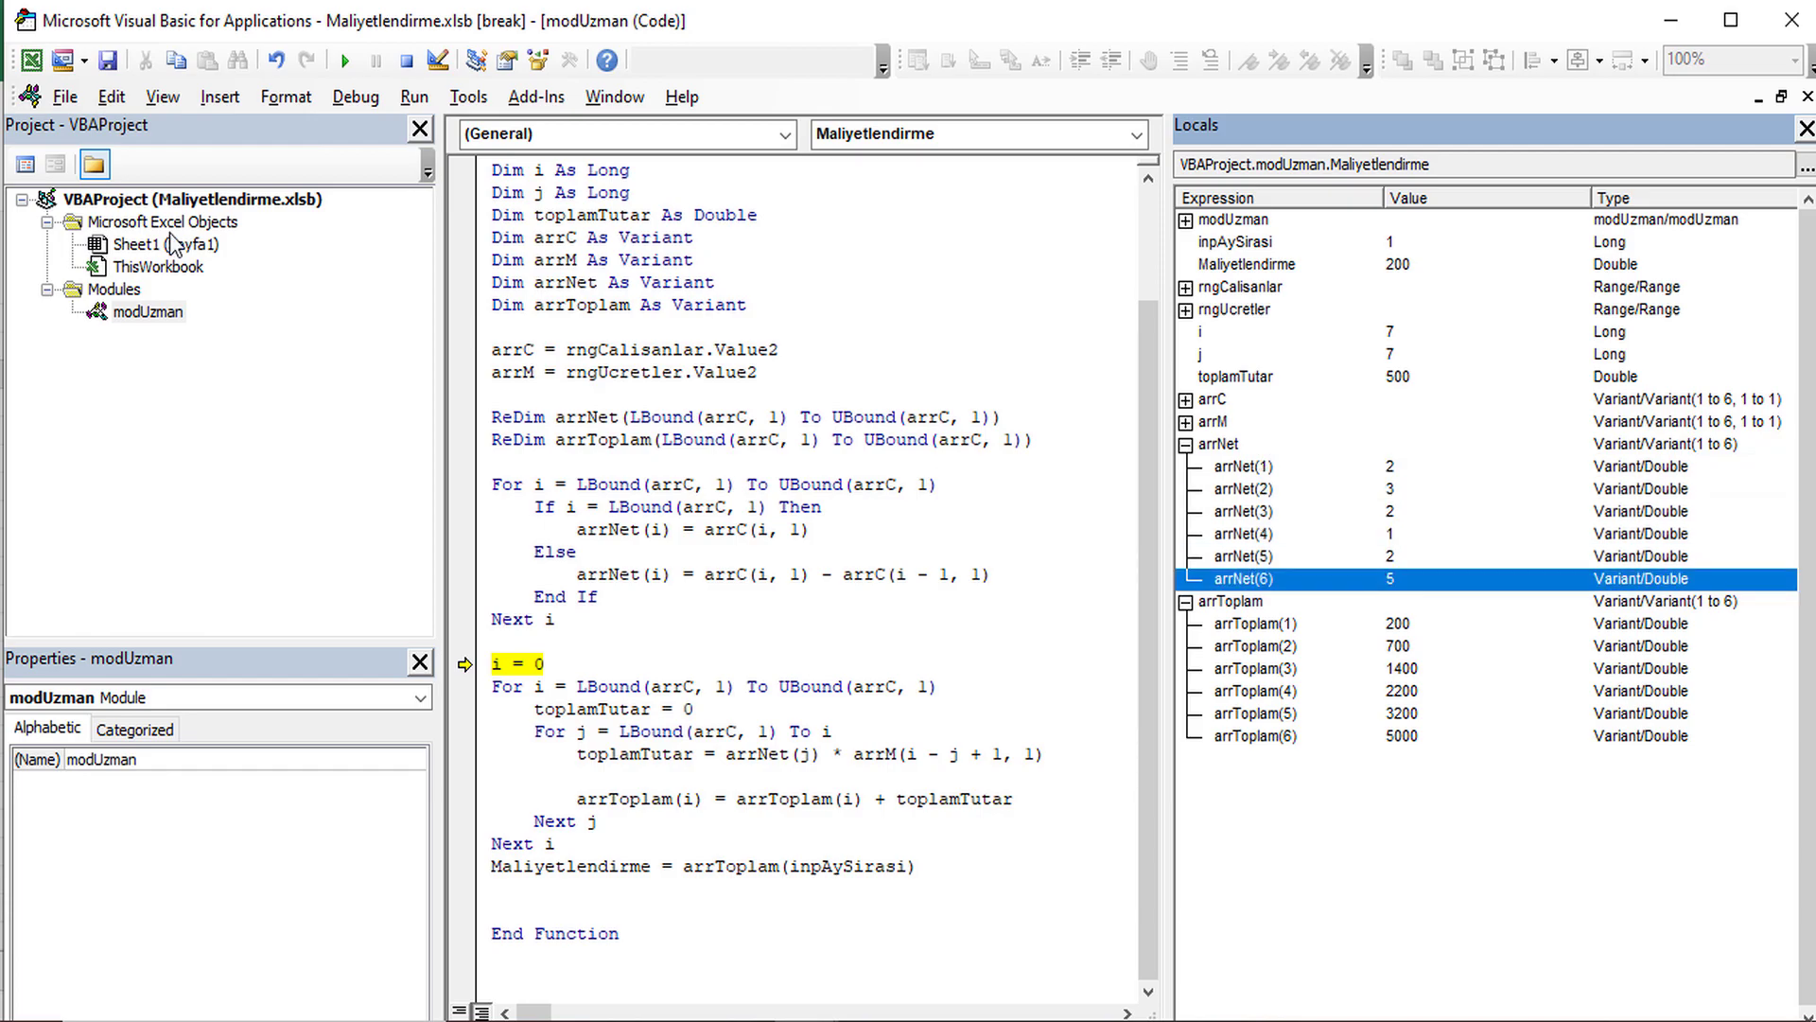
left_click(407, 60)
left_click(34, 63)
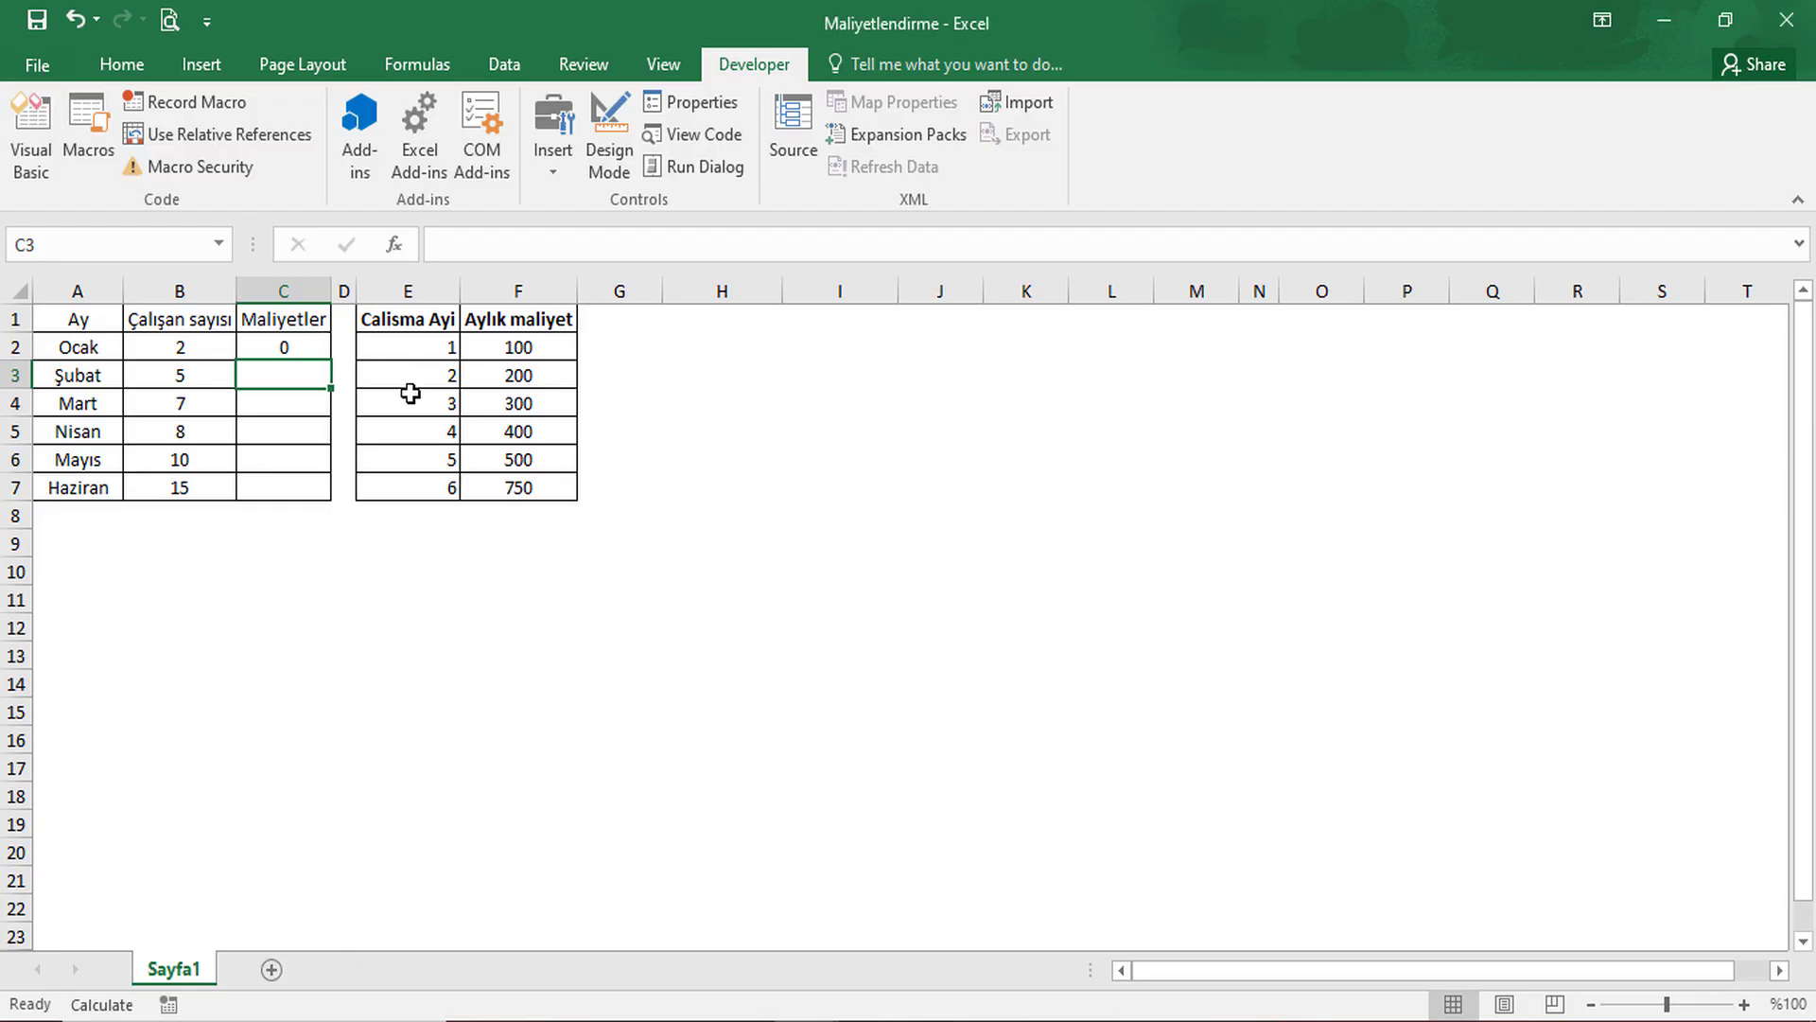
Check the values in B2 and F2:F4, then set a breakpoint on the outer For i loop in modUzman.
left_click(288, 349)
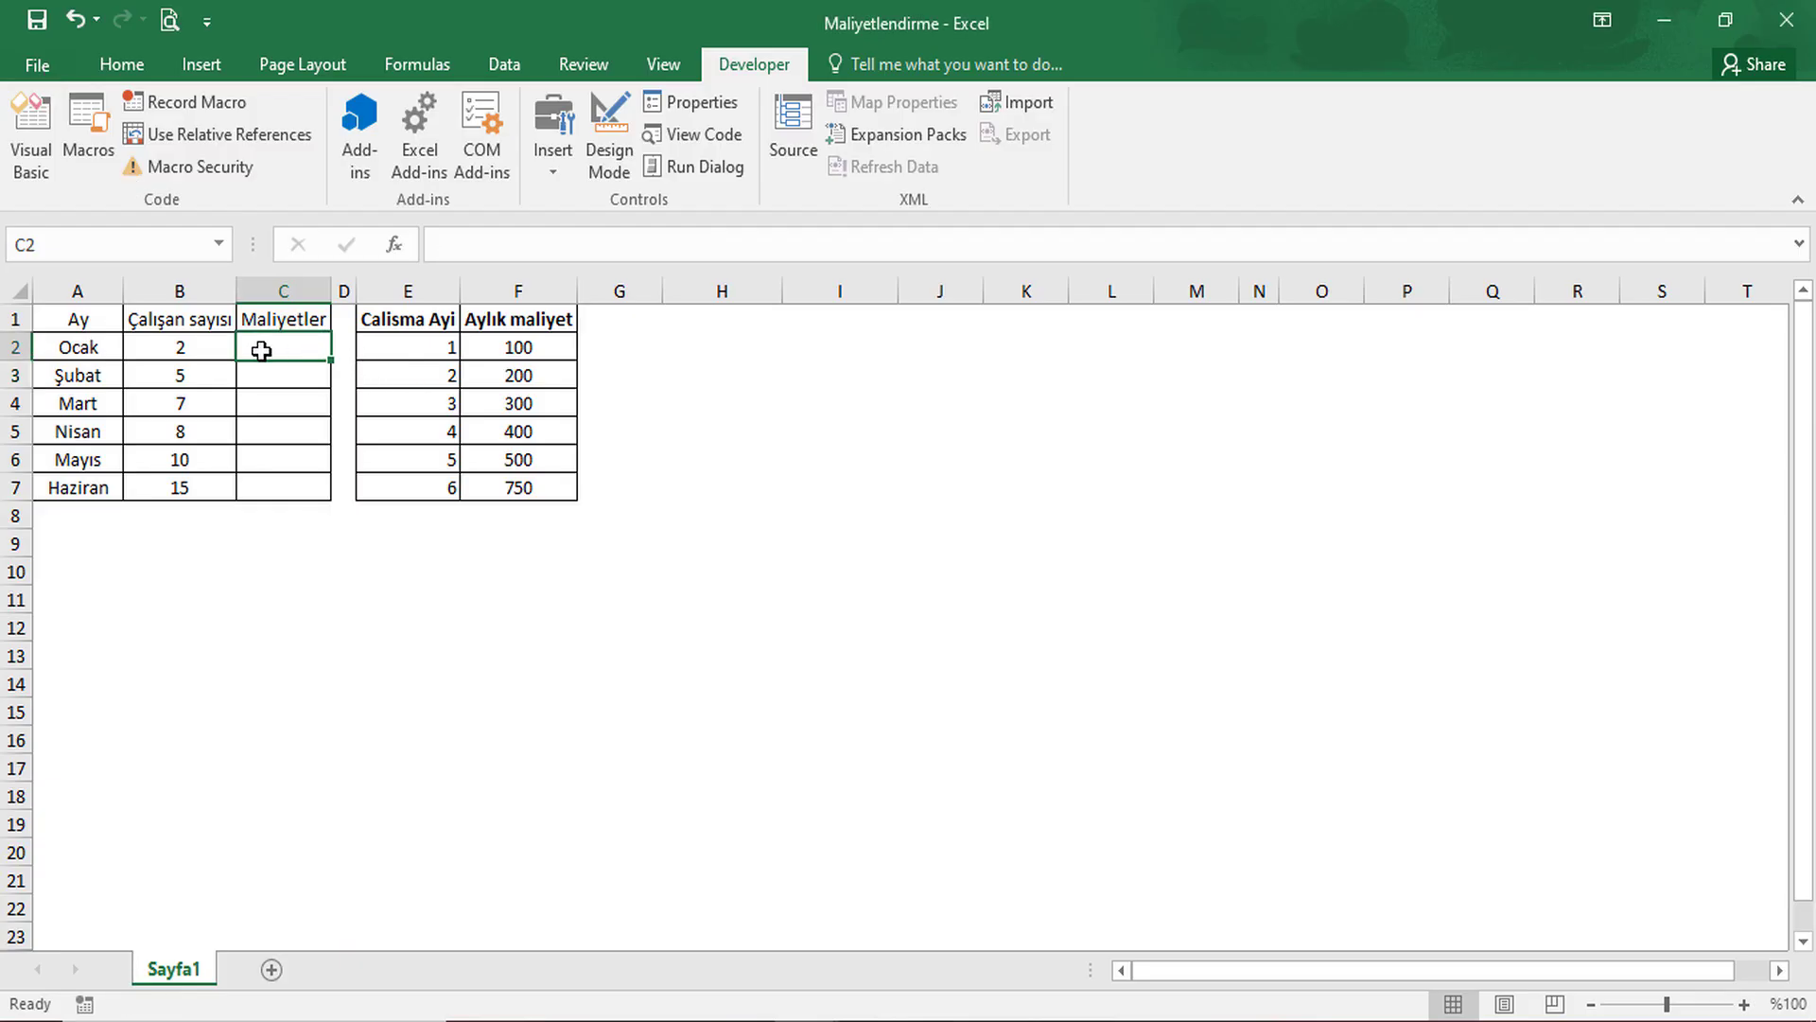
left_click(168, 350)
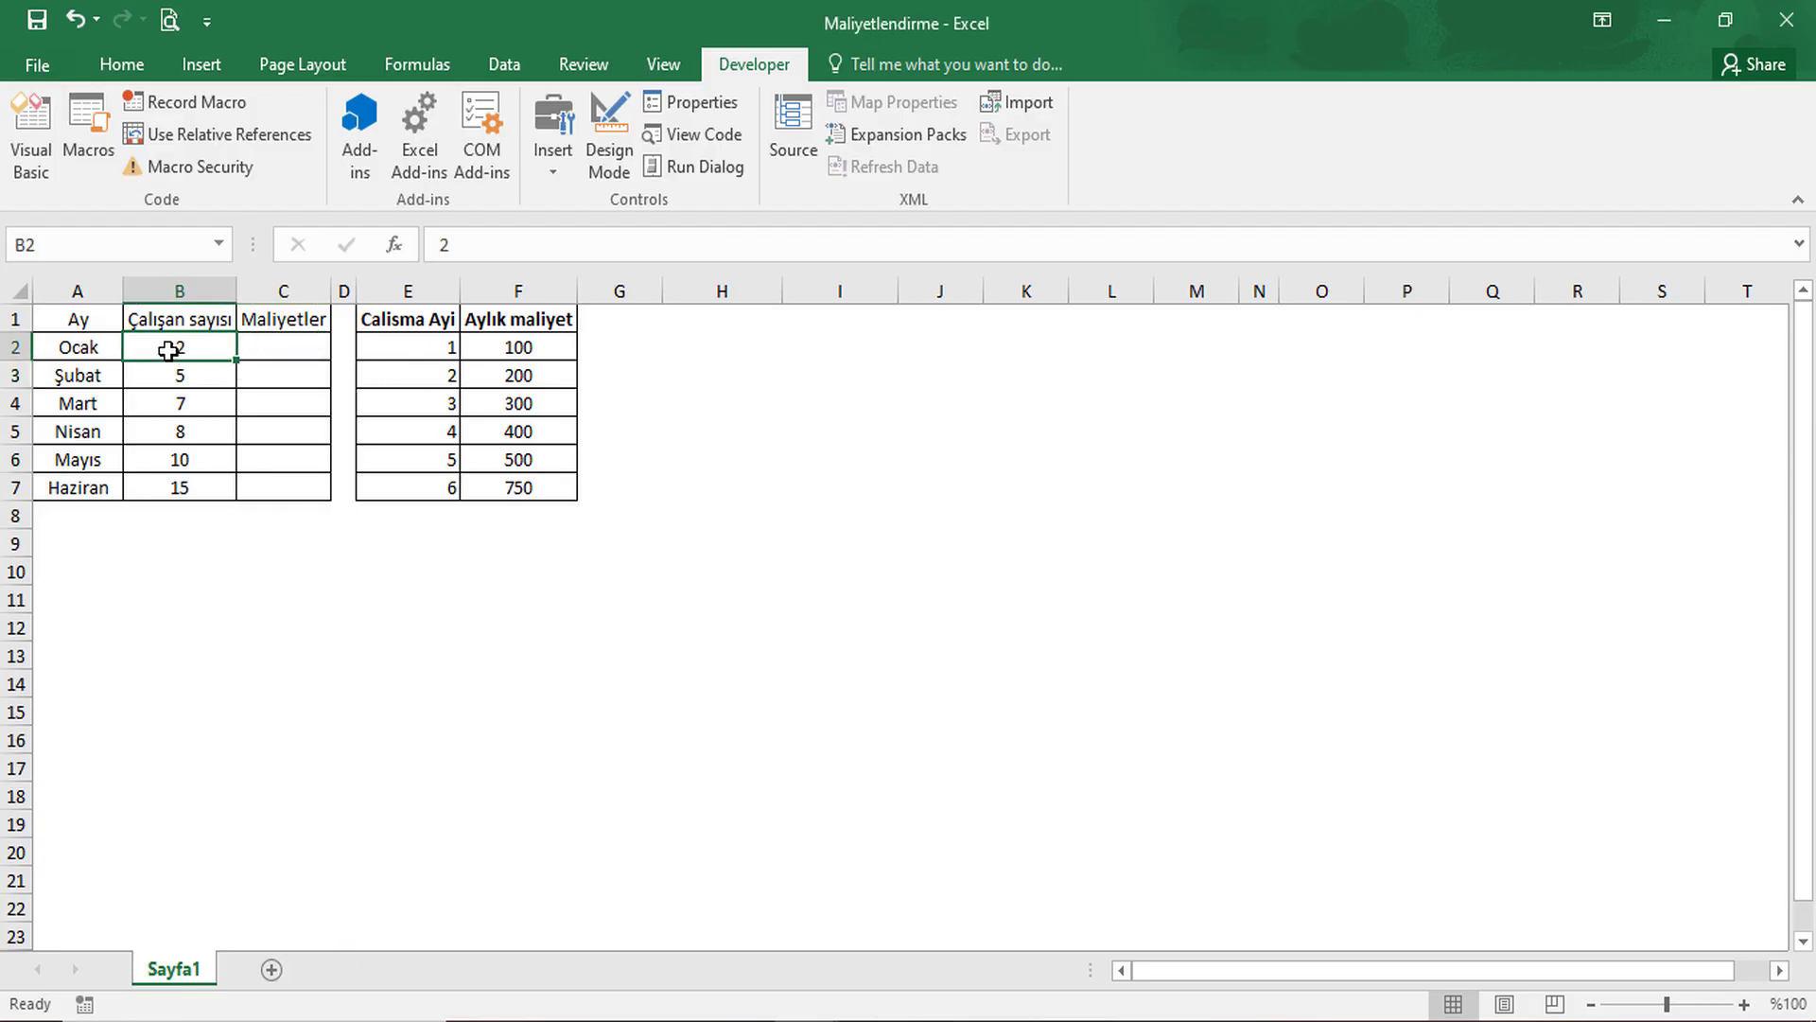
left_click(525, 350)
left_click(203, 352)
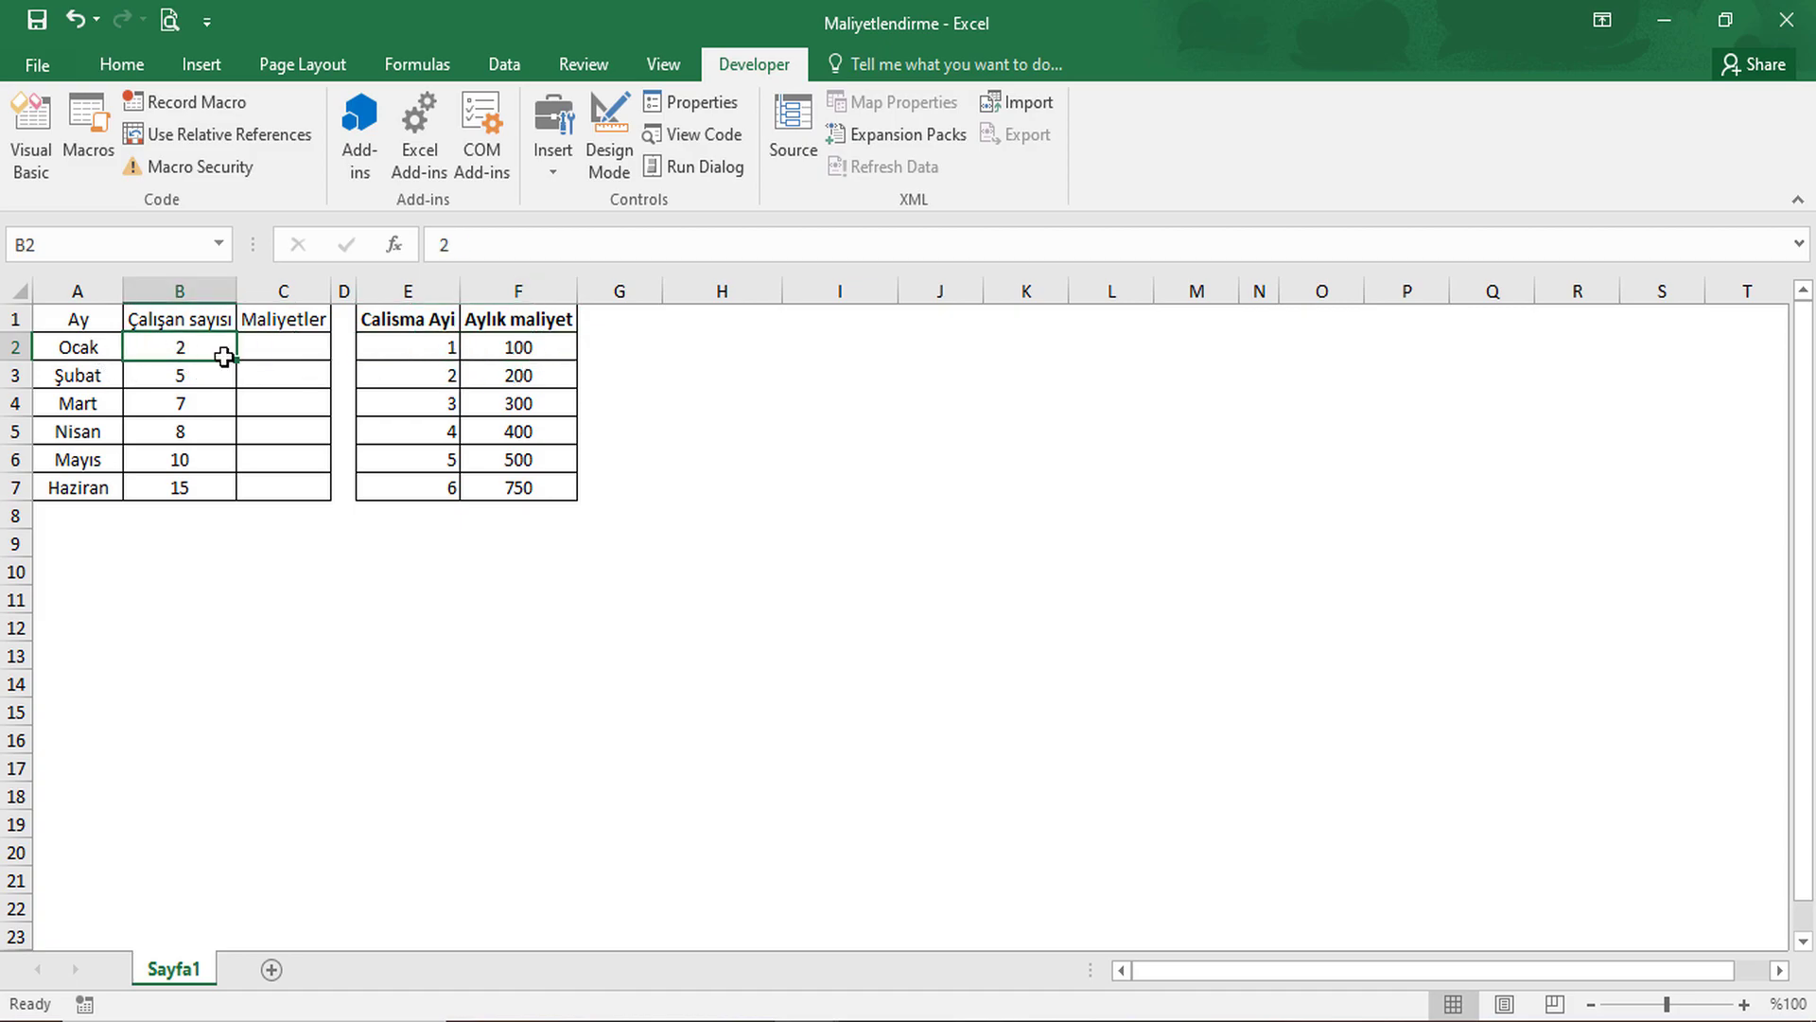
left_click(519, 381)
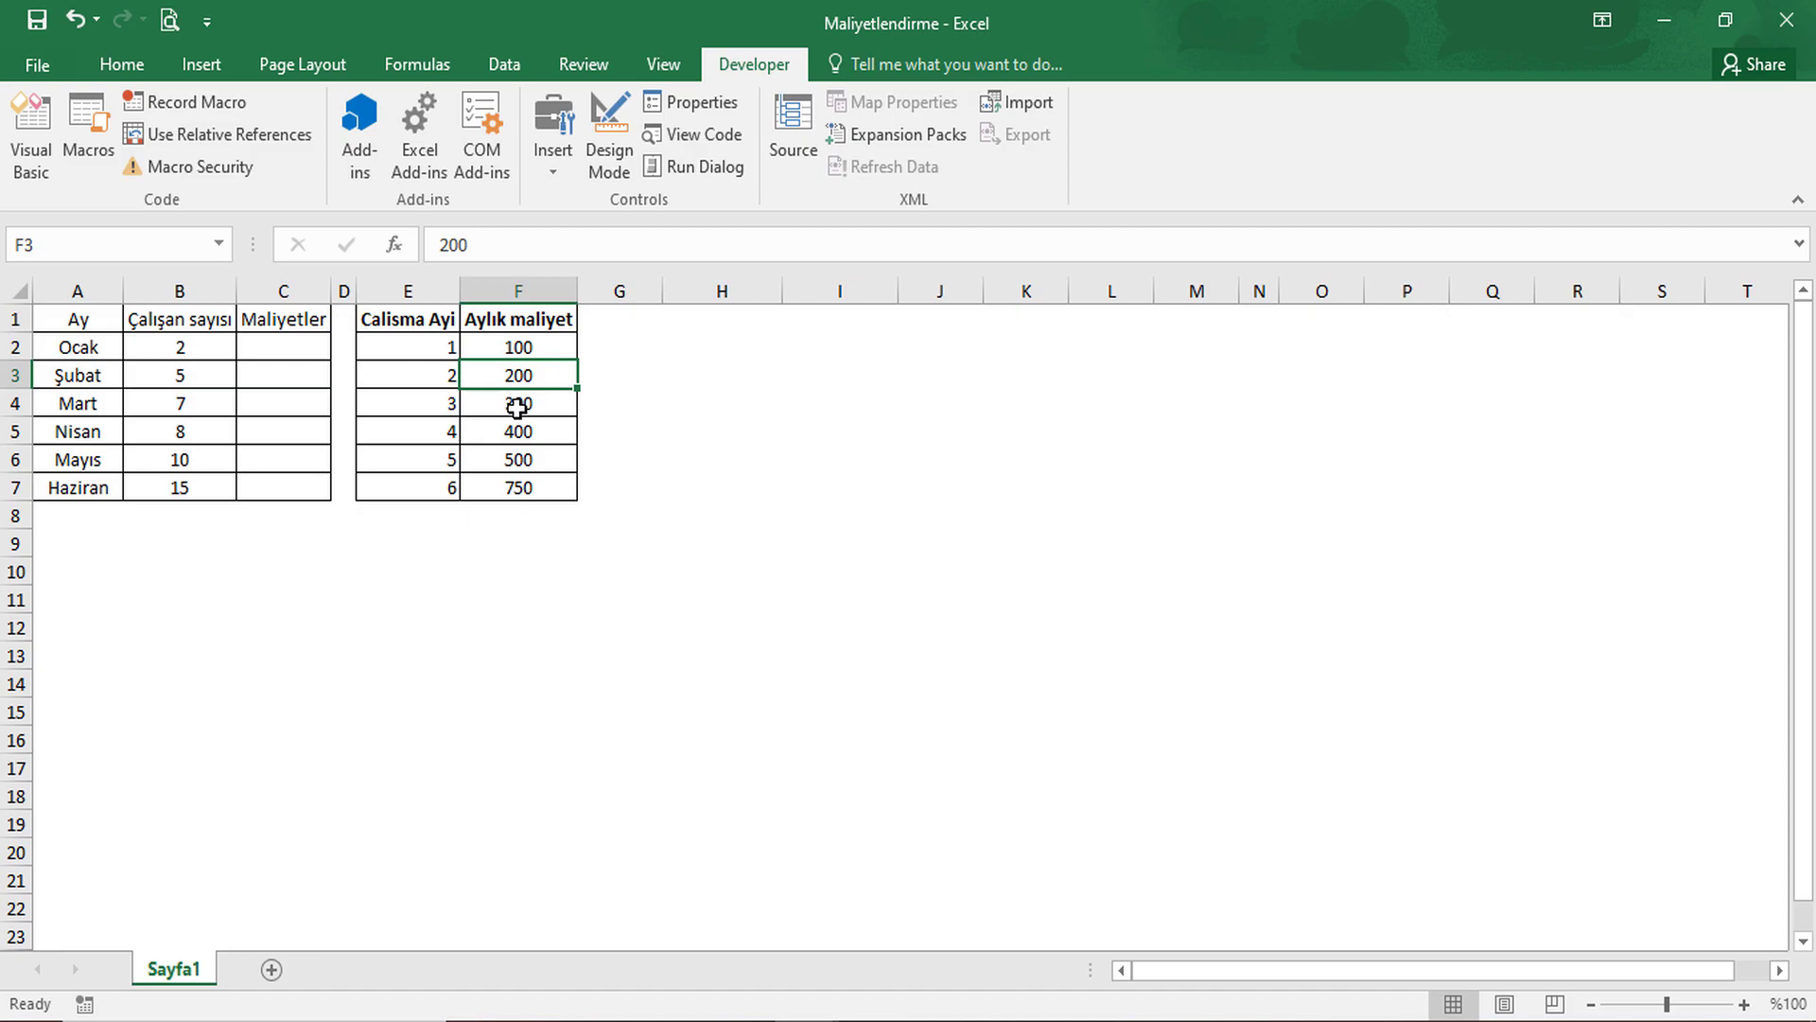
left_click(516, 406)
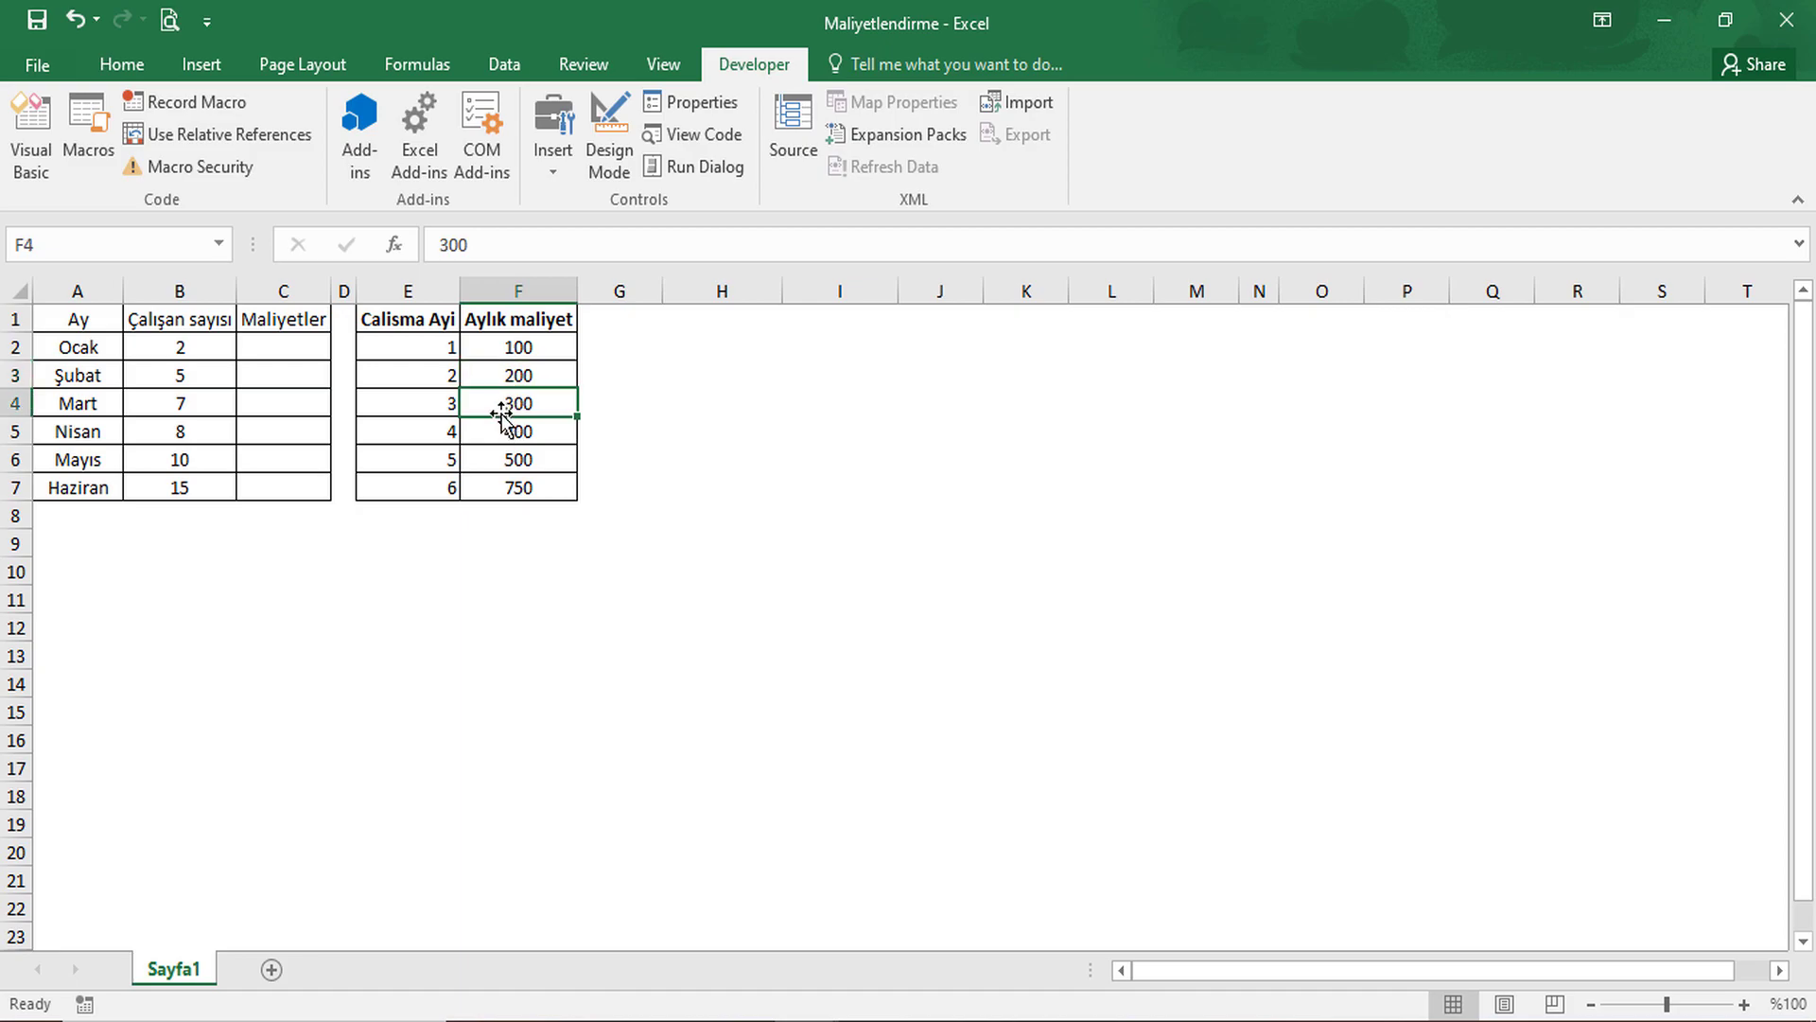
left_click(199, 347)
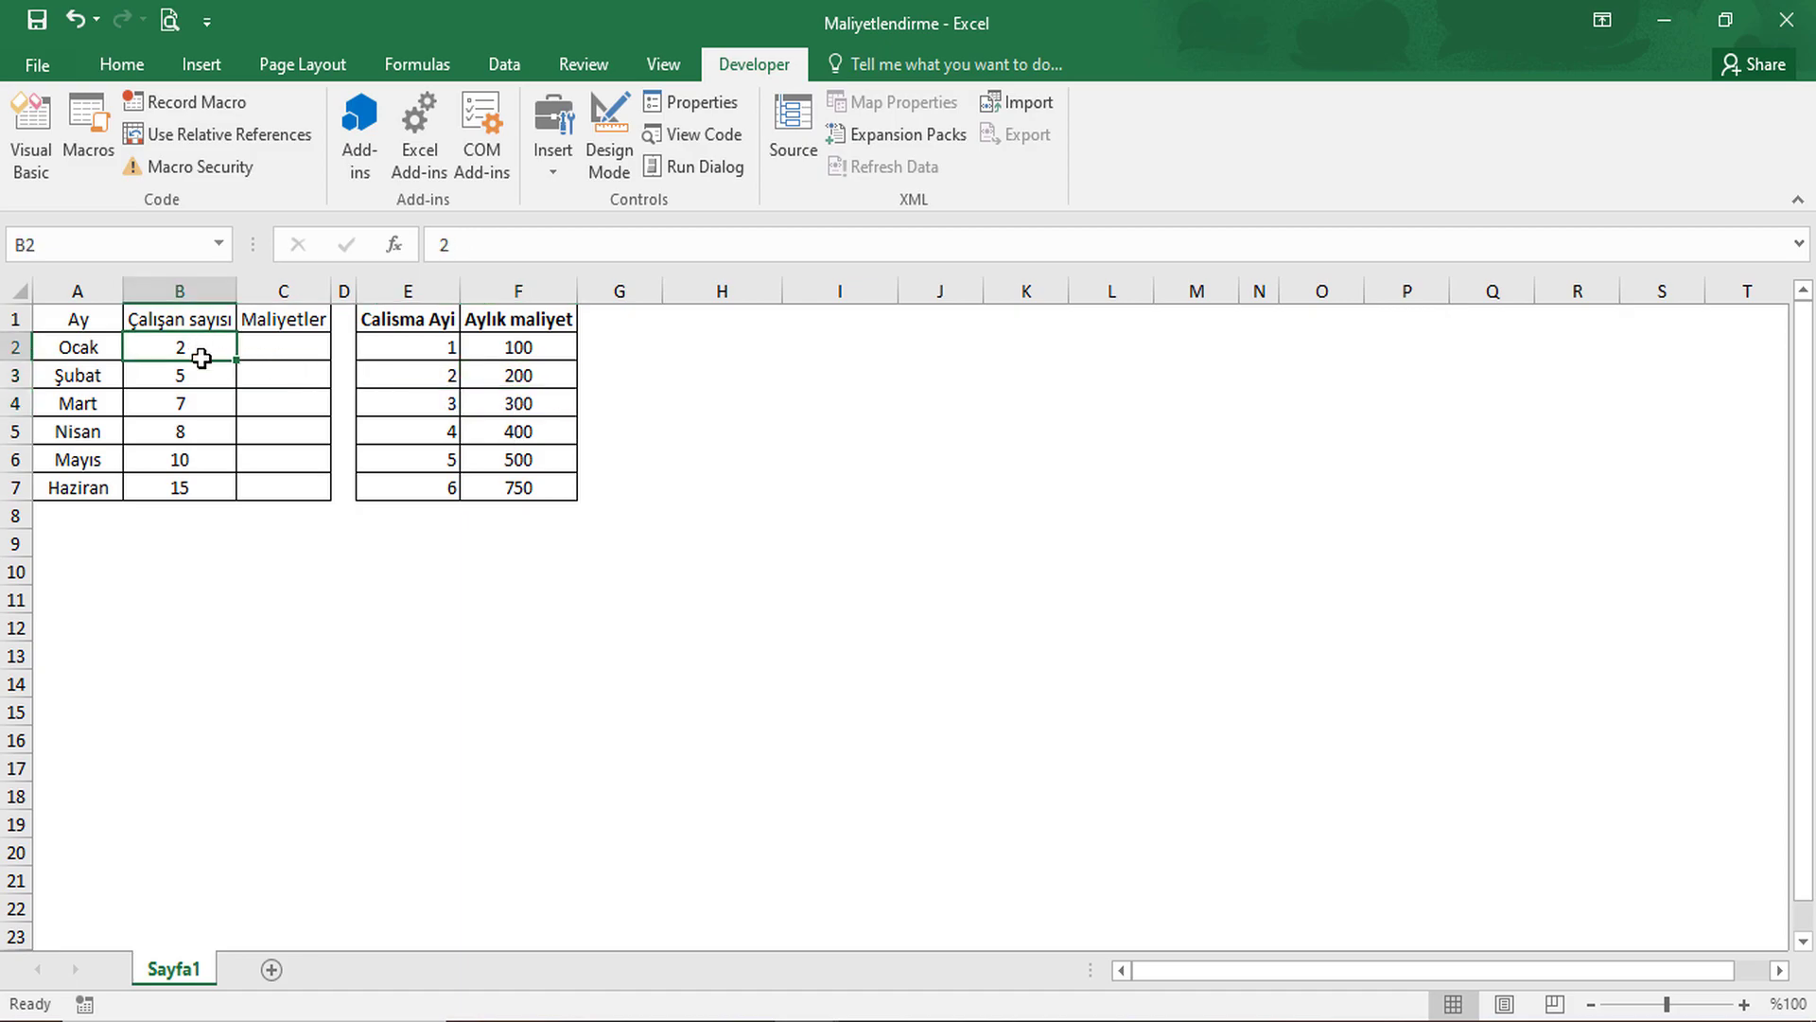
left_click(31, 142)
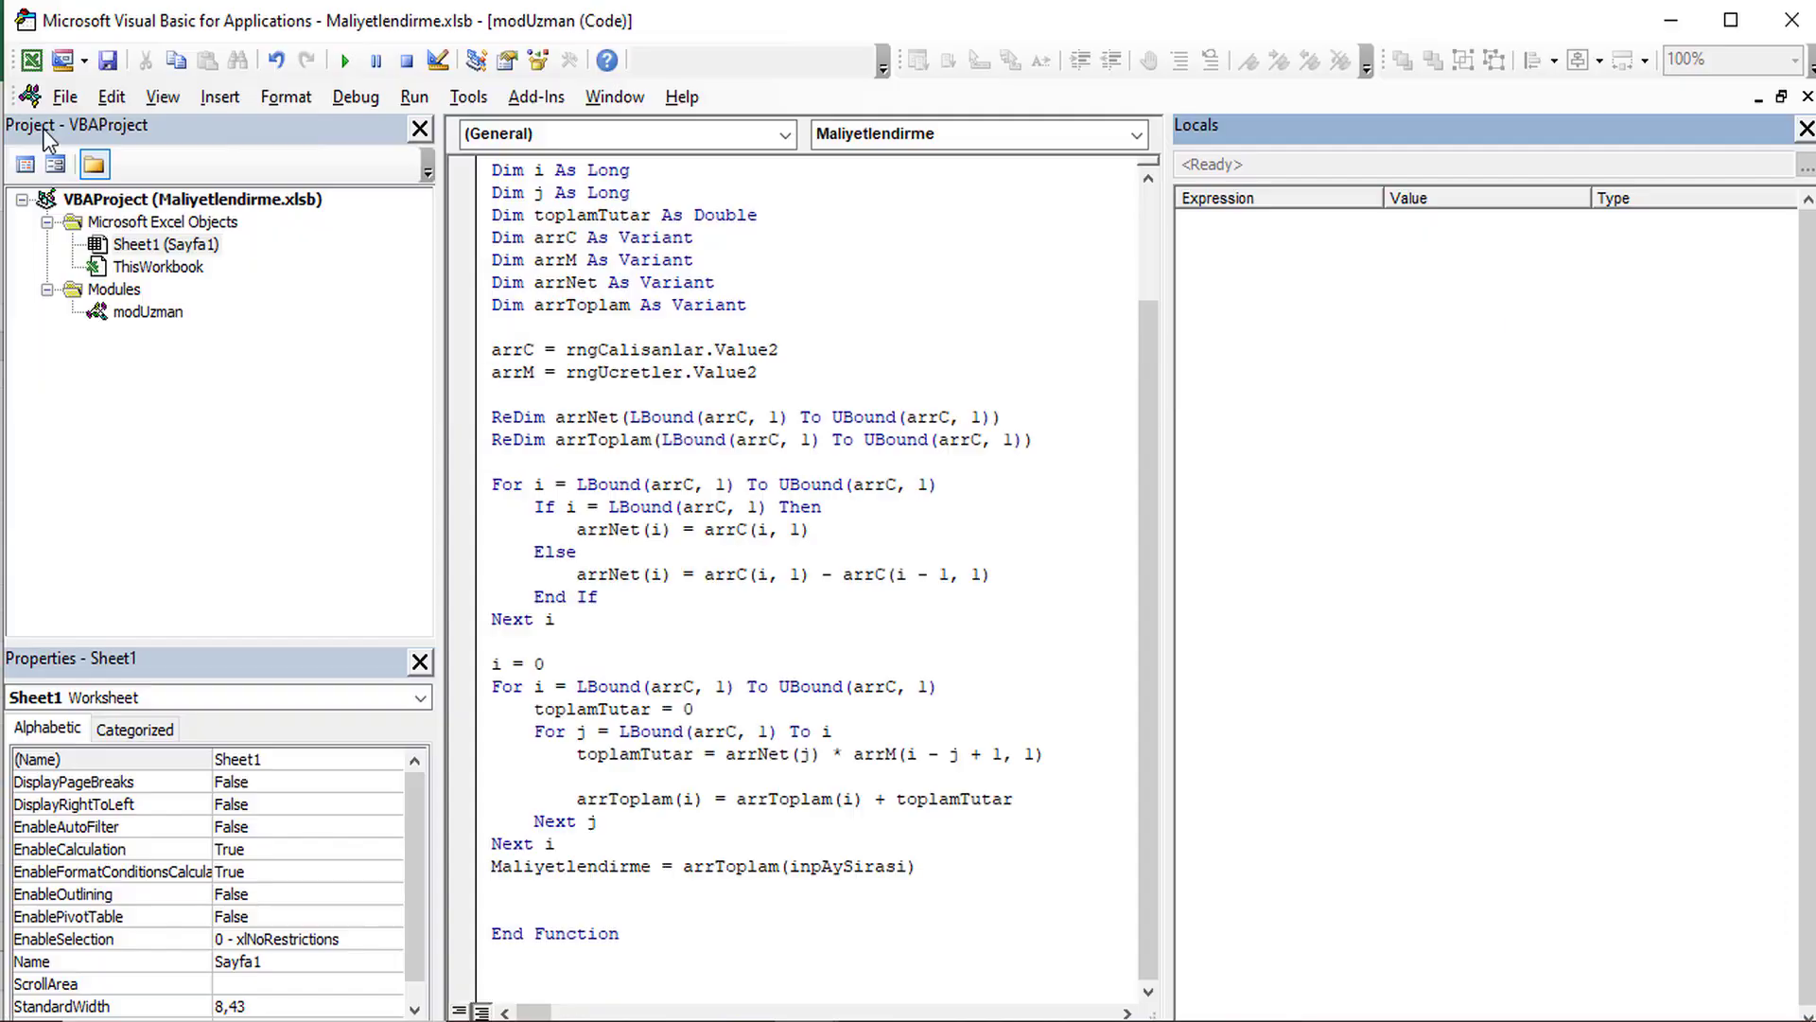
left_click(463, 687)
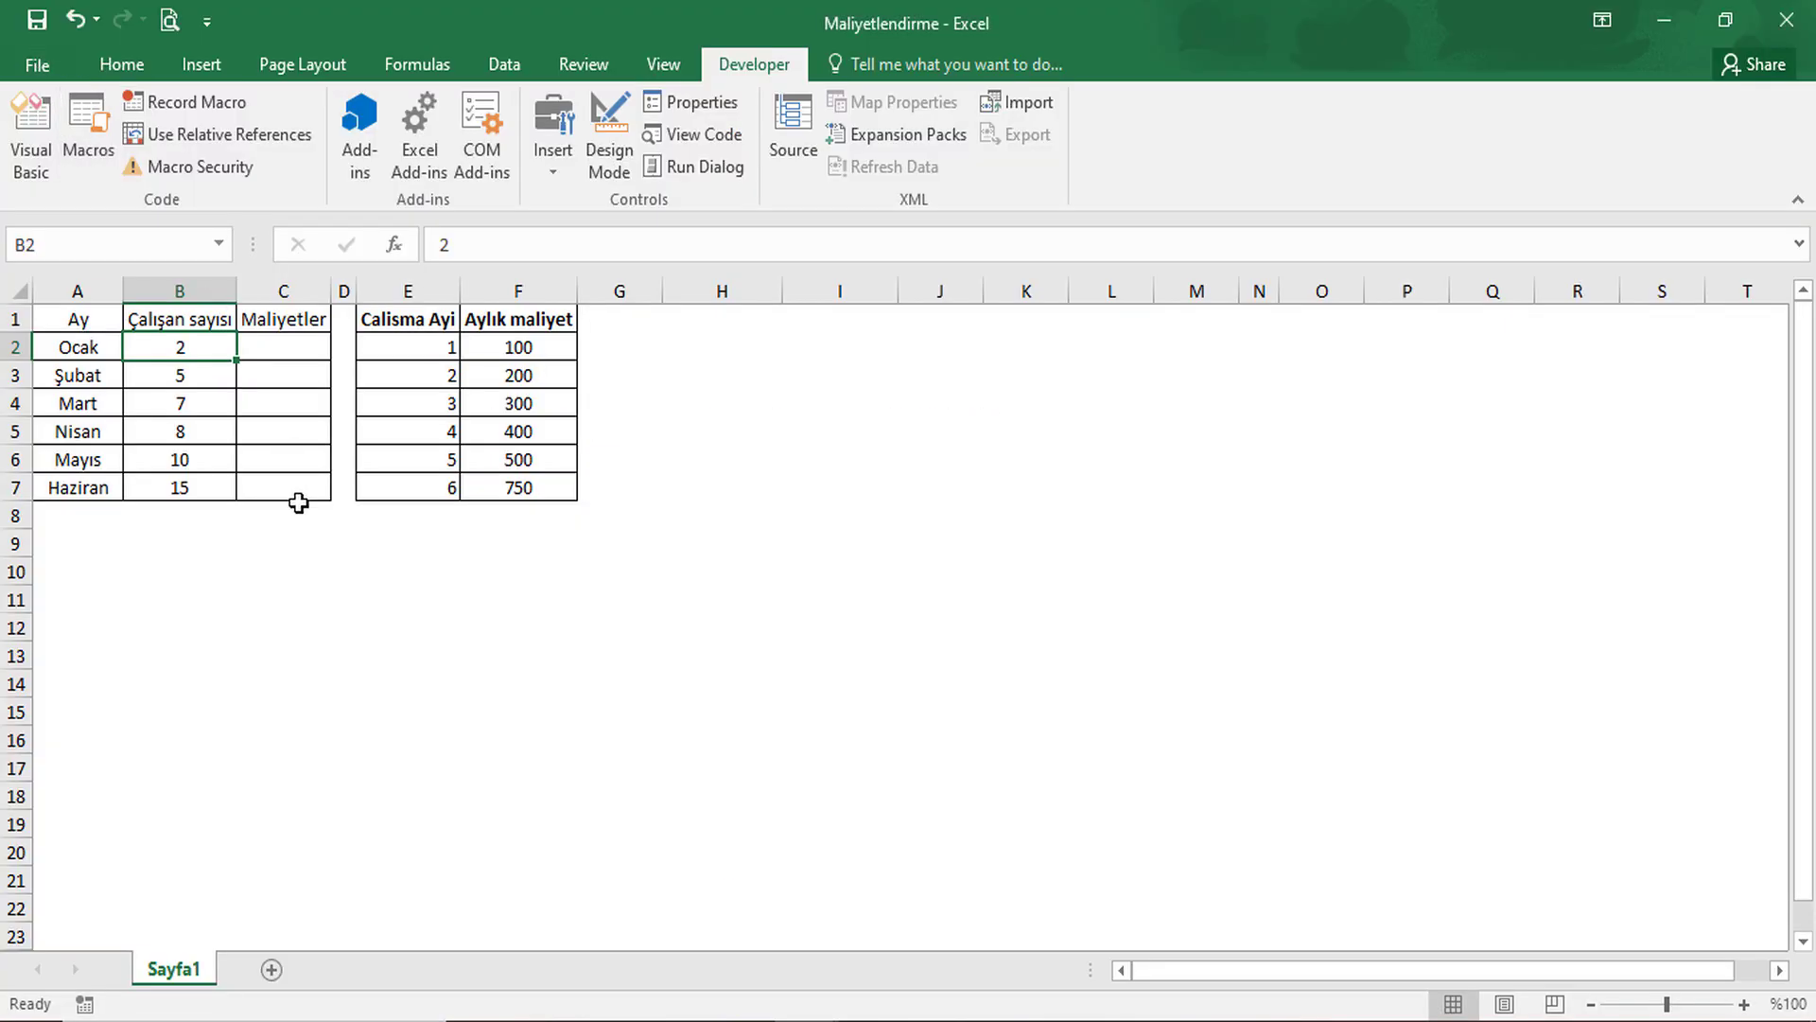
Enter =Maliyetlendirme(B2:B7, F2:F7) in C2 so the code pauses at the breakpoint.
left_click(282, 352)
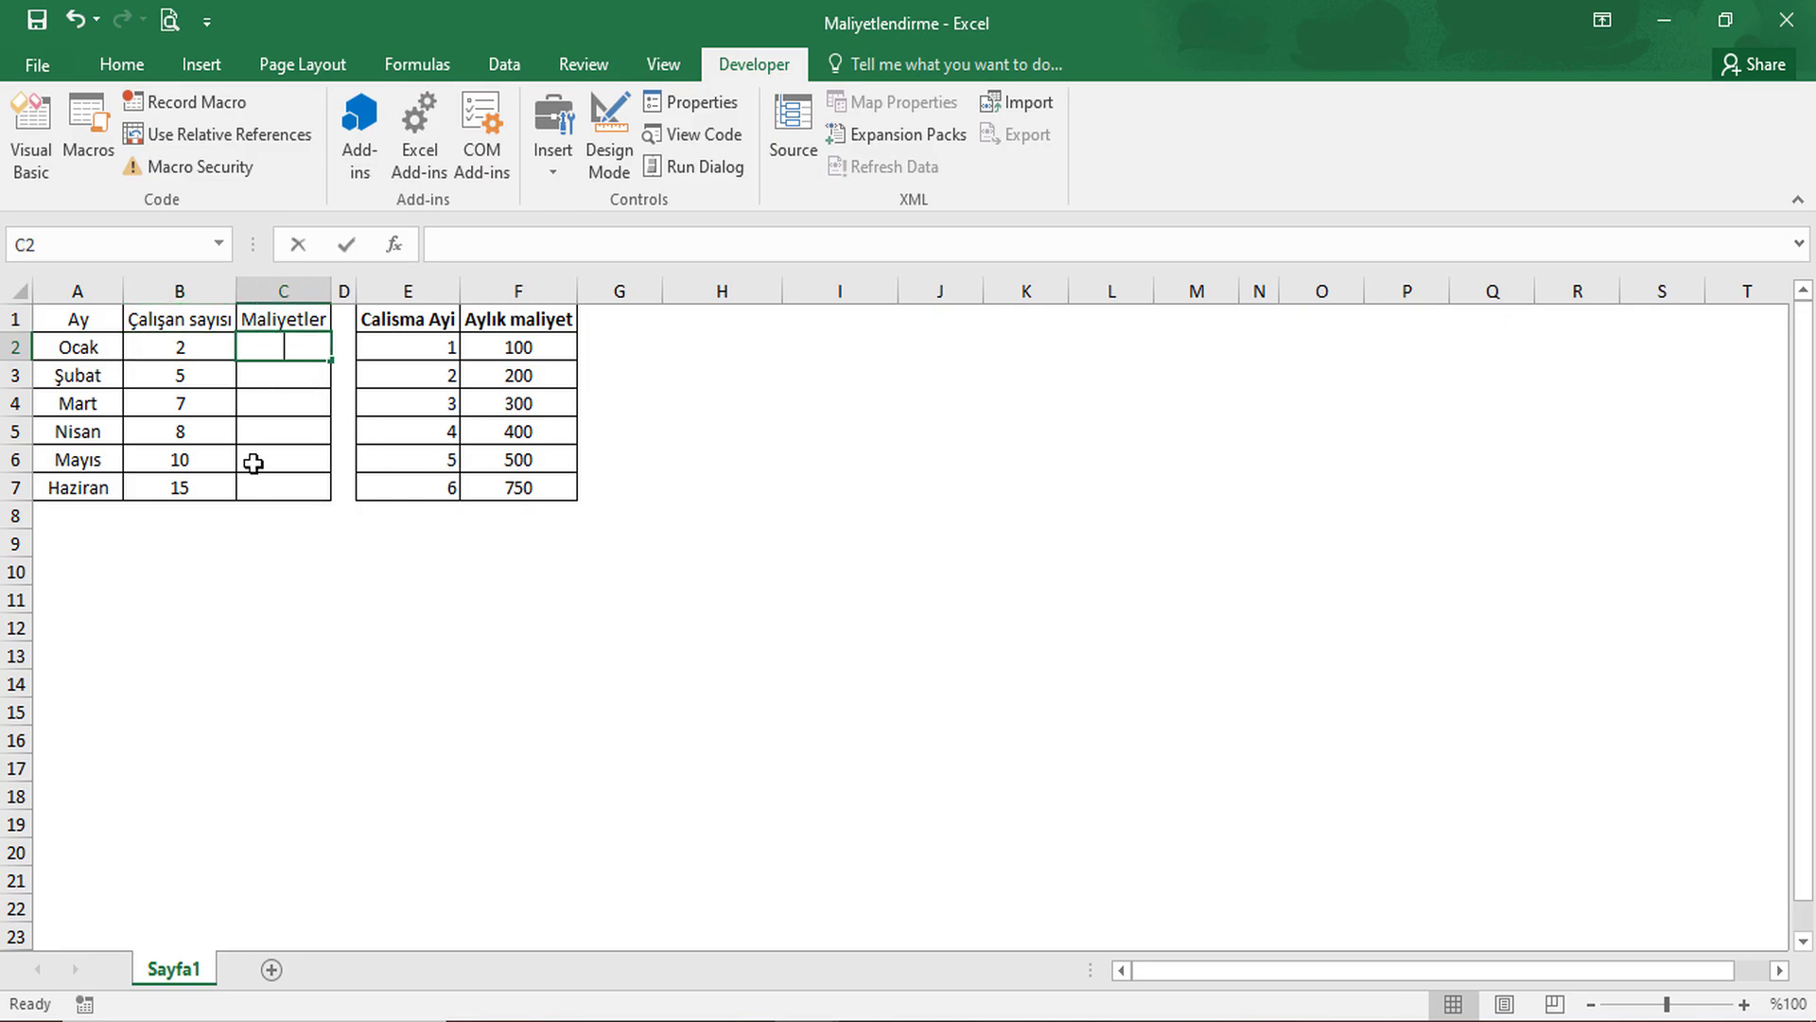
type("=mali")
key("Tab")
key("Left")
key("Left")
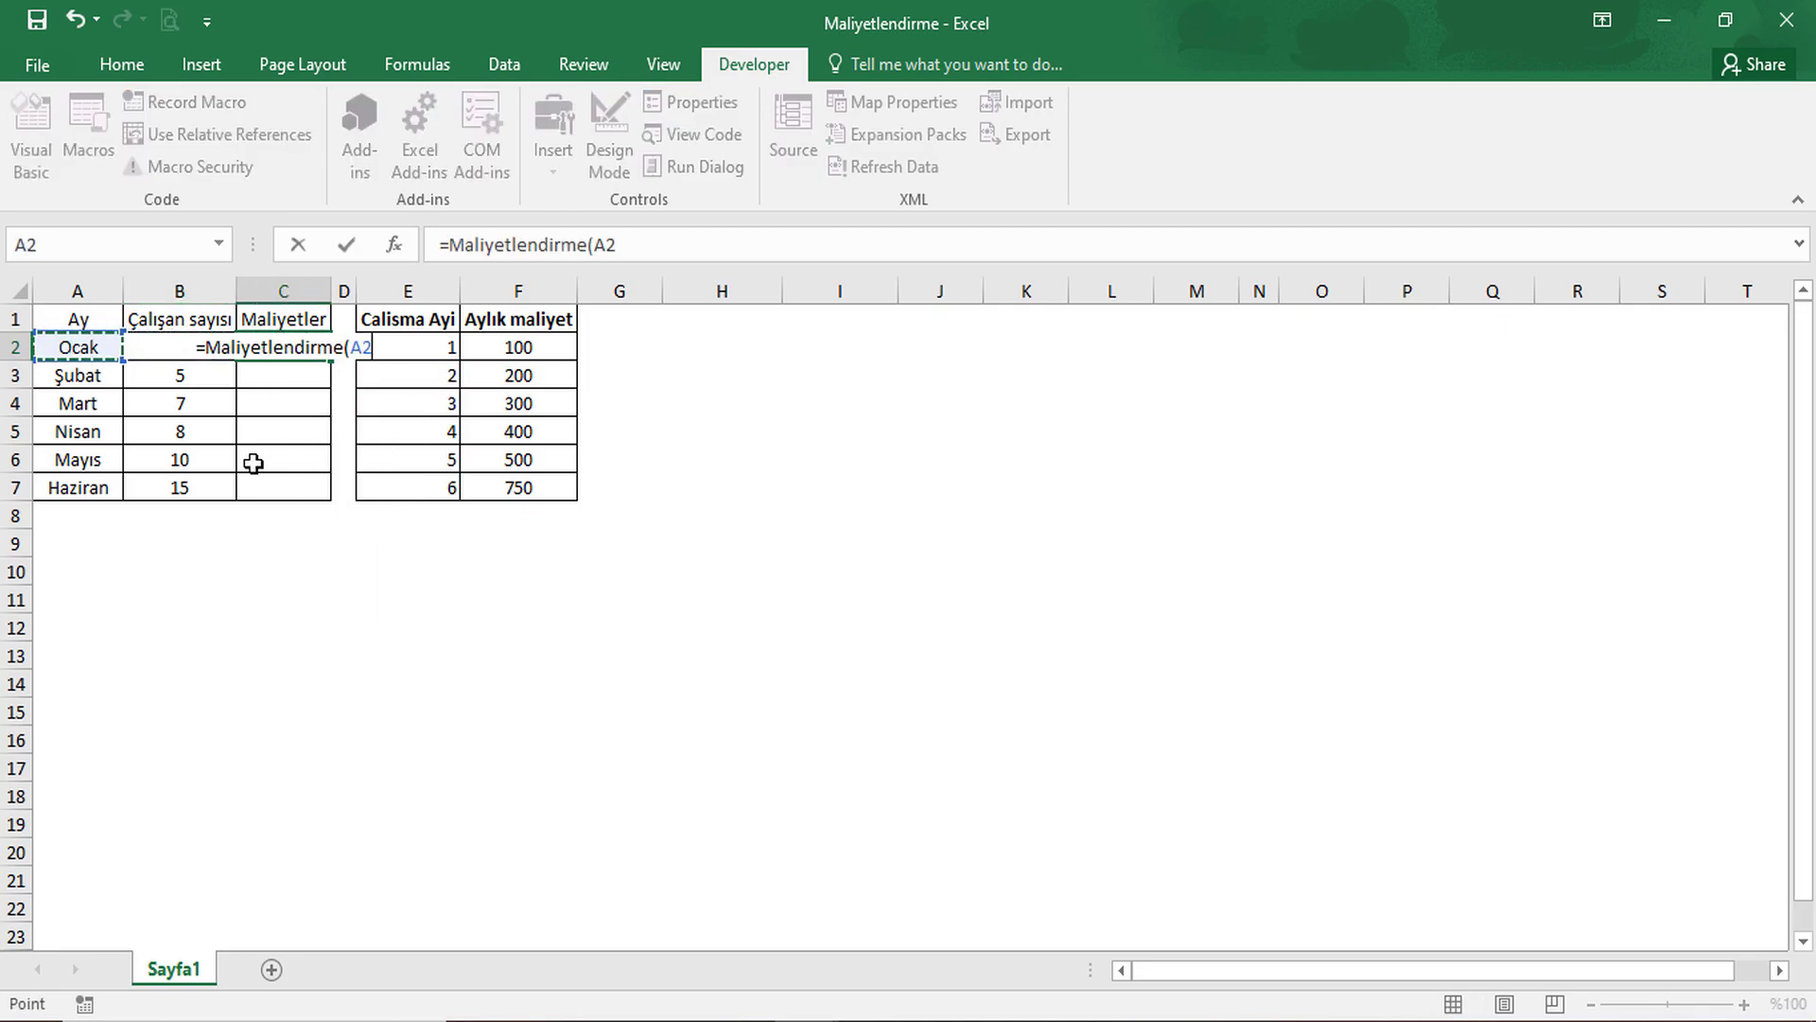
key("BackSpace")
key("BackSpace")
key("ctrl+shift+a")
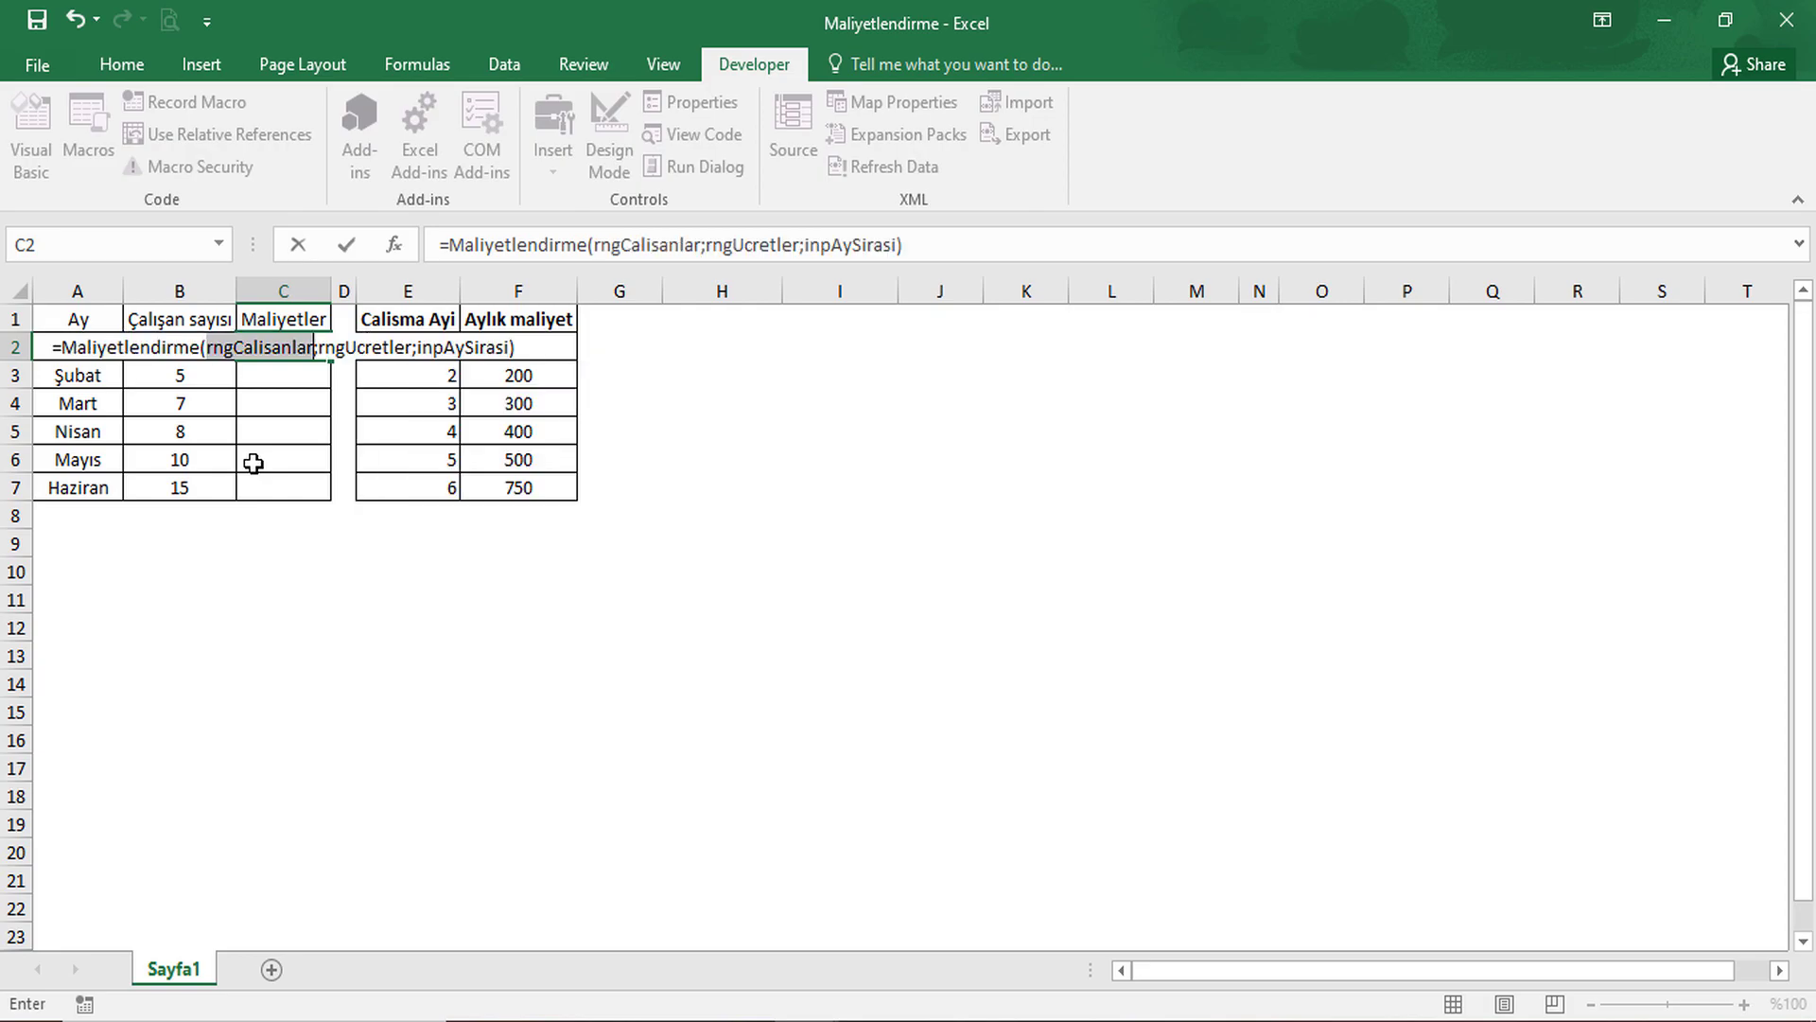
left_click_drag(166, 484, 169, 342)
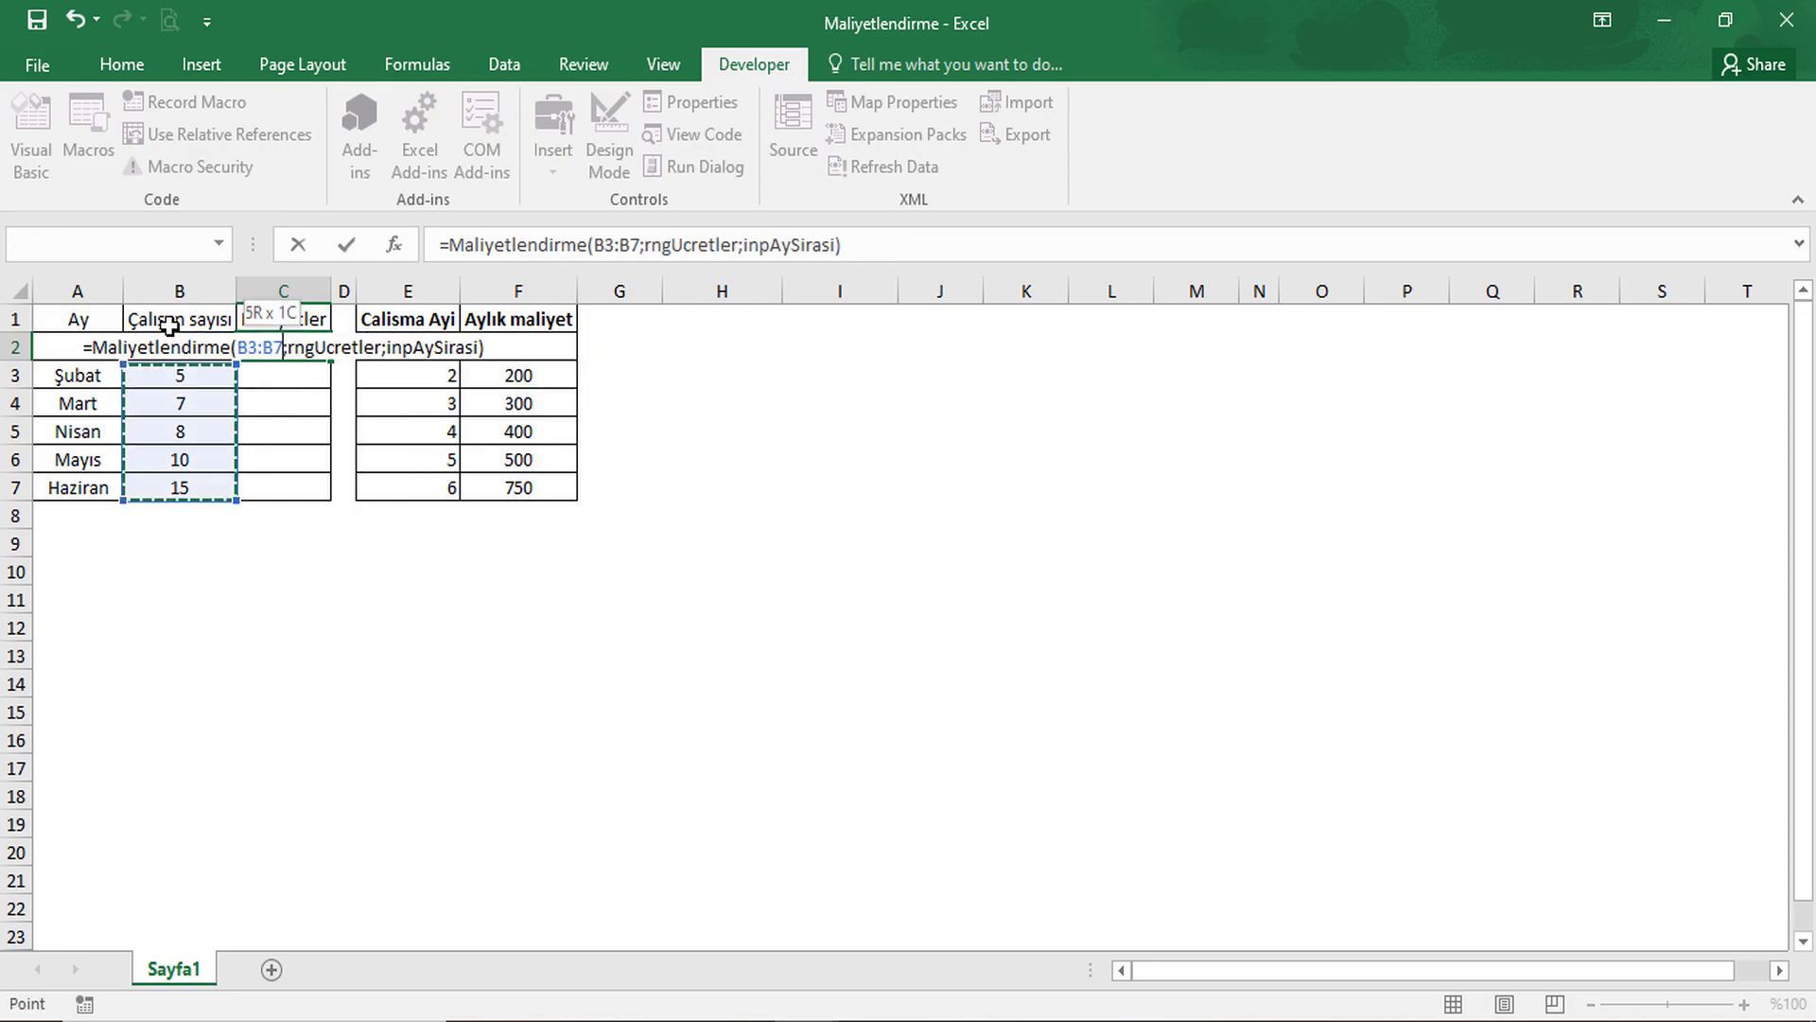
double_click(318, 348)
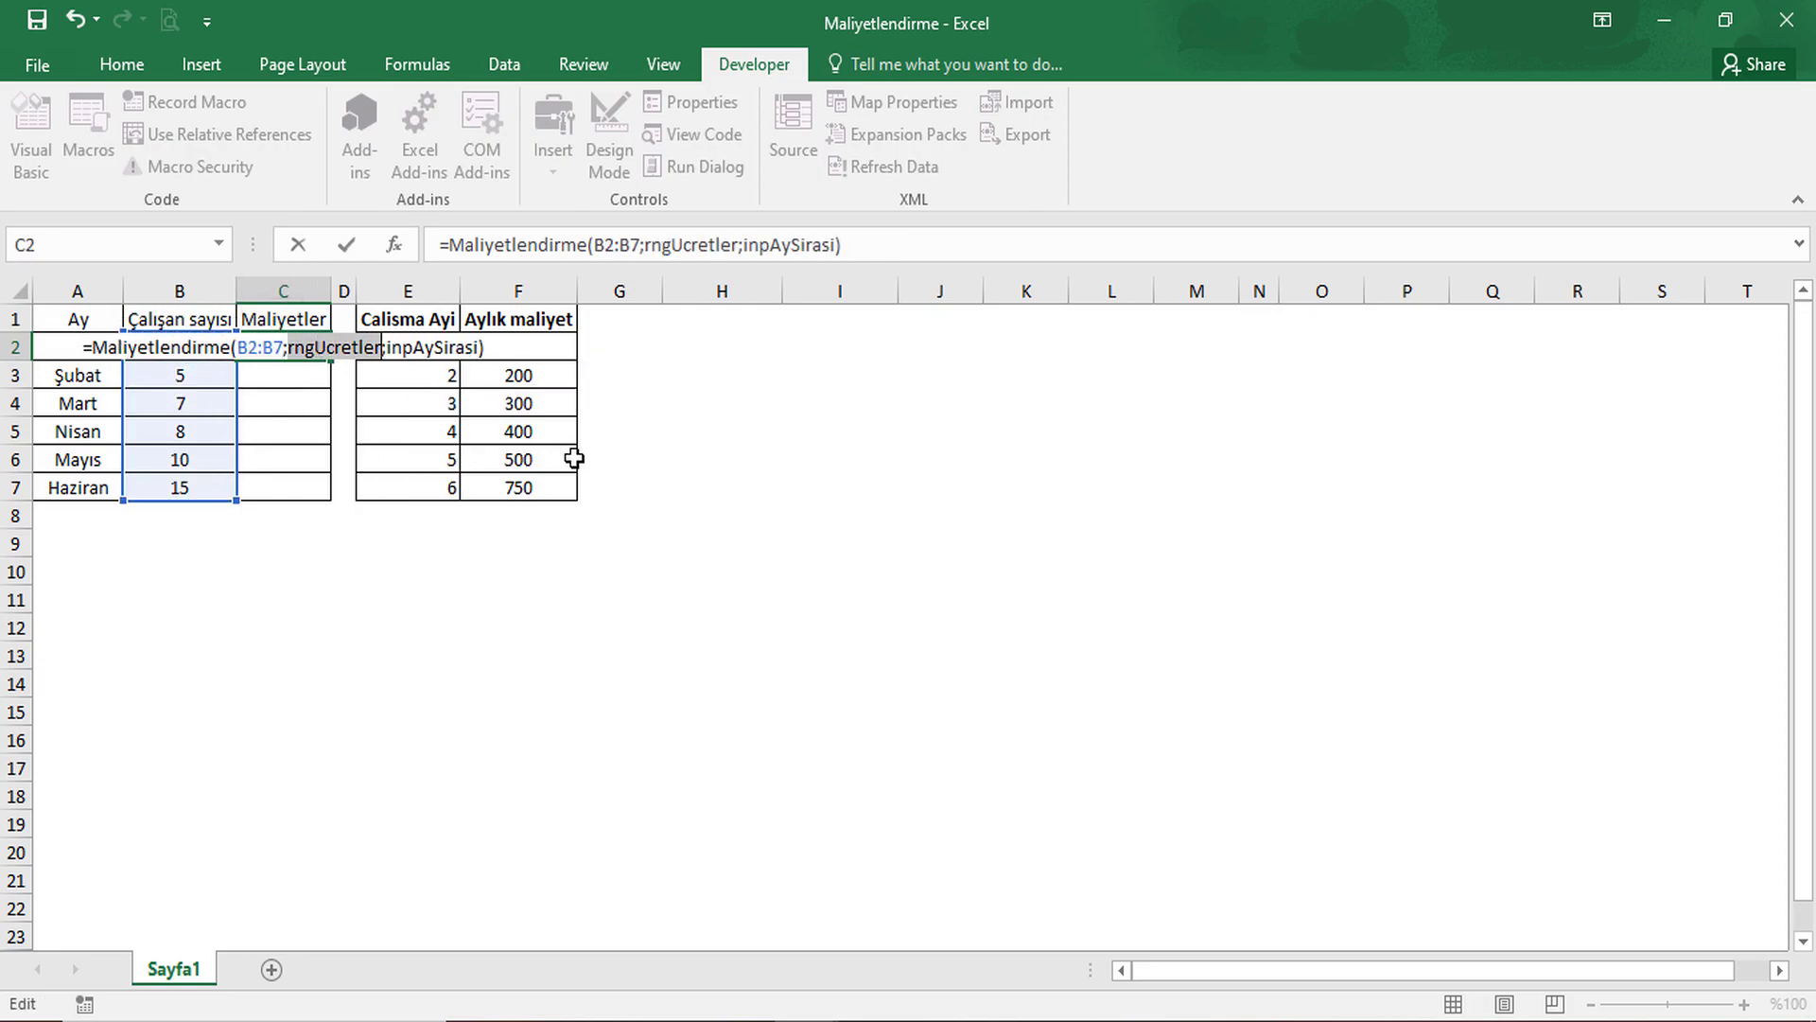
left_click(530, 487)
left_click_drag(528, 461, 527, 350)
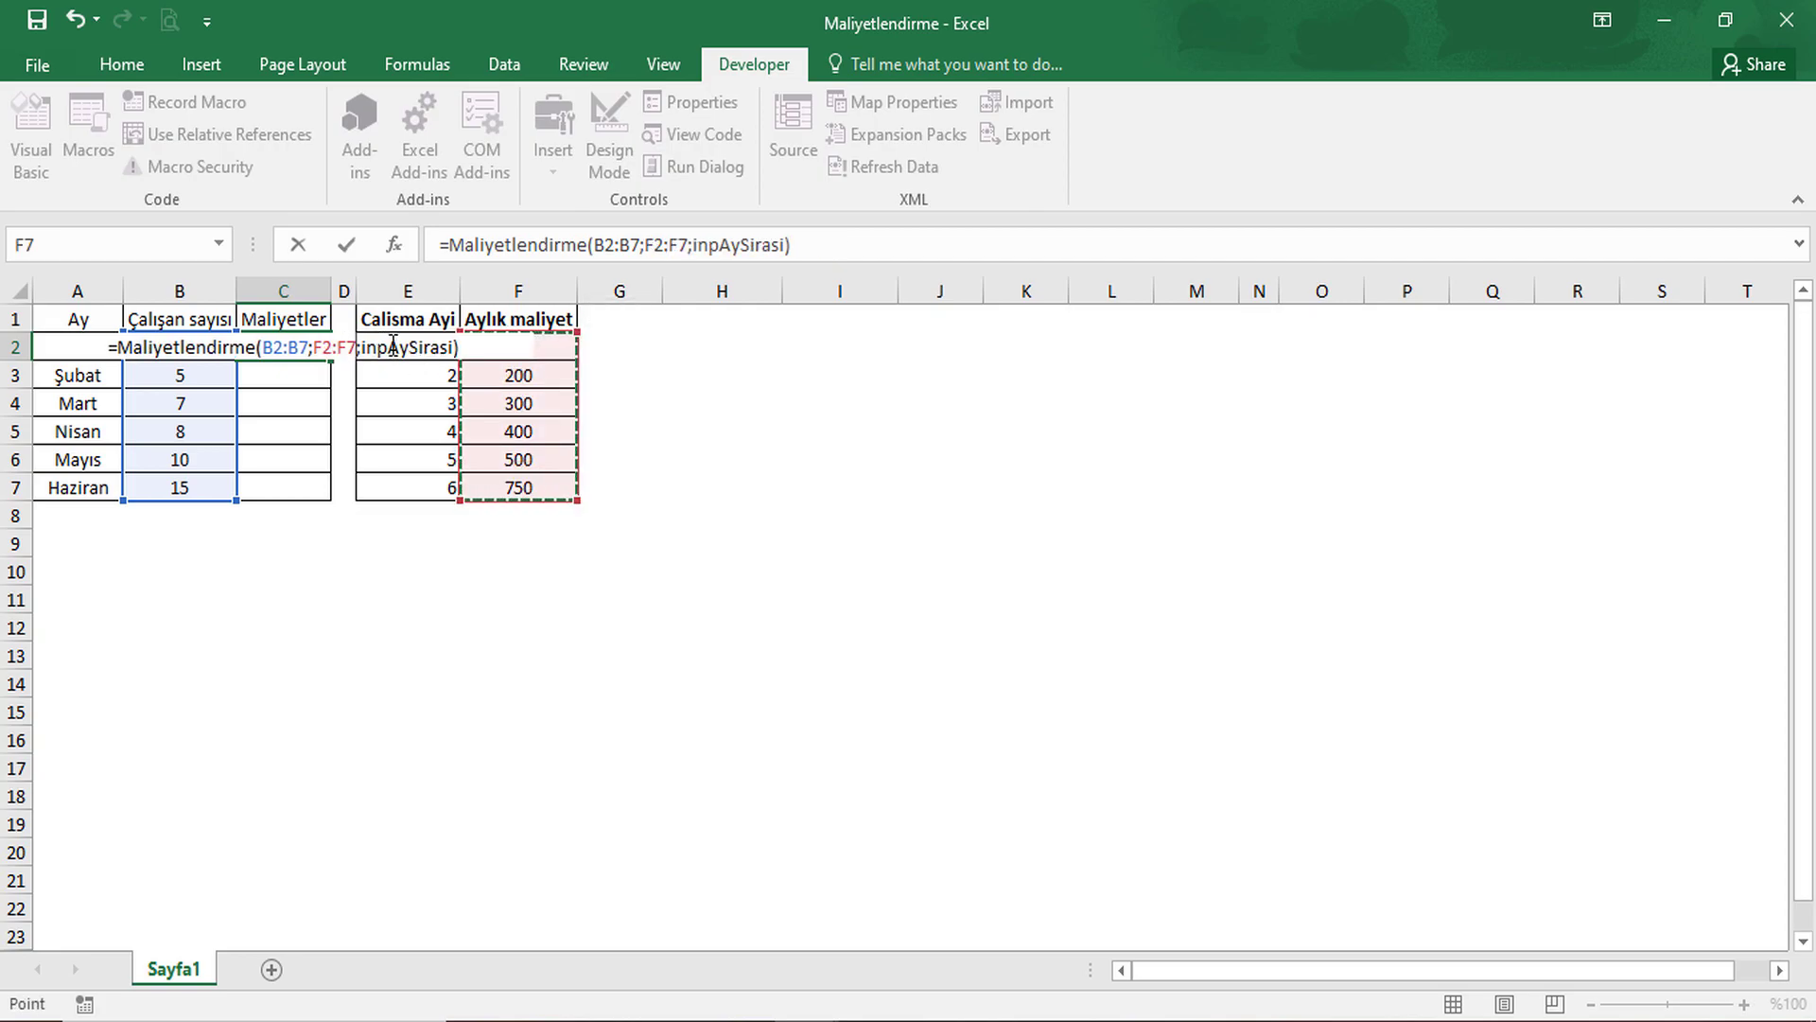
key("Return")
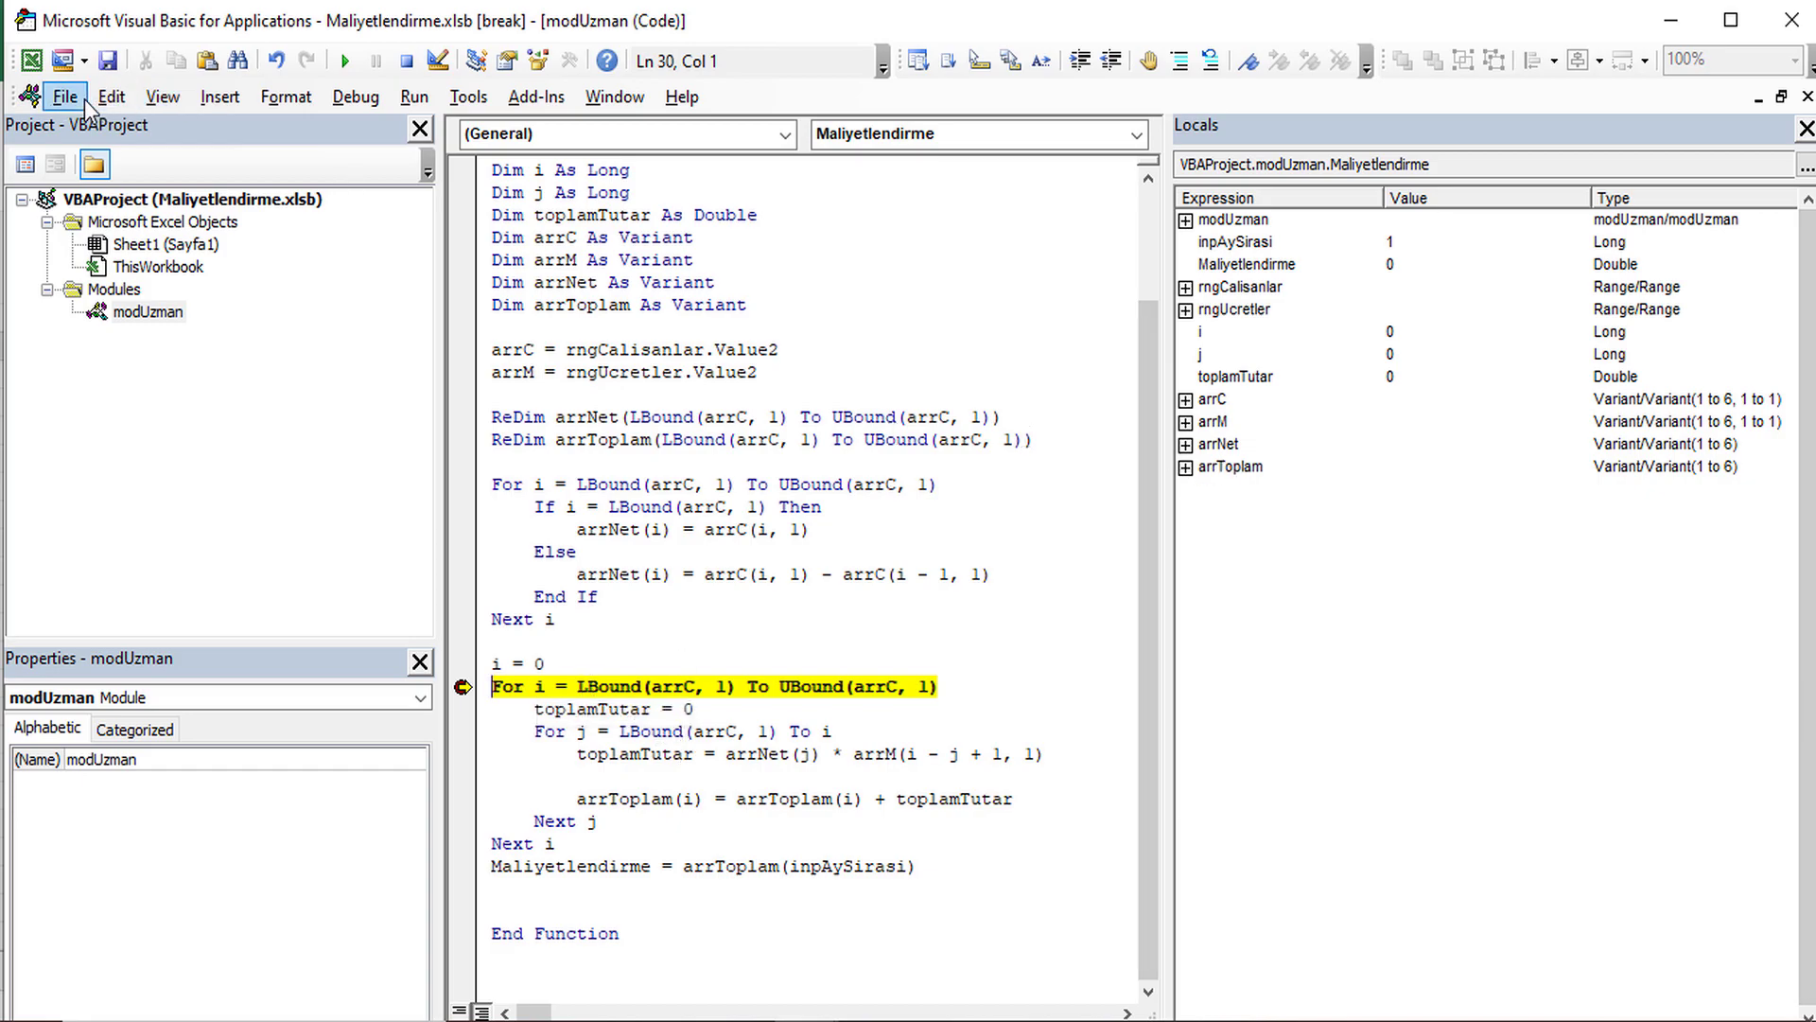
Restore and re-maximize the editor, then step with F8 to the toplamTutar line with i and j at 1.
double_click(248, 38)
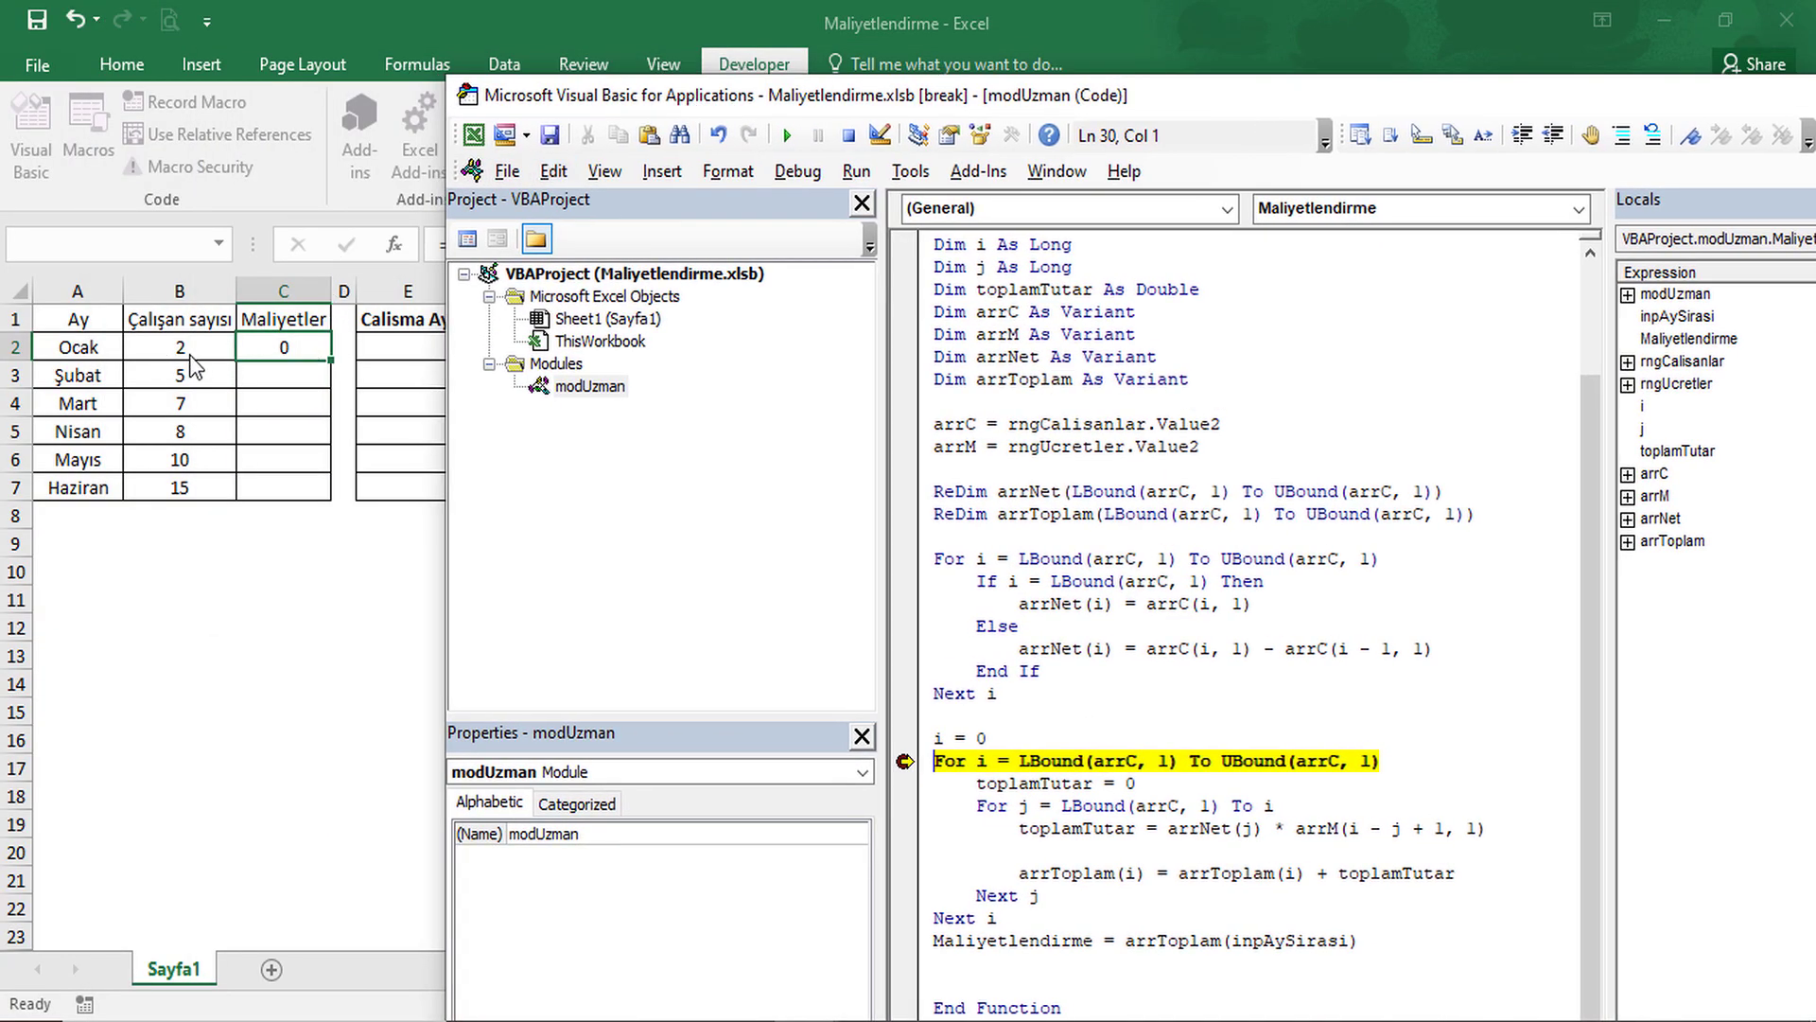
double_click(779, 96)
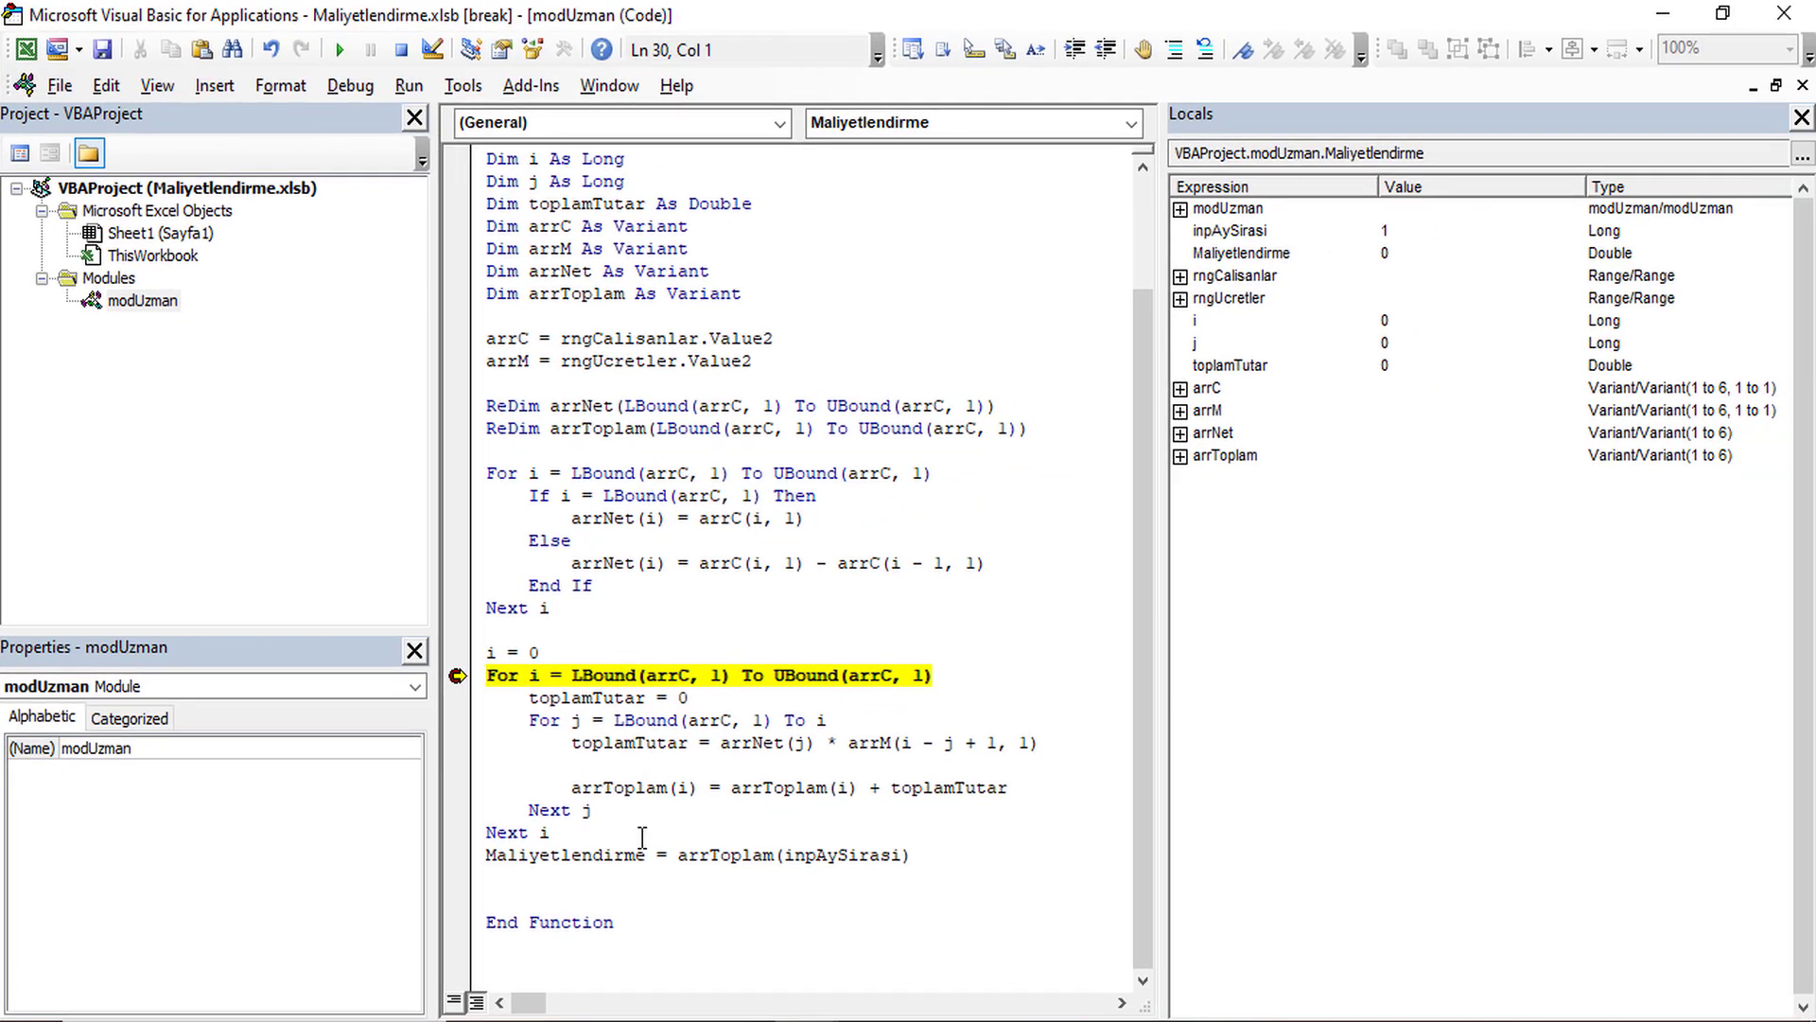
key("F9")
key("F8")
key("F8")
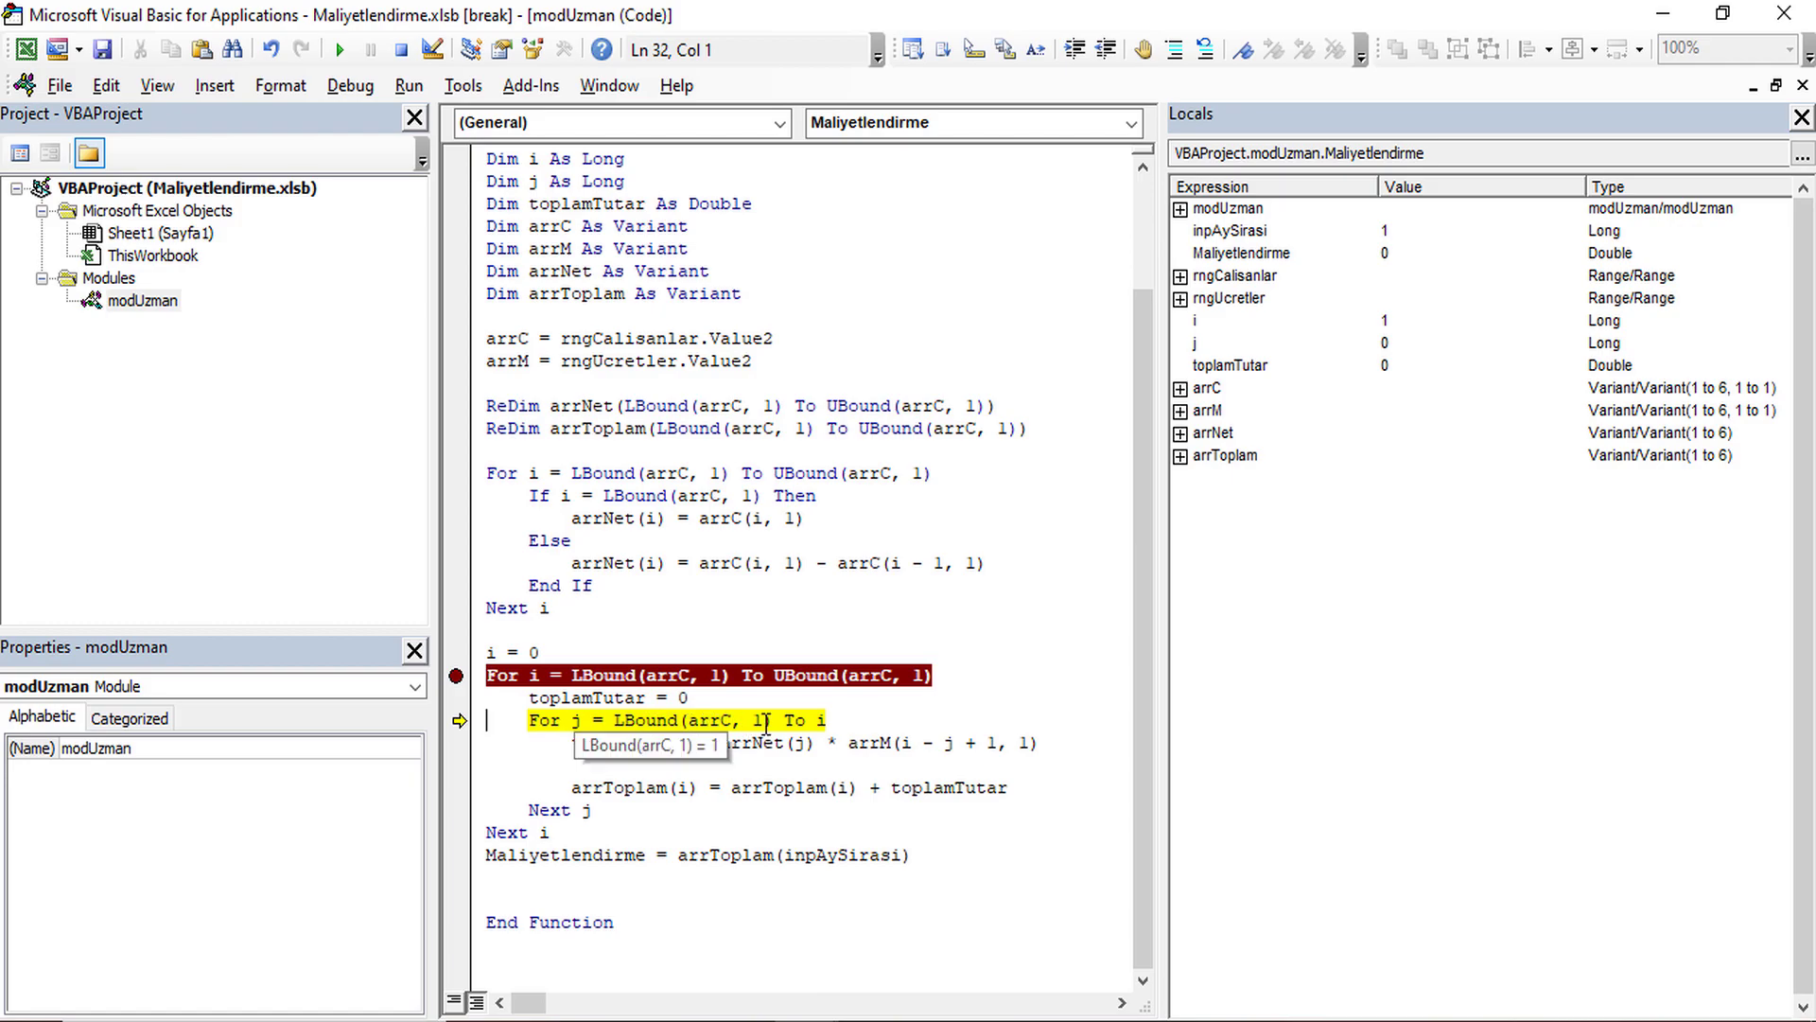
mouse_move(820, 721)
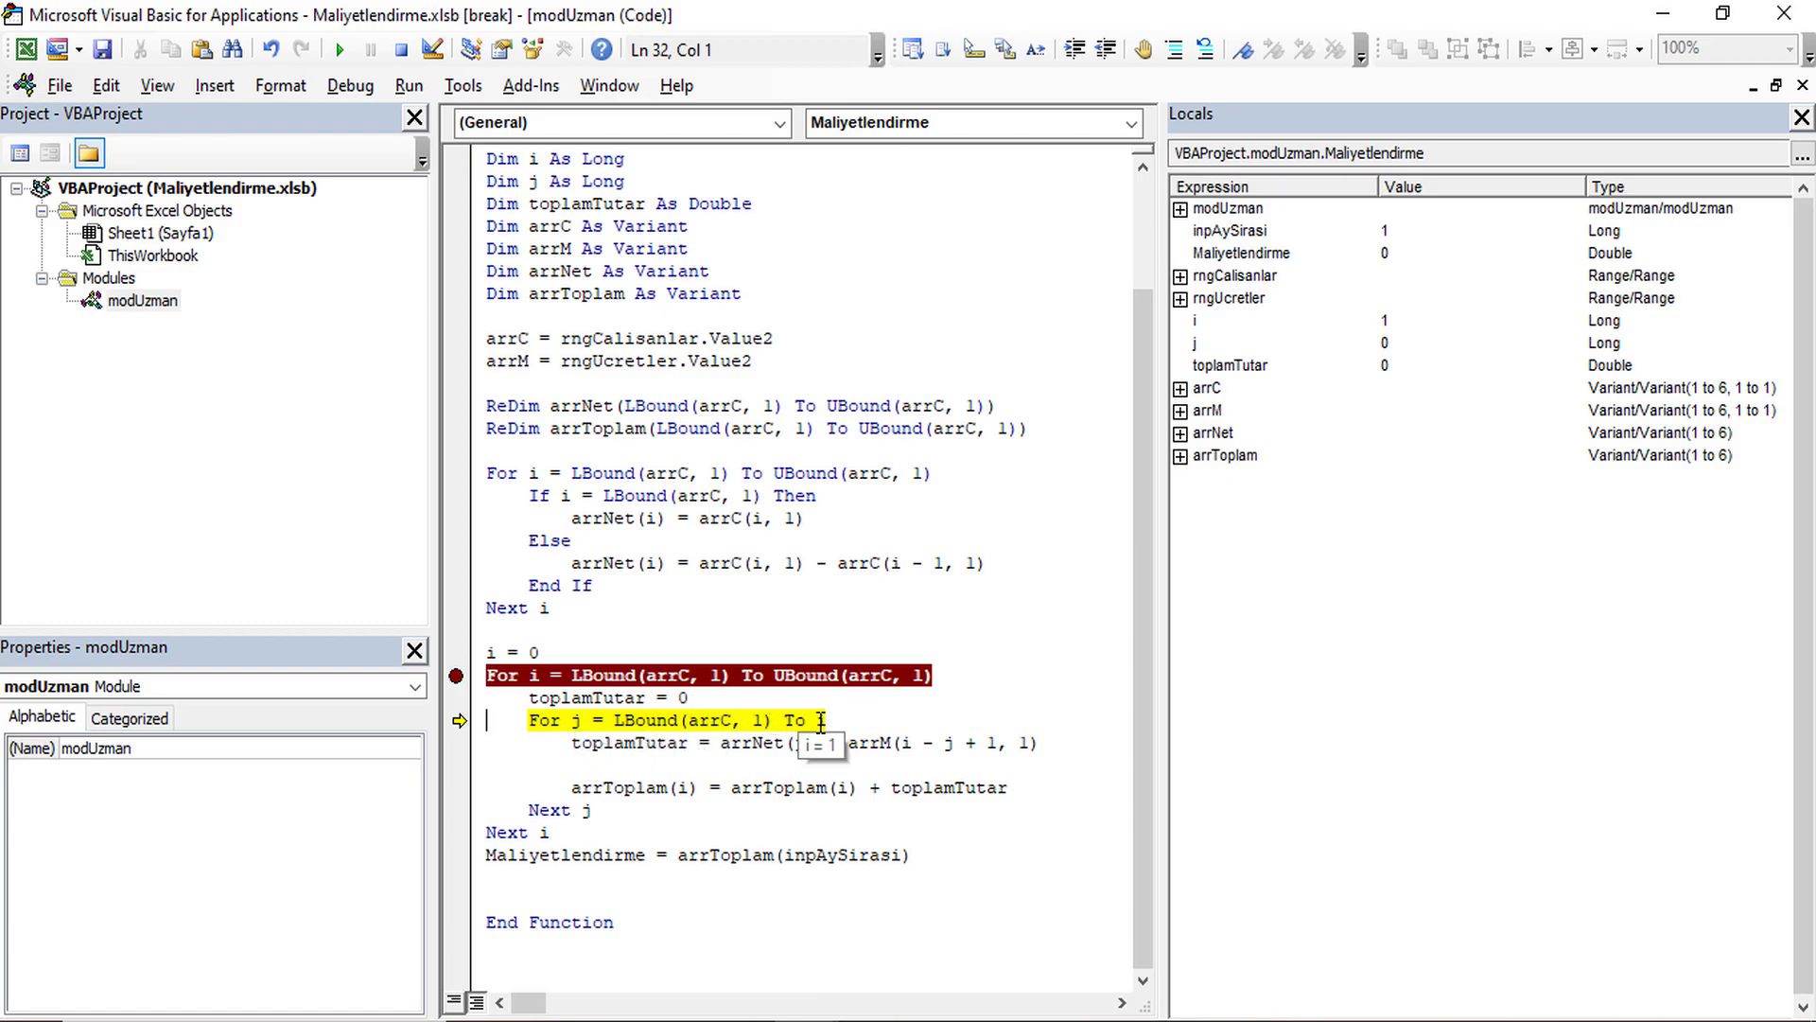
key("F8")
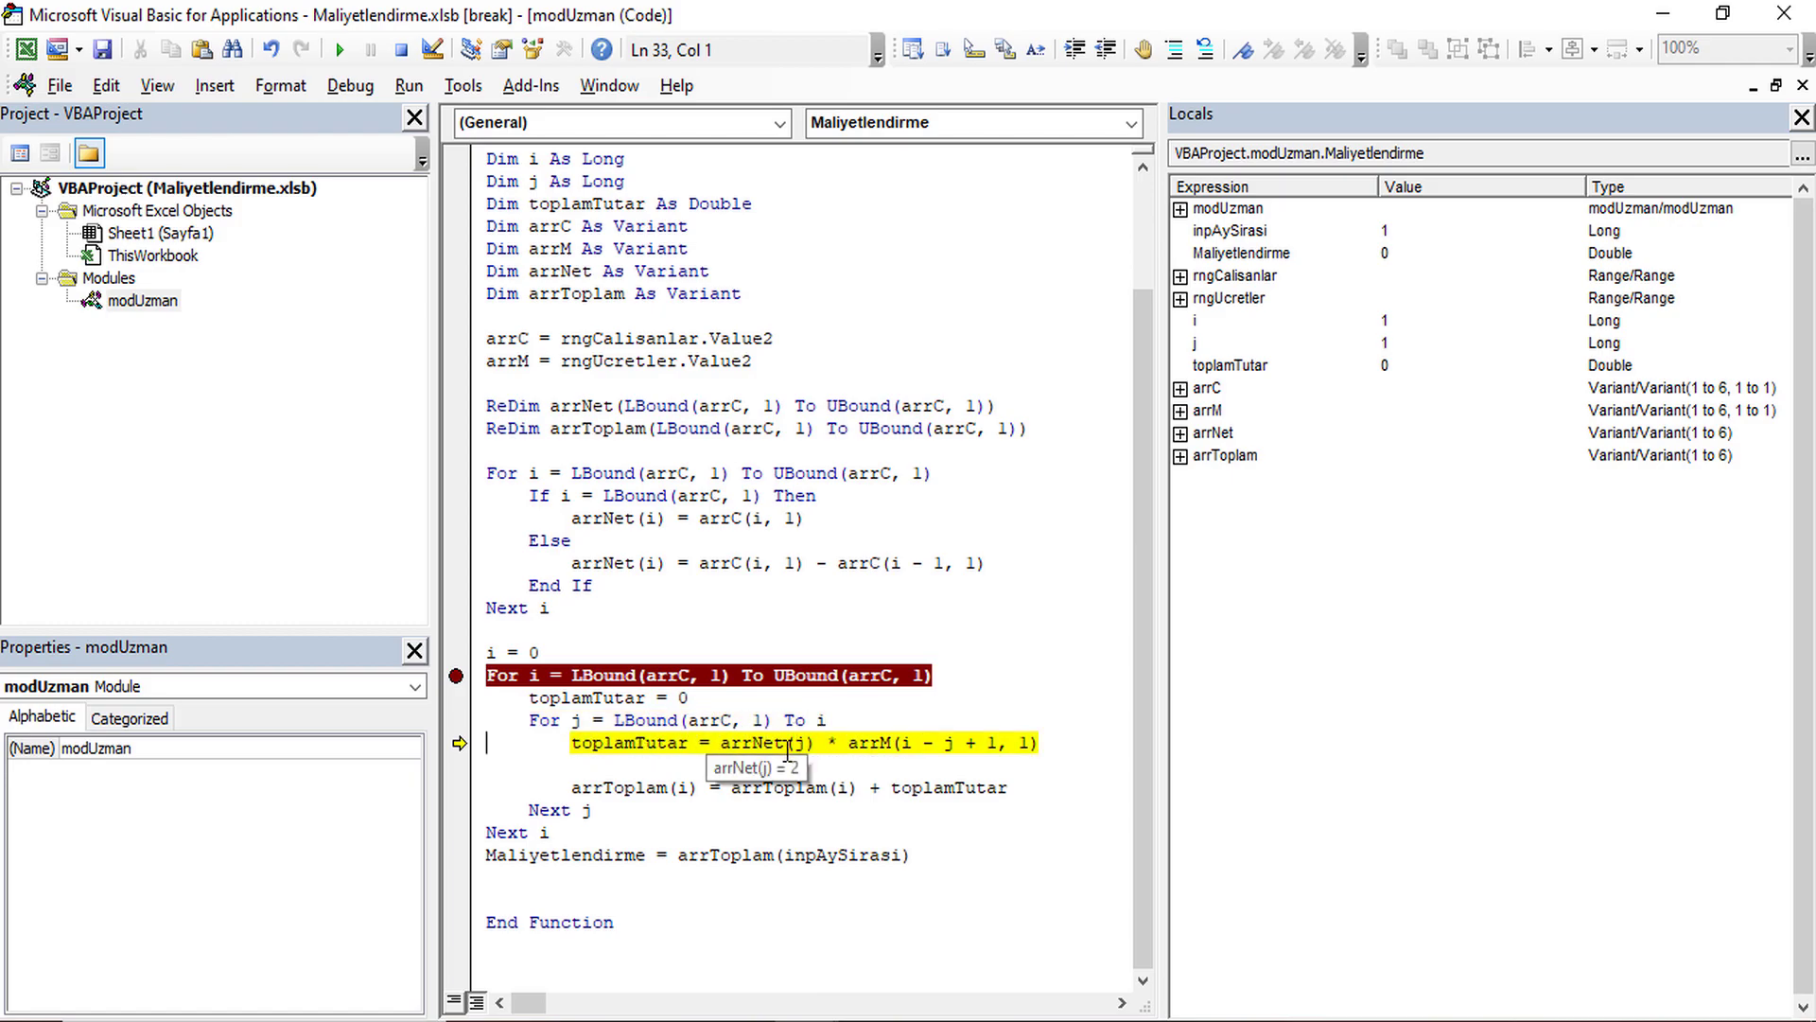
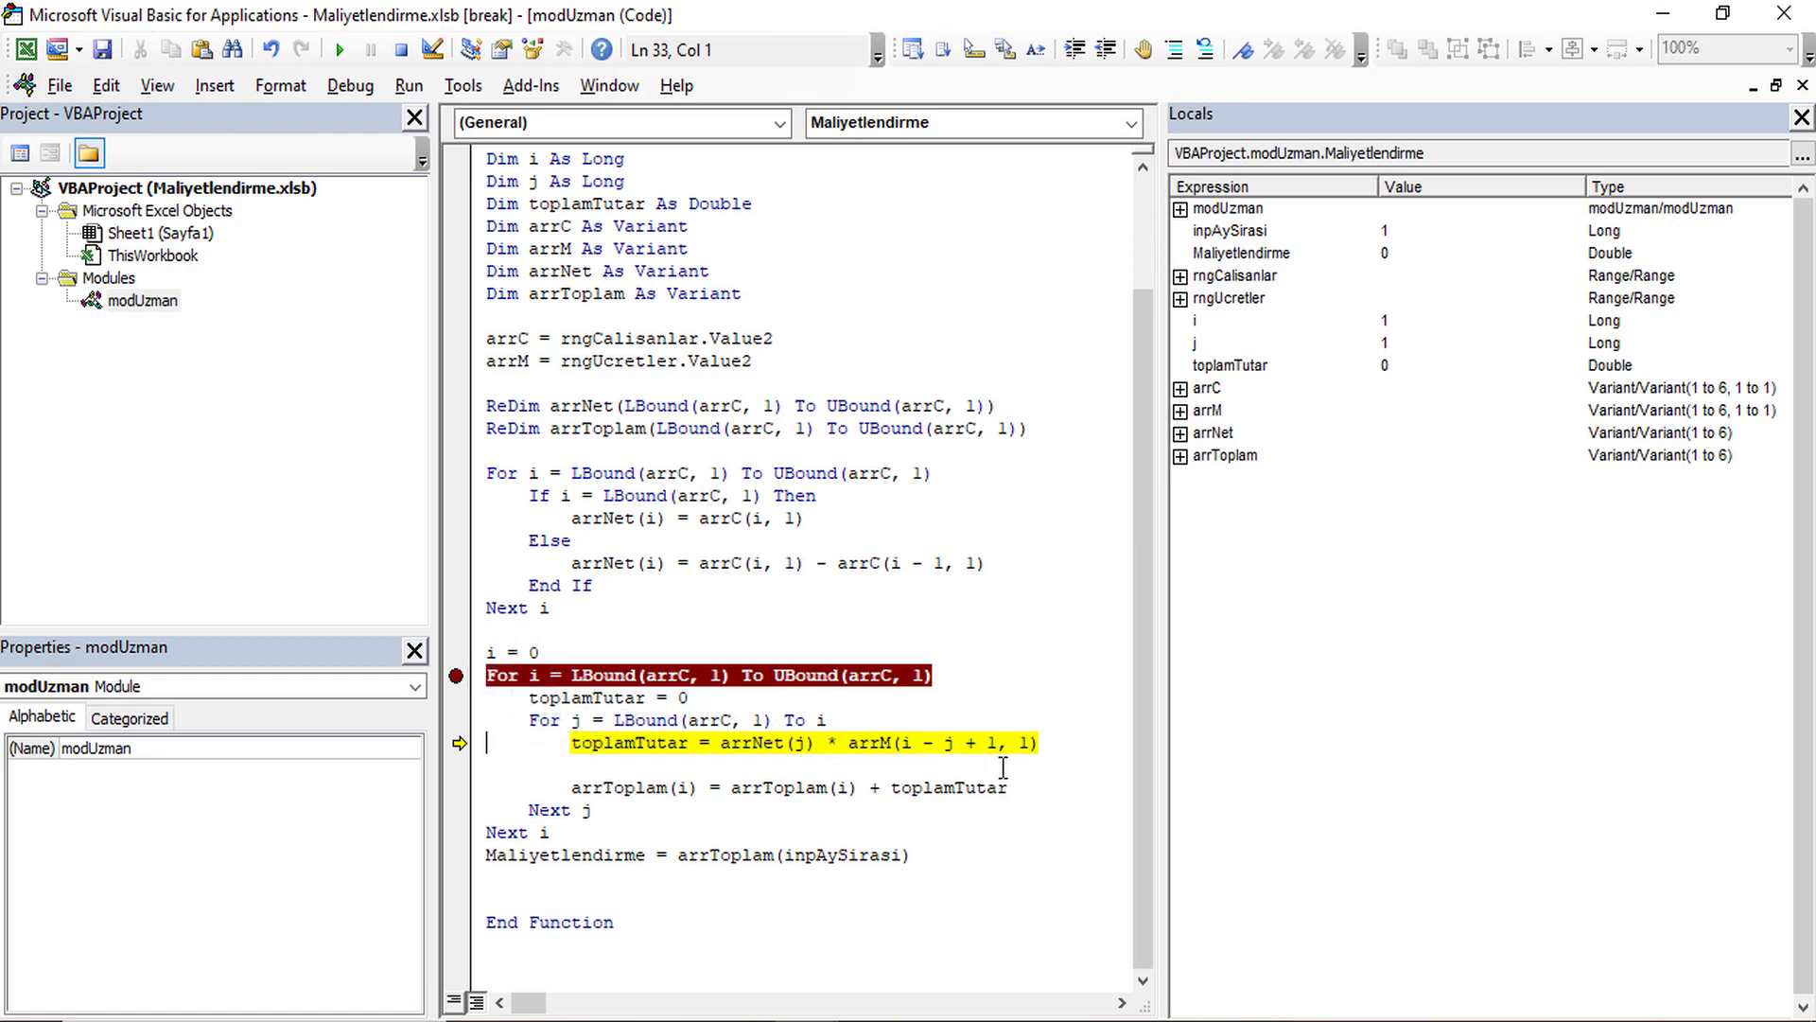
Highlight the arrM index expression and expand arrM in Locals to see arrM(1,1) = 100.
left_click(906, 743)
left_click_drag(925, 742, 956, 742)
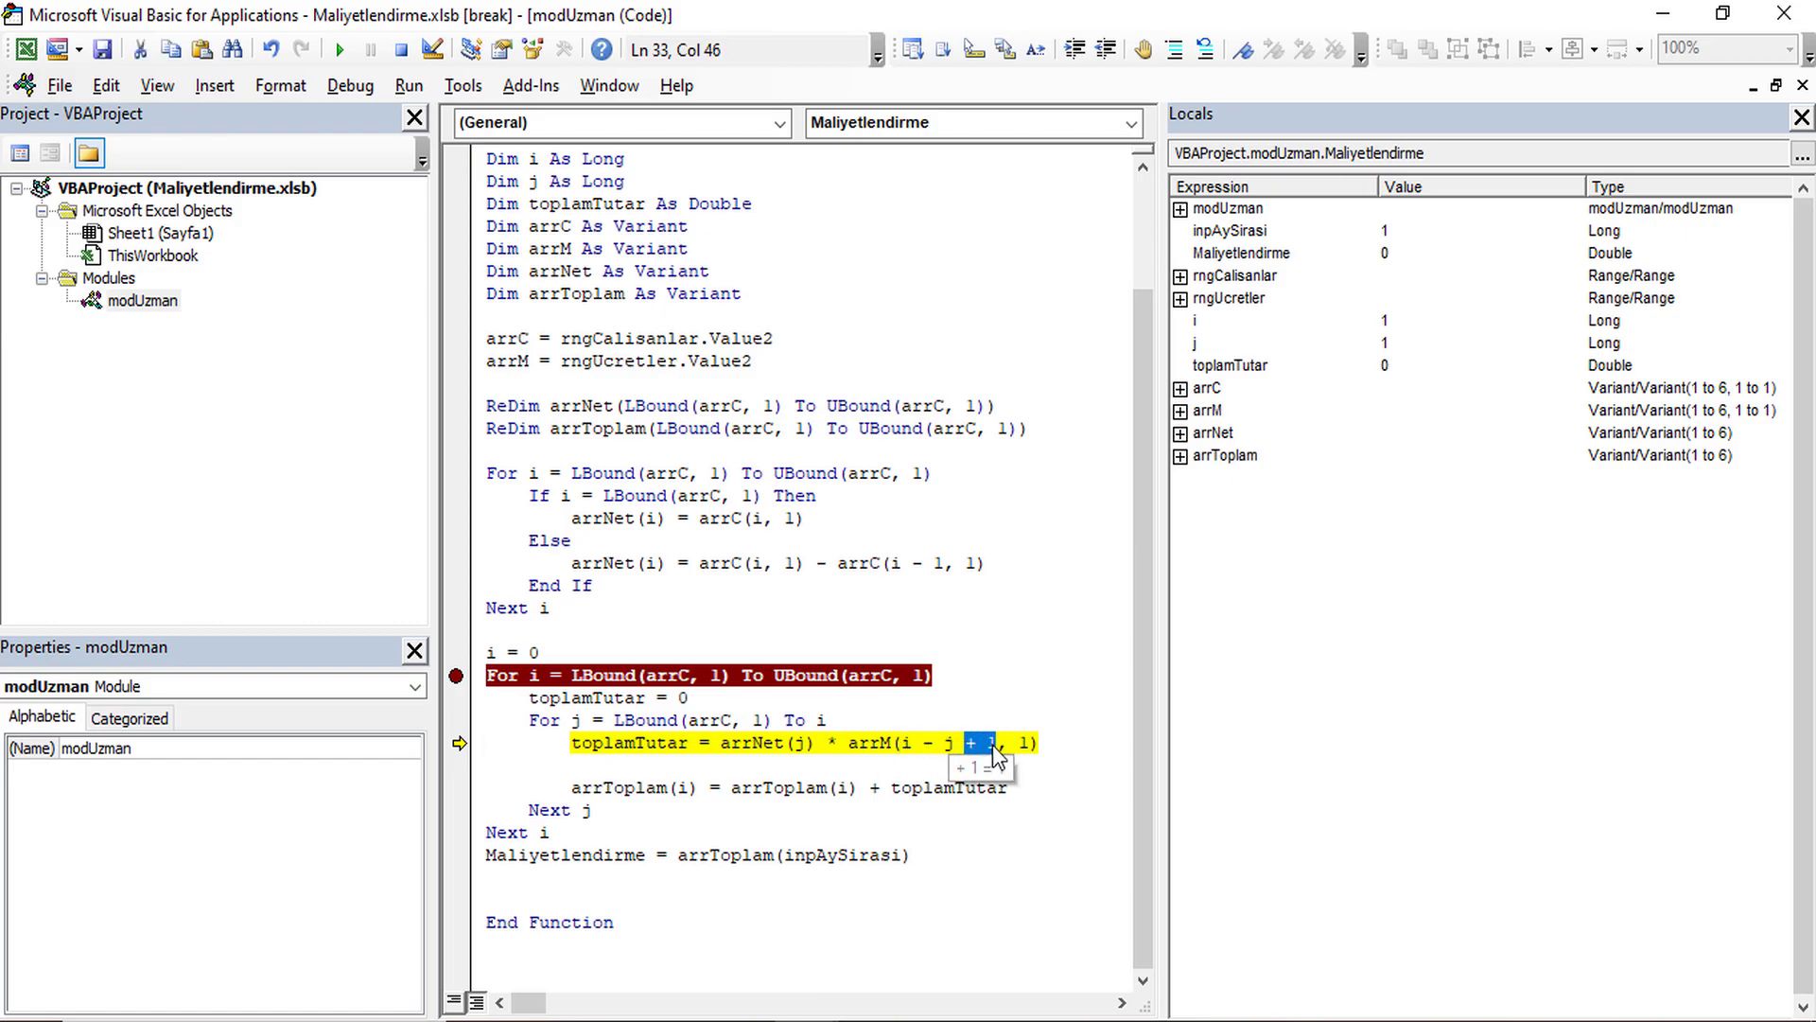
left_click_drag(1038, 743, 896, 743)
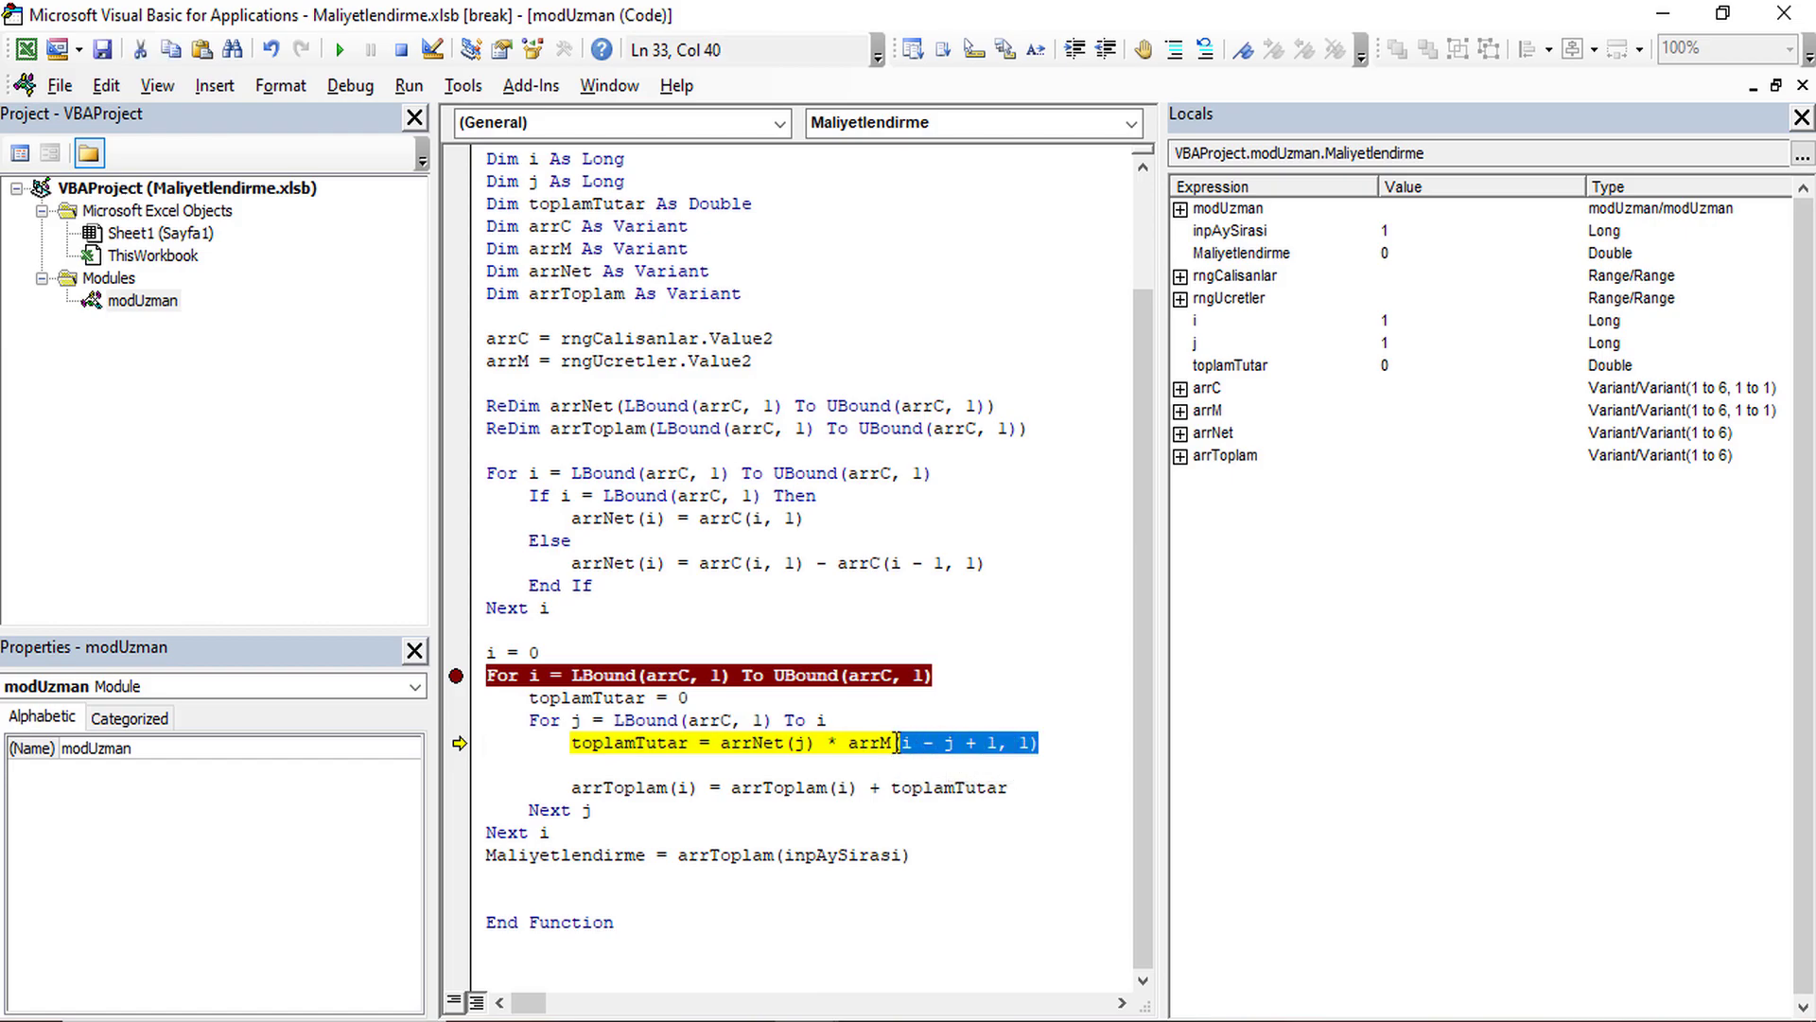
left_click(1179, 410)
left_click(1196, 433)
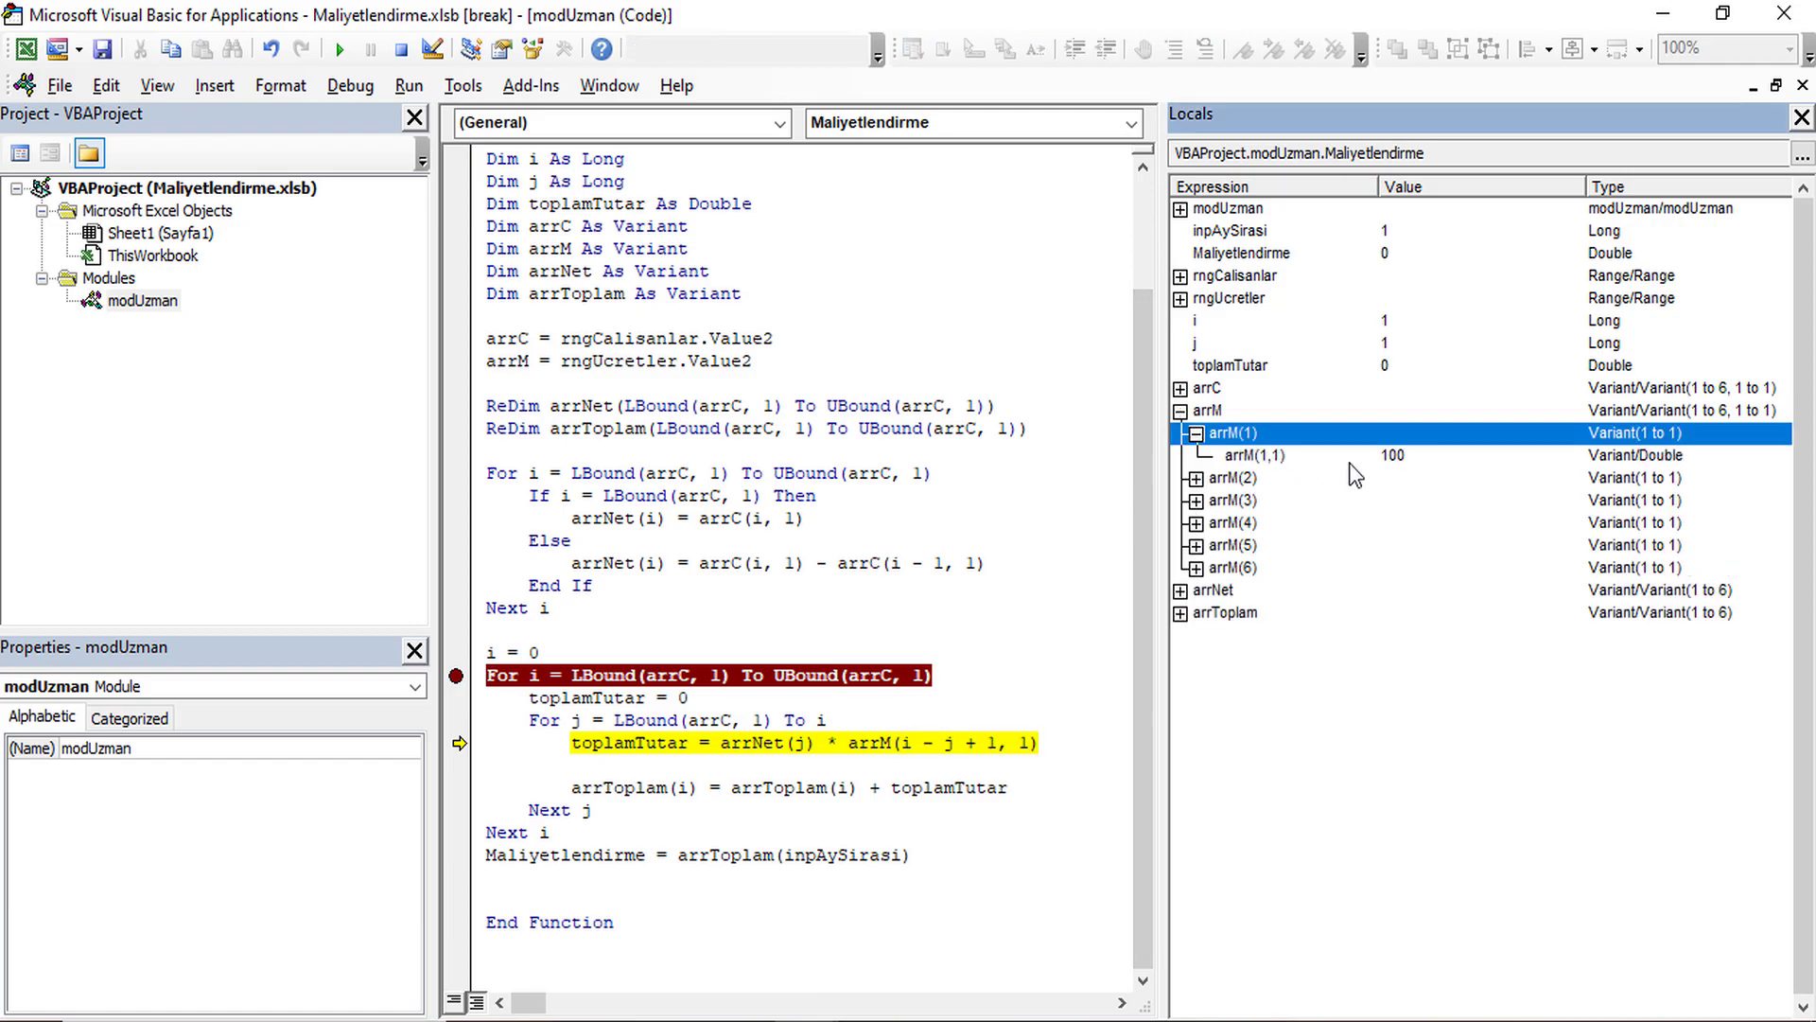
left_click(1410, 456)
mouse_move(752, 742)
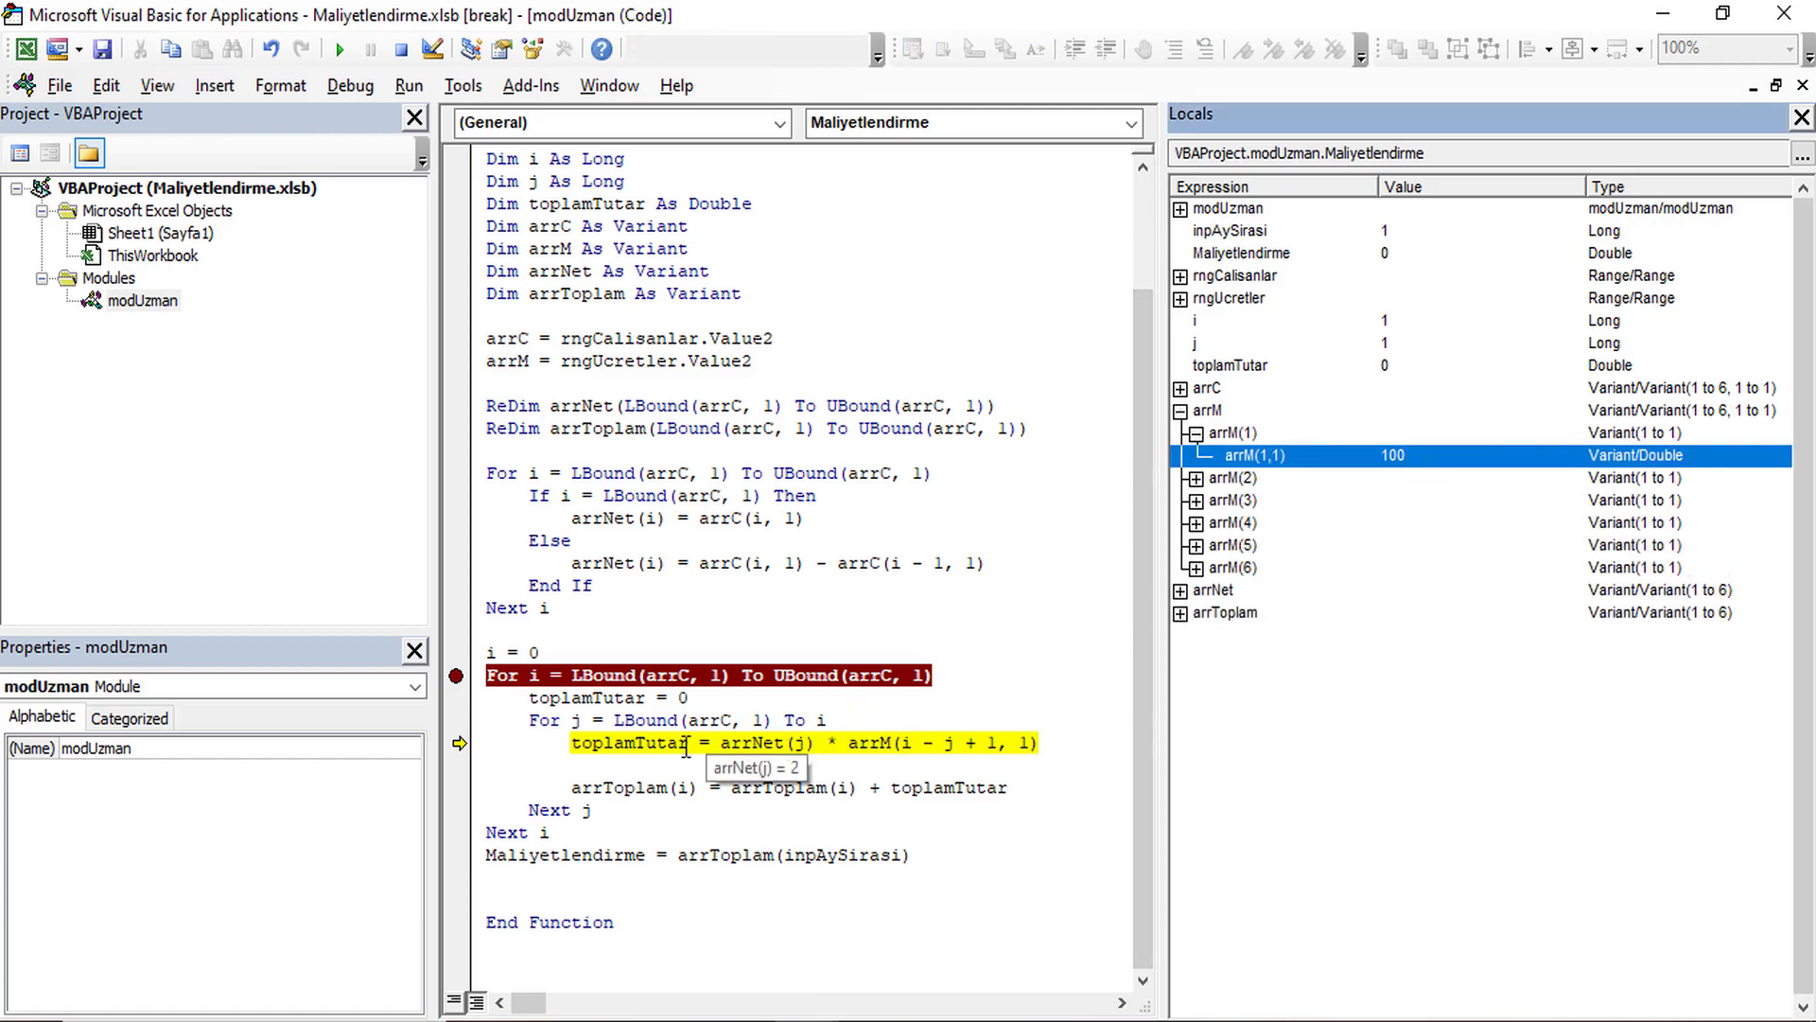
Step two lines so toplamTutar and arrToplam(1) both become 200, expanding arrToplam in Locals.
key("F8")
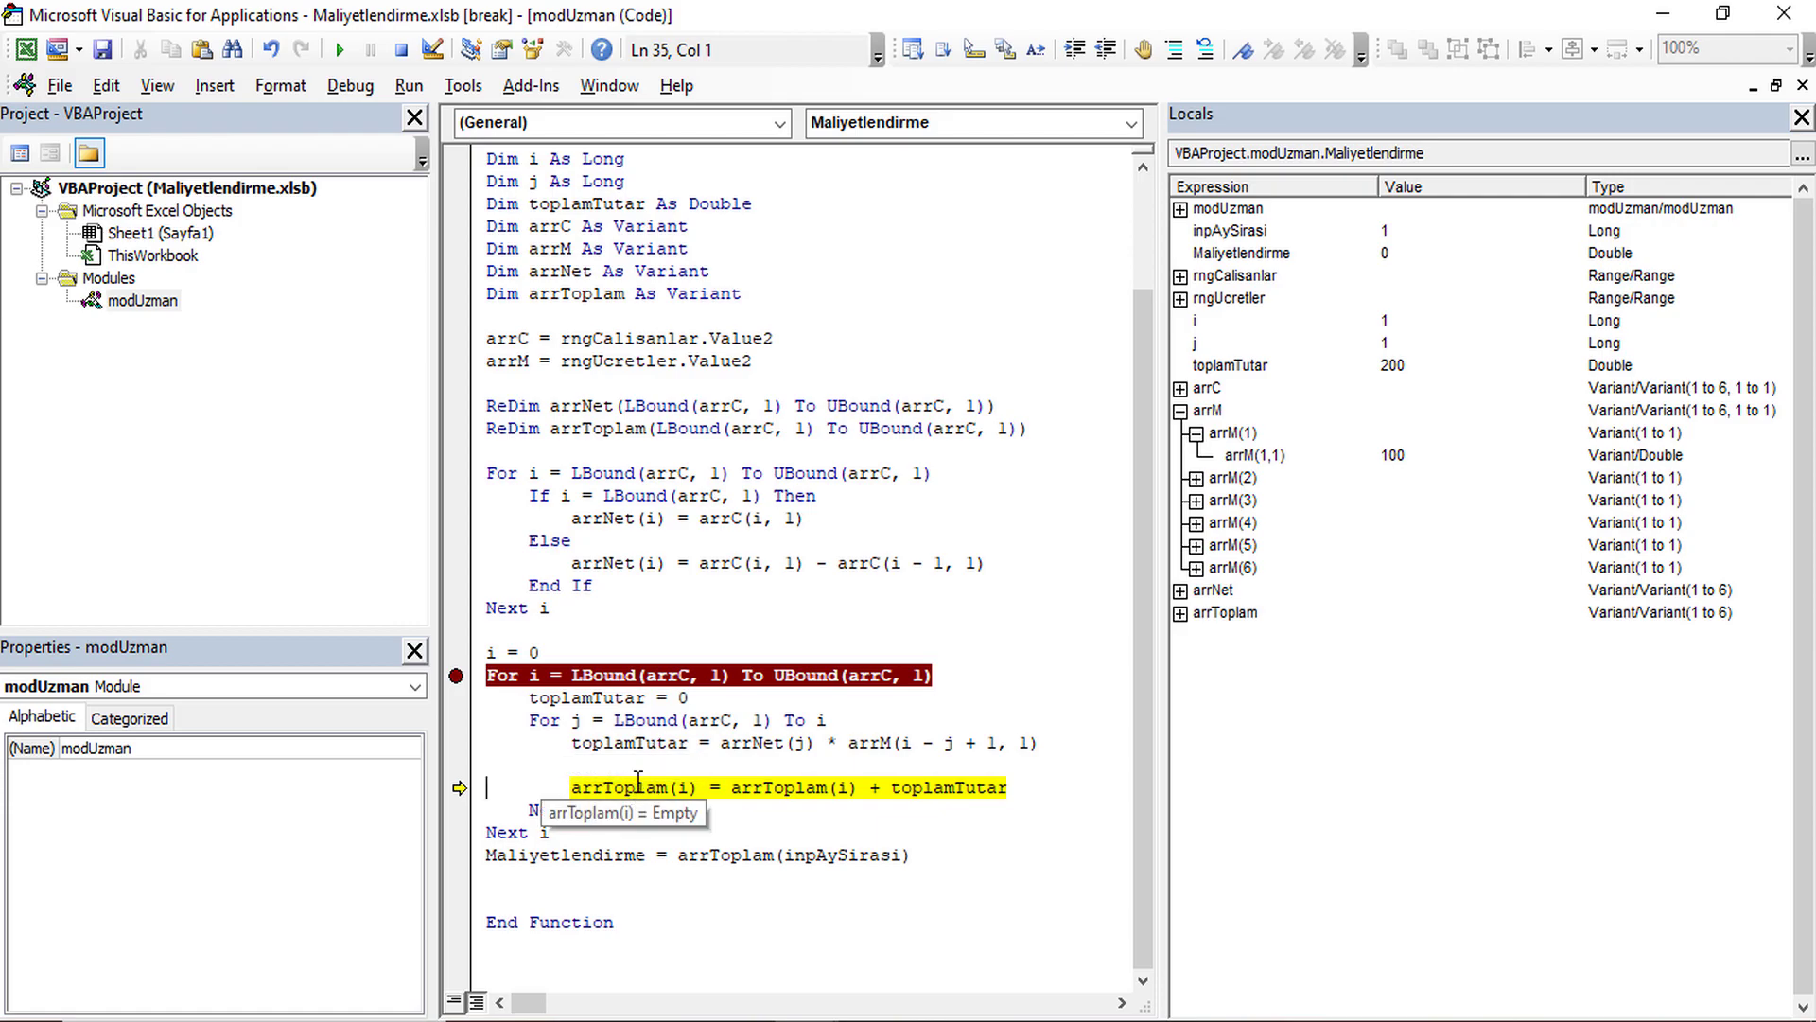
key("F8")
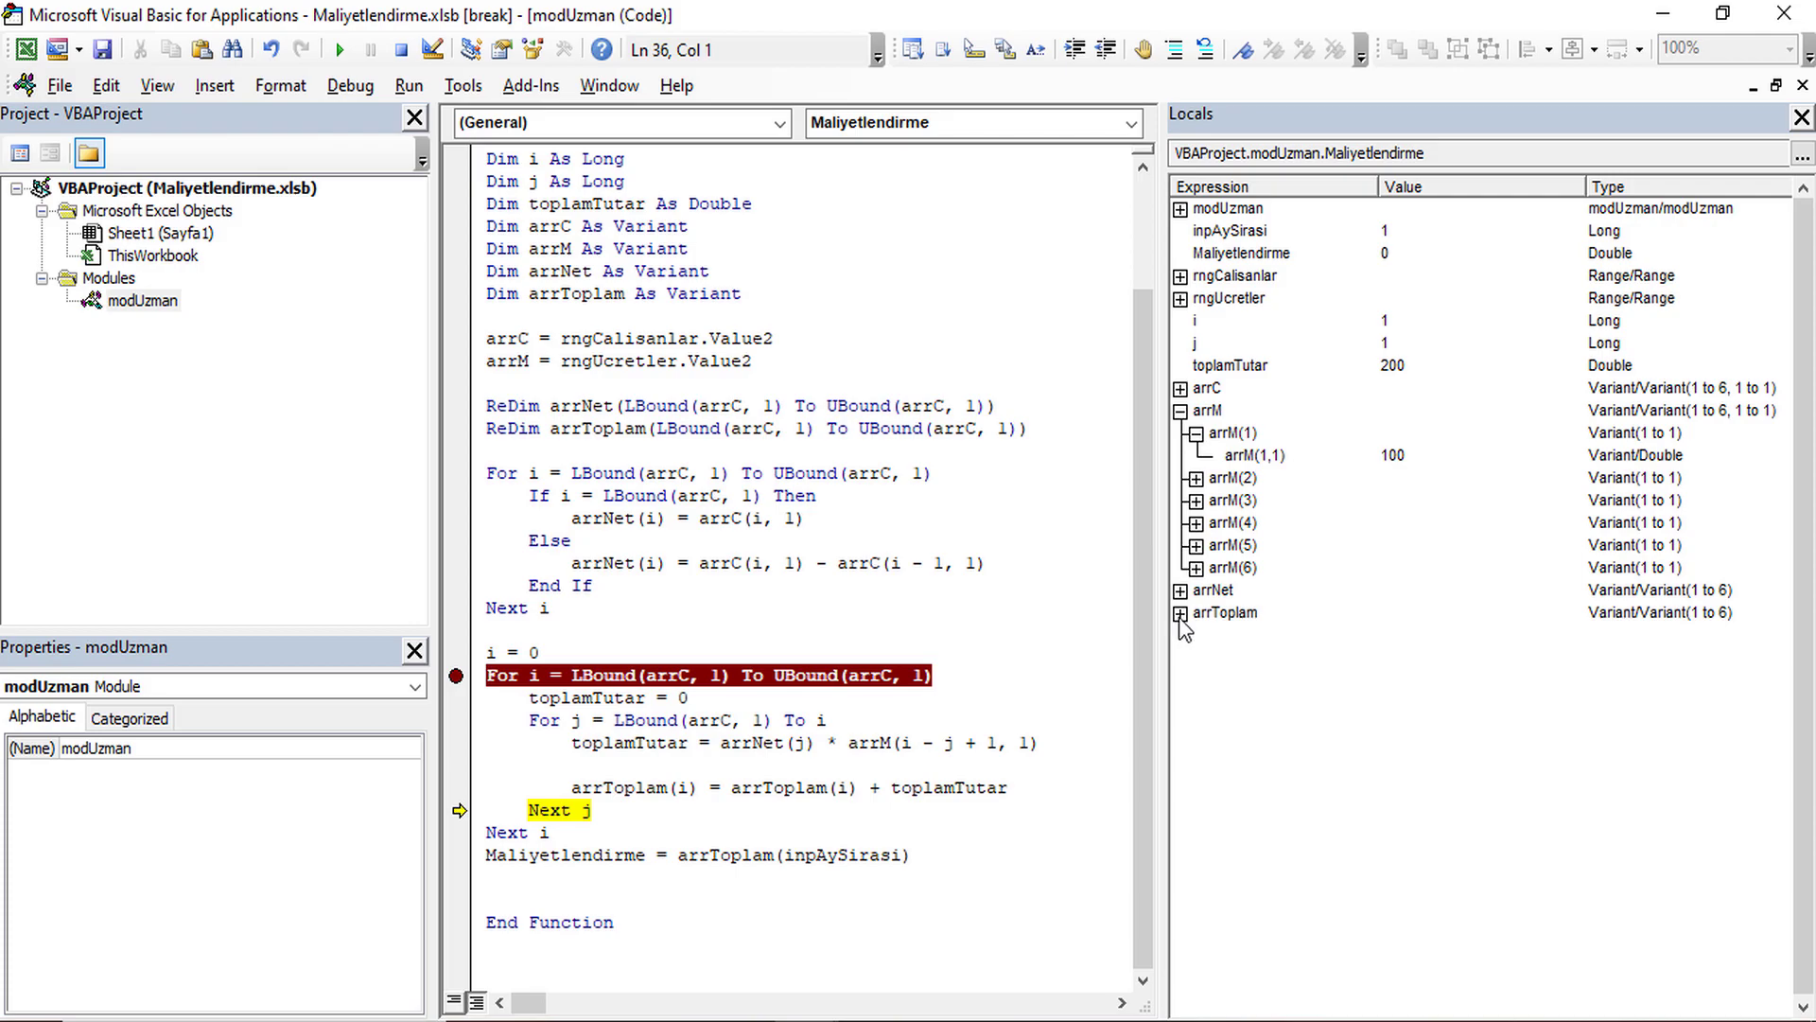
left_click(1179, 613)
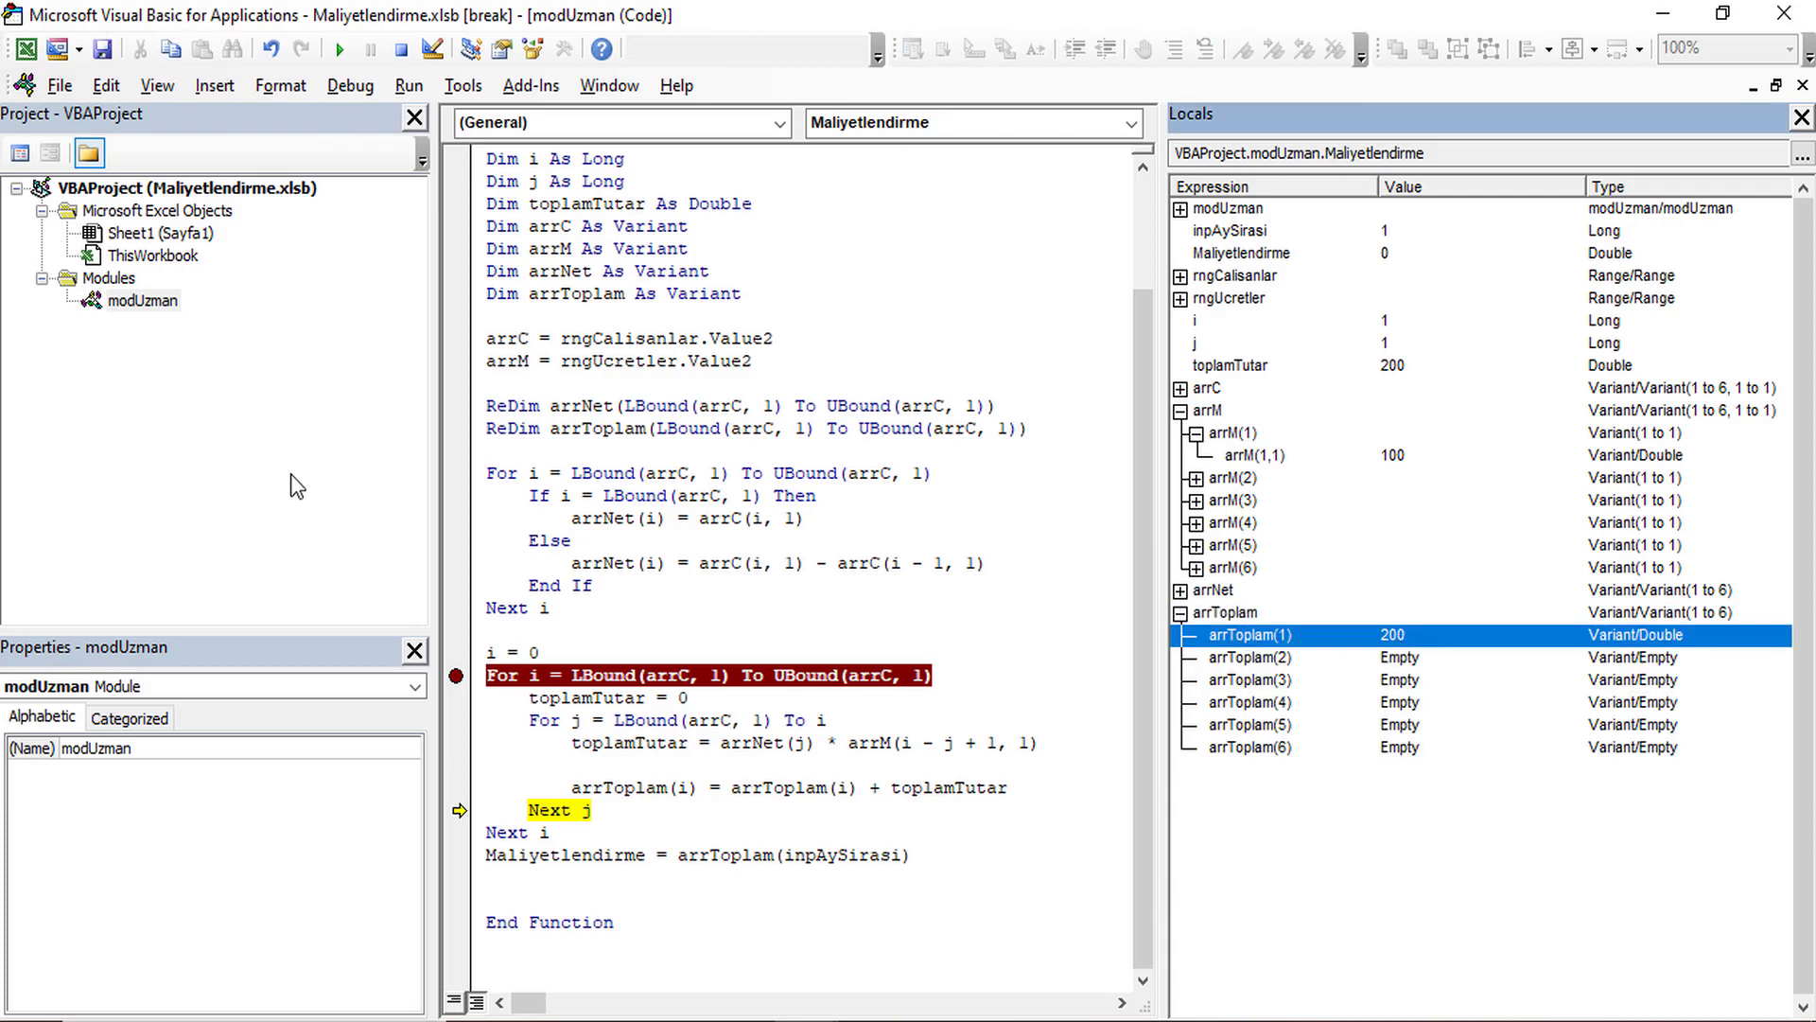
Step past the inner loop into month two, briefly checking the worksheet behind the editor.
left_click(518, 652)
key("F8")
key("F8")
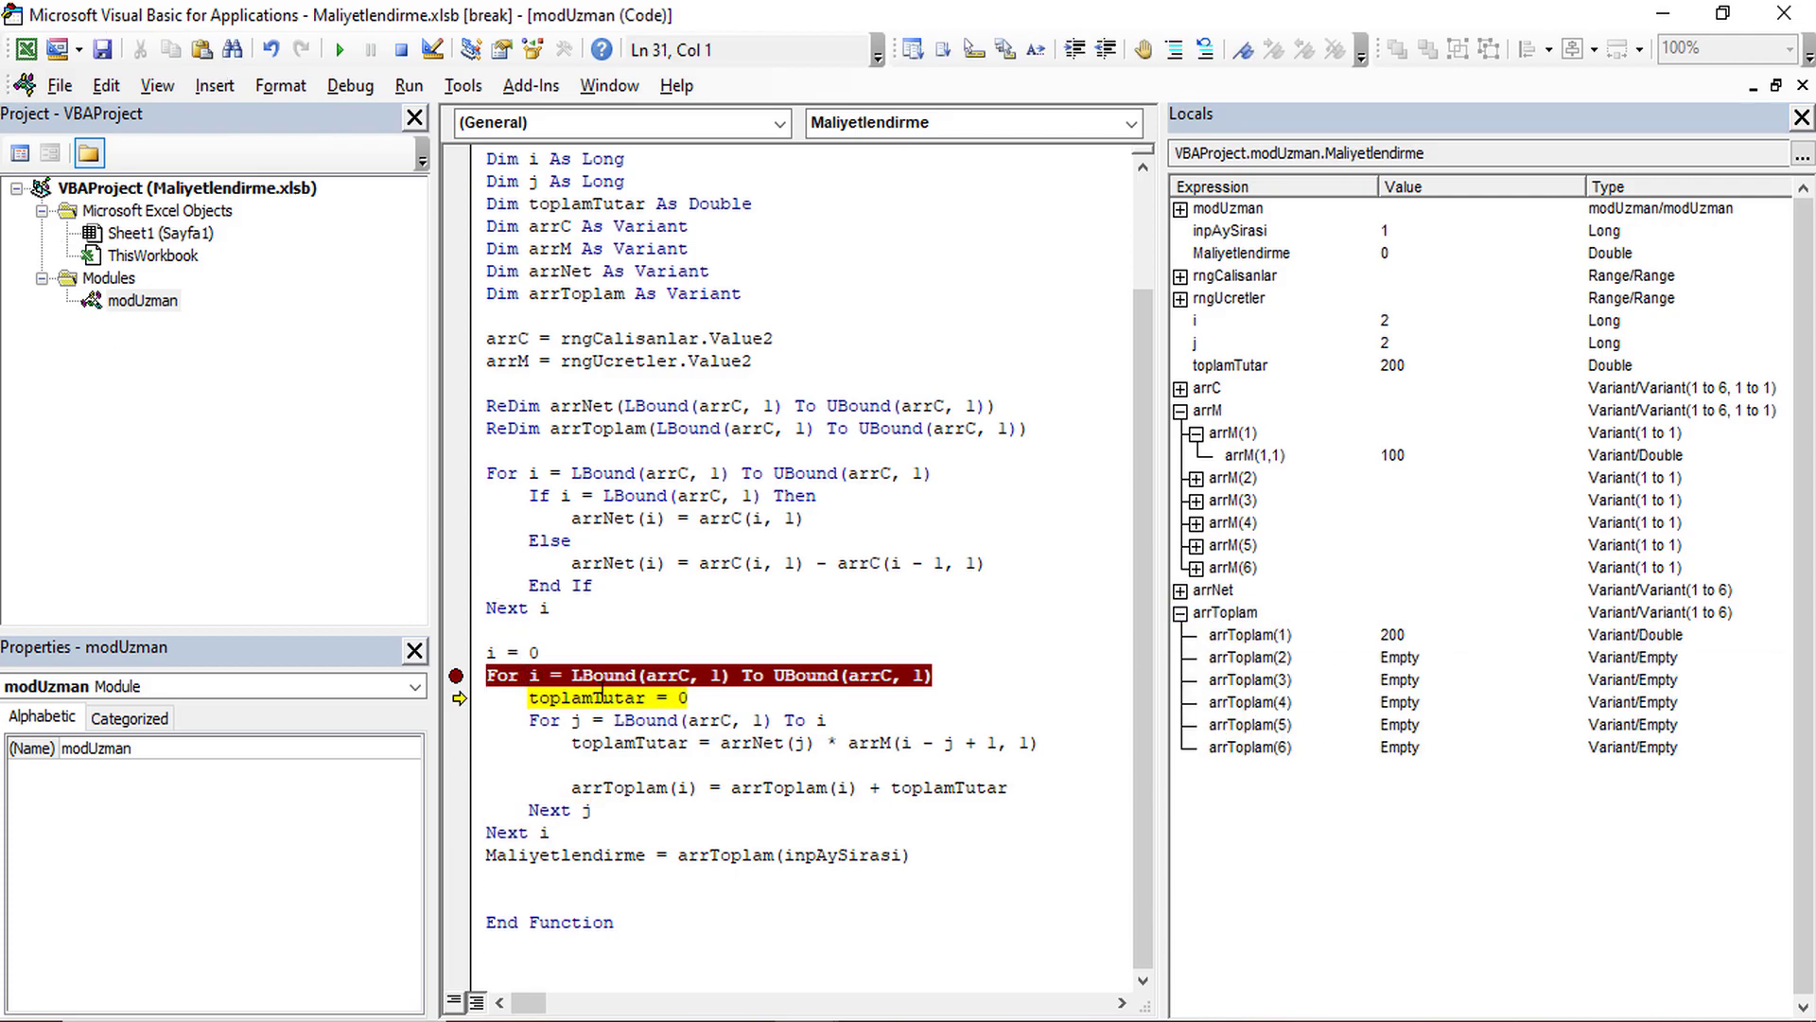
key("F8")
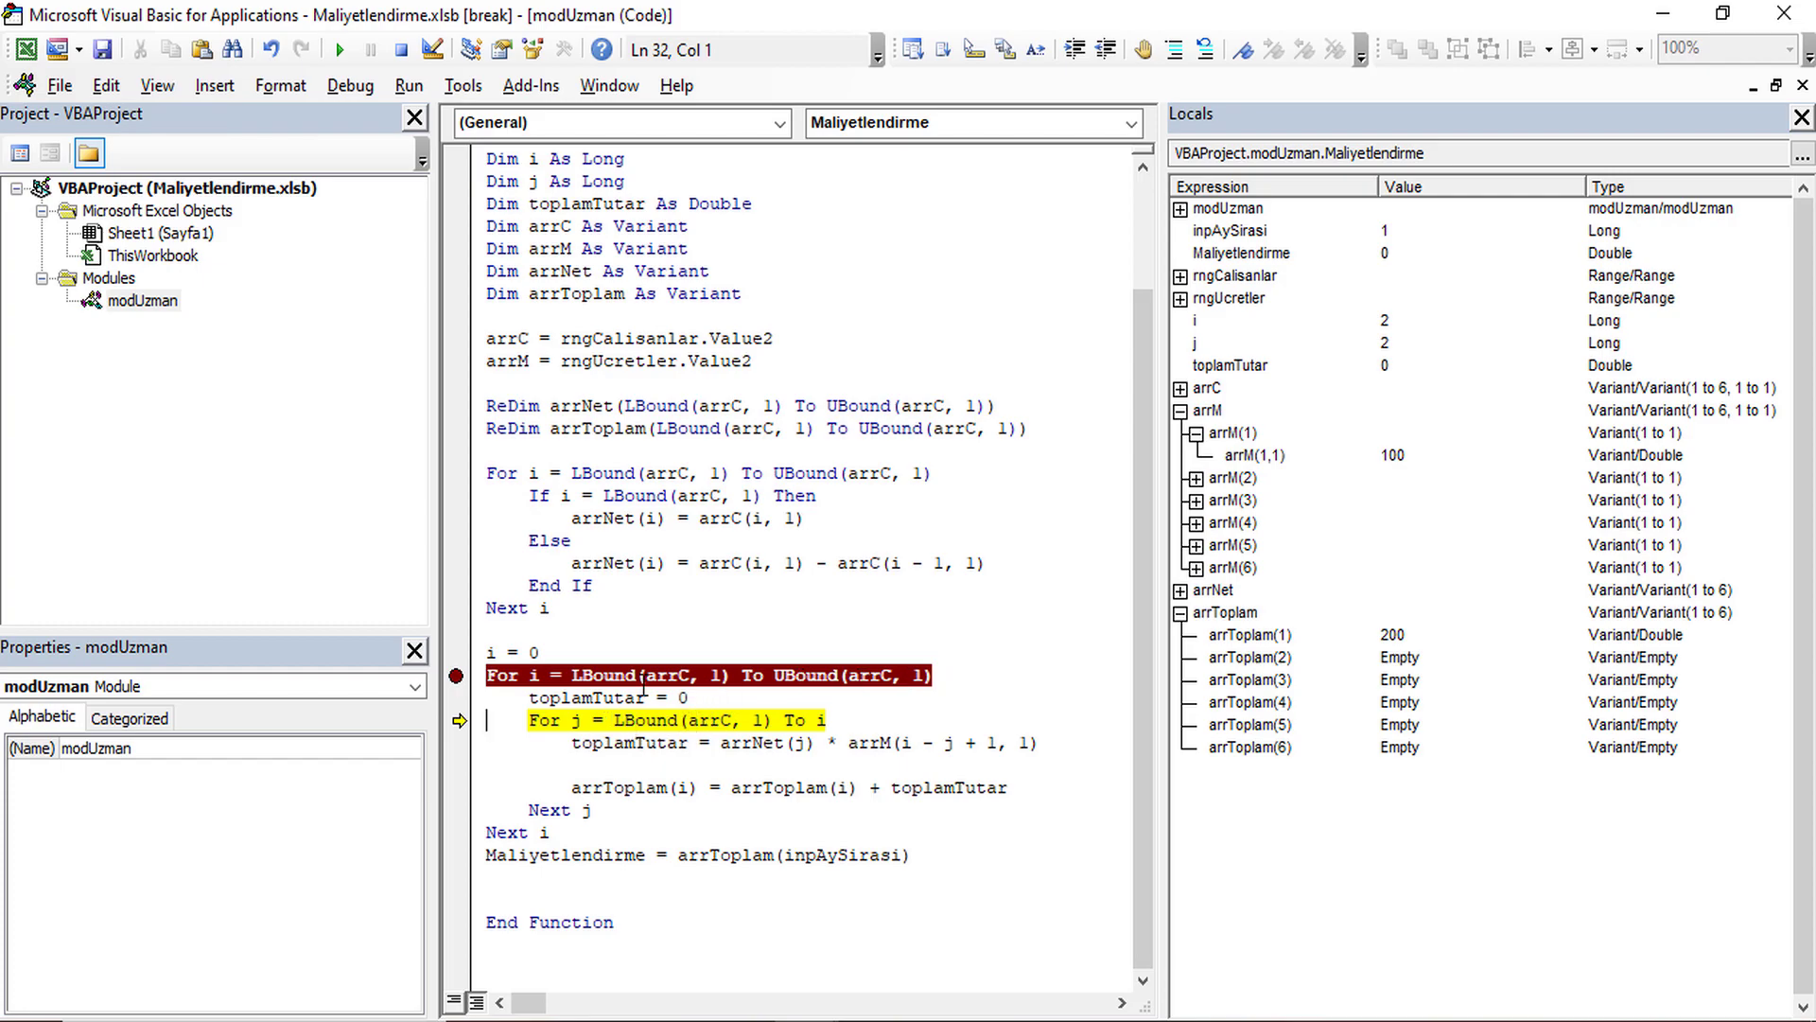
double_click(206, 14)
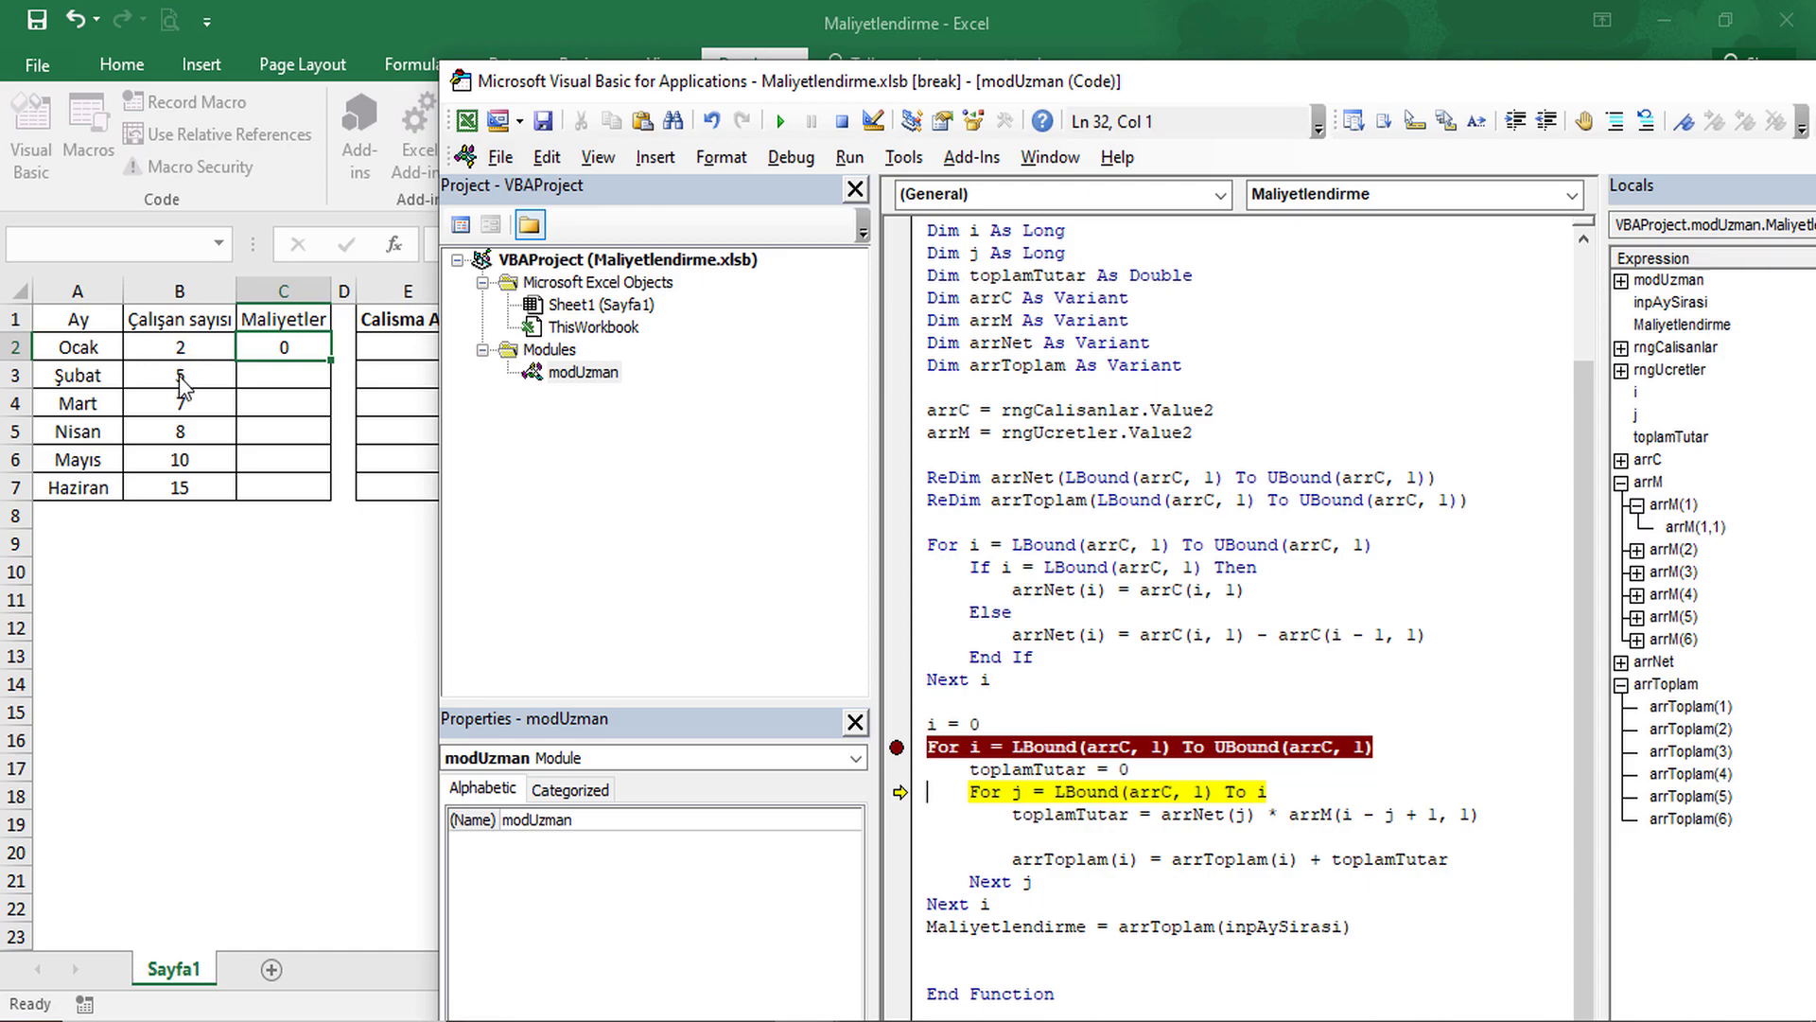
double_click(795, 83)
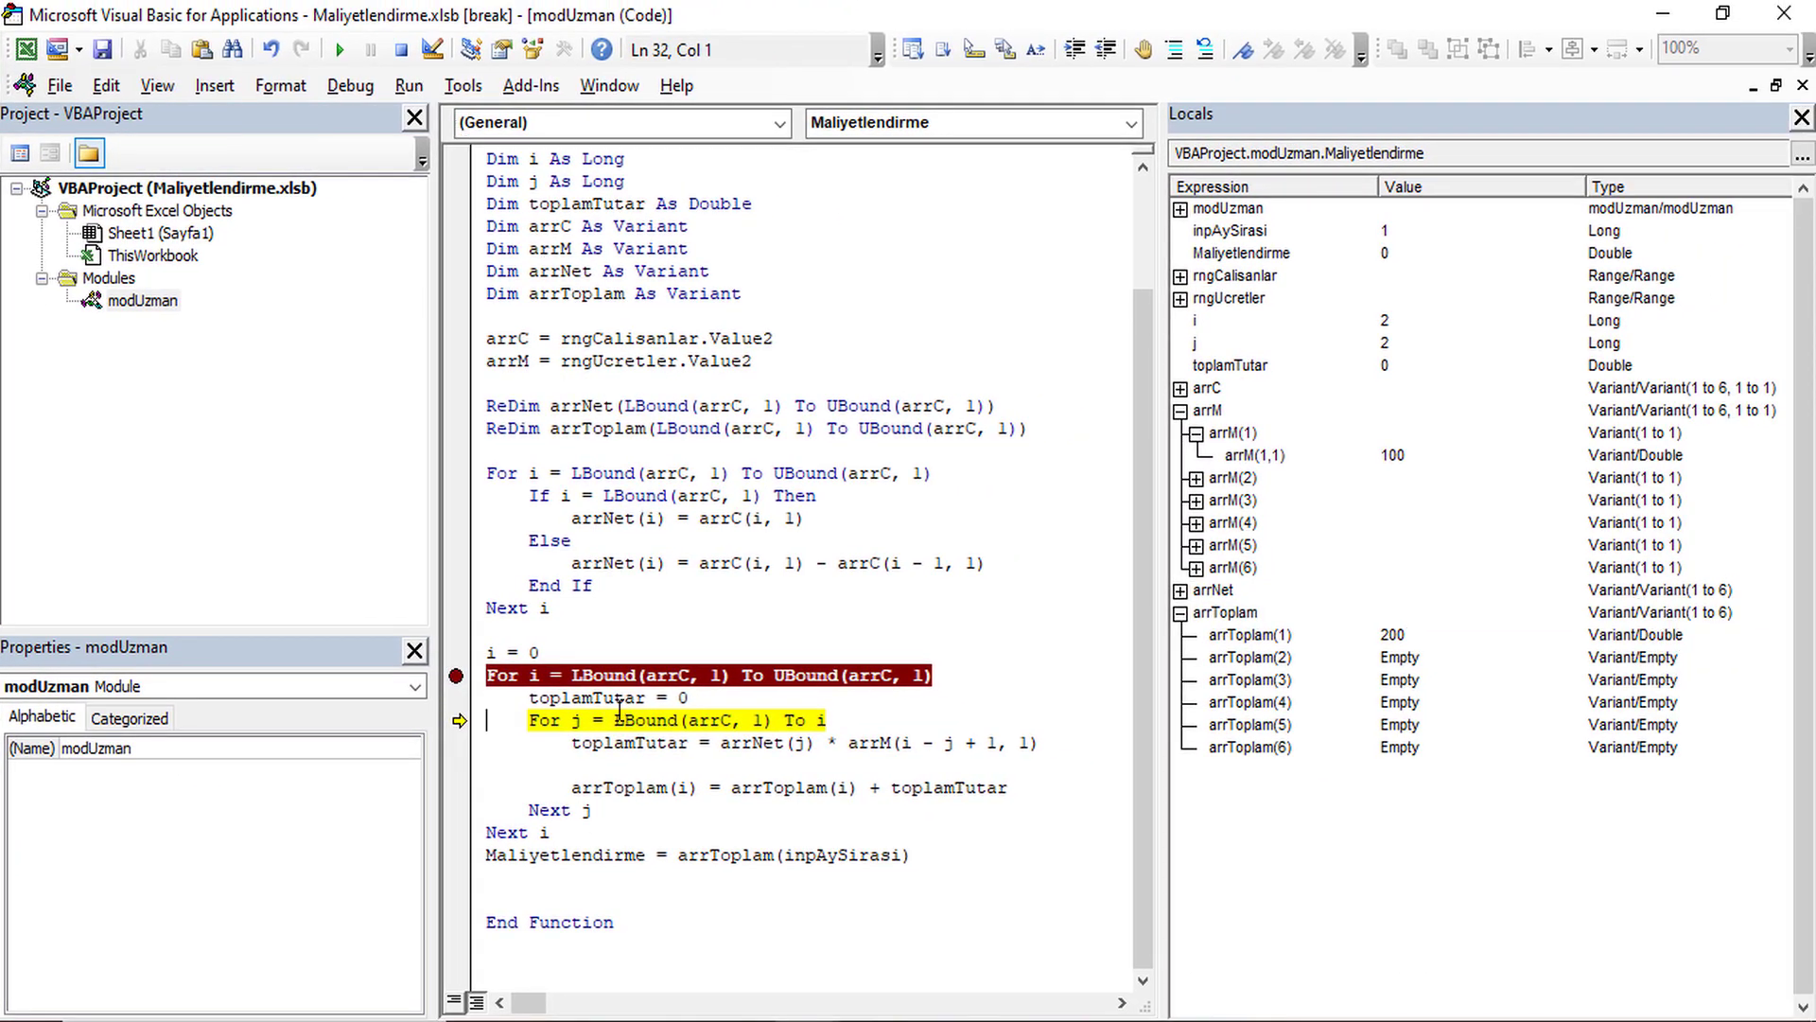
Step through month two's calculation until arrToplam(2) holds 400, then restore the editor over Excel.
mouse_move(577, 721)
key("F8")
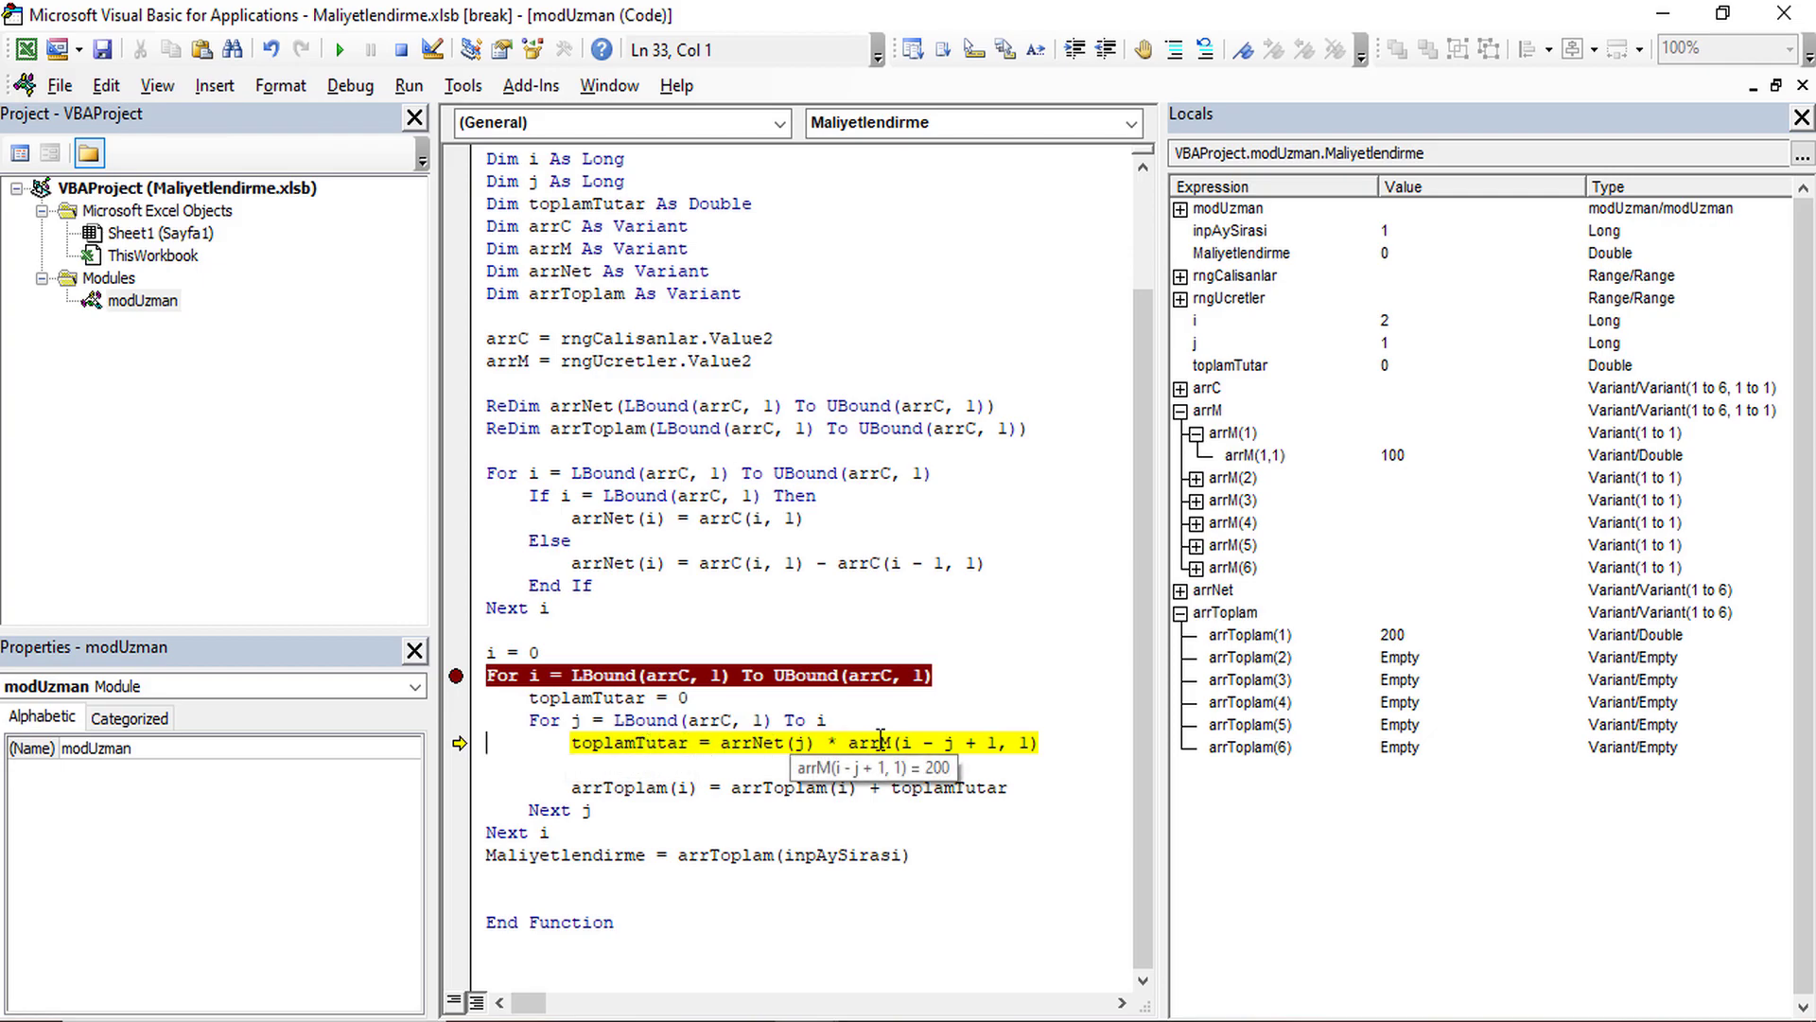
key("F8")
key("F8")
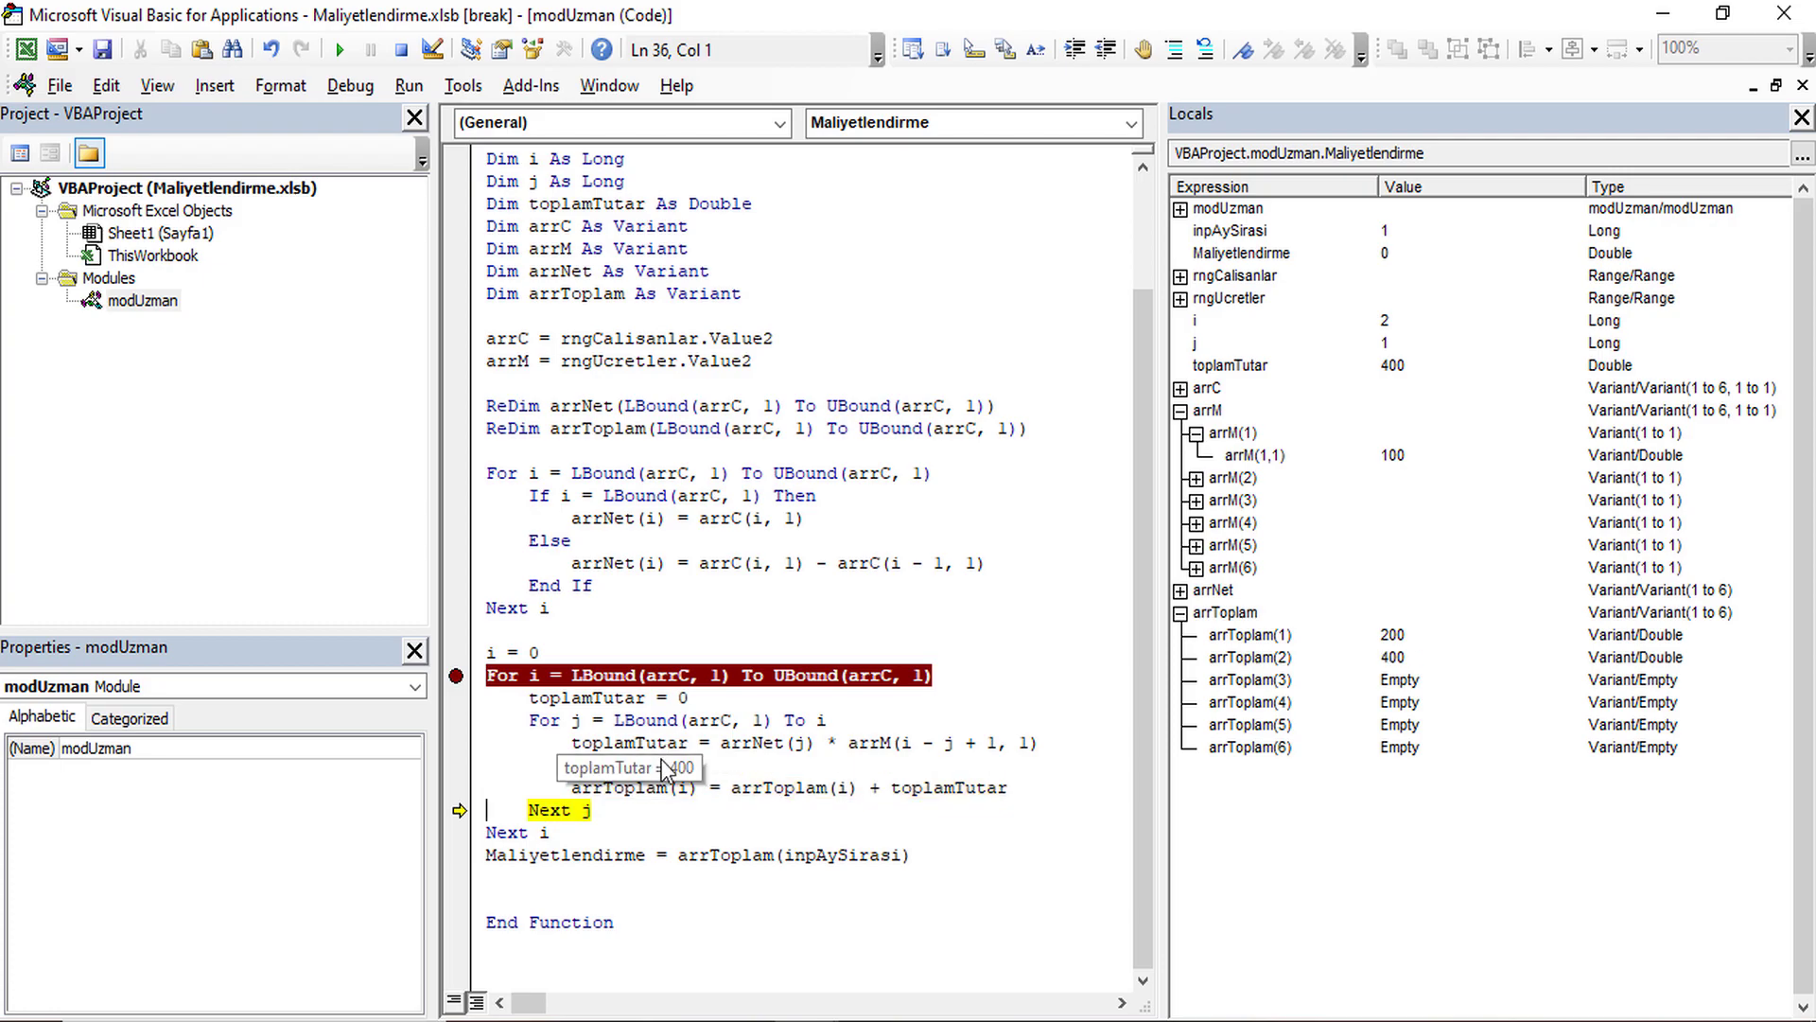
key("F8")
double_click(359, 22)
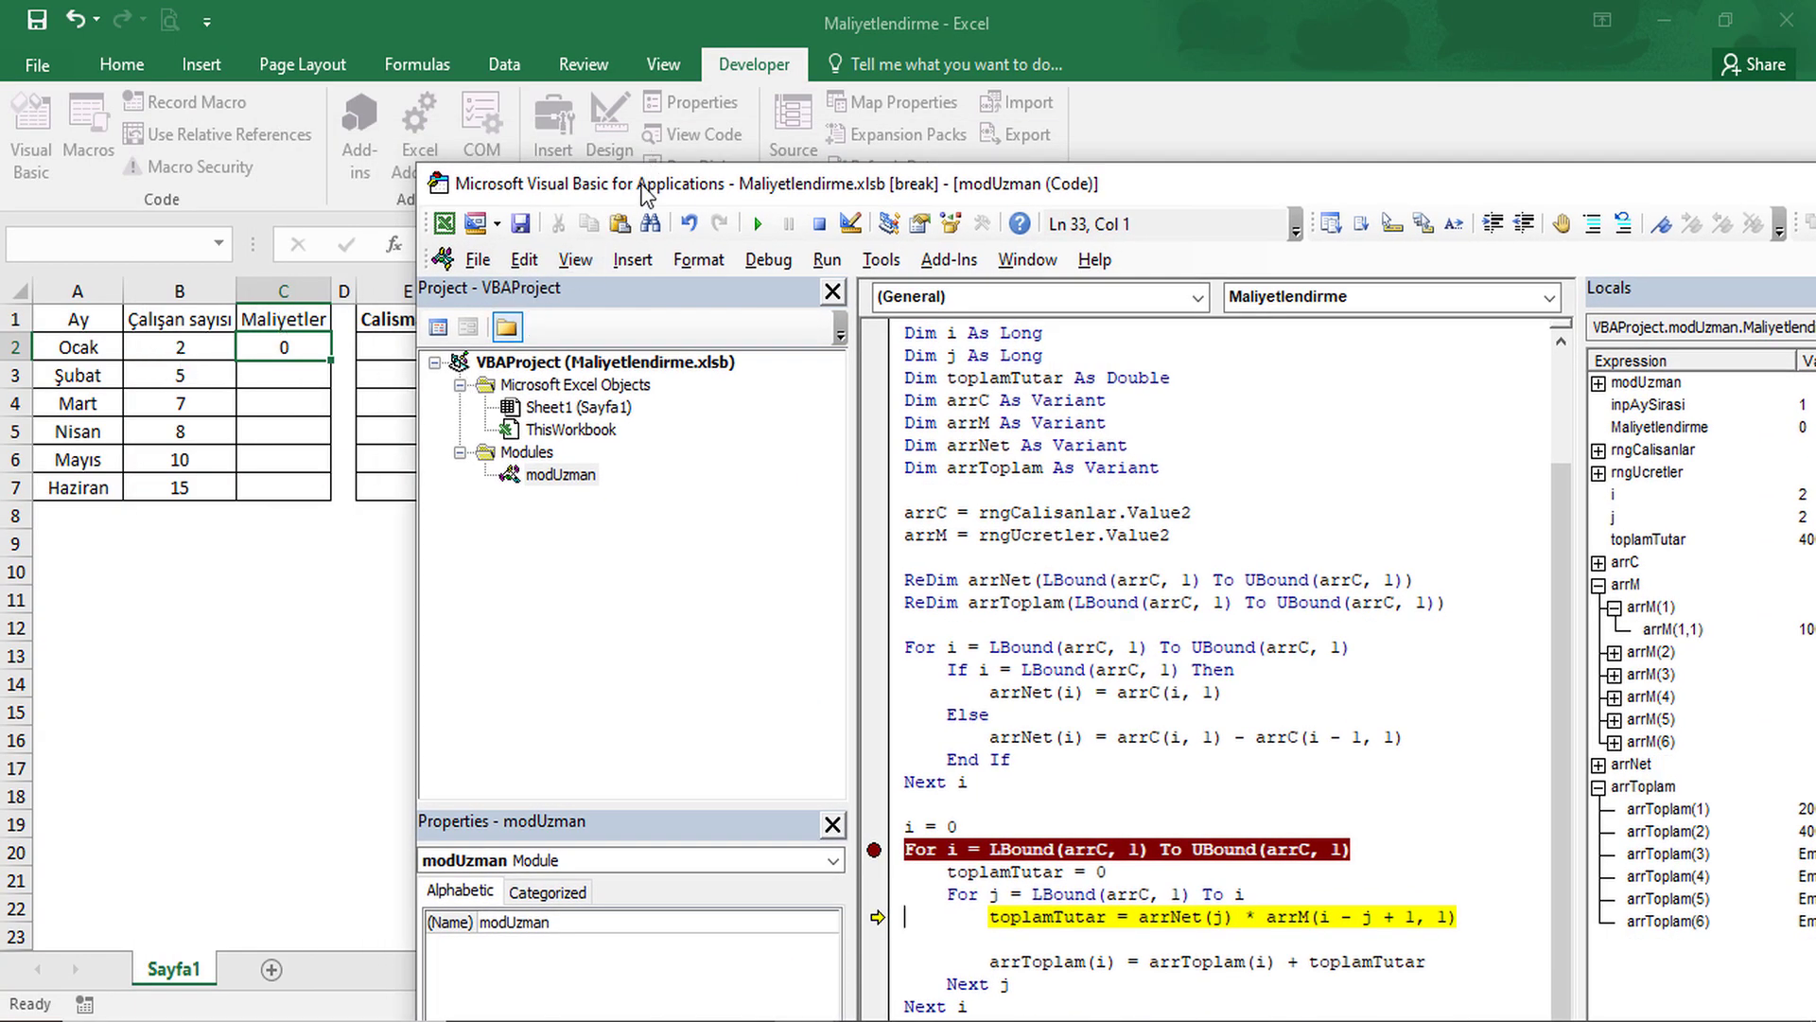
Compare the monthly cost table with arrToplam(2) = 400 by resizing and moving the editor.
left_click_drag(639, 185, 757, 294)
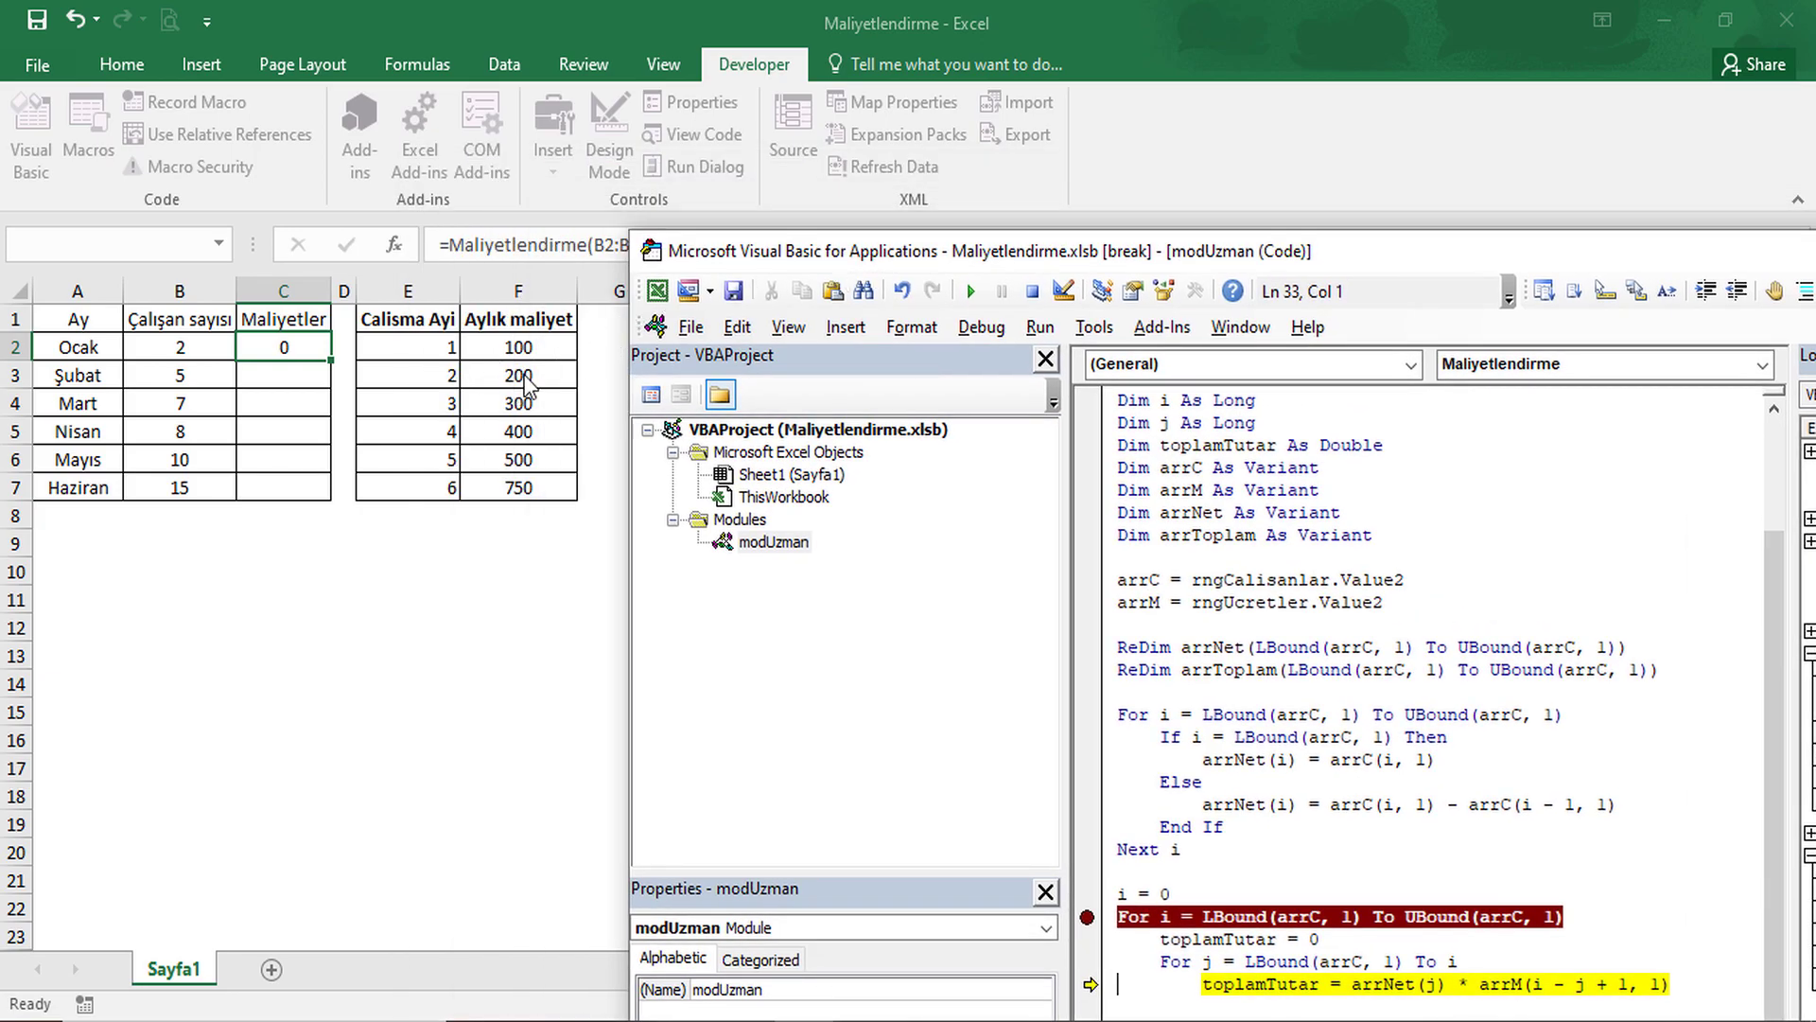
double_click(830, 255)
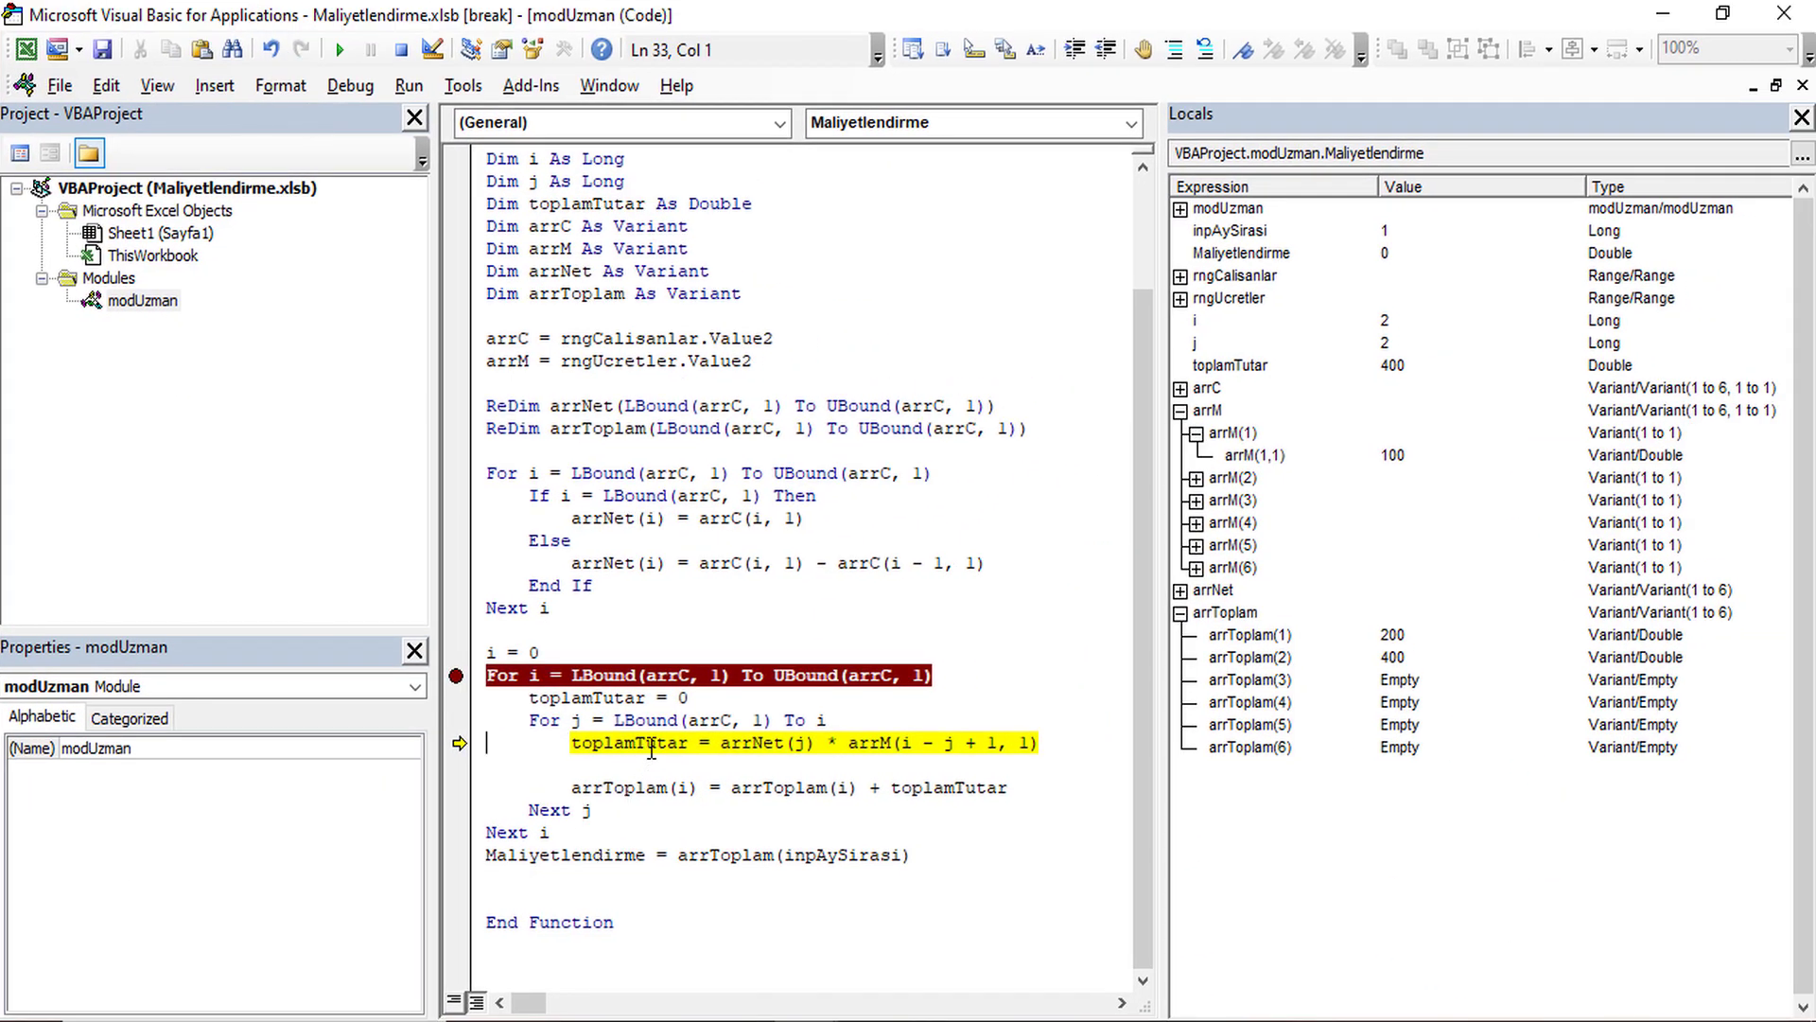
left_click(1188, 787)
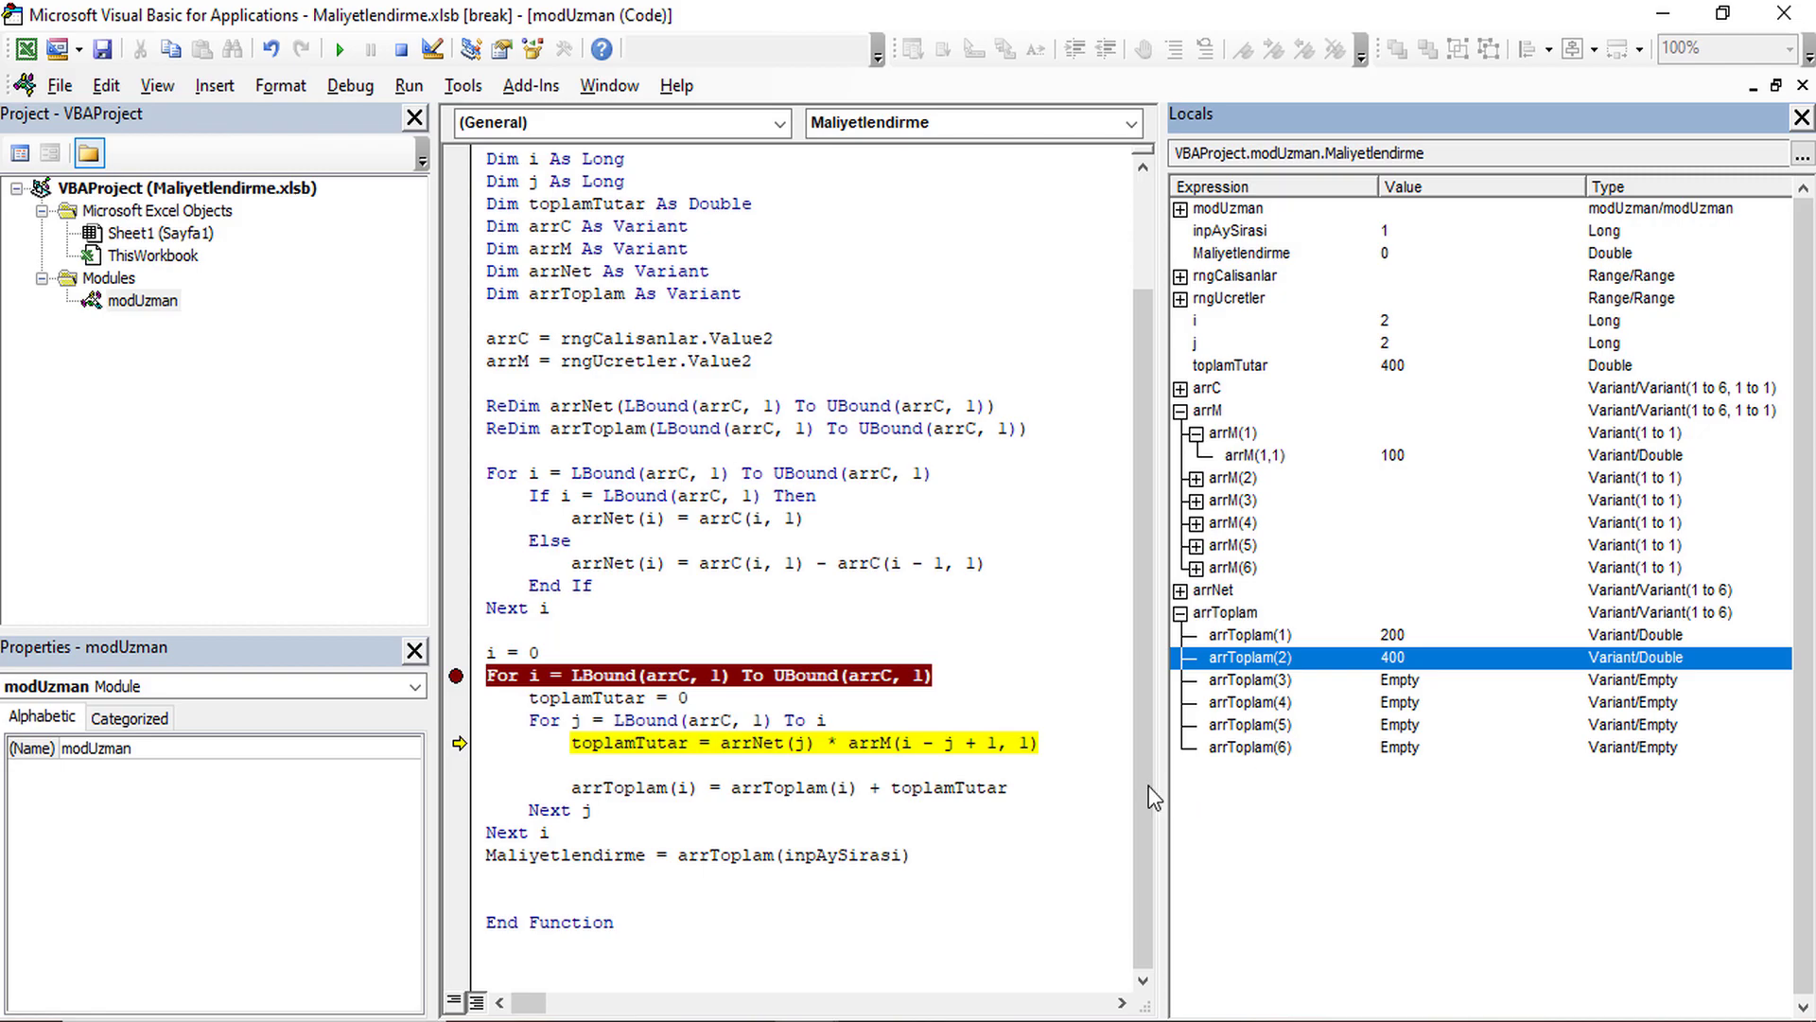
double_click(174, 15)
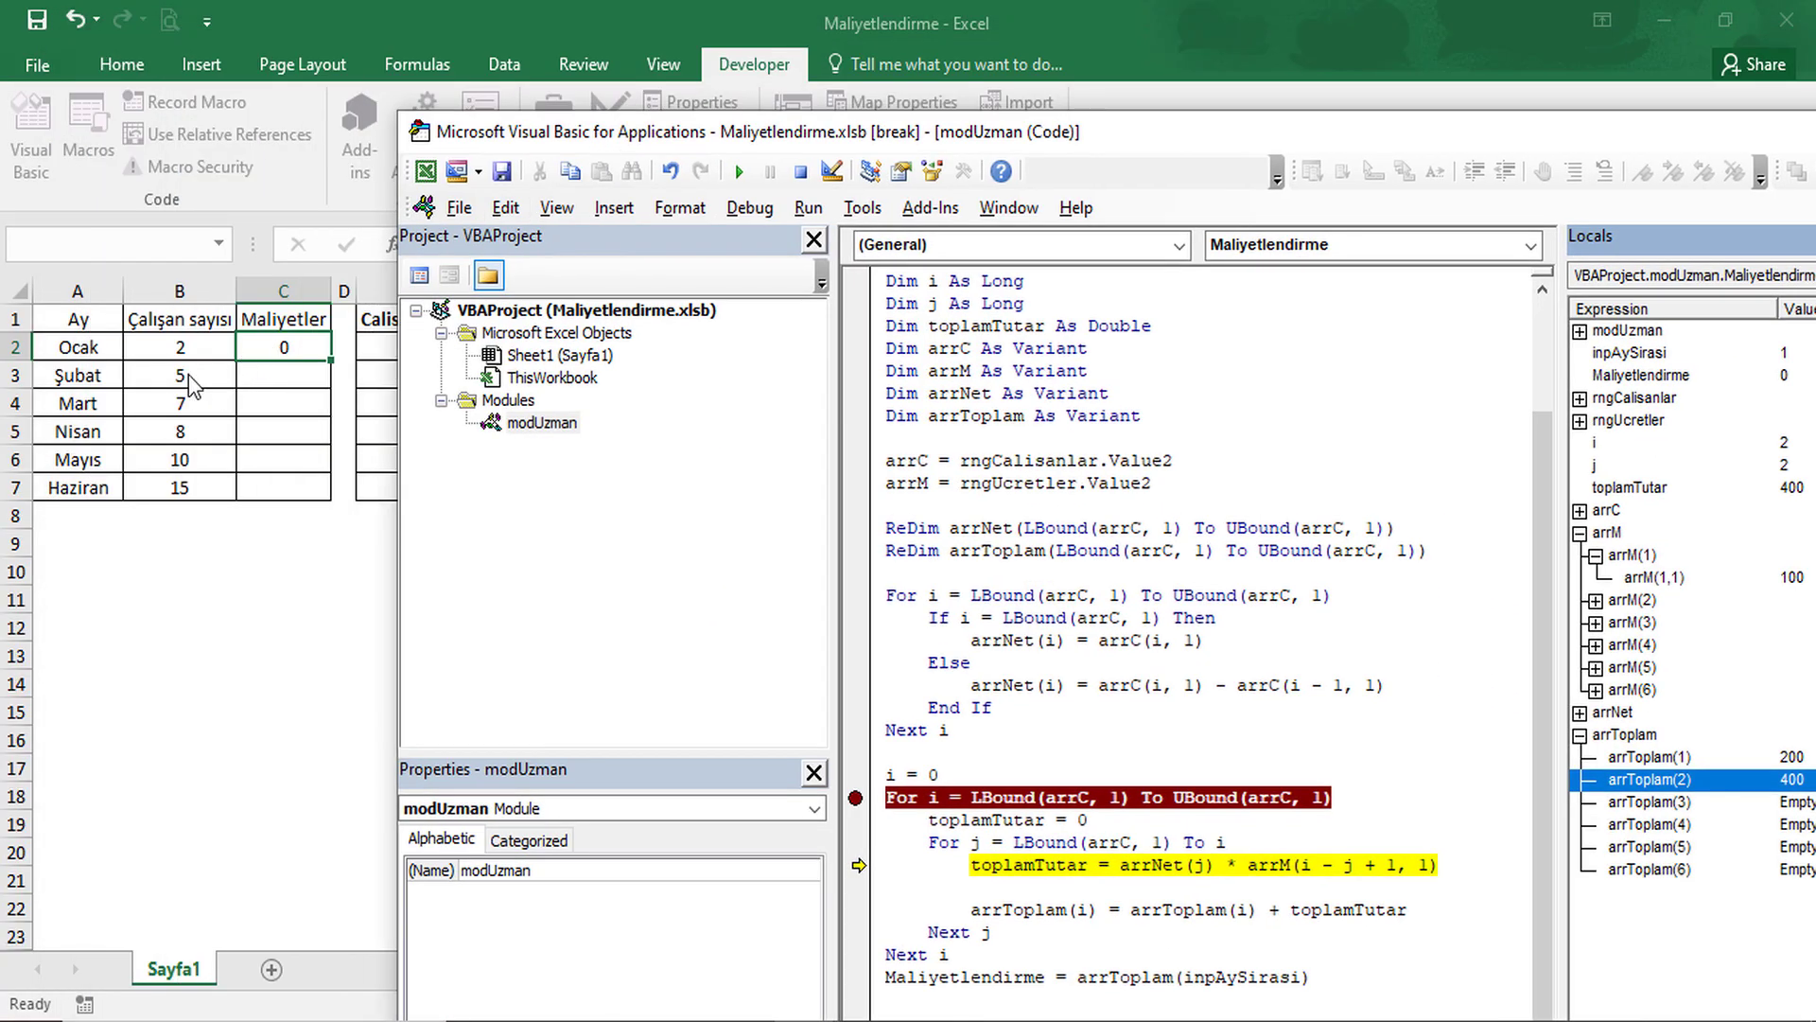
left_click_drag(1114, 138, 1097, 130)
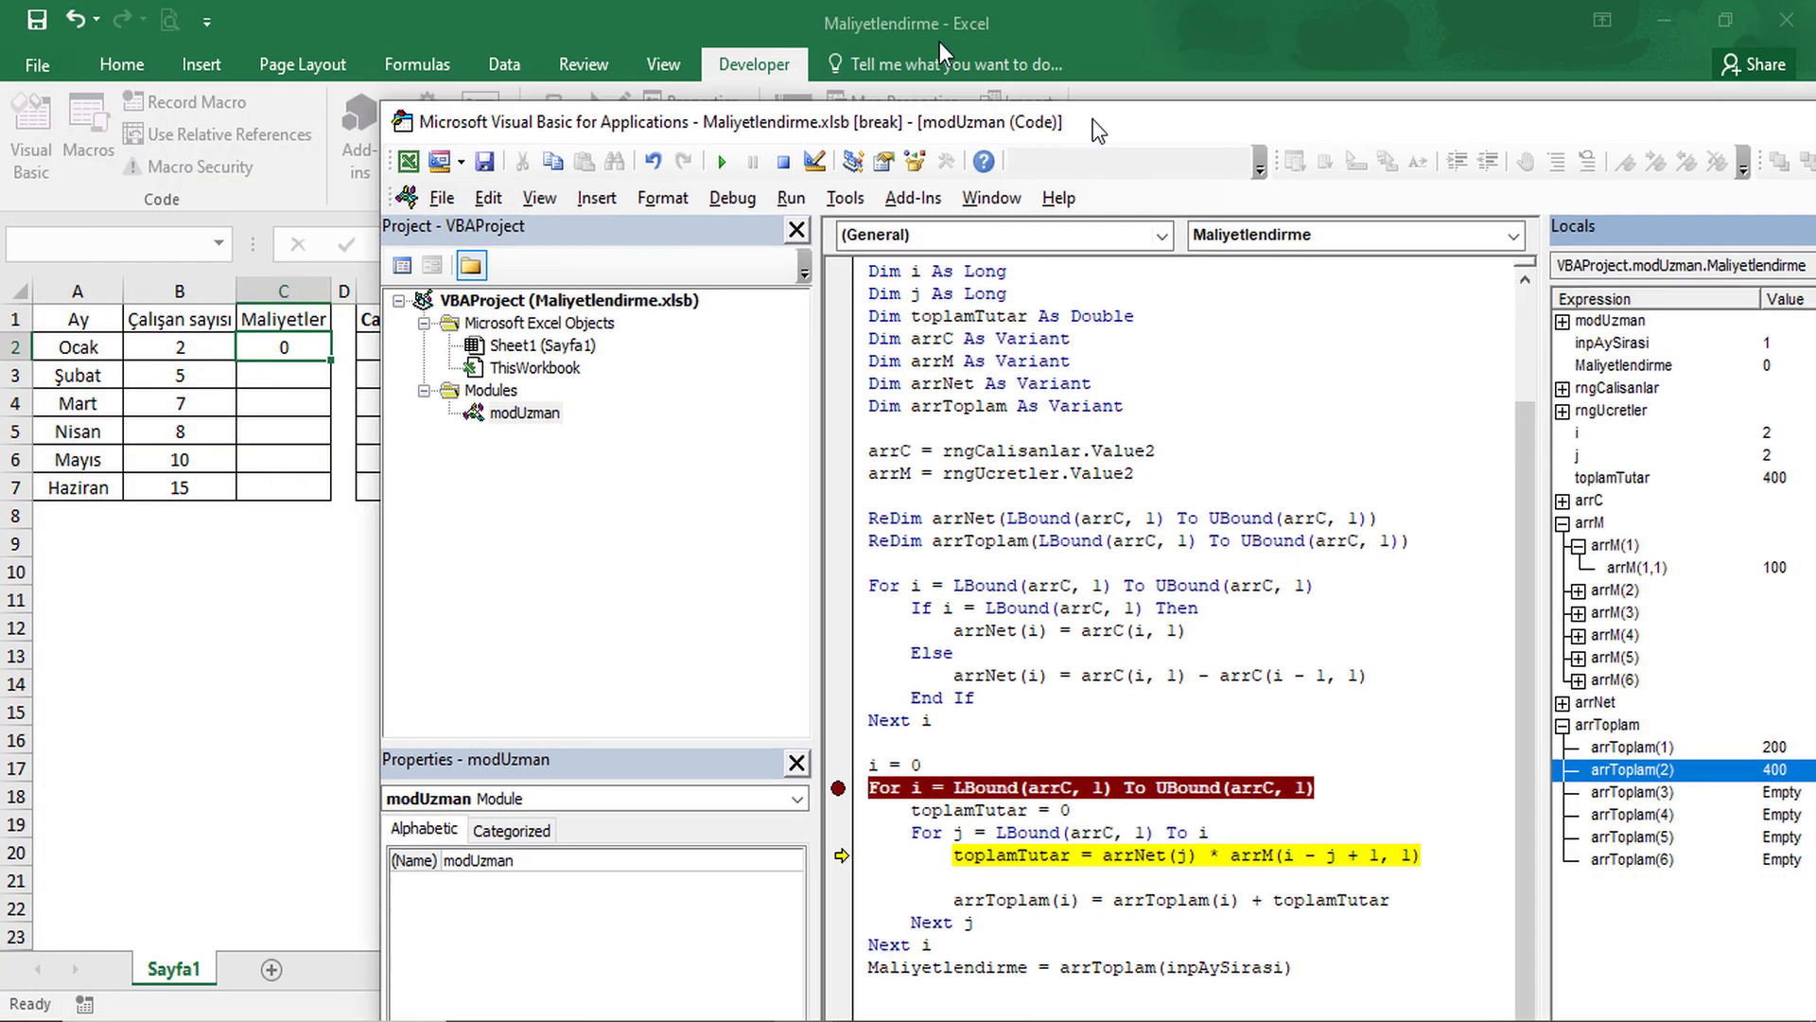
double_click(1092, 130)
Inspect the arrM(i - j + 1, 1) index term and the current value of j.
left_click_drag(1002, 743, 905, 742)
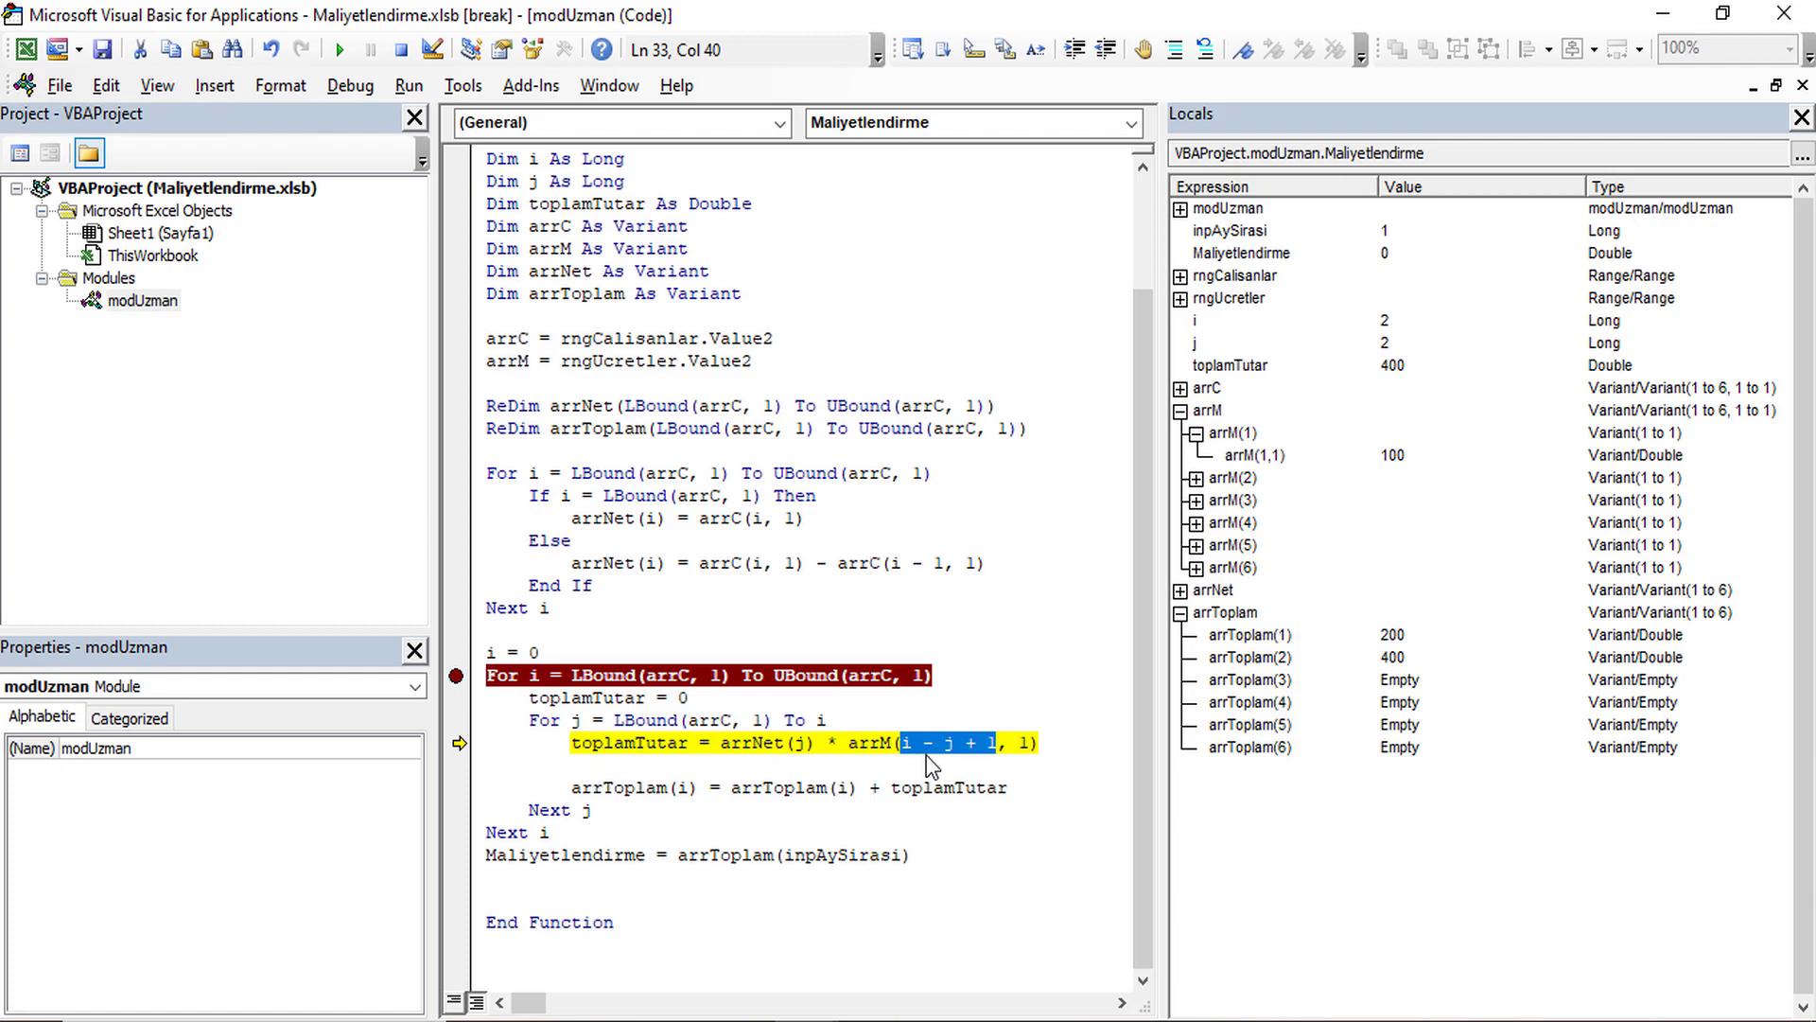
left_click(906, 743)
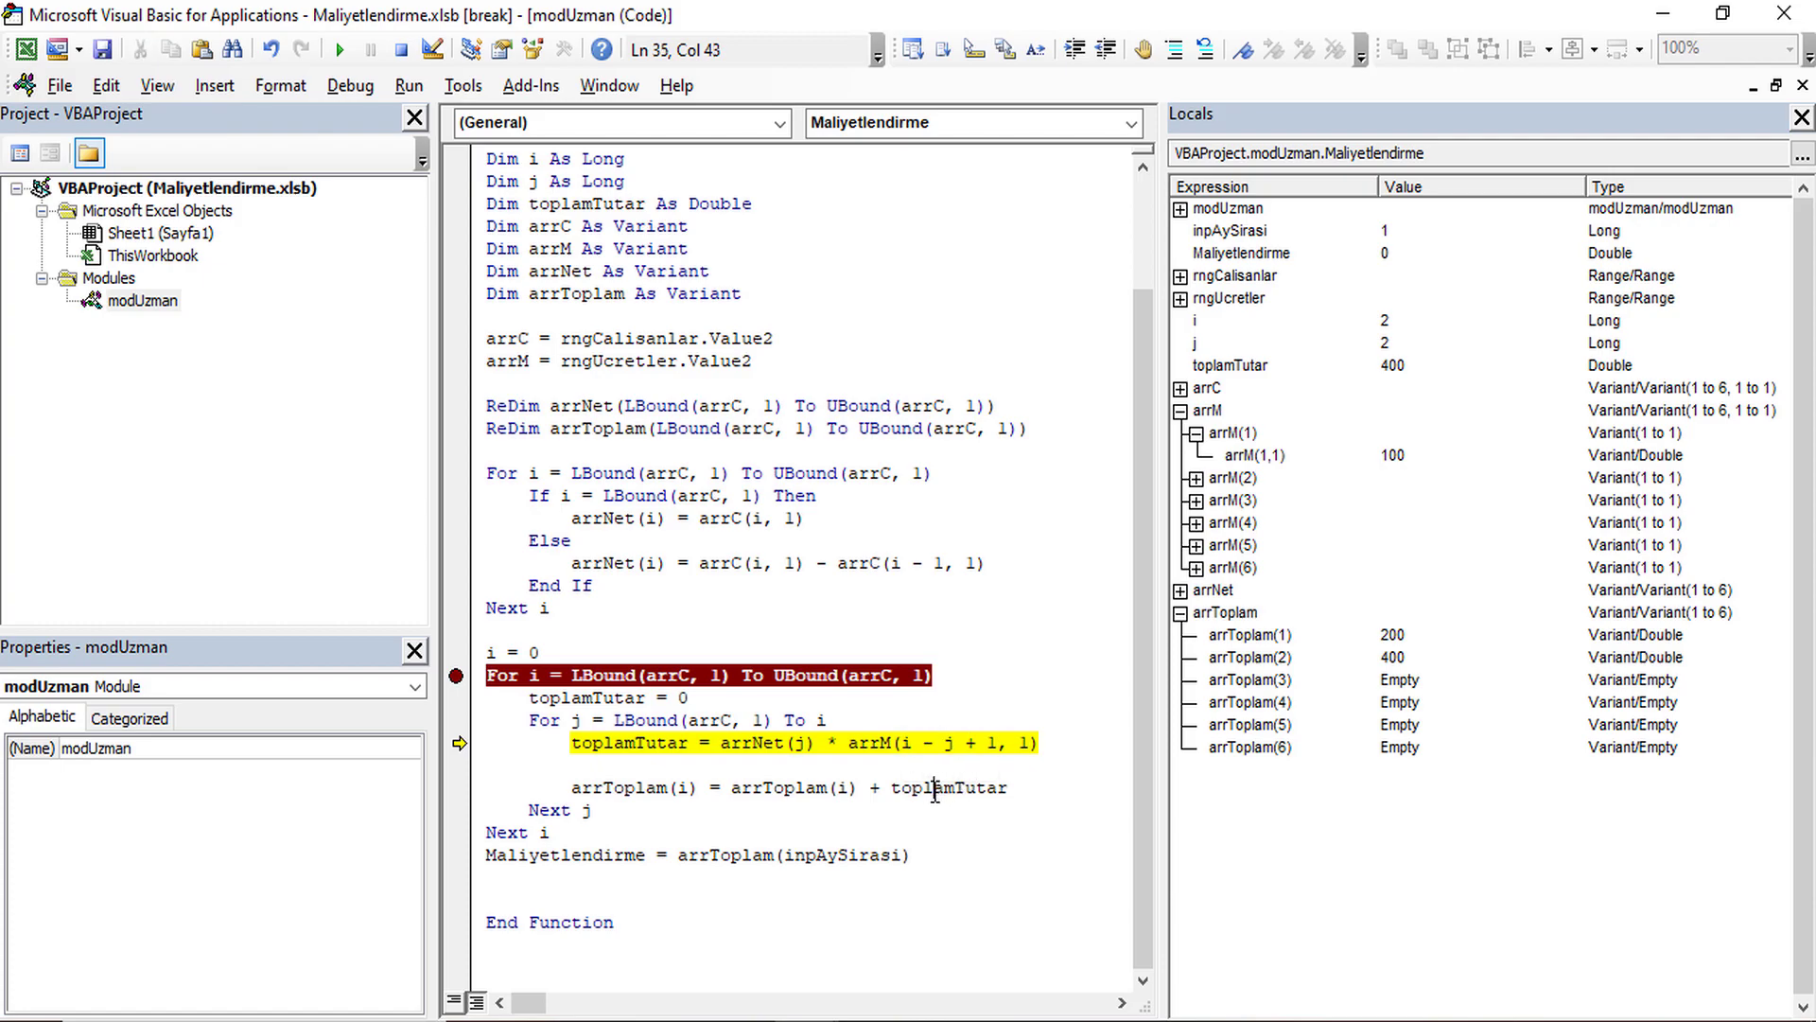
left_click_drag(906, 744, 952, 744)
left_click(906, 743)
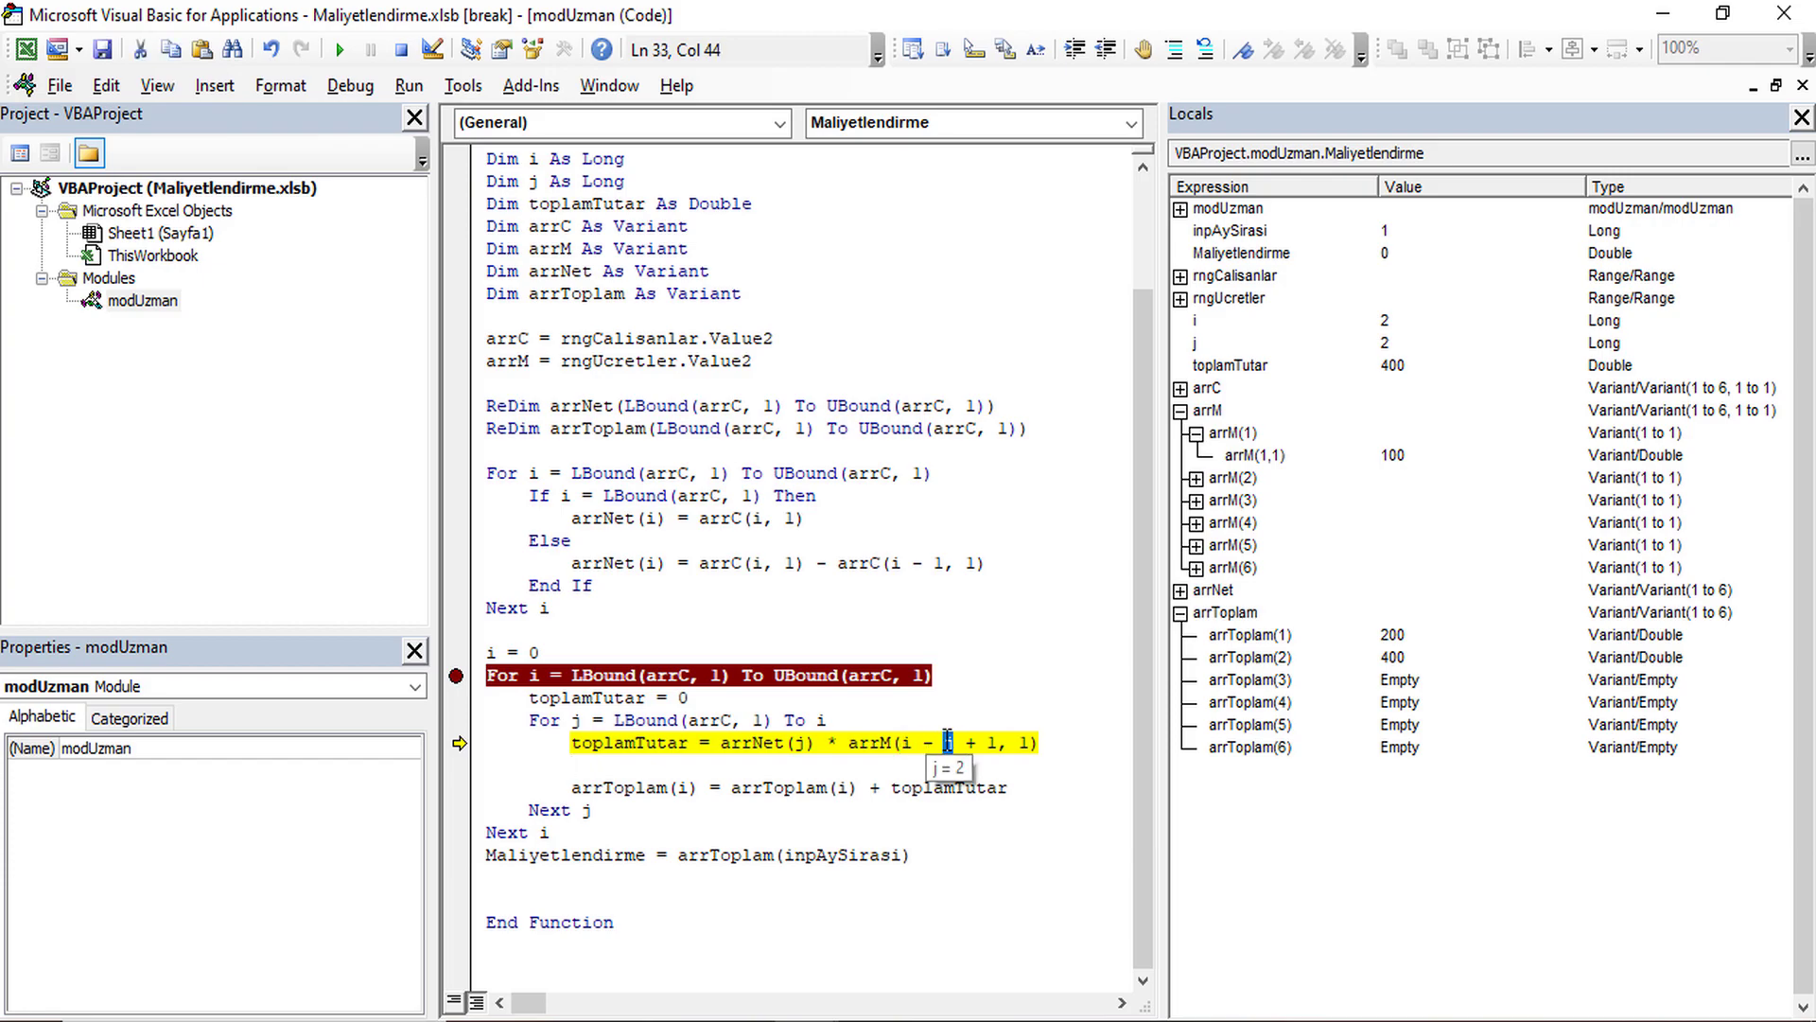
left_click(939, 795)
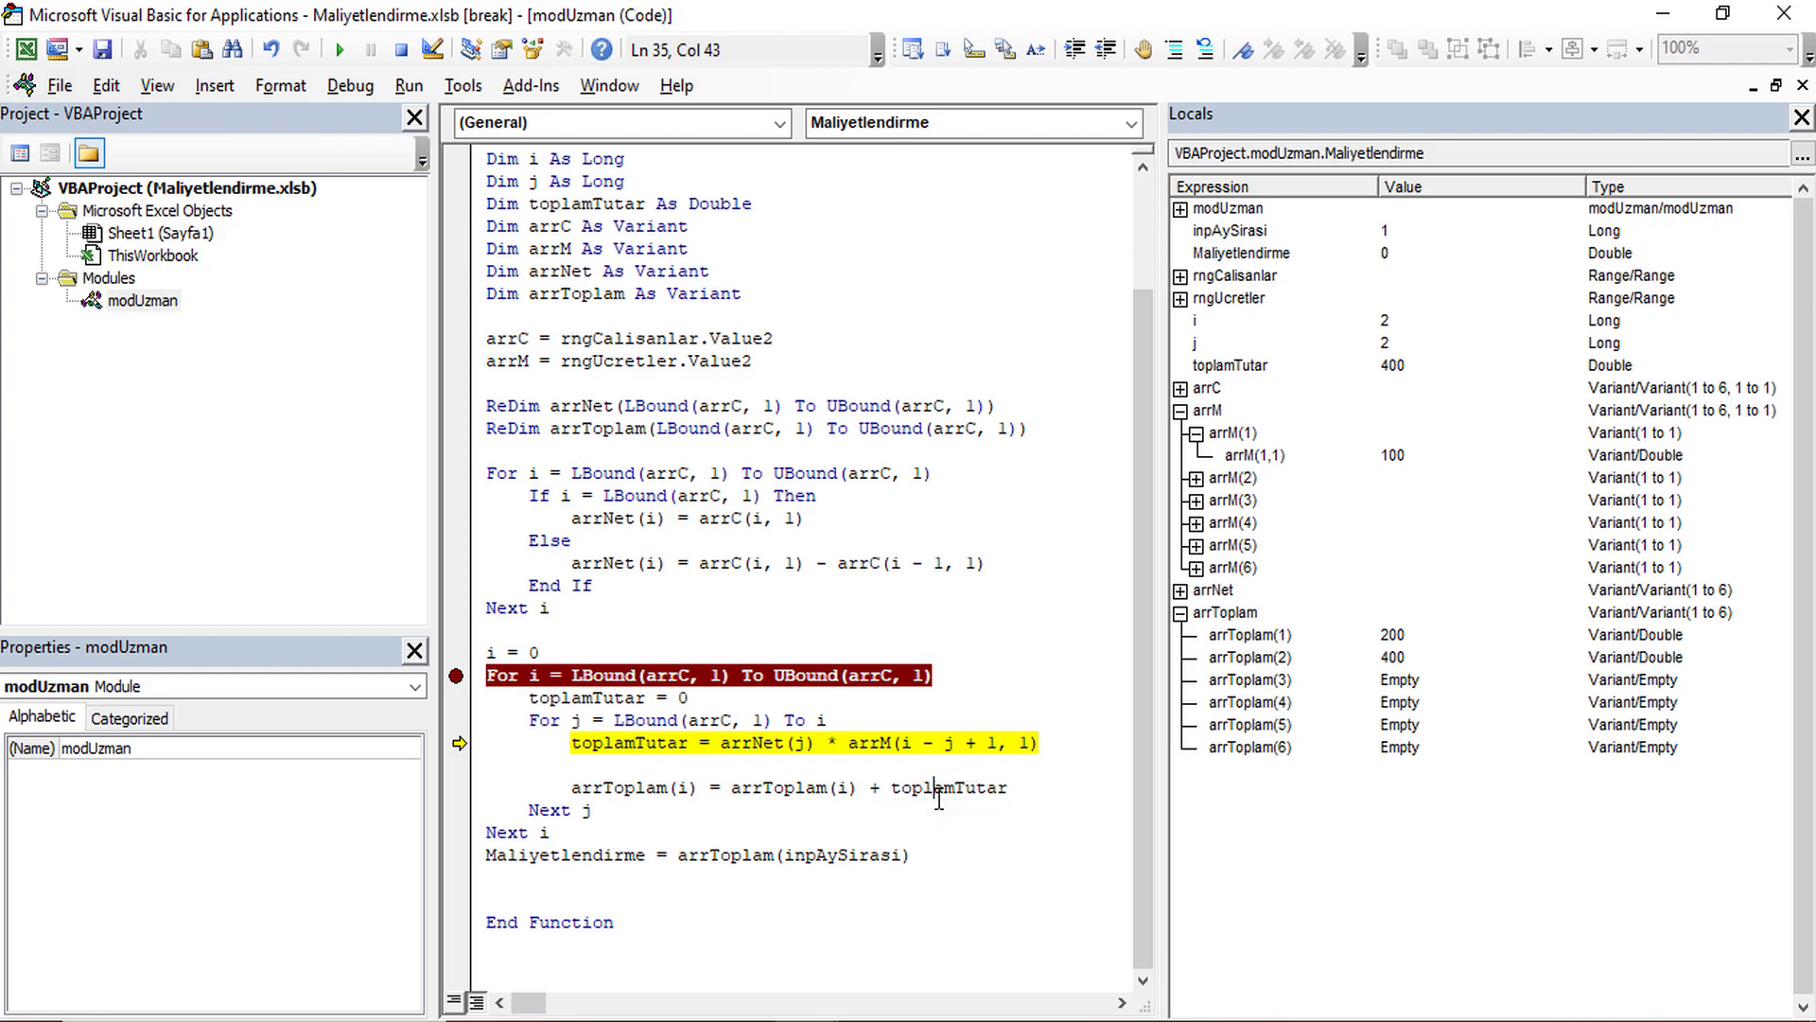
left_click_drag(849, 743, 1061, 739)
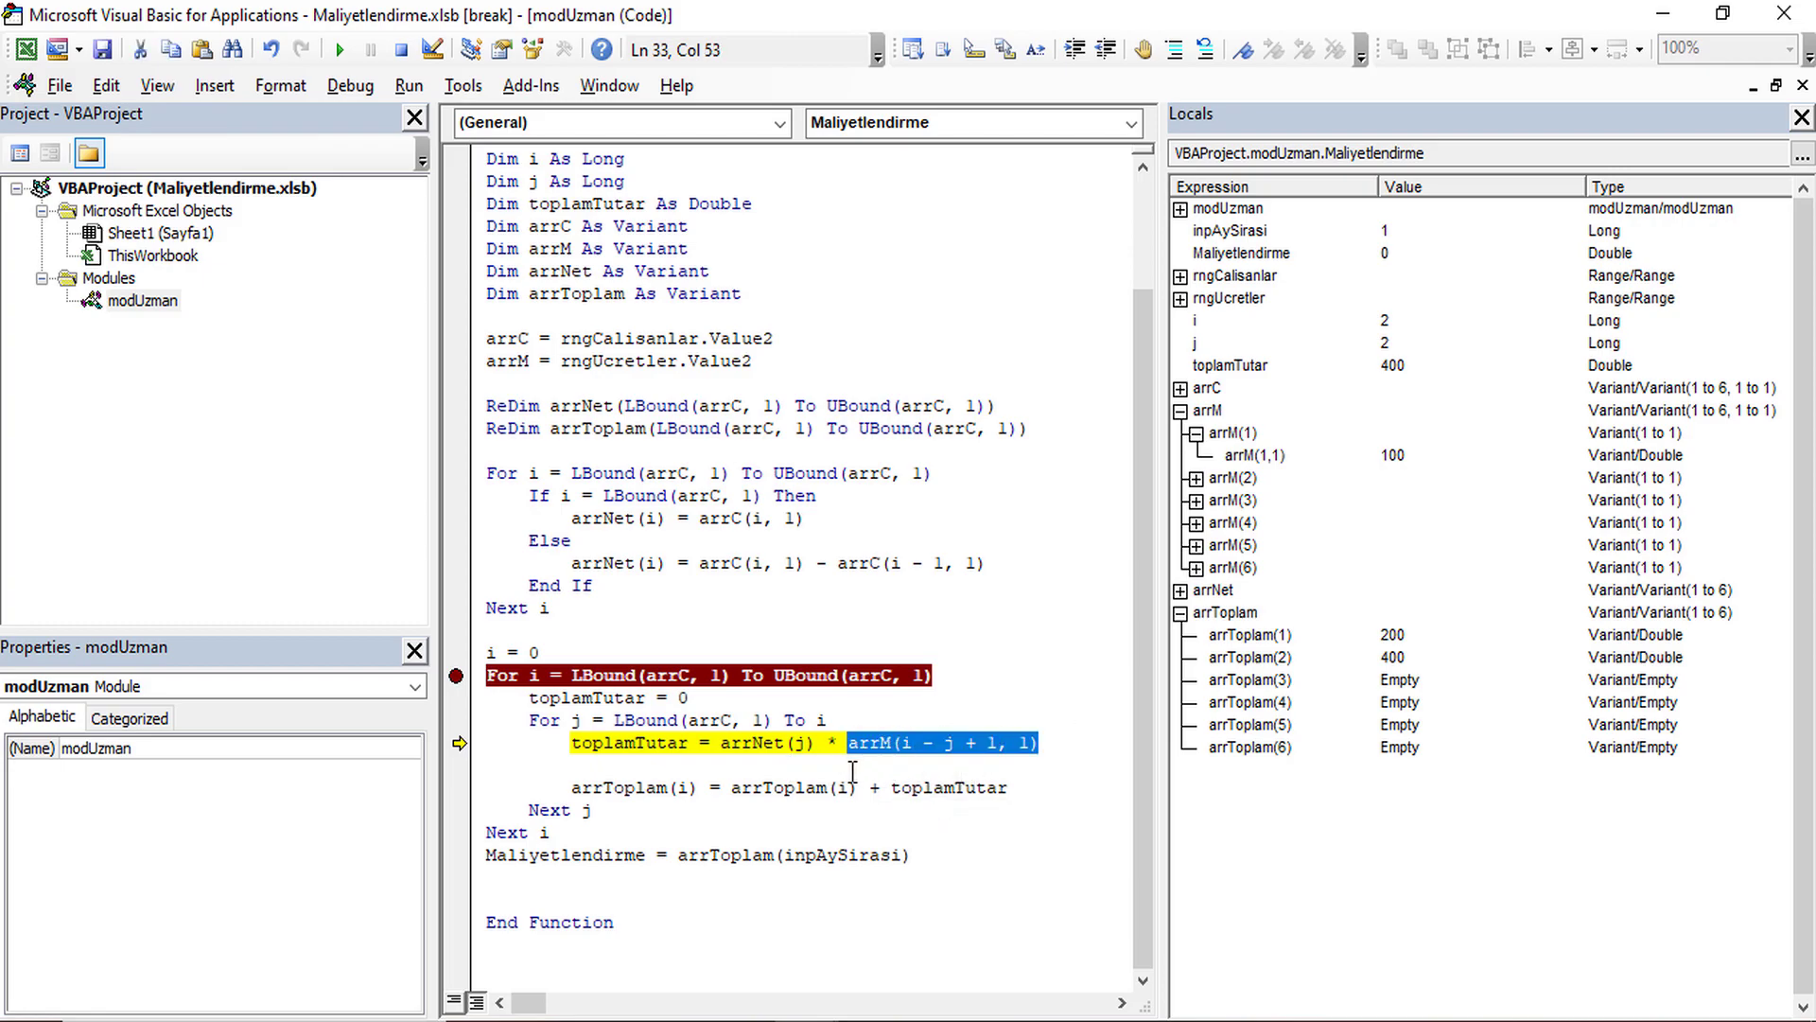
left_click(1393, 656)
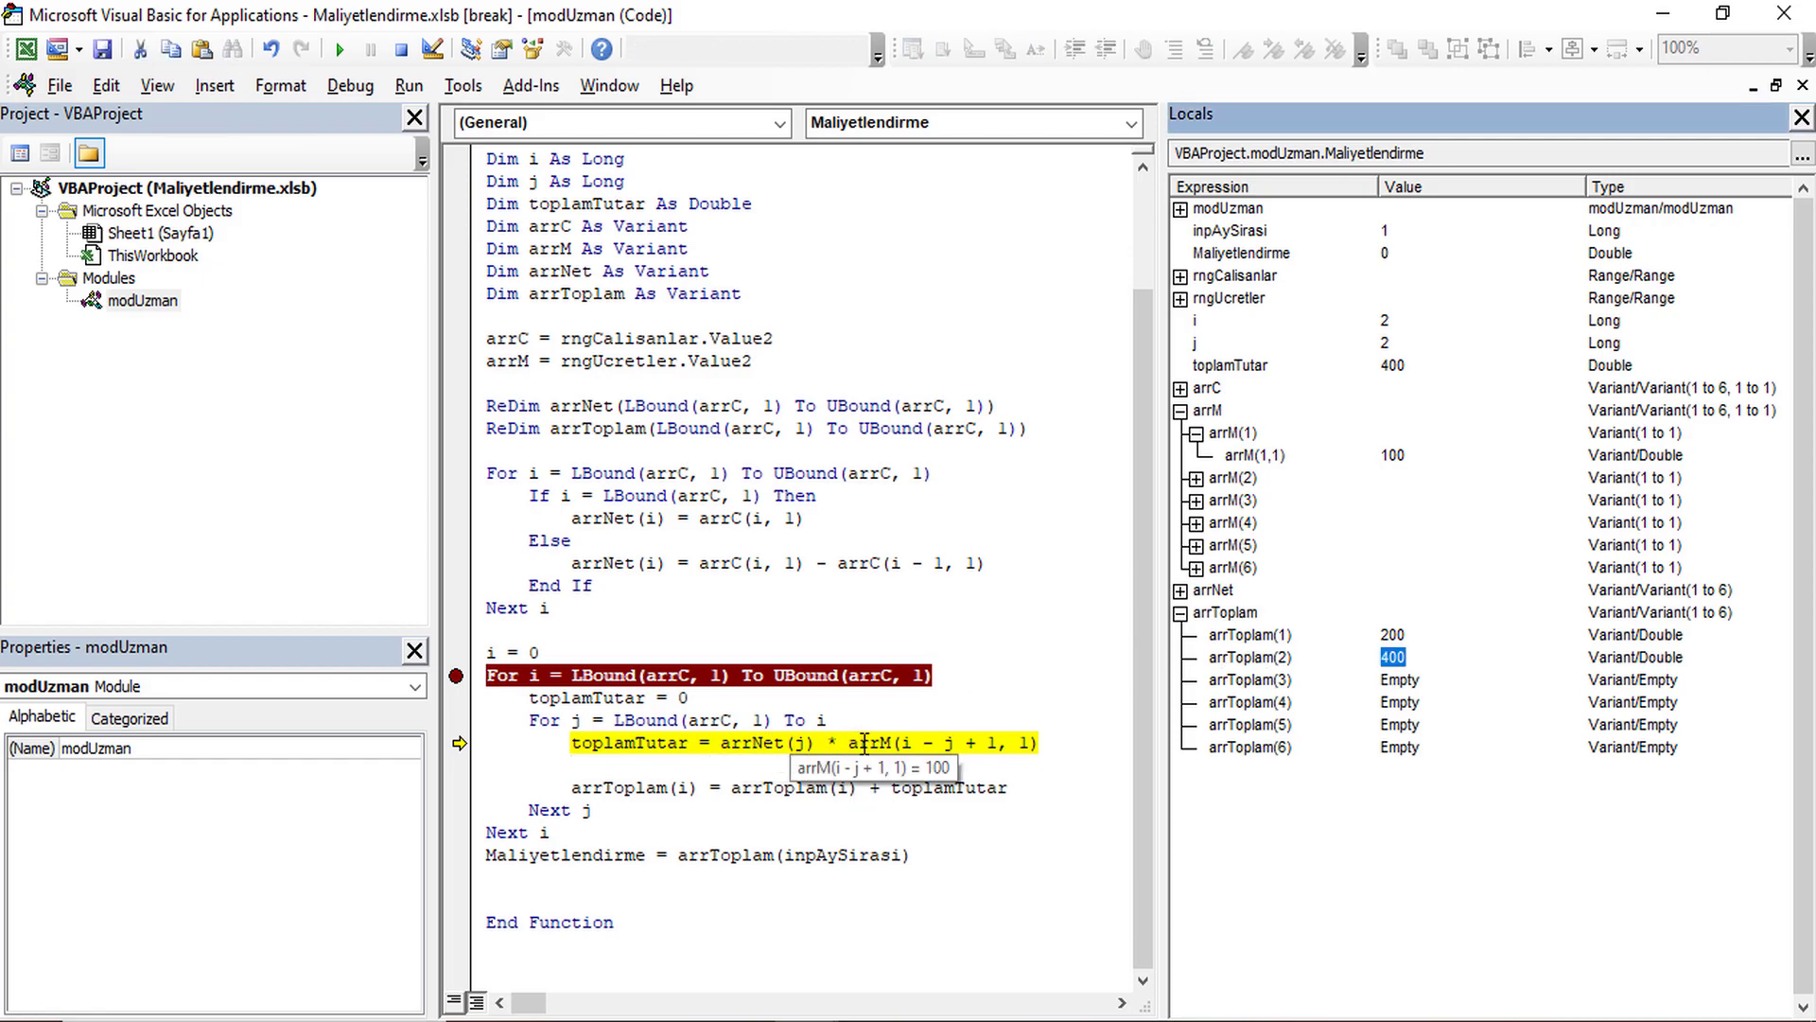
Step on until arrToplam(2) reaches 700 and the outer loop starts month three.
key("F8")
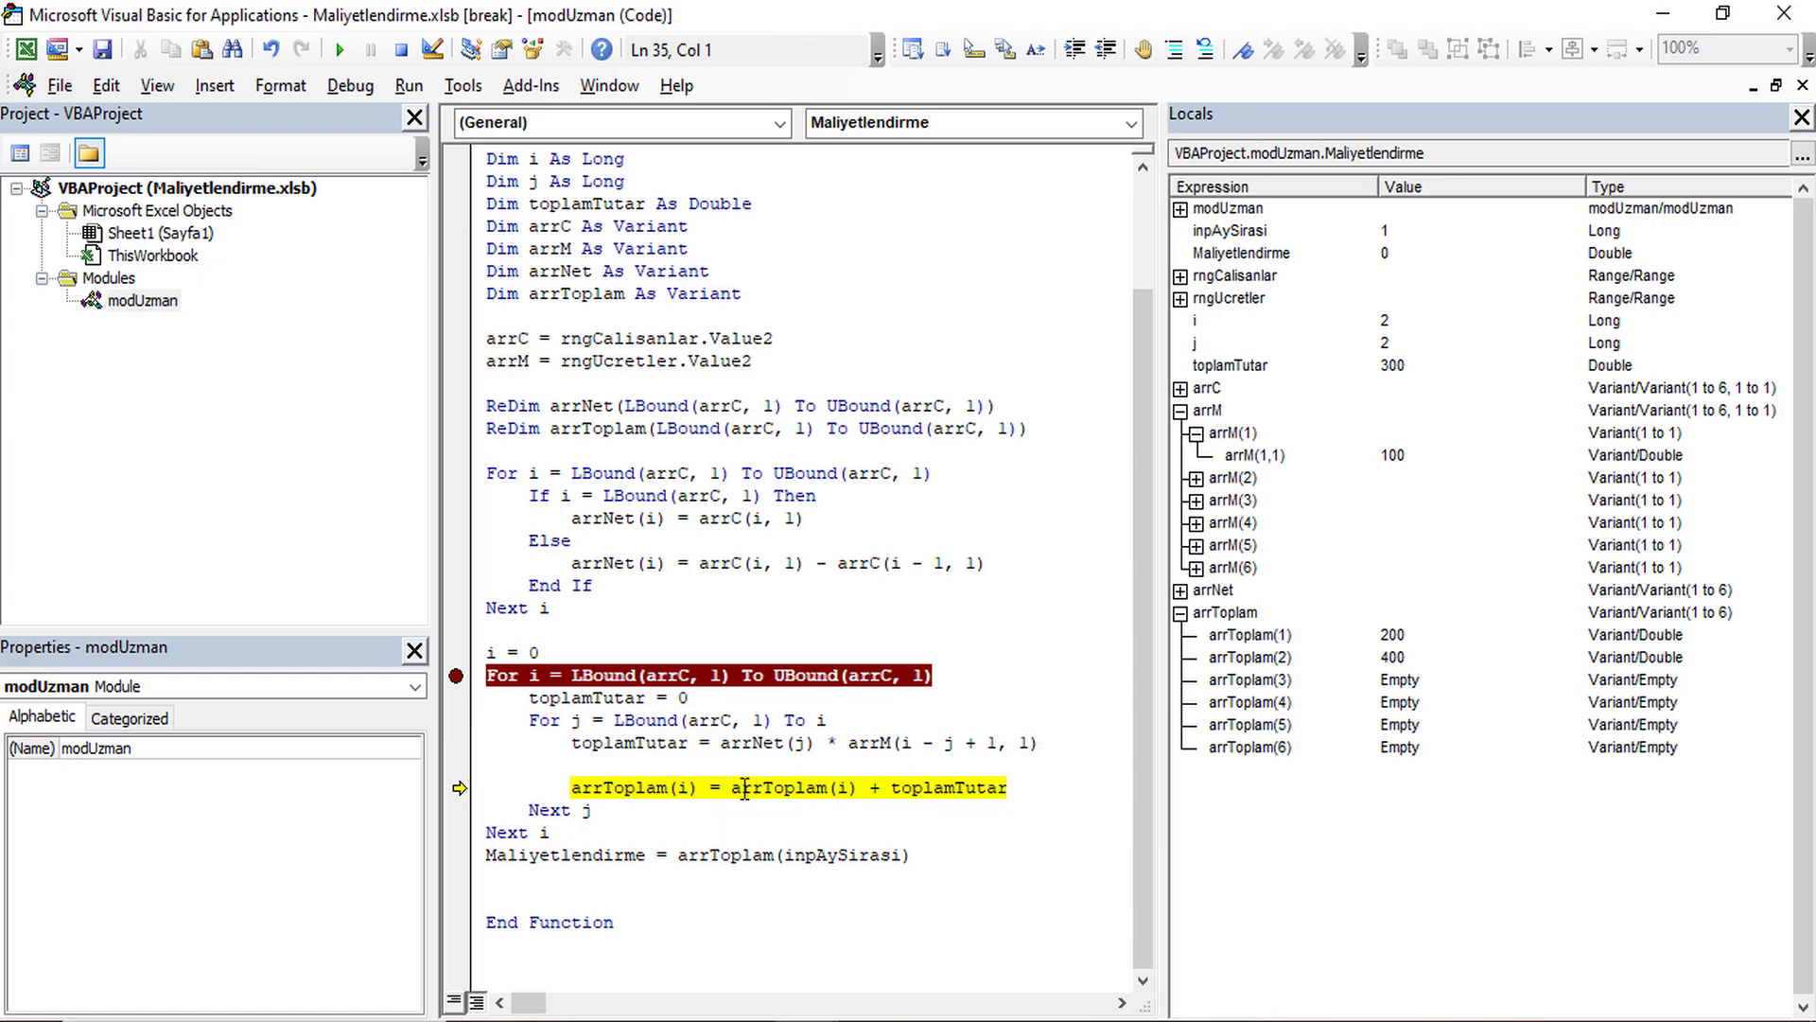
mouse_move(792, 787)
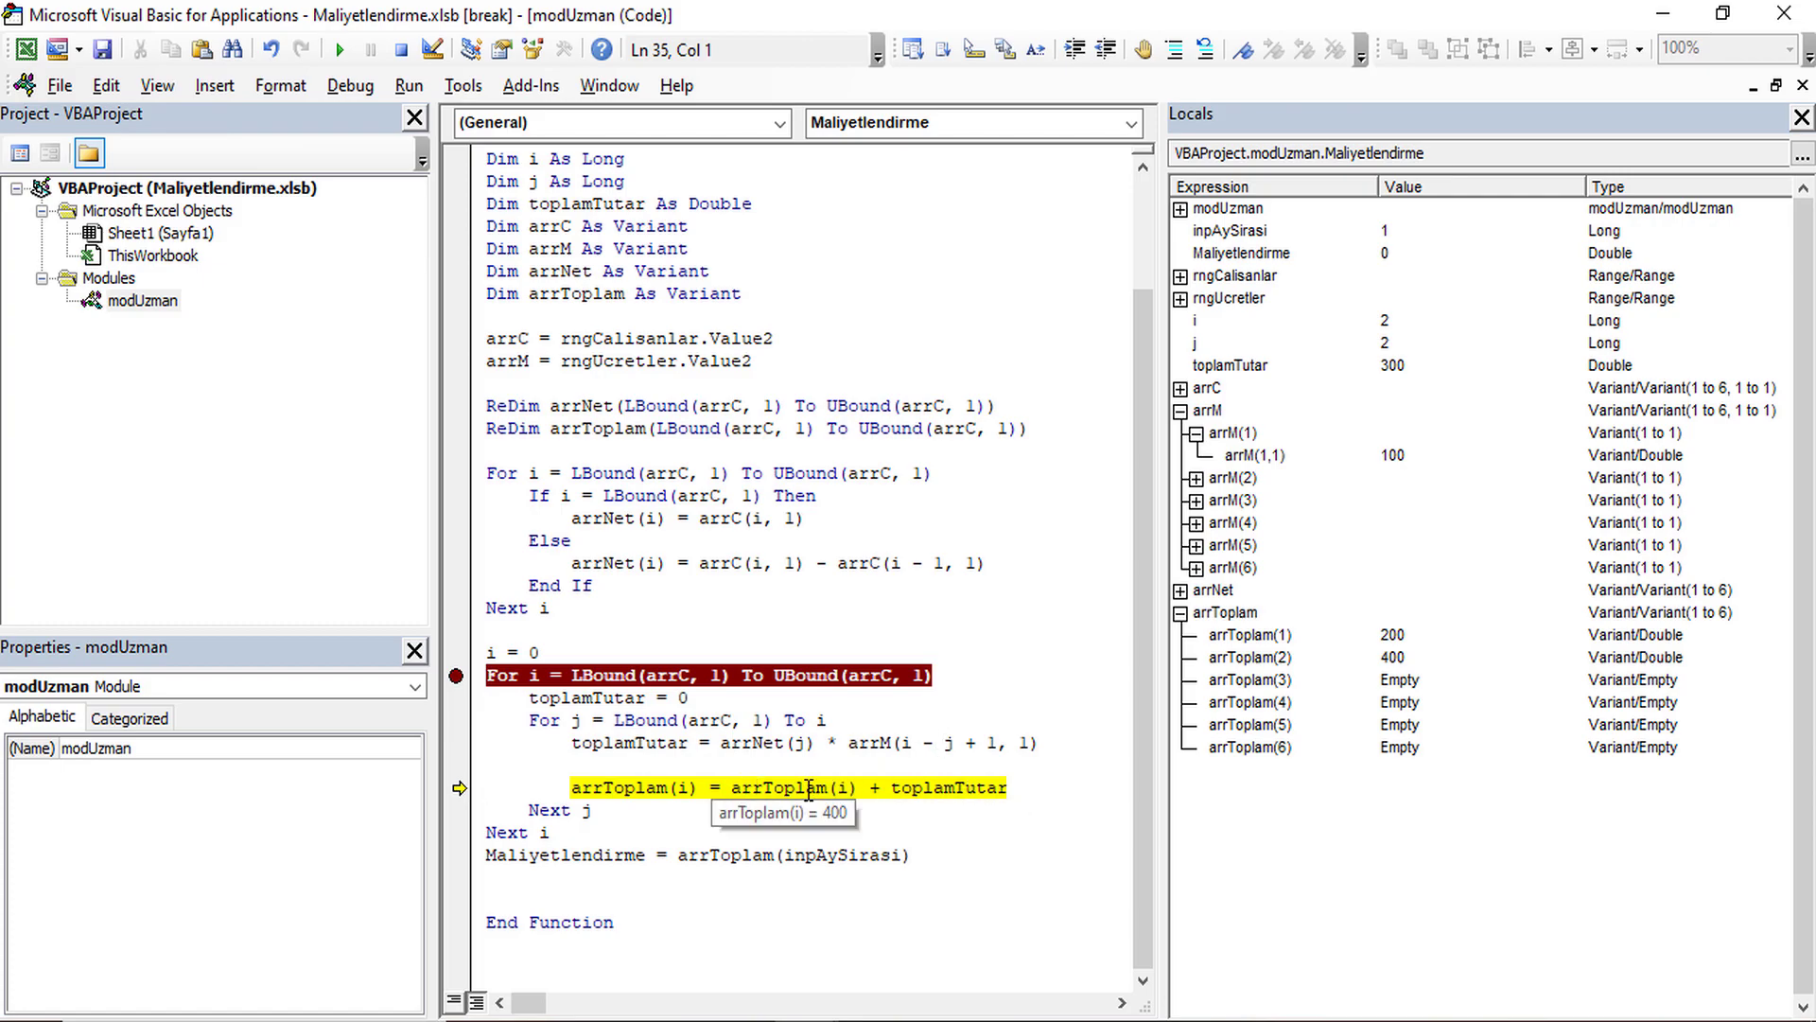
key("F8")
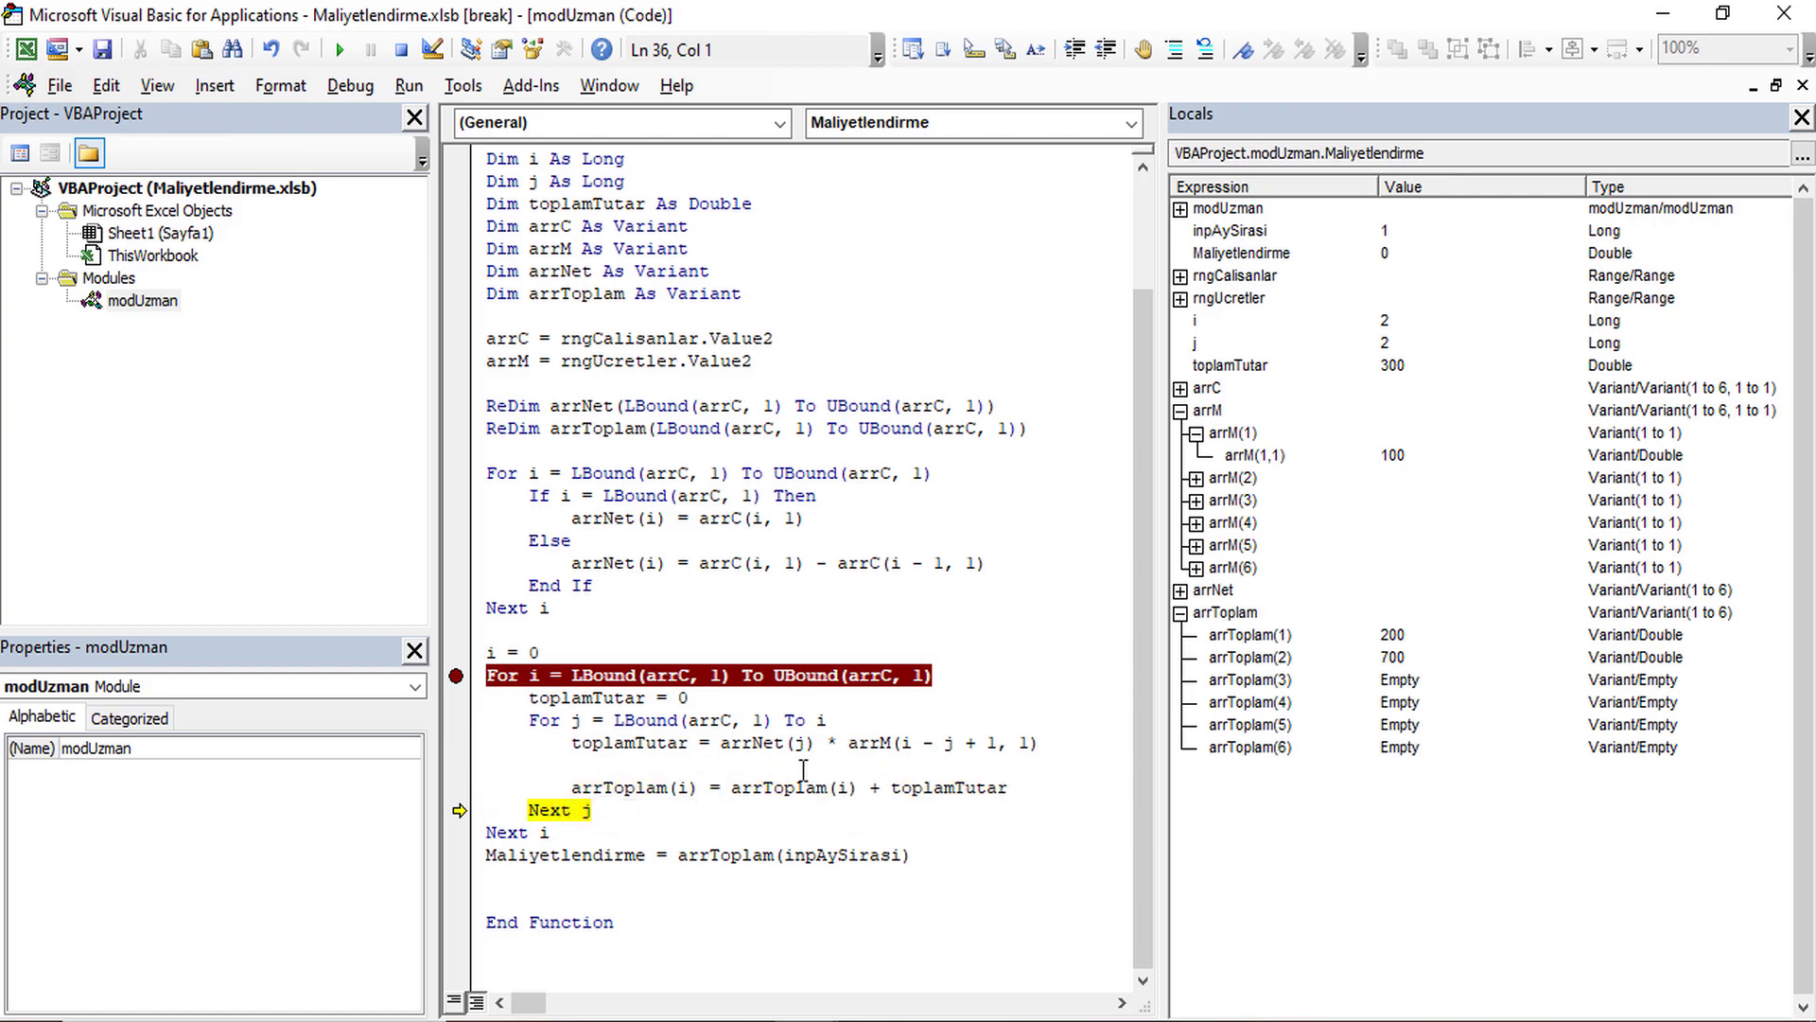
key("F8")
key("F8")
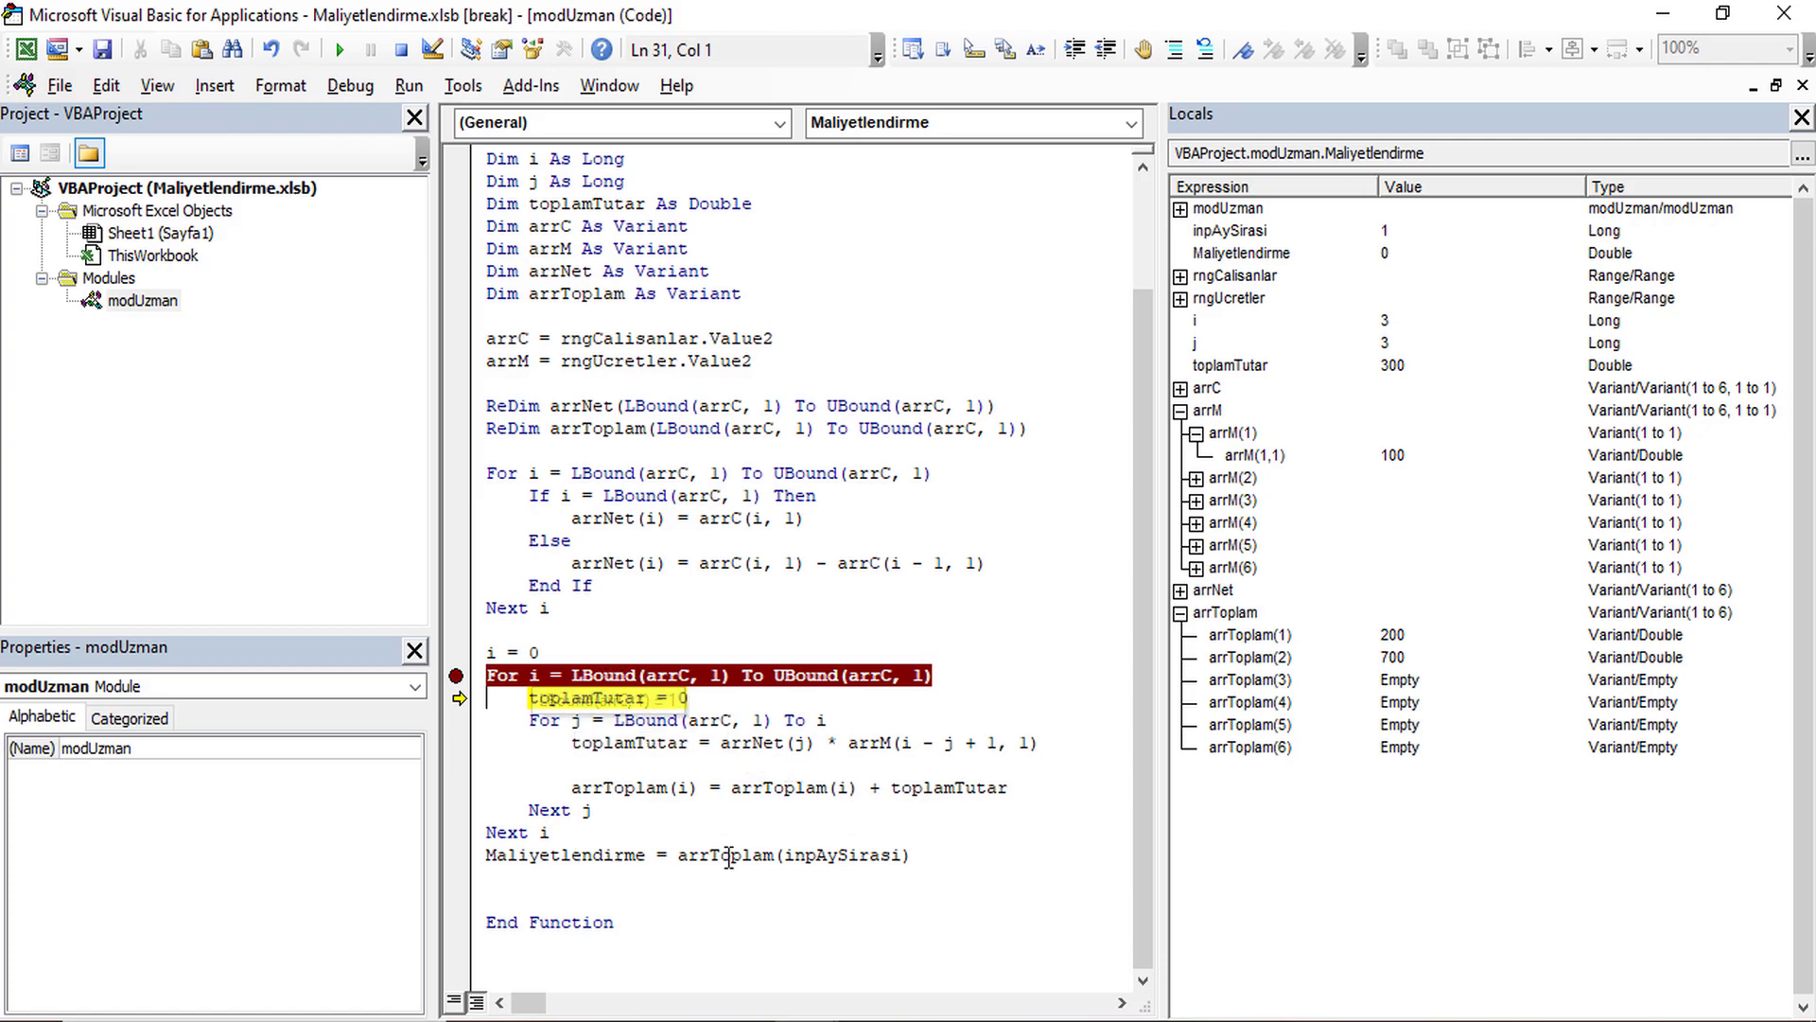
Step into month three with i = 3 and through the first inner-loop passes.
key("F8")
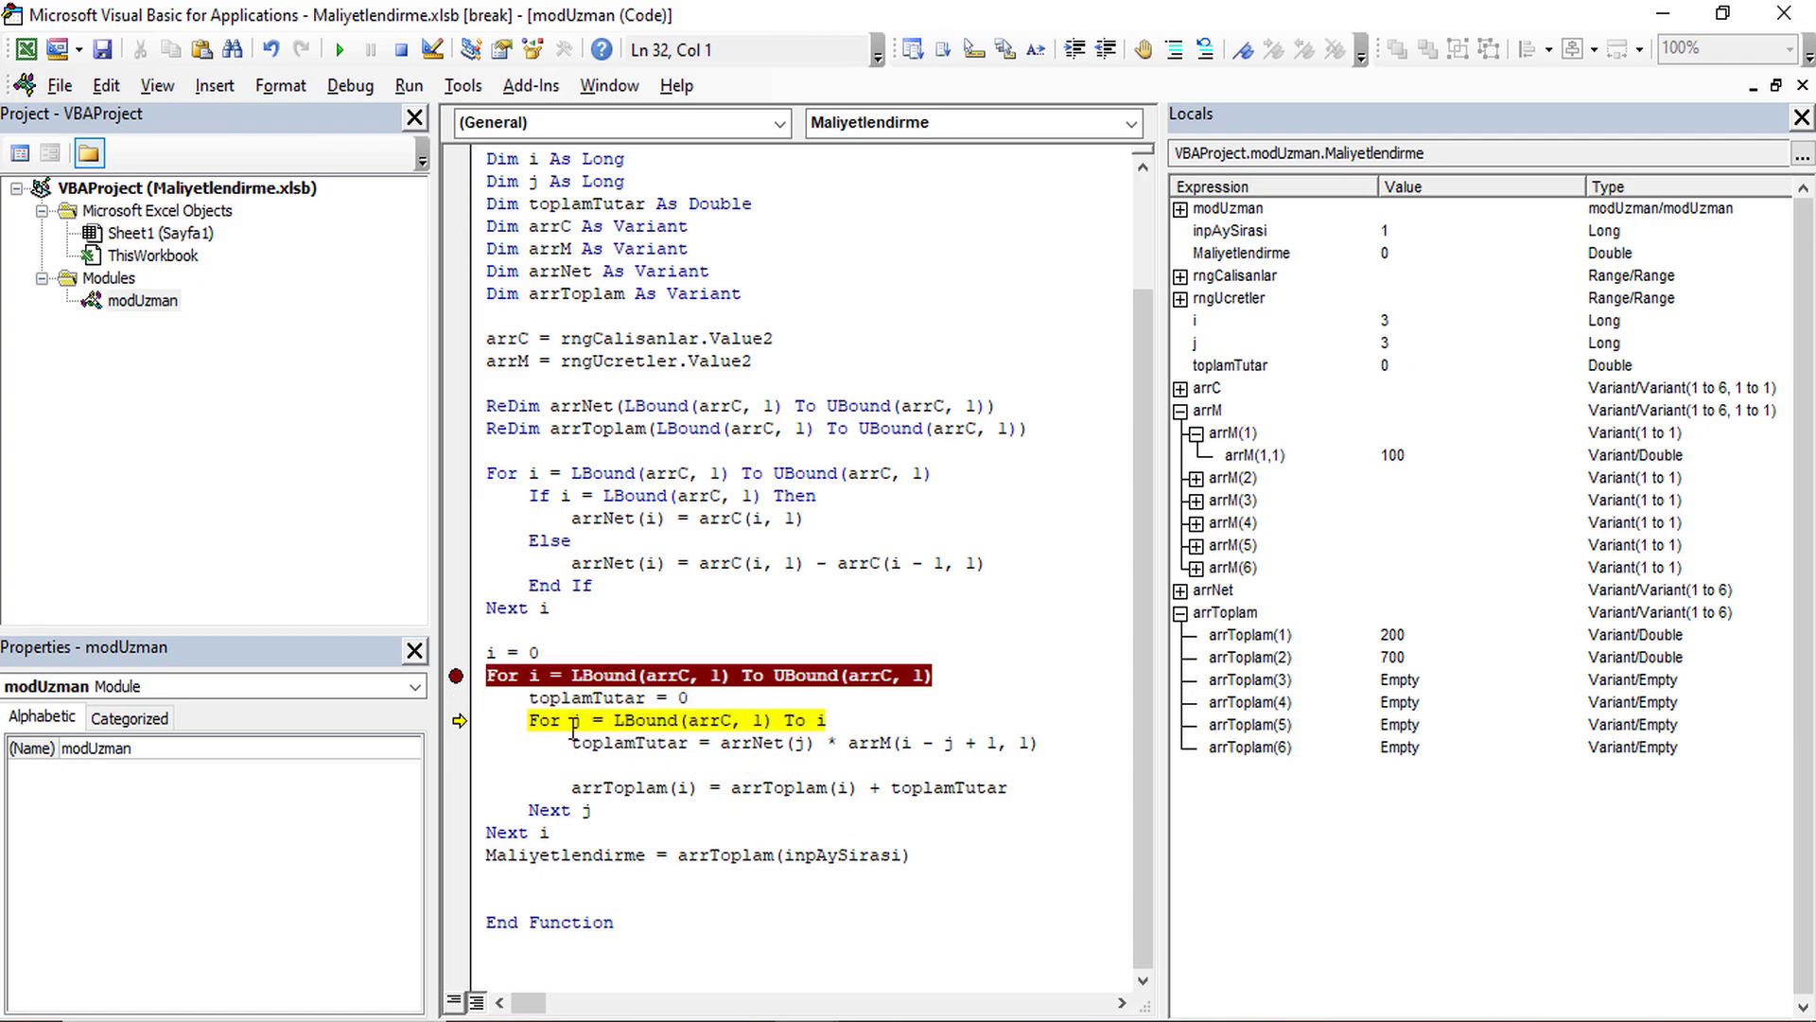
key("F8")
left_click(579, 721)
mouse_move(819, 721)
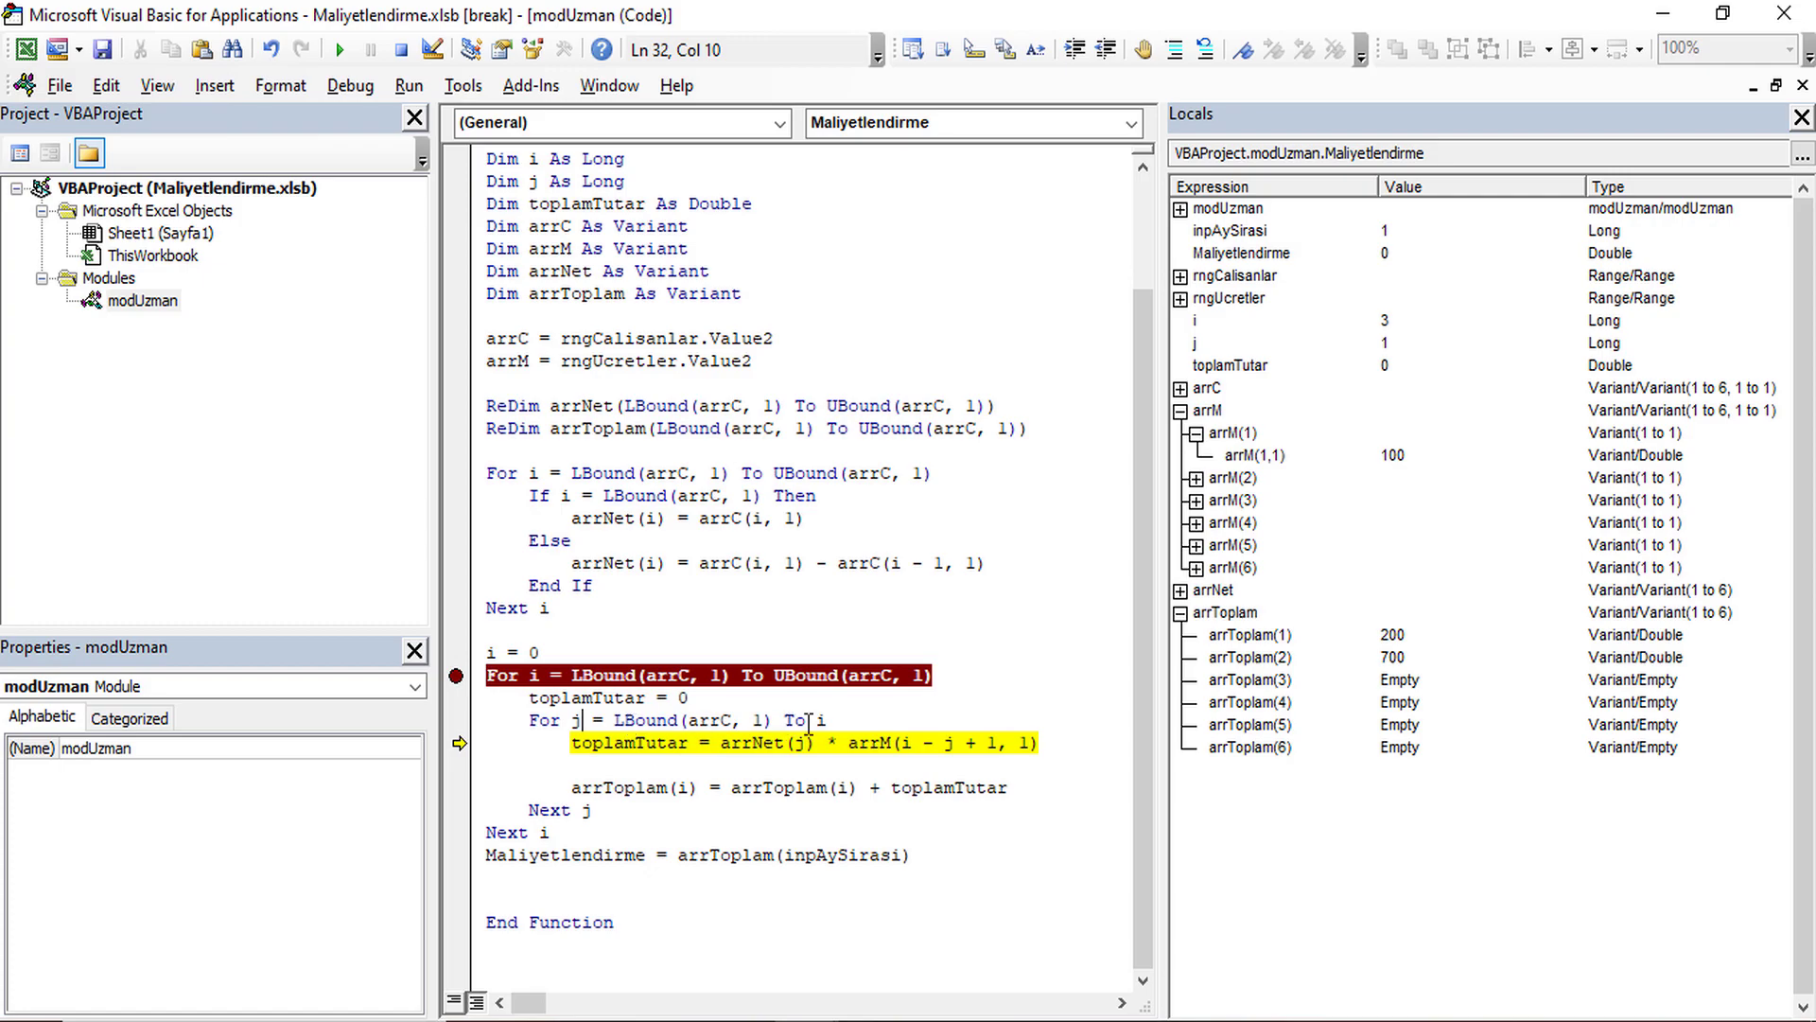
double_click(629, 19)
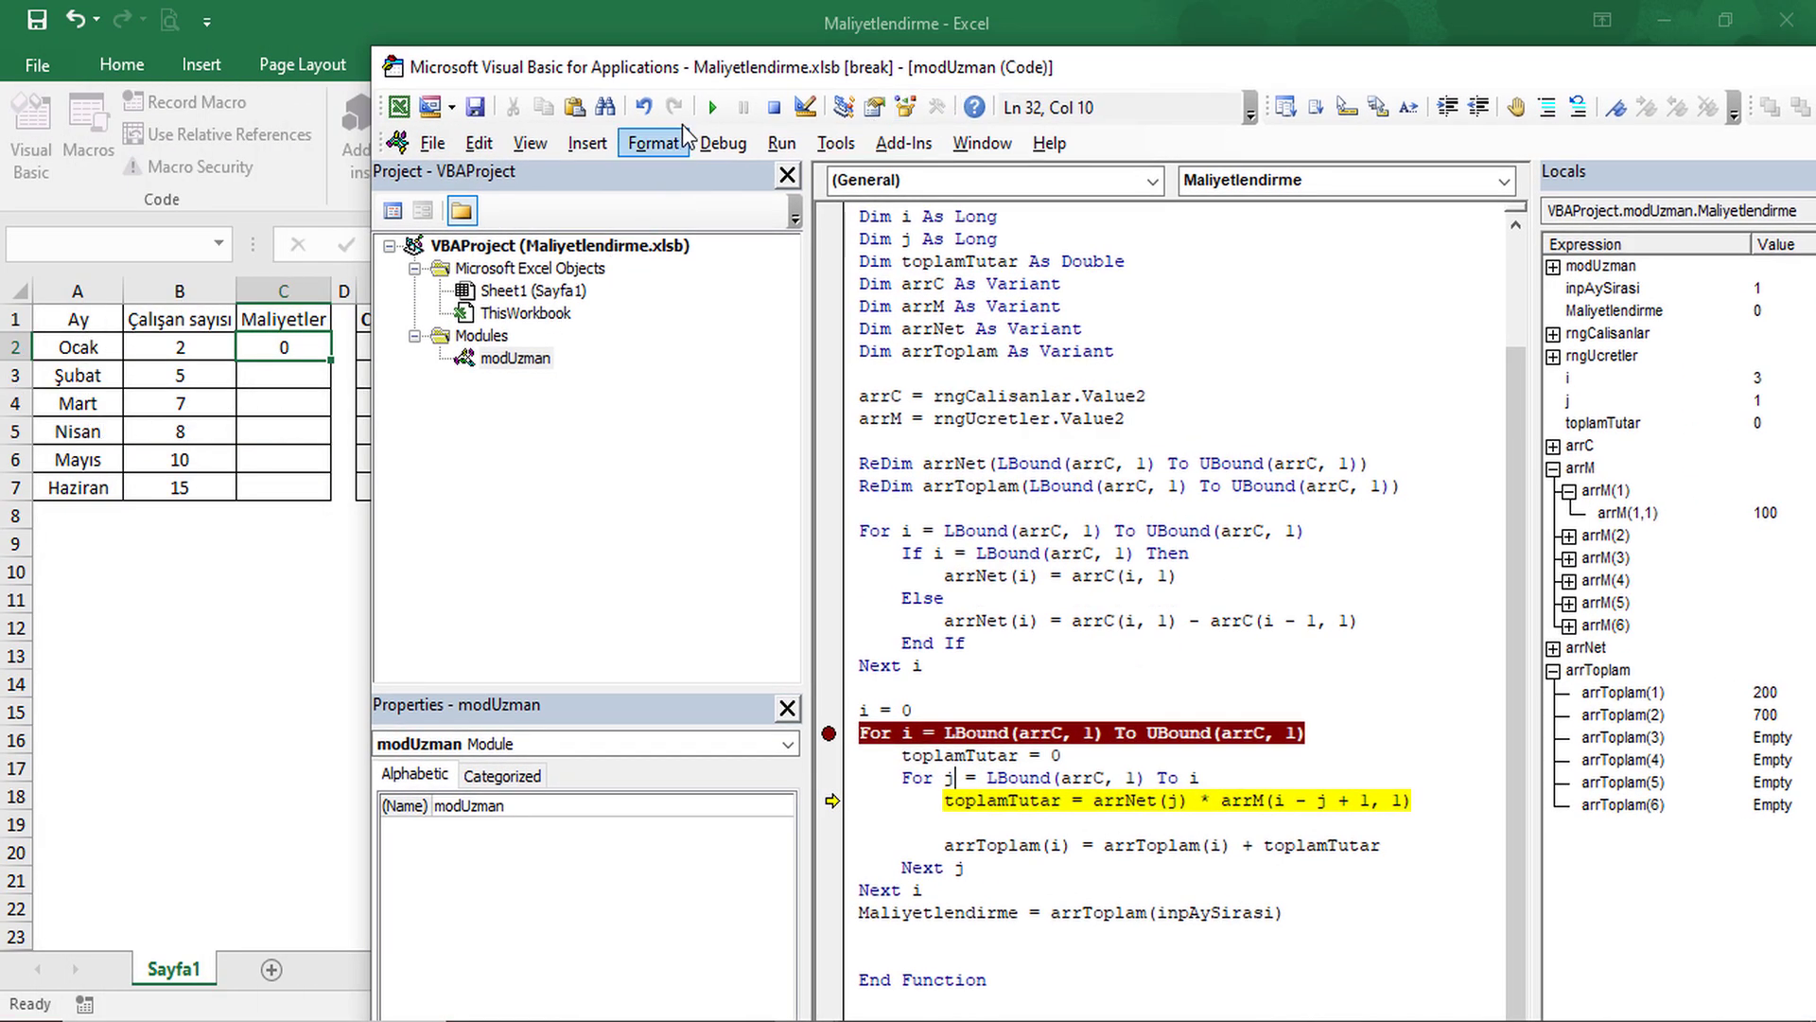
double_click(747, 66)
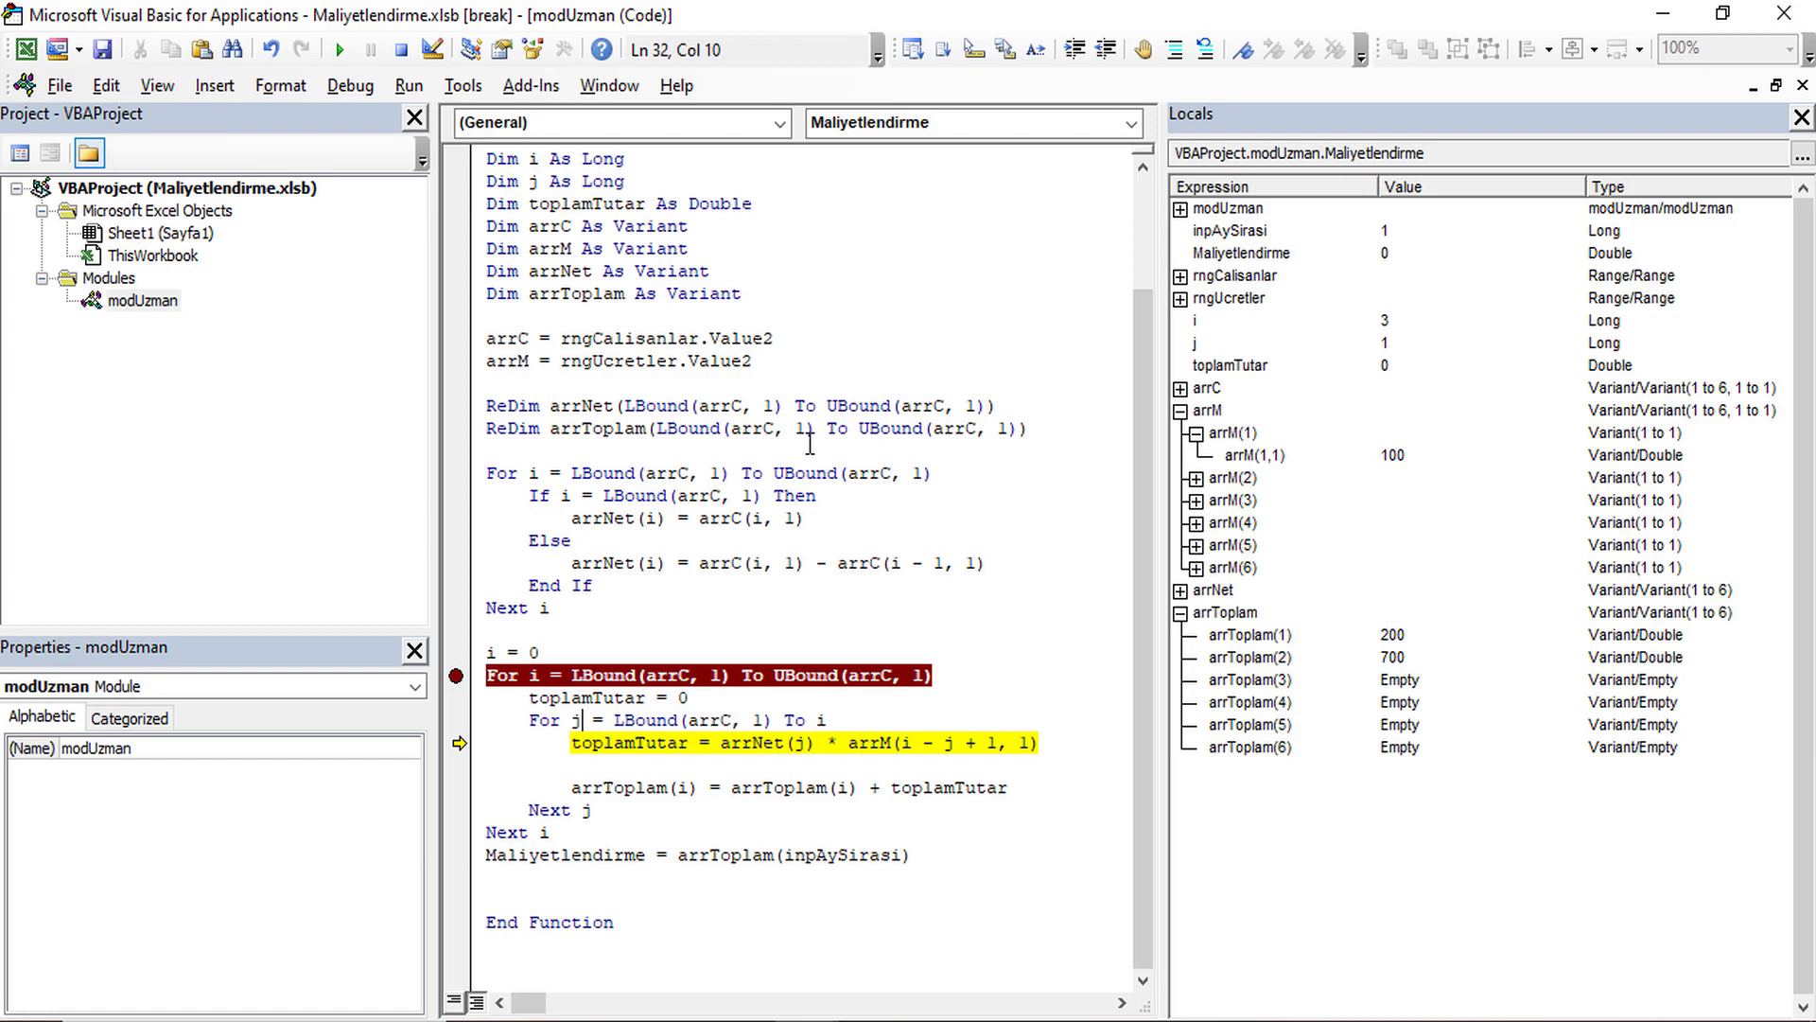
key("F8")
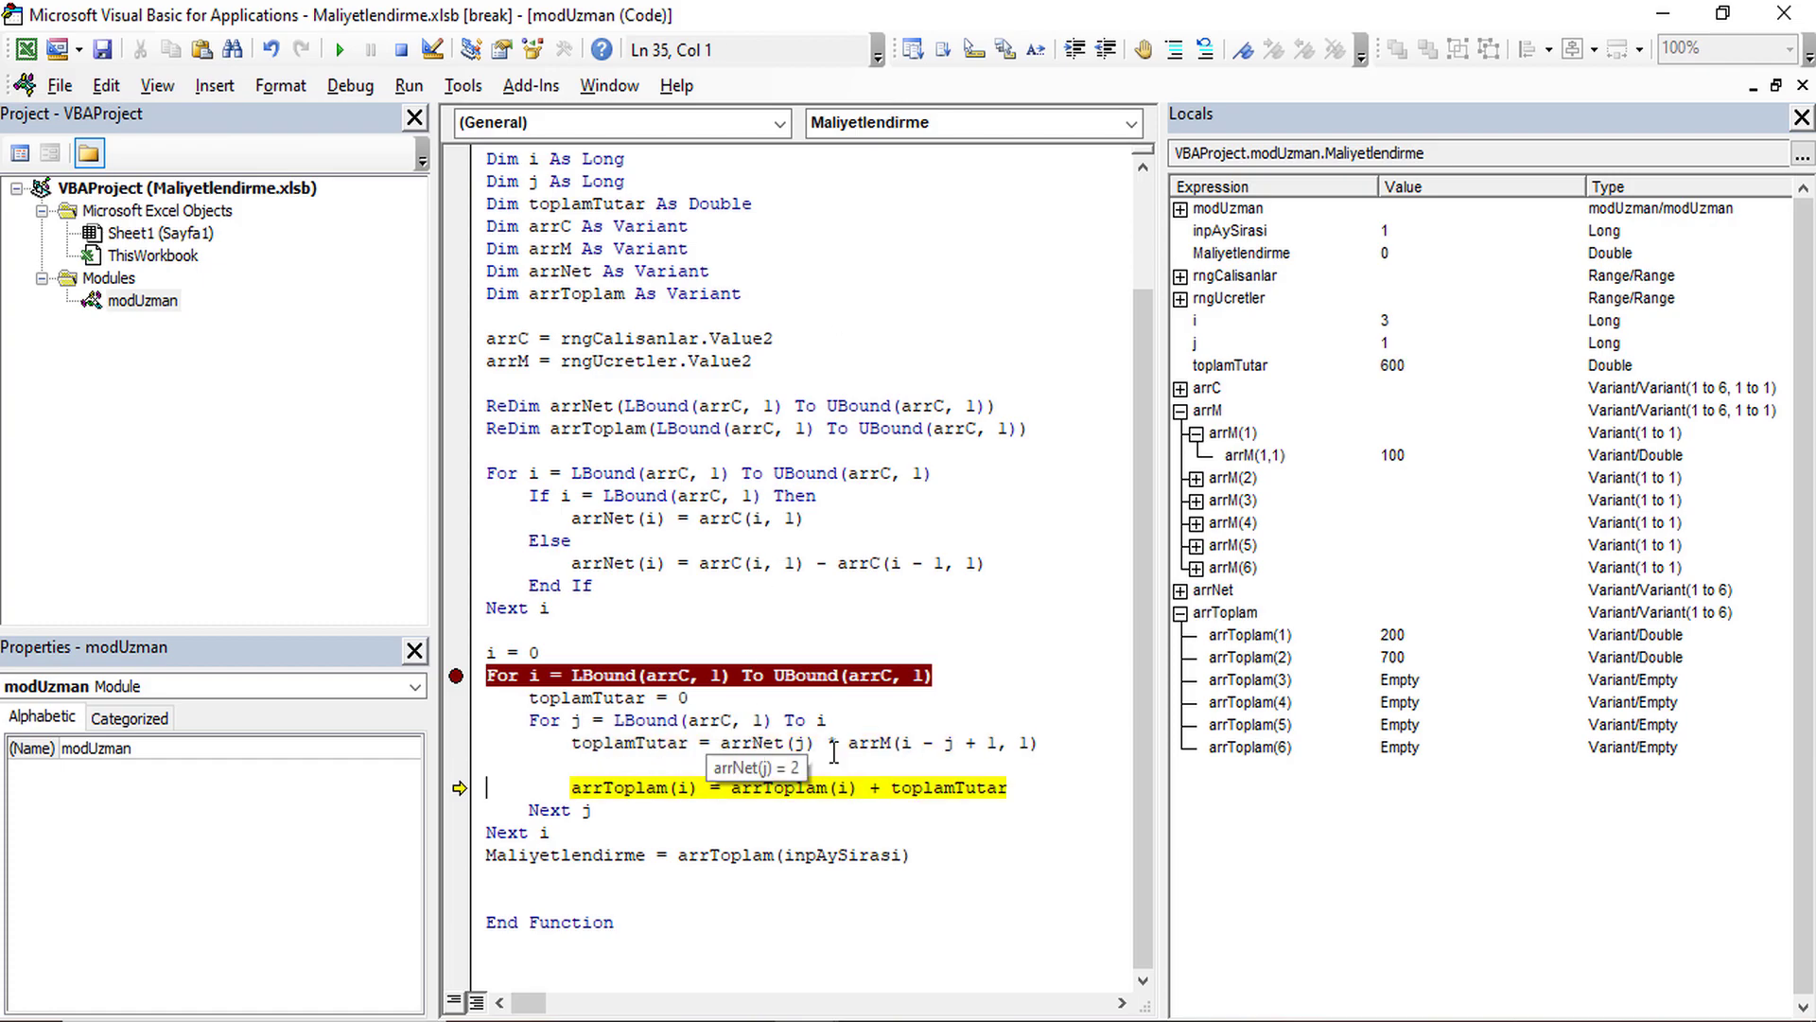
key("F8")
left_click(1398, 673)
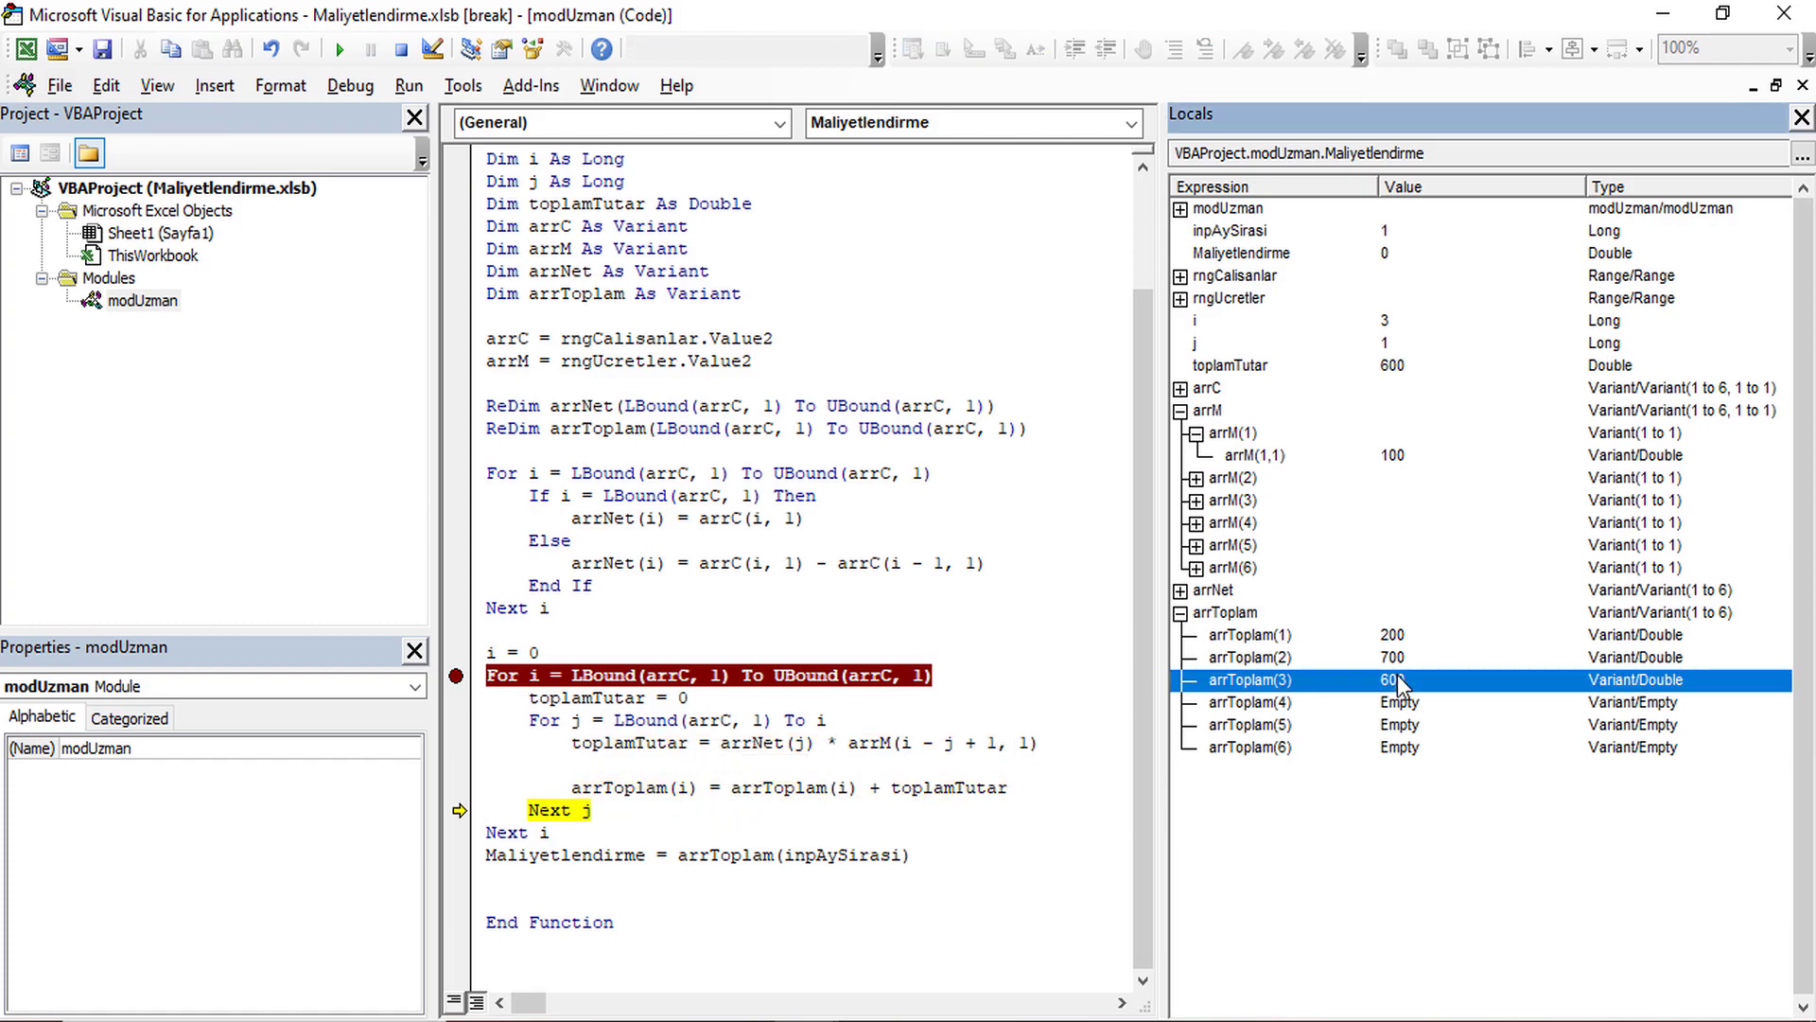
key("F8")
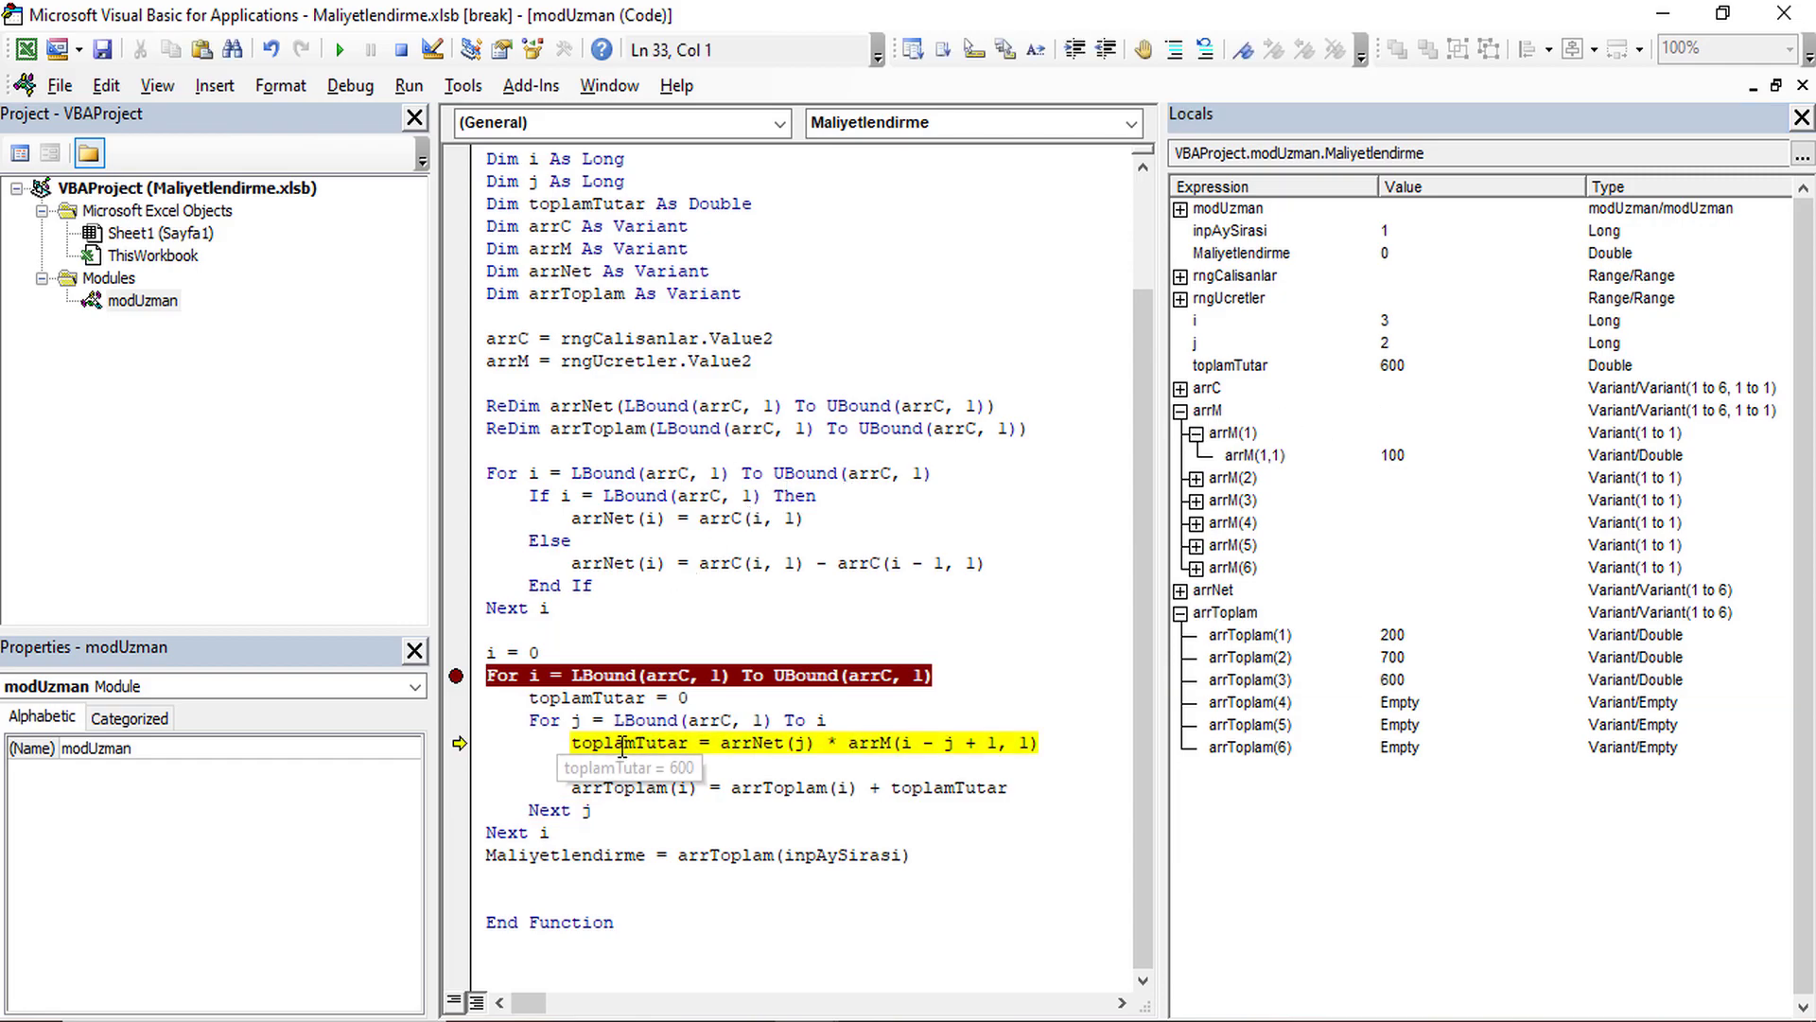
Keep stepping until arrToplam(3) accumulates to 1400, checking the worksheet along the way.
double_click(658, 18)
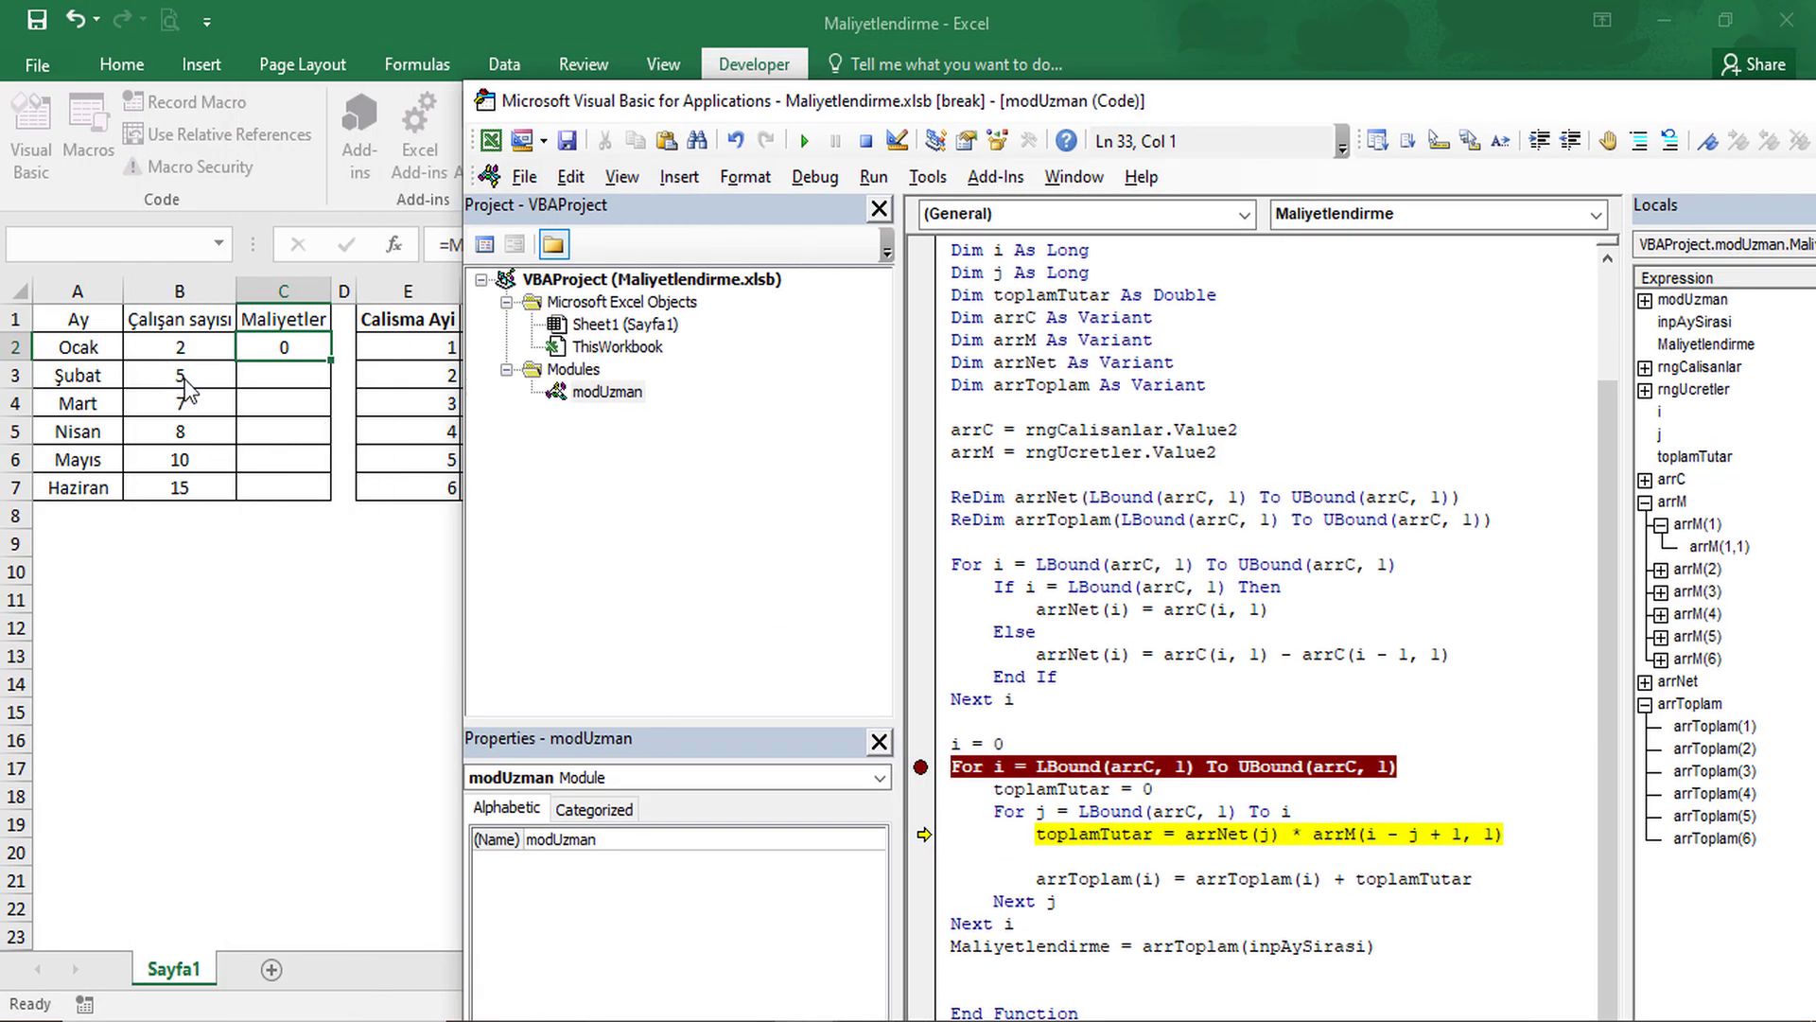
double_click(1143, 104)
key("F8")
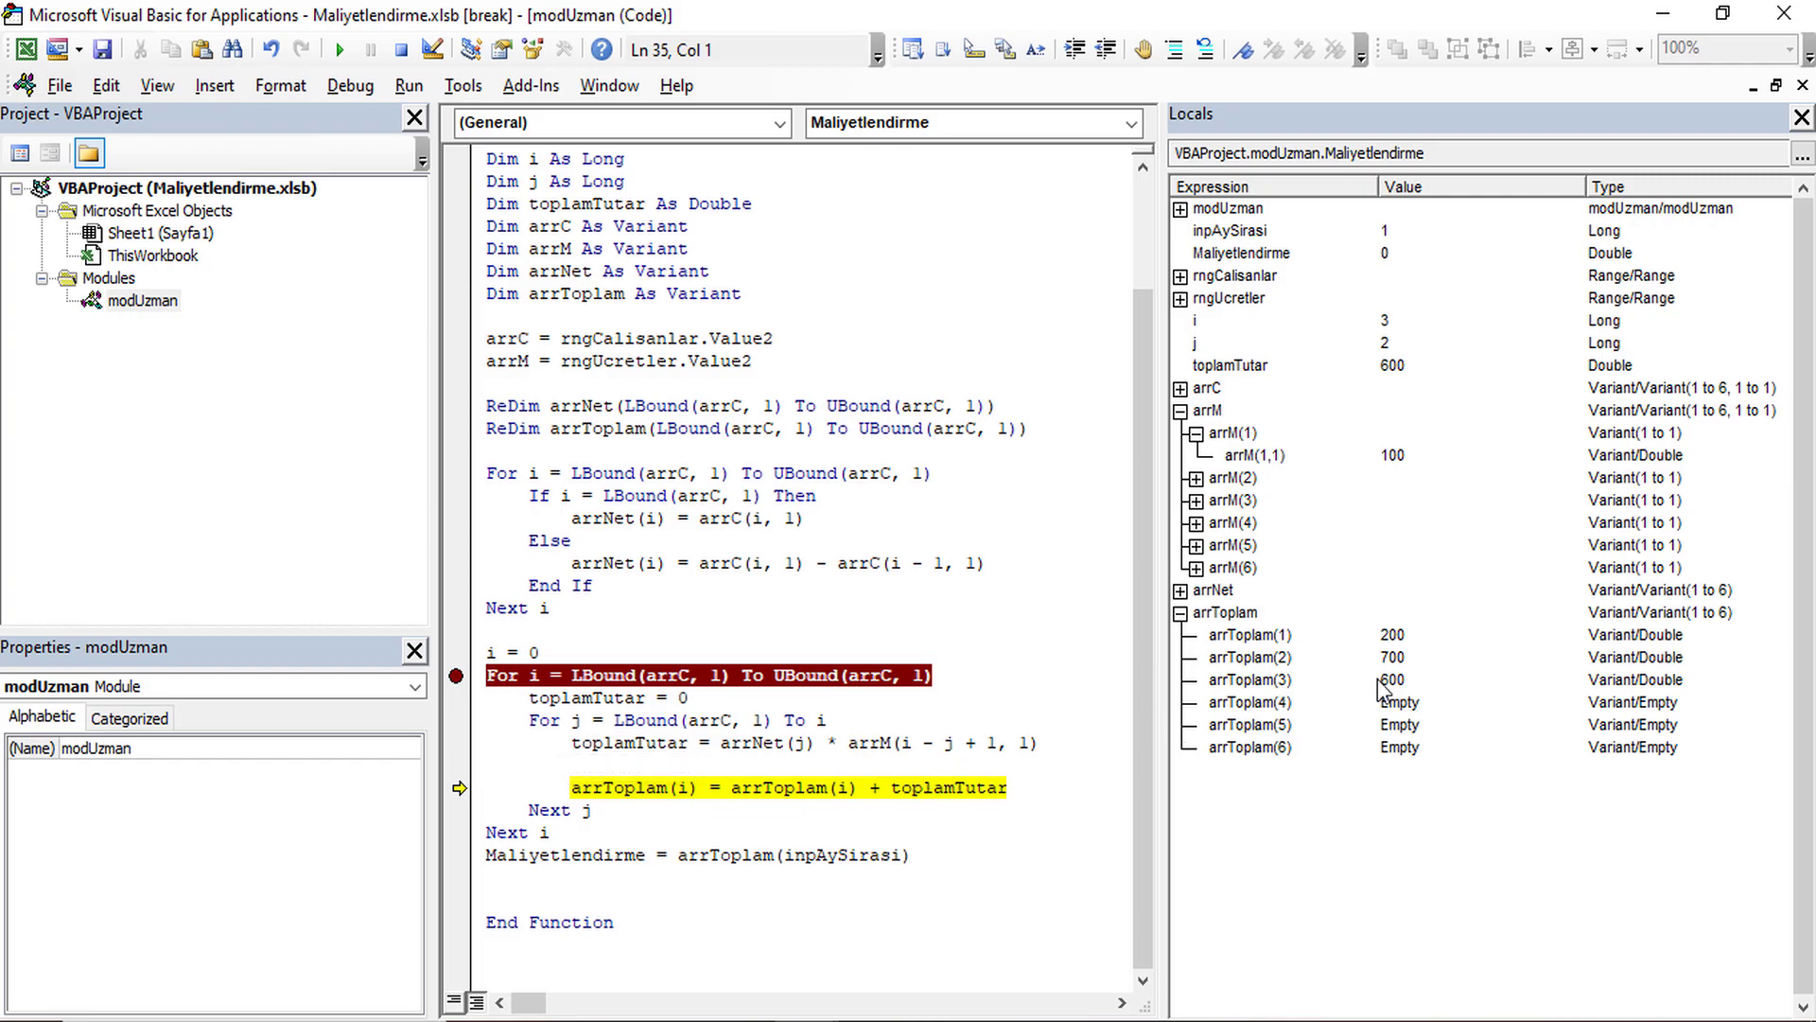
key("F8")
key("F8")
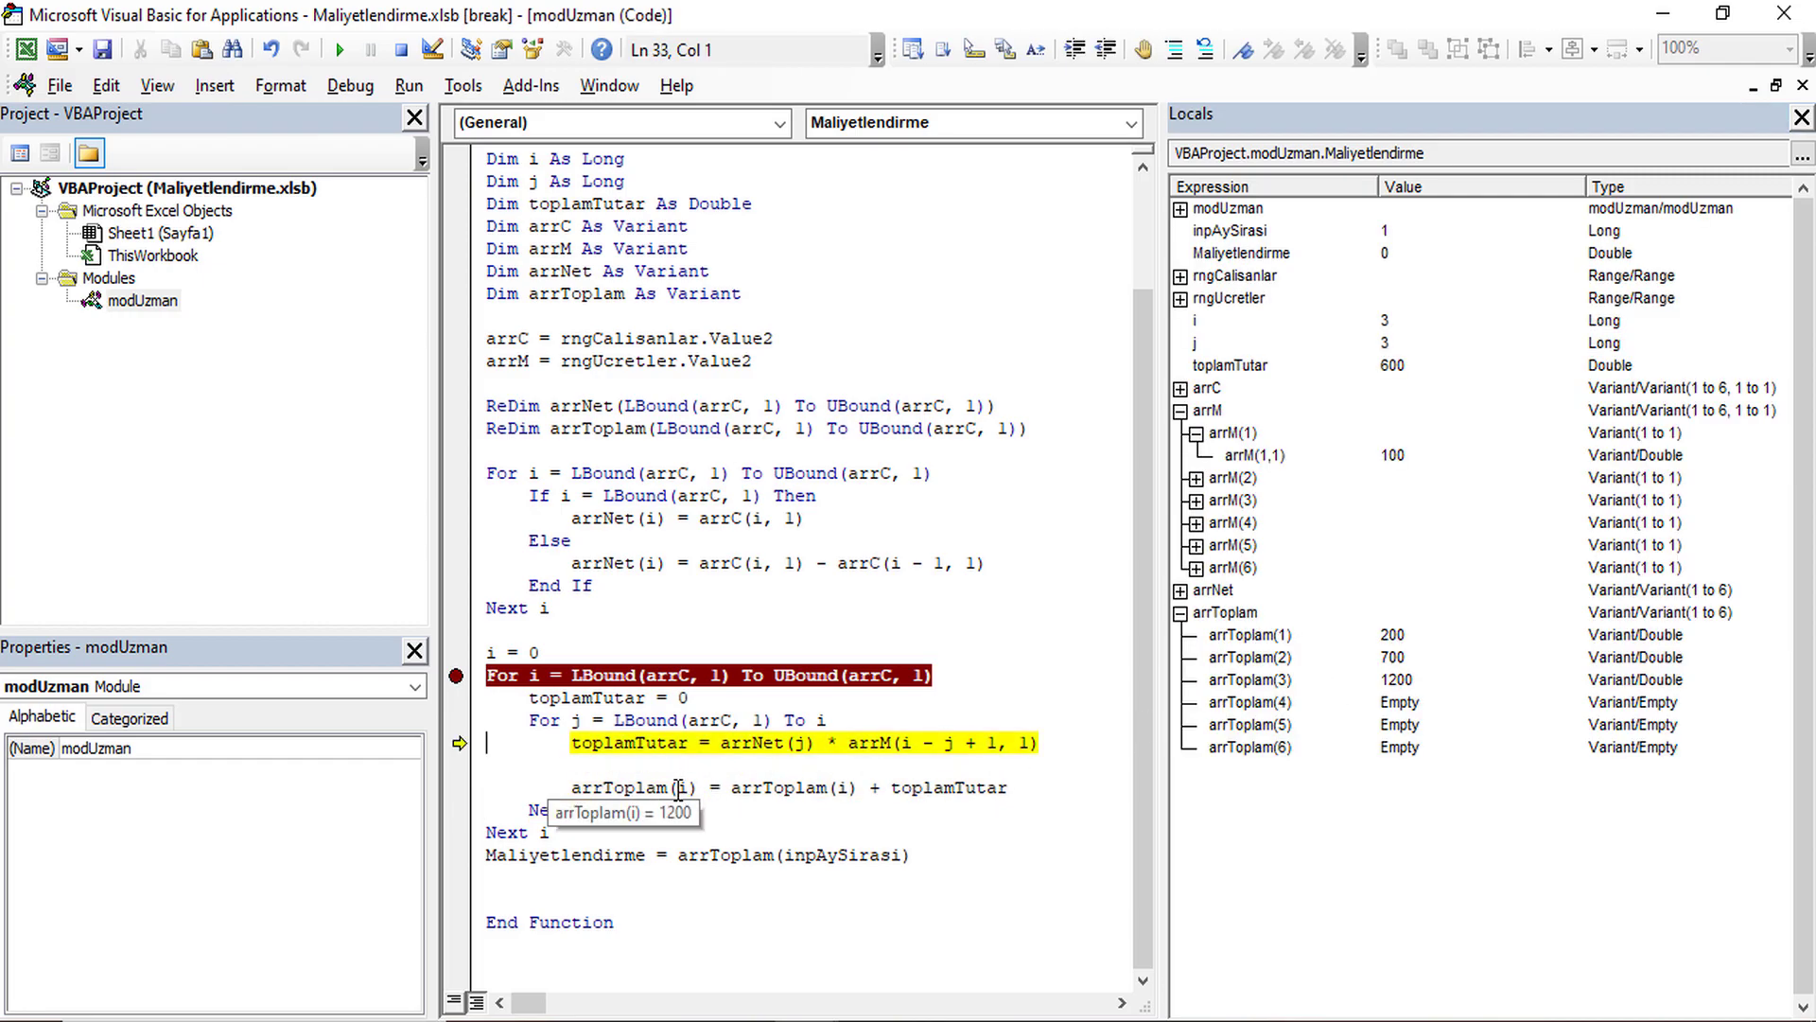
left_click_drag(495, 14, 1266, 194)
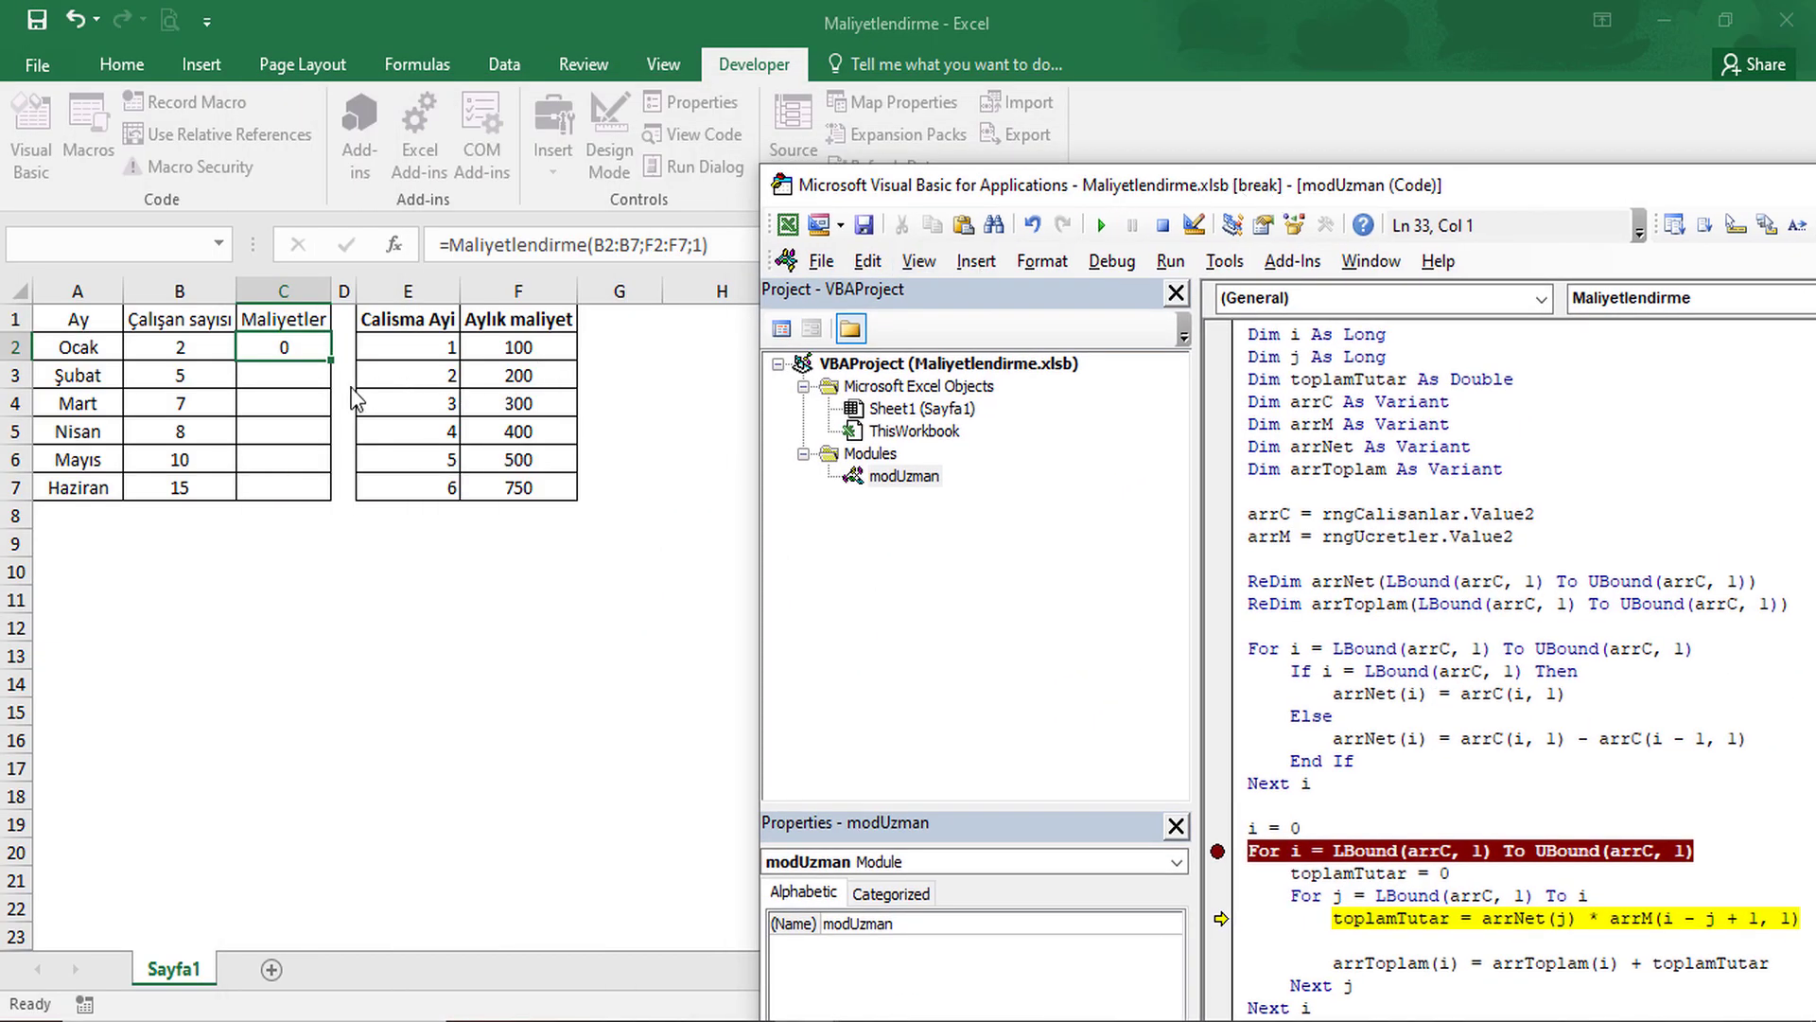
double_click(1083, 185)
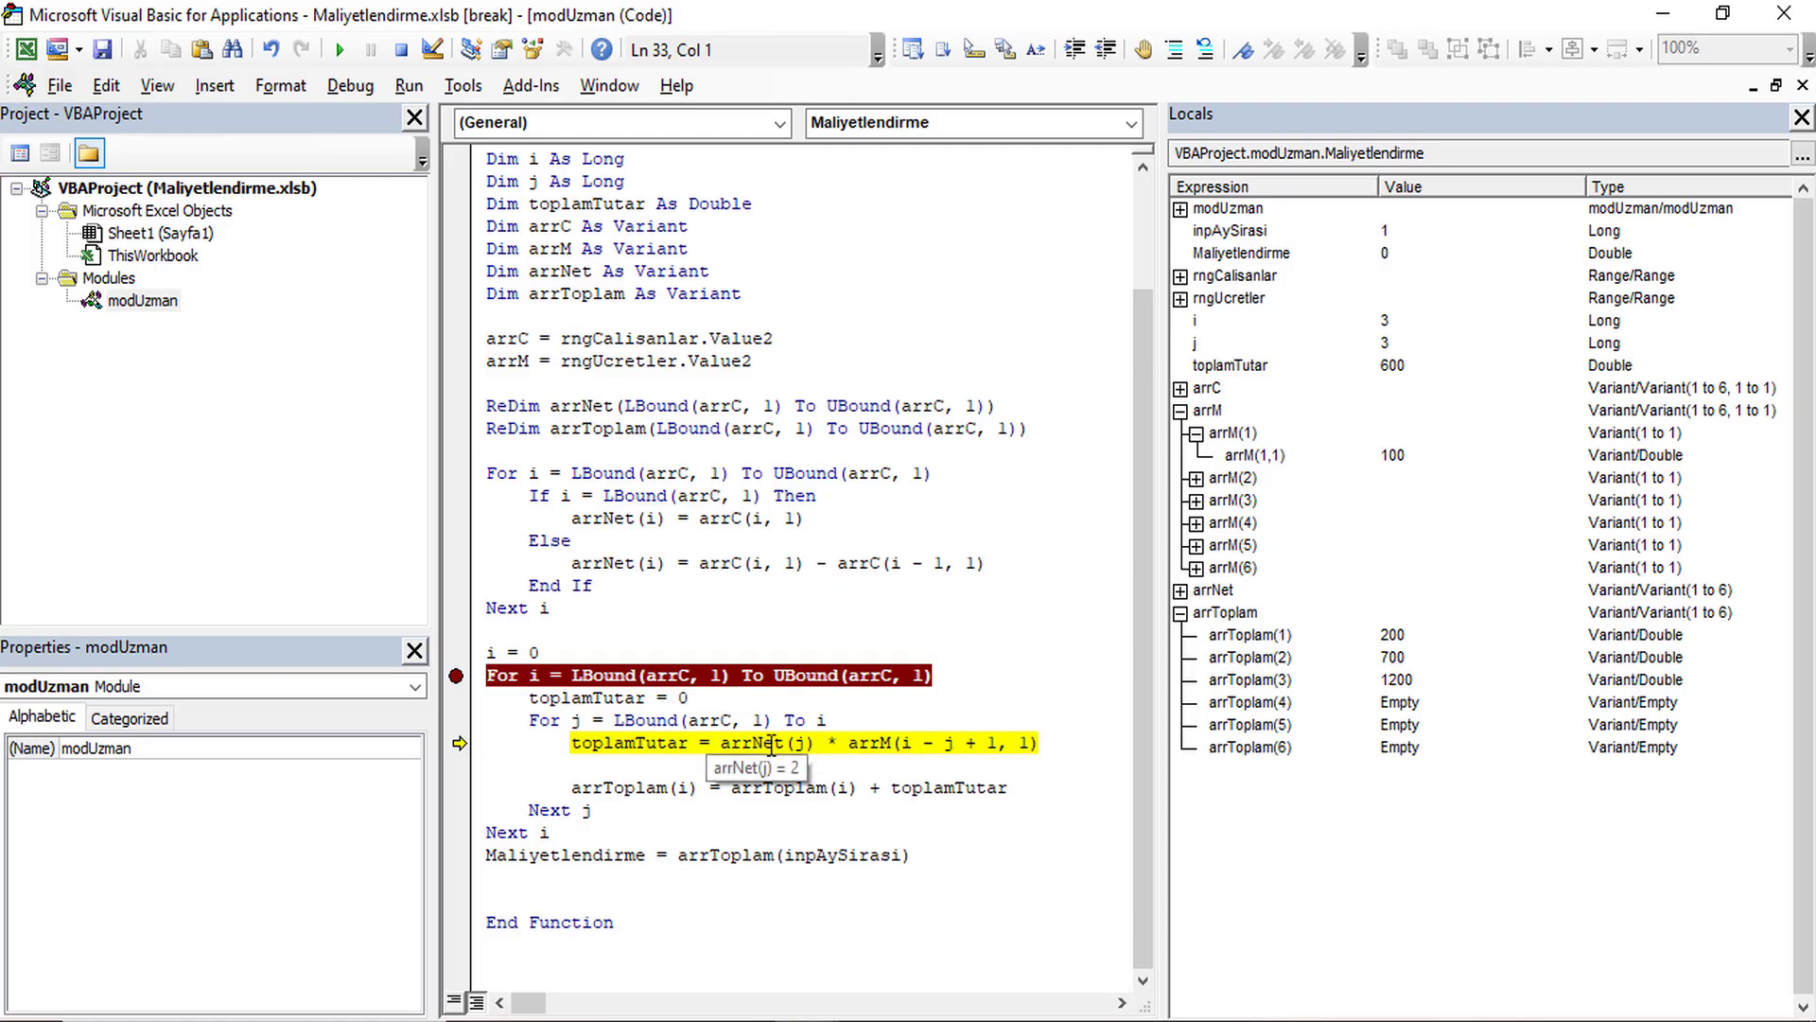
mouse_move(871, 744)
key("F8")
key("F8")
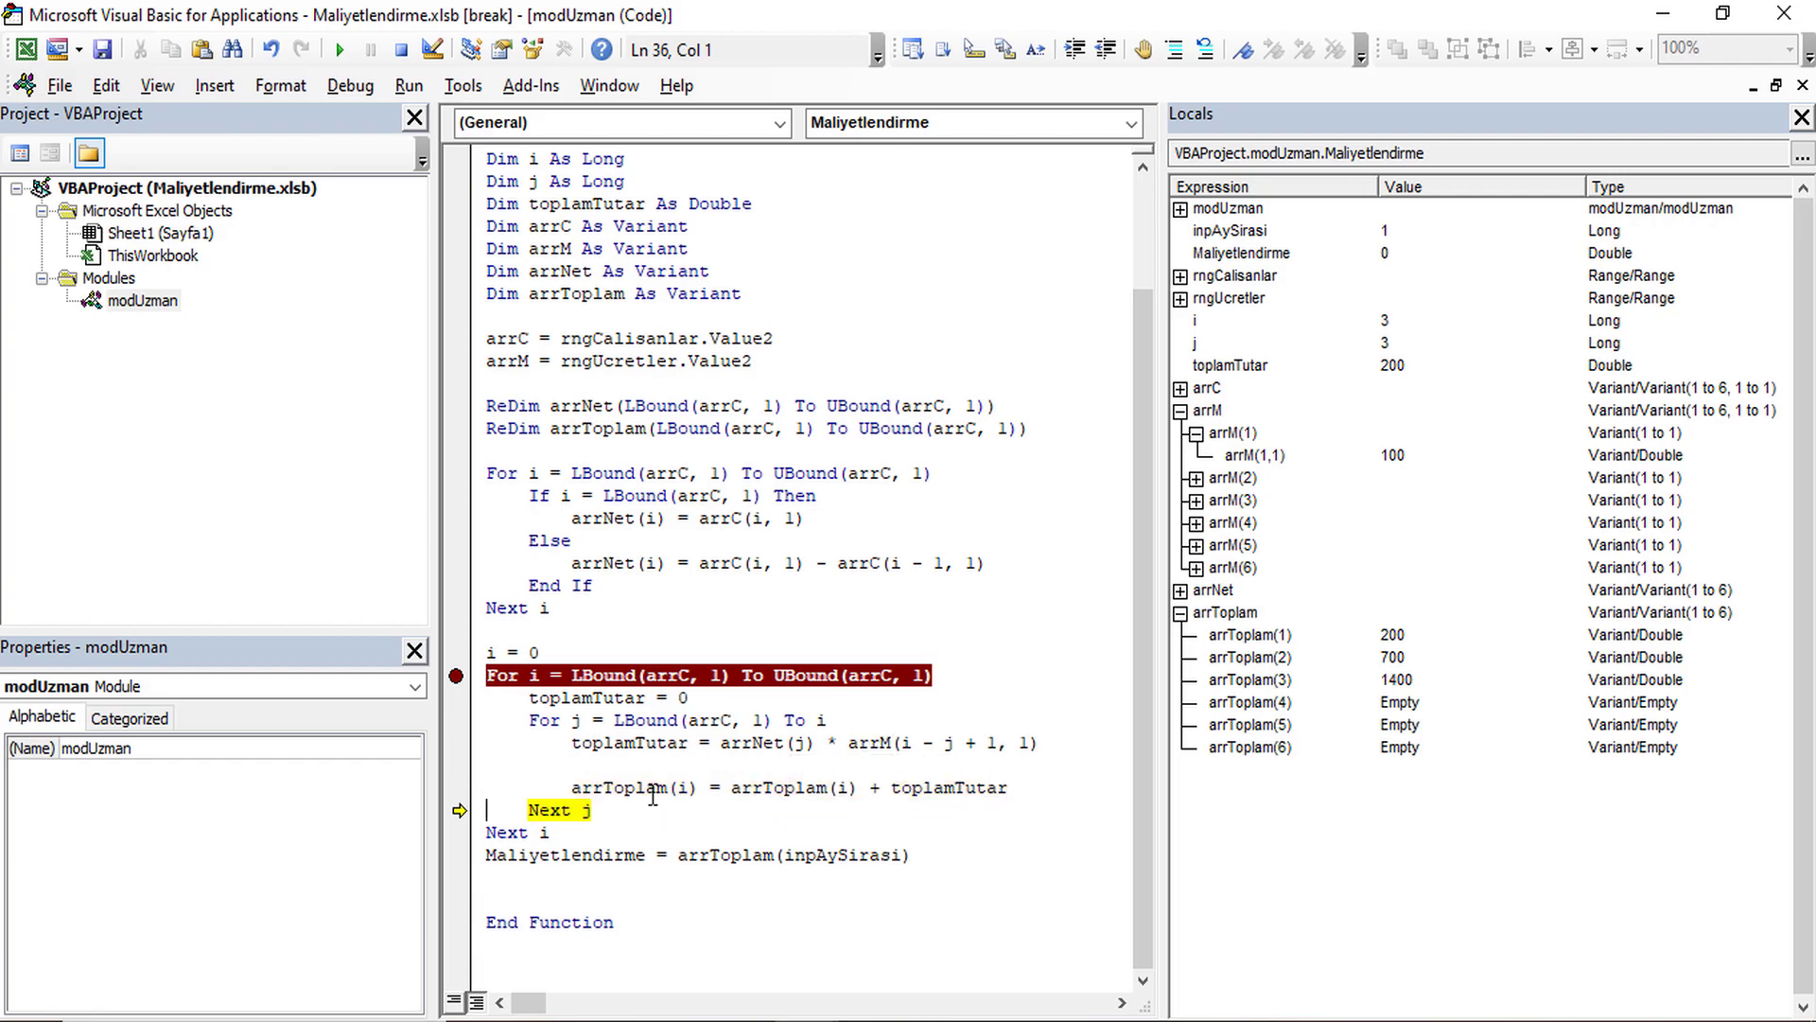
double_click(1397, 679)
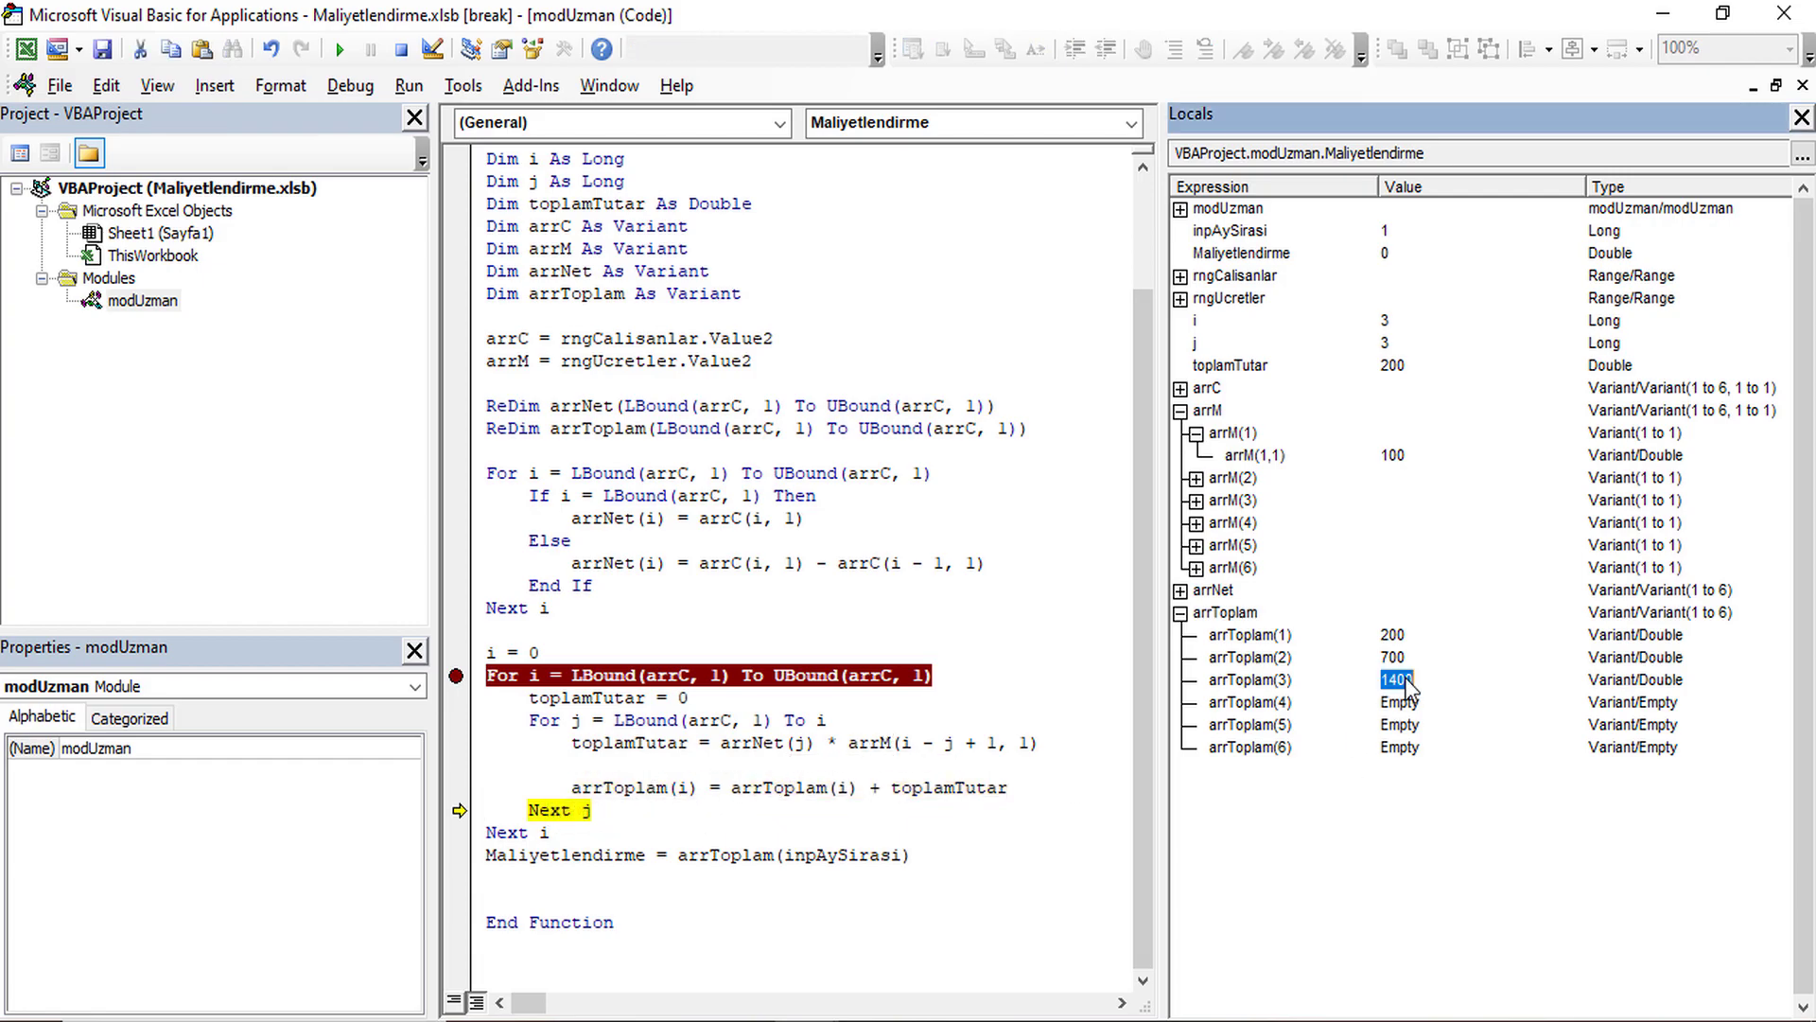
Move the breakpoint to the return line, run to it with arrToplam(6) = 5000, and step to End Function.
left_click(456, 856)
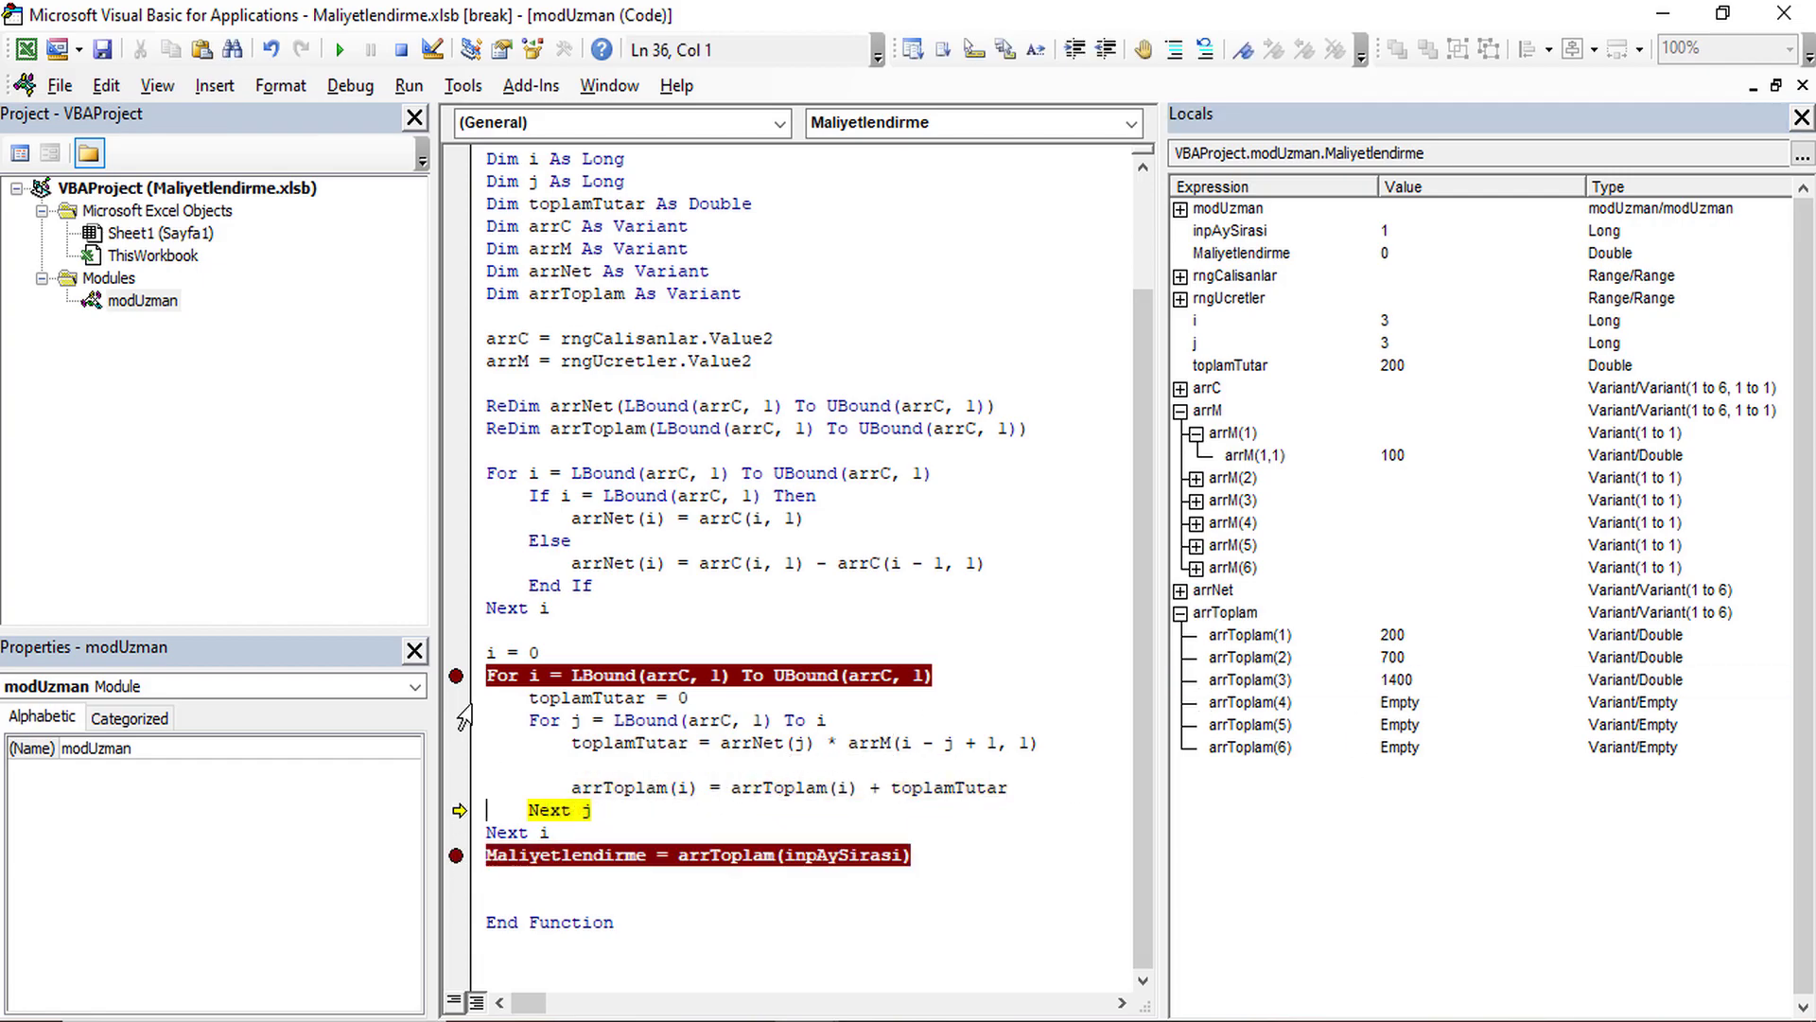
left_click(456, 676)
left_click(337, 55)
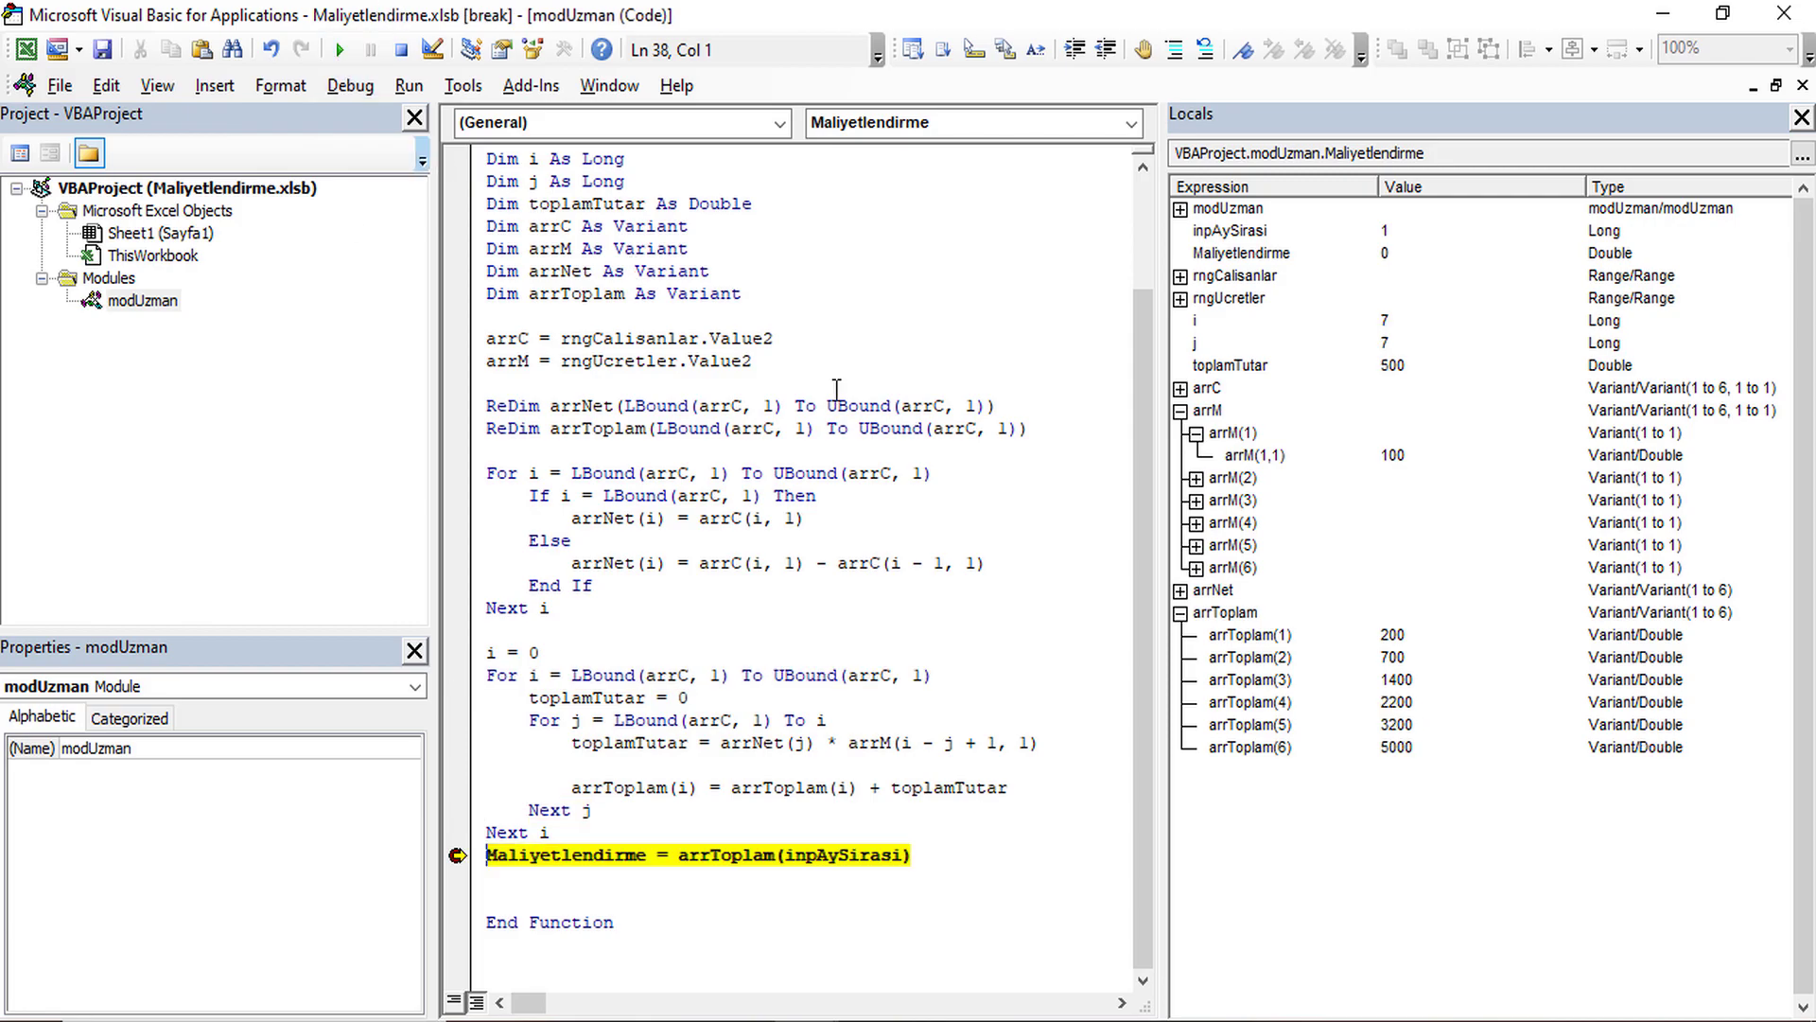
left_click(1397, 748)
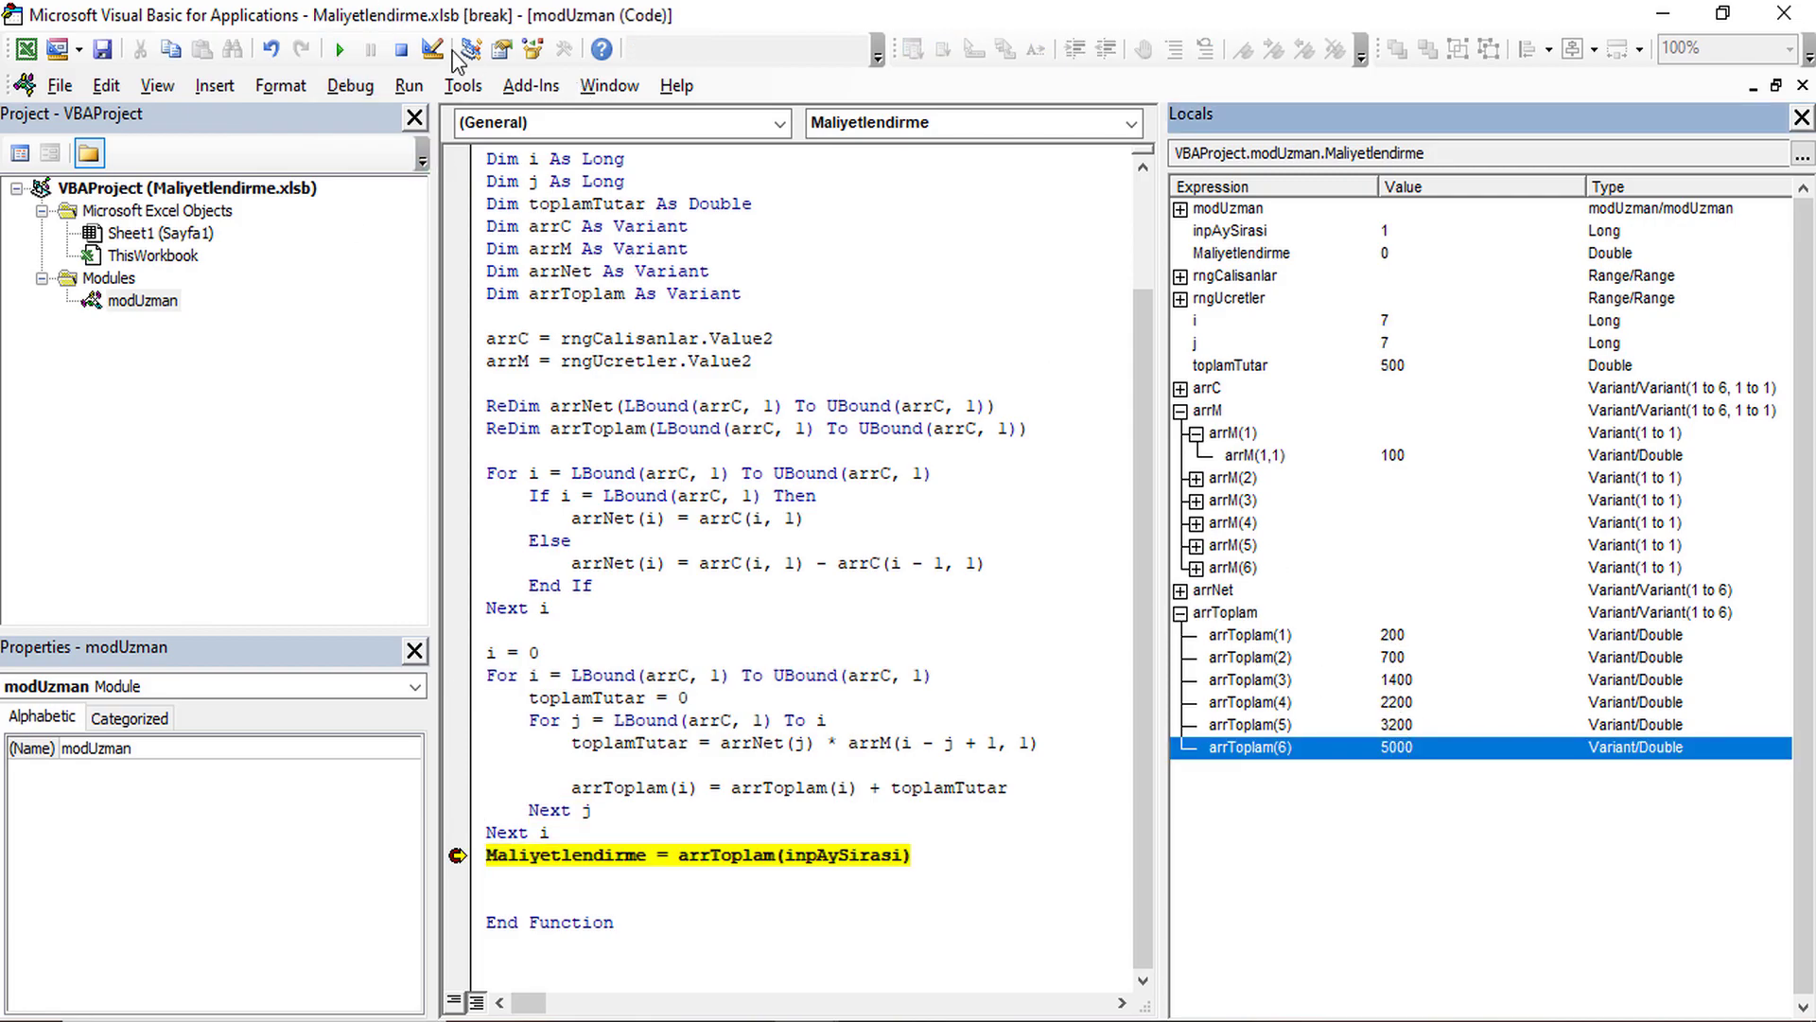
double_click(473, 9)
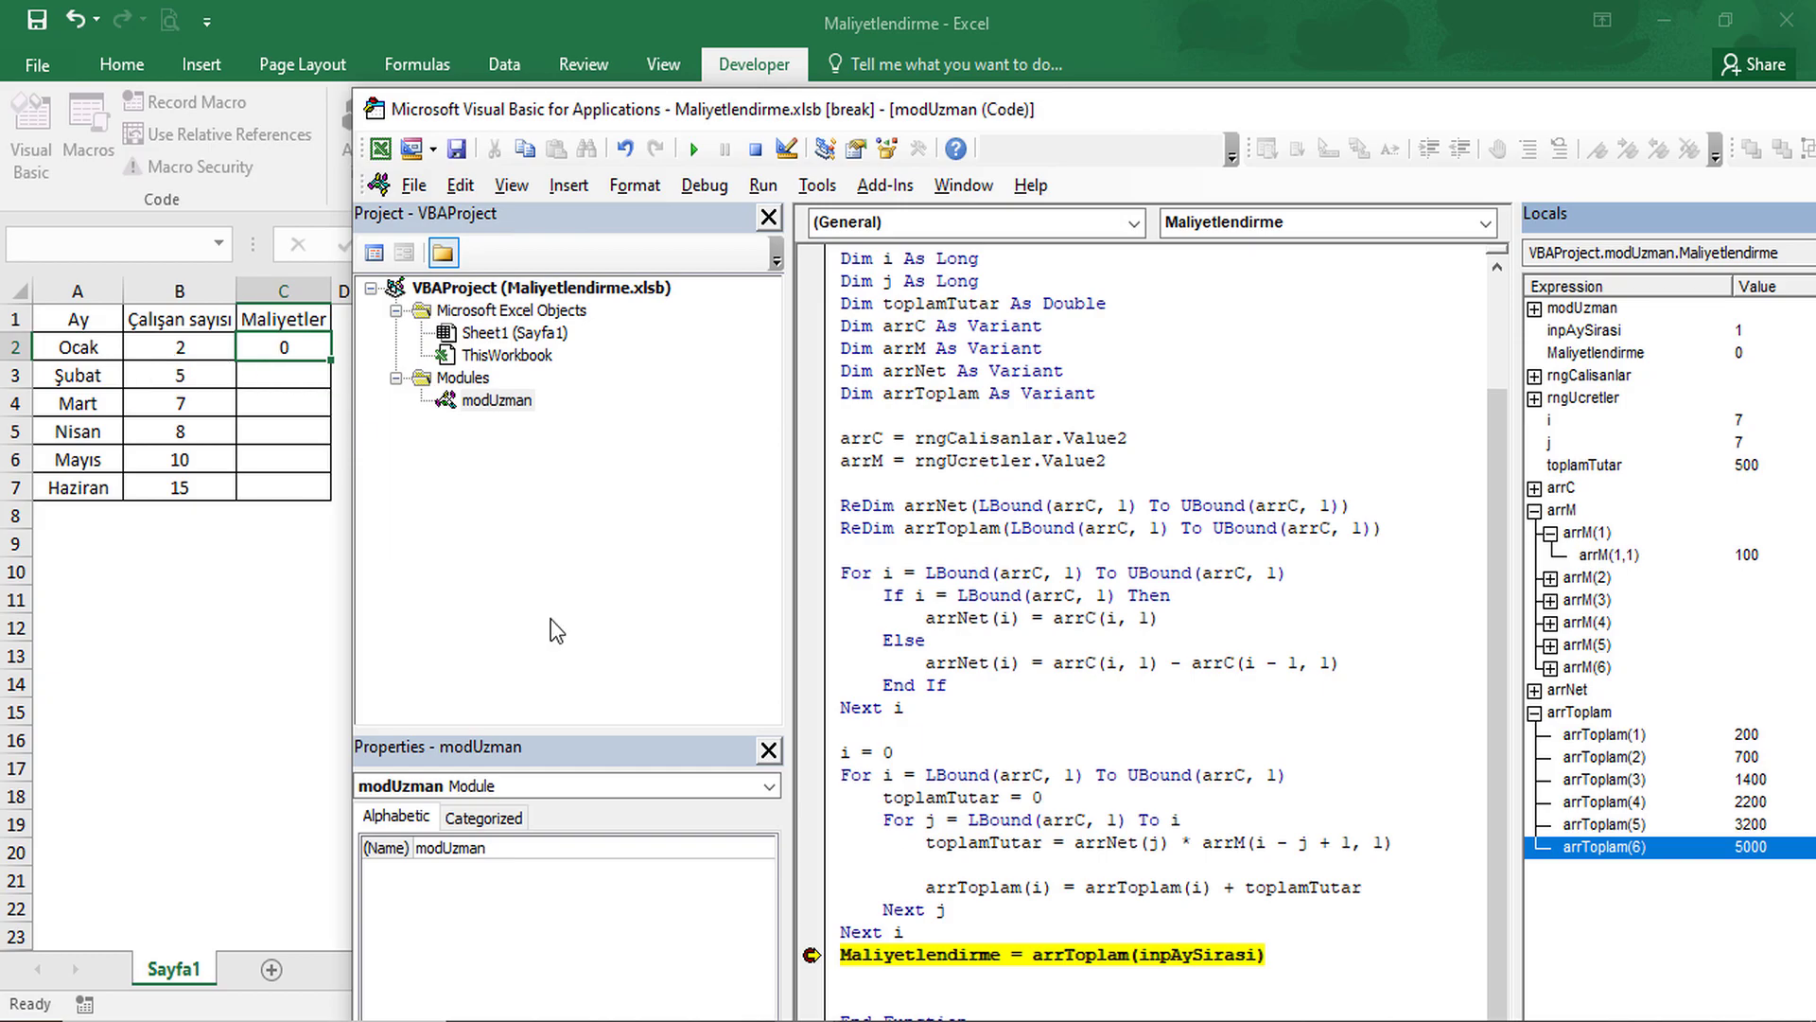
mouse_move(867, 854)
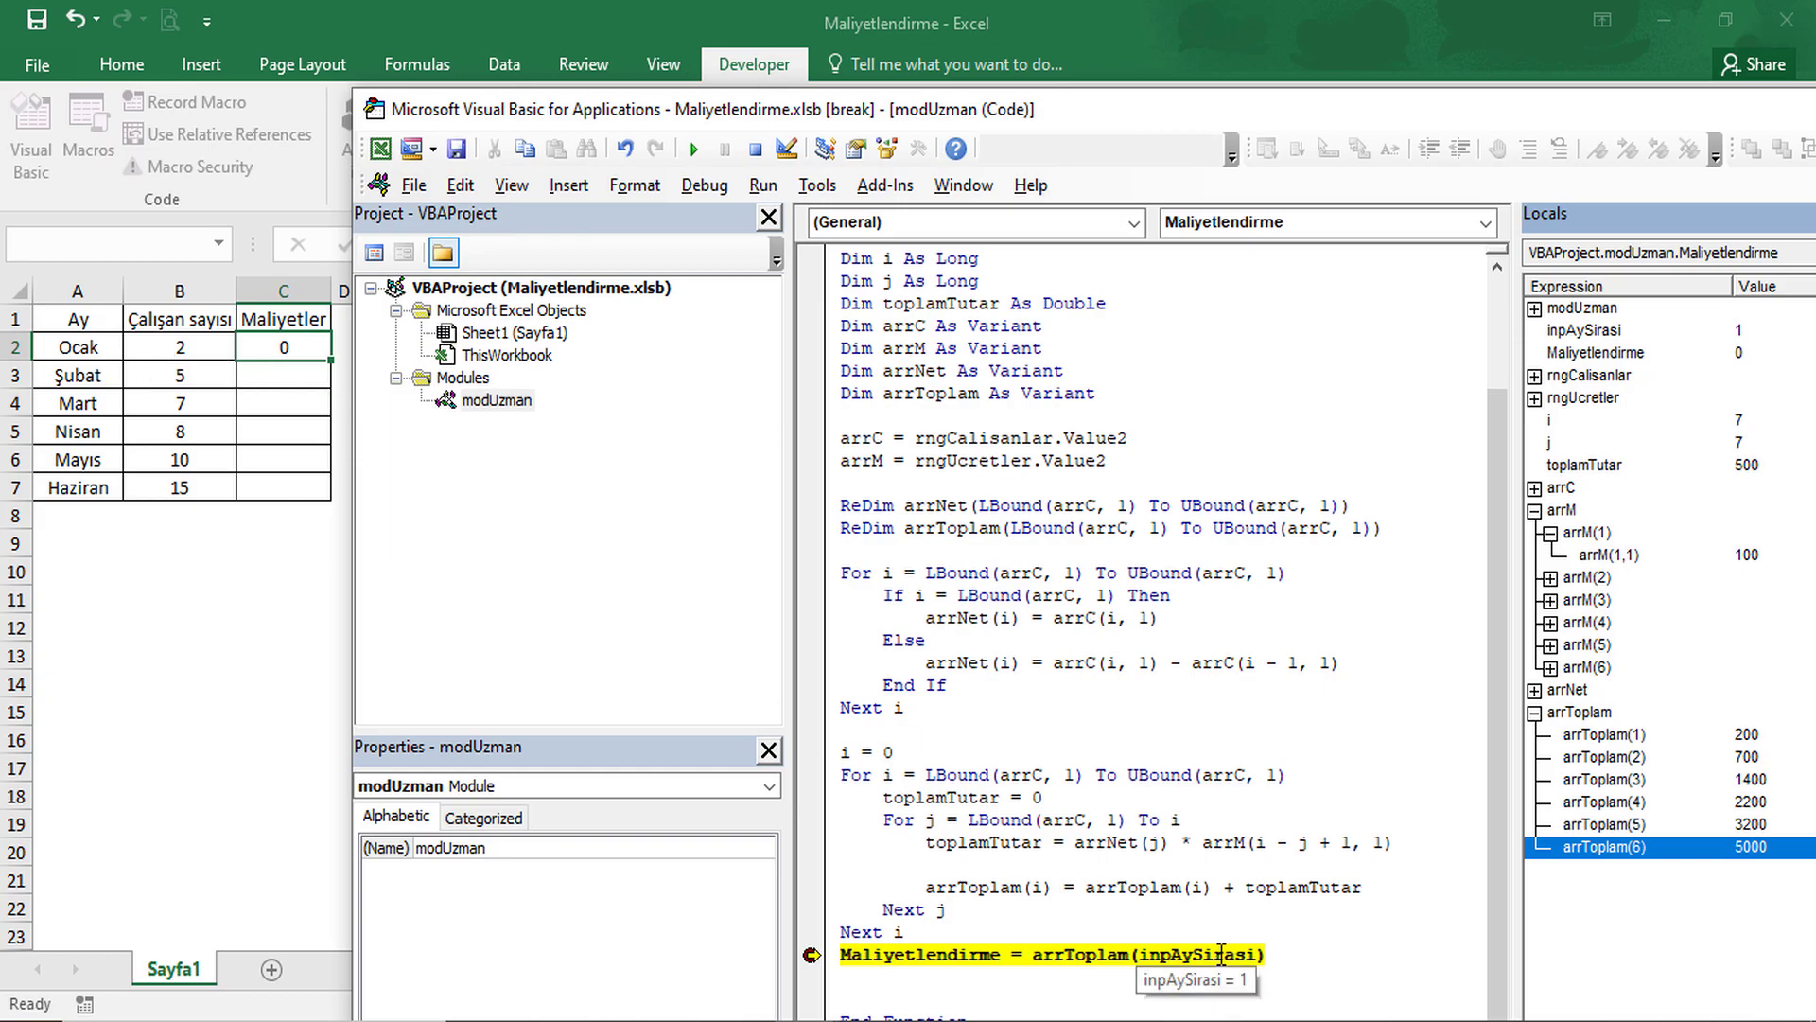
left_click(836, 954)
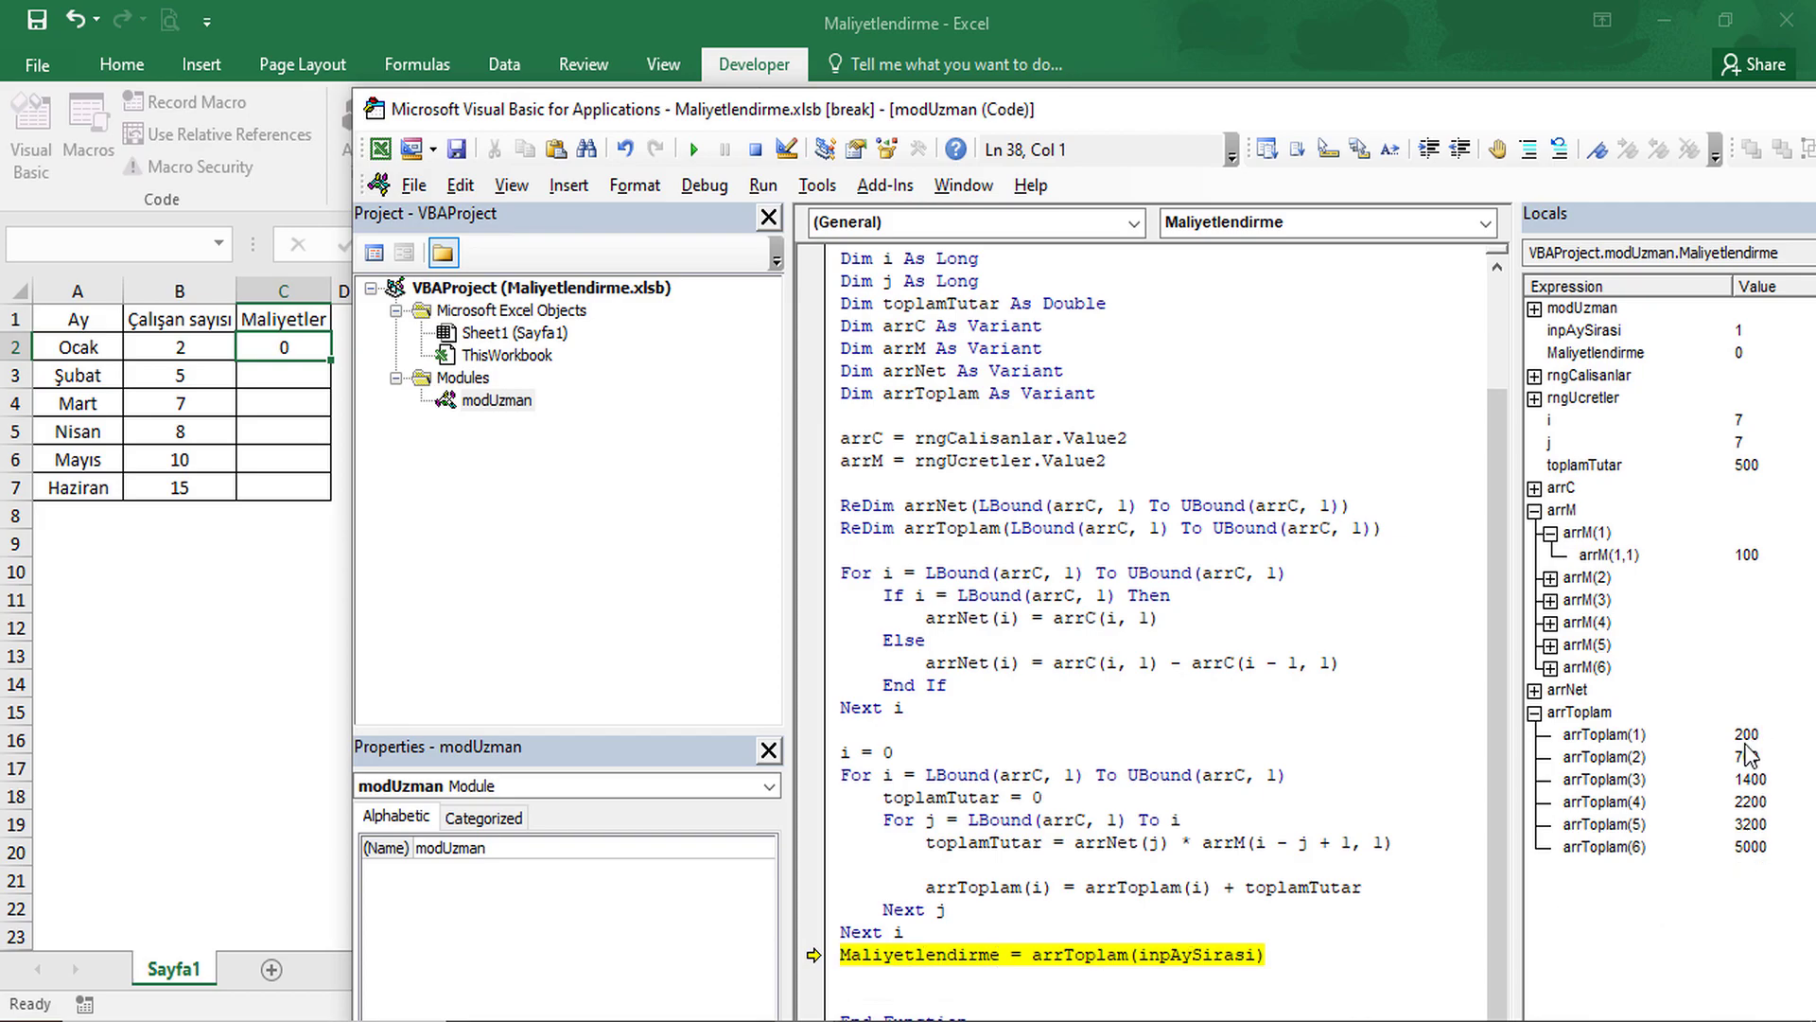
key("F8")
key("F8")
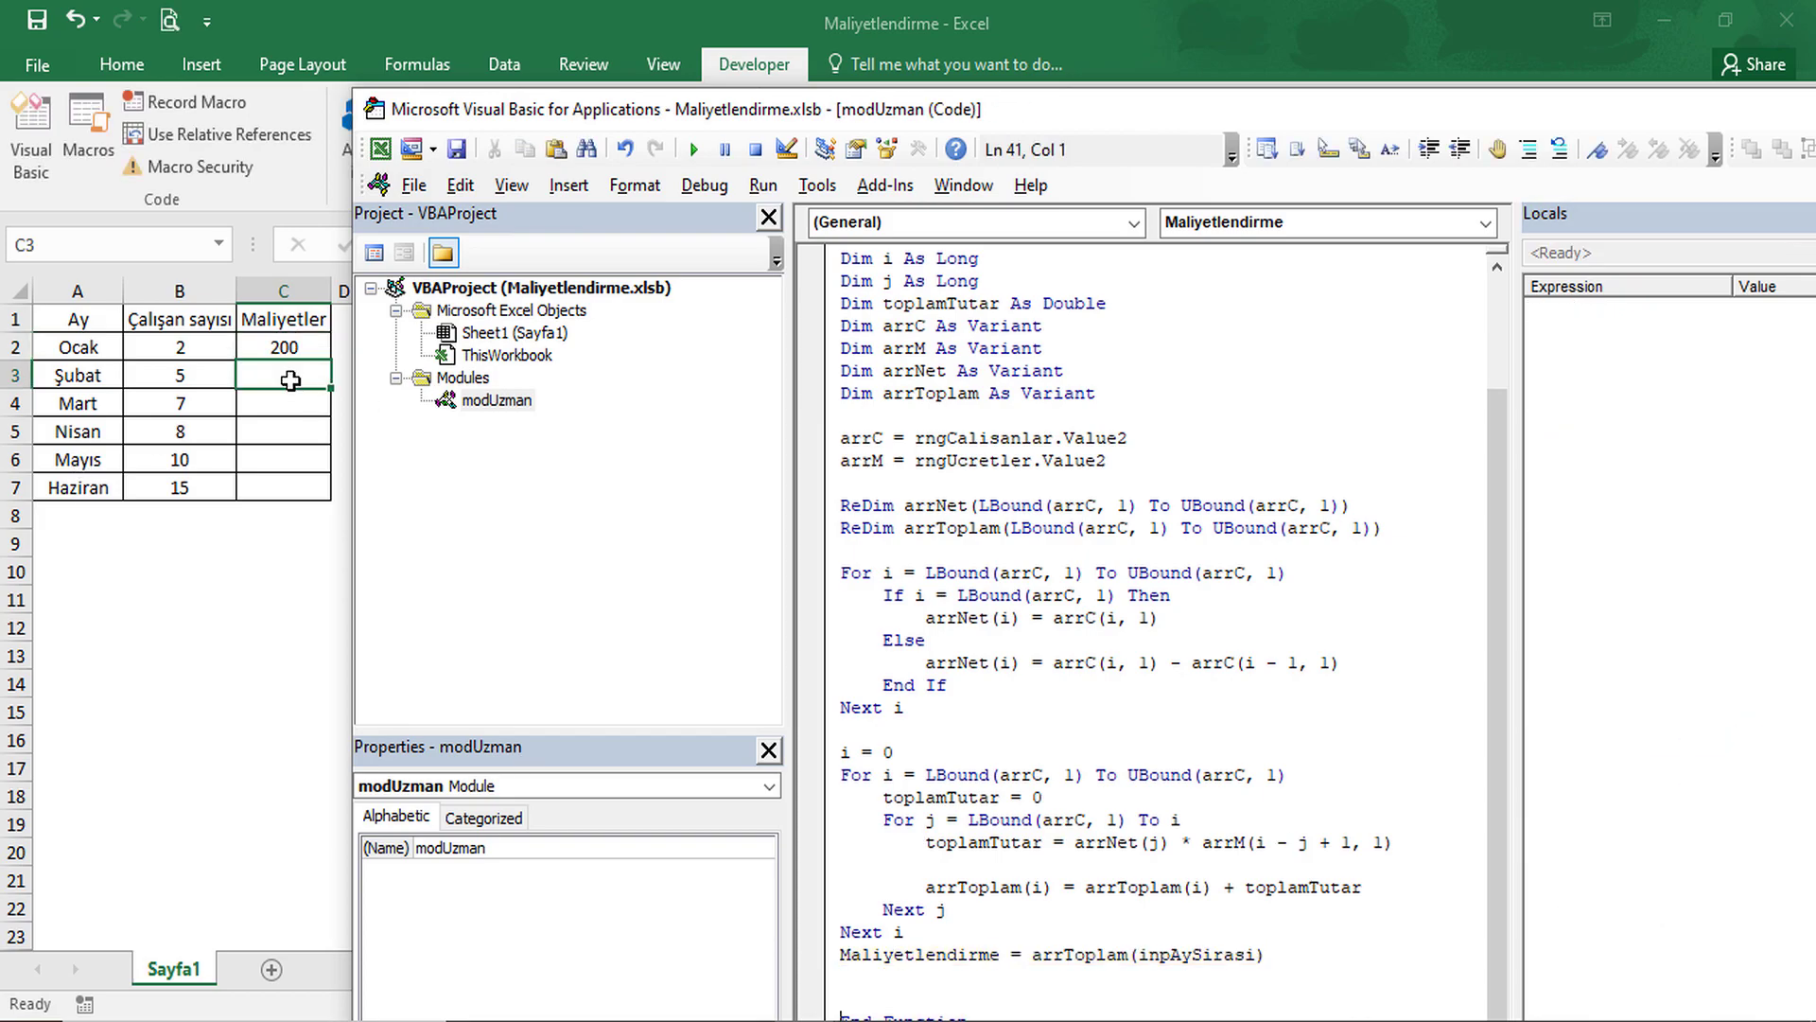
Back in C2's formula, make the B2:B7 and F2:F7 ranges absolute.
left_click(293, 343)
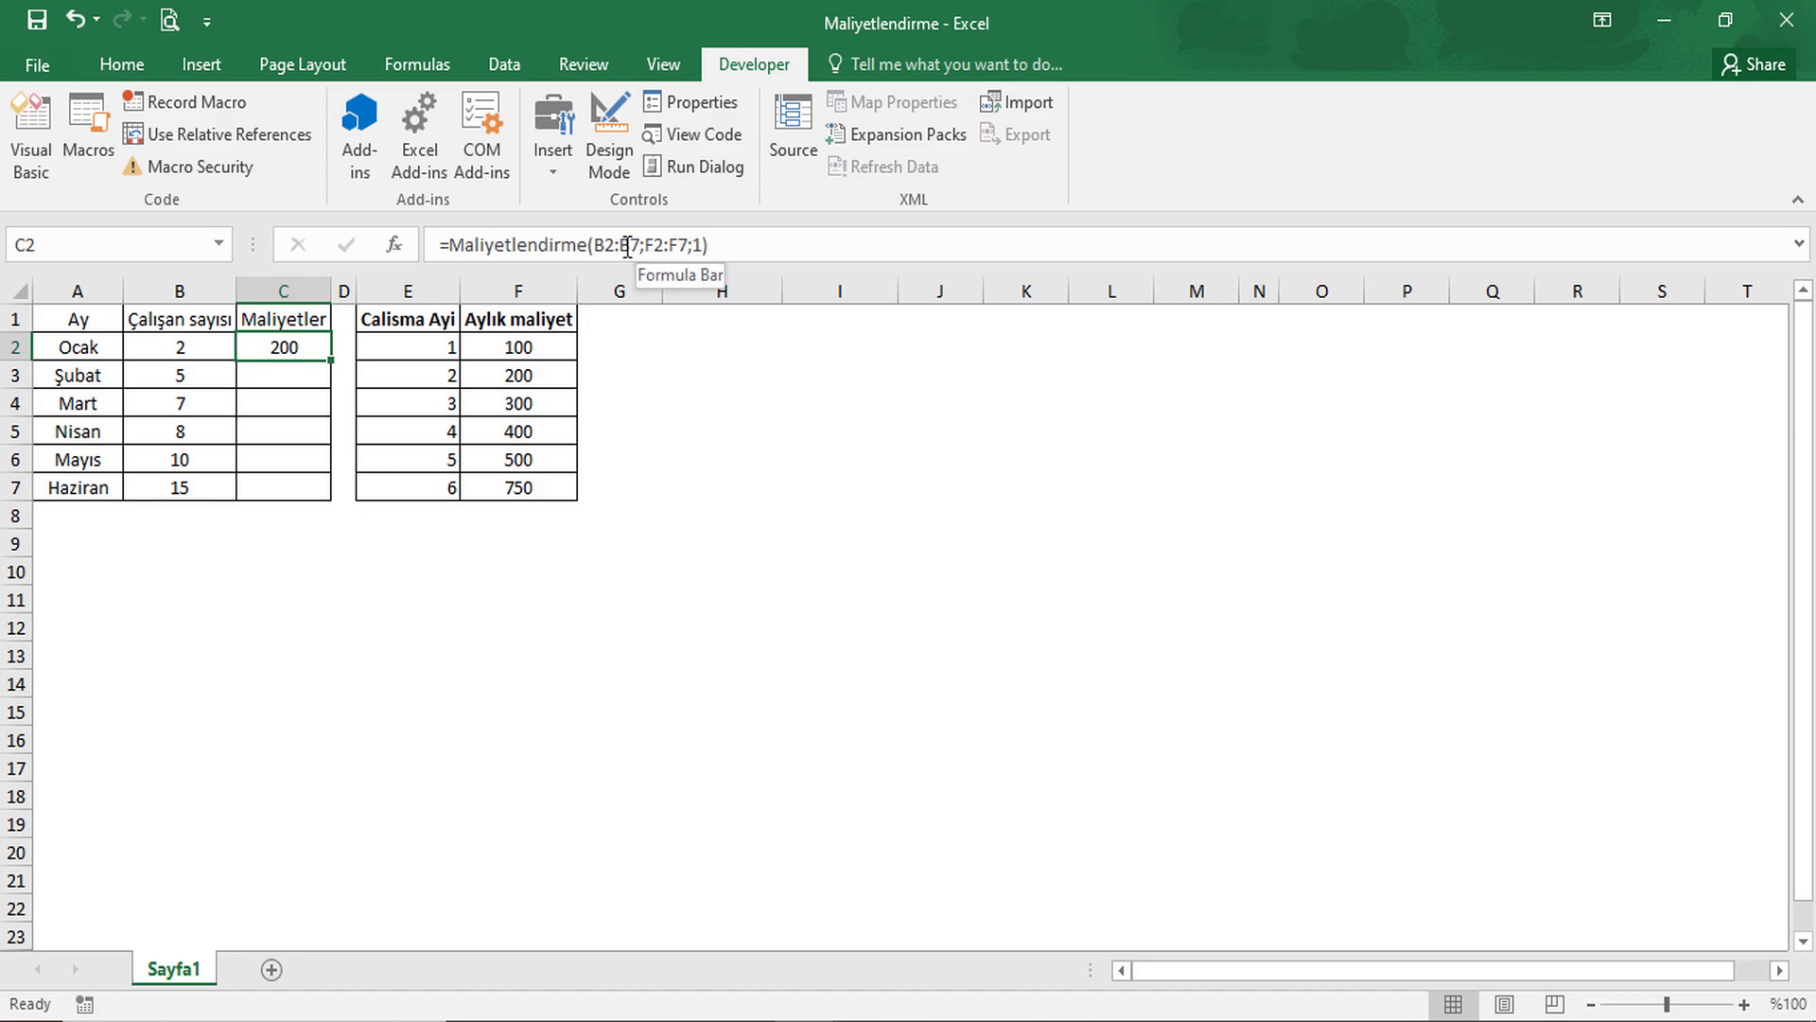
left_click_drag(607, 244, 632, 244)
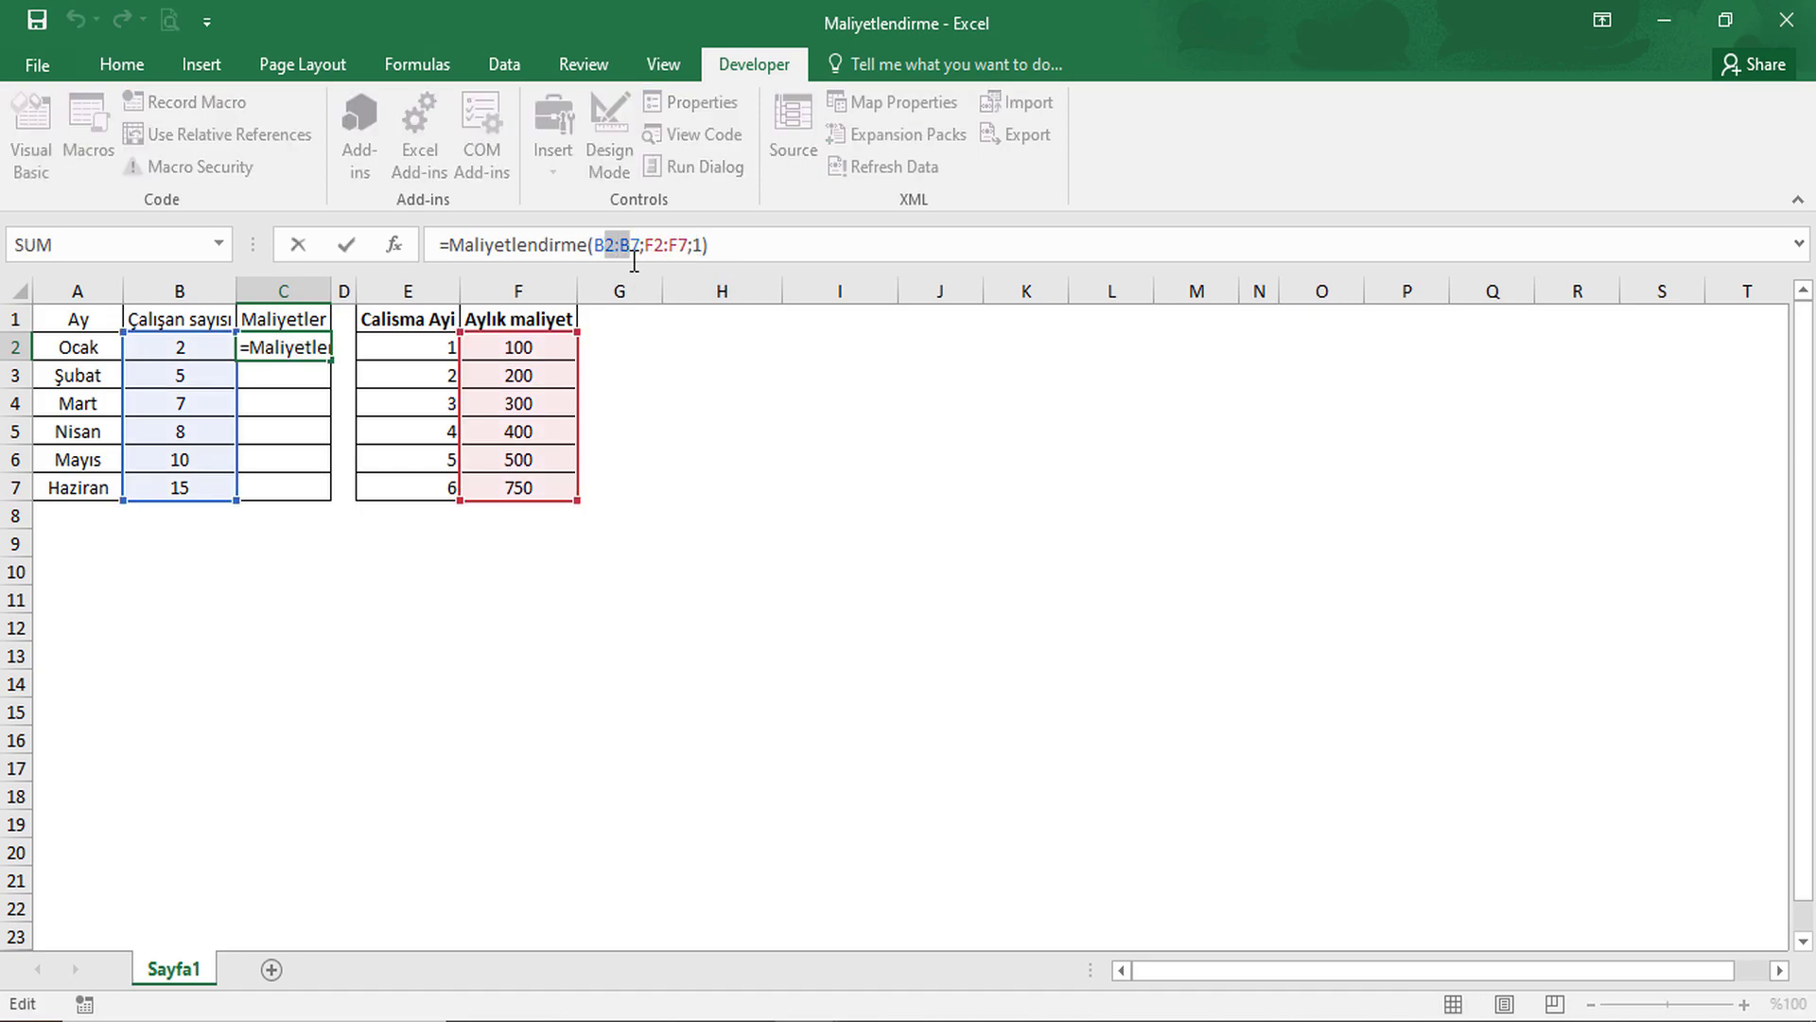
key("F4")
left_click_drag(682, 245, 726, 245)
key("F4")
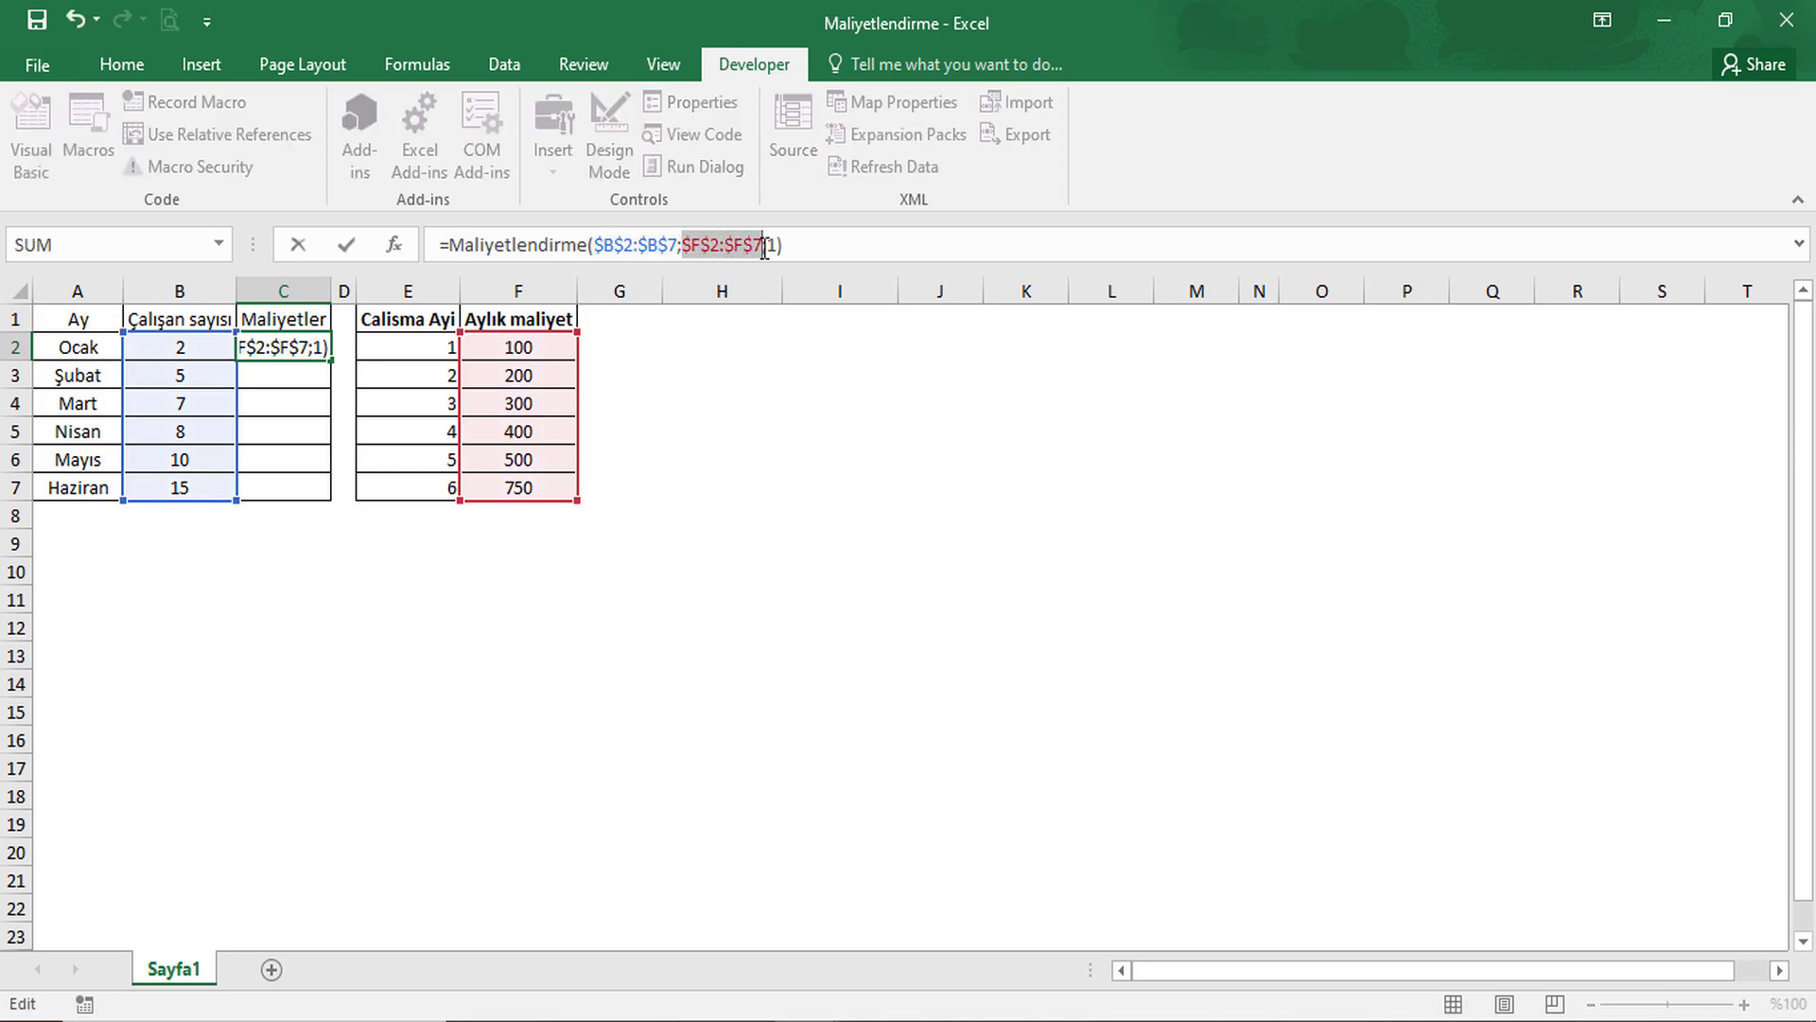
Replace the month argument 1 with ROWS($C$2:C2) and commit, so C2 shows 200.
double_click(772, 245)
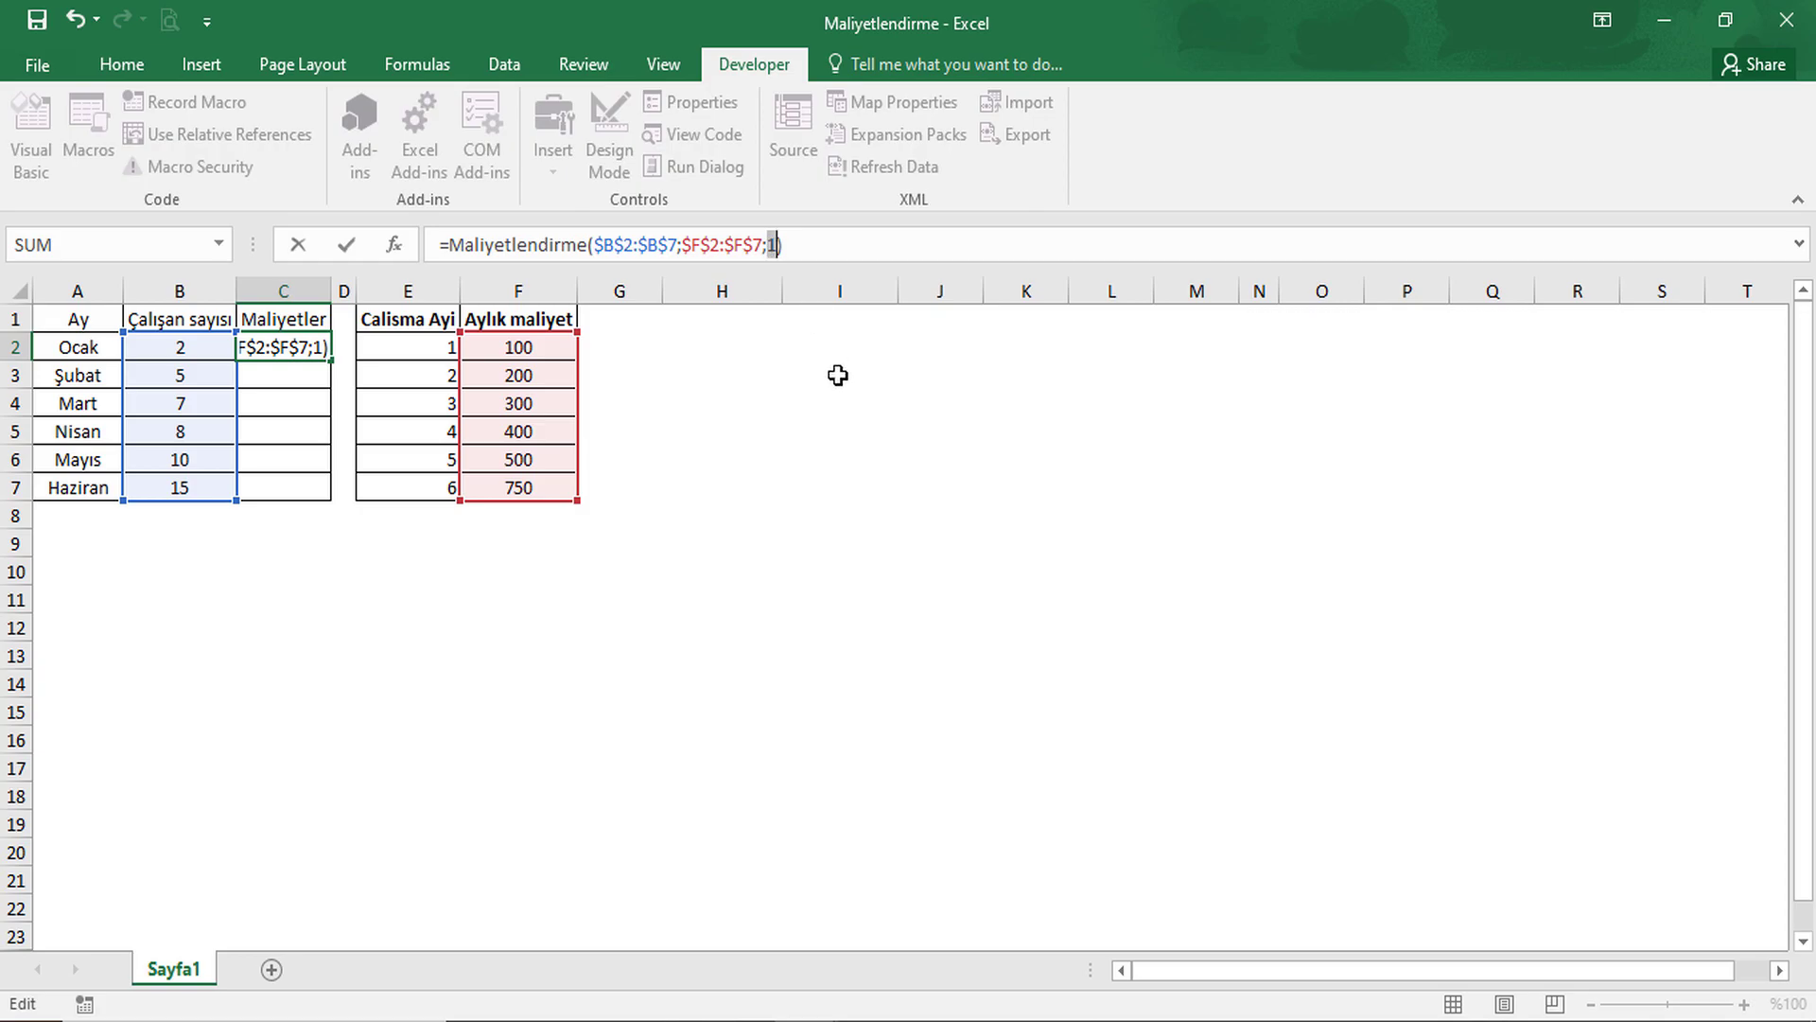
type("row")
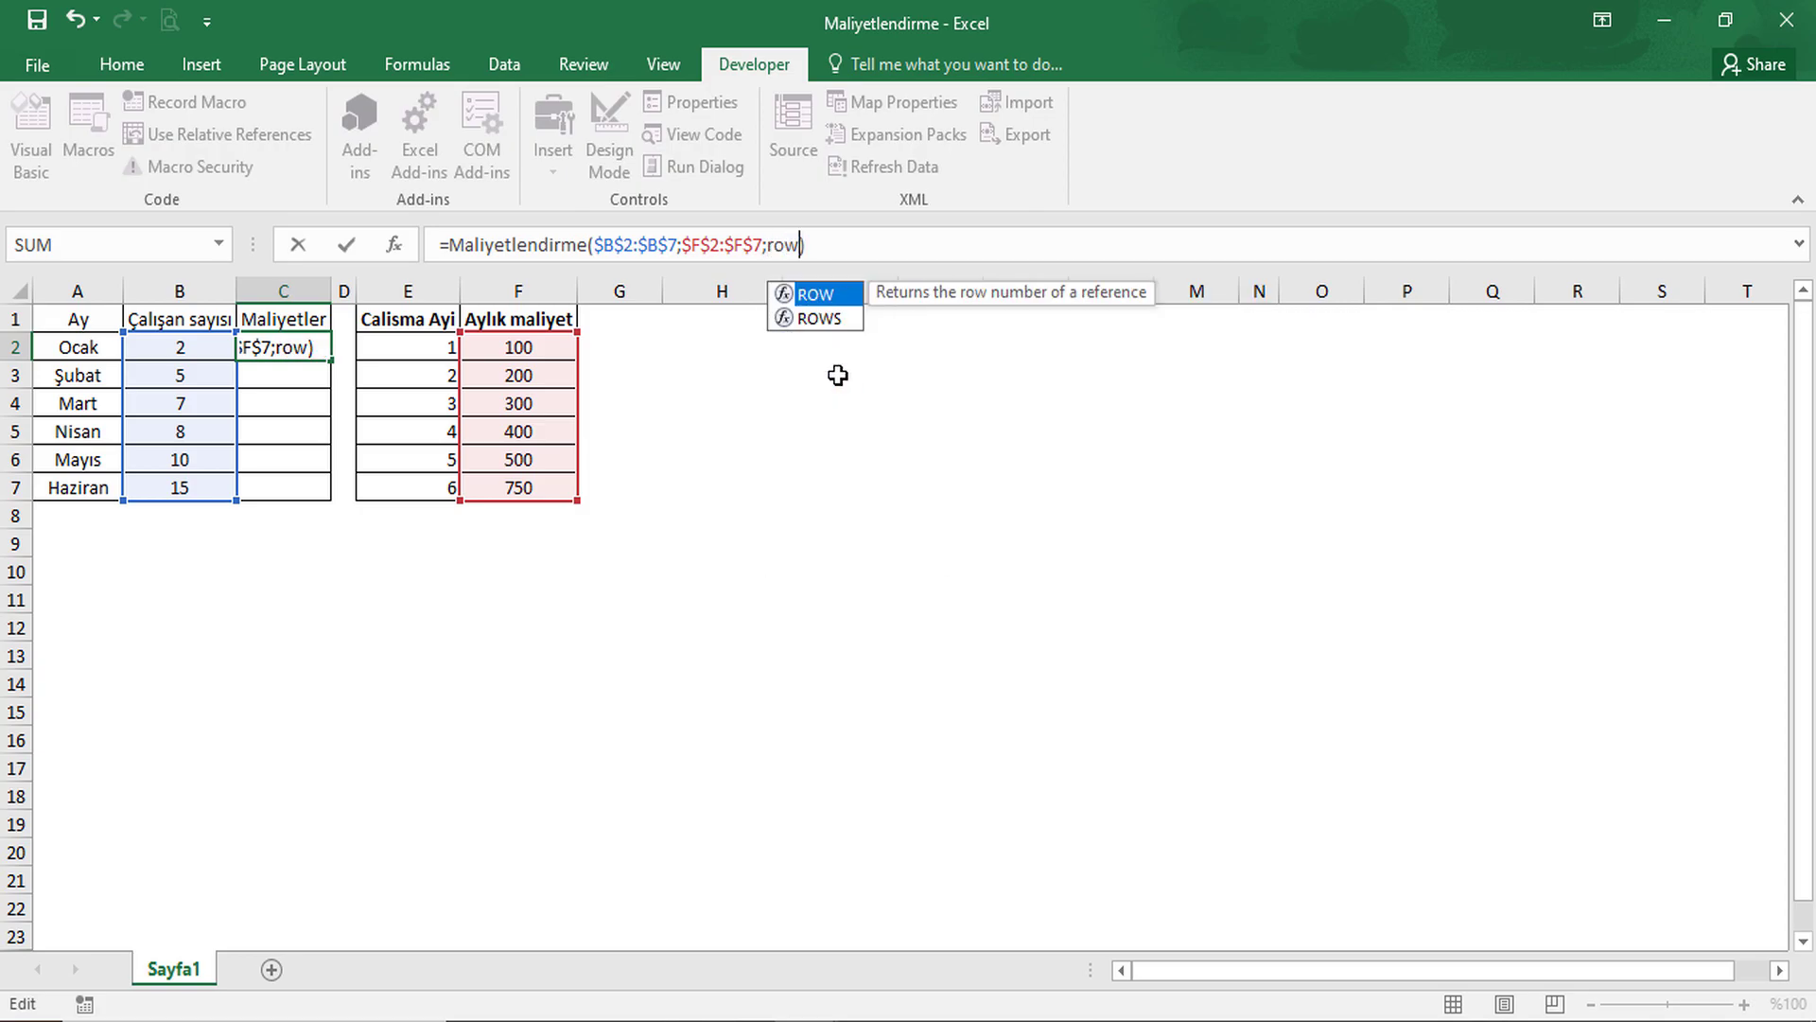
type("s(")
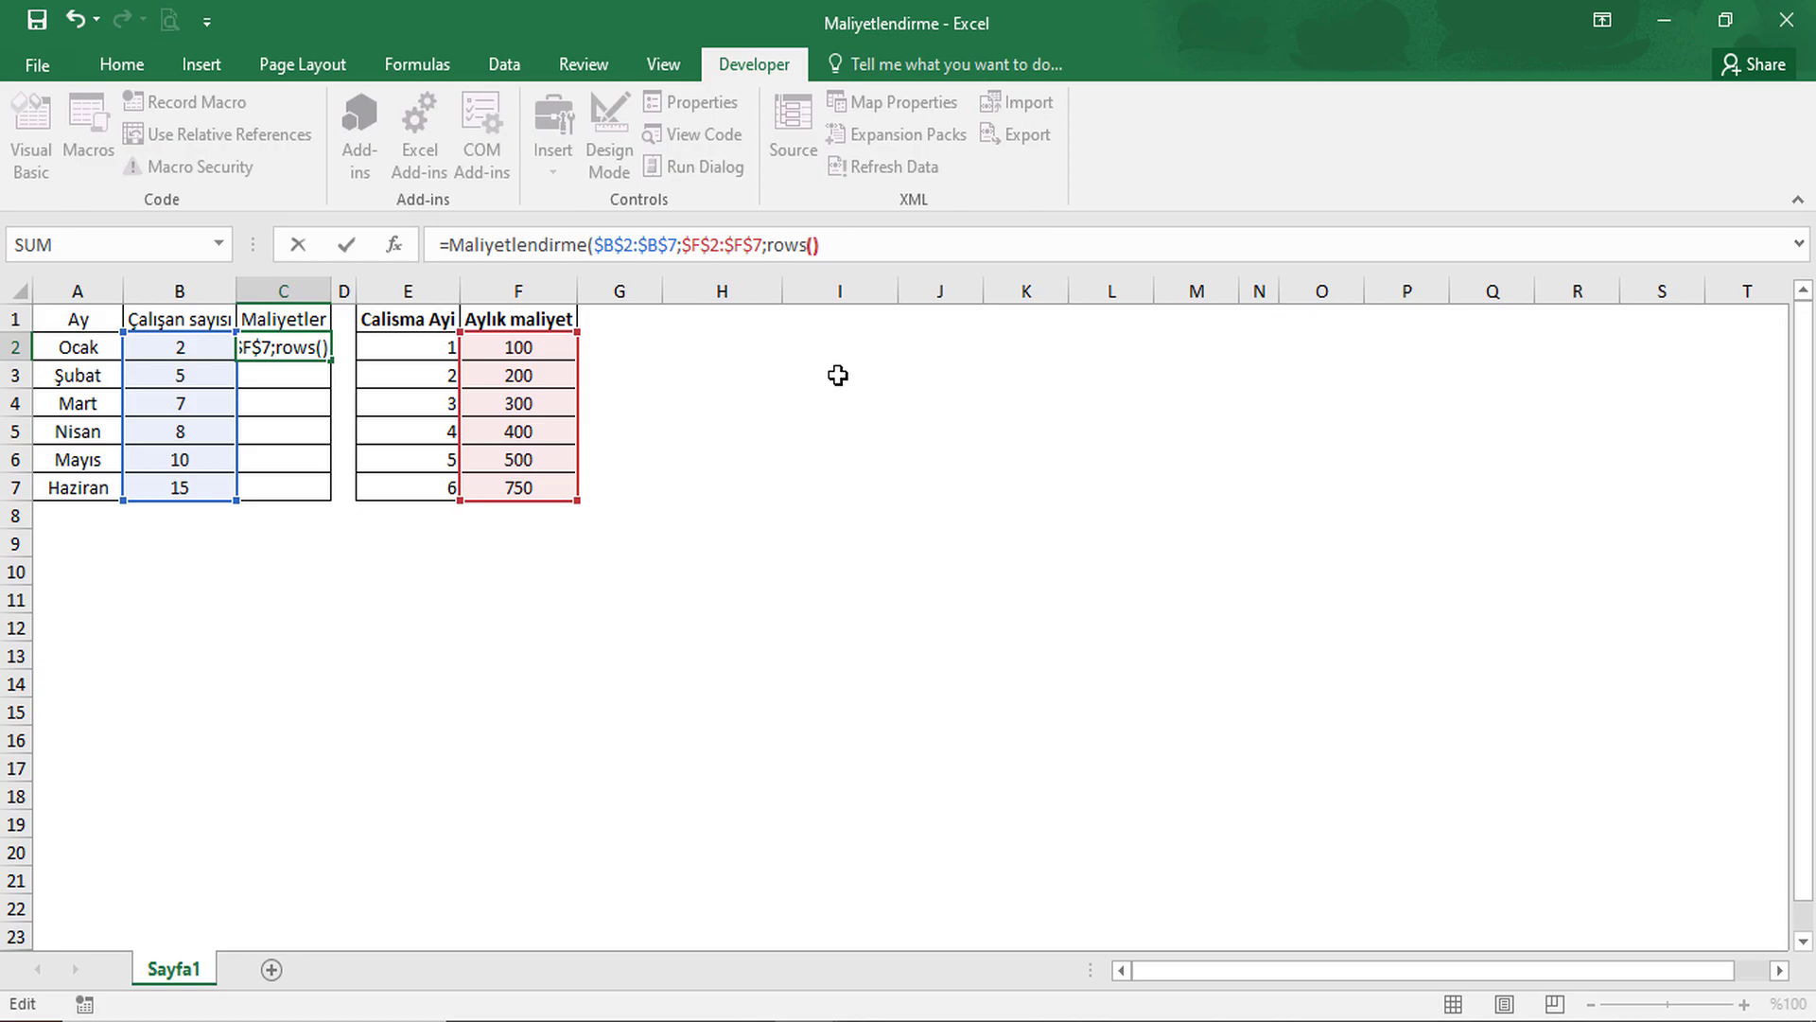
key("Left")
type("2")
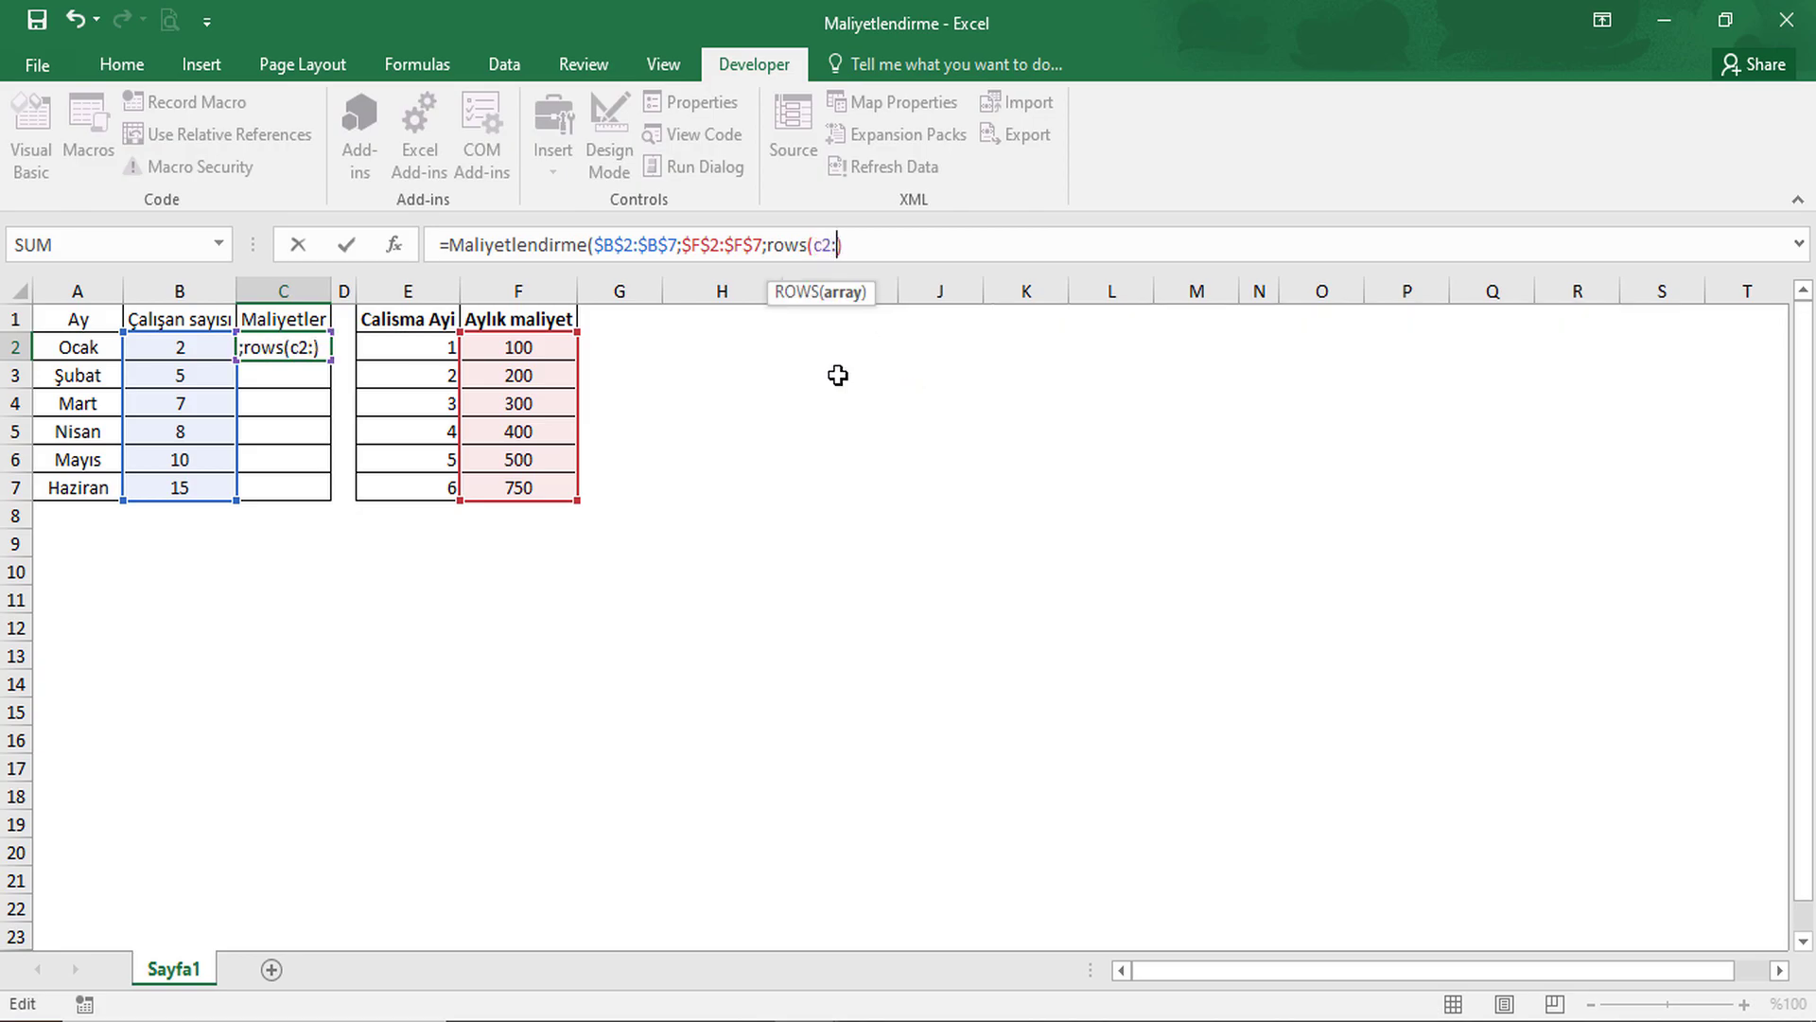
type(":c2))")
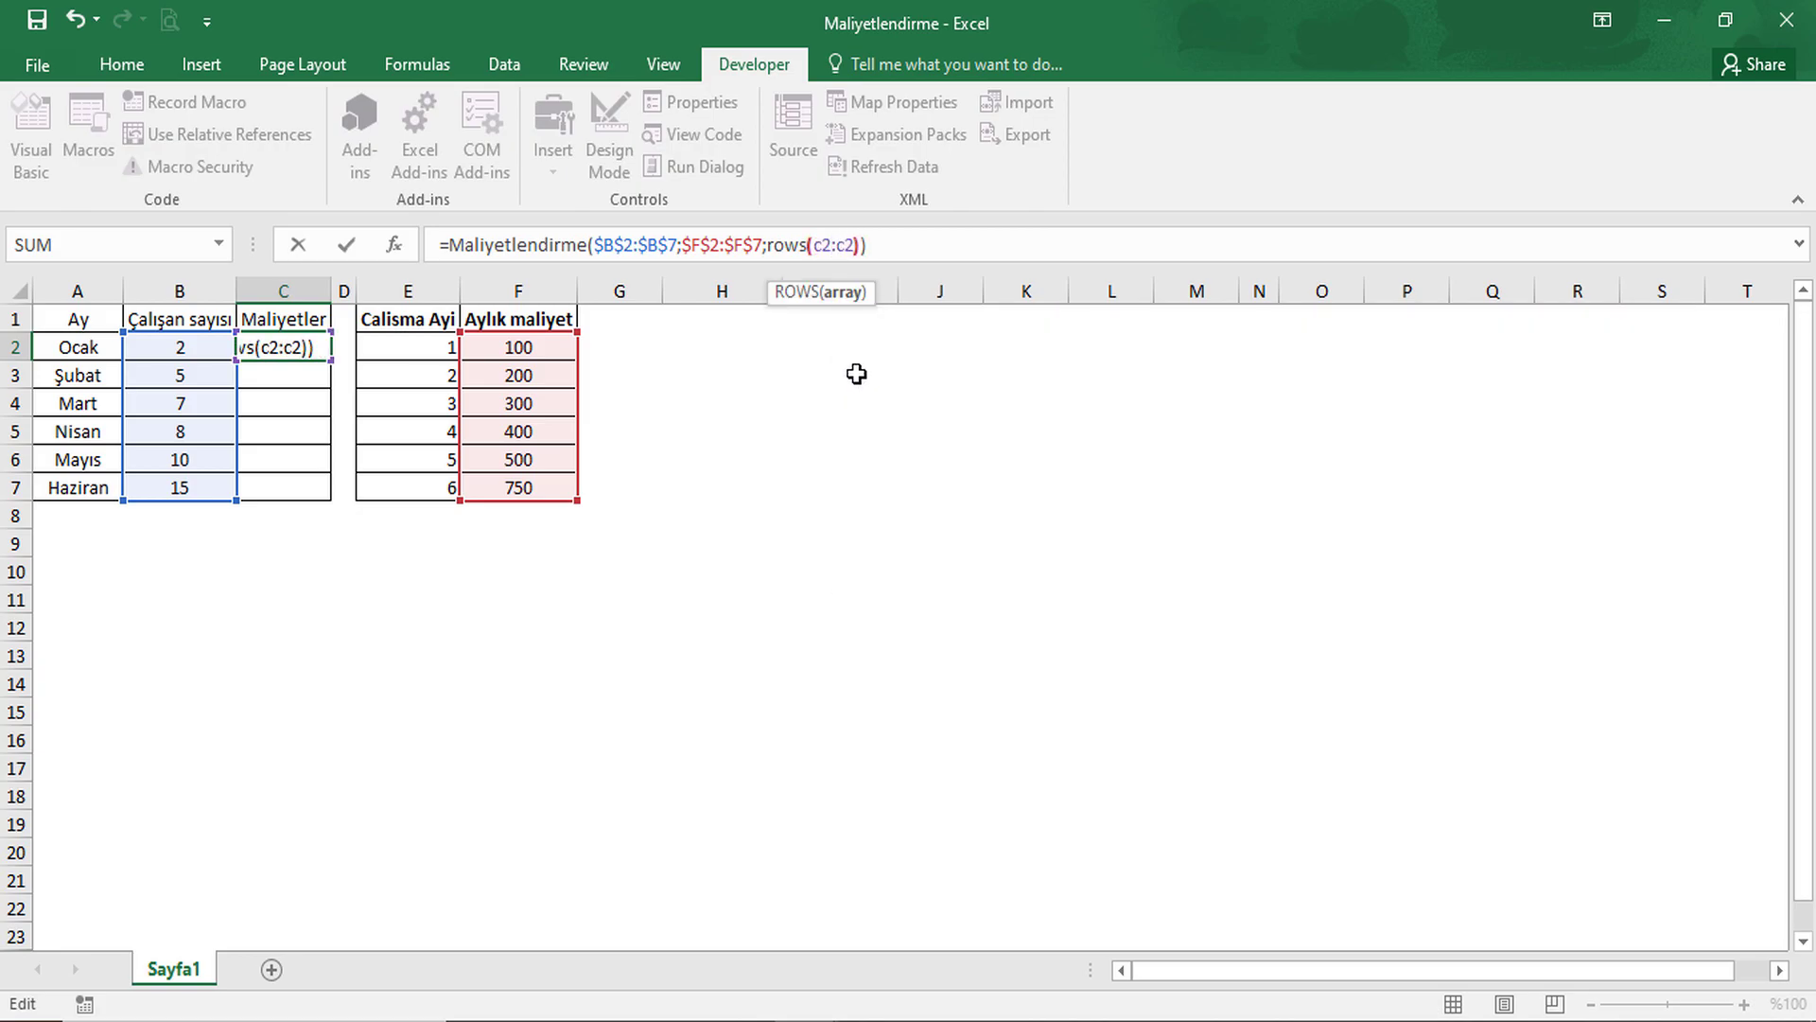
left_click(823, 248)
type("2")
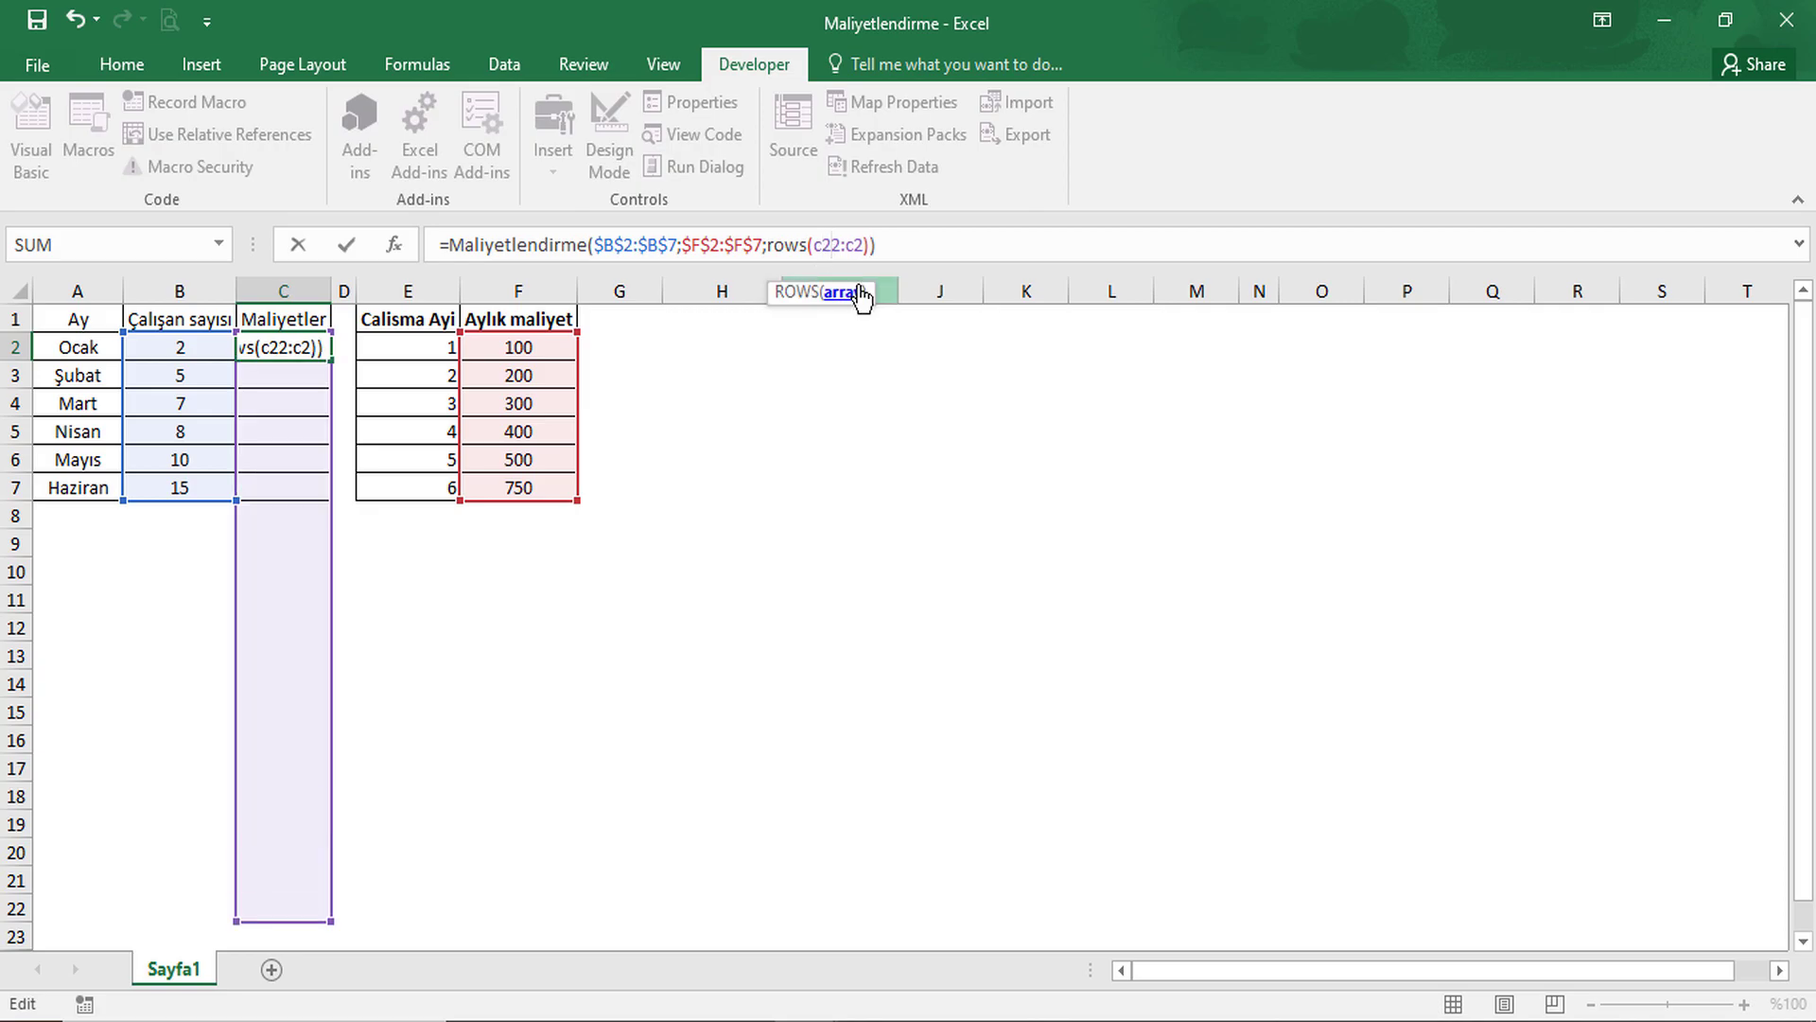
key("BackSpace")
key("F4")
key("Return")
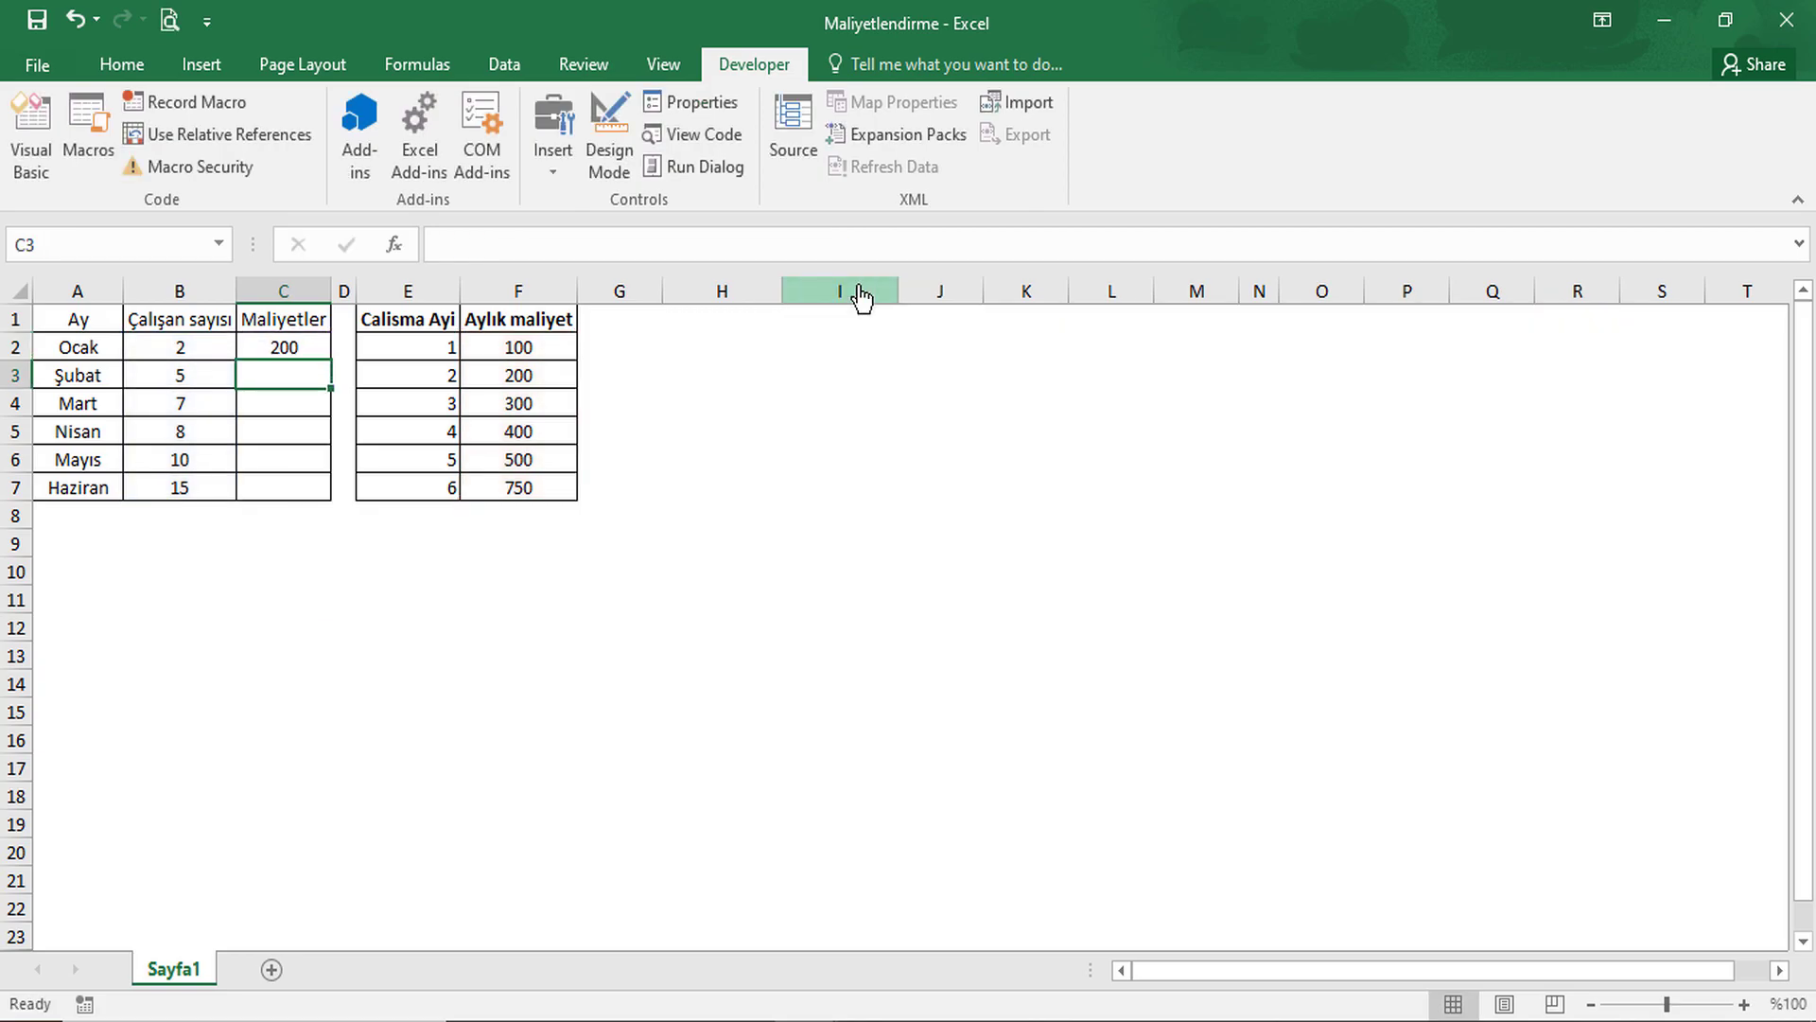
Fill C2's formula down to C7 and review the month names, employee counts and month numbers.
left_click(277, 348)
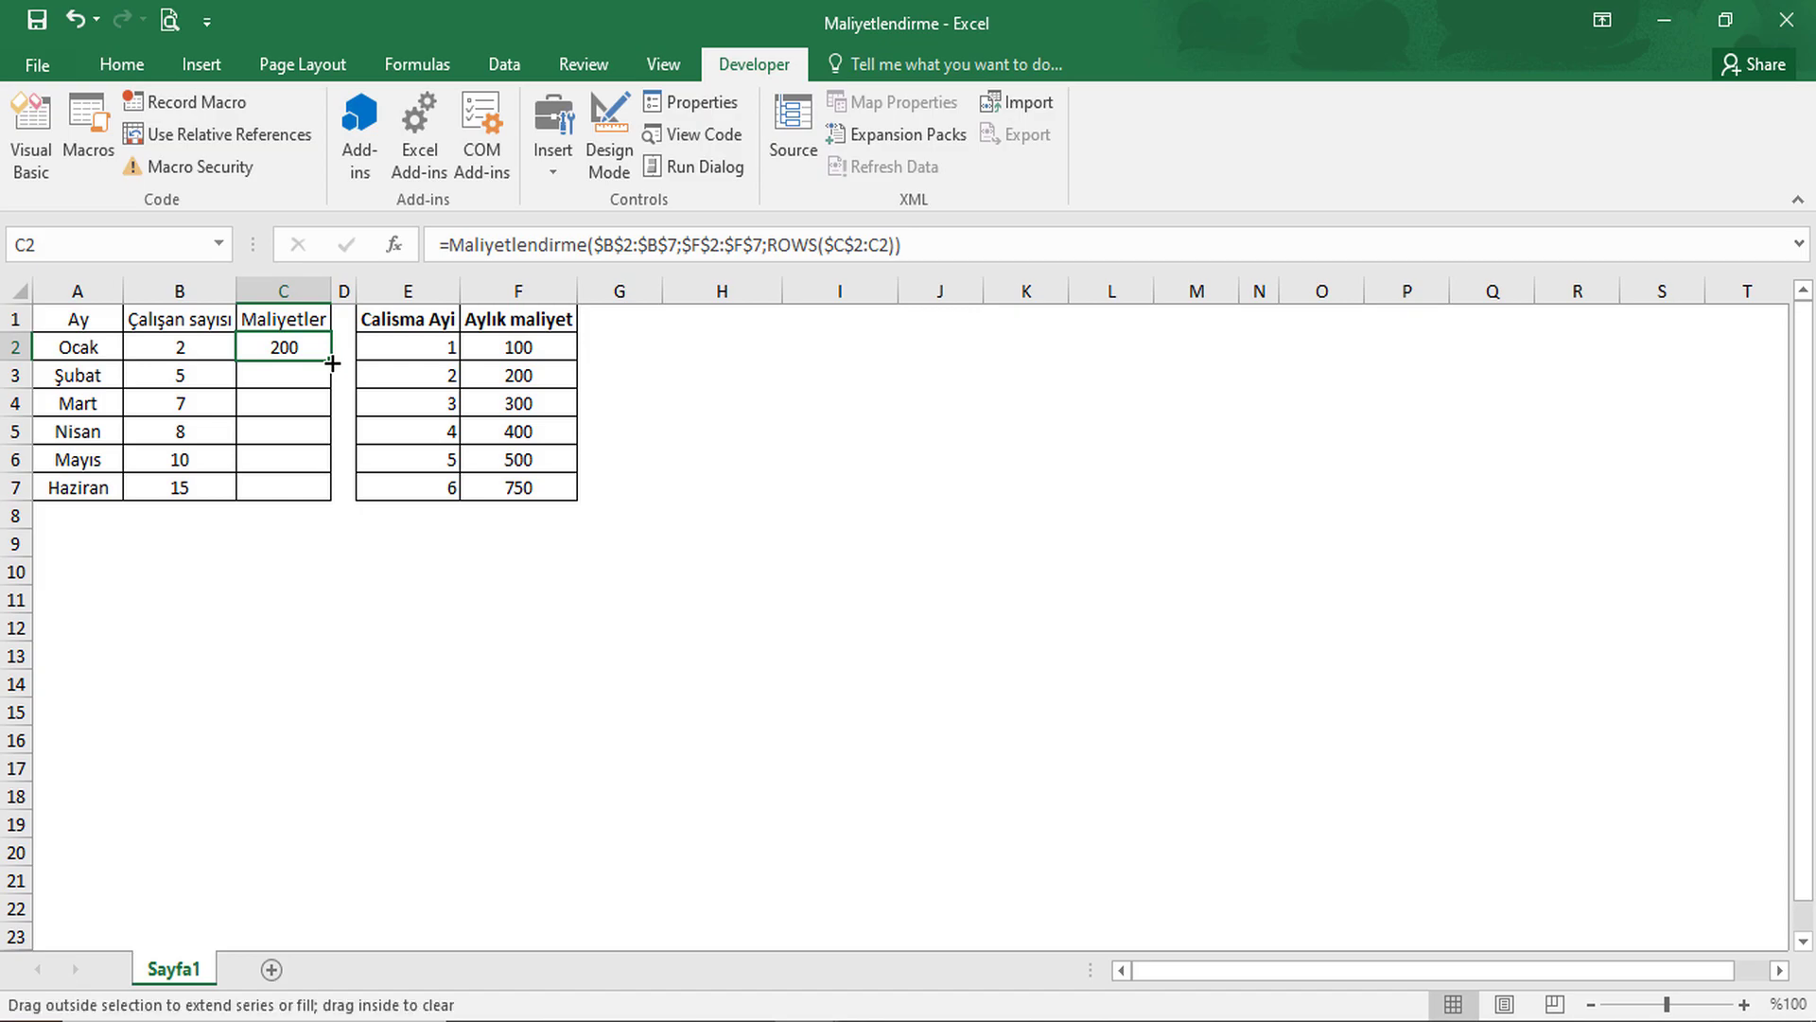
double_click(323, 362)
left_click(284, 403)
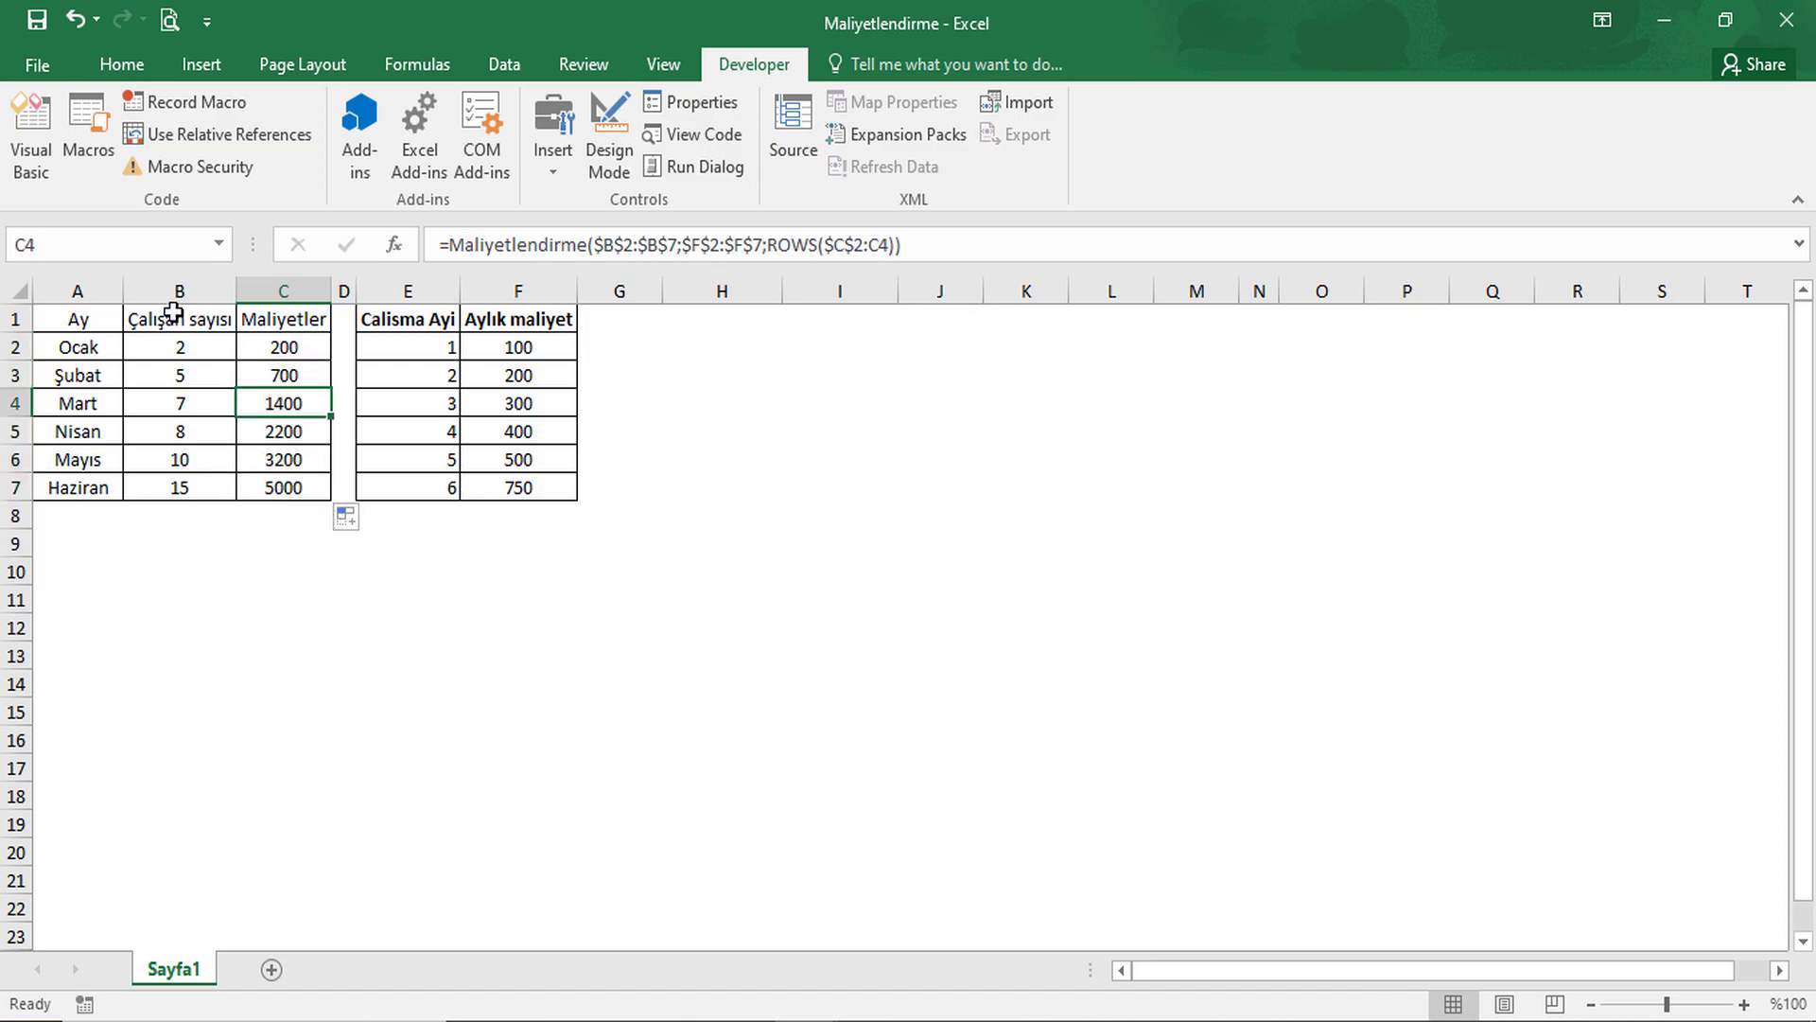
left_click_drag(87, 347, 90, 487)
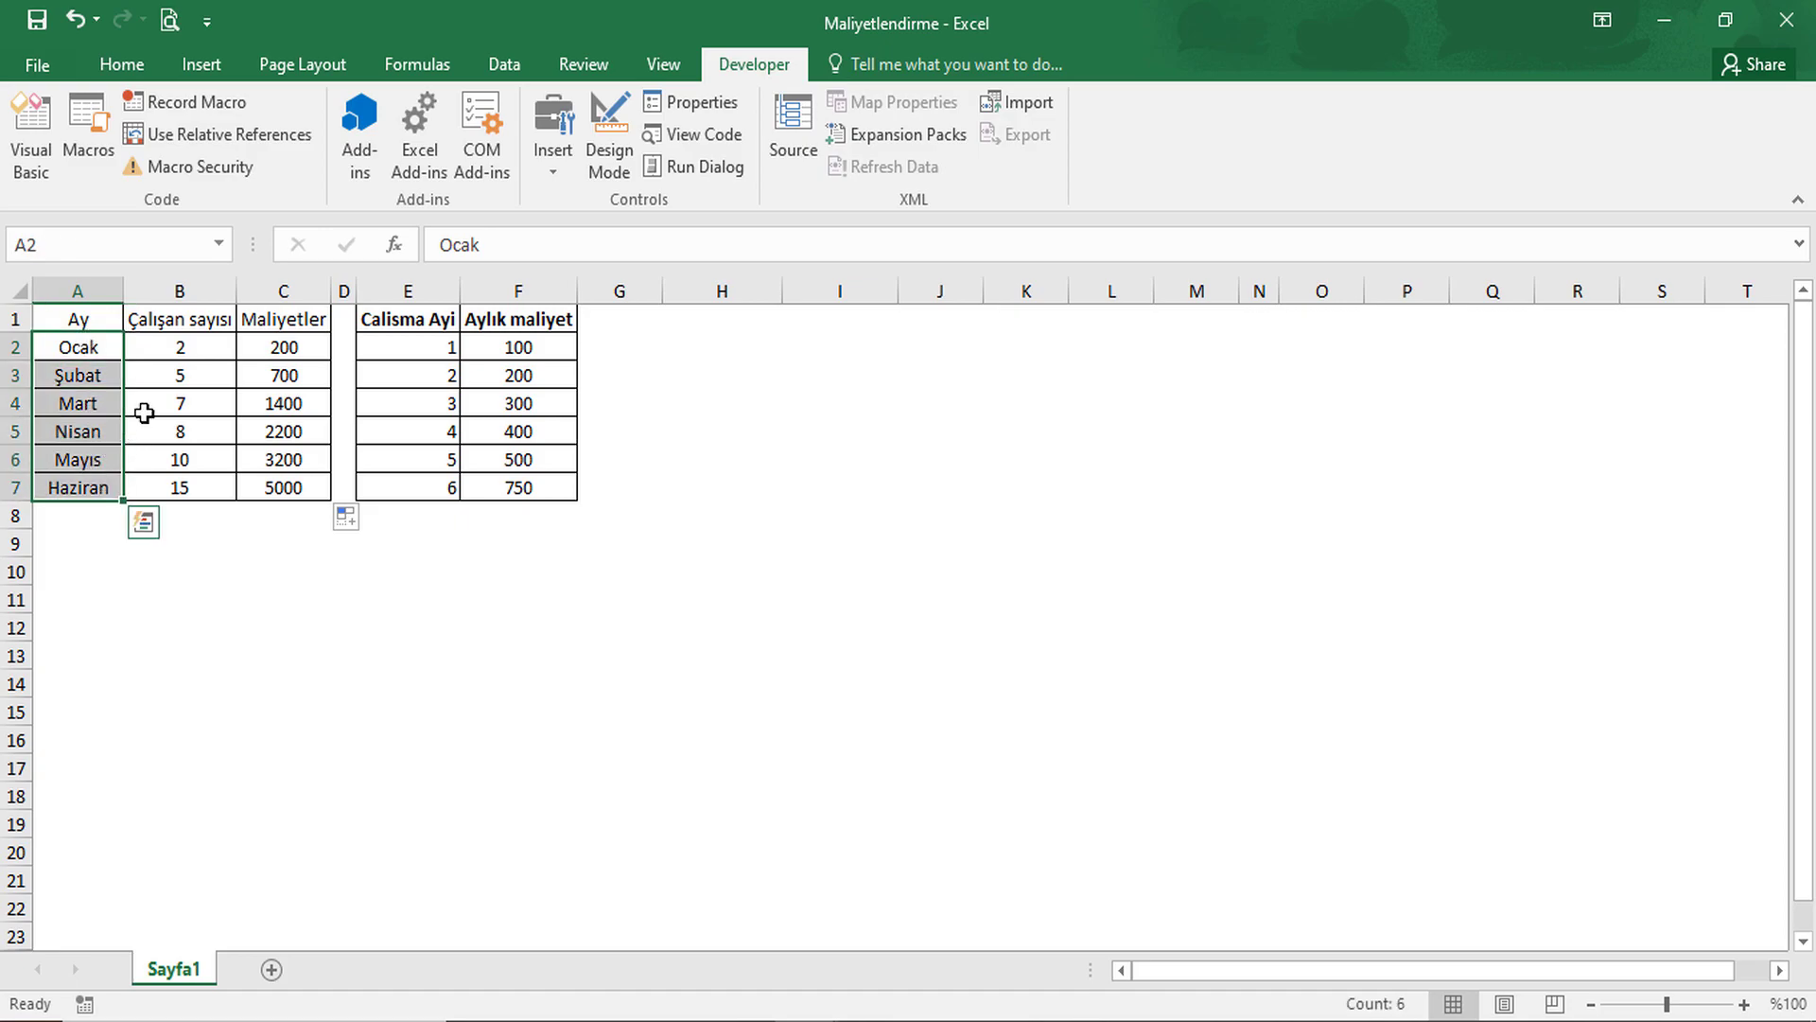
left_click_drag(175, 375, 190, 490)
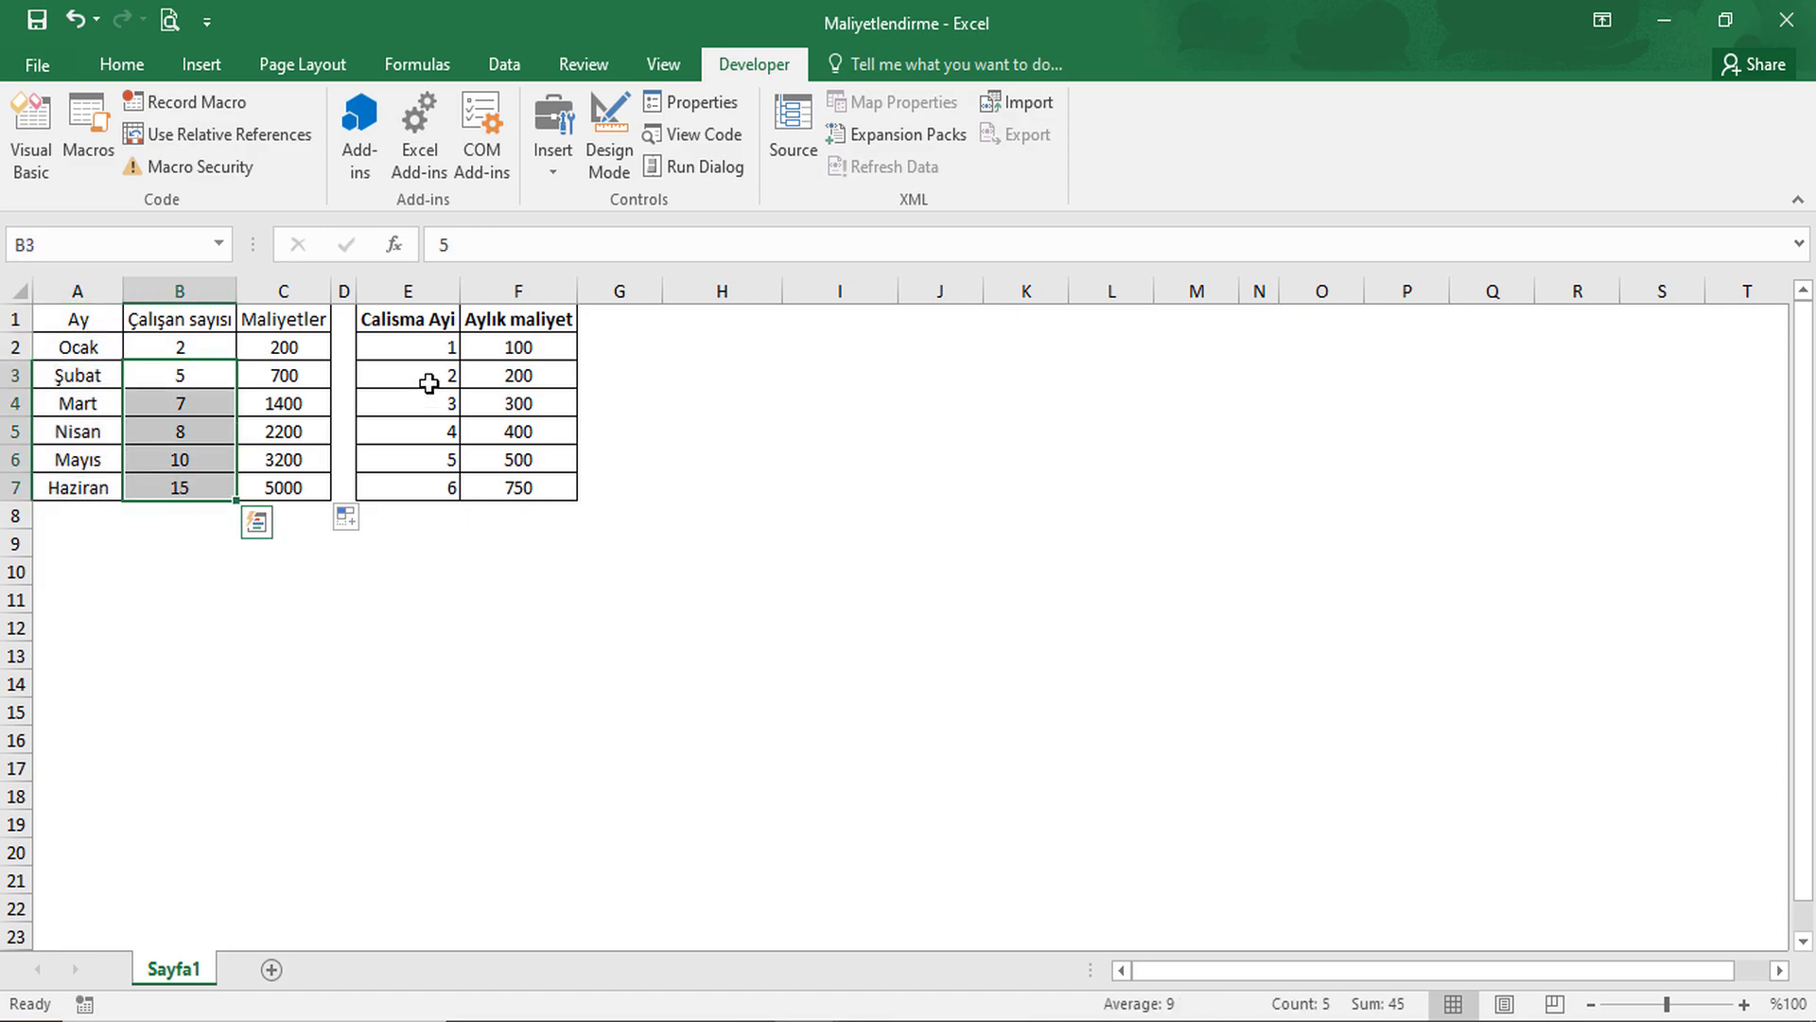
left_click_drag(447, 351, 432, 492)
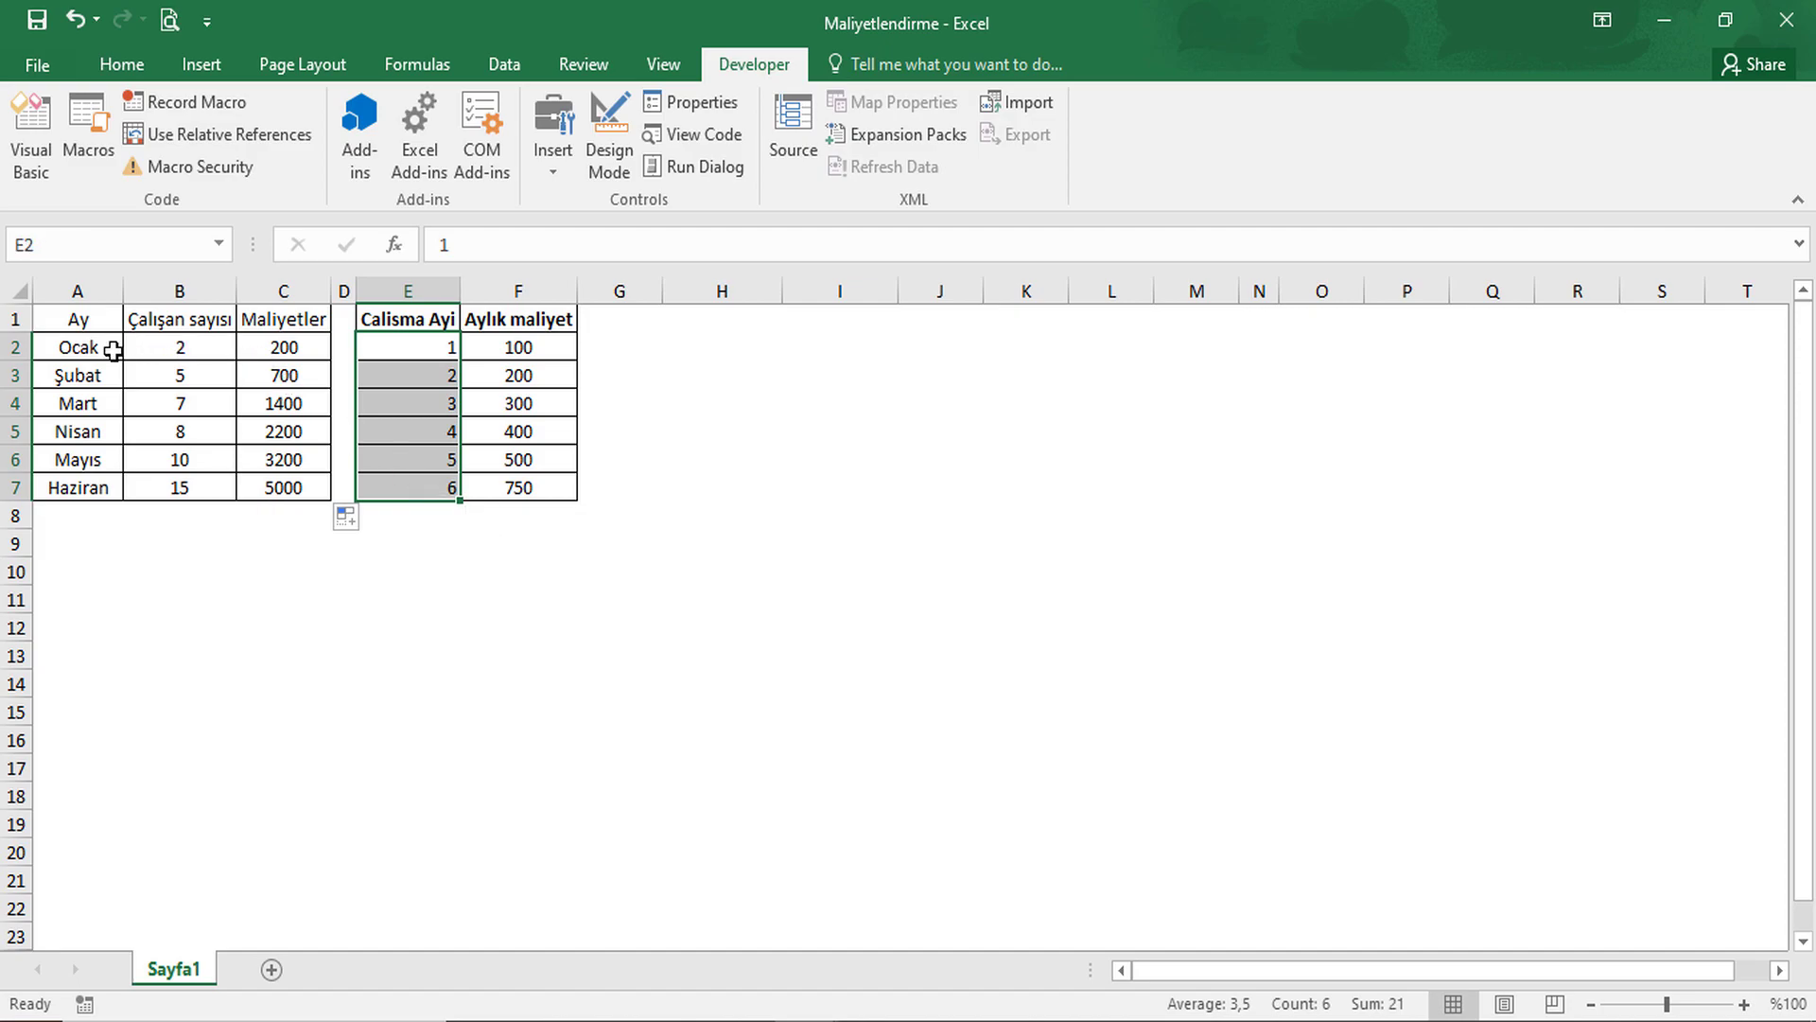
Highlight the Ocak through Mayıs rows across columns A to C, then open the Macros list.
left_click(78, 350)
left_click_drag(169, 356, 317, 352)
left_click_drag(76, 376, 329, 388)
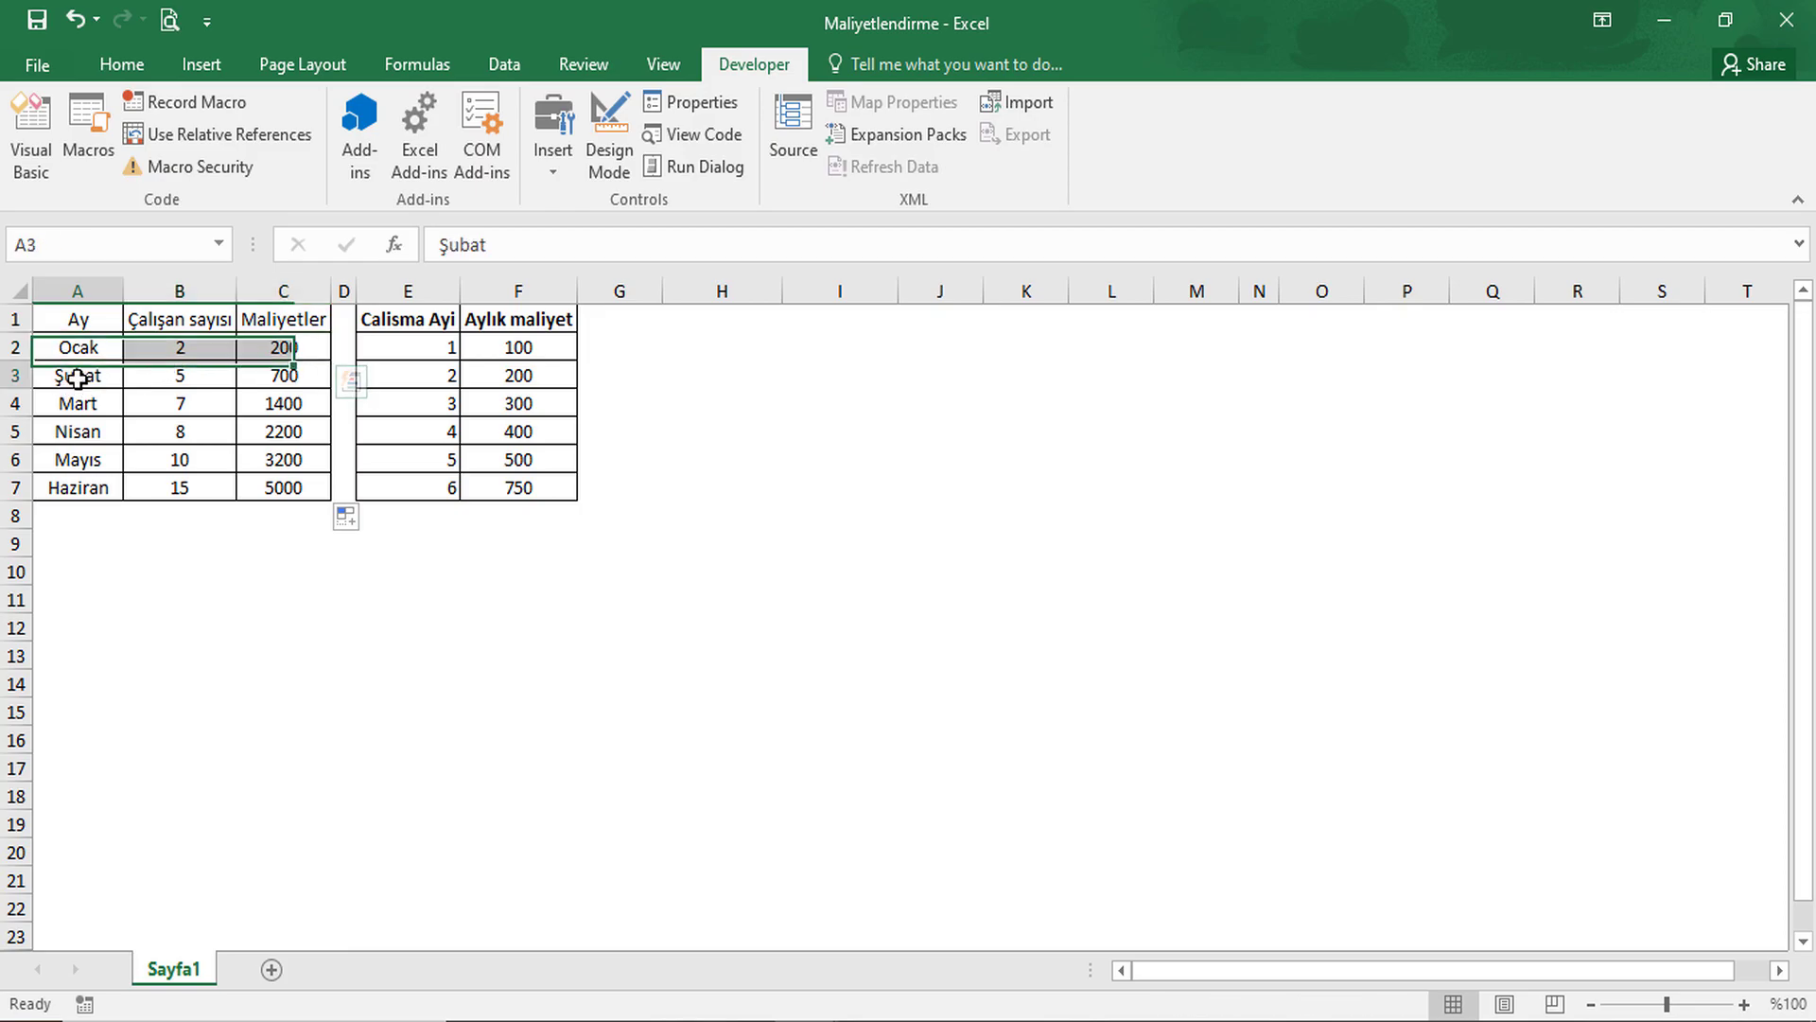
left_click_drag(114, 406, 292, 406)
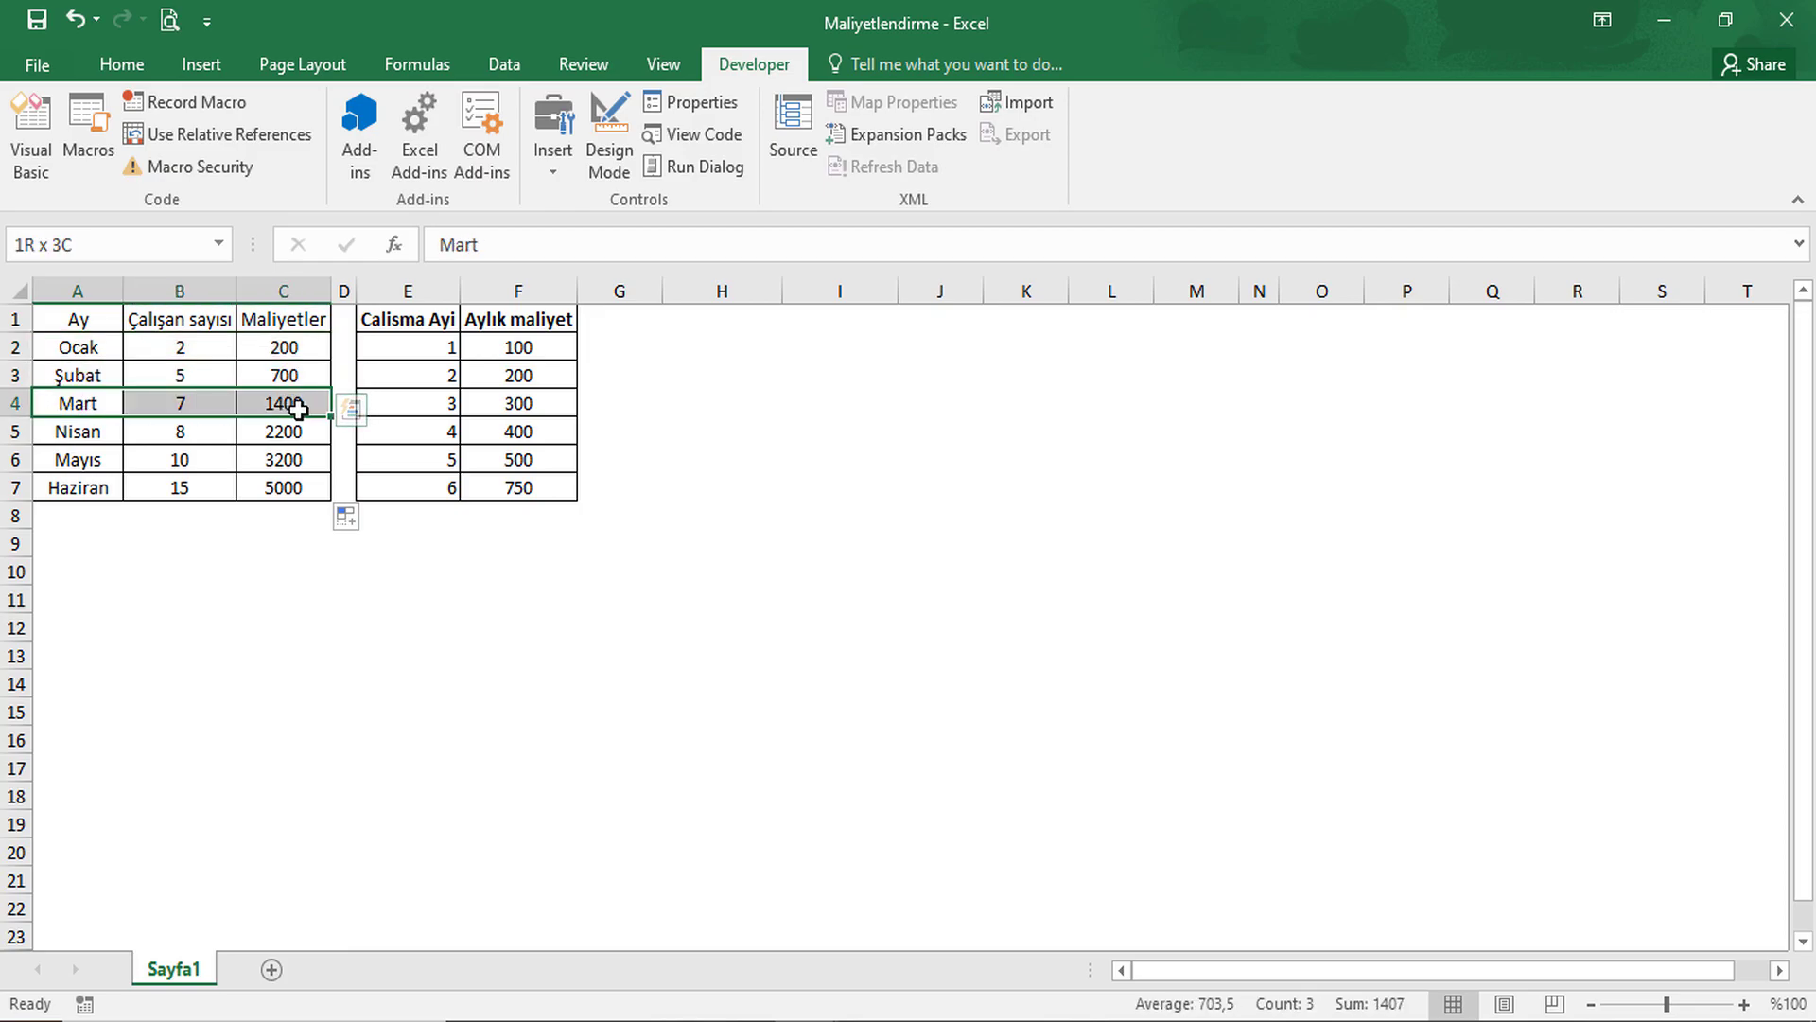
left_click_drag(86, 437, 312, 431)
left_click_drag(65, 460, 304, 460)
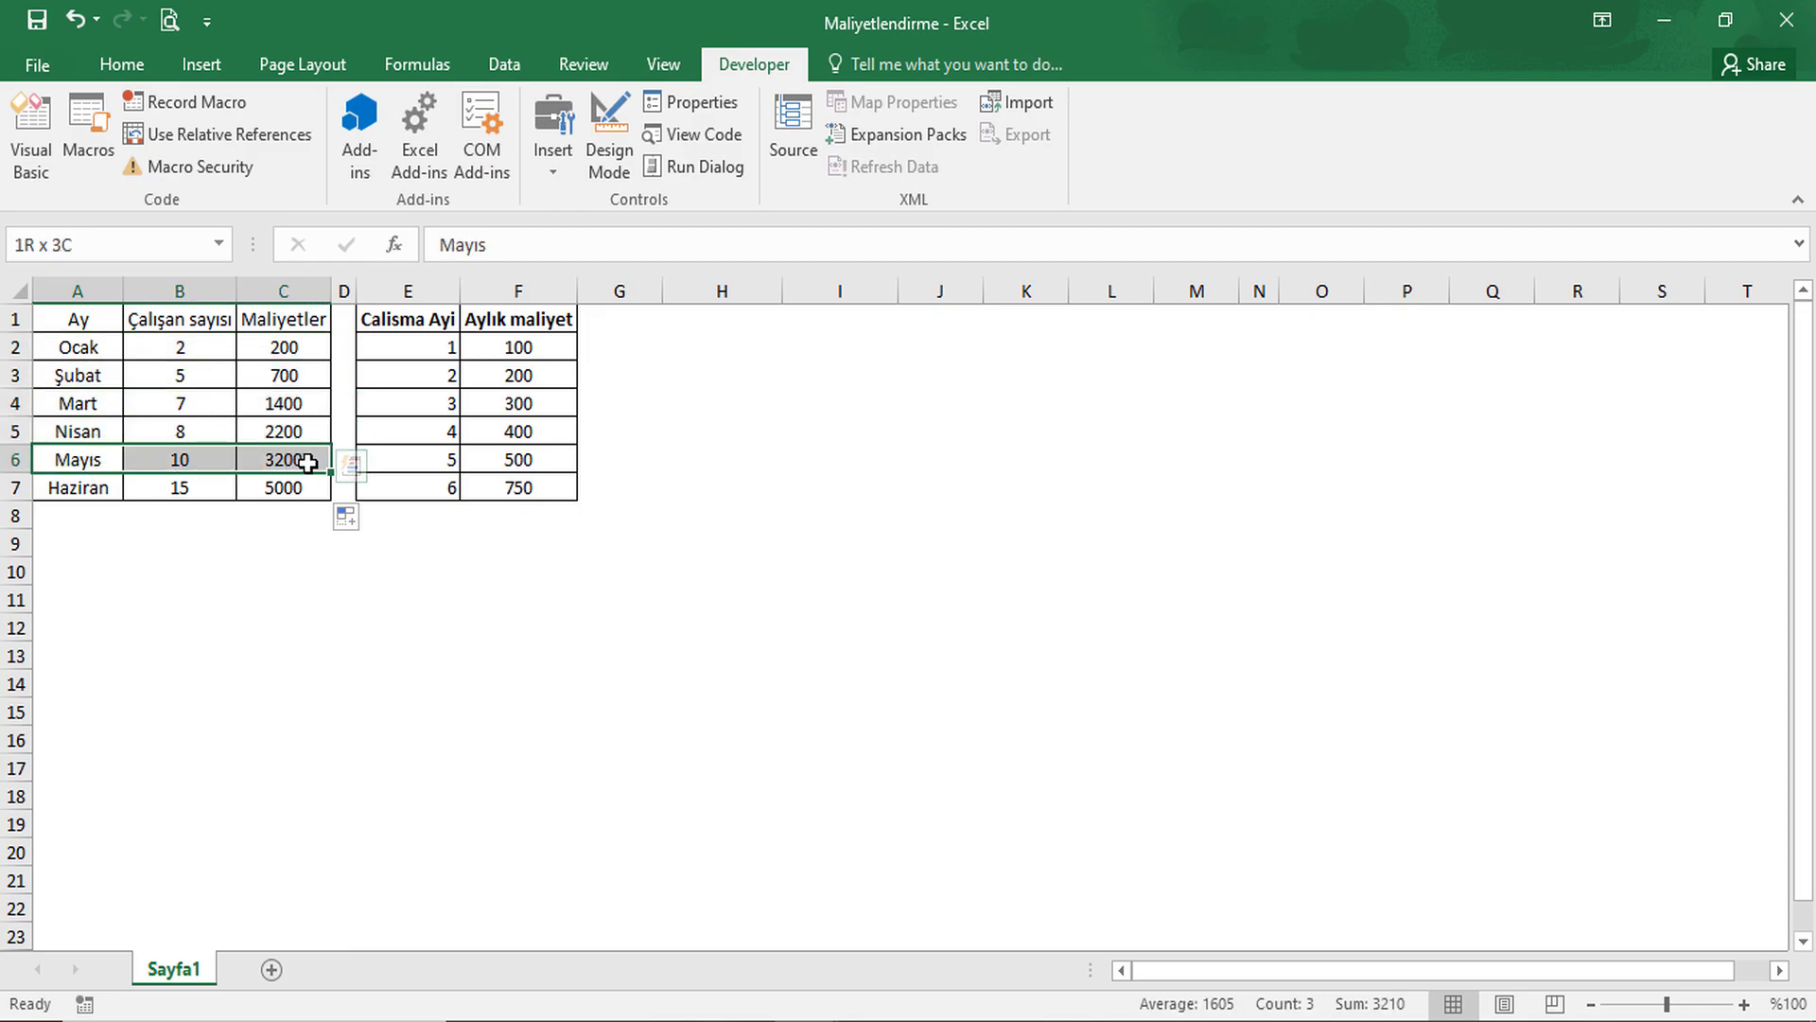
left_click(63, 143)
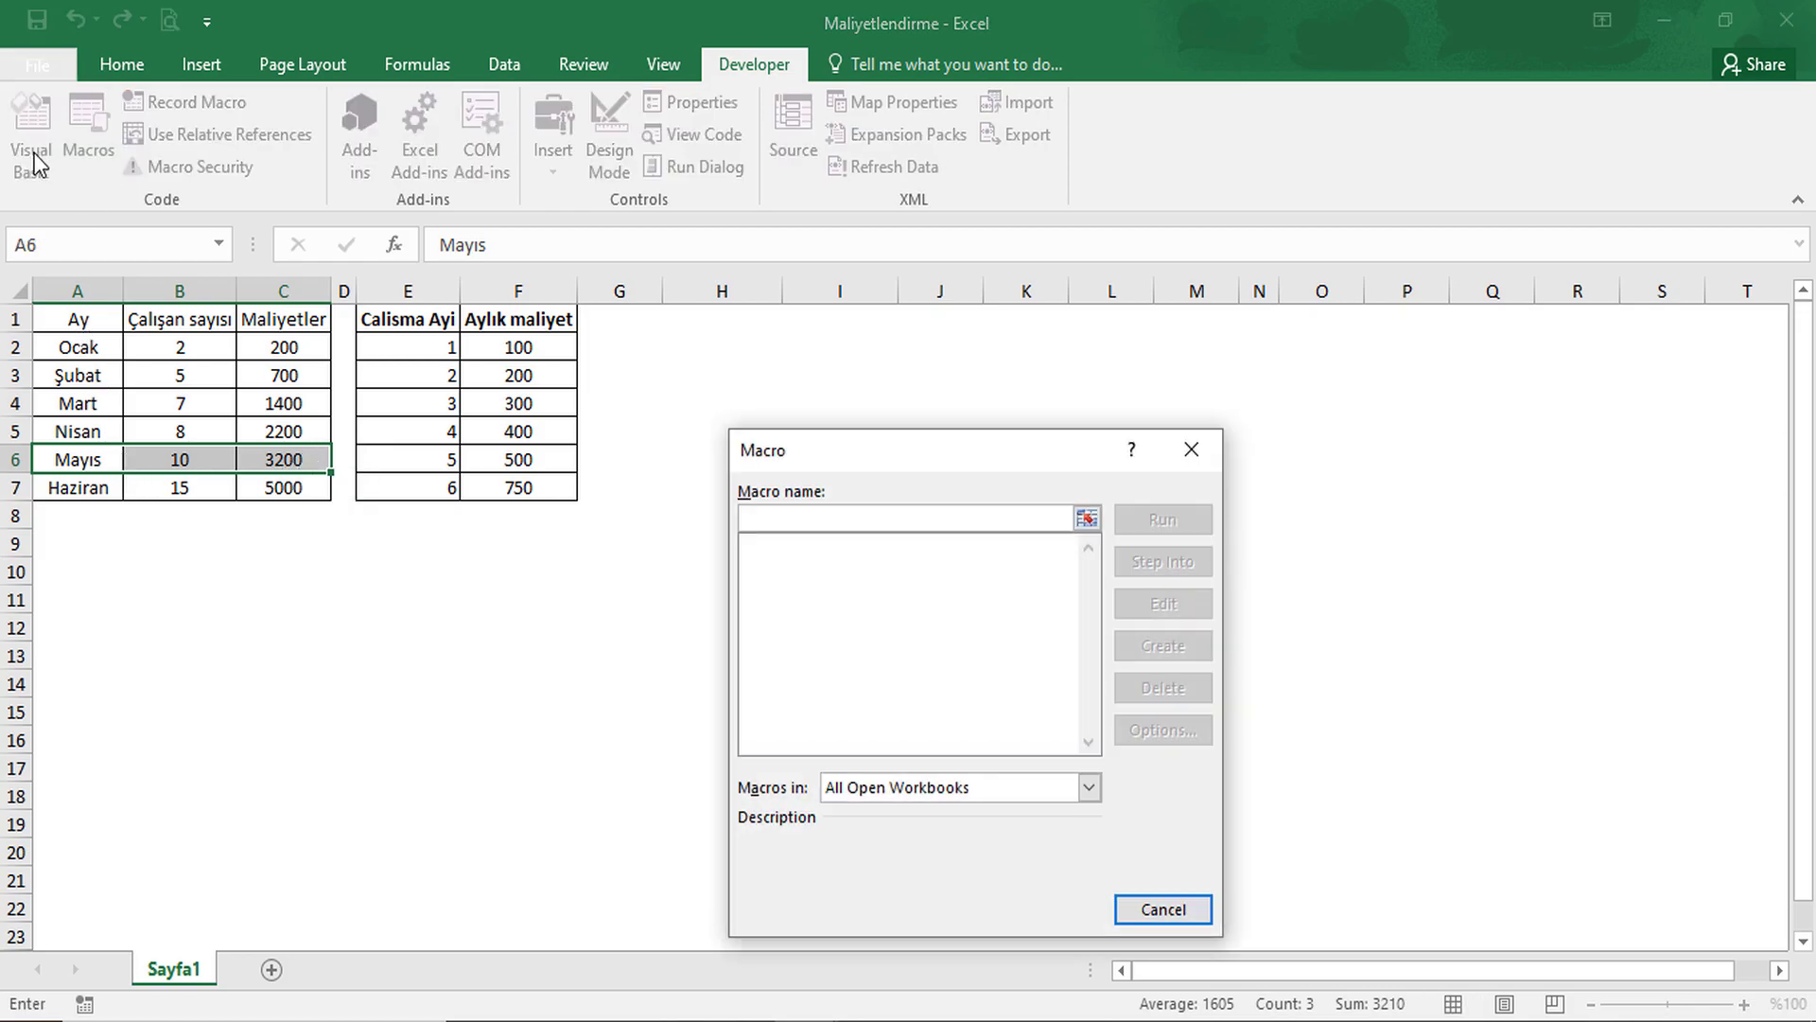
Return to the modUzman code with the Locals window closed and review the loop block.
key("Escape")
left_click(34, 152)
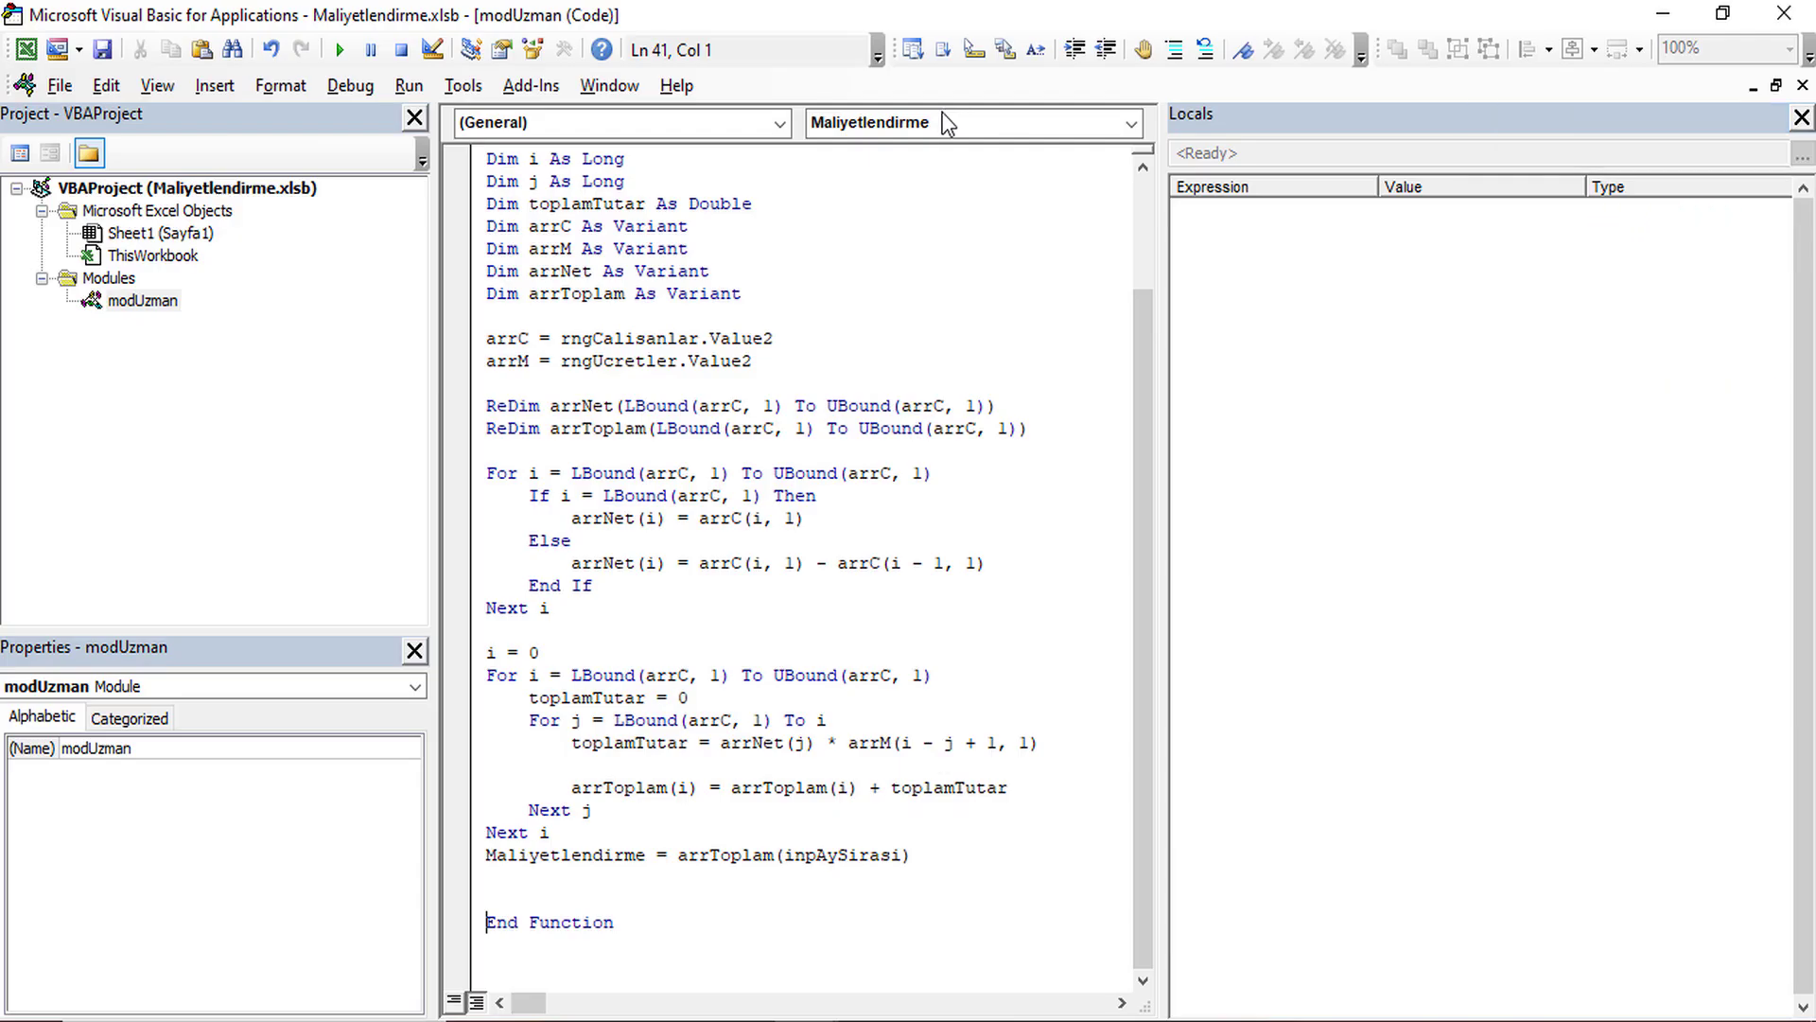
scroll(742, 581, "up", 3)
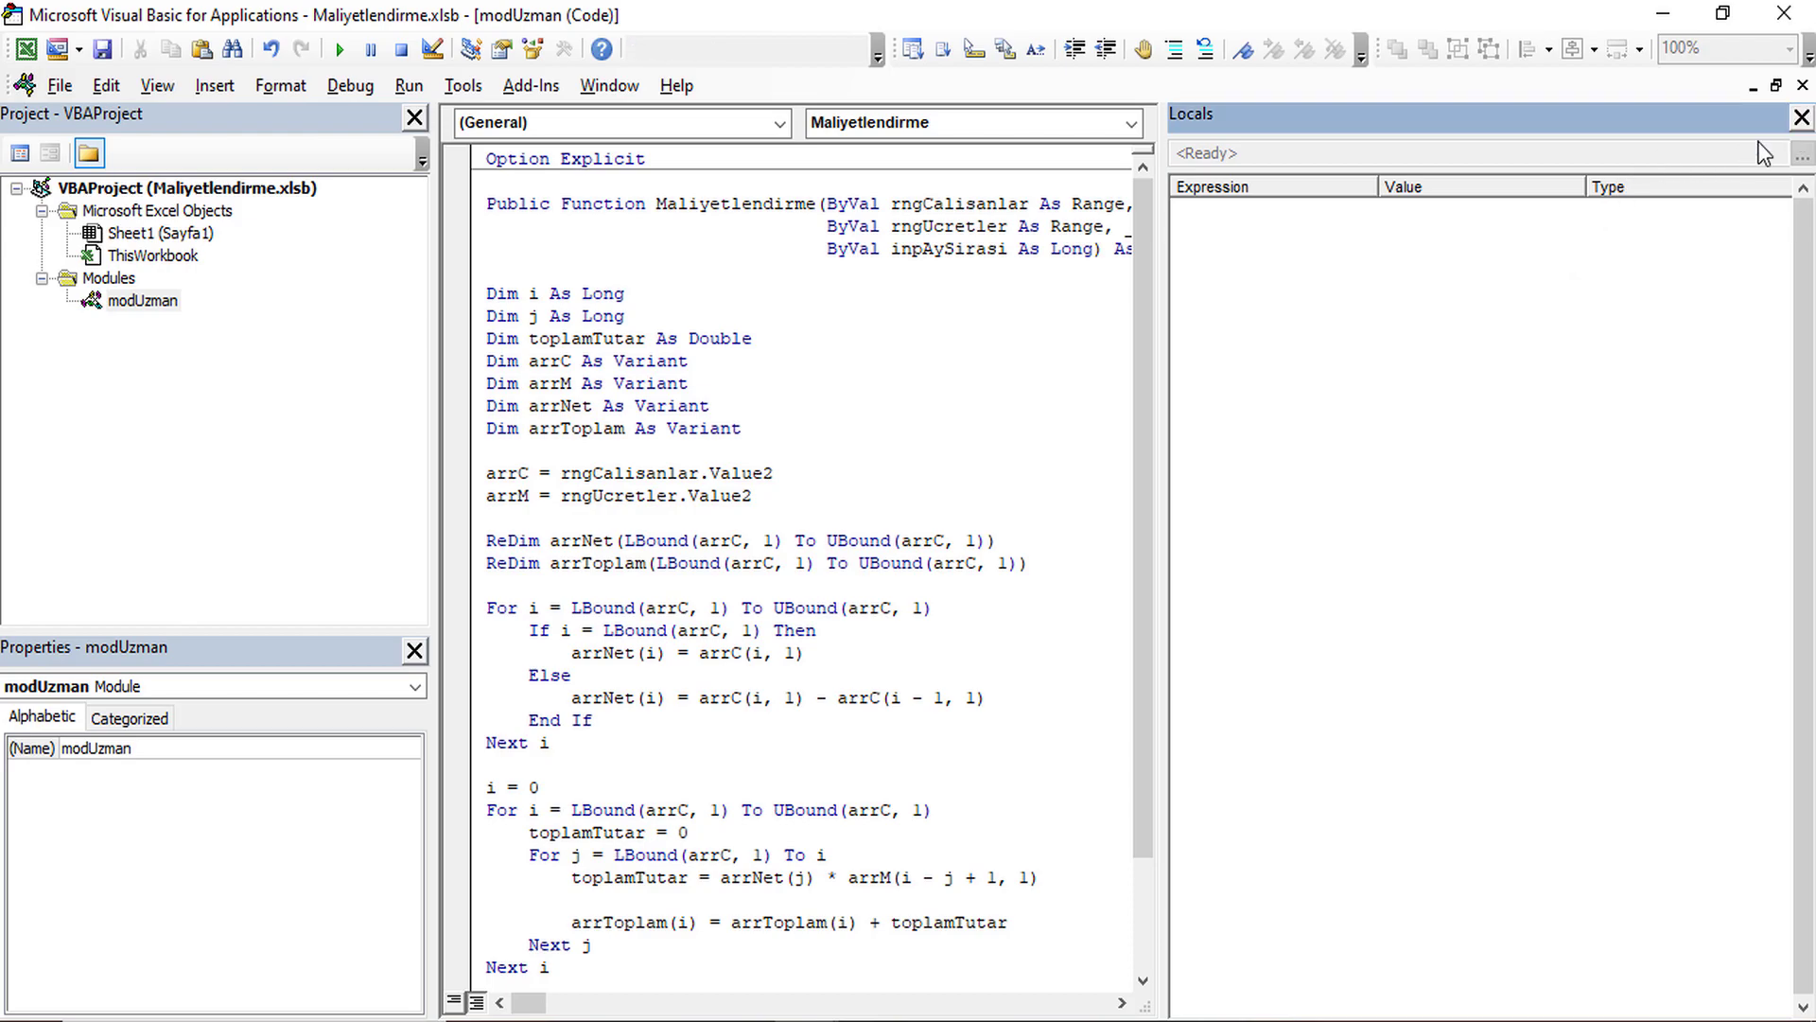
left_click(1802, 118)
scroll(846, 812, "down", 1)
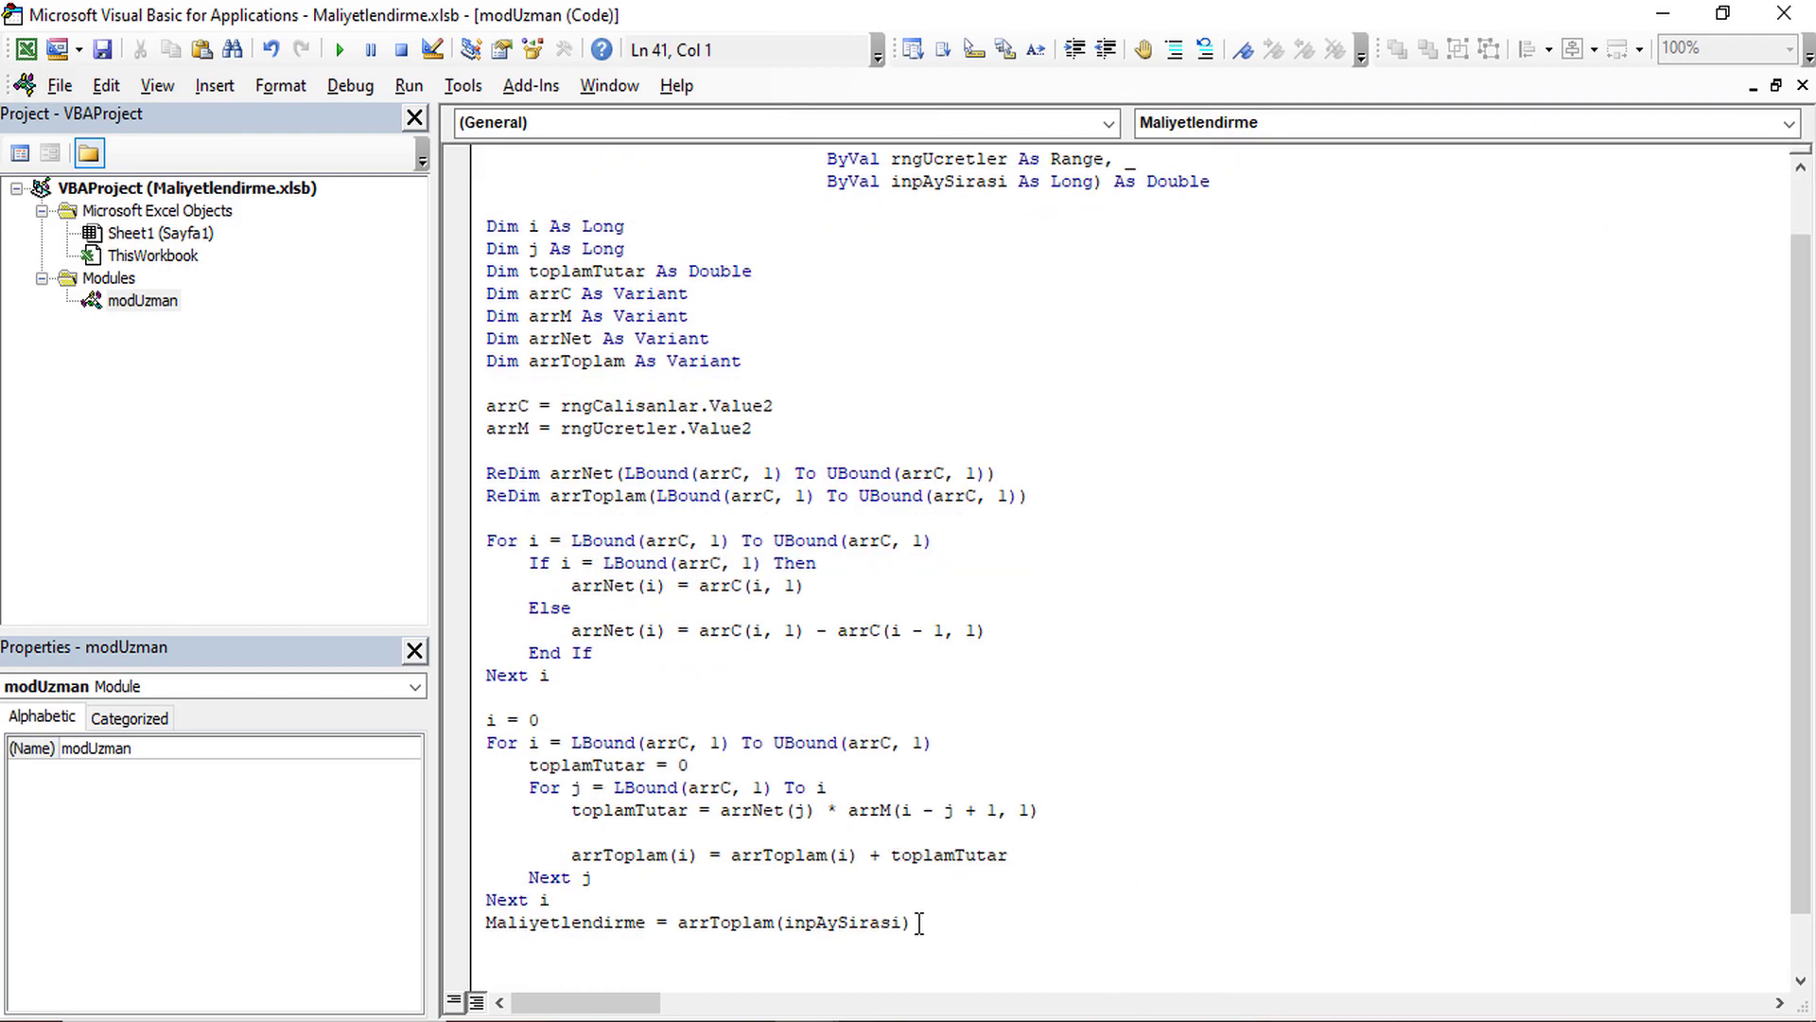
left_click_drag(911, 923, 613, 764)
left_click_drag(565, 682, 467, 548)
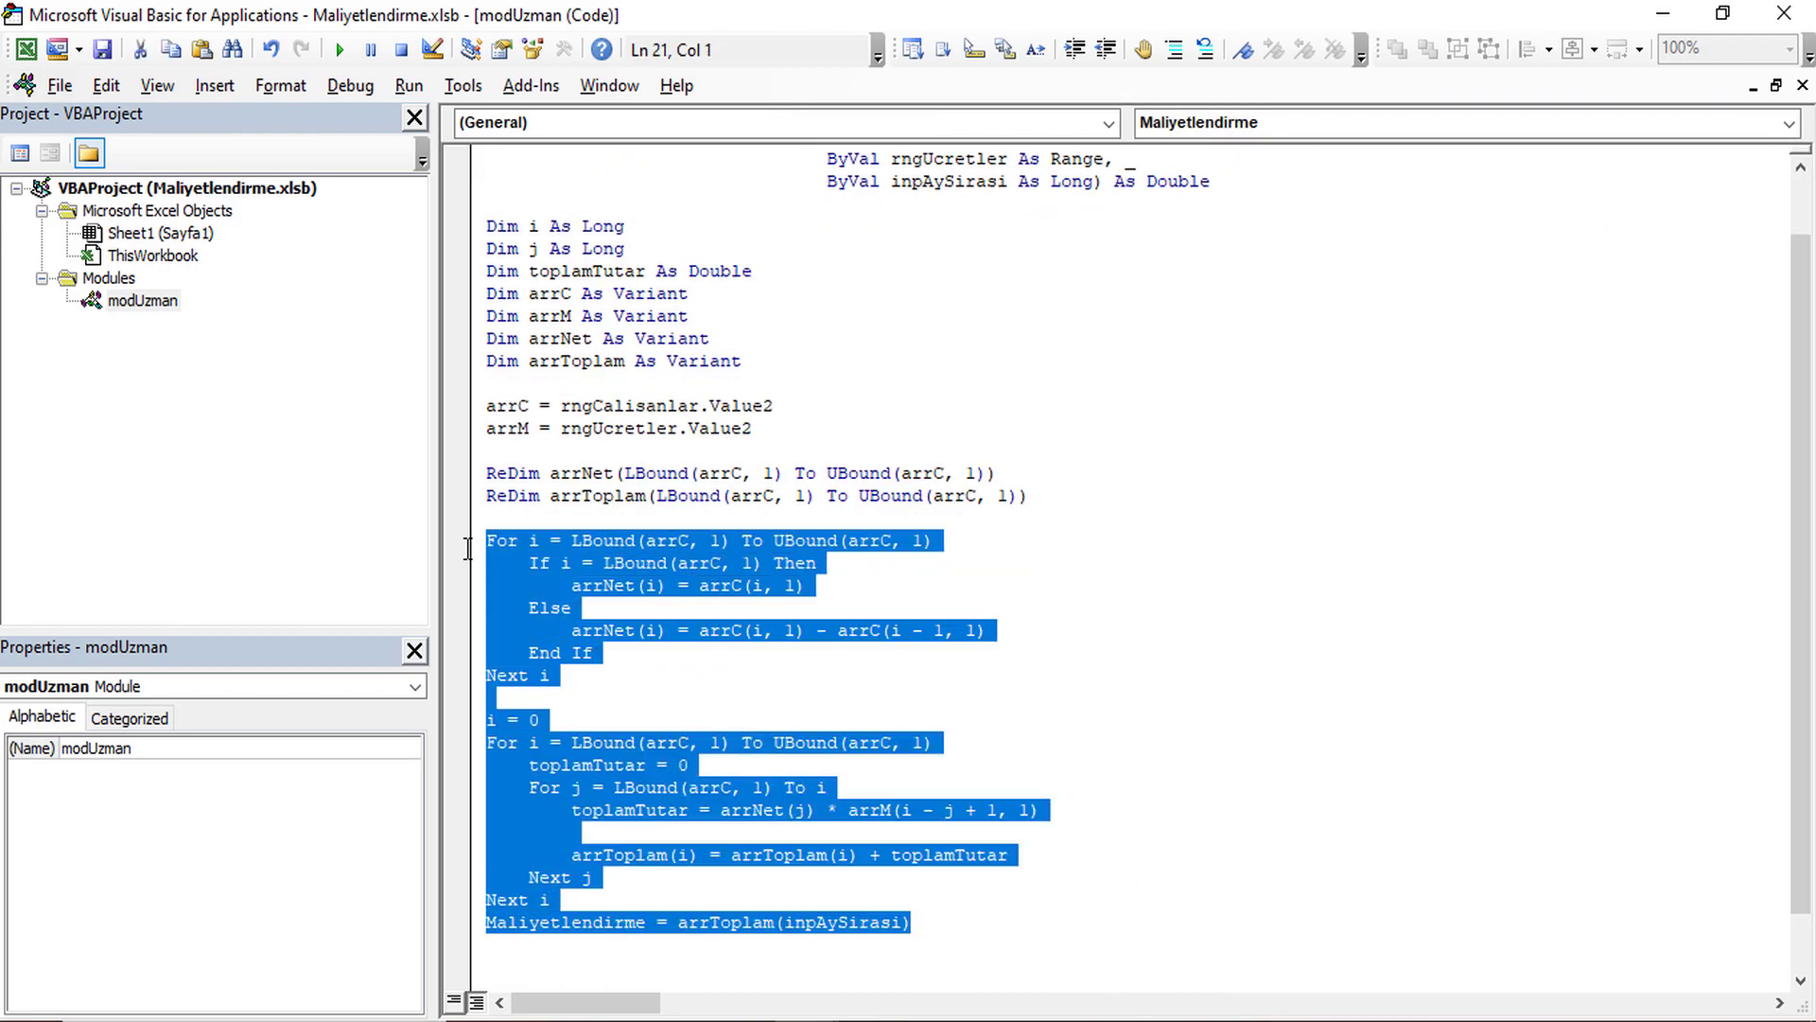
left_click(910, 593)
scroll(910, 593, "down", 1)
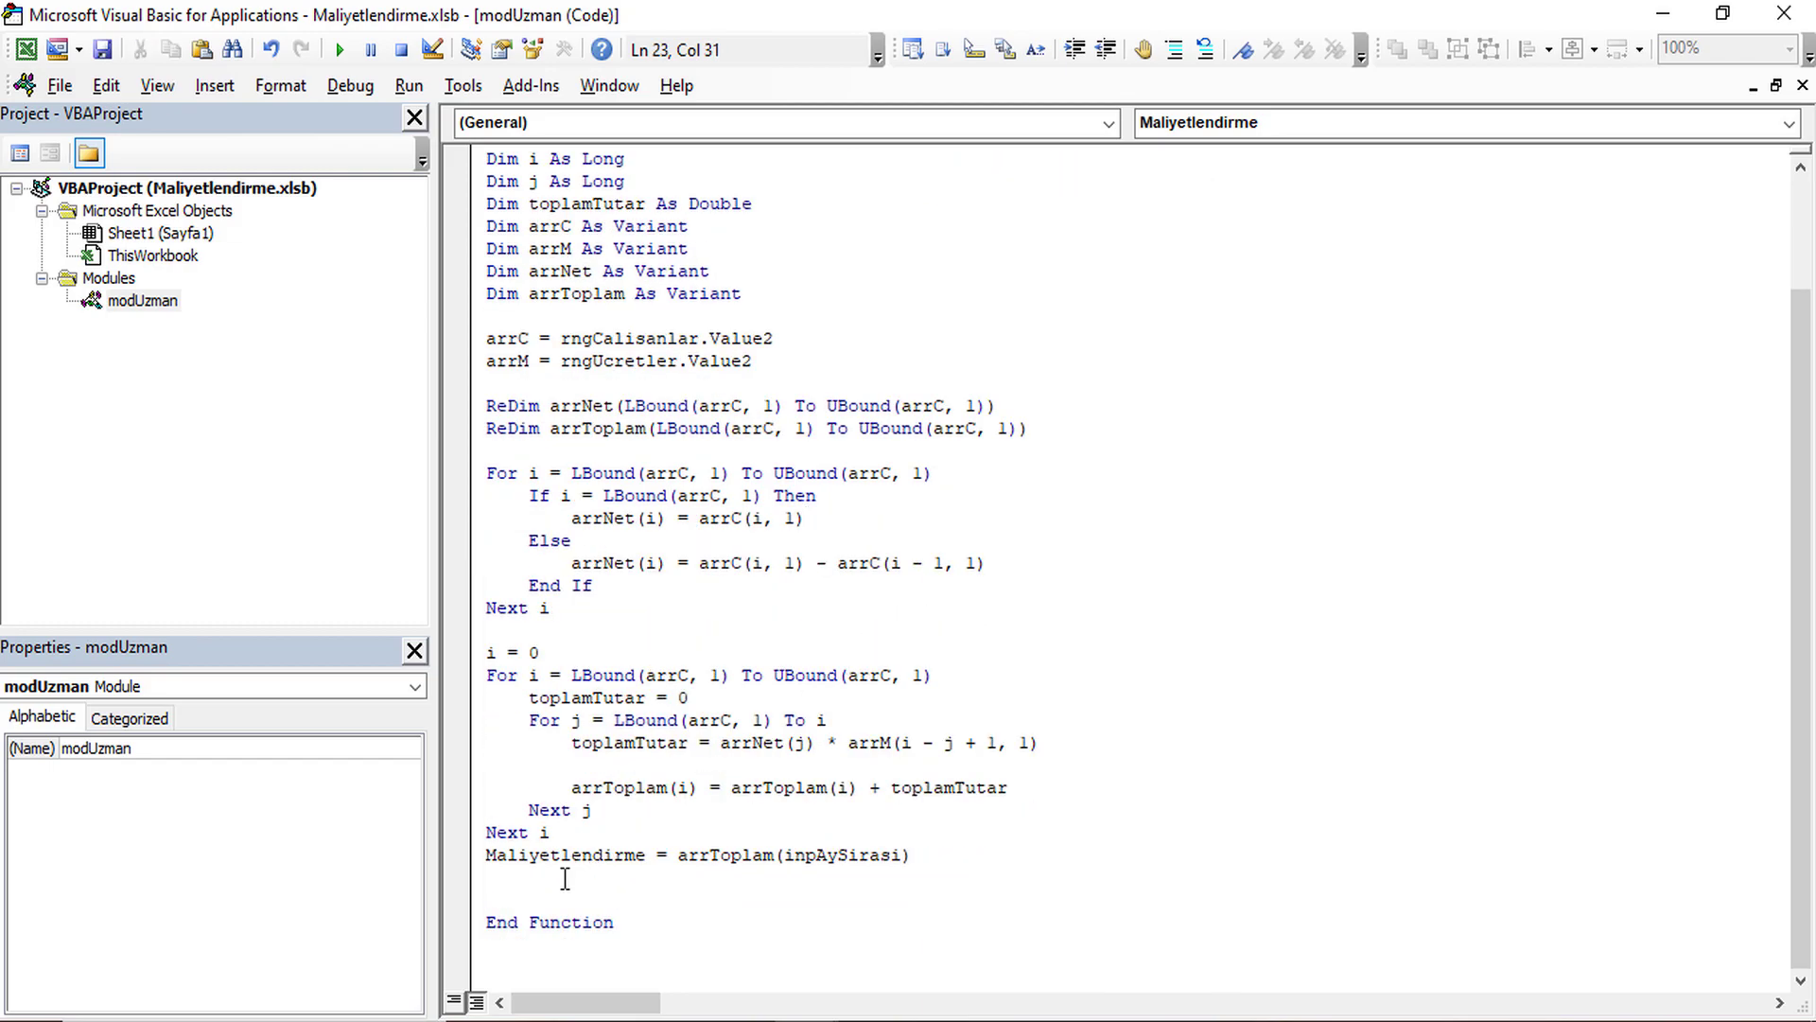
scroll(665, 725, "up", 1)
scroll(664, 724, "up", 1)
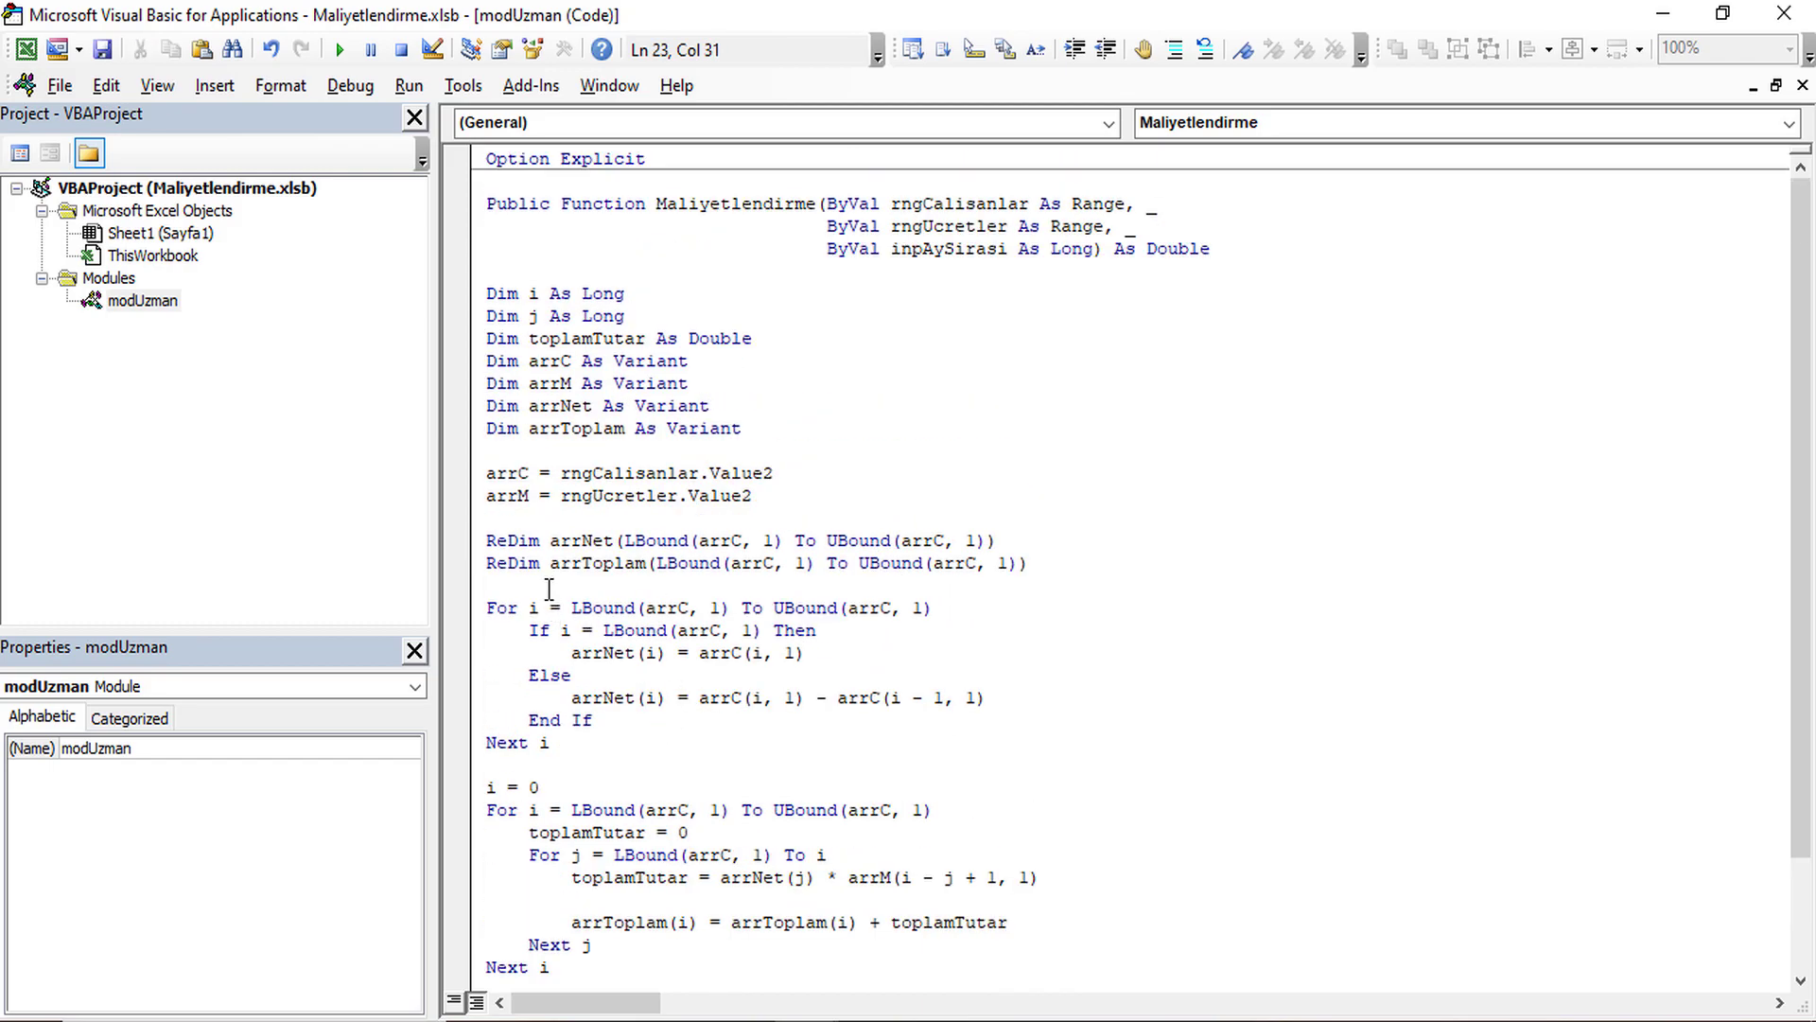
Join the arrM assignment onto the arrC line, separated by a colon.
left_click(490, 497)
key("BackSpace")
type(":arrM = rngUcretler.Value2")
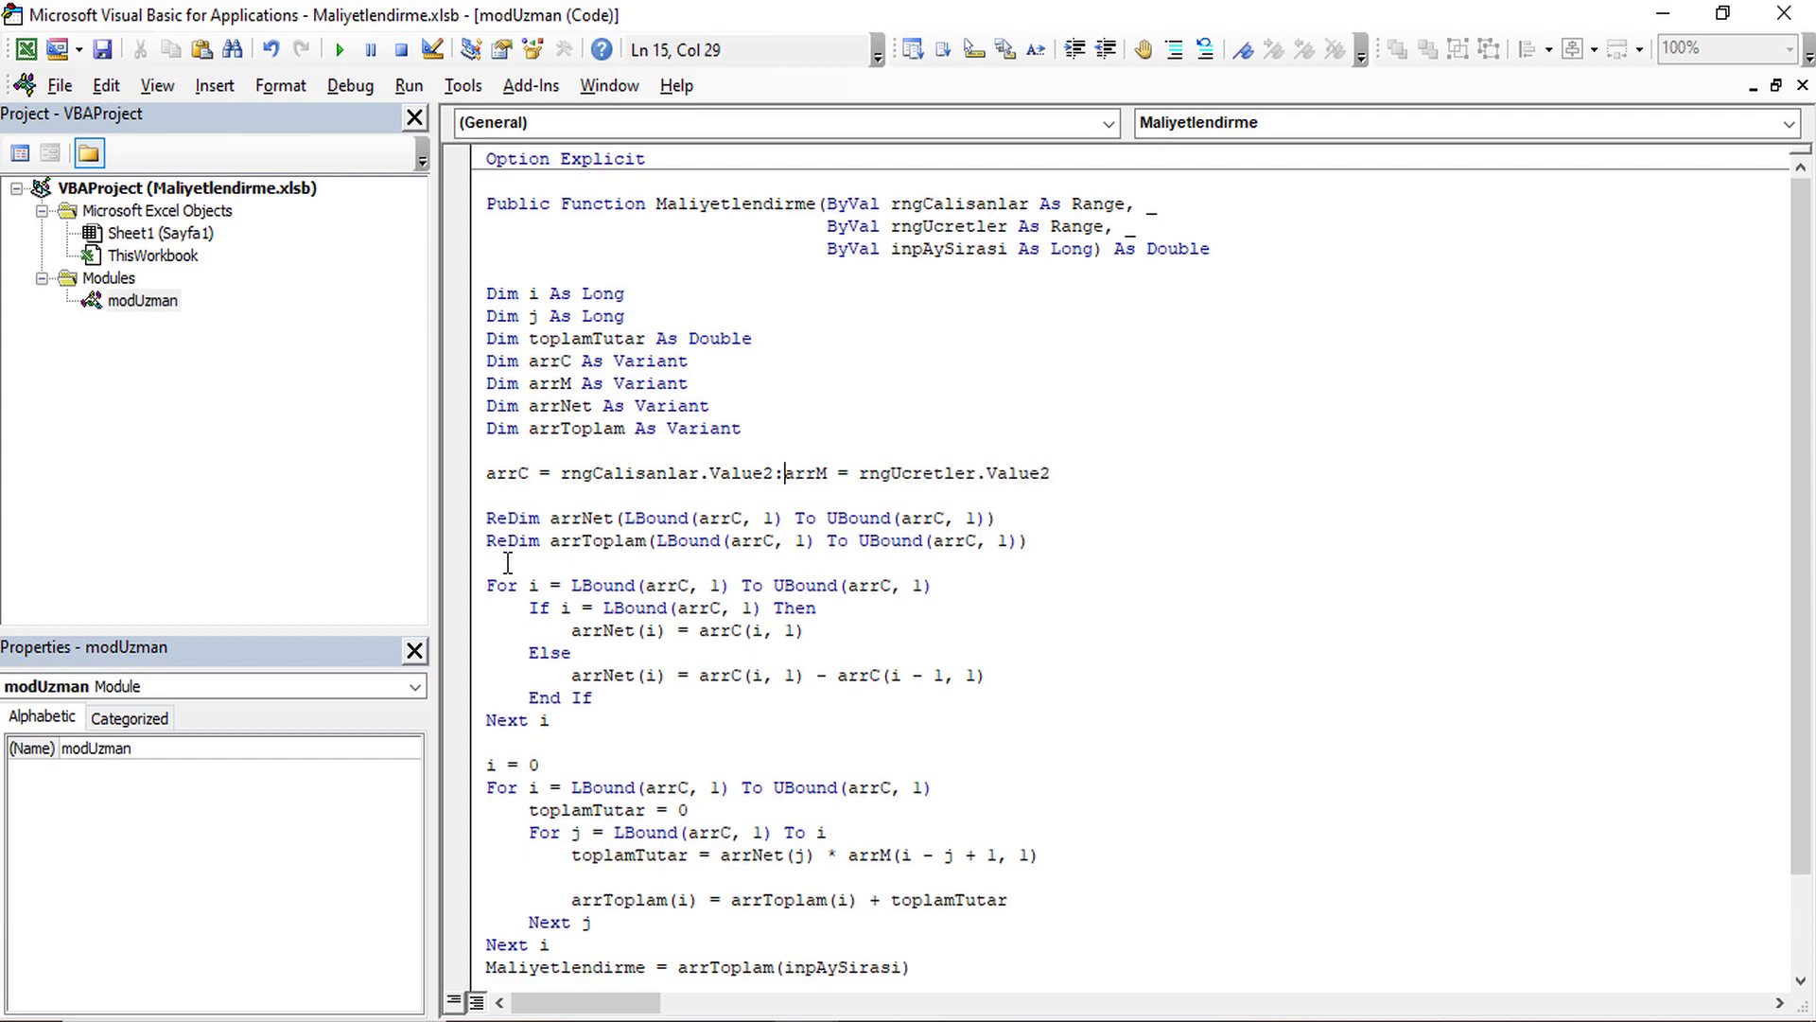
key("Down")
scroll(508, 562, "down", 2)
scroll(516, 567, "up", 1)
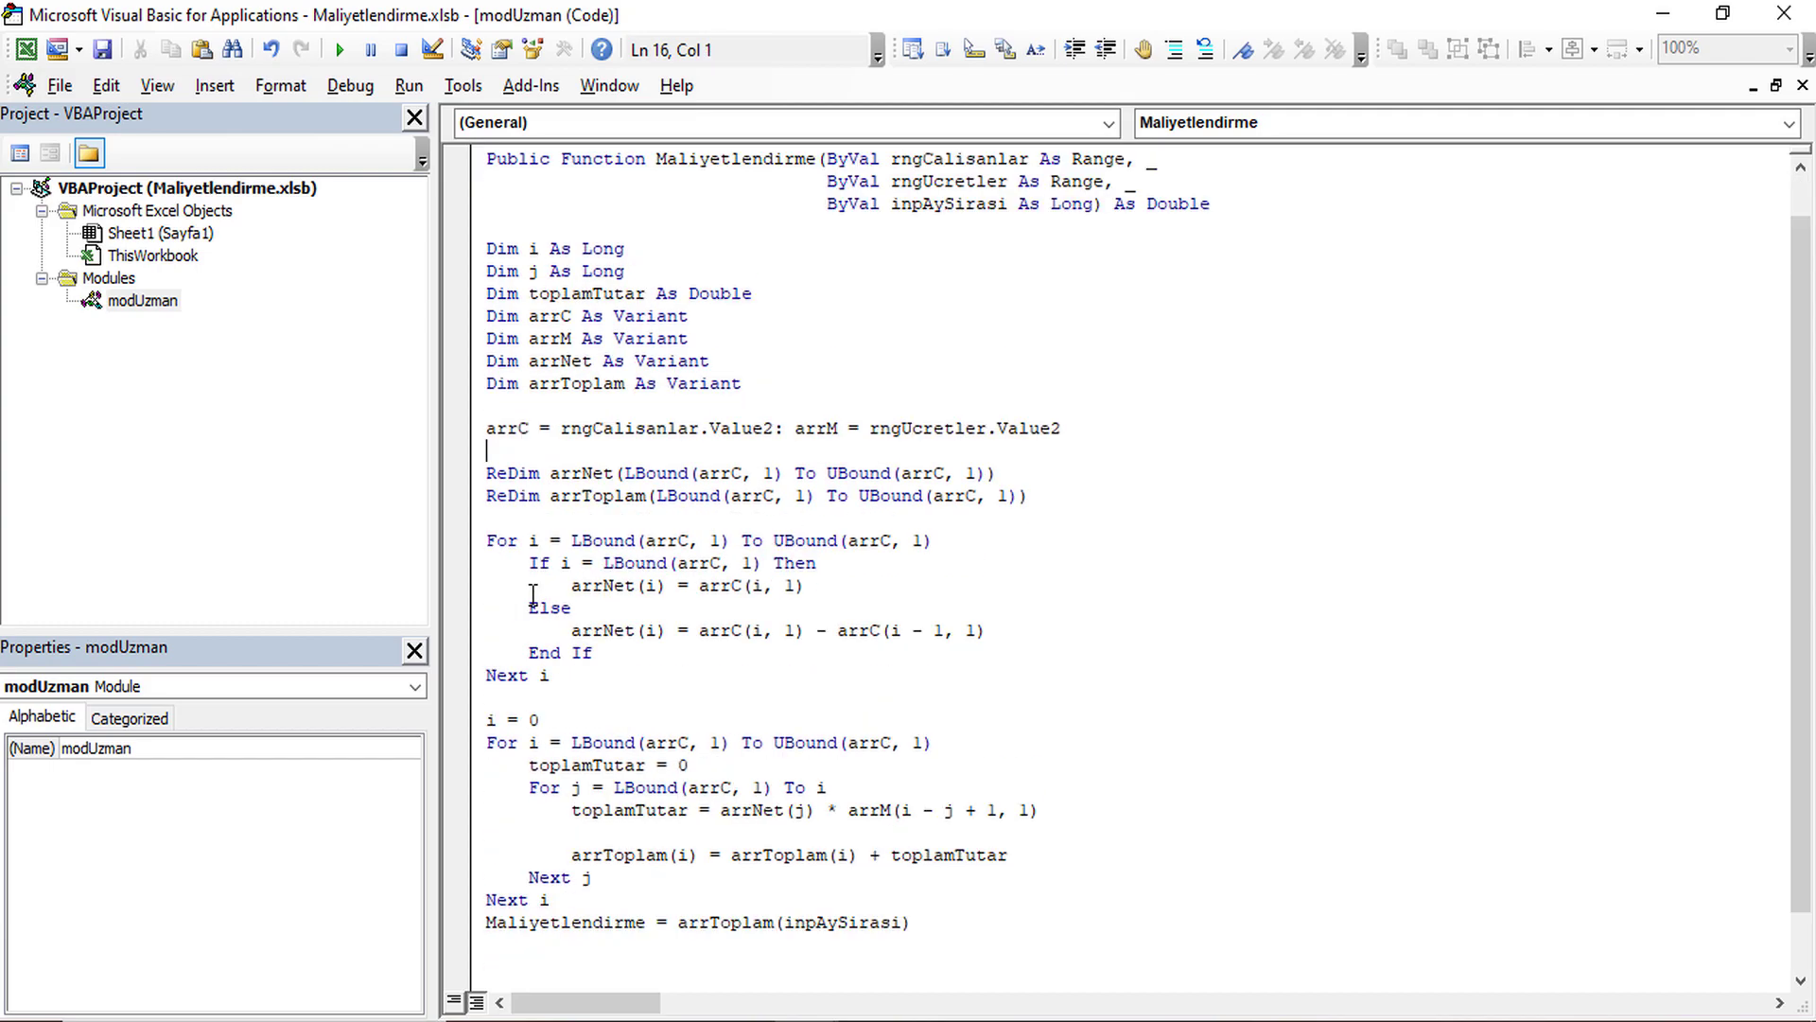
left_click(537, 946)
left_click(750, 652)
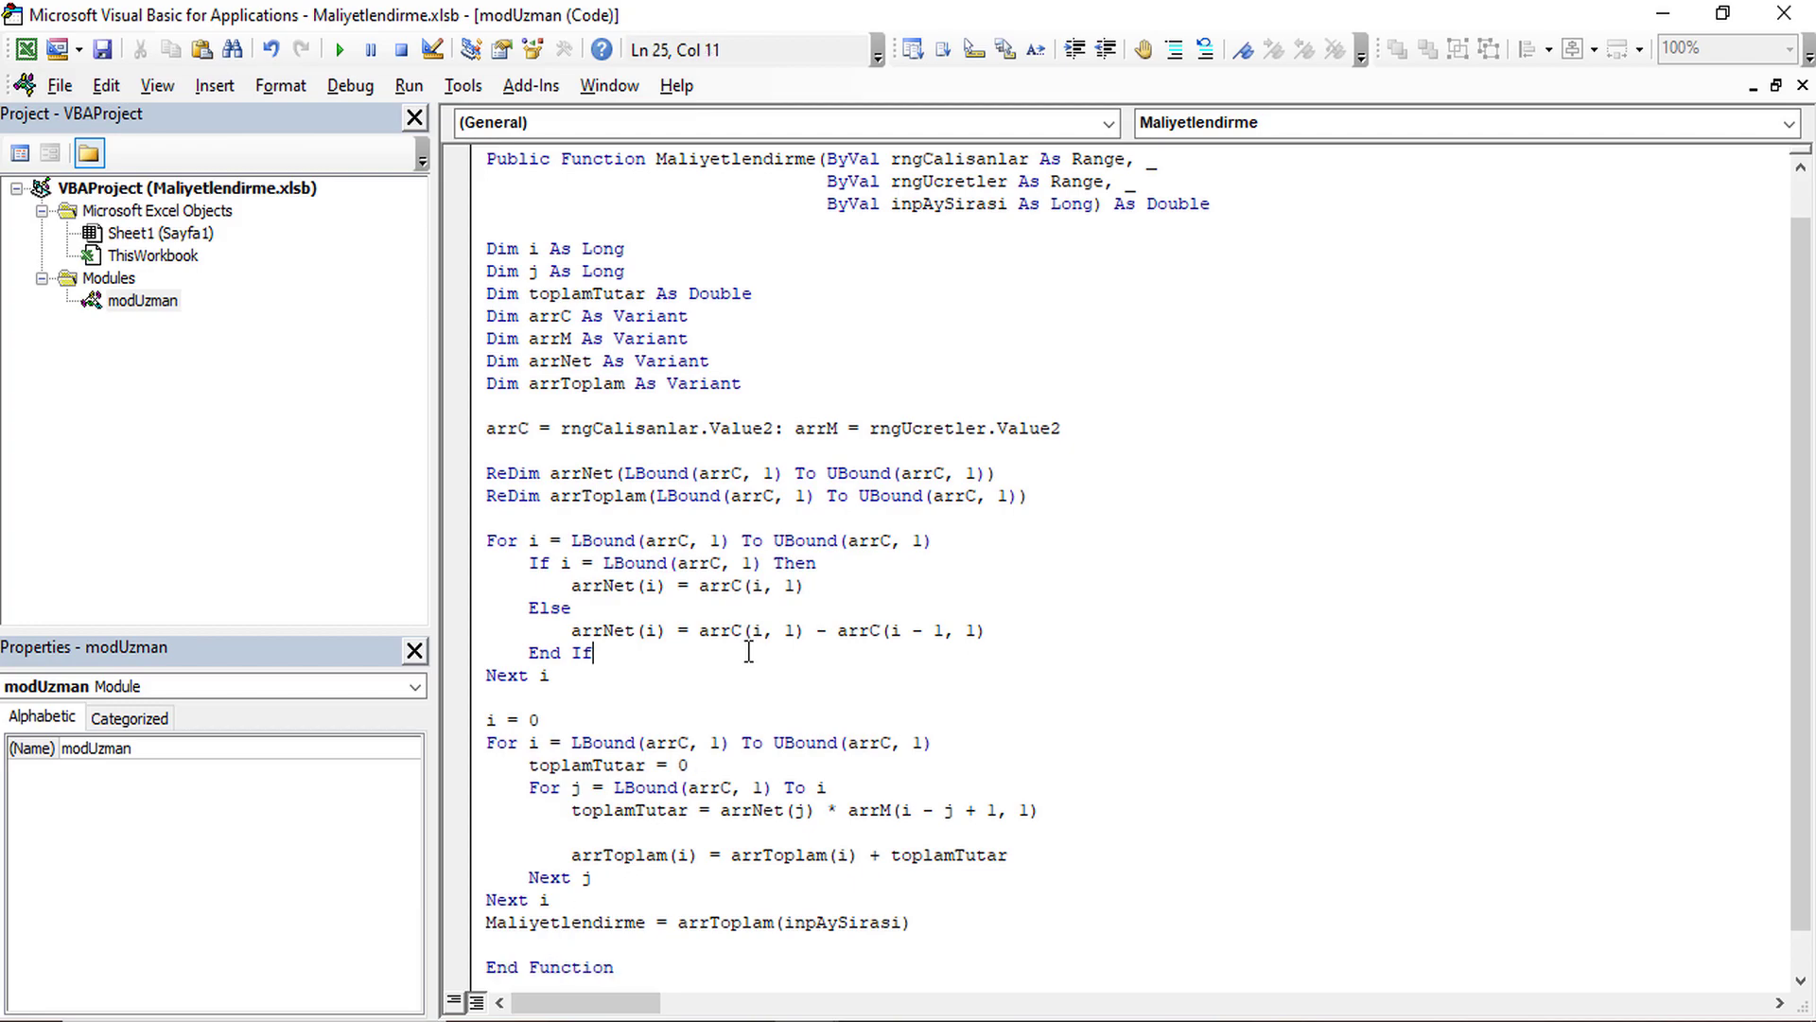